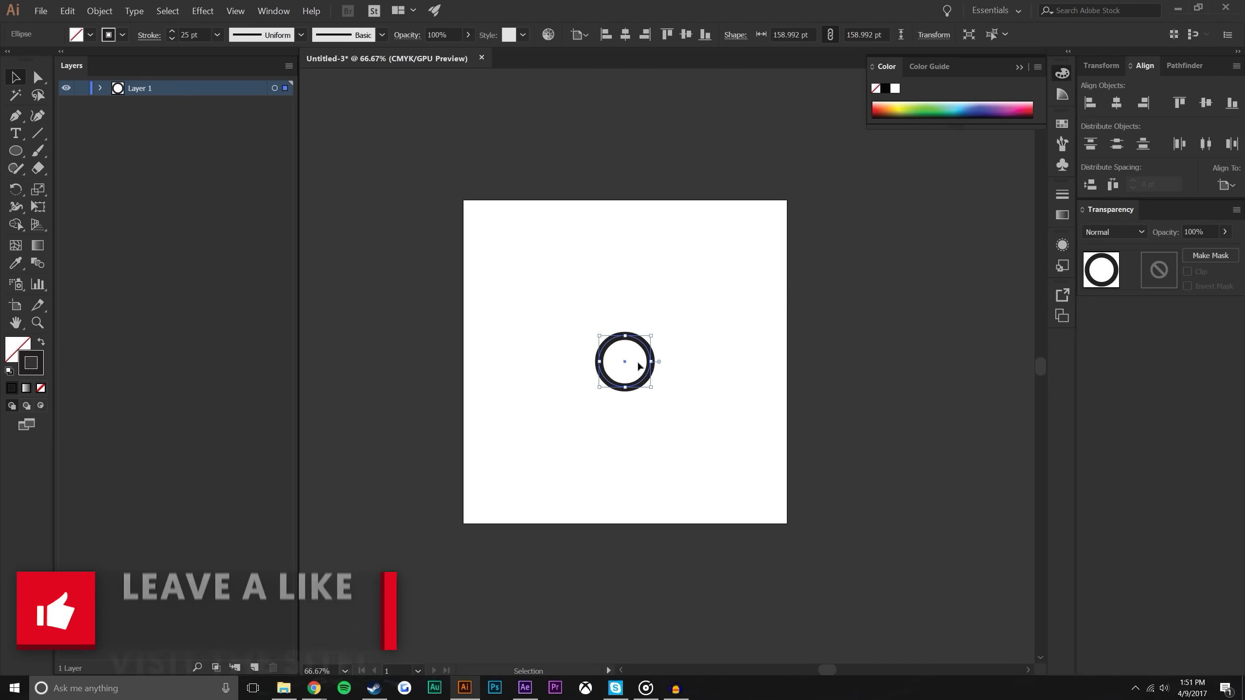
Paste a copy of the circle centered on the original and scale it into a larger outer ring
{"action": "key", "text": "ctrl+c"}
{"action": "key", "text": "ctrl+c"}
{"action": "key", "text": "ctrl+v"}
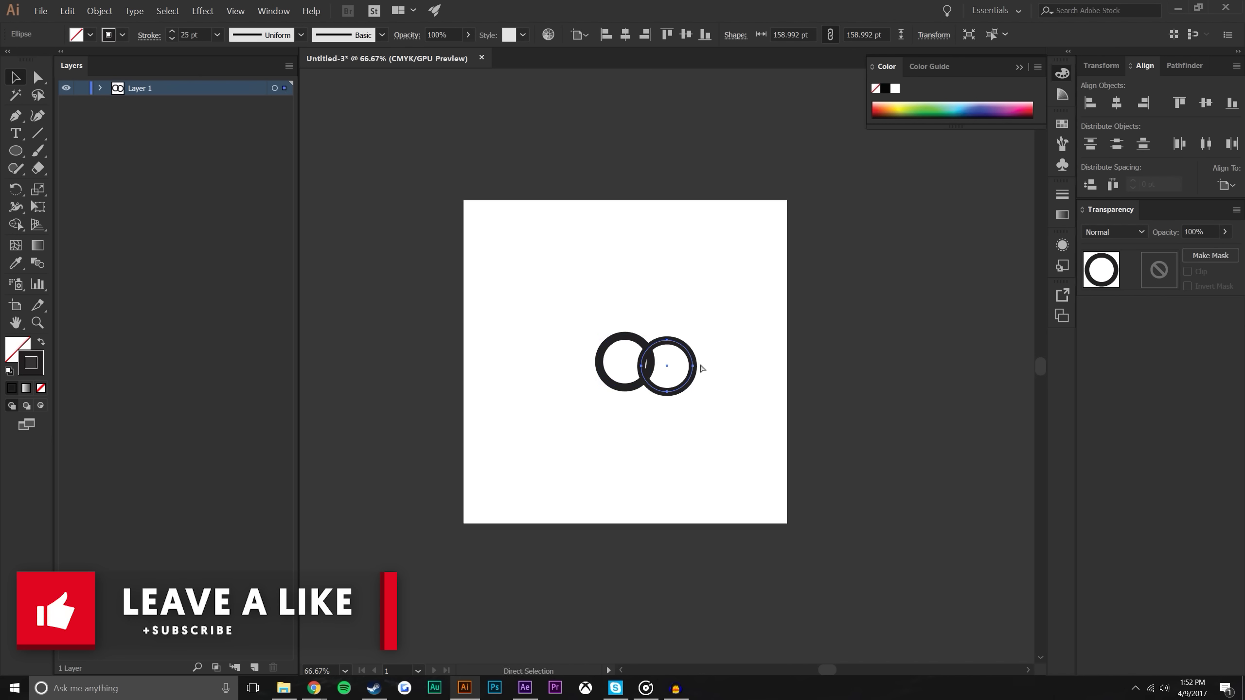
{"action": "left_click", "coordinate": [1117, 104]}
{"action": "left_click", "coordinate": [1208, 103]}
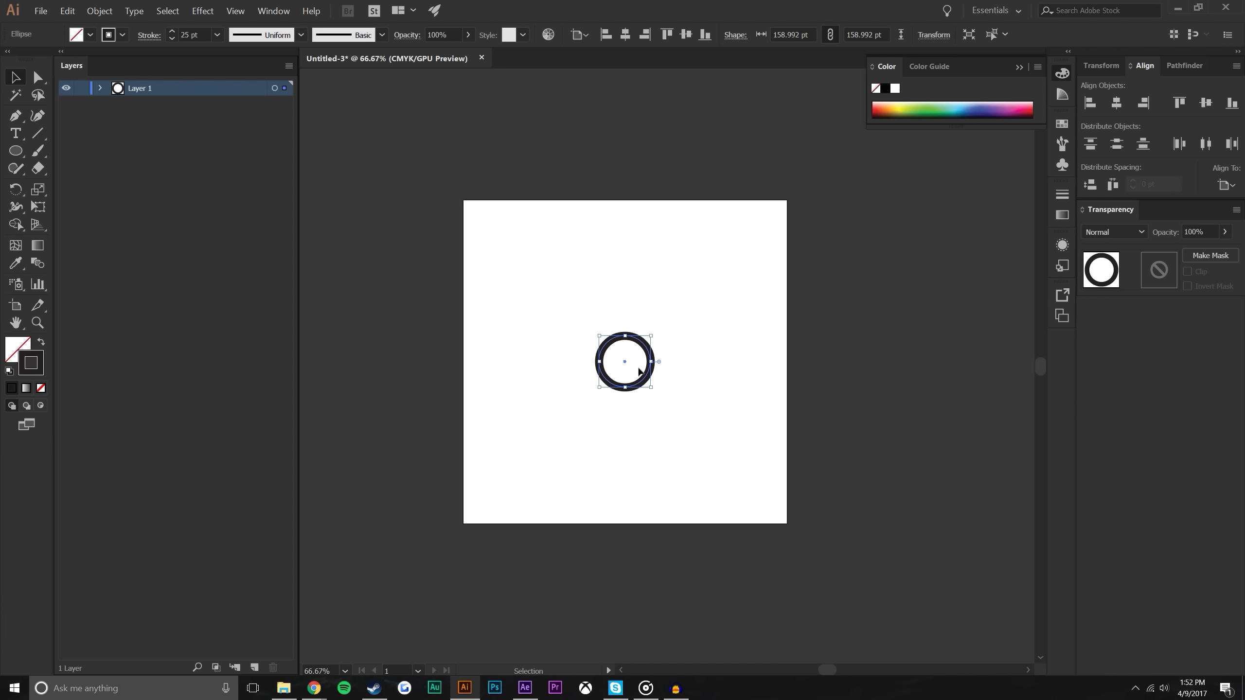
{"action": "left_click_drag", "start_coordinate": [651, 389], "coordinate": [671, 410]}
Move the concentric pair down the artboard and copy the outer ring
{"action": "left_click", "coordinate": [537, 282]}
{"action": "left_click_drag", "start_coordinate": [537, 282], "coordinate": [710, 441]}
{"action": "left_click_drag", "start_coordinate": [629, 363], "coordinate": [625, 443]}
{"action": "left_click", "coordinate": [694, 436]}
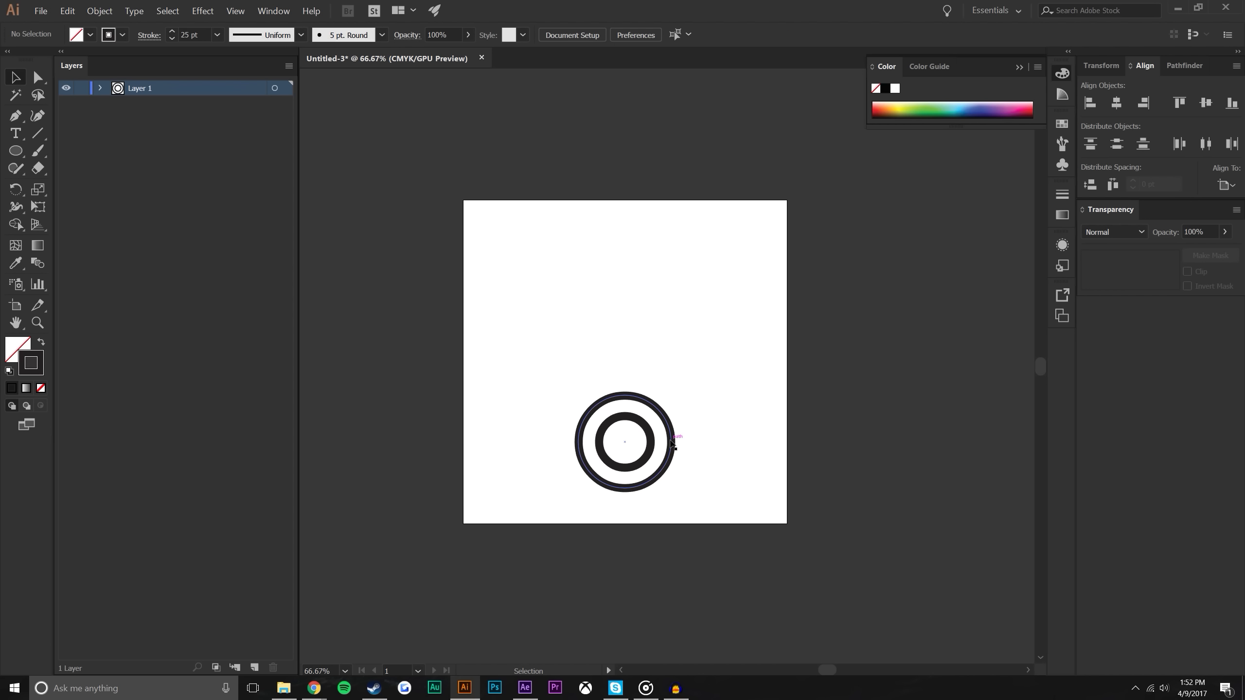
{"action": "left_click", "coordinate": [671, 443]}
{"action": "key", "text": "ctrl+c"}
Paste the outer ring, center and shrink it to 222.079 pt, and move it straight up near the artboard top
{"action": "key", "text": "ctrl+v"}
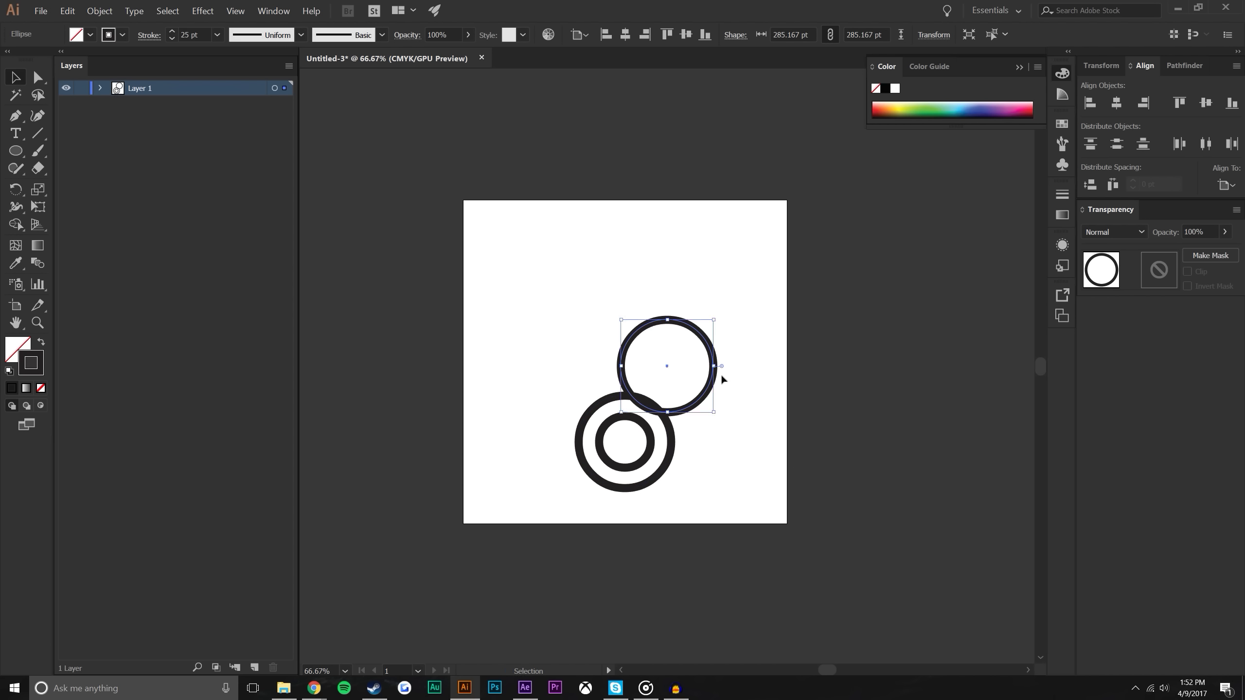
{"action": "left_click_drag", "start_coordinate": [672, 368], "coordinate": [621, 448]}
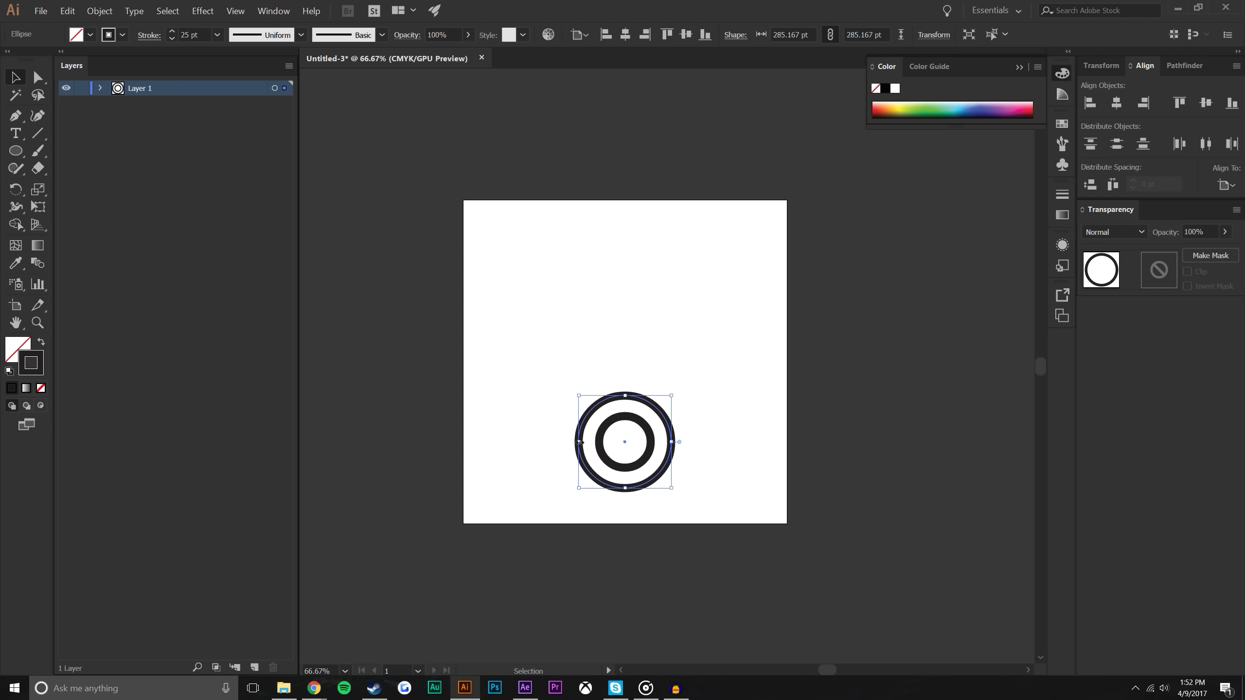
{"action": "mouse_move", "coordinate": [580, 442]}
{"action": "left_mouse_down"}
{"action": "mouse_move", "coordinate": [589, 422]}
{"action": "mouse_move", "coordinate": [617, 426]}
{"action": "mouse_move", "coordinate": [585, 440]}
{"action": "mouse_move", "coordinate": [601, 442]}
{"action": "left_mouse_up"}
{"action": "left_click", "coordinate": [935, 515]}
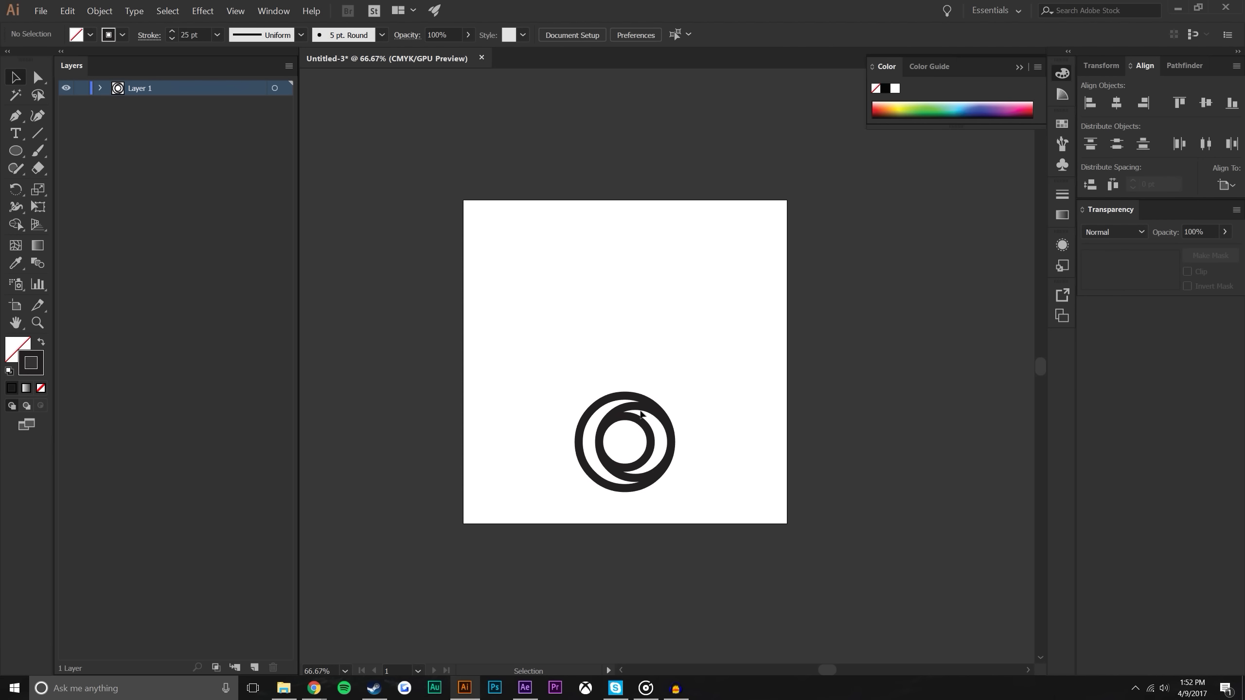
{"action": "left_click", "coordinate": [641, 412]}
{"action": "left_click_drag", "start_coordinate": [635, 435], "coordinate": [635, 274]}
{"action": "left_click", "coordinate": [886, 280]}
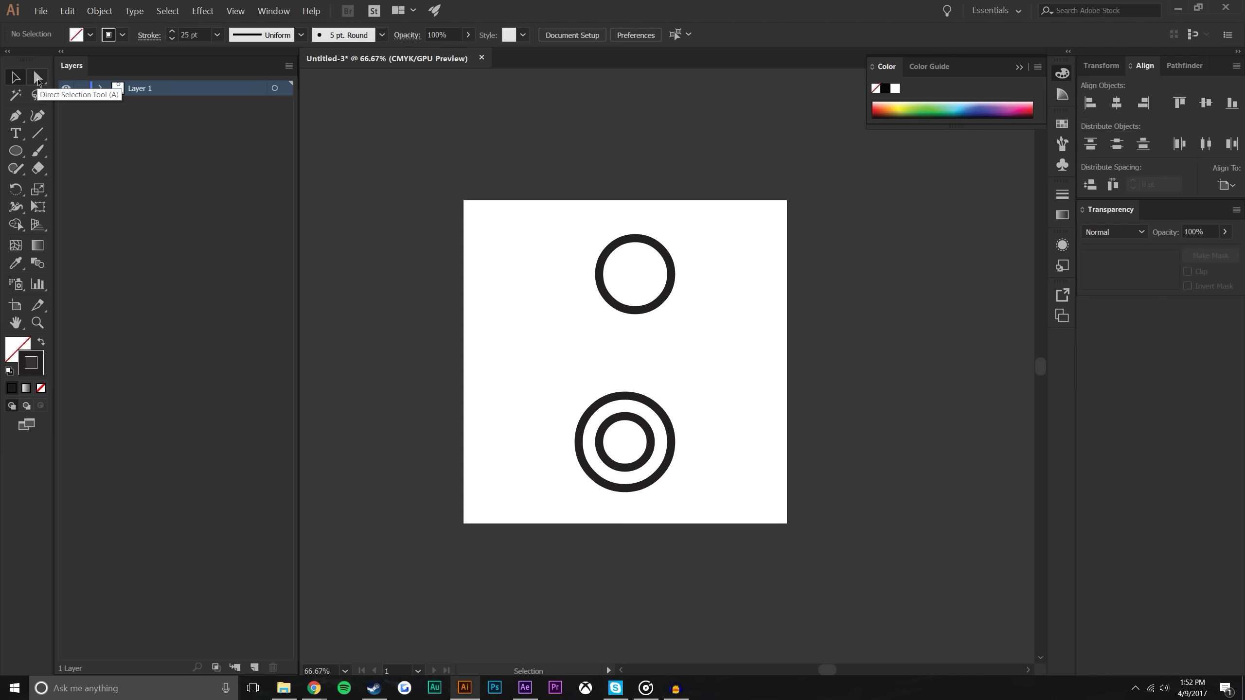
Delete the top anchors of the two lower rings and the bottom anchor of the top ring to make arcs
{"action": "left_click", "coordinate": [38, 79]}
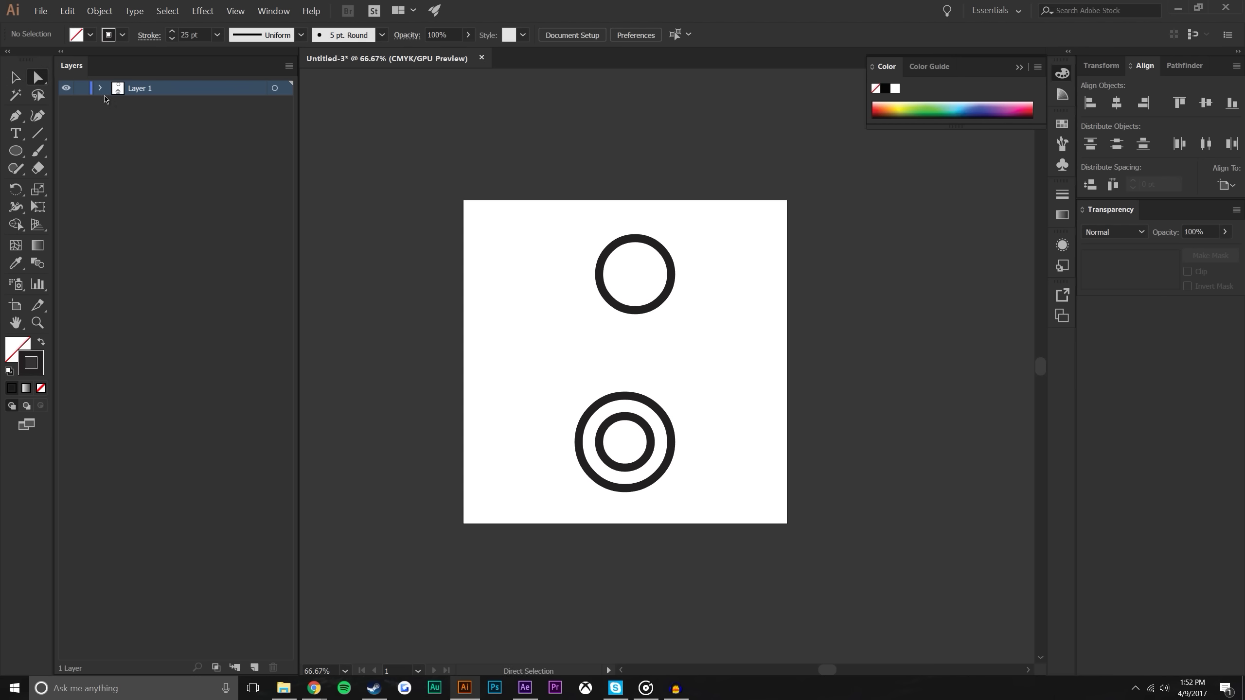
{"action": "left_click", "coordinate": [627, 417]}
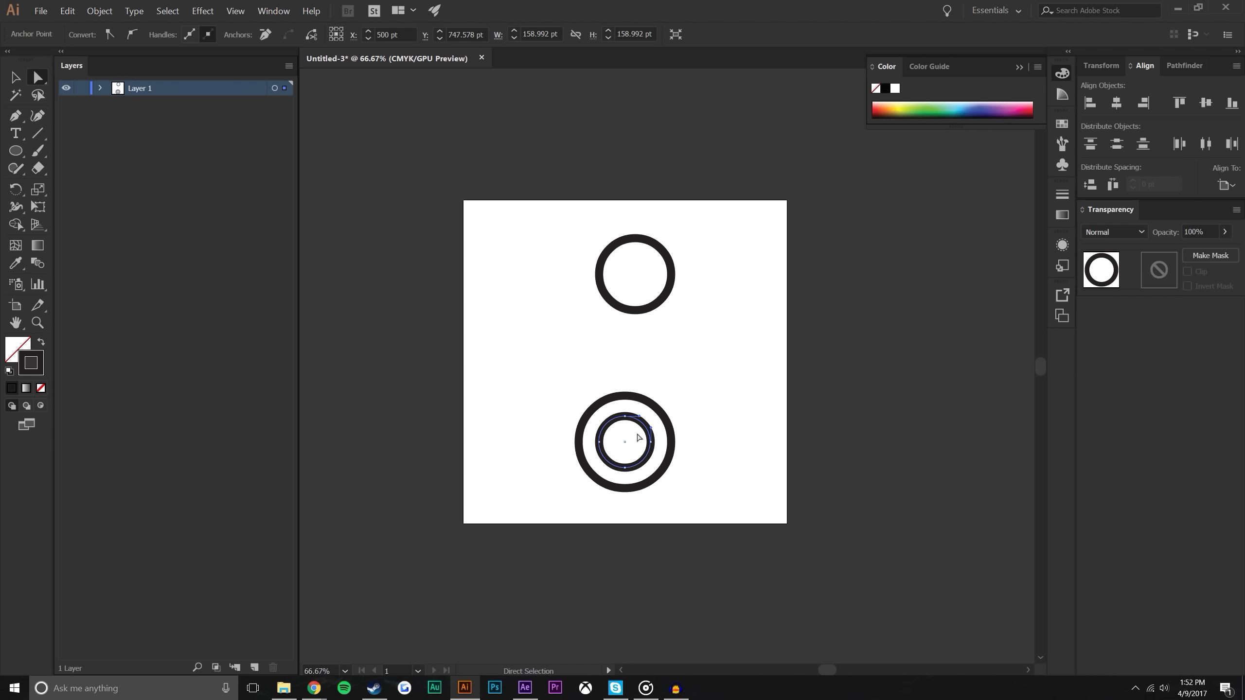
{"action": "left_click", "coordinate": [625, 417]}
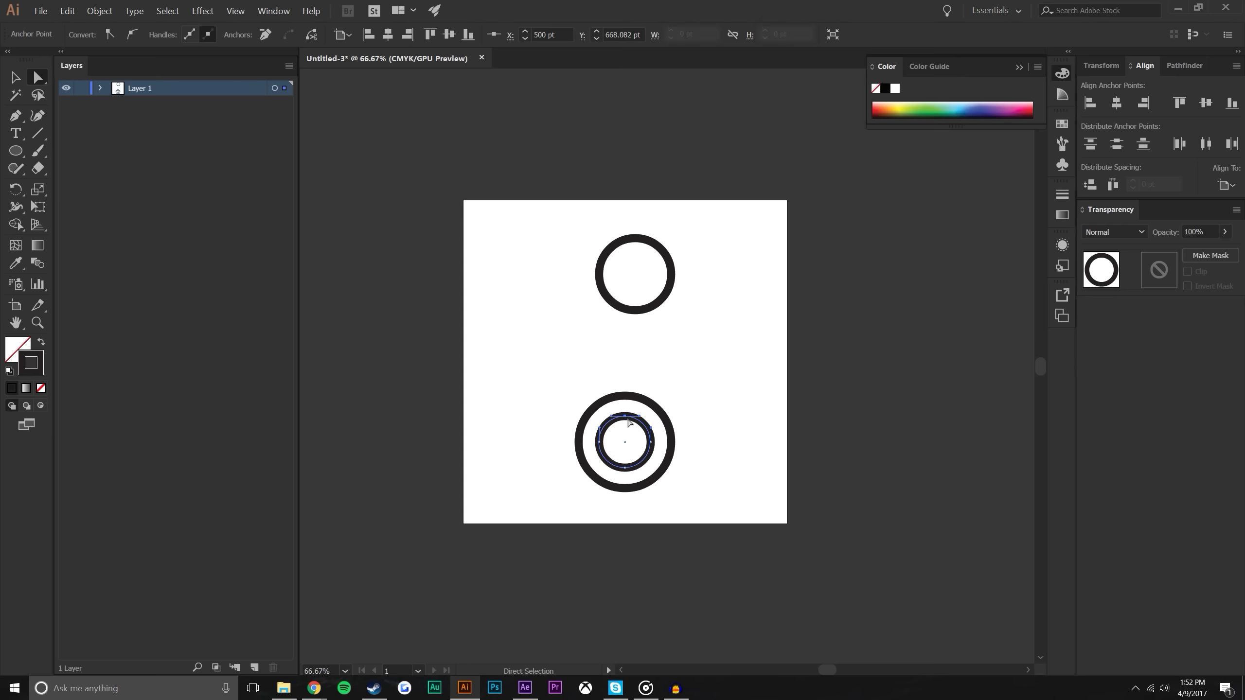
{"action": "key", "text": "Delete"}
{"action": "left_click", "coordinate": [624, 393]}
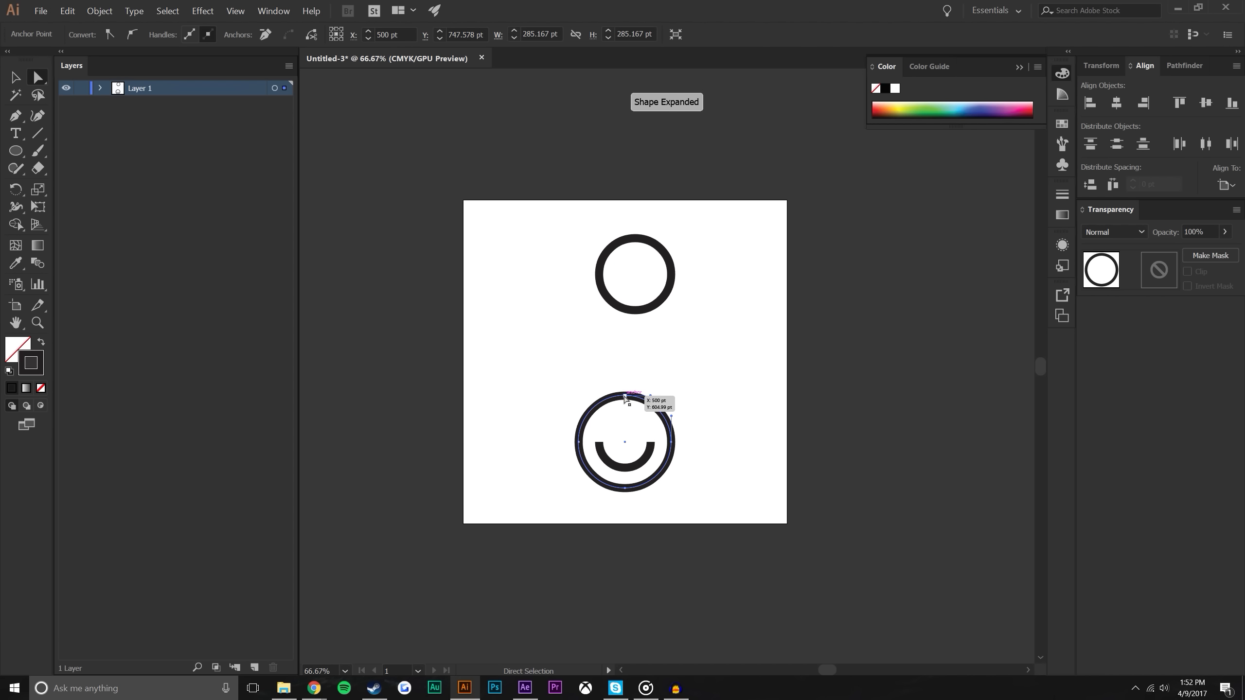
{"action": "key", "text": "Delete"}
{"action": "left_click", "coordinate": [636, 314]}
{"action": "left_click", "coordinate": [635, 311]}
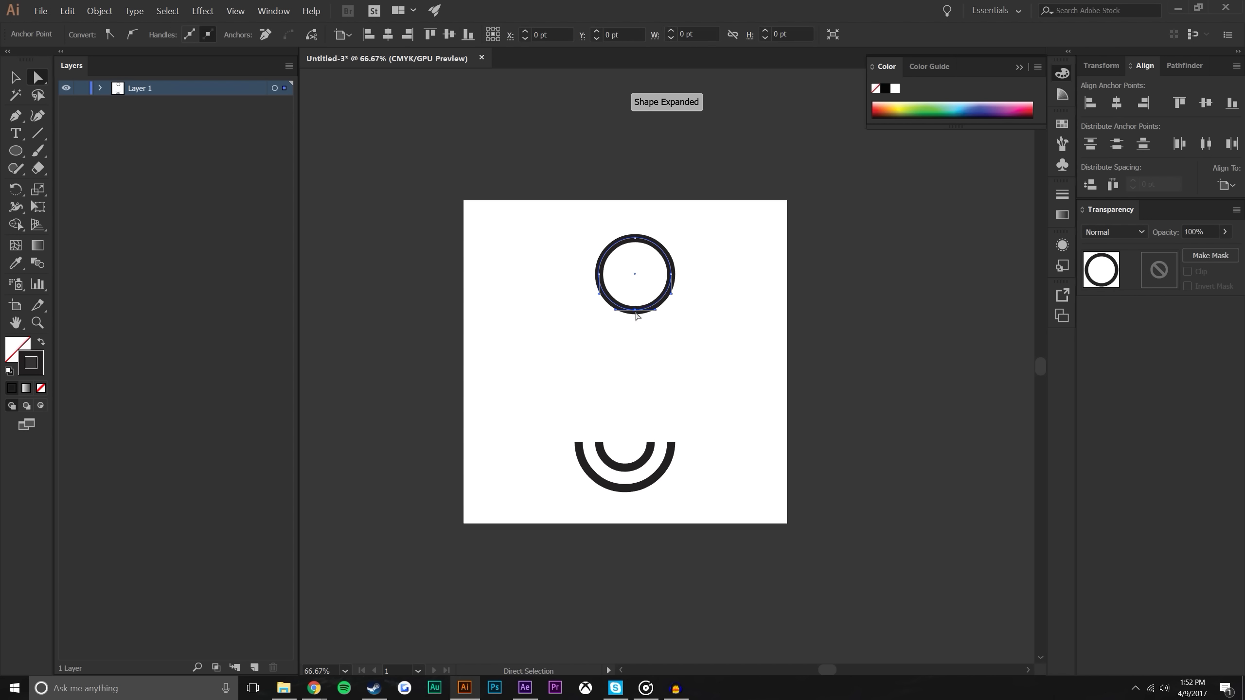
{"action": "key", "text": "Delete"}
{"action": "left_click", "coordinate": [16, 77]}
{"action": "key", "text": "ctrl+shift+a"}
Join the top arch's left and right ends to the inner and outer arcs with straight Pen segments
{"action": "left_click", "coordinate": [25, 118]}
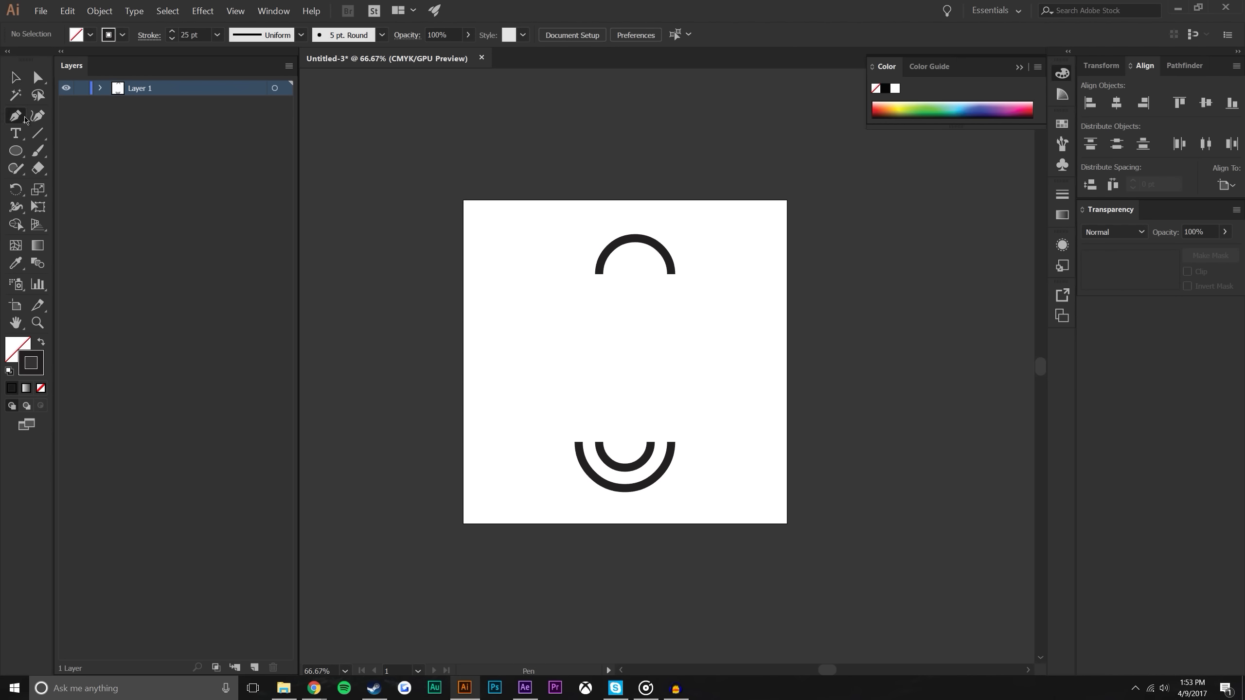
{"action": "left_click", "coordinate": [599, 273]}
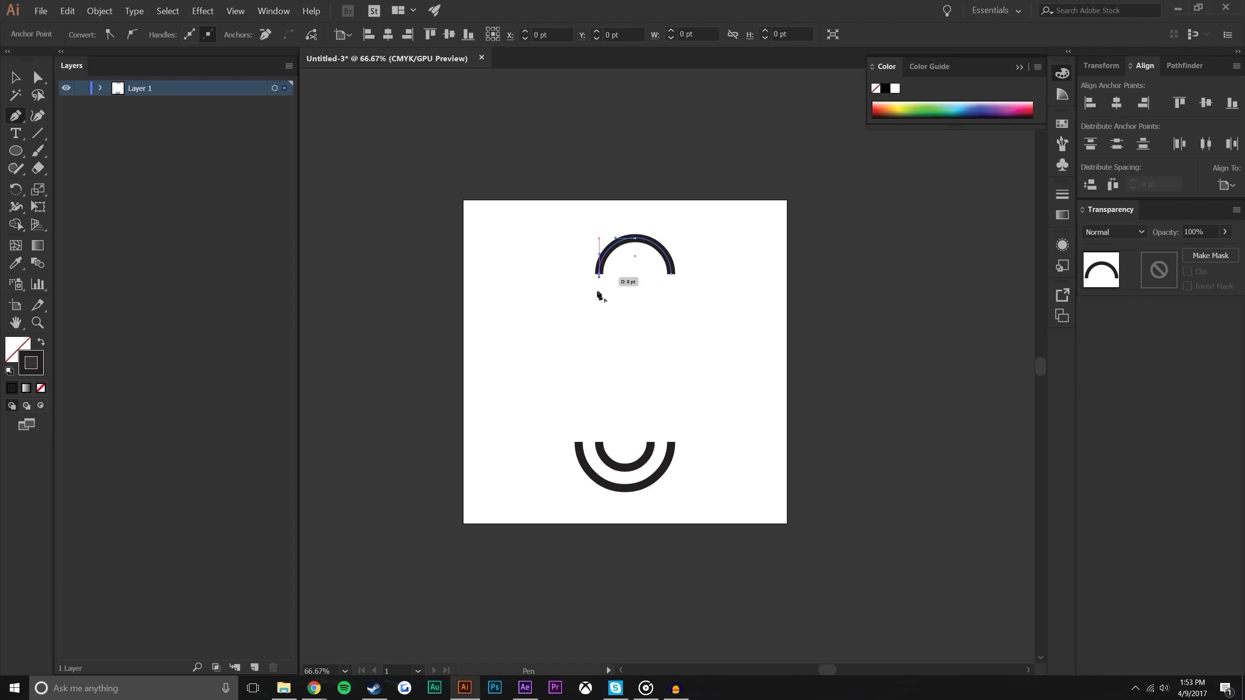
{"action": "left_click", "coordinate": [602, 445]}
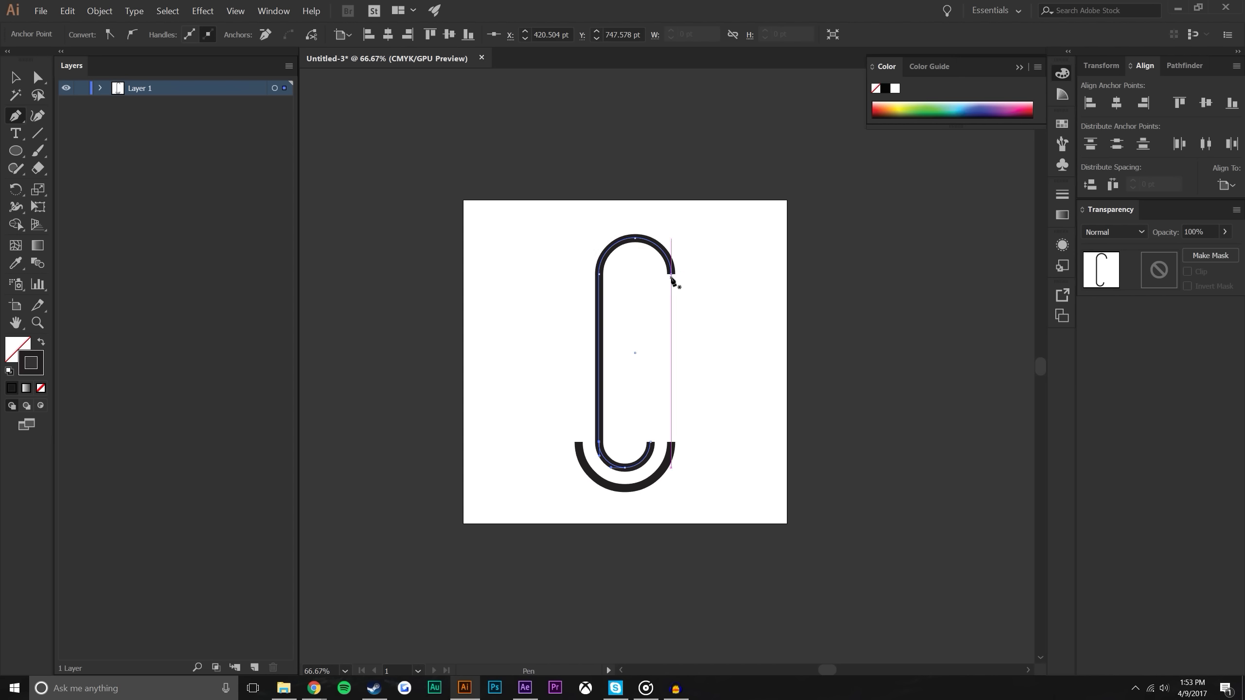
{"action": "left_click", "coordinate": [672, 274]}
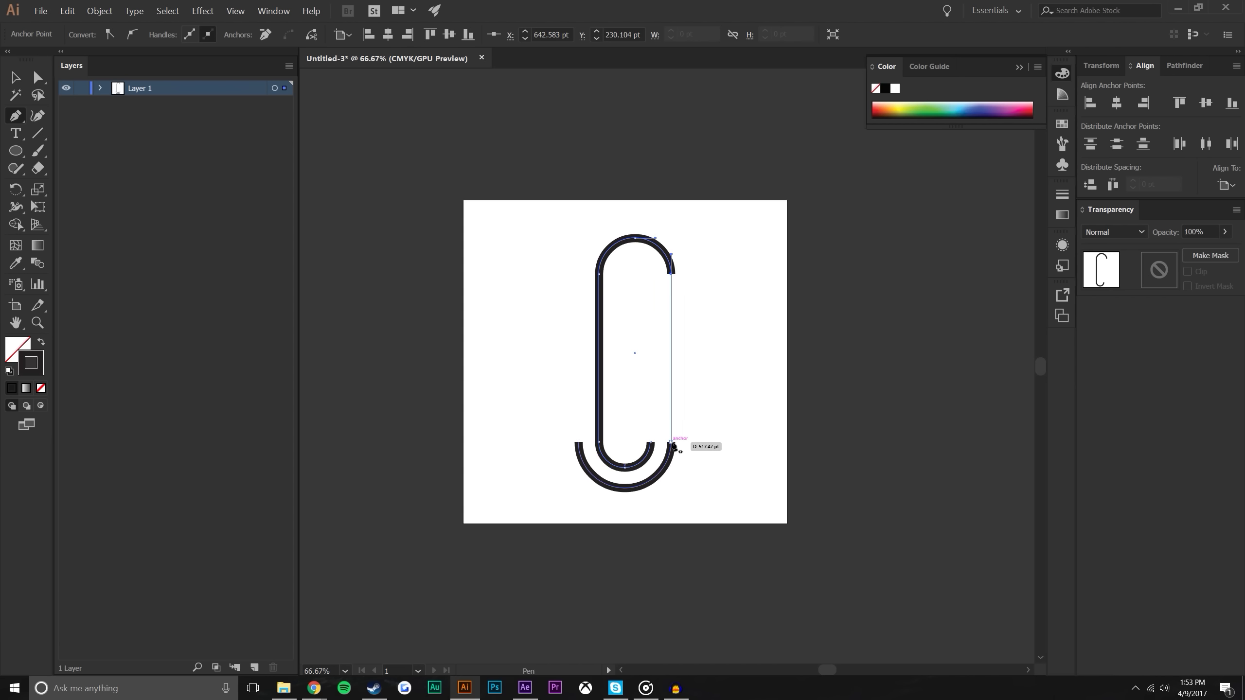
{"action": "left_click", "coordinate": [672, 443]}
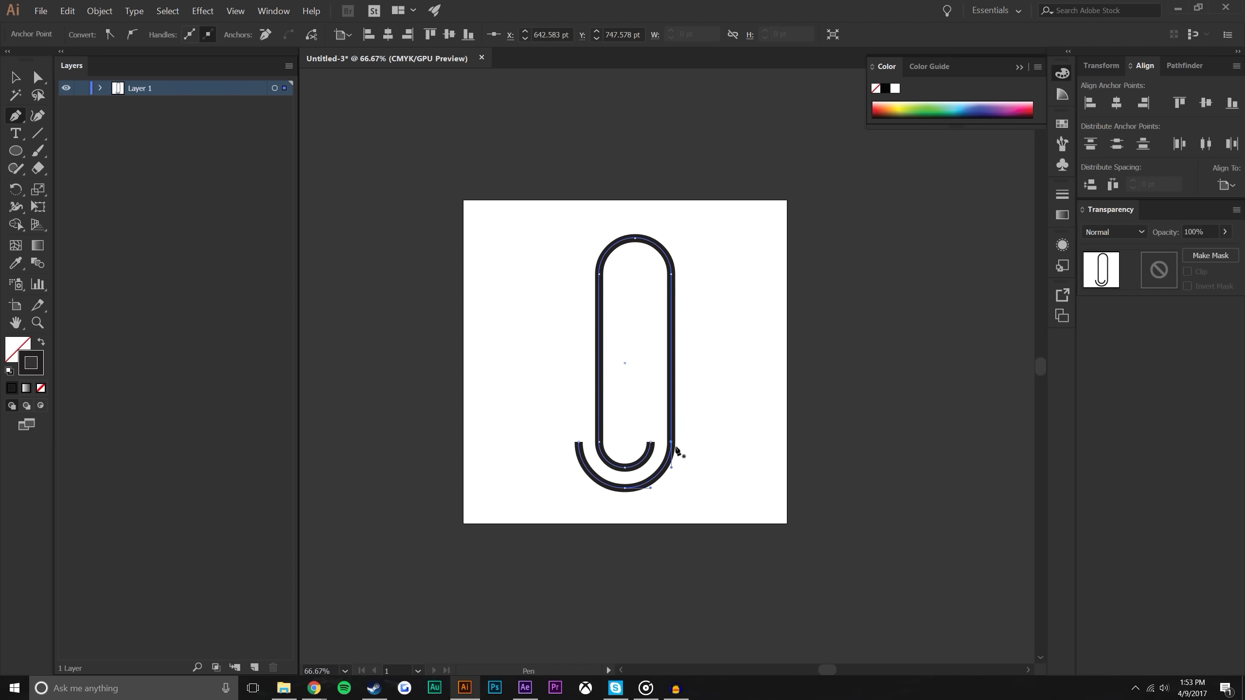
Extend the inner and outer free legs of the paperclip upward
{"action": "left_click", "coordinate": [651, 445]}
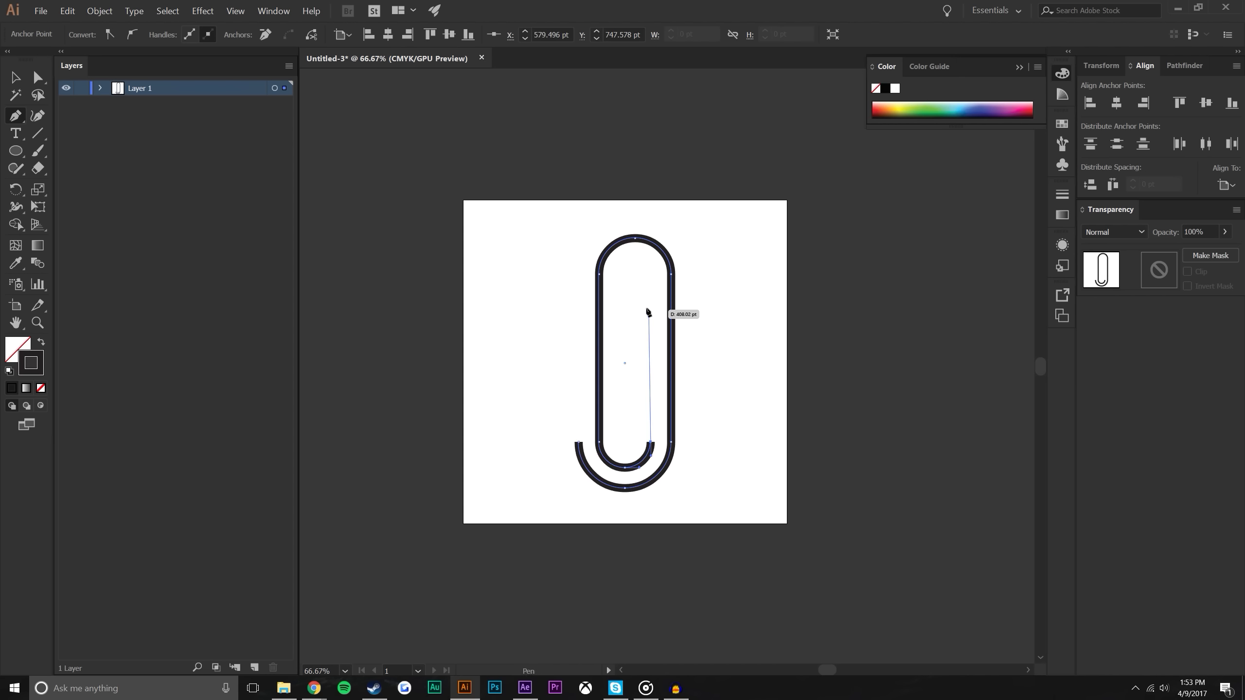
{"action": "left_click", "coordinate": [650, 301]}
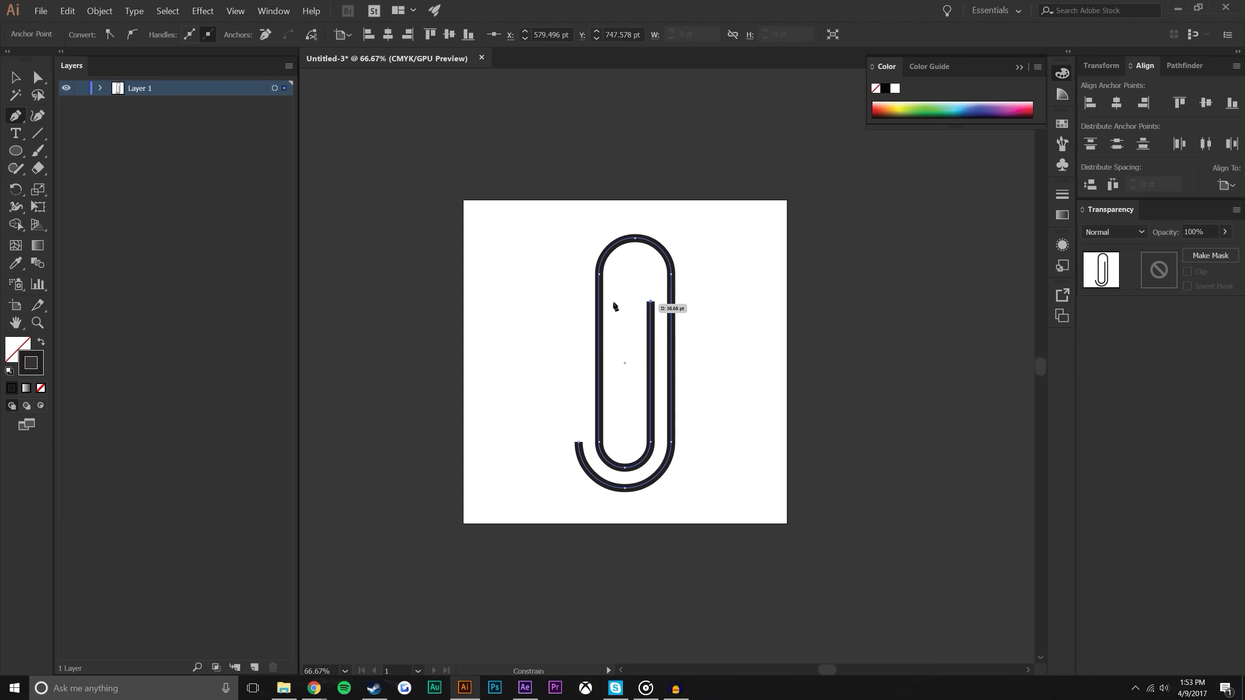
{"action": "left_click", "coordinate": [14, 79]}
{"action": "left_click", "coordinate": [345, 204]}
{"action": "left_click", "coordinate": [12, 117]}
{"action": "left_click", "coordinate": [578, 443]}
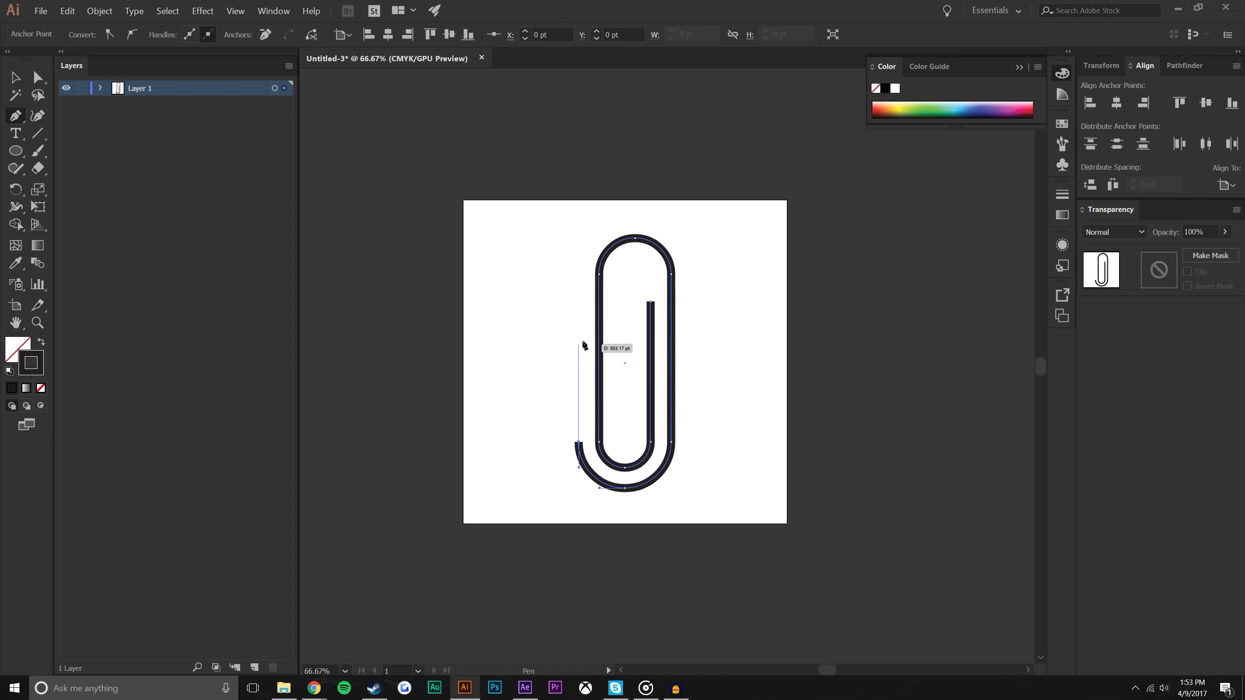
{"action": "left_click", "coordinate": [583, 334]}
Select the whole paperclip and thicken its stroke to 32 pt
{"action": "key", "text": "v"}
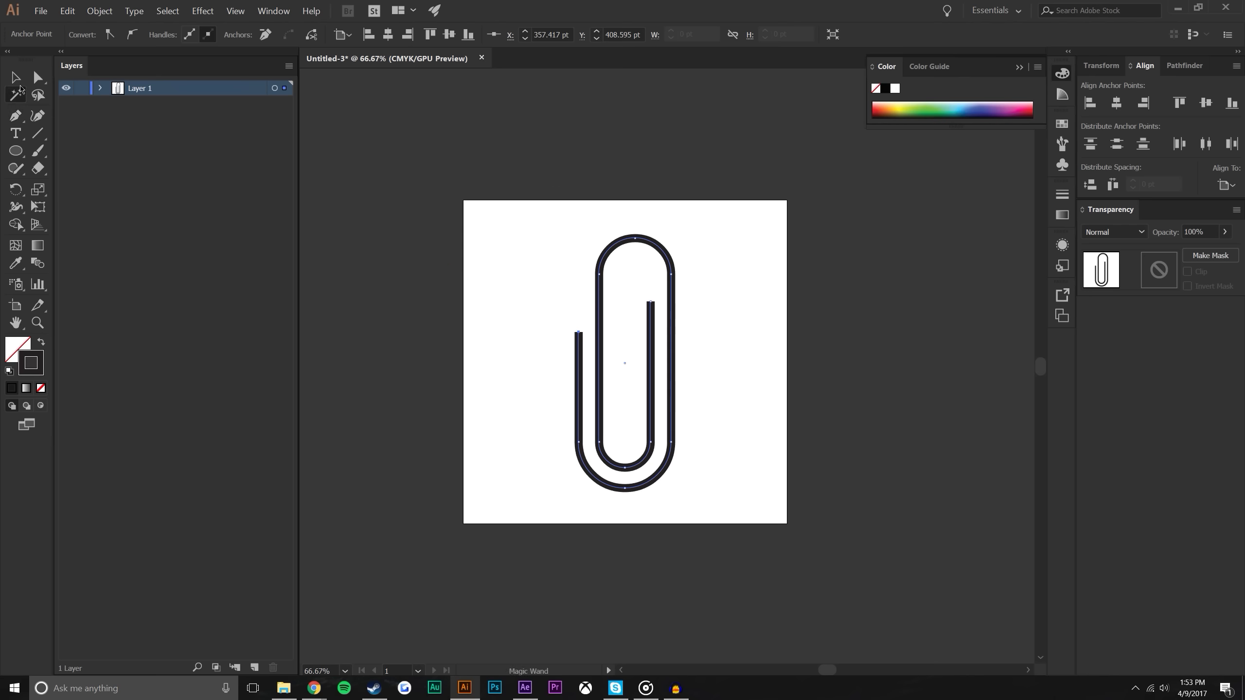
{"action": "key", "text": "ctrl+shift+a"}
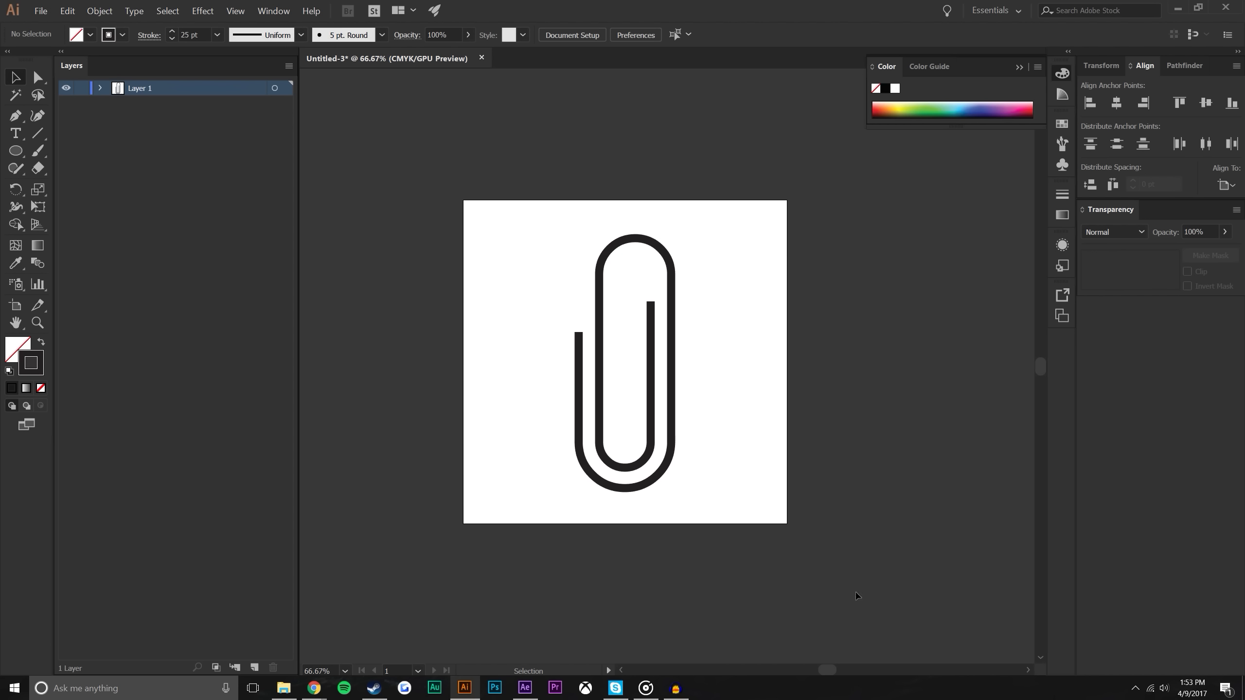
{"action": "left_click_drag", "start_coordinate": [792, 501], "coordinate": [588, 221]}
{"action": "left_click", "coordinate": [172, 32]}
{"action": "left_click", "coordinate": [173, 32]}
{"action": "left_click", "coordinate": [173, 32]}
{"action": "left_click", "coordinate": [173, 31]}
{"action": "left_click", "coordinate": [172, 32]}
{"action": "left_click", "coordinate": [172, 31]}
{"action": "left_click", "coordinate": [173, 31]}
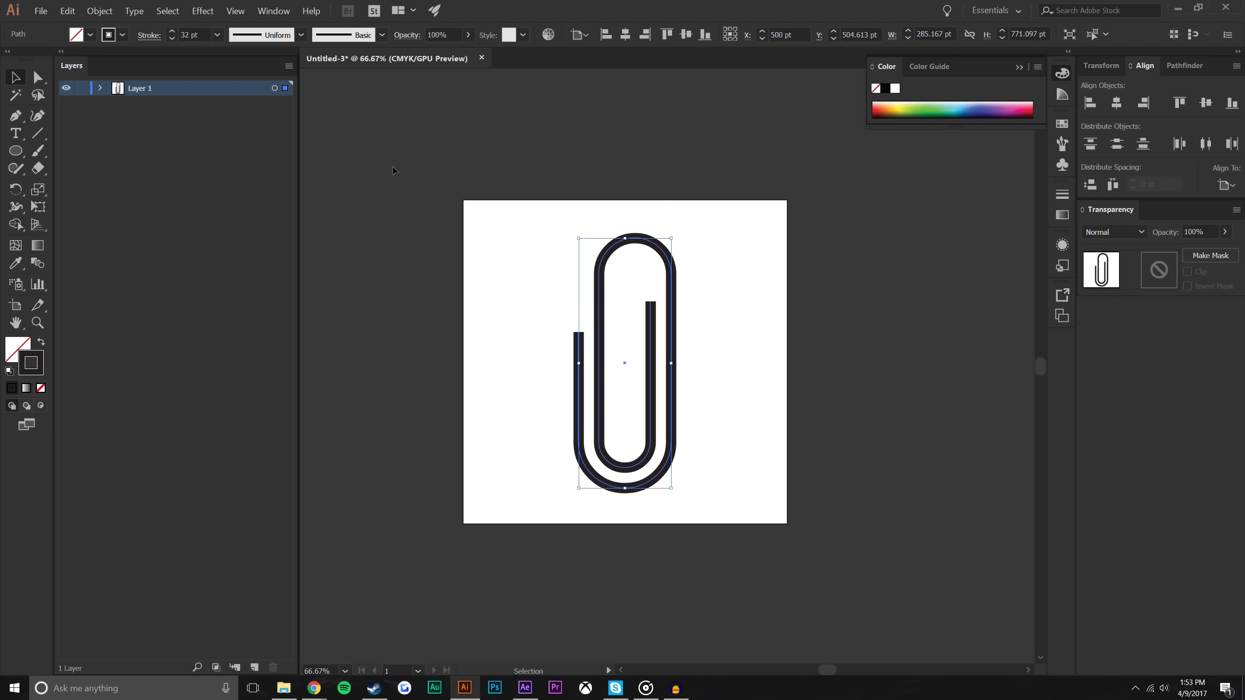
{"action": "key", "text": "ctrl+shift+a"}
Reselect the paperclip path and raise its stroke weight to 36 pt
{"action": "left_click", "coordinate": [101, 88]}
{"action": "left_click_drag", "start_coordinate": [839, 571], "coordinate": [839, 572]}
{"action": "left_click", "coordinate": [838, 569]}
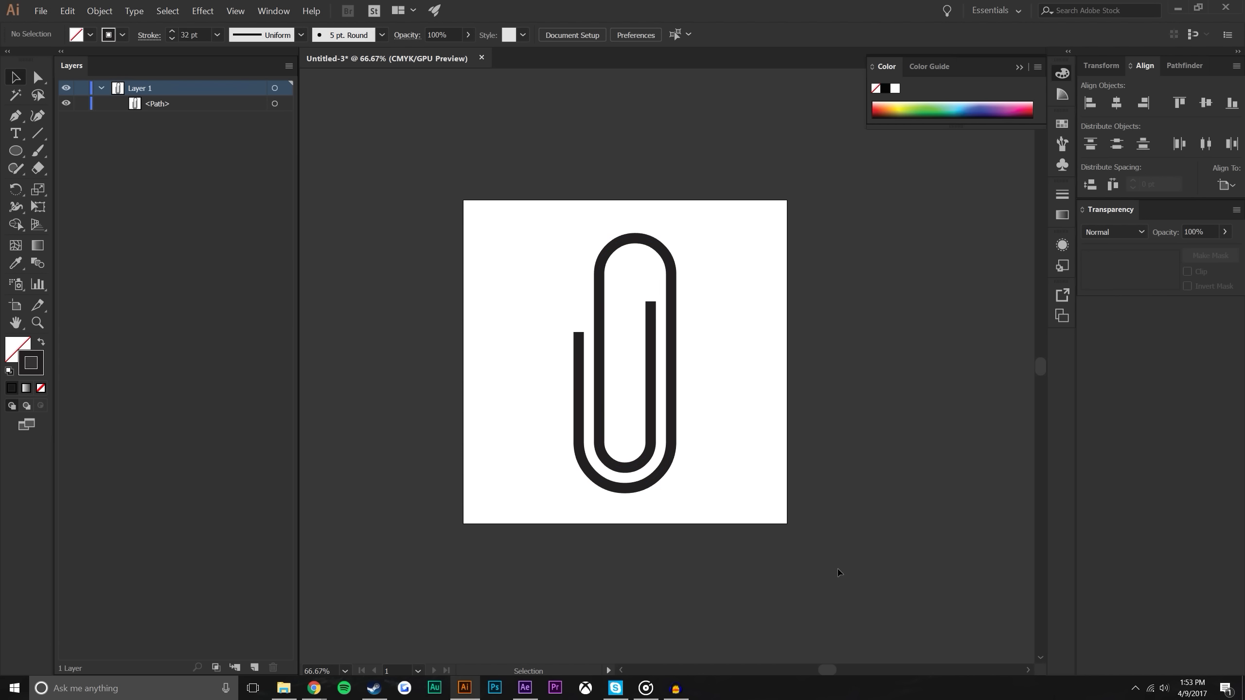
{"action": "left_click", "coordinate": [673, 367]}
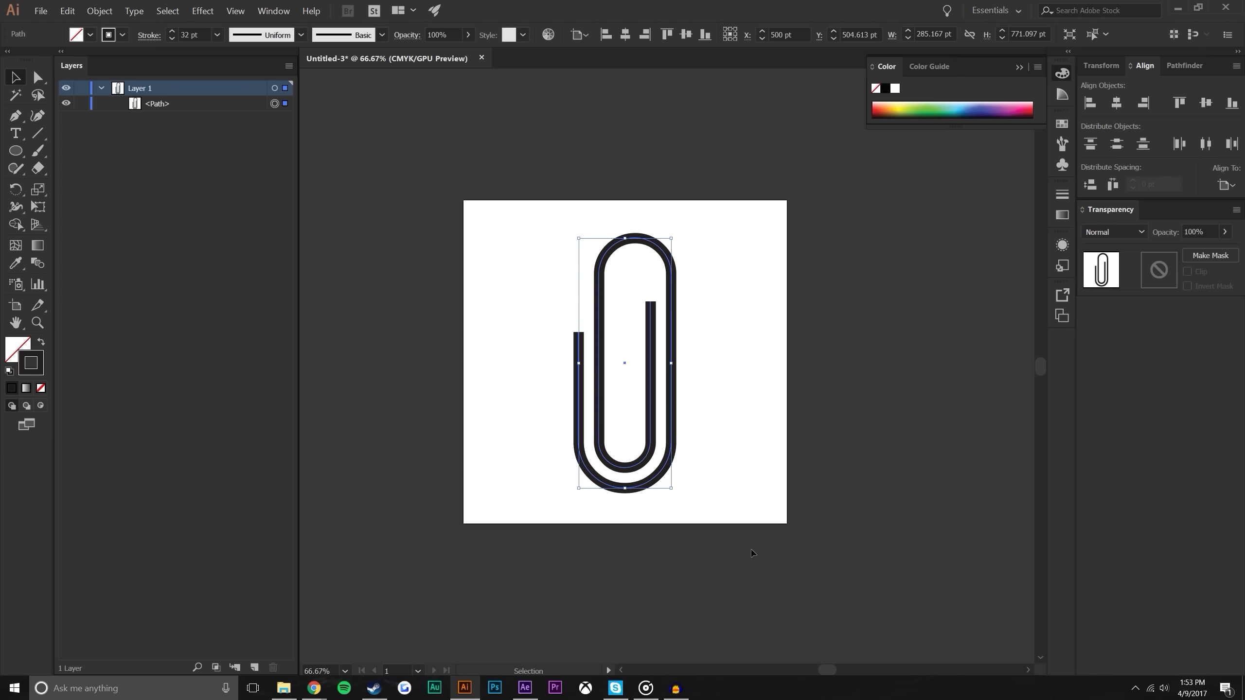
{"action": "left_click", "coordinate": [786, 595]}
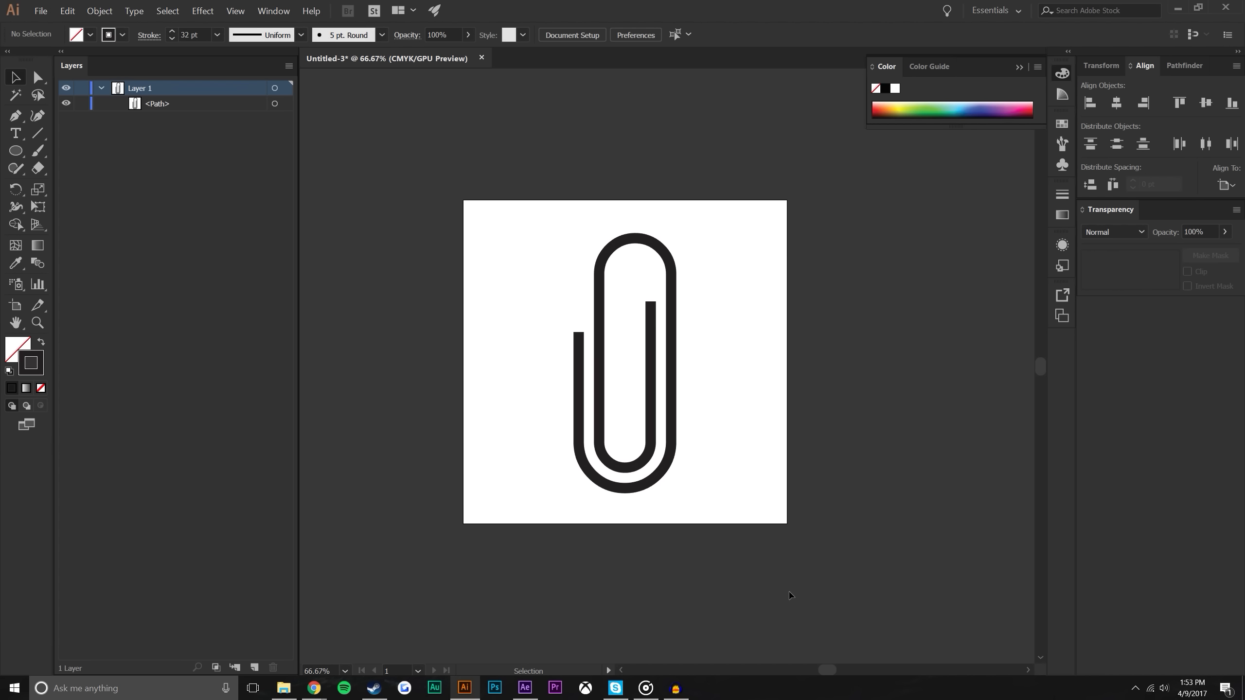
{"action": "left_click_drag", "start_coordinate": [544, 233], "coordinate": [544, 233]}
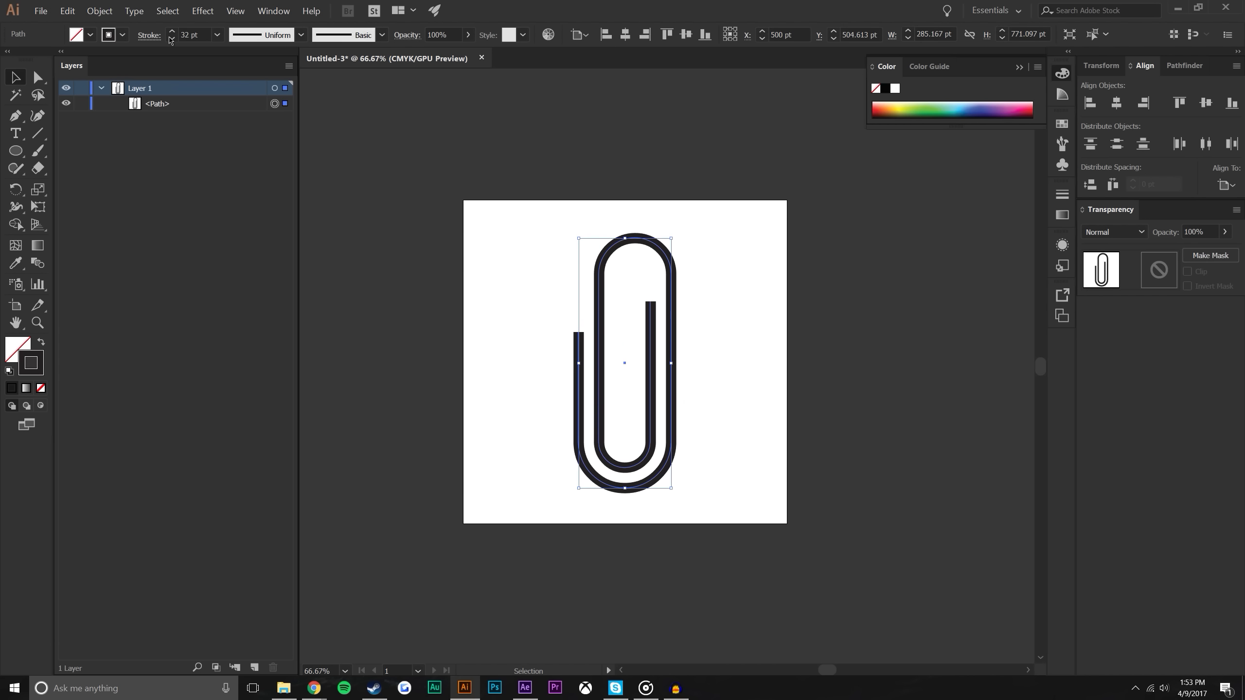
{"action": "left_click", "coordinate": [173, 32]}
{"action": "left_click", "coordinate": [172, 32]}
{"action": "left_click", "coordinate": [172, 32]}
{"action": "left_click", "coordinate": [172, 31]}
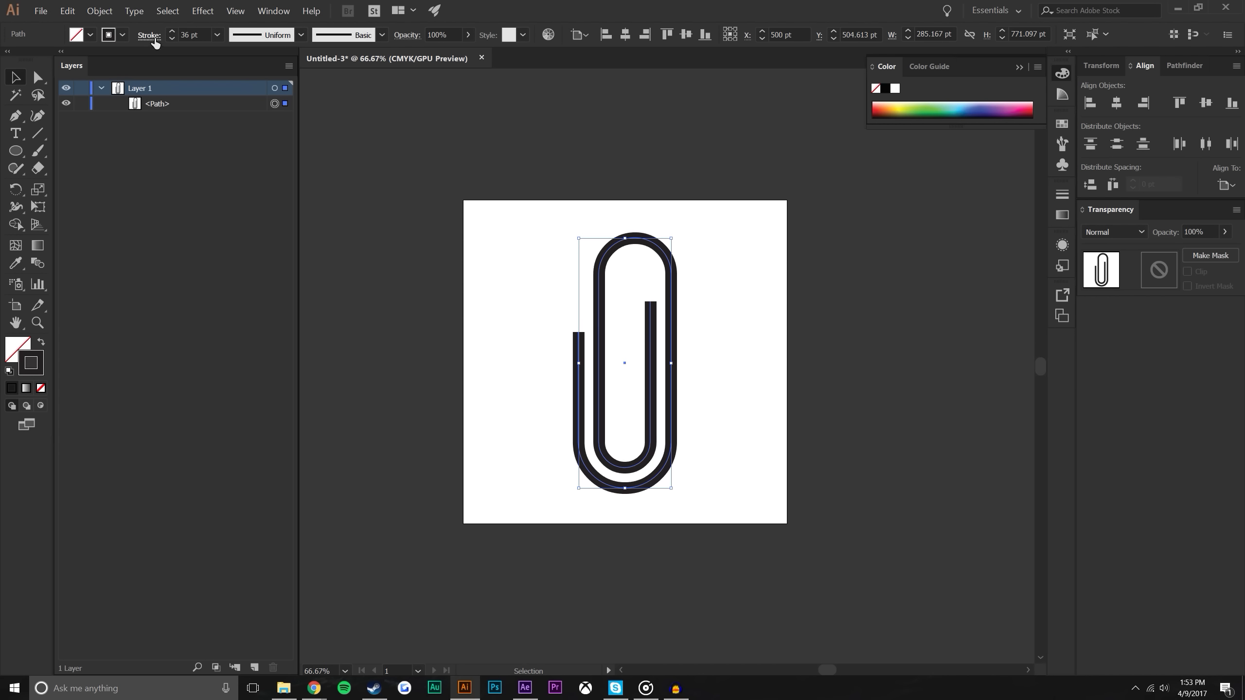
Give the paperclip stroke Round Cap and Round Join in the Stroke panel
{"action": "left_click", "coordinate": [147, 35]}
{"action": "left_click", "coordinate": [73, 72]}
{"action": "left_click", "coordinate": [73, 93]}
{"action": "left_click", "coordinate": [756, 246]}
{"action": "left_click", "coordinate": [780, 571]}
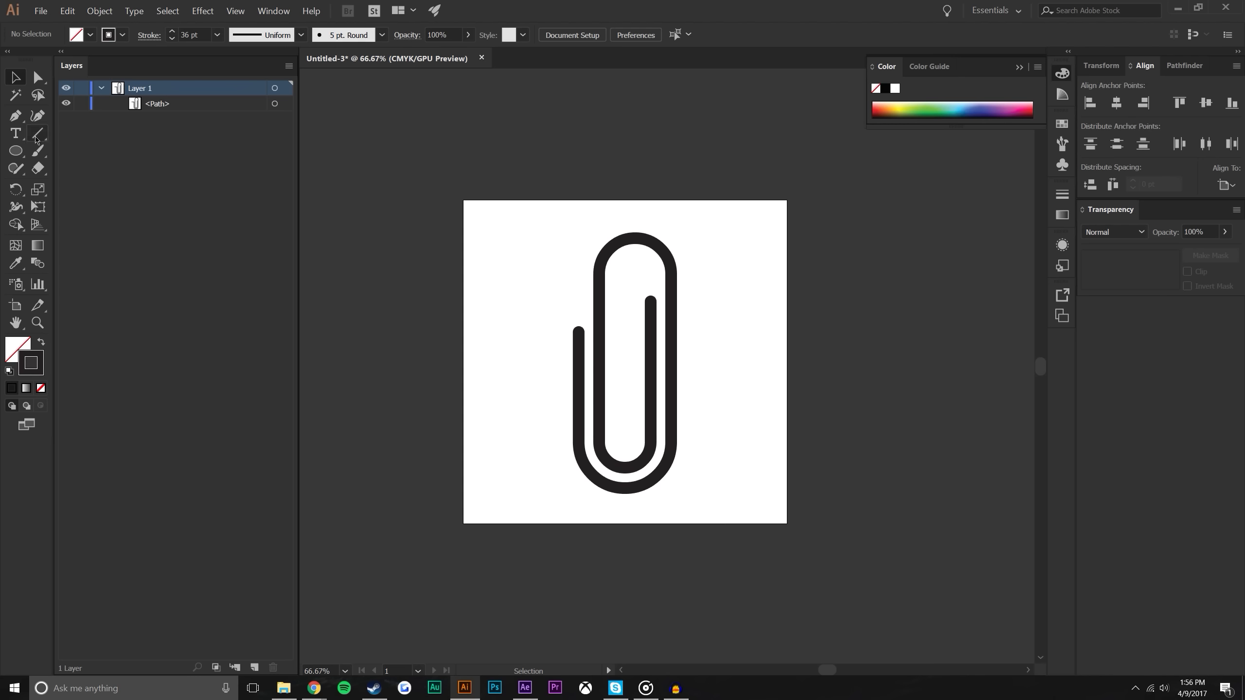
{"action": "key", "text": "p"}
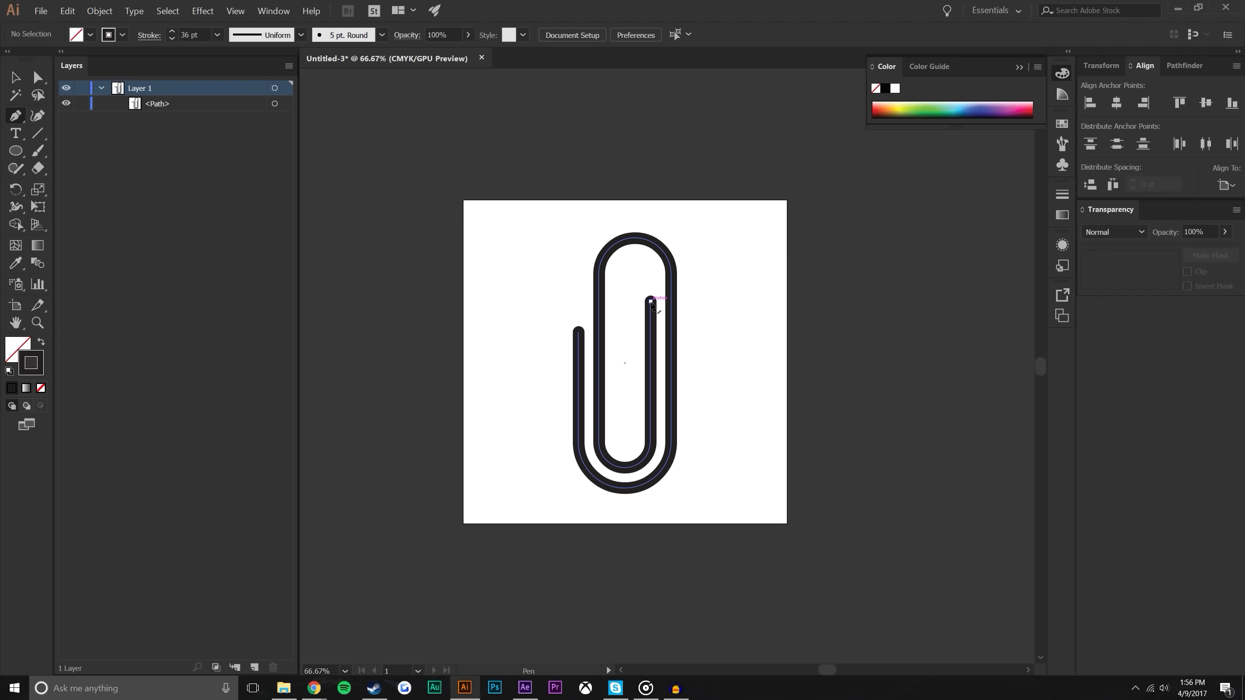
Continue the clip's inner end with a horizontal stroke running left across the outer leg
{"action": "left_click", "coordinate": [650, 300]}
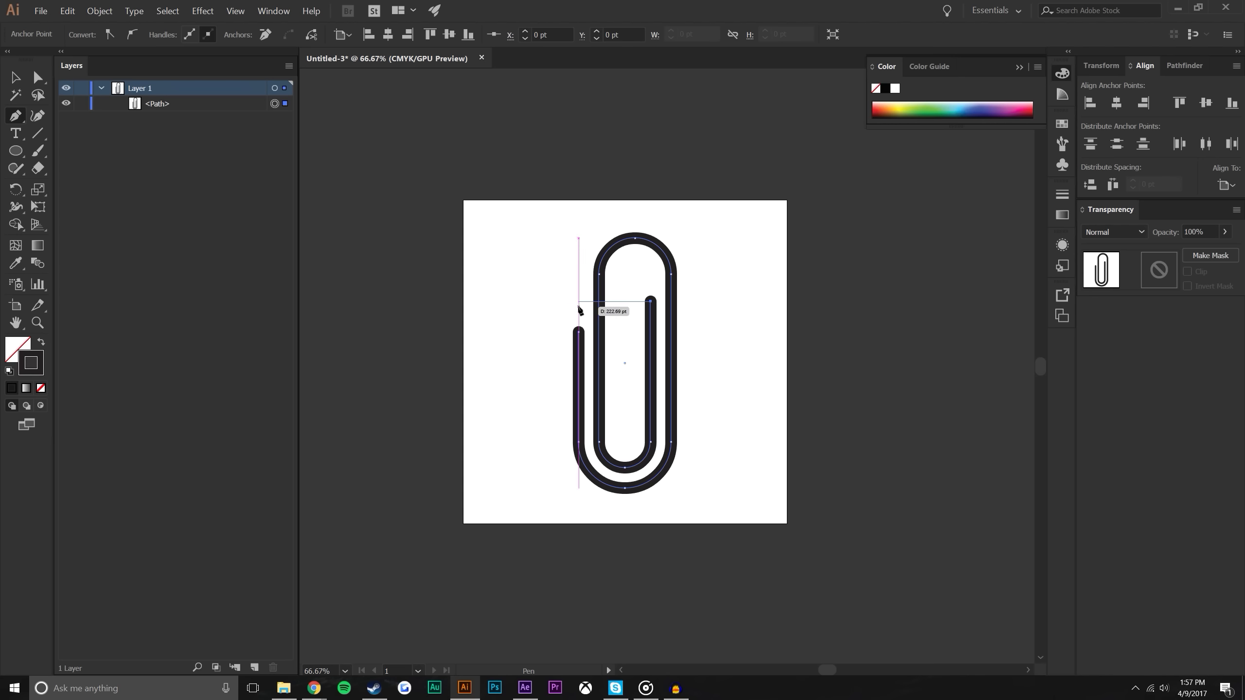
{"action": "left_click", "coordinate": [579, 309]}
{"action": "key", "text": "v"}
{"action": "left_click", "coordinate": [843, 301]}
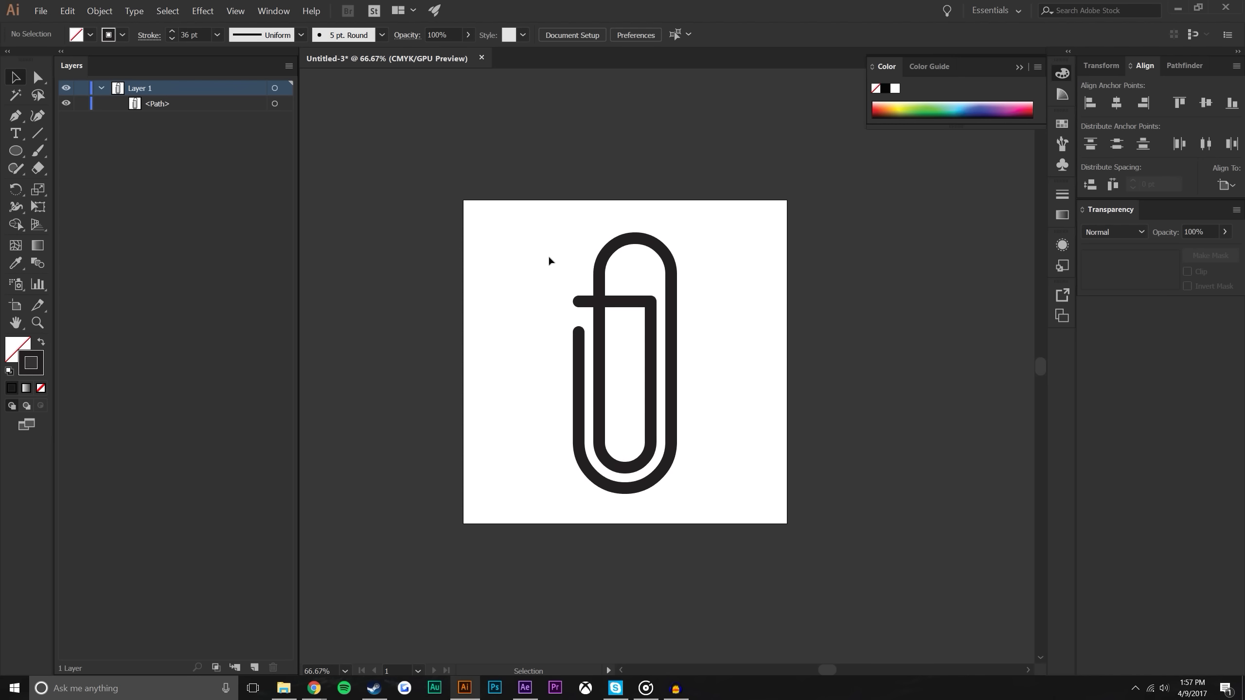
Save the drawing as paper clip v4.ai with the default Illustrator options, then switch to After Effects
{"action": "left_click", "coordinate": [41, 11]}
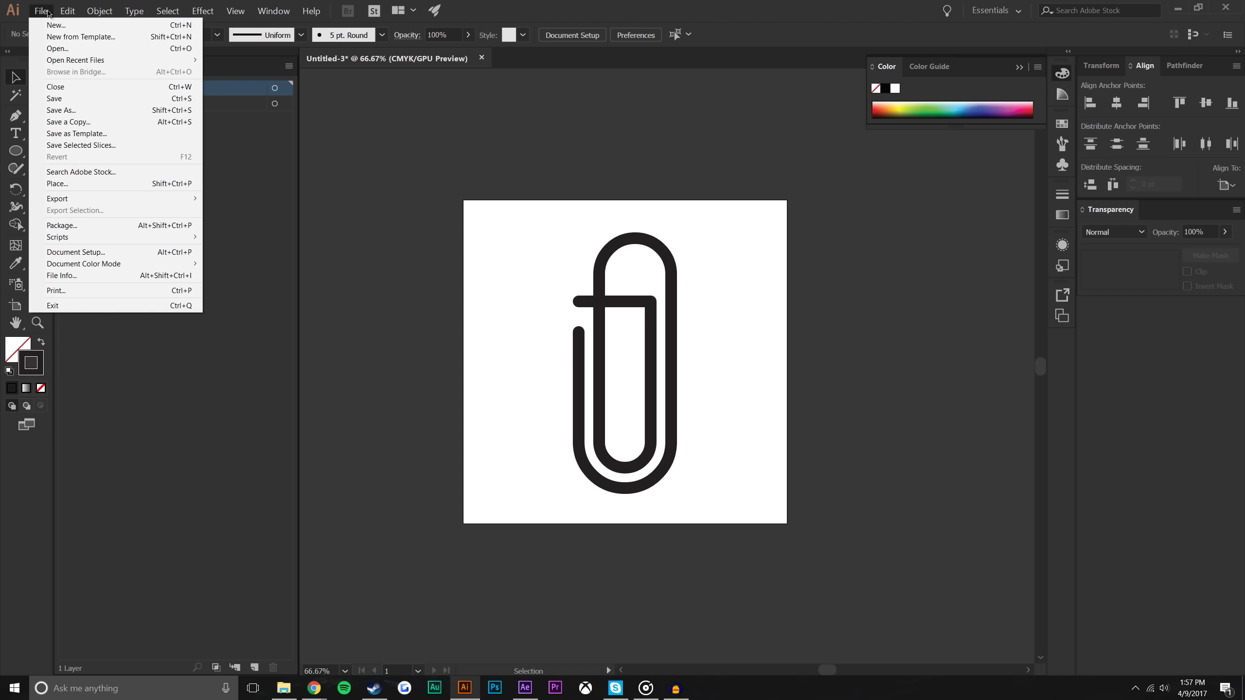
{"action": "left_click", "coordinate": [68, 109]}
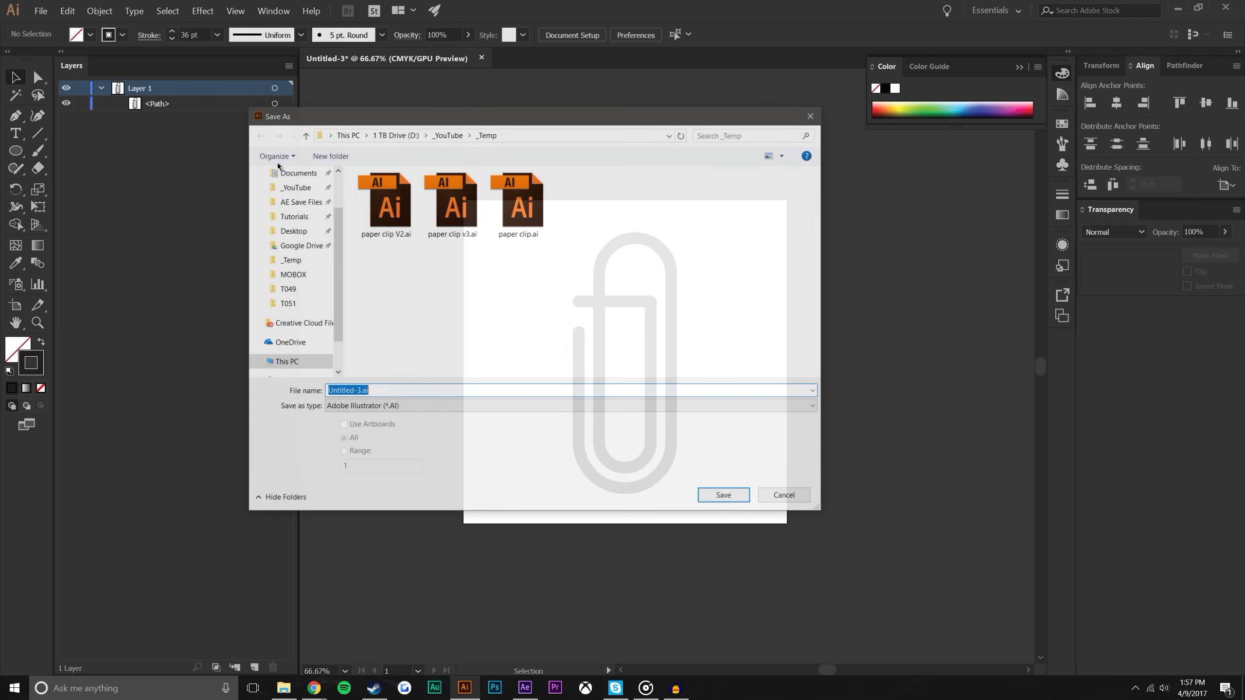
{"action": "left_click", "coordinate": [452, 200]}
{"action": "left_click", "coordinate": [366, 390]}
{"action": "left_click", "coordinate": [365, 391]}
{"action": "left_click_drag", "start_coordinate": [369, 388], "coordinate": [361, 388]}
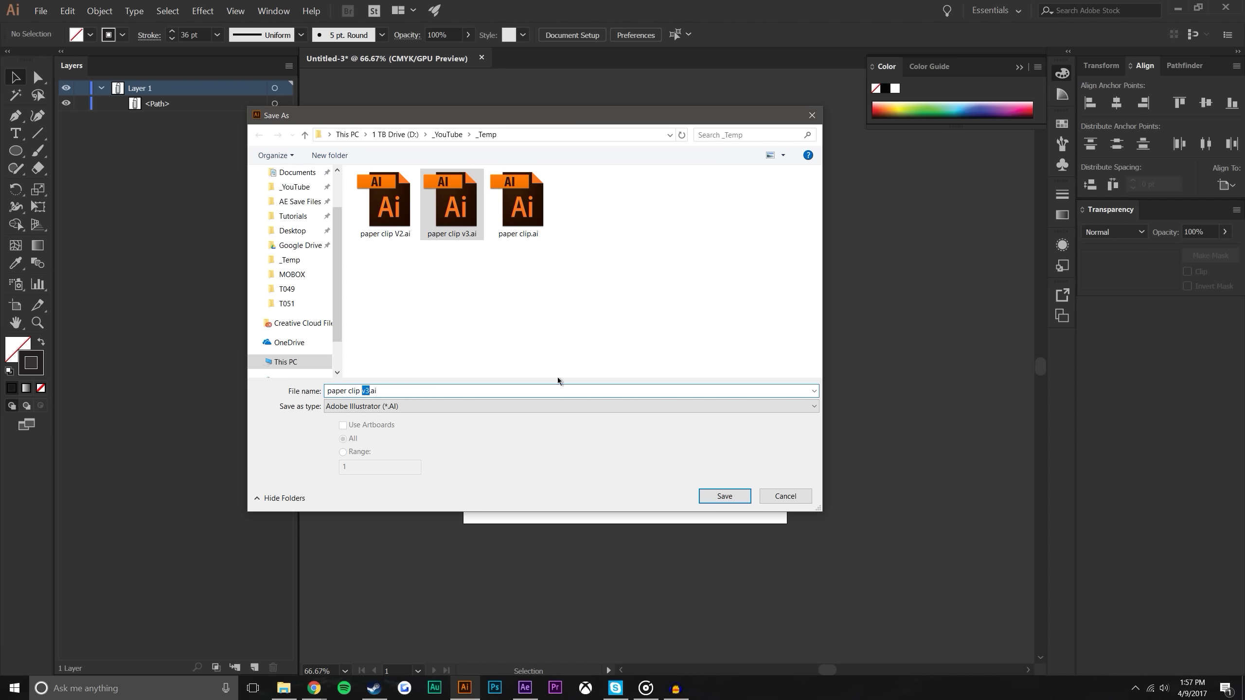
{"action": "type", "text": "v"}
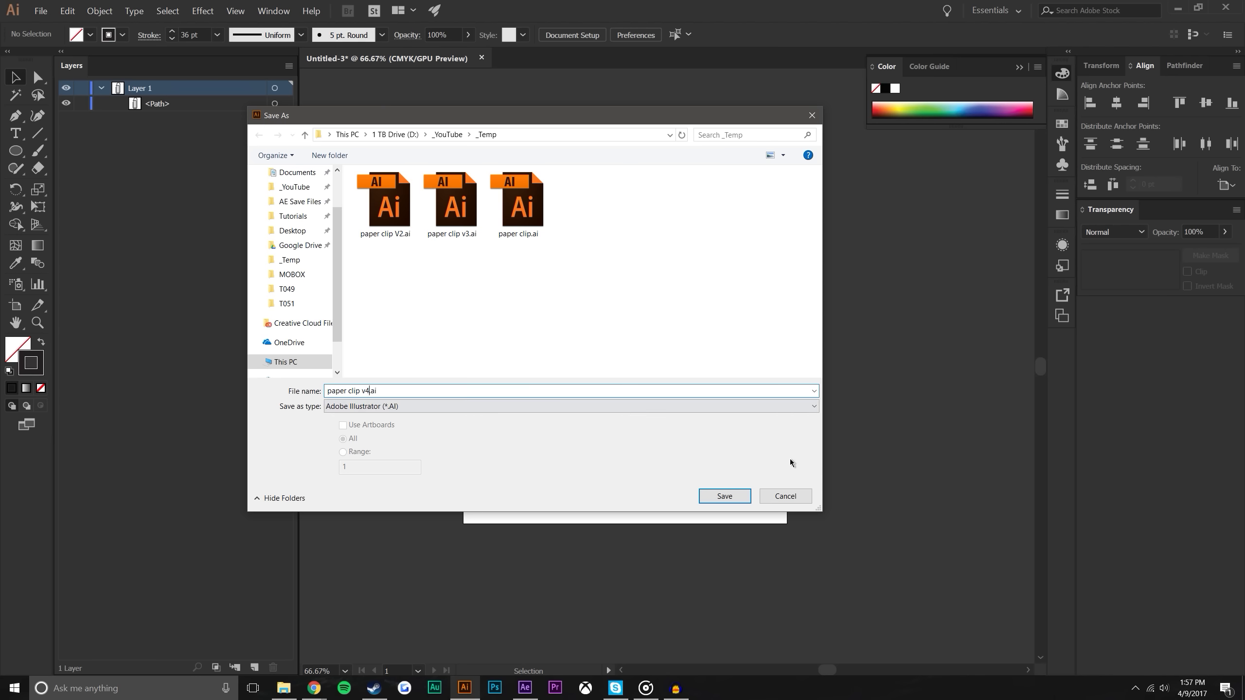
{"action": "left_click", "coordinate": [725, 496]}
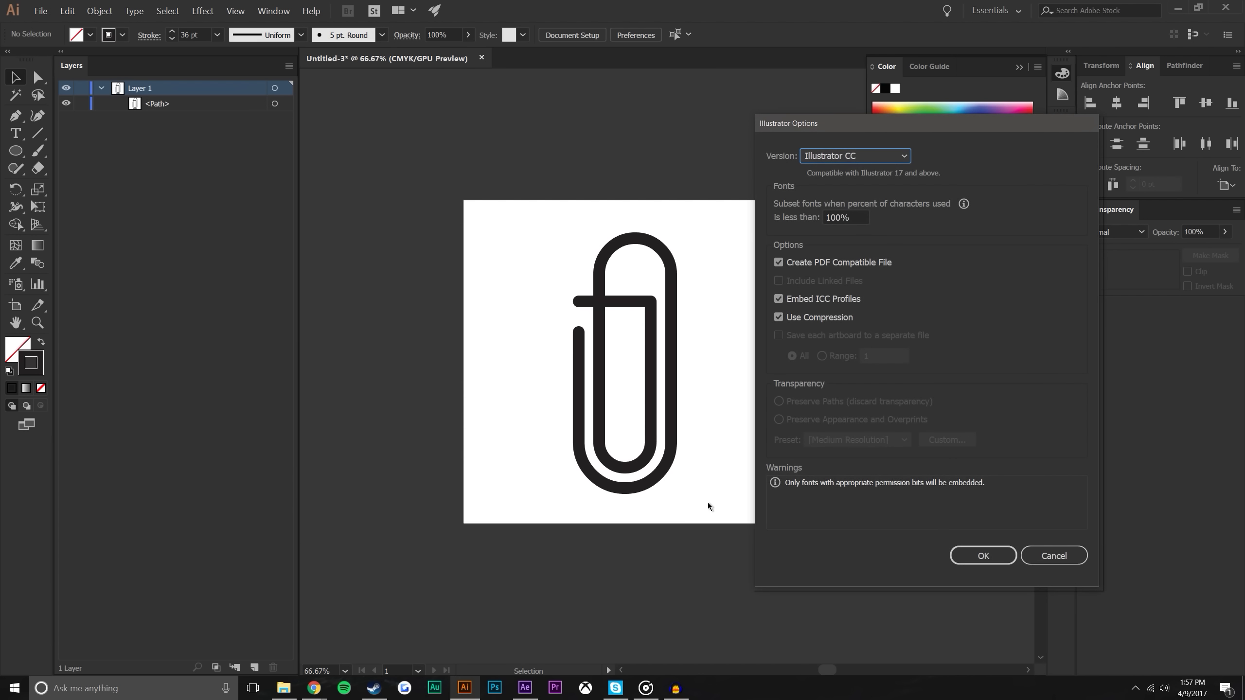
{"action": "left_click", "coordinate": [978, 551]}
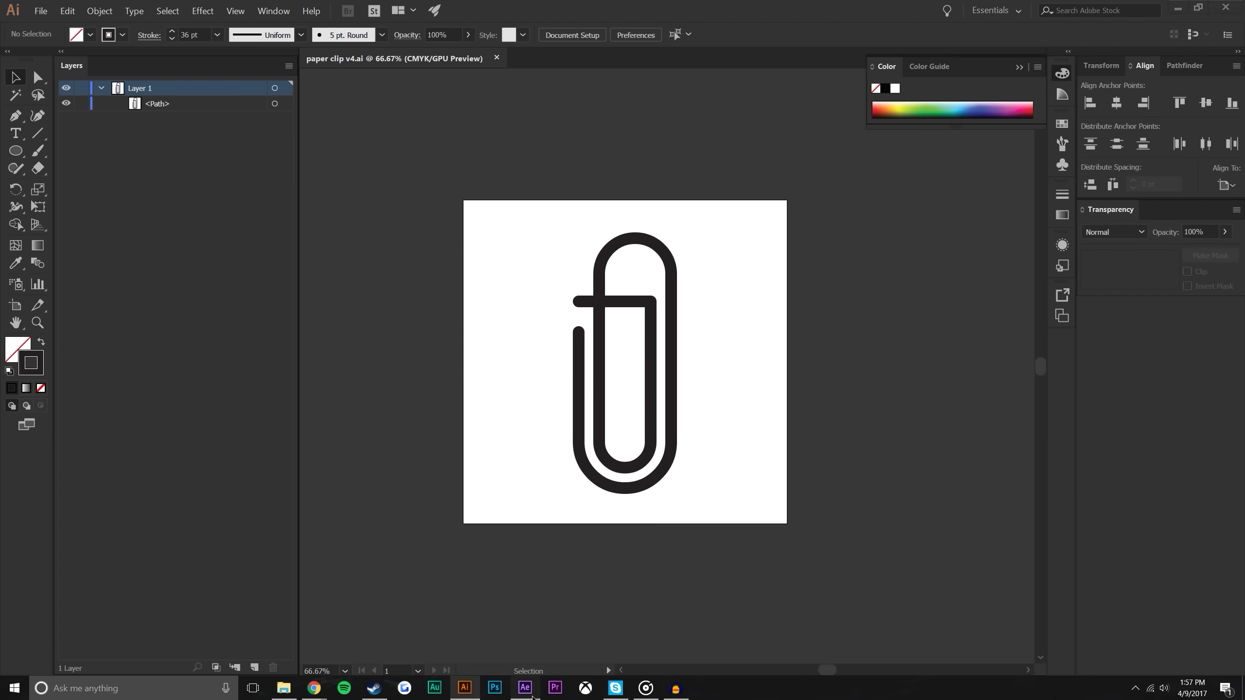
{"action": "key", "text": "alt+Tab"}
Import paper clip v4.ai from File Explorer into the project and place it in Comp 4
{"action": "left_click", "coordinate": [284, 688]}
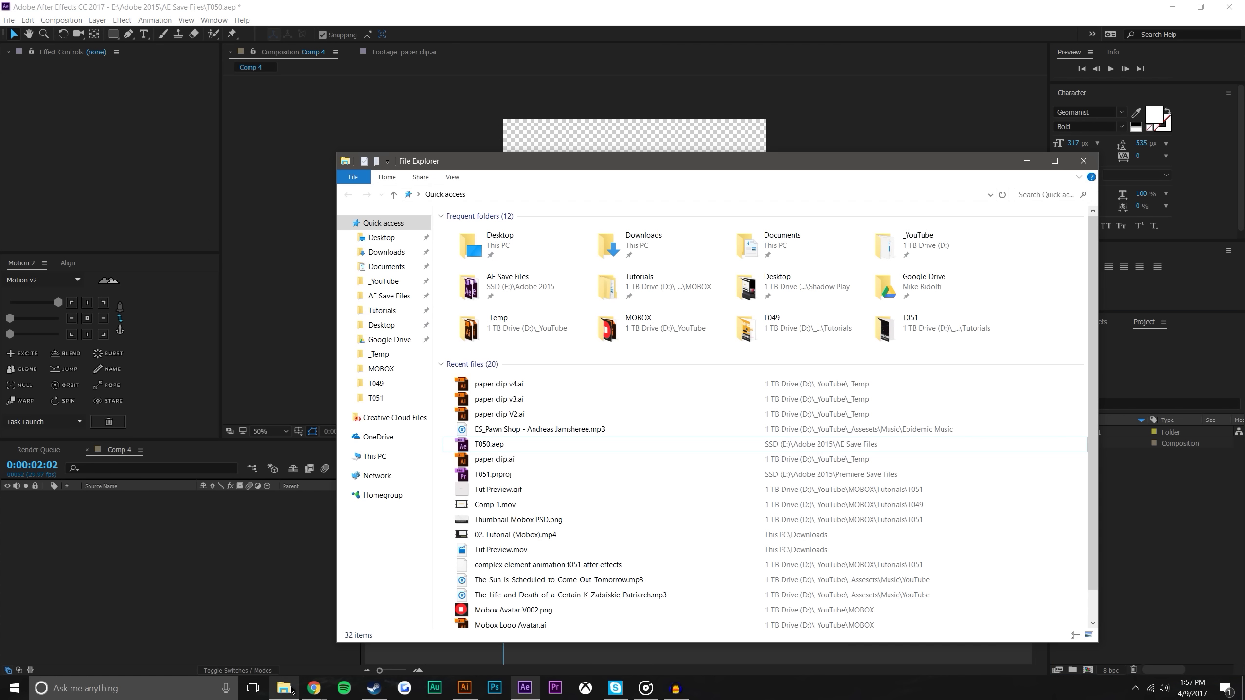
{"action": "left_click_drag", "start_coordinate": [499, 384], "coordinate": [1139, 534]}
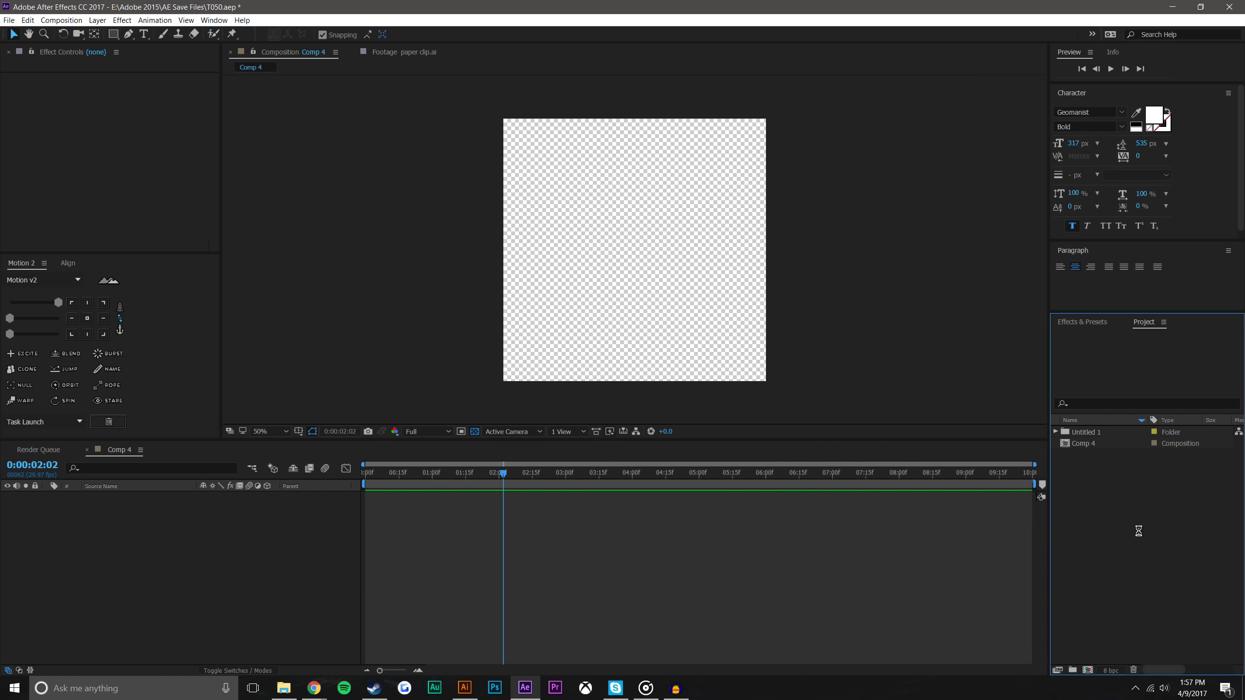
{"action": "left_click_drag", "start_coordinate": [1084, 444], "coordinate": [641, 251]}
Convert the paper clip v4.ai layer with Create Shapes from Vector Layer
{"action": "left_click", "coordinate": [295, 583]}
{"action": "left_click", "coordinate": [124, 499]}
{"action": "right_click", "coordinate": [125, 499]}
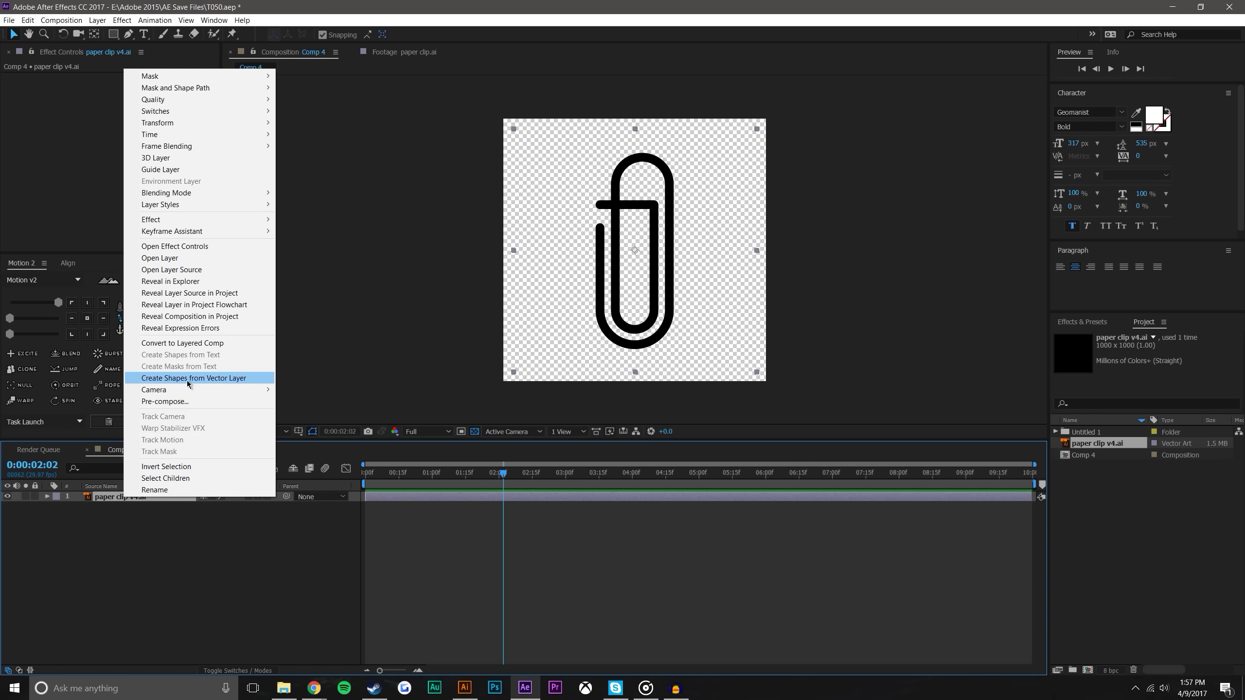
{"action": "left_click", "coordinate": [162, 382]}
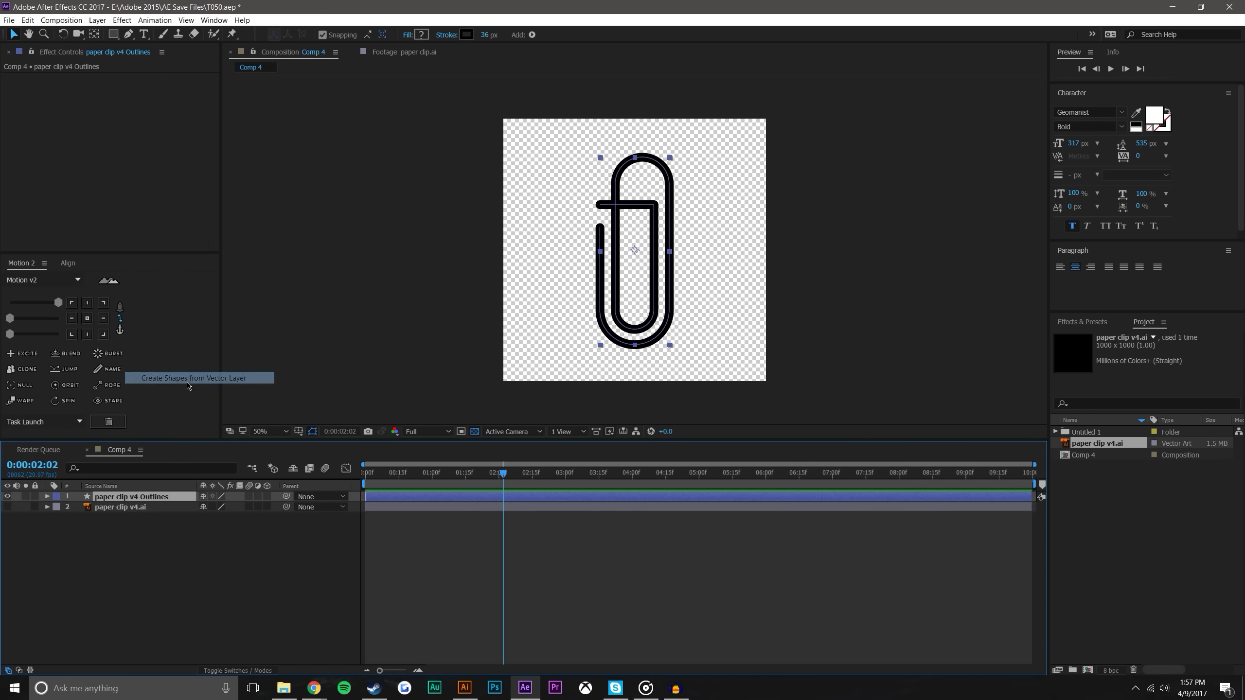
{"action": "left_click", "coordinate": [48, 496]}
Add Trim Paths to paper clip v4 Outlines and test its Start value
{"action": "left_click", "coordinate": [273, 507]}
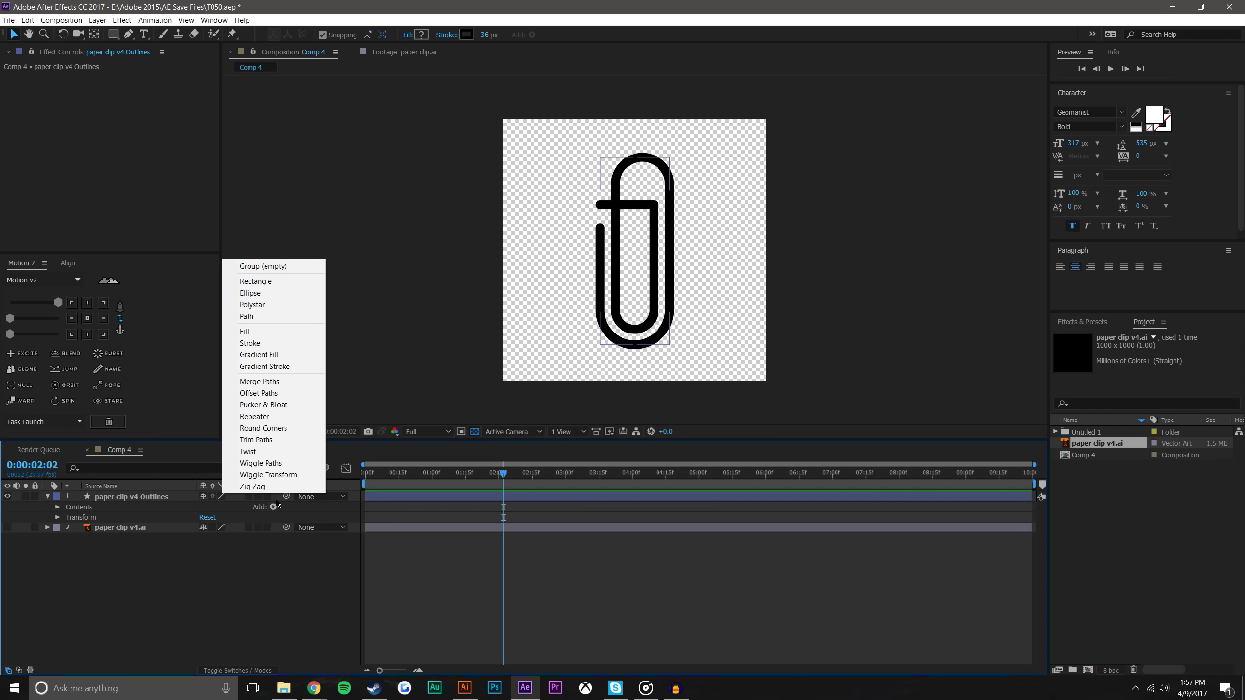
{"action": "left_click", "coordinate": [267, 441]}
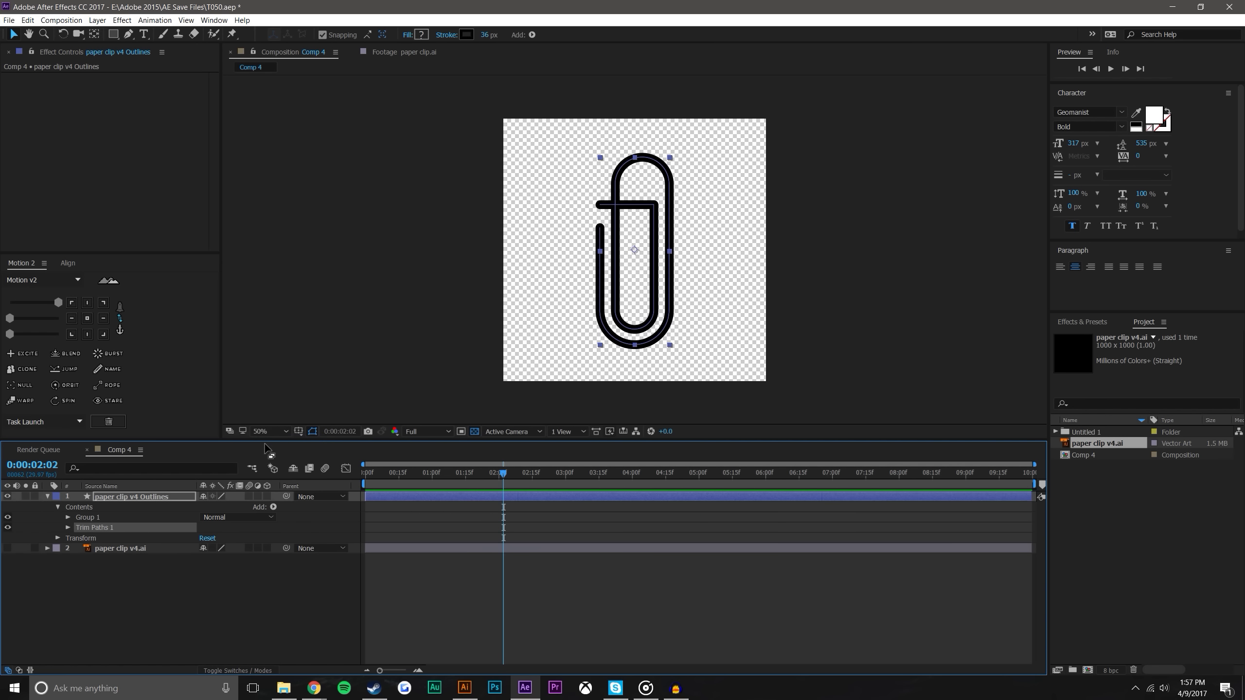
{"action": "left_click", "coordinate": [68, 528]}
{"action": "mouse_move", "coordinate": [204, 538]}
{"action": "left_mouse_down"}
{"action": "mouse_move", "coordinate": [263, 529]}
{"action": "mouse_move", "coordinate": [211, 520]}
{"action": "mouse_move", "coordinate": [246, 512]}
{"action": "mouse_move", "coordinate": [162, 512]}
{"action": "left_mouse_up"}
Delete the original paper clip v4.ai layer from Comp 4
{"action": "left_click", "coordinate": [248, 645]}
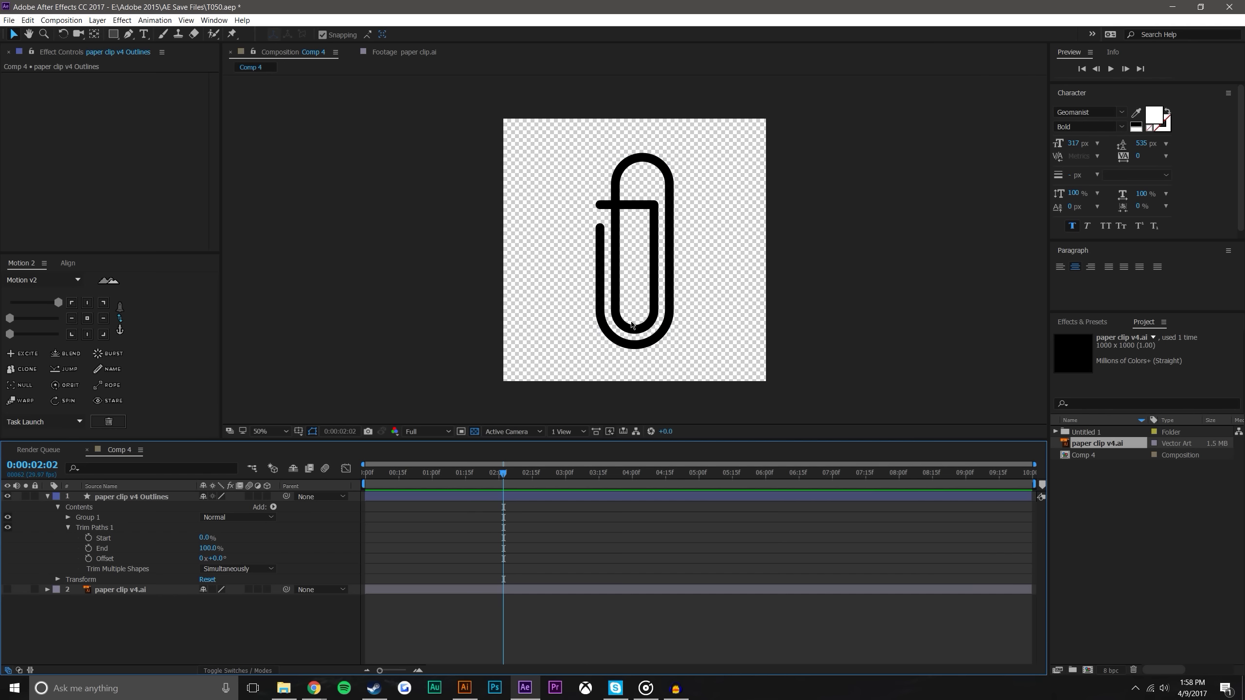
{"action": "left_click", "coordinate": [143, 590]}
{"action": "key", "text": "Delete"}
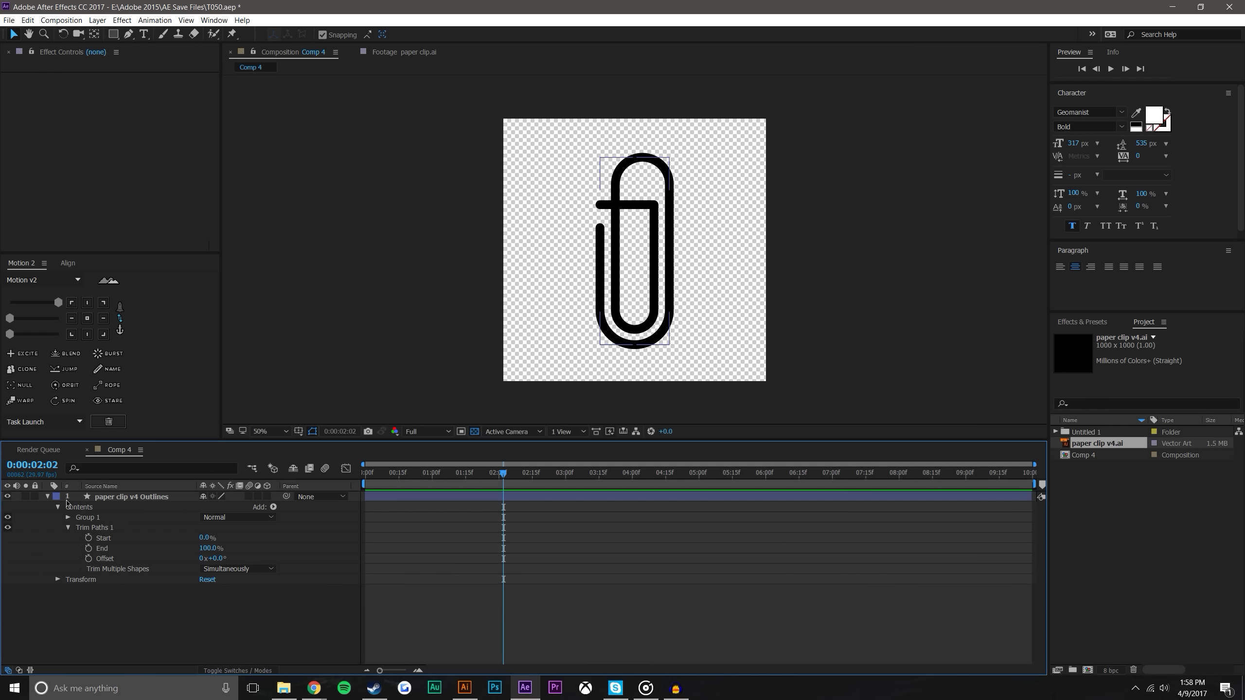
{"action": "left_click", "coordinate": [48, 497]}
{"action": "left_click", "coordinate": [93, 21]}
Add Null 7, parent paper clip v4 Outlines to it, and scale the null to 59%
{"action": "mouse_move", "coordinate": [103, 34]}
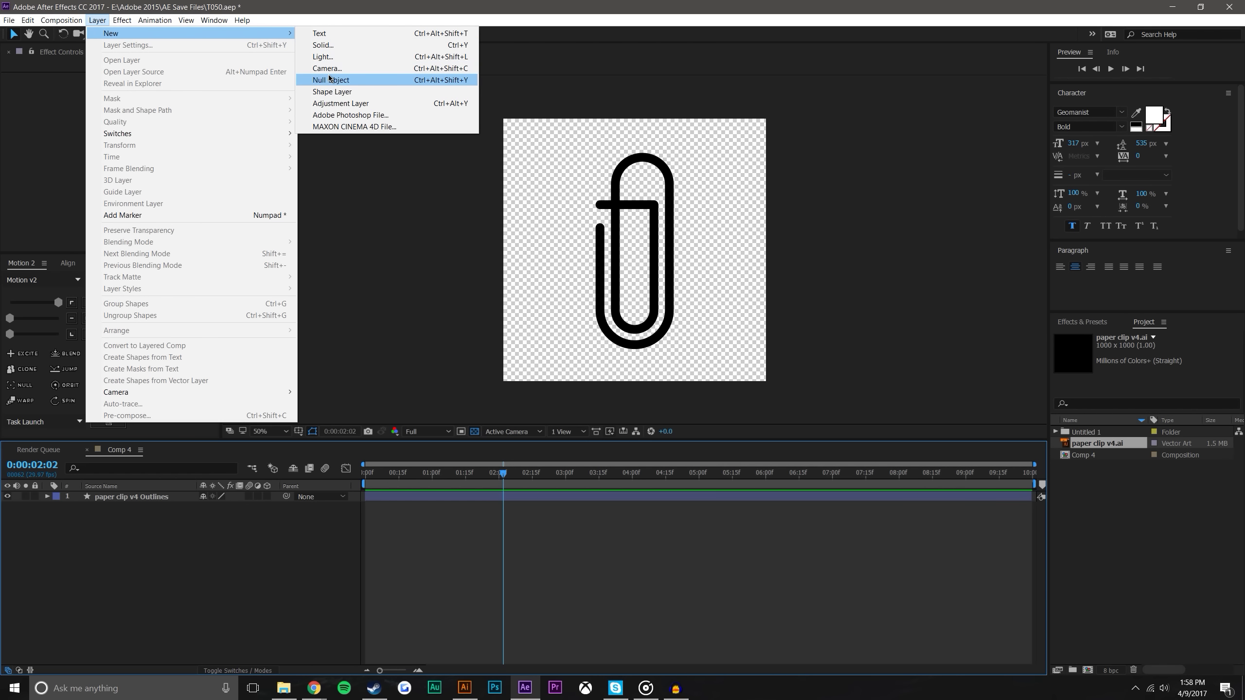
{"action": "left_click", "coordinate": [314, 80]}
{"action": "left_click", "coordinate": [143, 507]}
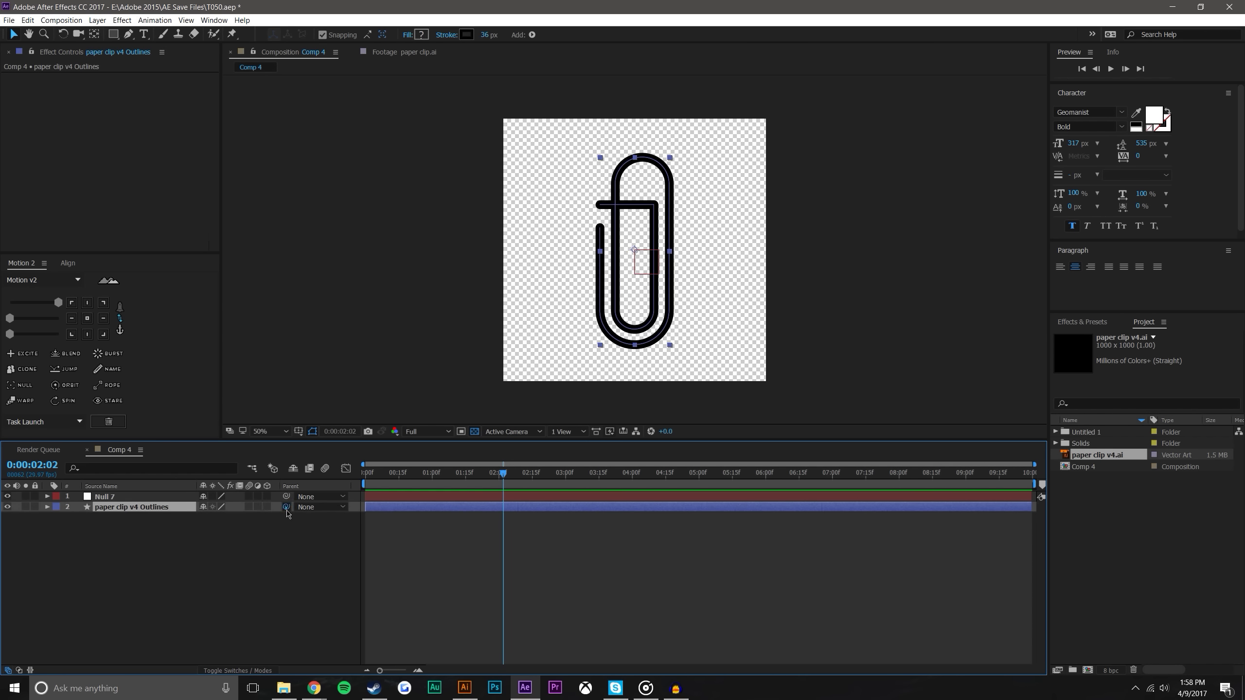
{"action": "left_click_drag", "start_coordinate": [246, 505], "coordinate": [157, 498]}
{"action": "left_click", "coordinate": [152, 535]}
{"action": "left_click", "coordinate": [152, 497]}
{"action": "key", "text": "s"}
{"action": "left_click_drag", "start_coordinate": [248, 507], "coordinate": [209, 507]}
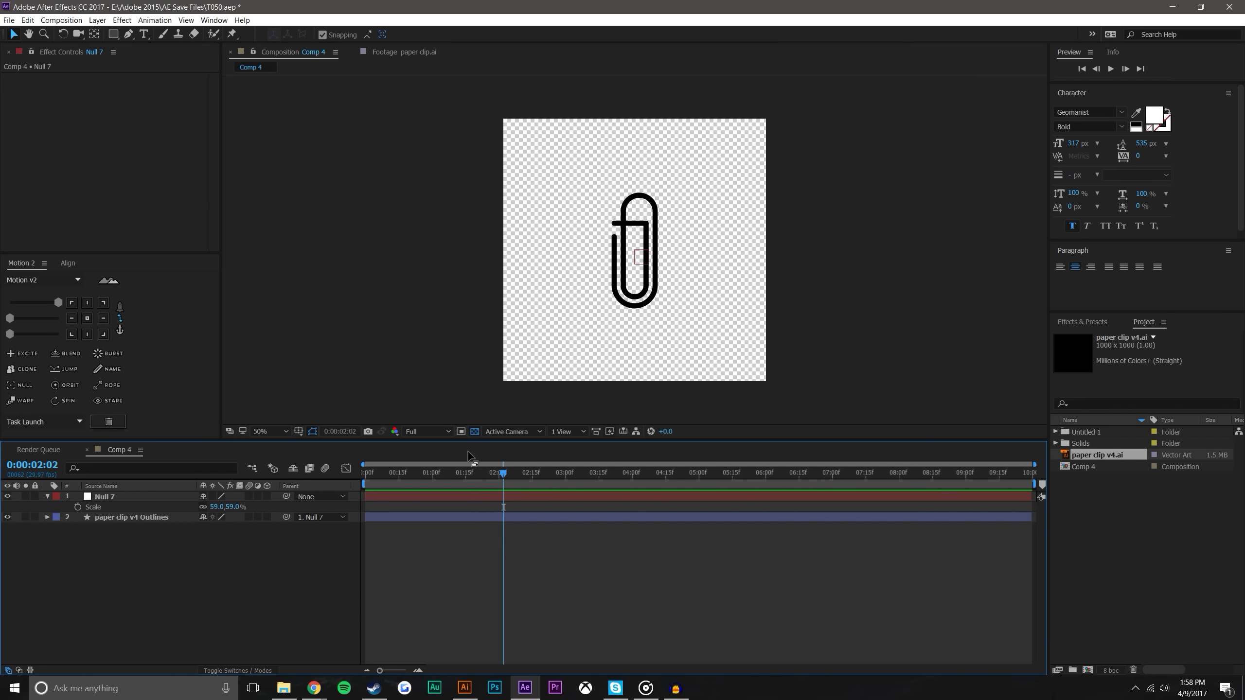
Set the composition view magnification to 100%
{"action": "left_click", "coordinate": [282, 431]}
{"action": "left_click", "coordinate": [282, 456]}
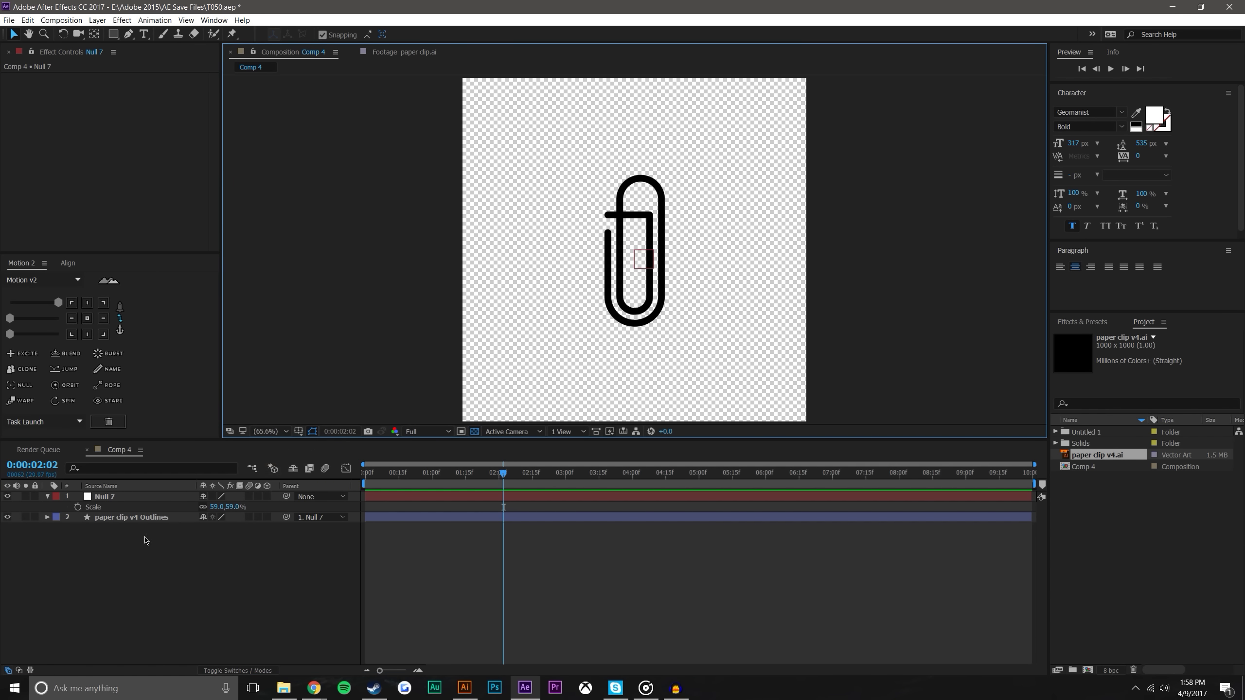
{"action": "scroll", "coordinate": [560, 339], "scroll_direction": "up", "scroll_amount": 1}
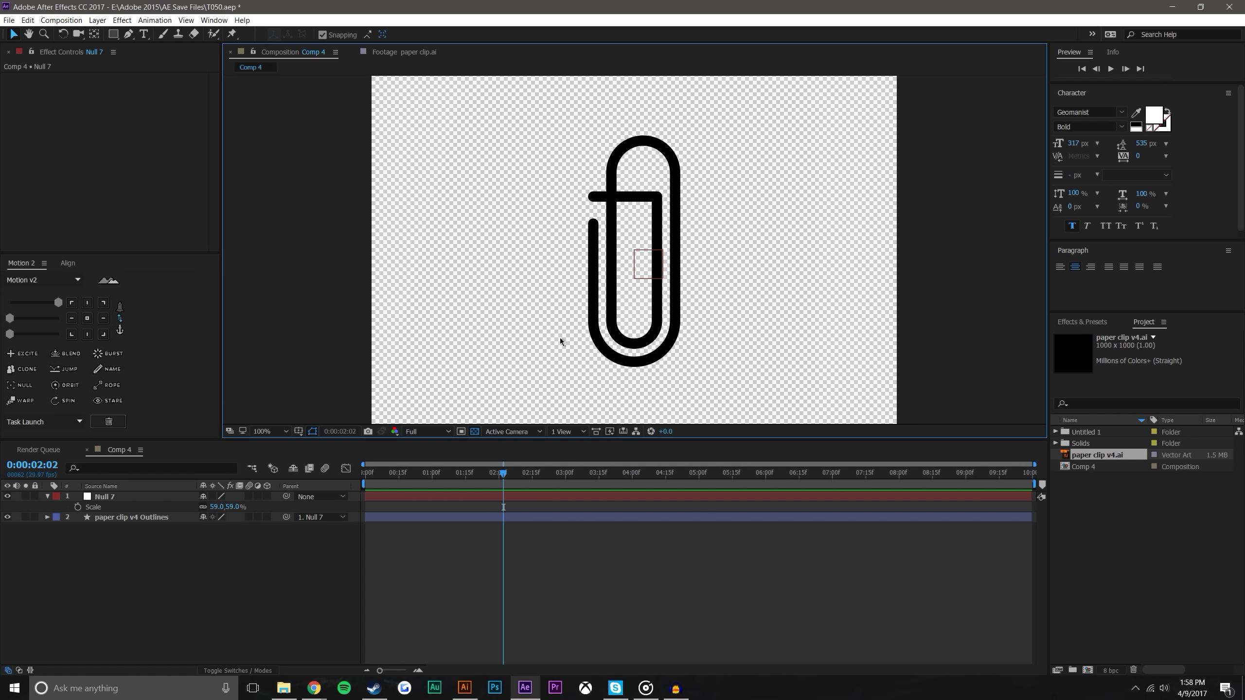
{"action": "scroll", "coordinate": [560, 339], "scroll_direction": "down", "scroll_amount": 1}
{"action": "left_click", "coordinate": [614, 579]}
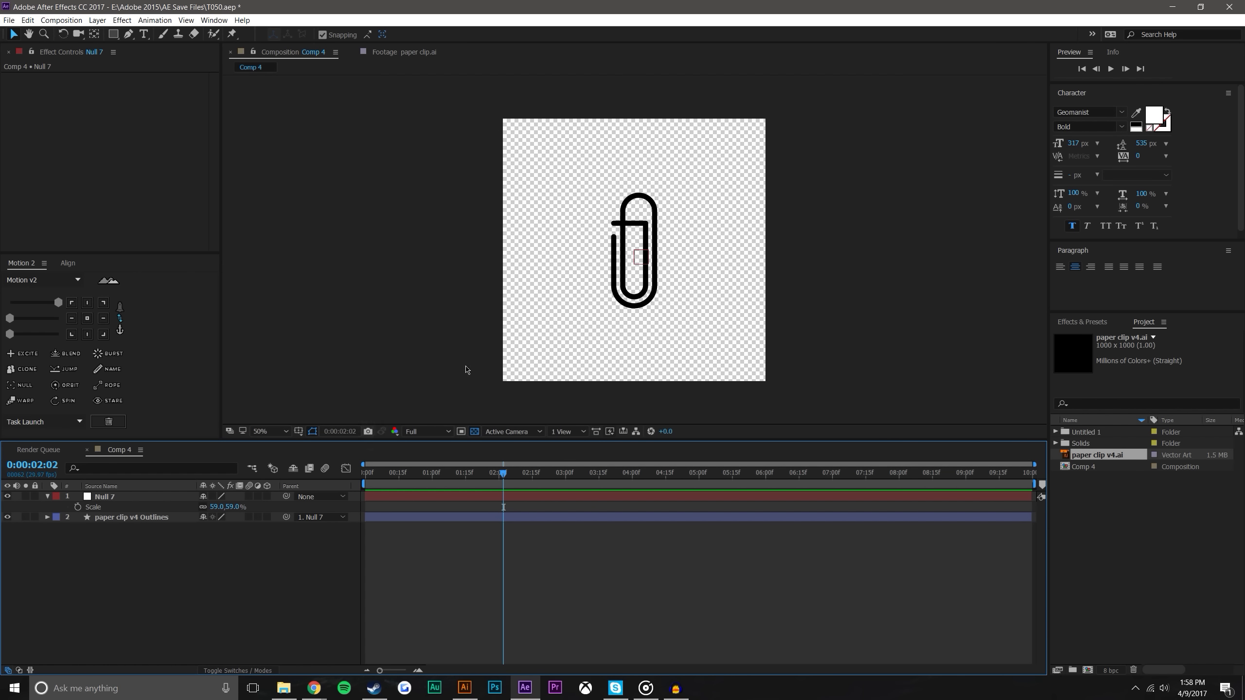
{"action": "key", "text": "slash"}
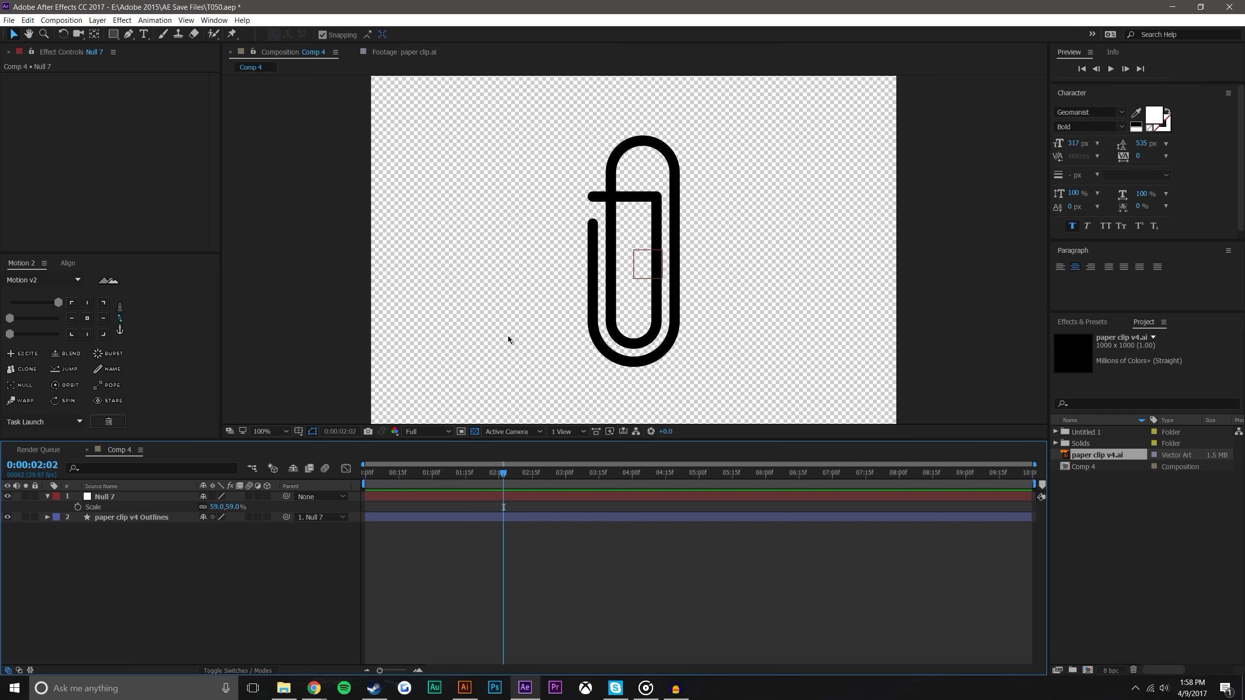
Set Trim Paths Start to 86% and keyframe Start and End at 0:00:02:02
{"action": "left_click", "coordinate": [125, 517]}
{"action": "left_click", "coordinate": [47, 517]}
{"action": "mouse_move", "coordinate": [201, 561]}
{"action": "left_mouse_down"}
{"action": "mouse_move", "coordinate": [213, 561]}
{"action": "mouse_move", "coordinate": [180, 573]}
{"action": "left_mouse_up"}
{"action": "left_click", "coordinate": [88, 559]}
{"action": "left_click", "coordinate": [88, 569]}
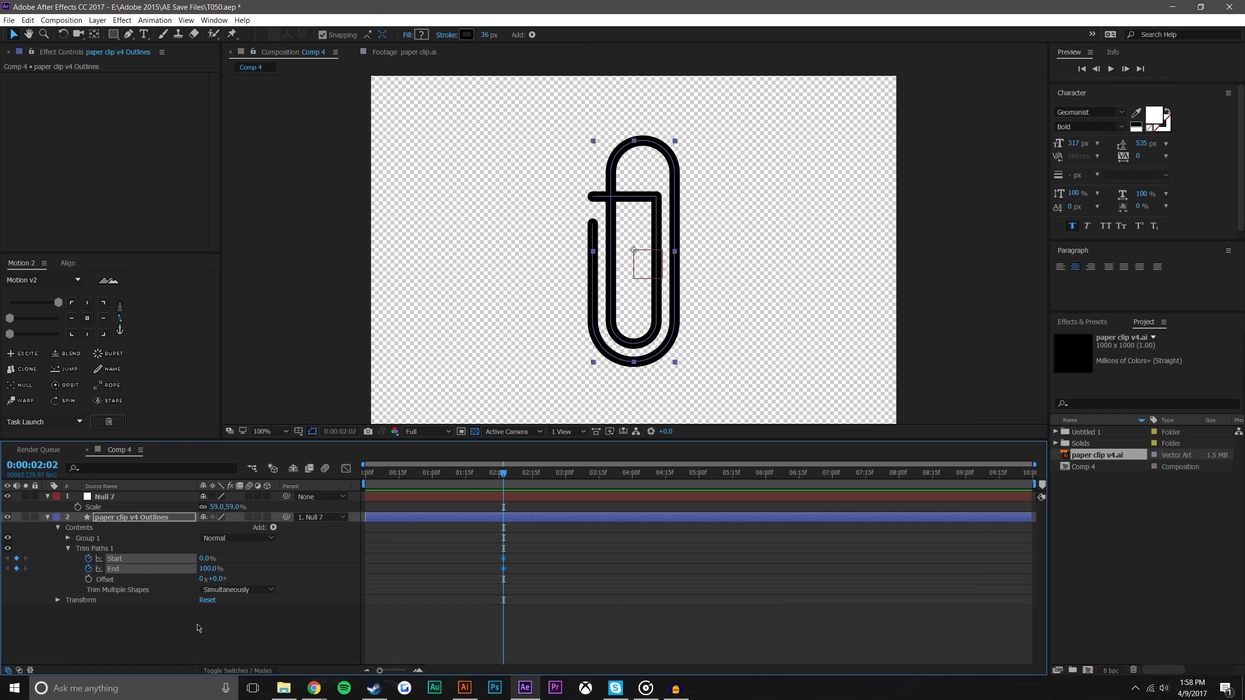
{"action": "key", "text": "u"}
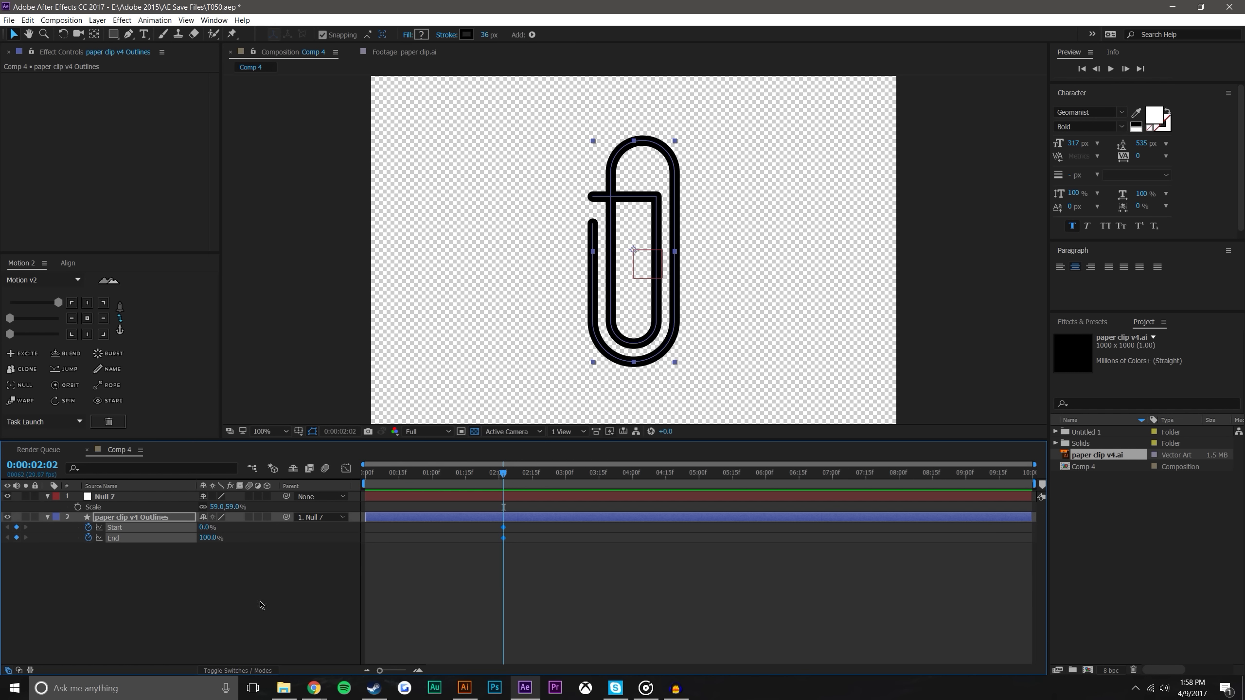
{"action": "mouse_move", "coordinate": [208, 538]}
{"action": "left_mouse_down"}
{"action": "mouse_move", "coordinate": [186, 528]}
{"action": "mouse_move", "coordinate": [202, 528]}
{"action": "left_mouse_up"}
{"action": "key", "text": "ctrl+z"}
{"action": "left_click", "coordinate": [189, 527]}
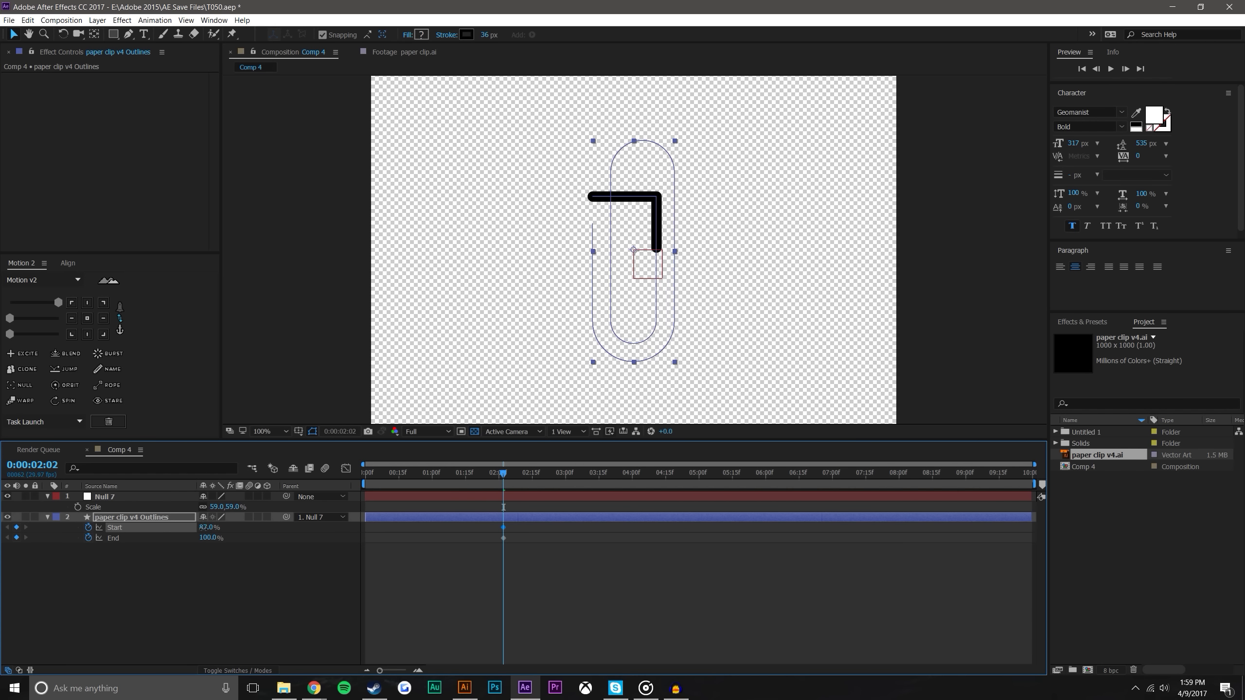
Hide Null 7, zoom to 200%, and reposition the paper clip v4 Outlines anchor point
{"action": "left_click", "coordinate": [260, 621]}
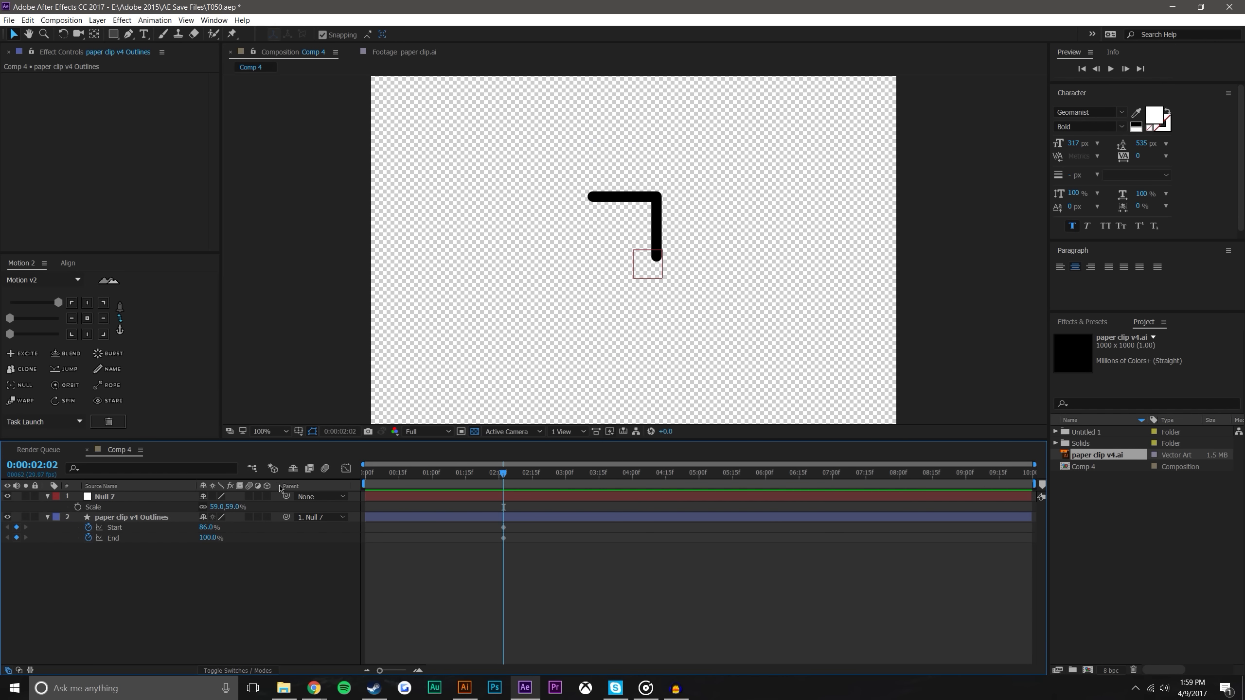
{"action": "left_click", "coordinate": [21, 498]}
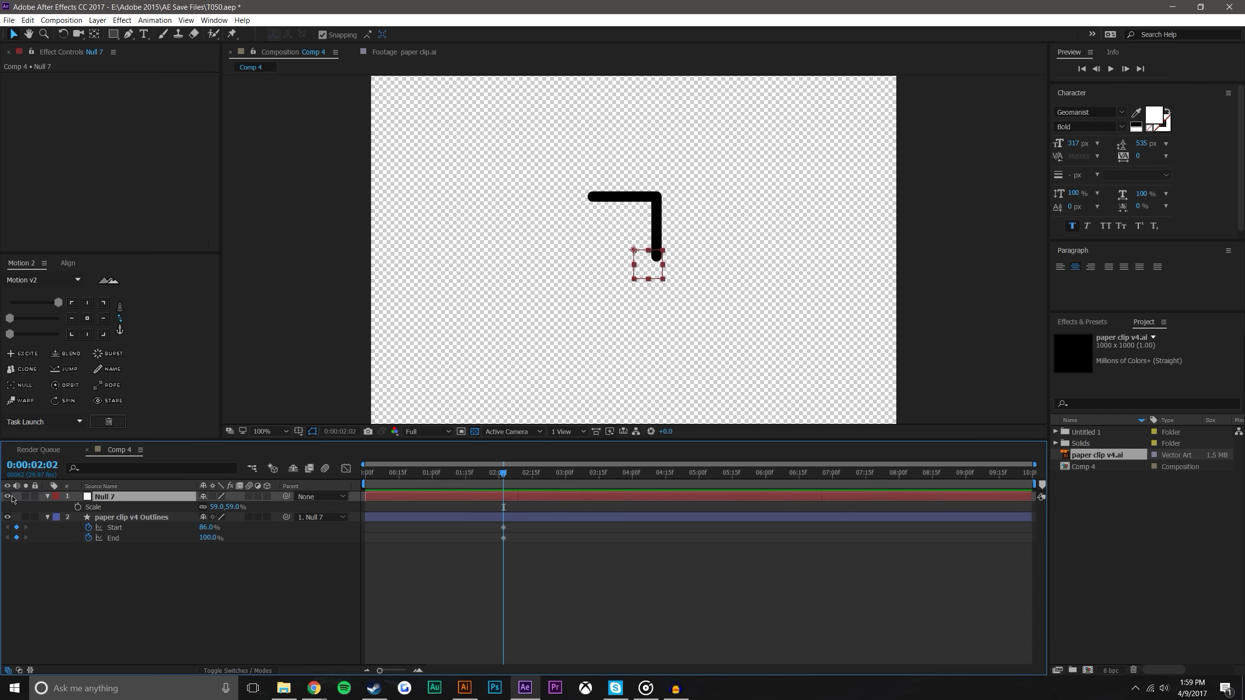
{"action": "left_click", "coordinate": [208, 611]}
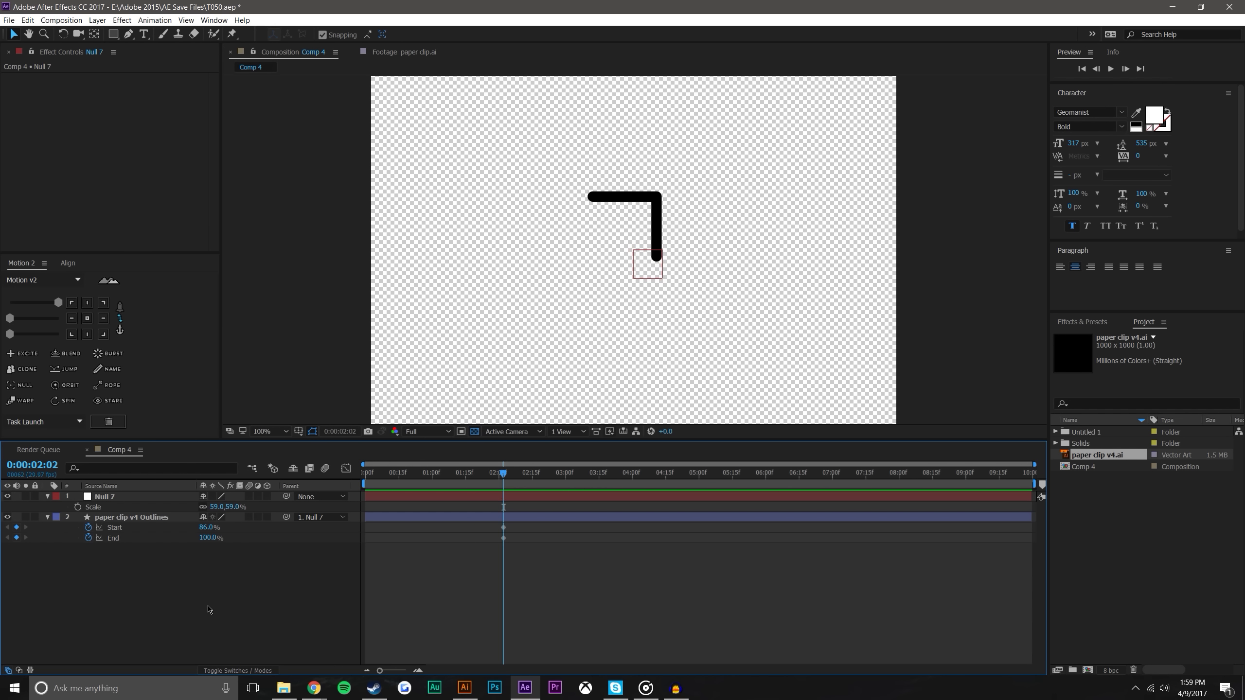
{"action": "left_click", "coordinate": [6, 498]}
{"action": "key", "text": "period"}
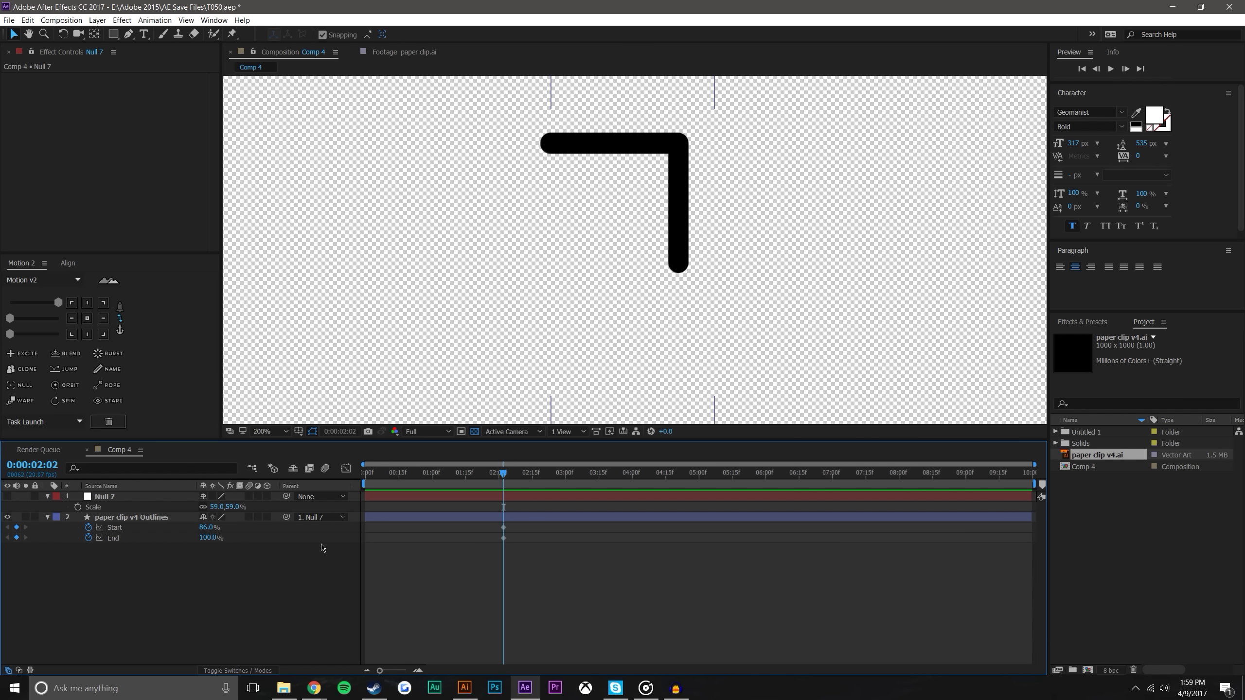
{"action": "left_click", "coordinate": [131, 518]}
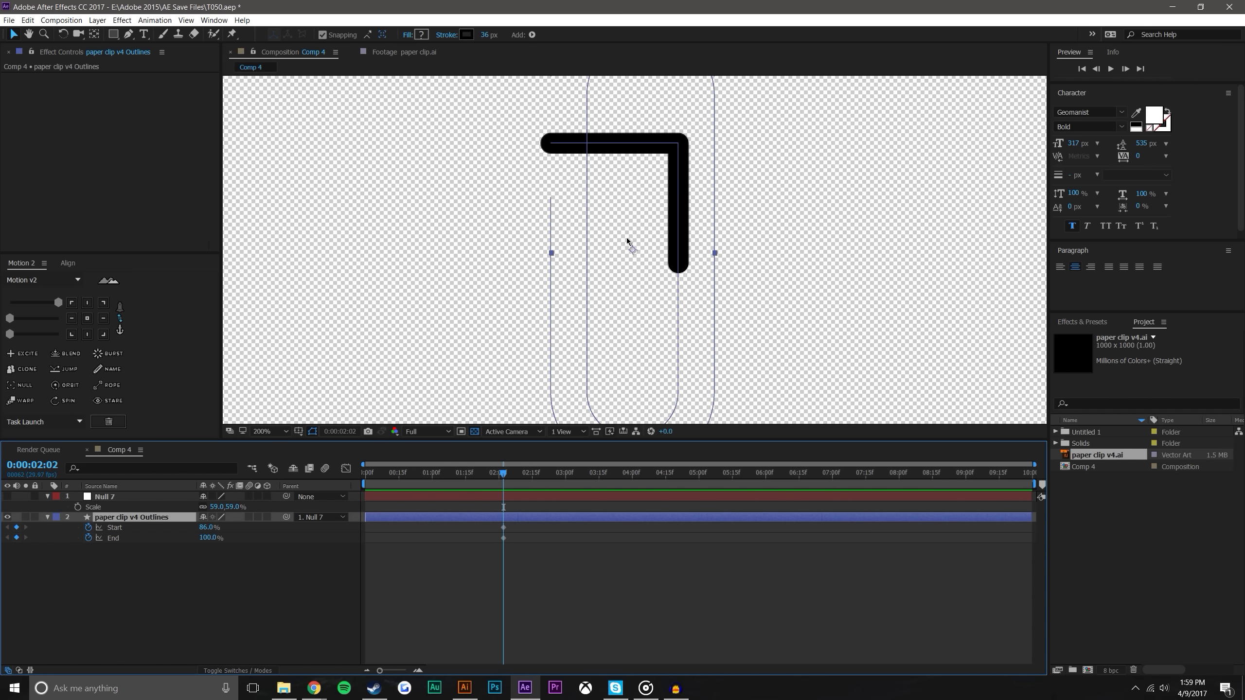
{"action": "mouse_move", "coordinate": [626, 237]}
{"action": "left_mouse_down"}
{"action": "mouse_move", "coordinate": [627, 288]}
{"action": "mouse_move", "coordinate": [628, 222]}
{"action": "left_mouse_up"}
{"action": "key", "text": "y"}
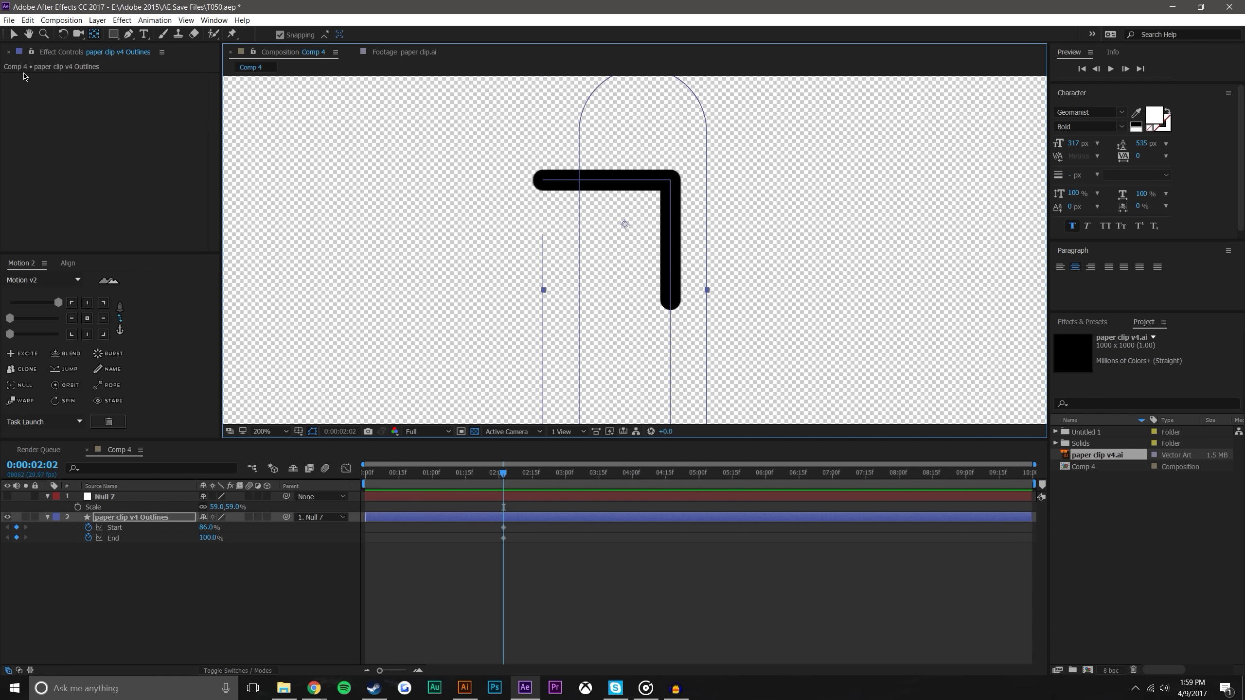
Try trial rotations on the paper clip and Null 7 layers, undoing both
{"action": "left_click", "coordinate": [14, 34]}
{"action": "key", "text": "r"}
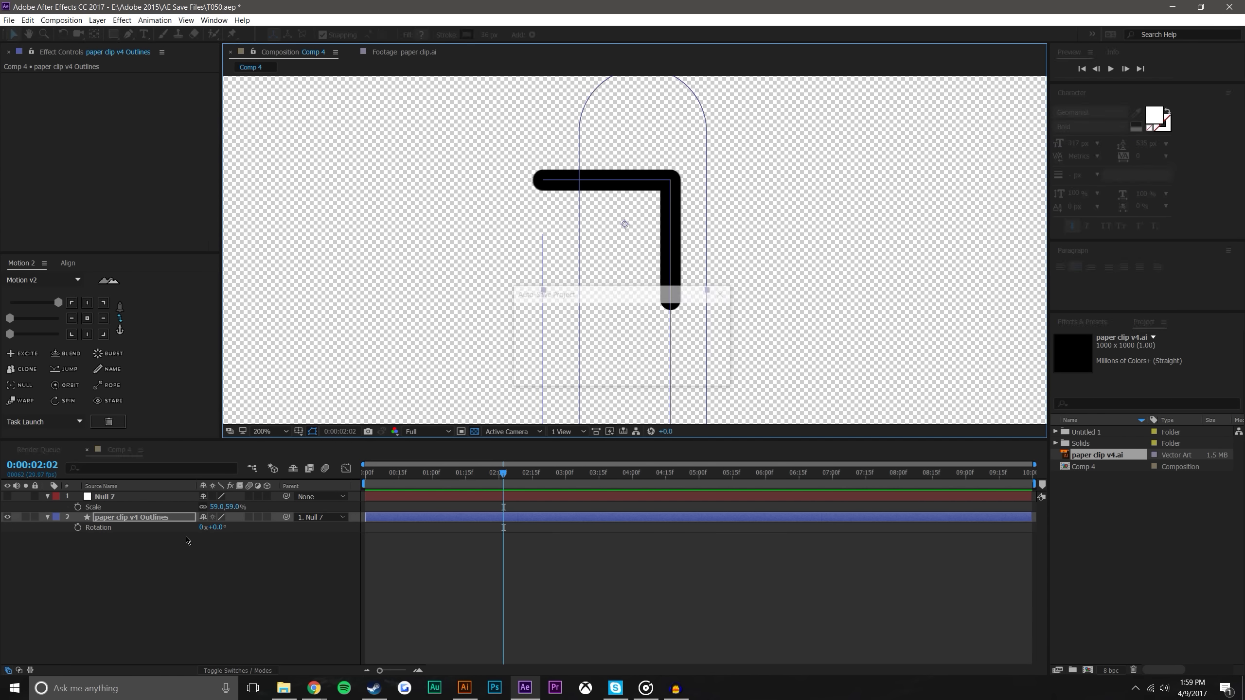
{"action": "left_click_drag", "start_coordinate": [210, 527], "coordinate": [189, 525]}
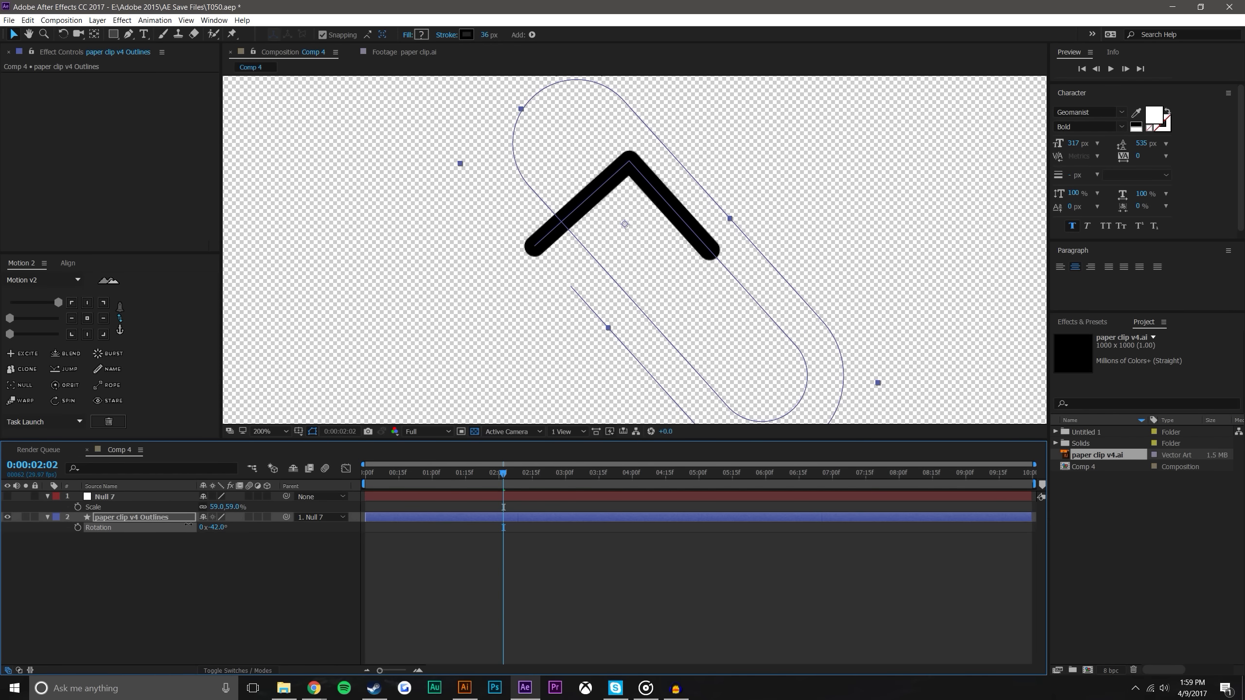
{"action": "key", "text": "ctrl+z"}
{"action": "left_click", "coordinate": [130, 498]}
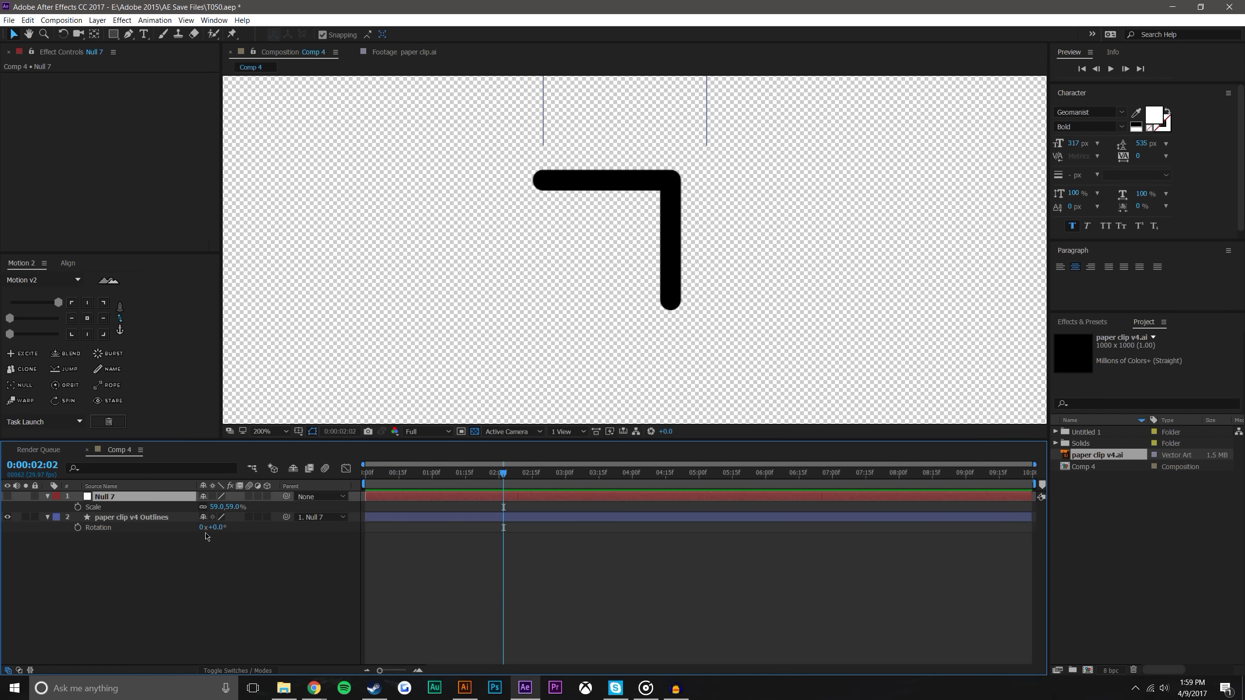
{"action": "key", "text": "r"}
{"action": "left_click_drag", "start_coordinate": [217, 508], "coordinate": [198, 508]}
{"action": "key", "text": "ctrl+z"}
Rotate the paper clip v4 Outlines layer to -45°
{"action": "left_click", "coordinate": [168, 519]}
{"action": "left_click_drag", "start_coordinate": [212, 528], "coordinate": [183, 526]}
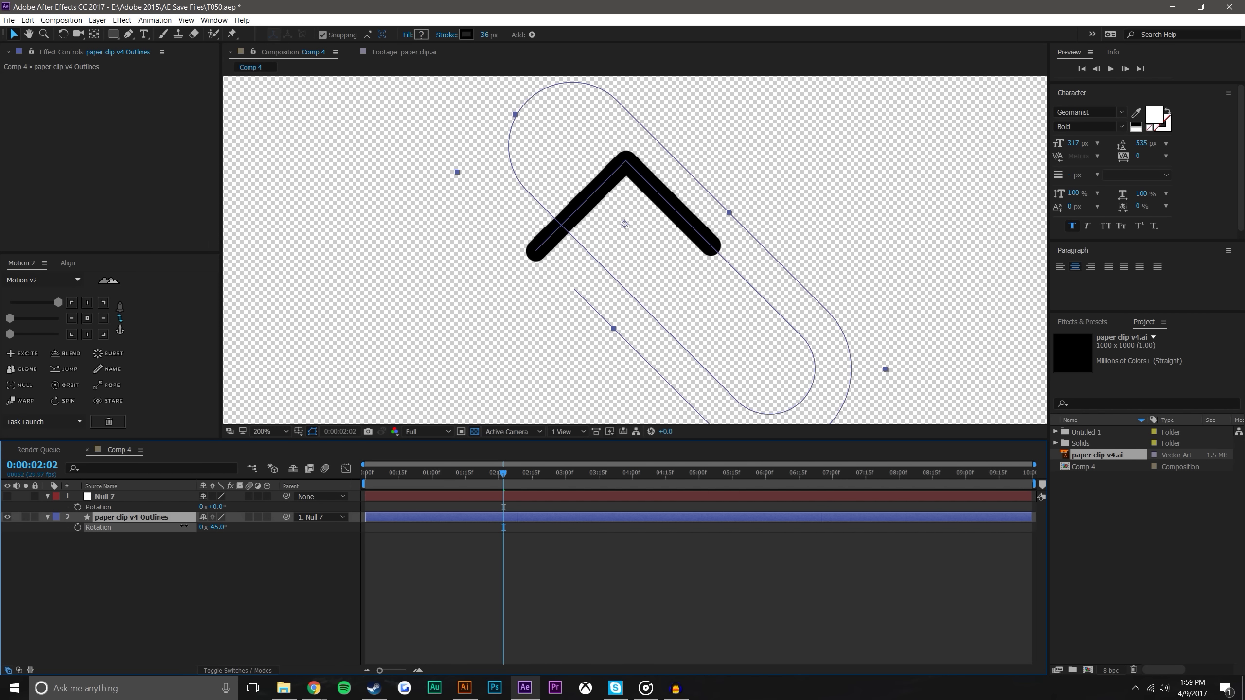
{"action": "left_click", "coordinate": [216, 527]}
{"action": "type", "text": "-45"}
{"action": "key", "text": "Return"}
Set the paper clip's Trim Paths Start to 85.6%
{"action": "left_click", "coordinate": [383, 576]}
{"action": "left_click", "coordinate": [127, 522]}
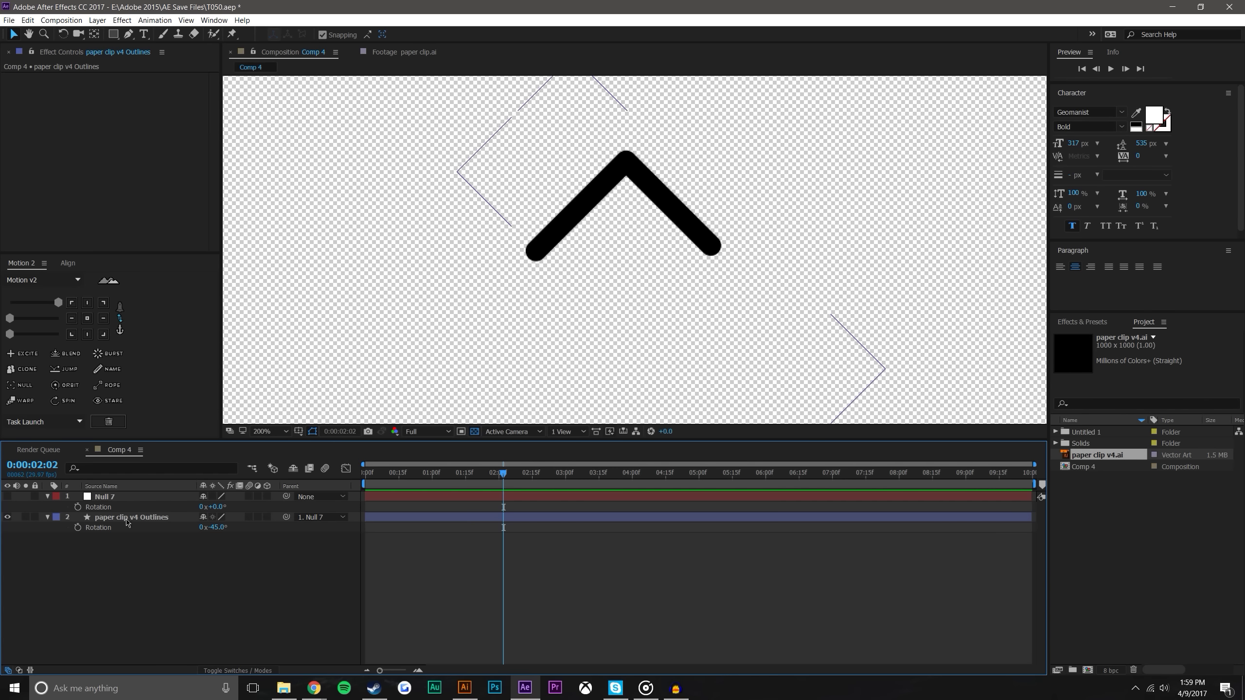
{"action": "key", "text": "u"}
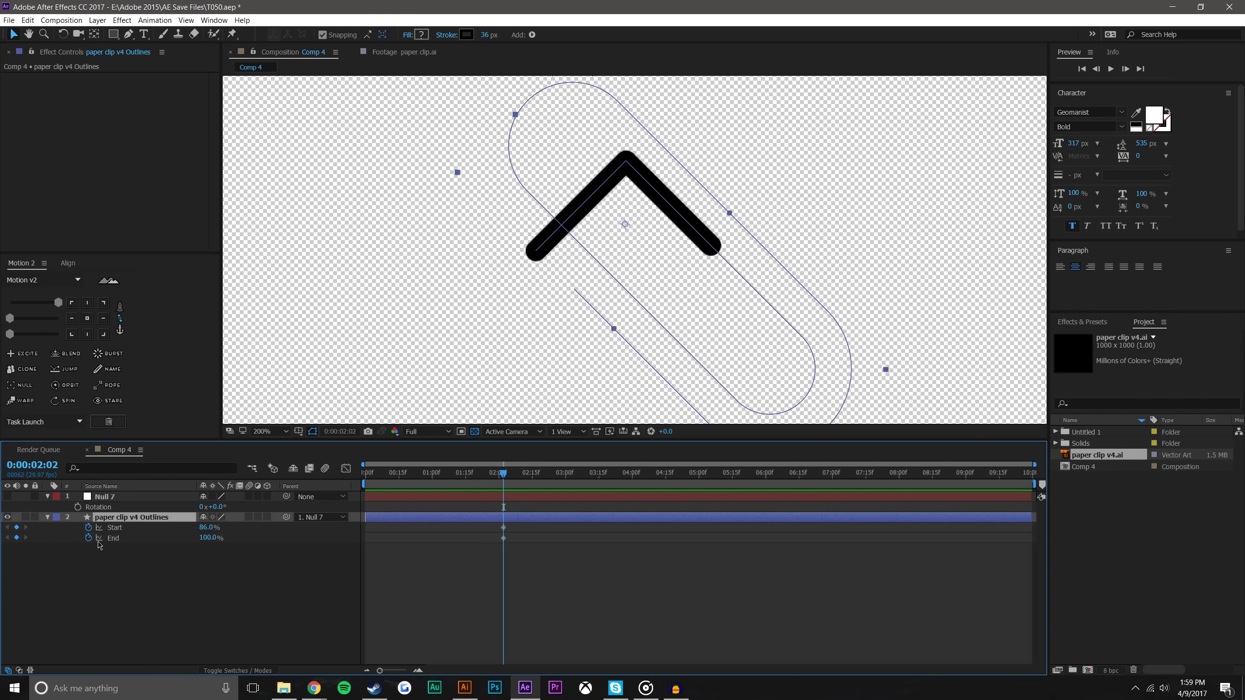
{"action": "left_click_drag", "start_coordinate": [207, 529], "coordinate": [205, 528]}
Turn on the proportional and fine grid overlays and inspect the chevron's bend at 400%
{"action": "left_click", "coordinate": [271, 432]}
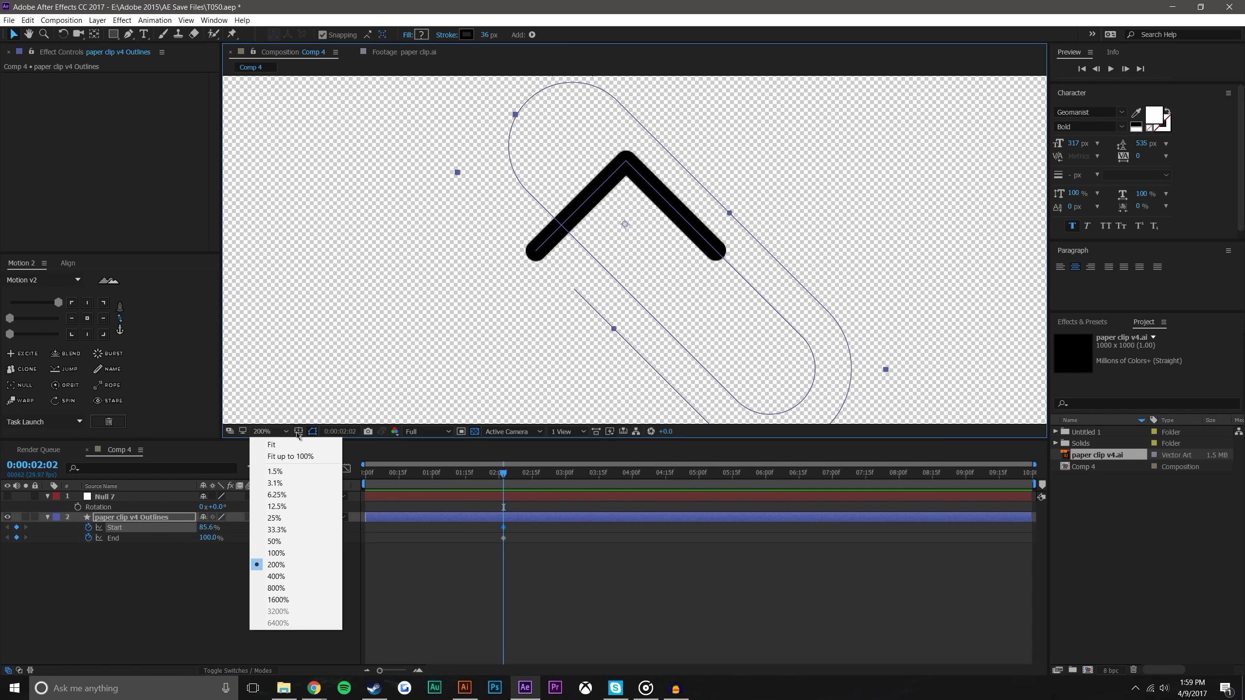
{"action": "left_click", "coordinate": [298, 432]}
{"action": "left_click", "coordinate": [333, 456]}
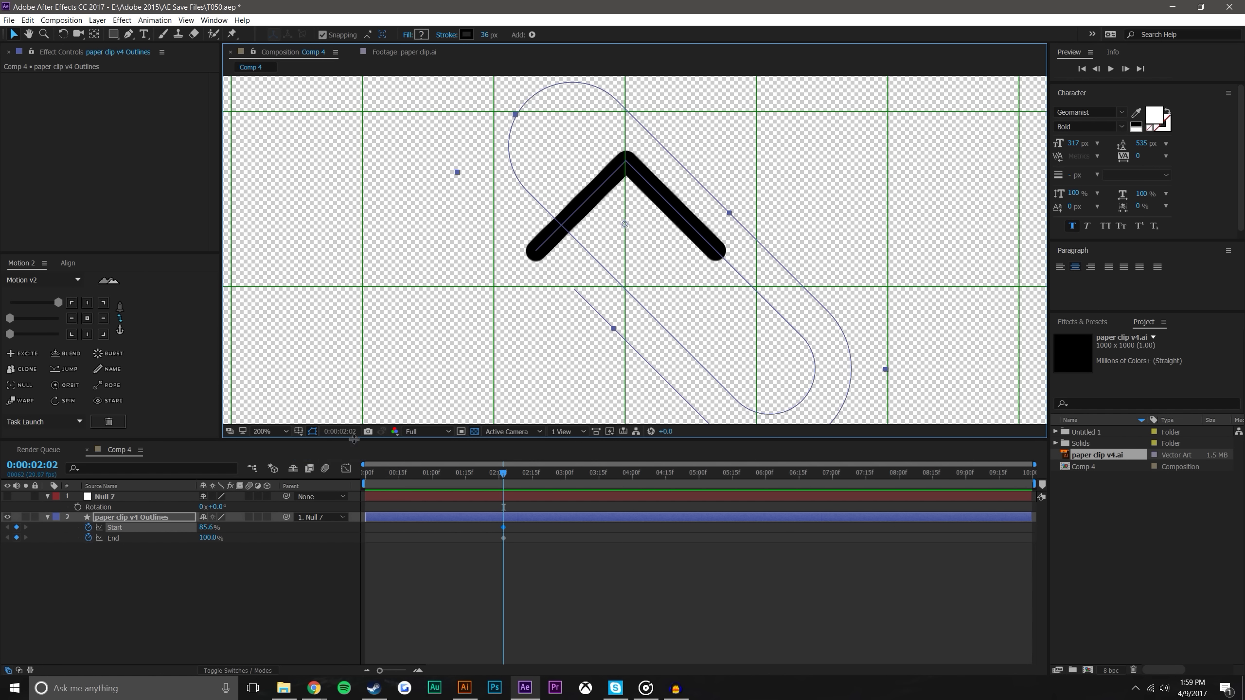
{"action": "left_click", "coordinate": [298, 431]}
{"action": "left_click", "coordinate": [316, 472]}
{"action": "scroll", "coordinate": [608, 307], "scroll_direction": "up", "scroll_amount": 2}
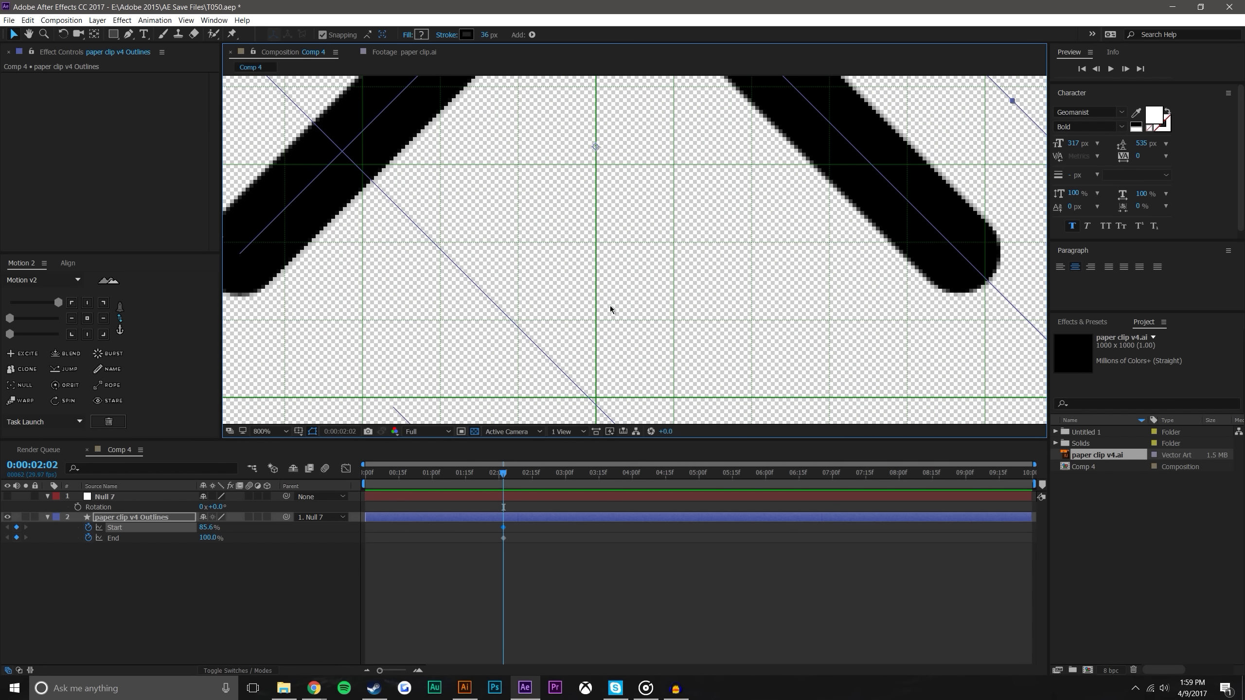
{"action": "key", "text": "comma"}
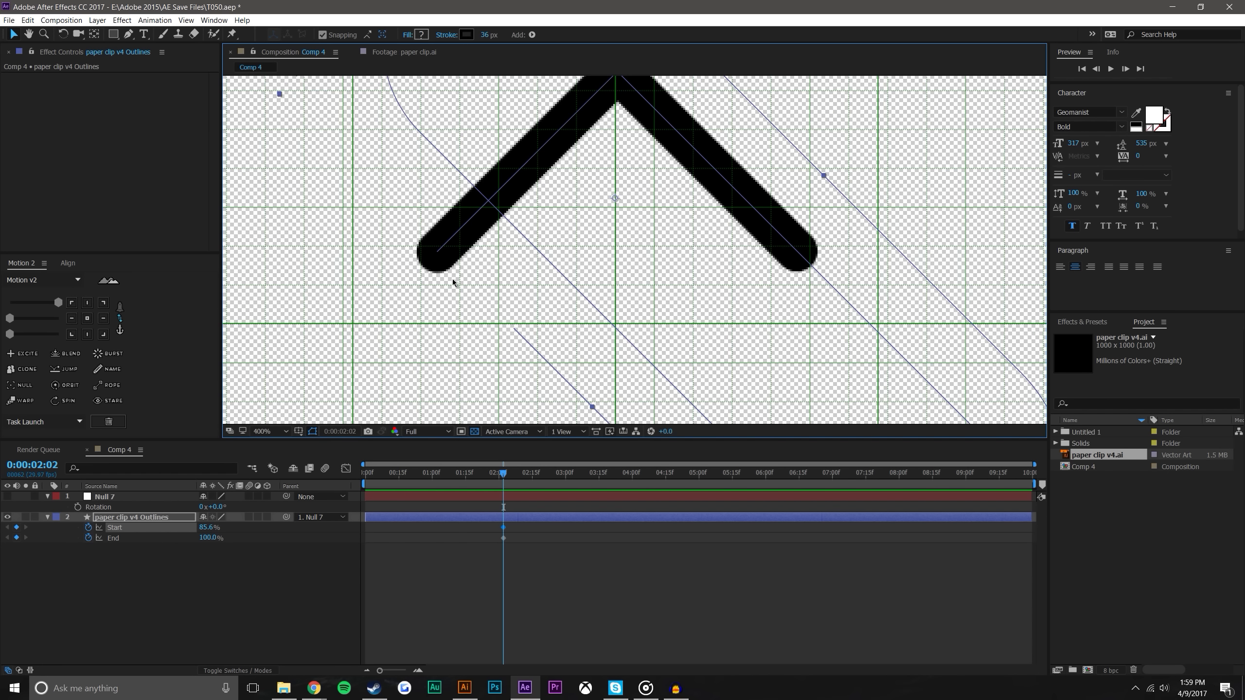
{"action": "left_click_drag", "start_coordinate": [414, 273], "coordinate": [833, 335]}
{"action": "left_click", "coordinate": [248, 587]}
{"action": "scroll", "coordinate": [564, 302], "scroll_direction": "down", "scroll_amount": 2}
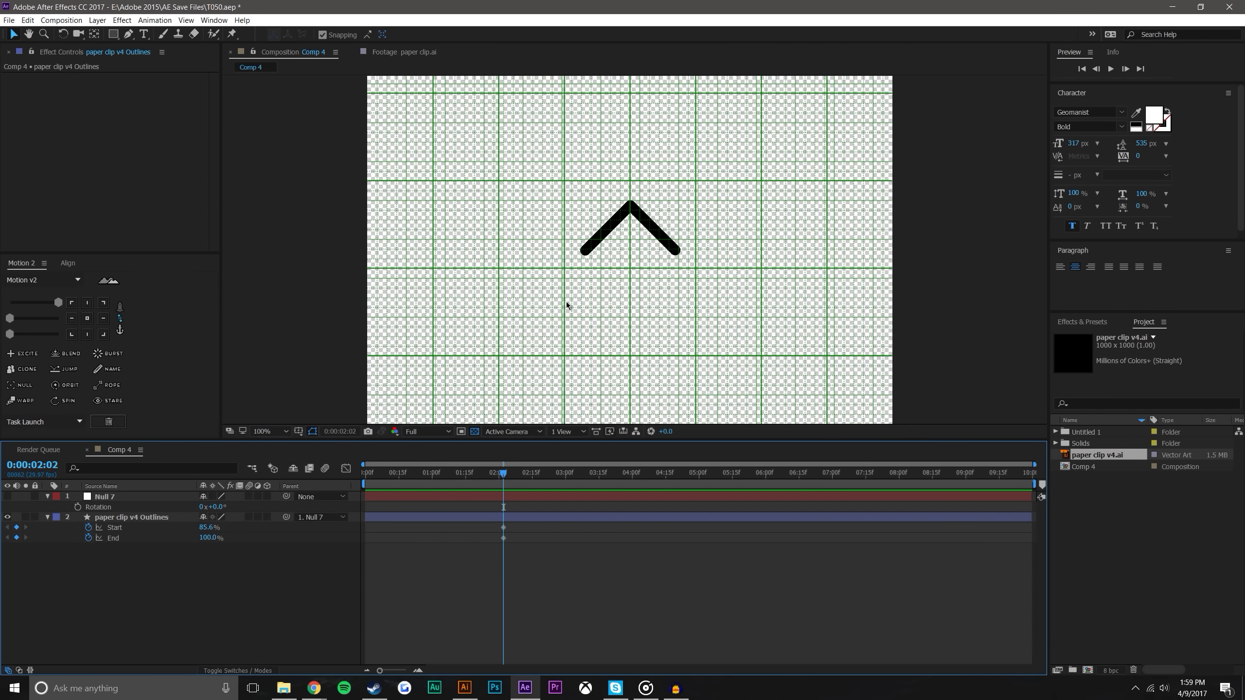
Switch the proportional grid and grid overlays back off
{"action": "left_click", "coordinate": [299, 431]}
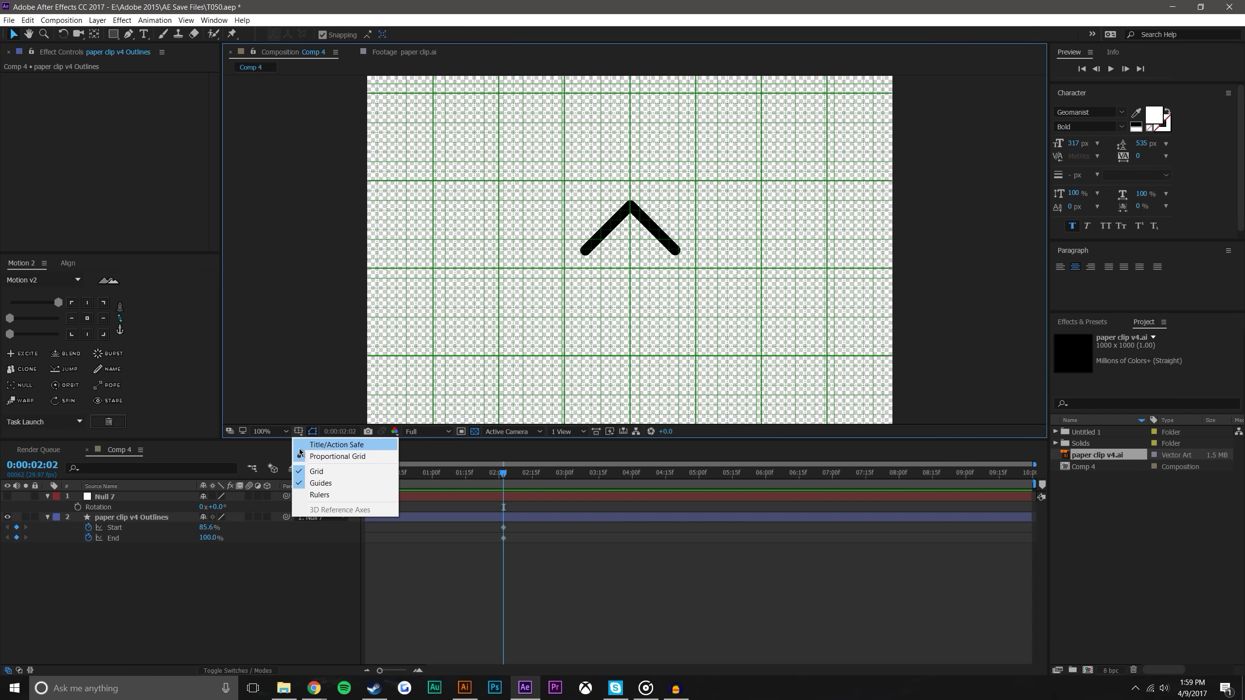
{"action": "left_click", "coordinate": [301, 454]}
{"action": "left_click", "coordinate": [299, 432]}
{"action": "left_click", "coordinate": [316, 471]}
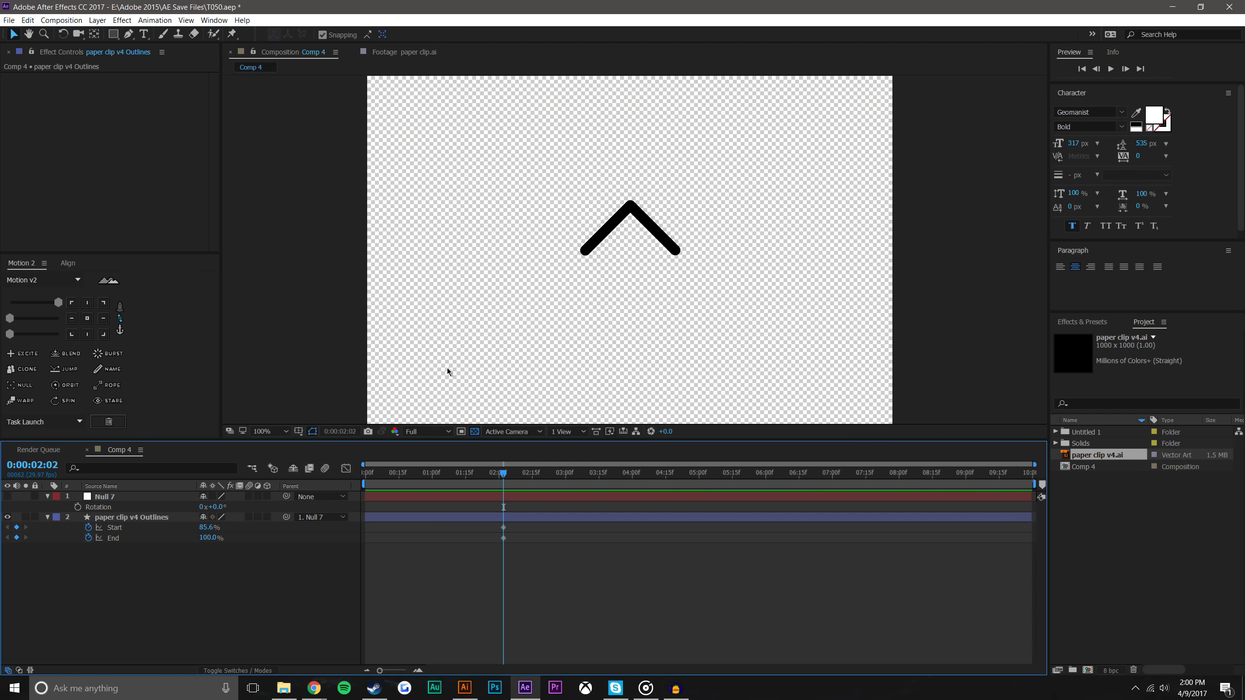
{"action": "left_click", "coordinate": [128, 34]}
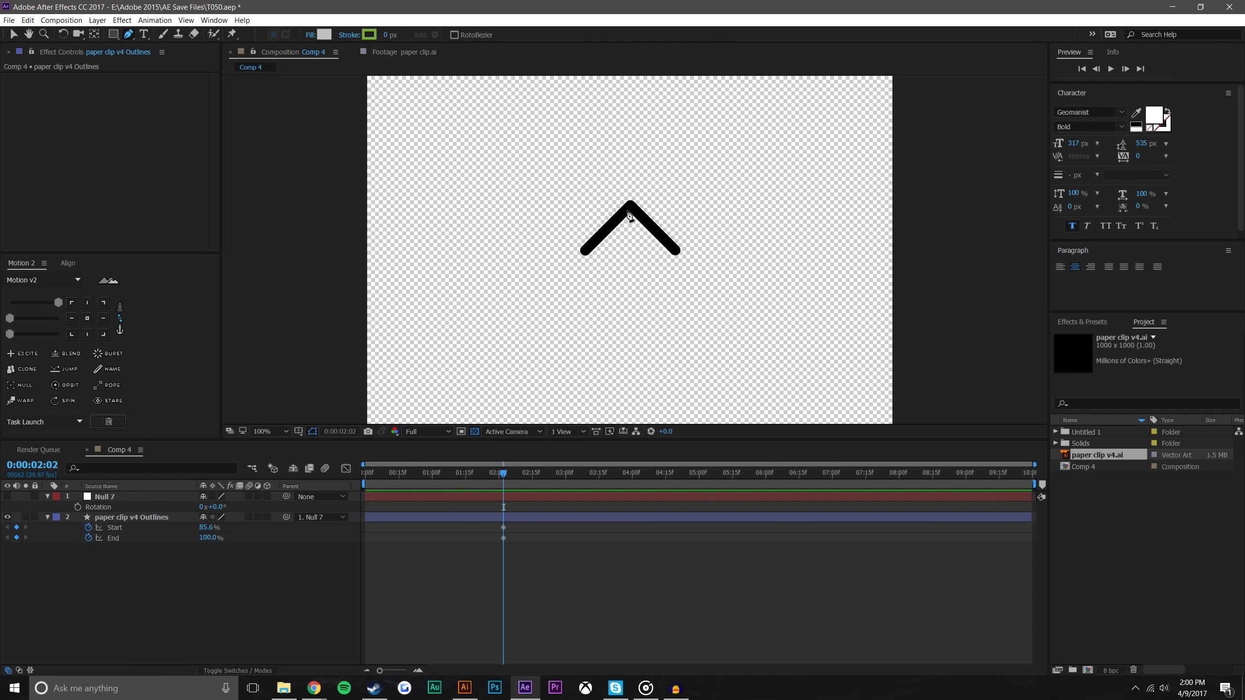
Draw a two-point vertical line right of the chevron, creating Shape Layer 1
{"action": "left_click", "coordinate": [711, 191]}
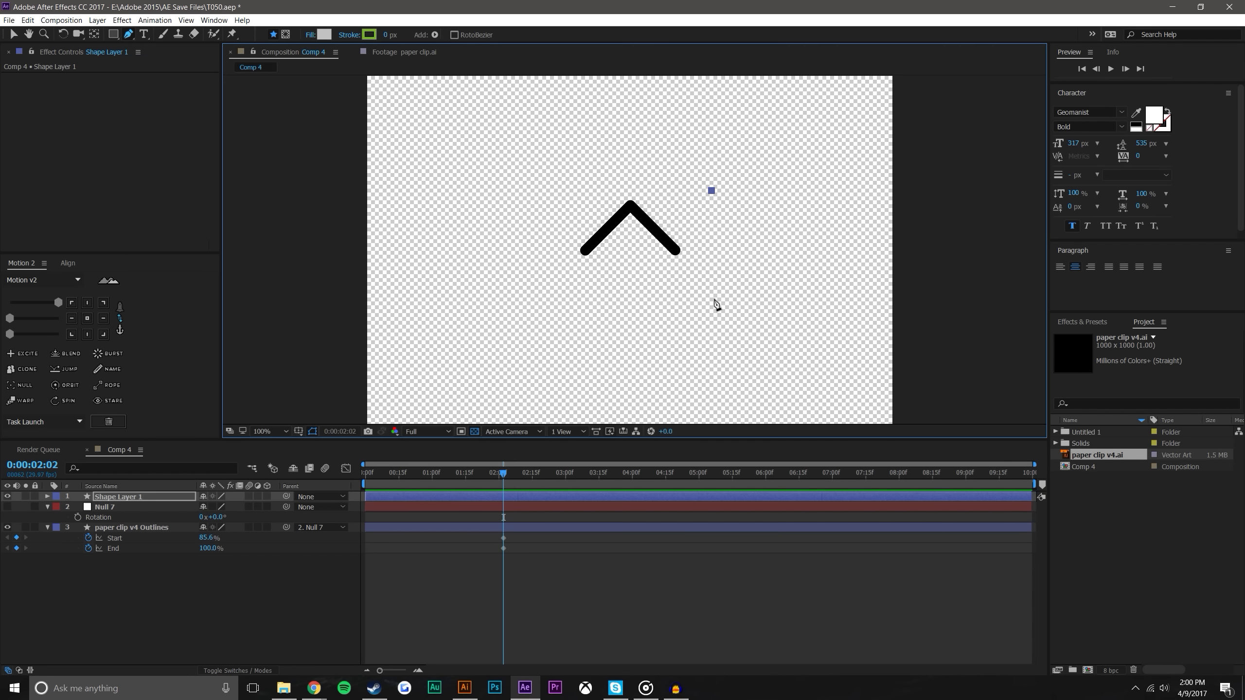
{"action": "left_click", "coordinate": [715, 329], "text": "shift"}
{"action": "left_click", "coordinate": [13, 34]}
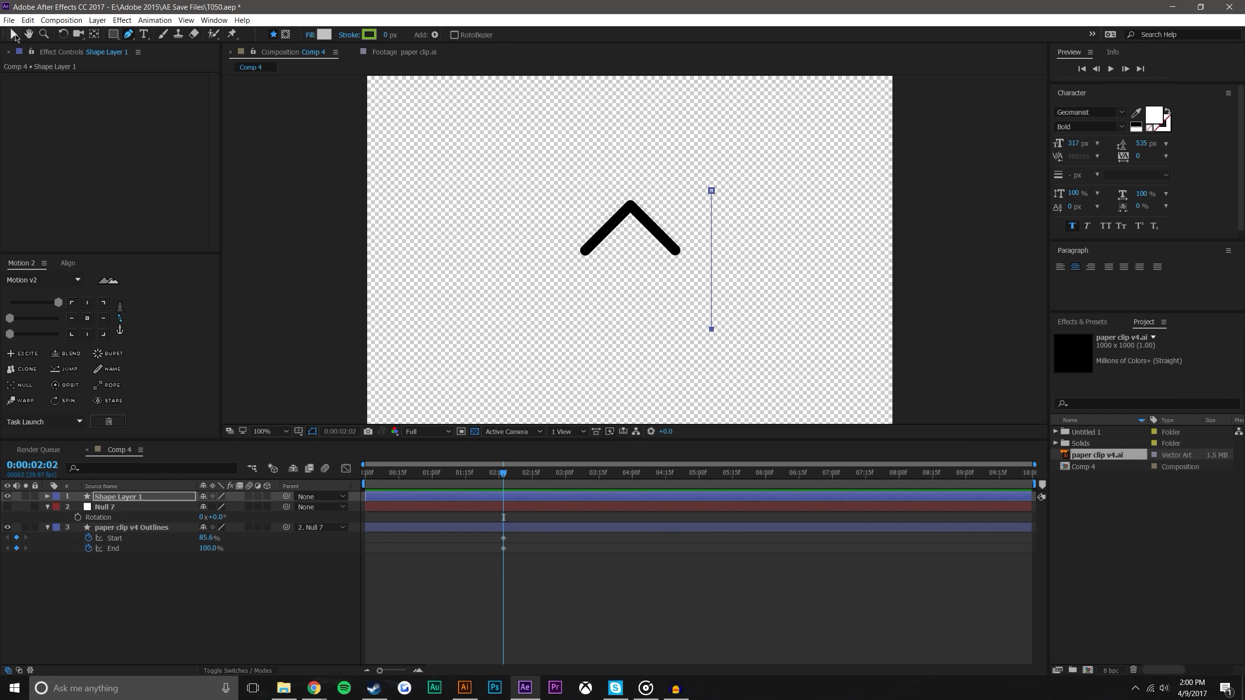
{"action": "left_click", "coordinate": [251, 630]}
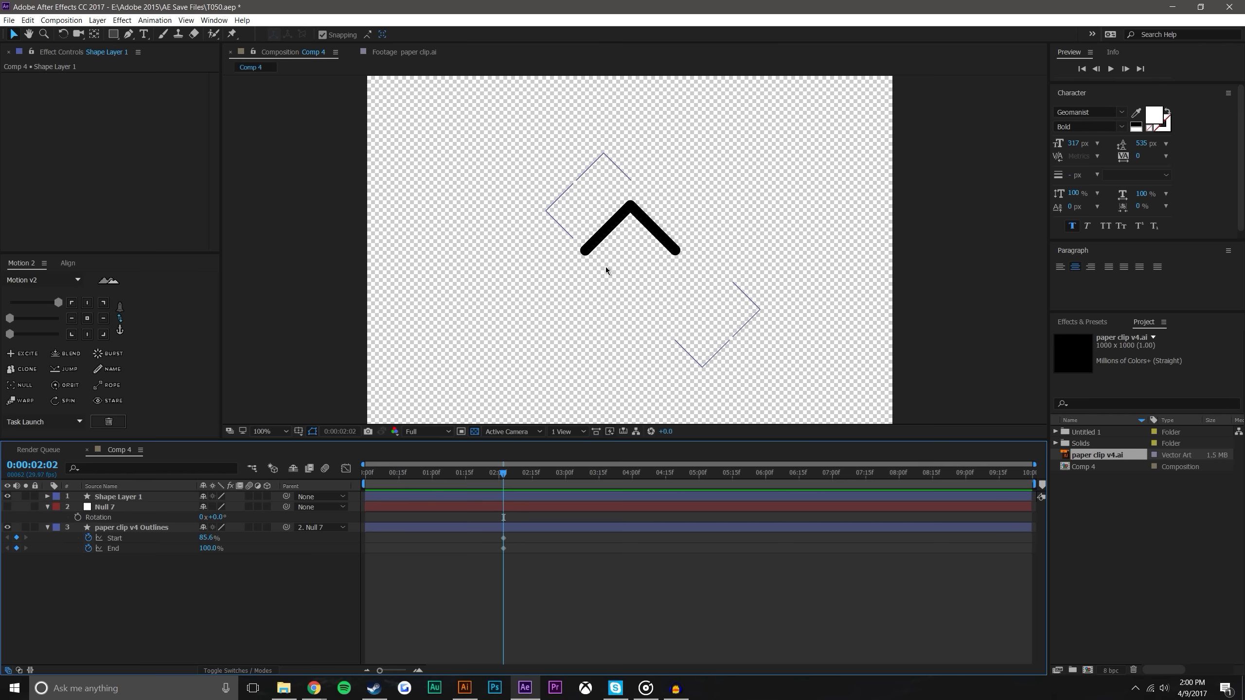
{"action": "left_click", "coordinate": [125, 498]}
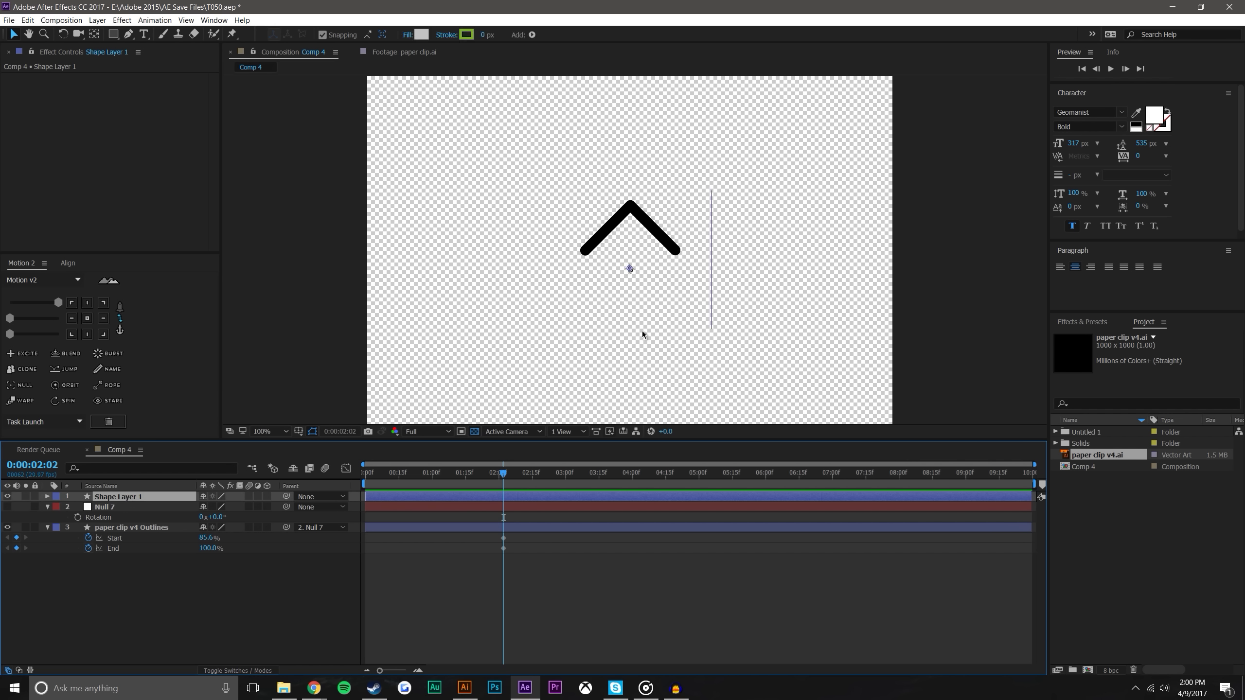
Give Shape Layer 1 a 20 px black stroke
{"action": "left_click_drag", "start_coordinate": [487, 34], "coordinate": [498, 35]}
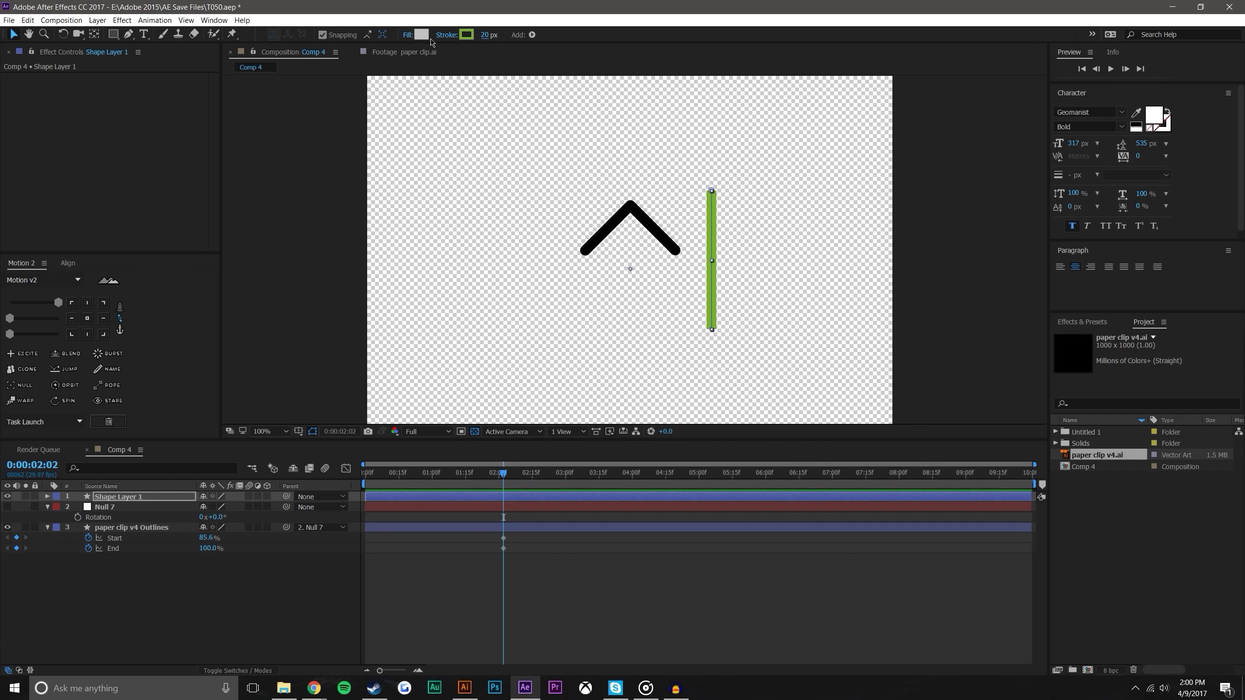
{"action": "left_click", "coordinate": [472, 36]}
{"action": "left_click", "coordinate": [986, 441]}
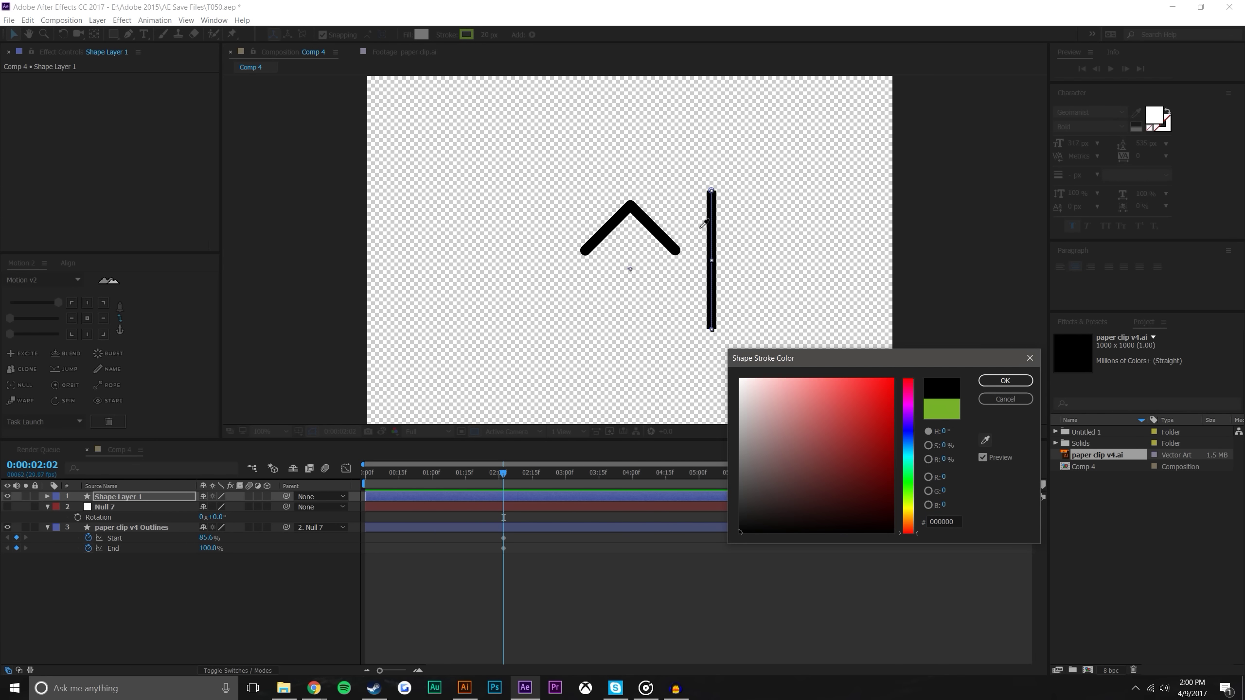
{"action": "left_click", "coordinate": [1031, 358]}
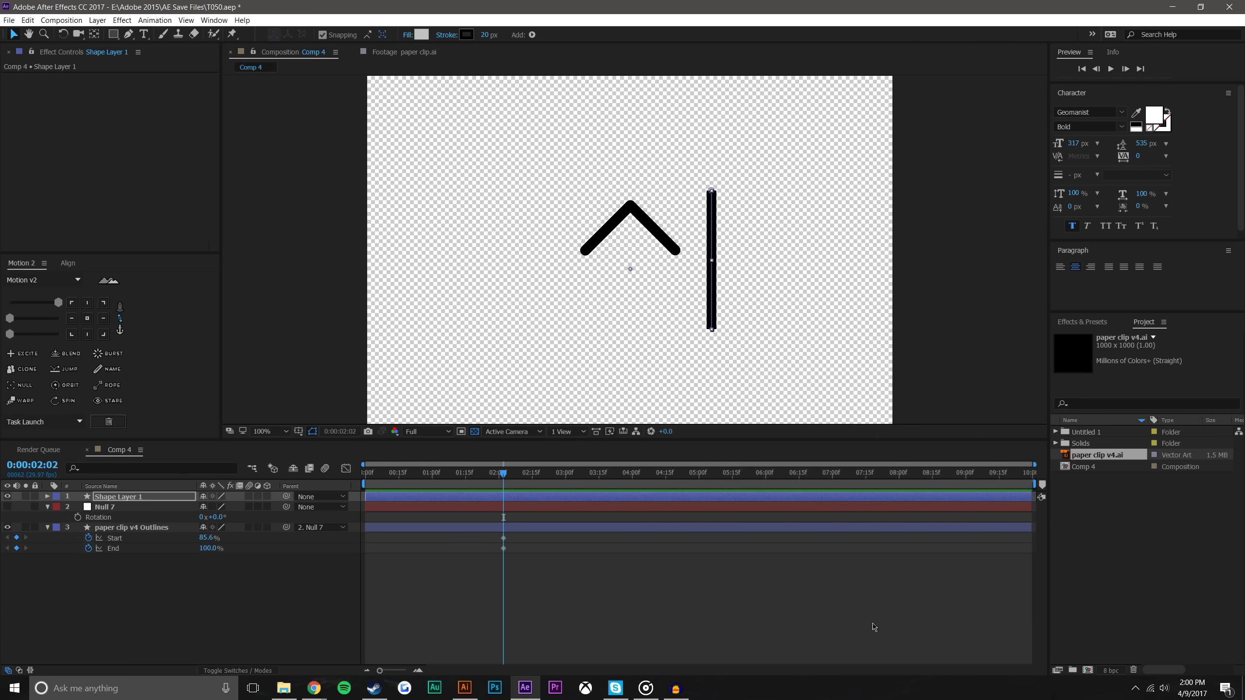
{"action": "left_click", "coordinate": [154, 501]}
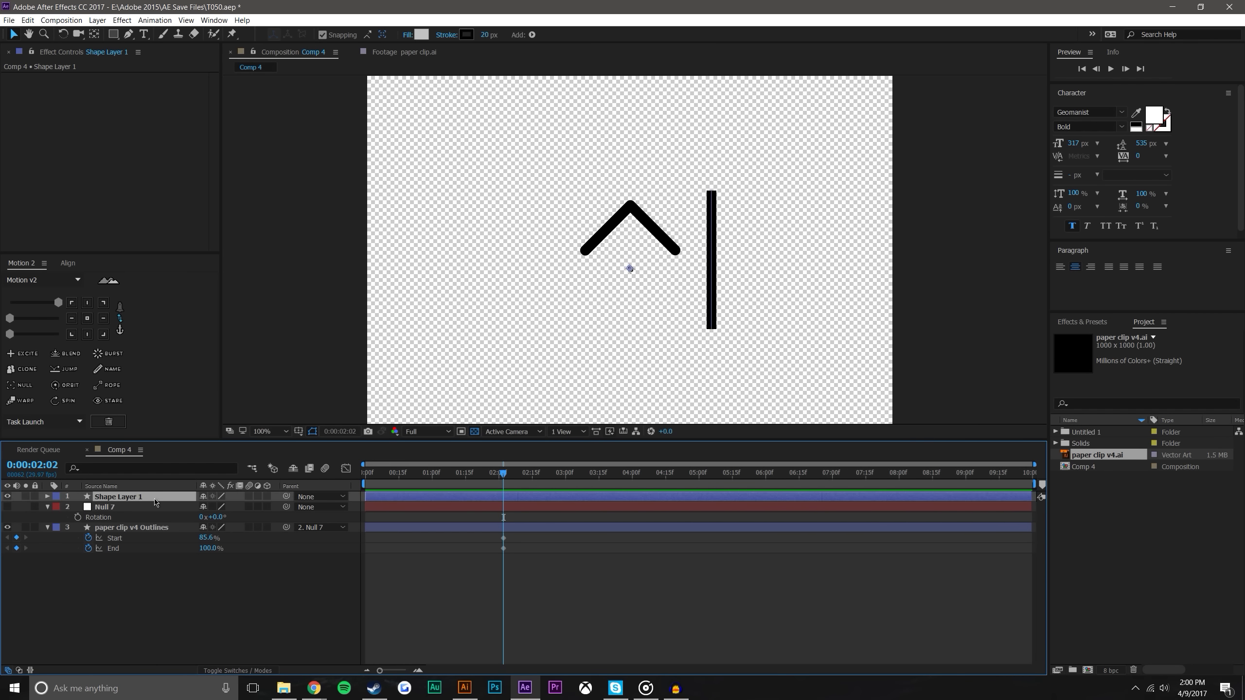
{"action": "left_click", "coordinate": [95, 35]}
Anchor the line at its top centre and place it on the chevron's apex
{"action": "left_click_drag", "start_coordinate": [630, 269], "coordinate": [714, 193]}
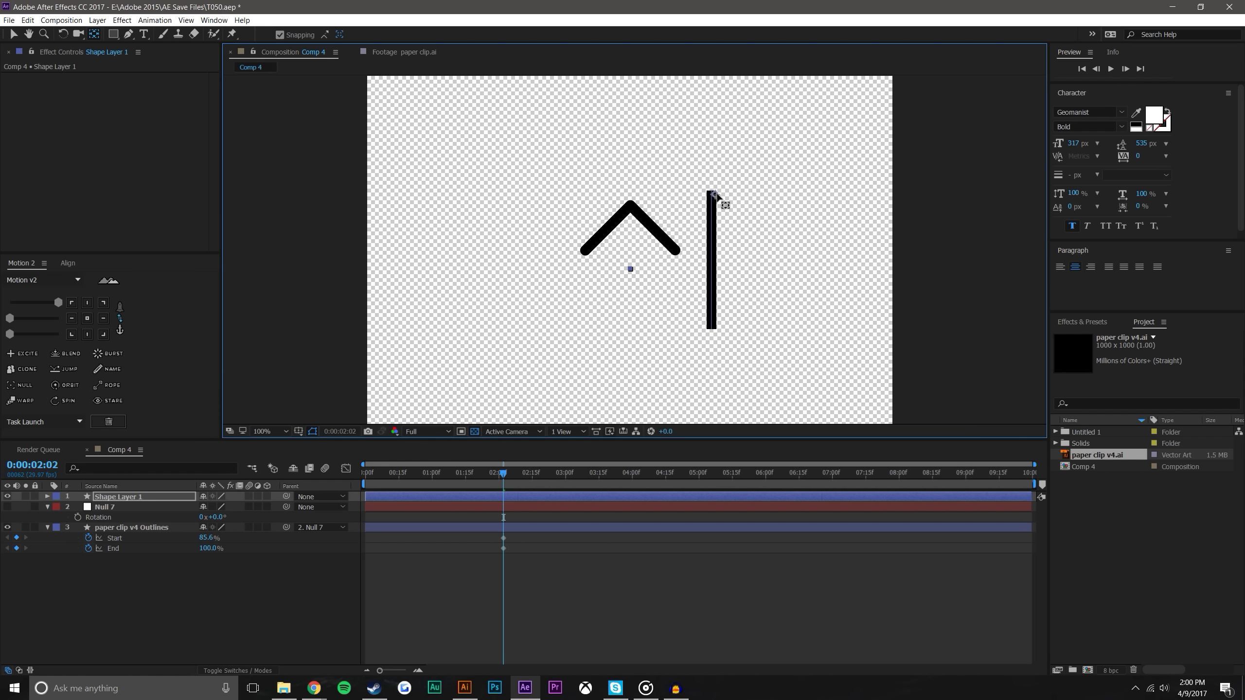
{"action": "scroll", "coordinate": [726, 191], "scroll_direction": "up", "scroll_amount": 4}
{"action": "left_click", "coordinate": [87, 303]}
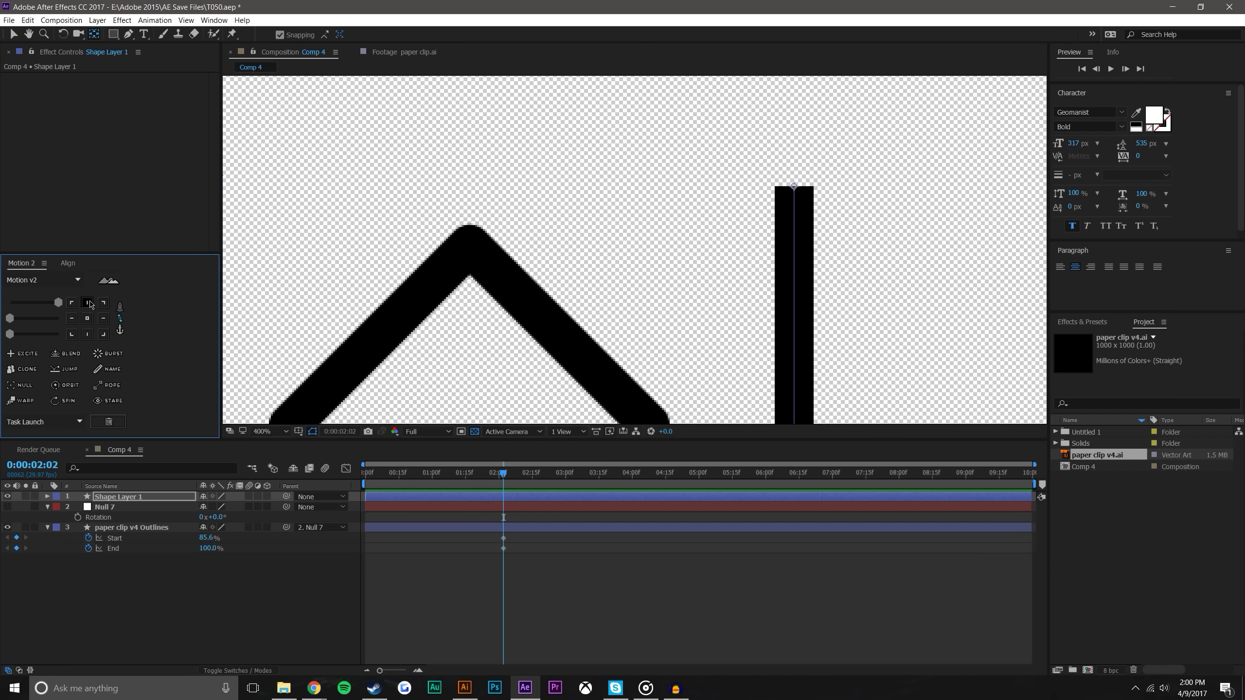
{"action": "left_click", "coordinate": [14, 34]}
{"action": "scroll", "coordinate": [676, 184], "scroll_direction": "down", "scroll_amount": 1}
{"action": "left_click_drag", "start_coordinate": [715, 222], "coordinate": [528, 250]}
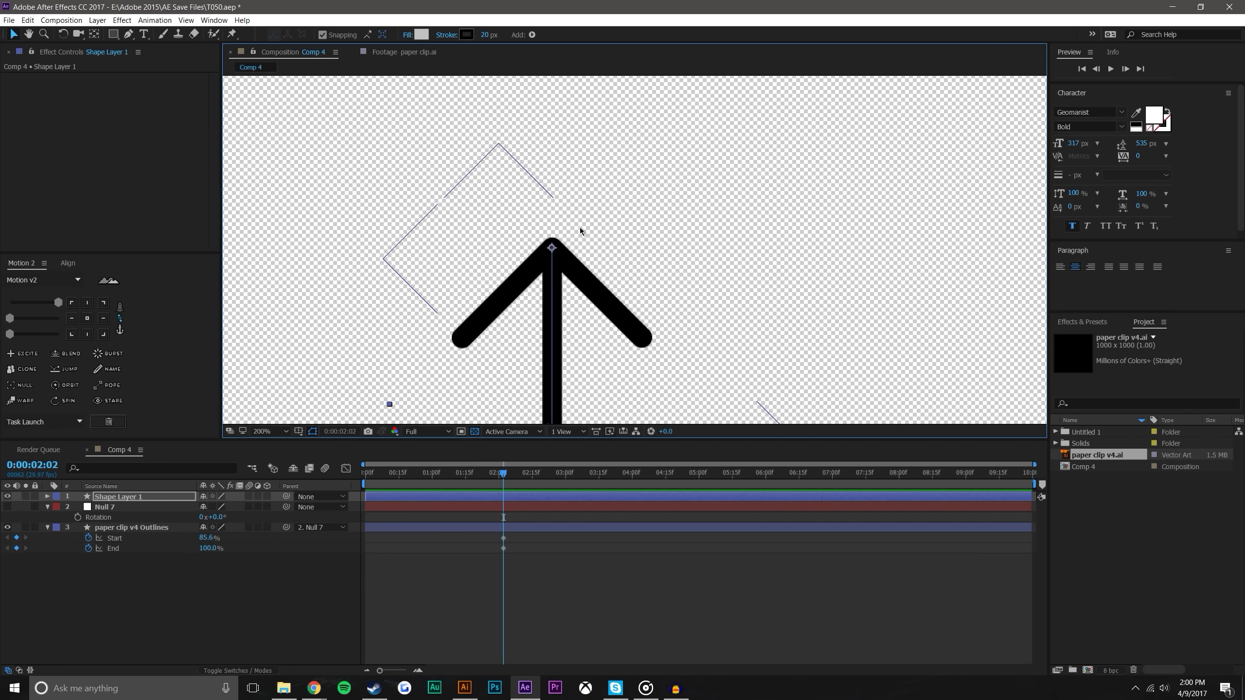
{"action": "scroll", "coordinate": [649, 221], "scroll_direction": "down", "scroll_amount": 2}
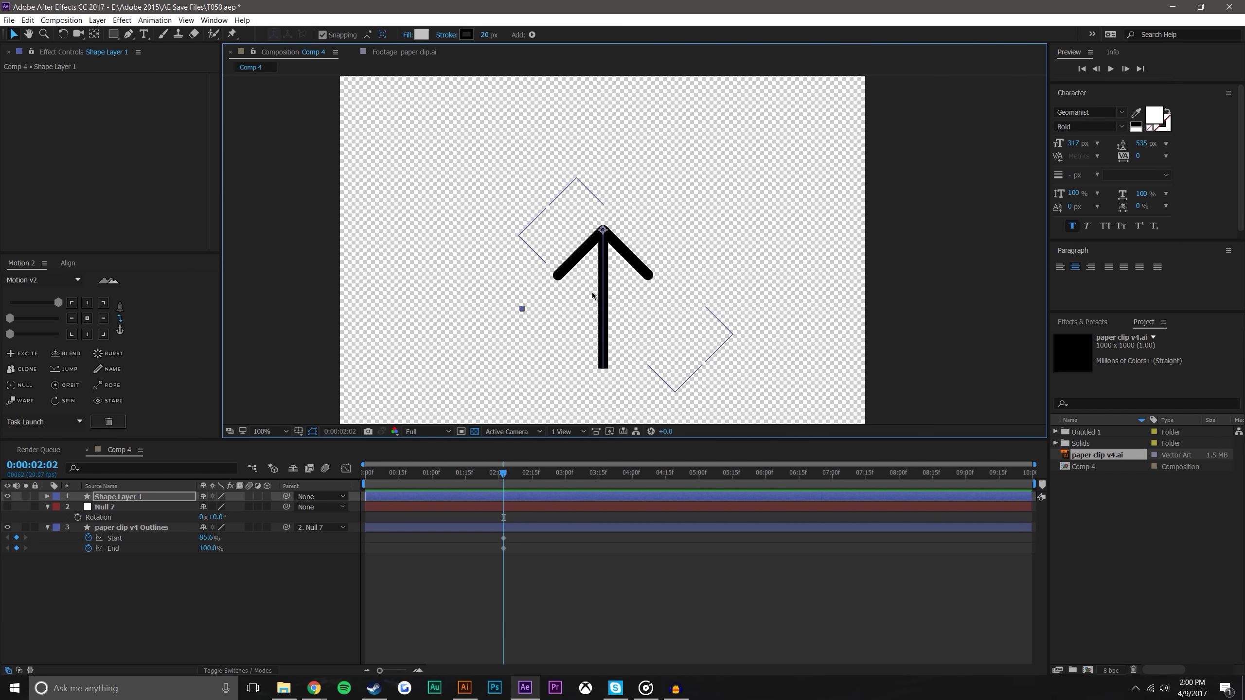
{"action": "key", "text": "h"}
{"action": "scroll", "coordinate": [602, 244], "scroll_direction": "up", "scroll_amount": 4}
{"action": "key", "text": "v"}
Thicken the stem's stroke to 24.3 px and discard a stray Pen point
{"action": "left_click_drag", "start_coordinate": [487, 35], "coordinate": [517, 35]}
{"action": "scroll", "coordinate": [660, 191], "scroll_direction": "down", "scroll_amount": 4}
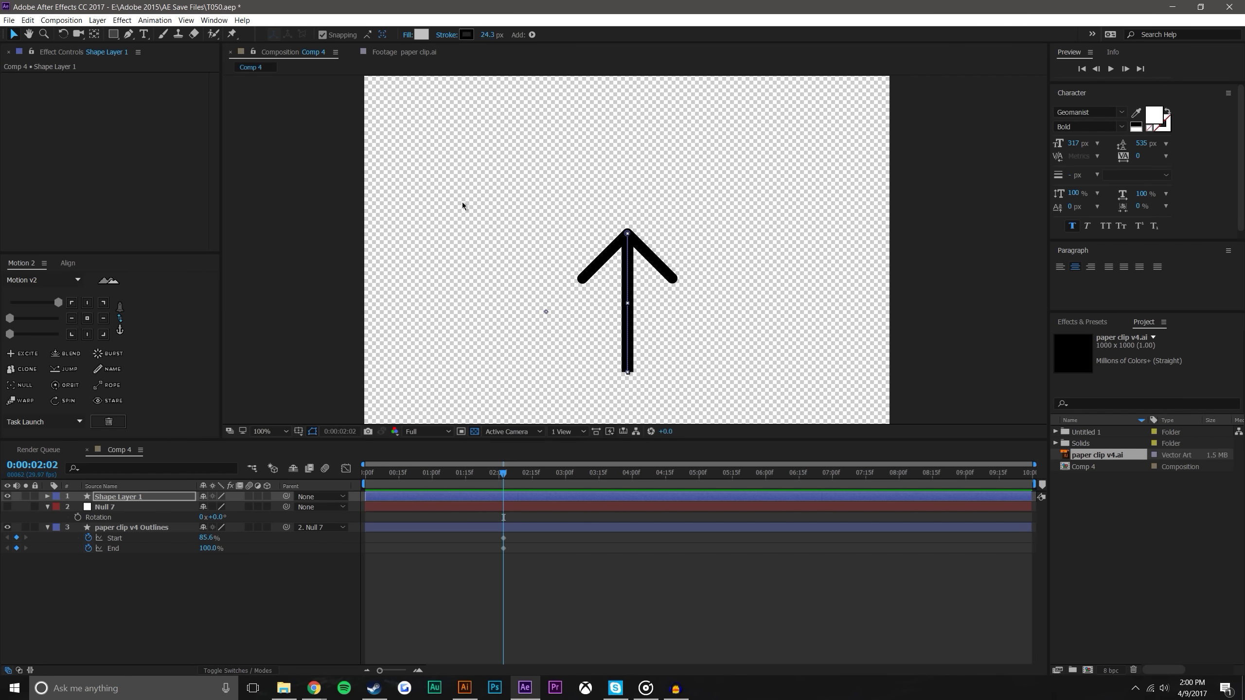
{"action": "scroll", "coordinate": [652, 284], "scroll_direction": "up", "scroll_amount": 2}
{"action": "scroll", "coordinate": [639, 172], "scroll_direction": "down", "scroll_amount": 2}
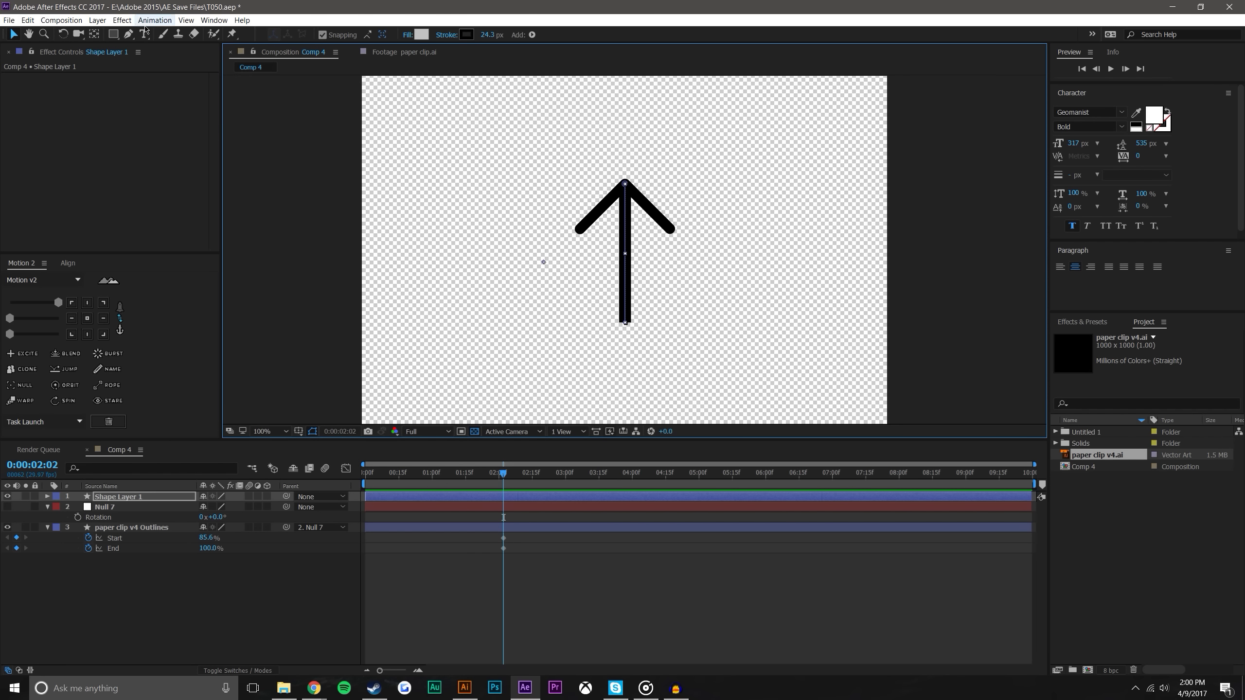
{"action": "left_click", "coordinate": [127, 34]}
{"action": "left_click", "coordinate": [626, 322]}
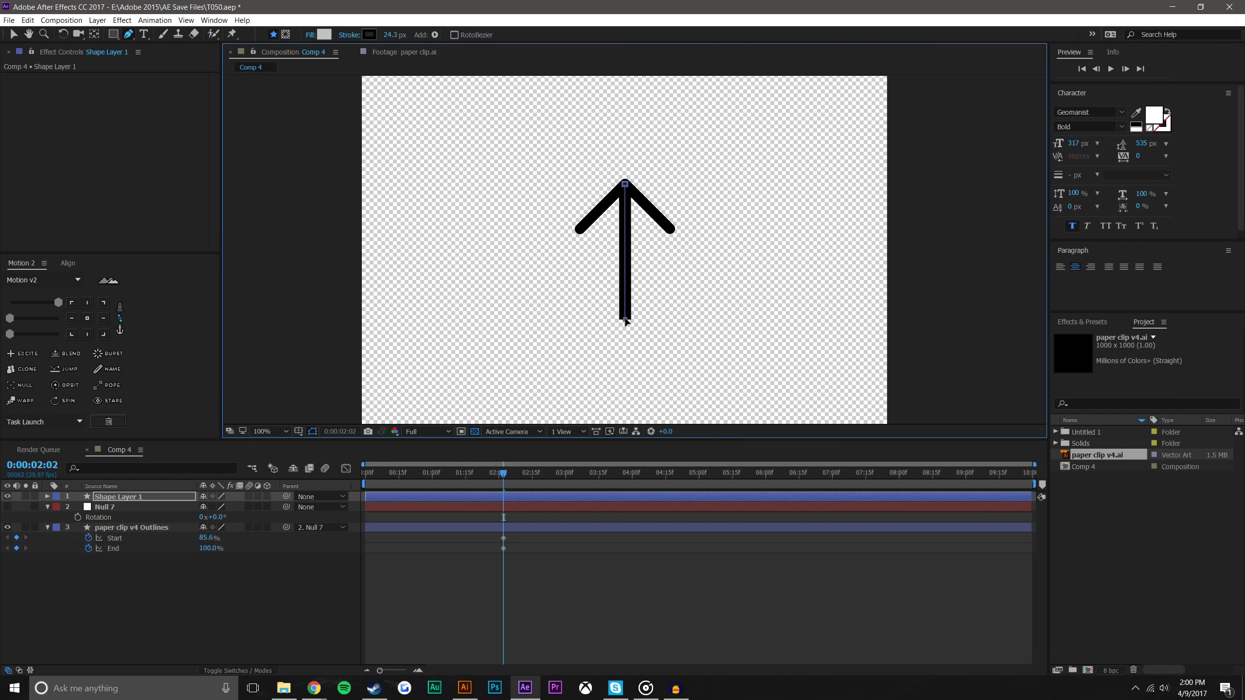
{"action": "left_click", "coordinate": [205, 582]}
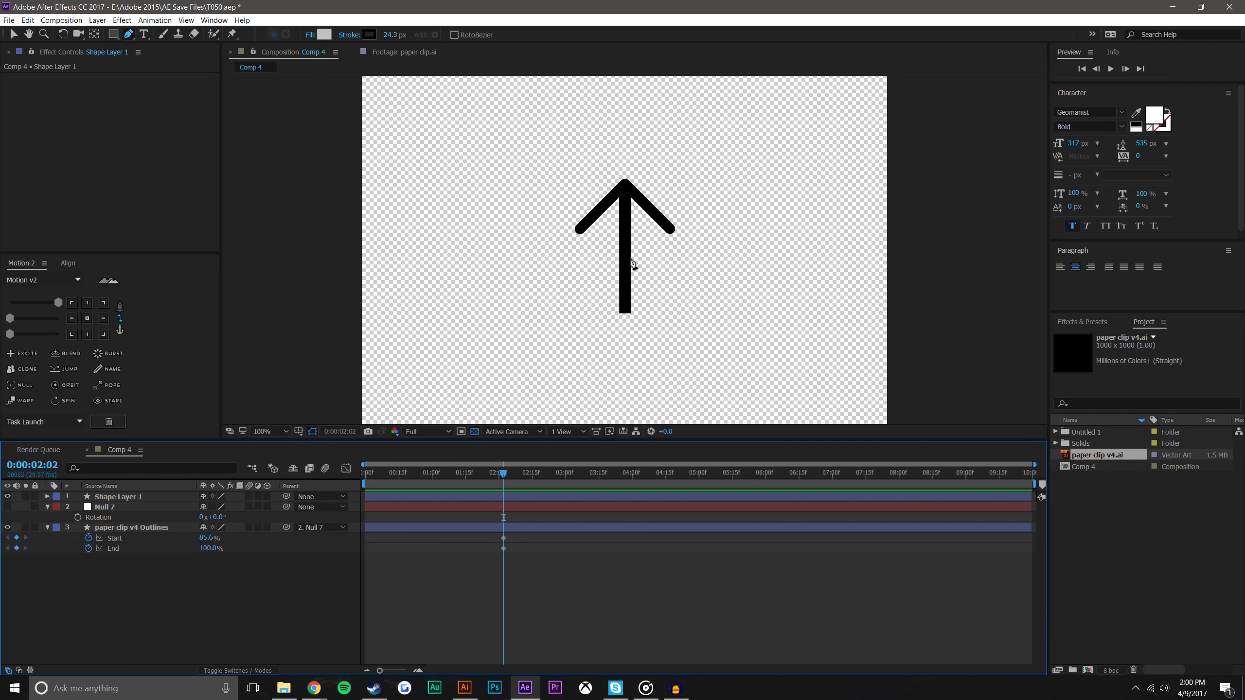
{"action": "left_click", "coordinate": [14, 34]}
Move Shape Layer 1 below paper clip v4 Outlines and expand Contents > Shape 1 > Stroke 1
{"action": "left_click_drag", "start_coordinate": [116, 499], "coordinate": [142, 562]}
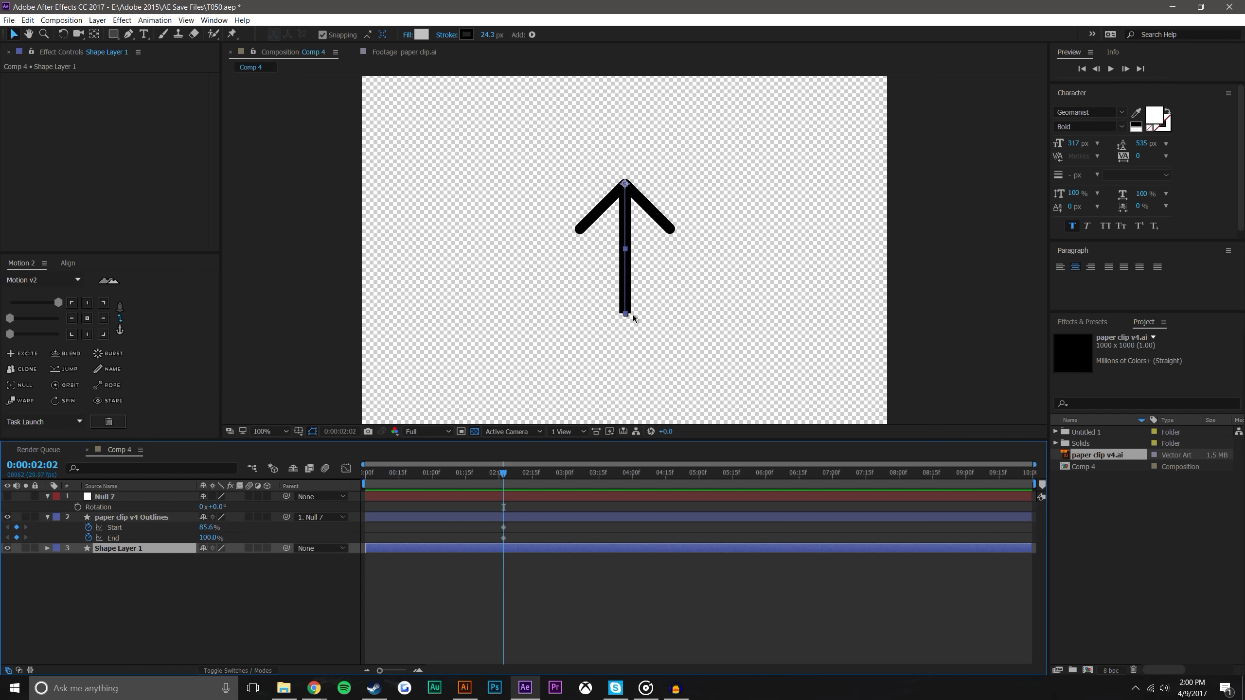
{"action": "key", "text": "period"}
{"action": "left_click", "coordinate": [48, 548]}
{"action": "left_click", "coordinate": [57, 559]}
{"action": "left_click", "coordinate": [68, 570]}
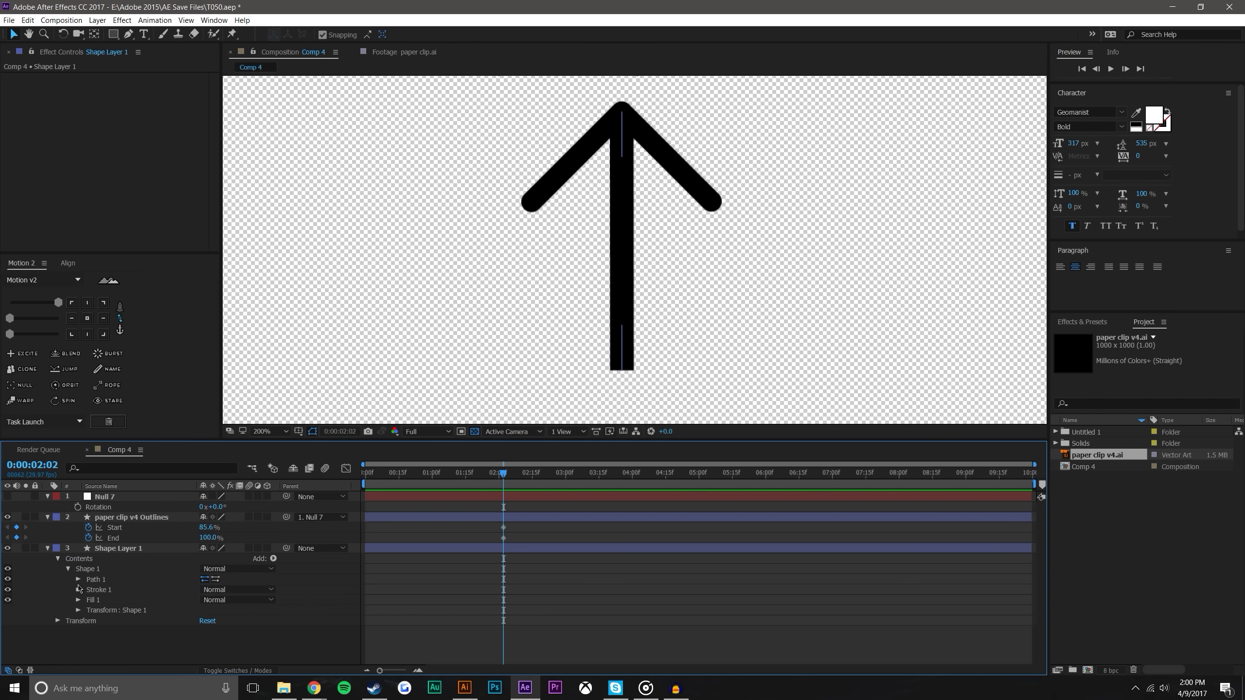
{"action": "left_click", "coordinate": [78, 590]}
Give the arrow stem's stroke a Round Cap line cap
{"action": "left_click", "coordinate": [230, 629]}
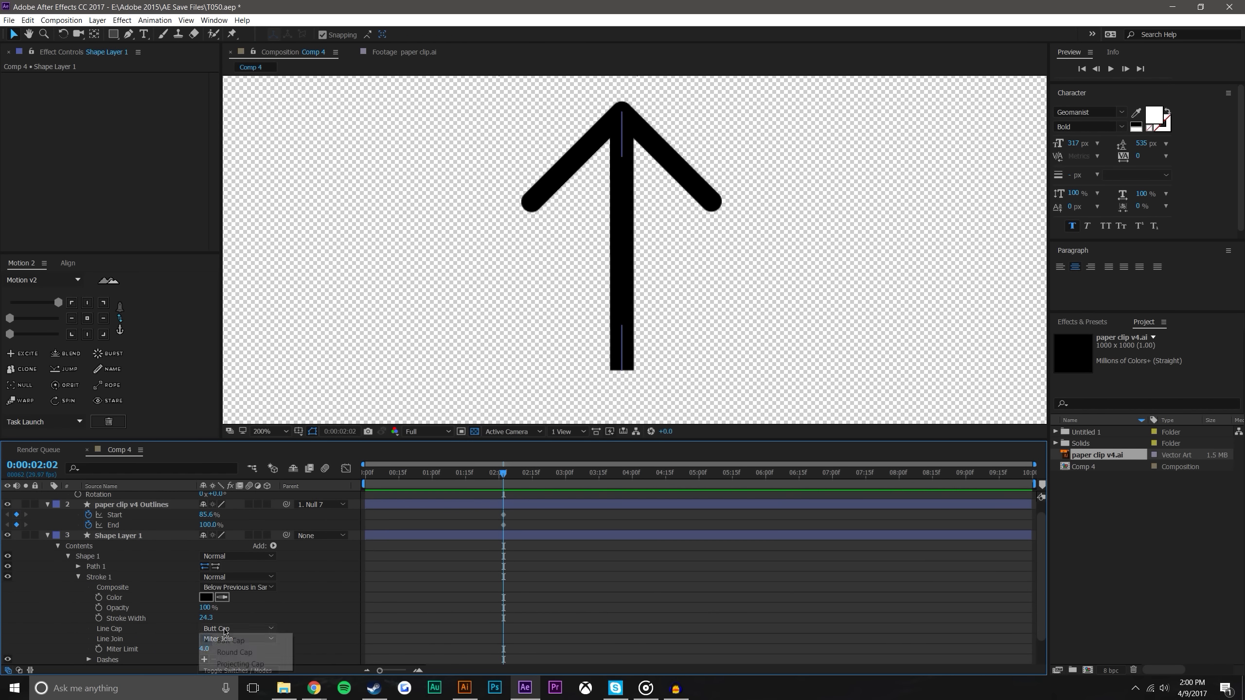
{"action": "left_click", "coordinate": [231, 649]}
{"action": "left_click", "coordinate": [13, 34]}
{"action": "left_click", "coordinate": [643, 588]}
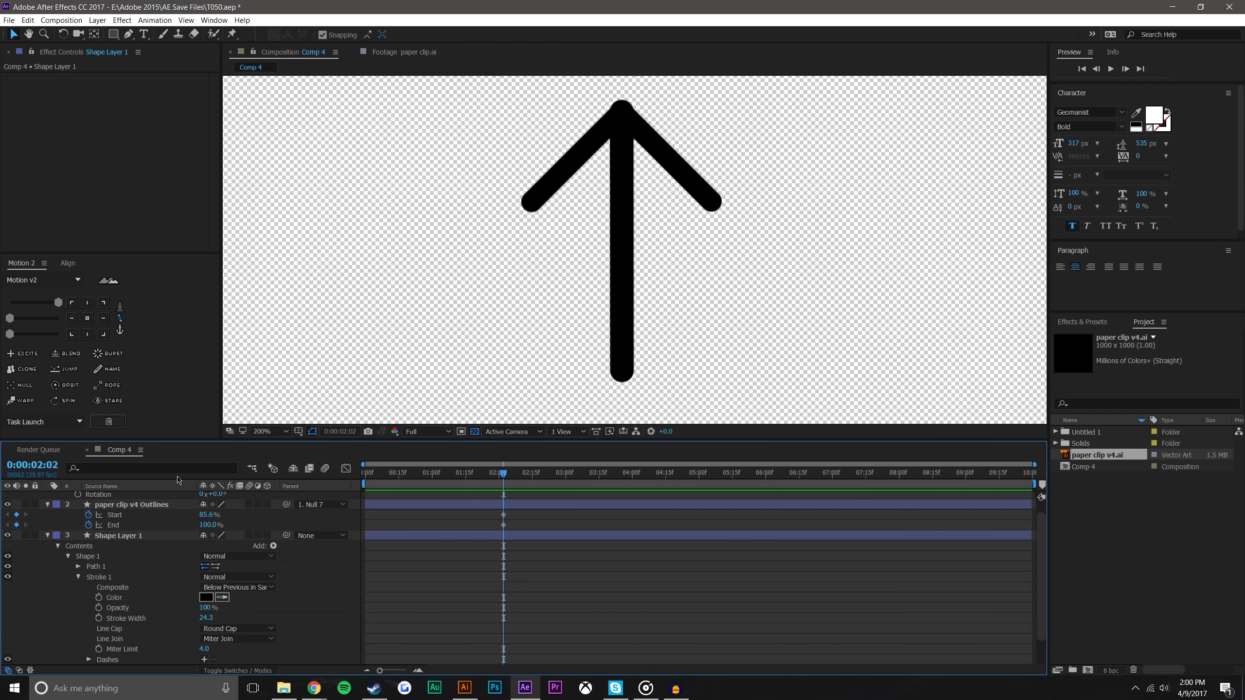
{"action": "left_click", "coordinate": [48, 536]}
{"action": "left_click", "coordinate": [131, 548]}
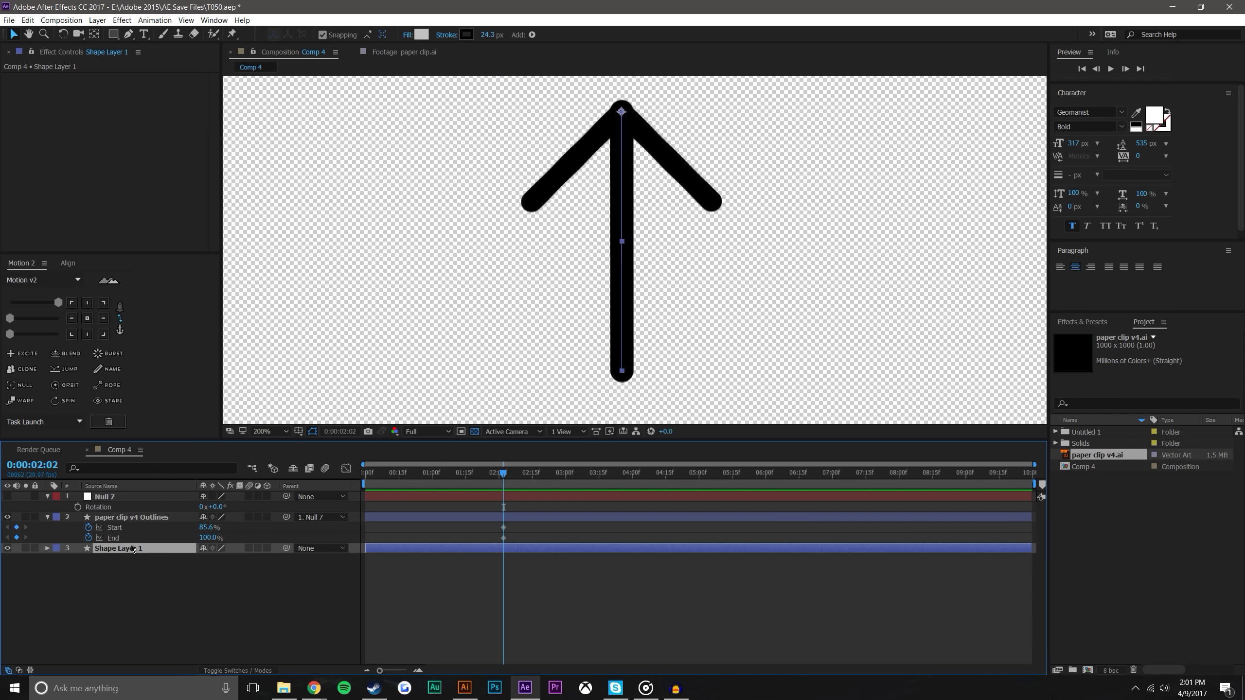
Set the paper clip stroke to 46 px and the arrow stem stroke to 29 px
{"action": "mouse_move", "coordinate": [487, 39]}
{"action": "left_mouse_down"}
{"action": "mouse_move", "coordinate": [436, 39]}
{"action": "mouse_move", "coordinate": [475, 38]}
{"action": "mouse_move", "coordinate": [464, 38]}
{"action": "left_mouse_up"}
{"action": "left_click", "coordinate": [706, 158]}
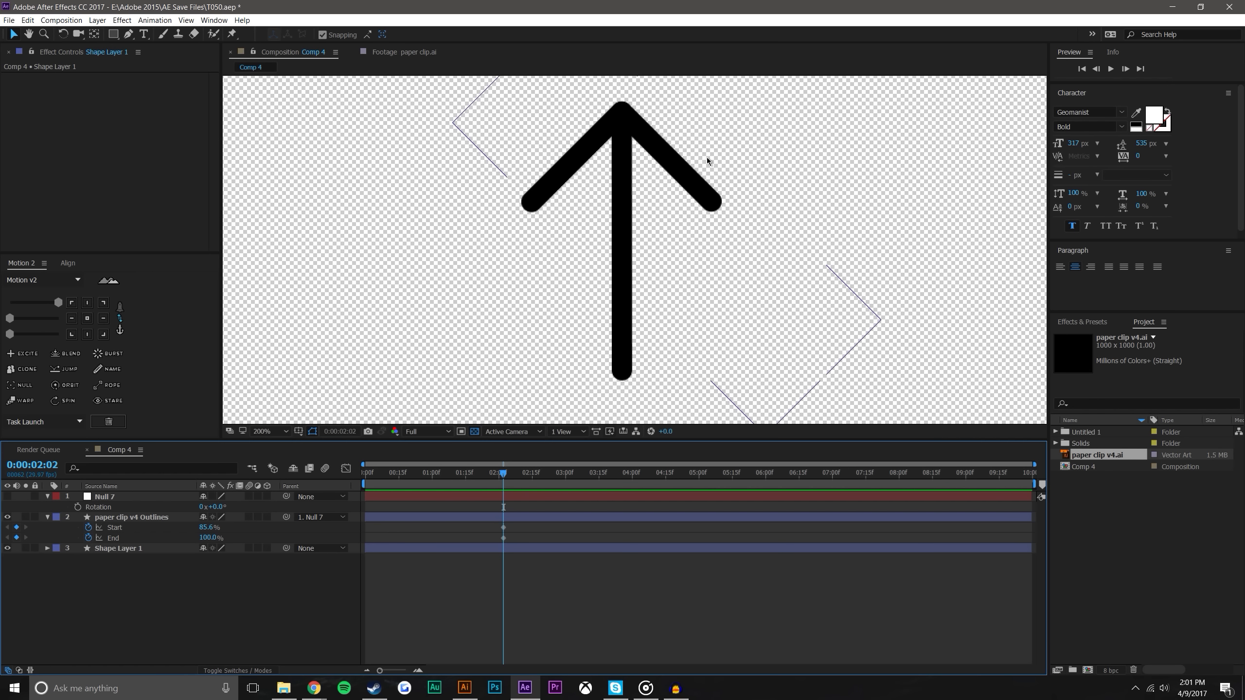
{"action": "scroll", "coordinate": [694, 154], "scroll_direction": "down", "scroll_amount": 1}
{"action": "scroll", "coordinate": [631, 188], "scroll_direction": "up", "scroll_amount": 1}
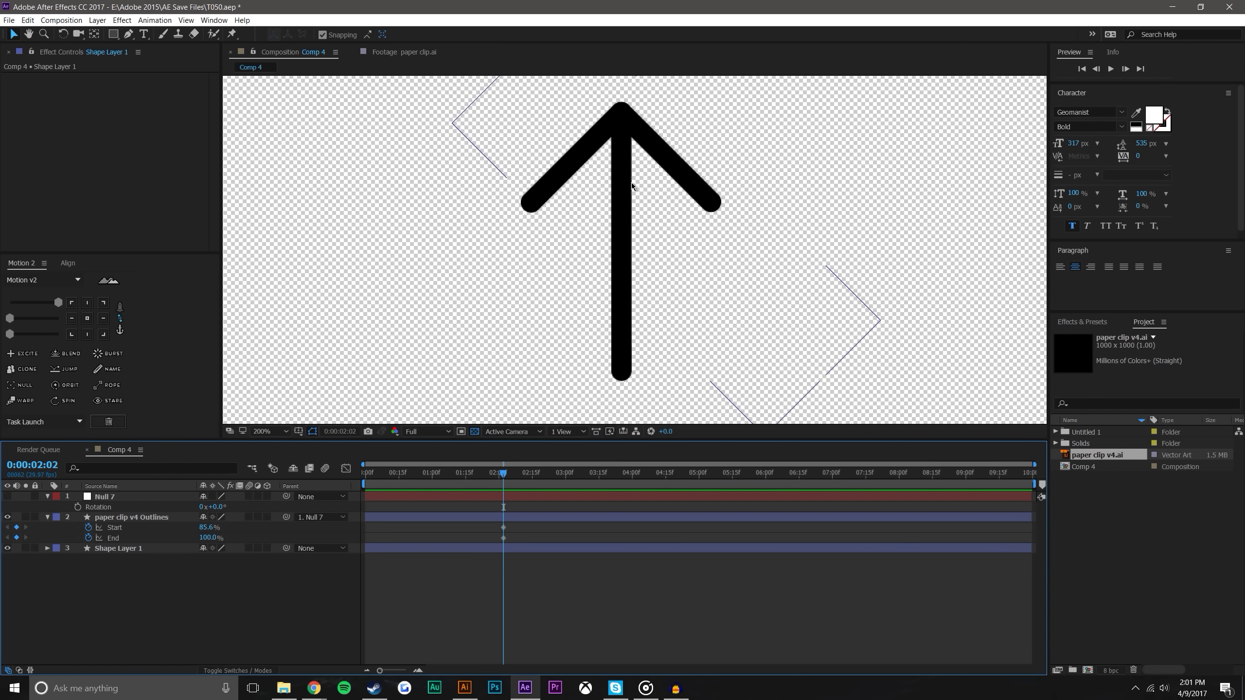
{"action": "left_click", "coordinate": [105, 497]}
{"action": "left_click", "coordinate": [132, 517]}
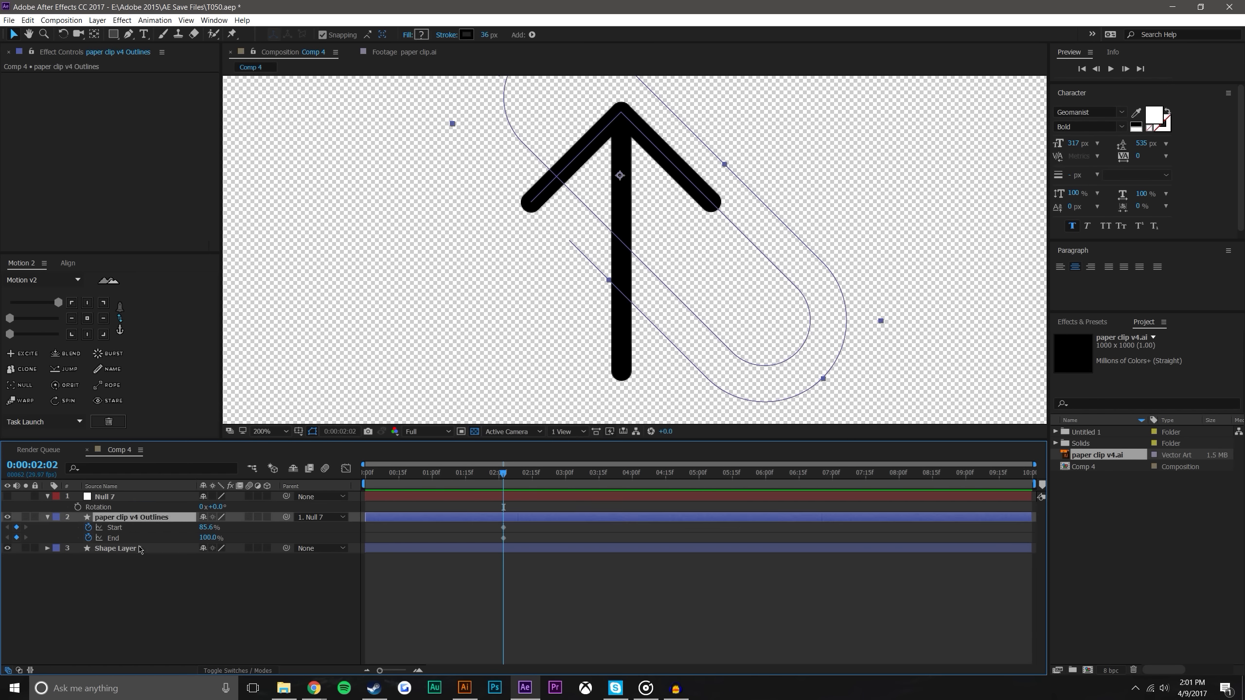
{"action": "left_click", "coordinate": [142, 549], "text": "ctrl"}
{"action": "left_click", "coordinate": [145, 578]}
{"action": "left_click", "coordinate": [142, 519]}
{"action": "left_click_drag", "start_coordinate": [487, 39], "coordinate": [494, 38]}
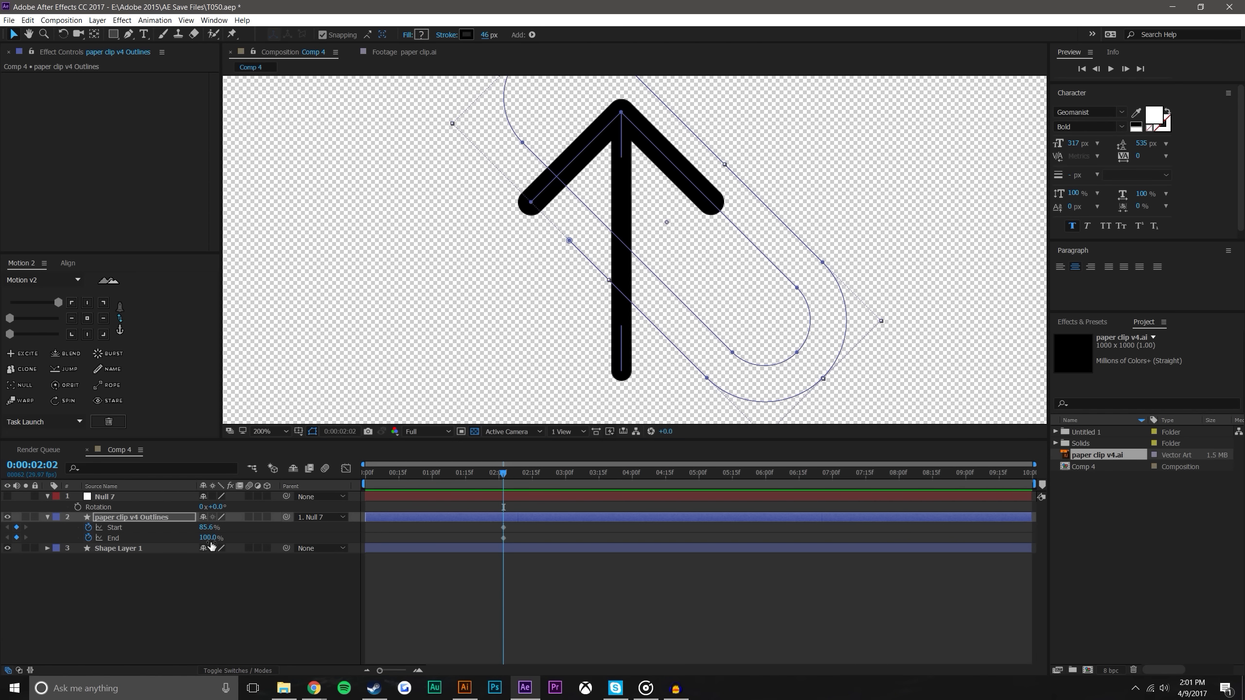
{"action": "left_click", "coordinate": [162, 548]}
{"action": "left_click_drag", "start_coordinate": [488, 35], "coordinate": [500, 35]}
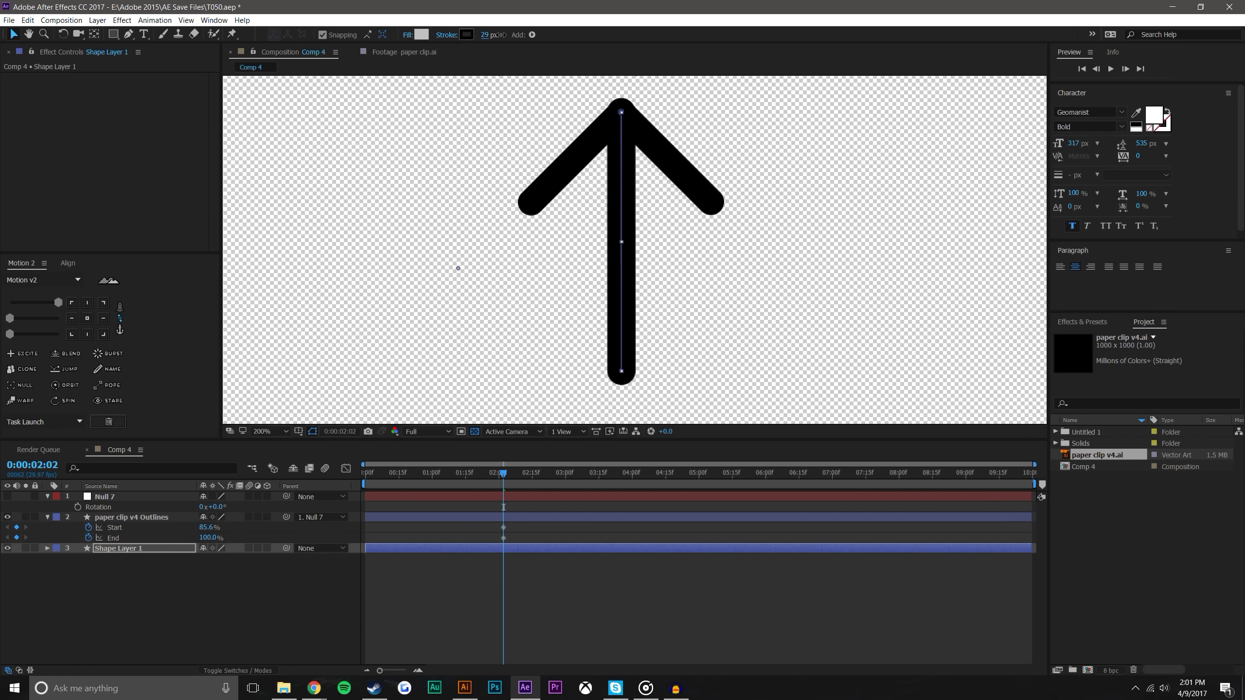
Anchor the stem at its top centre and nudge it down to meet the chevron
{"action": "left_click", "coordinate": [229, 574]}
{"action": "left_click", "coordinate": [144, 549]}
{"action": "left_click", "coordinate": [87, 303]}
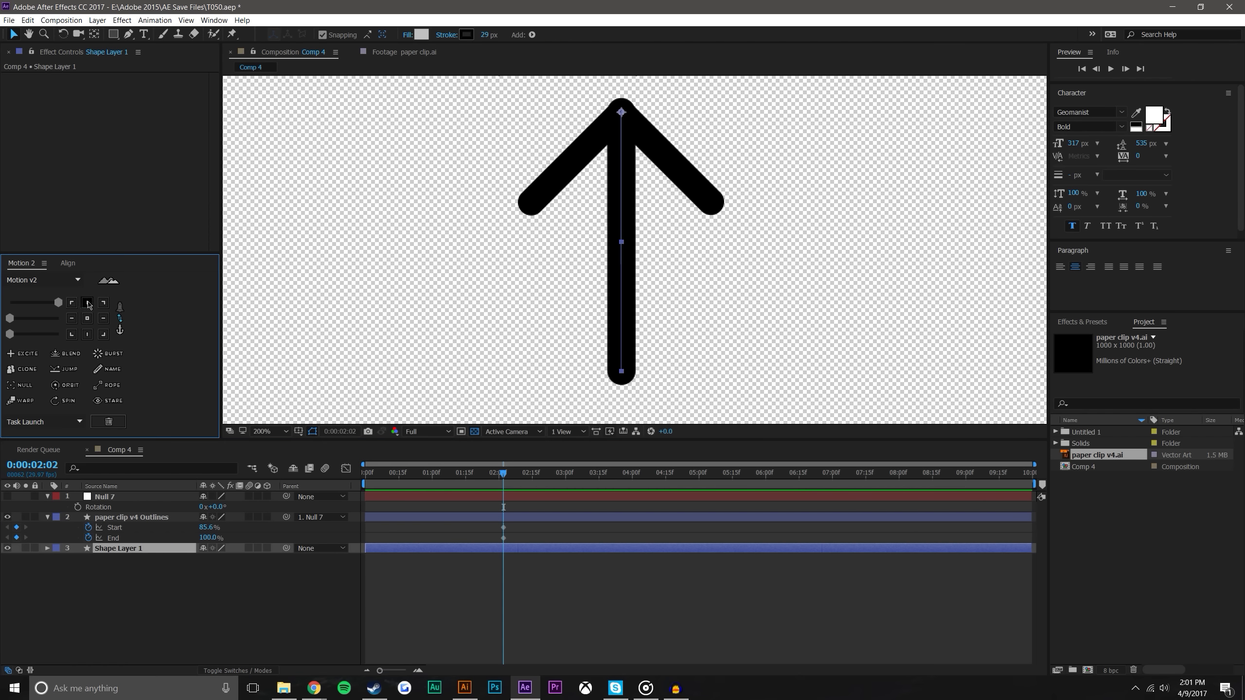
{"action": "left_click_drag", "start_coordinate": [621, 116], "coordinate": [622, 118]}
Reveal Shape Layer 1's Scale and set a 100% Scale keyframe at 2:02
{"action": "left_click", "coordinate": [793, 122]}
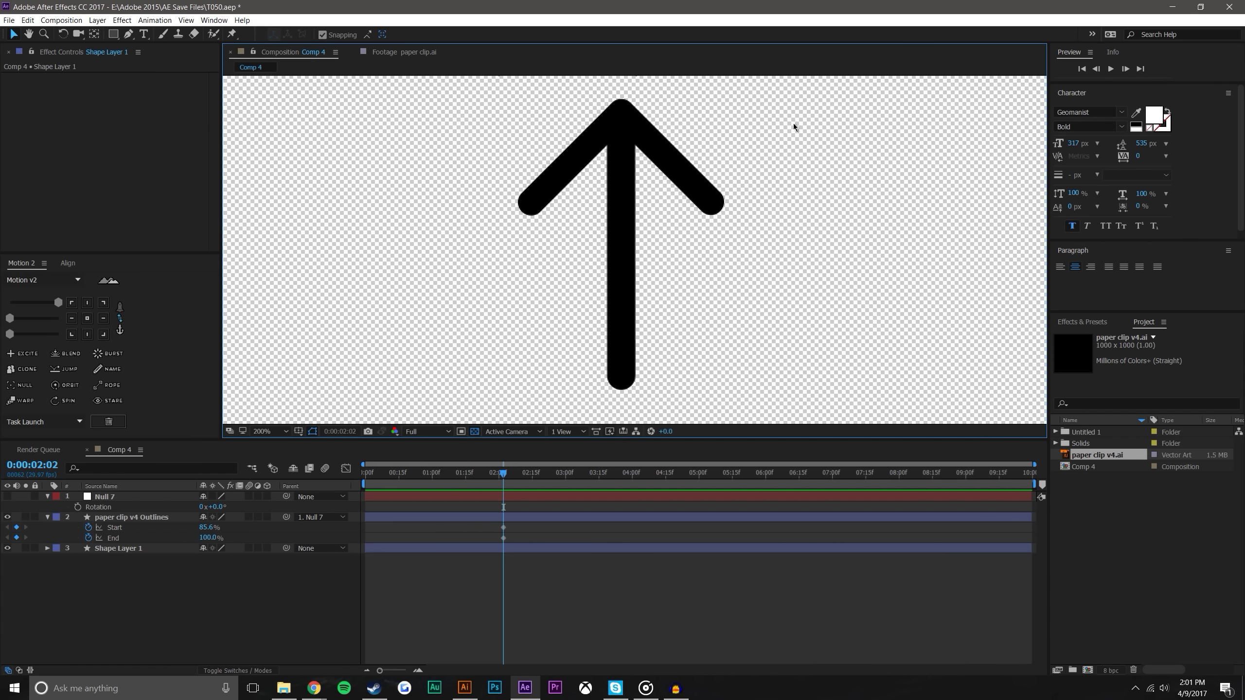
{"action": "scroll", "coordinate": [803, 144], "scroll_direction": "down", "scroll_amount": 2}
{"action": "scroll", "coordinate": [819, 304], "scroll_direction": "up", "scroll_amount": 2}
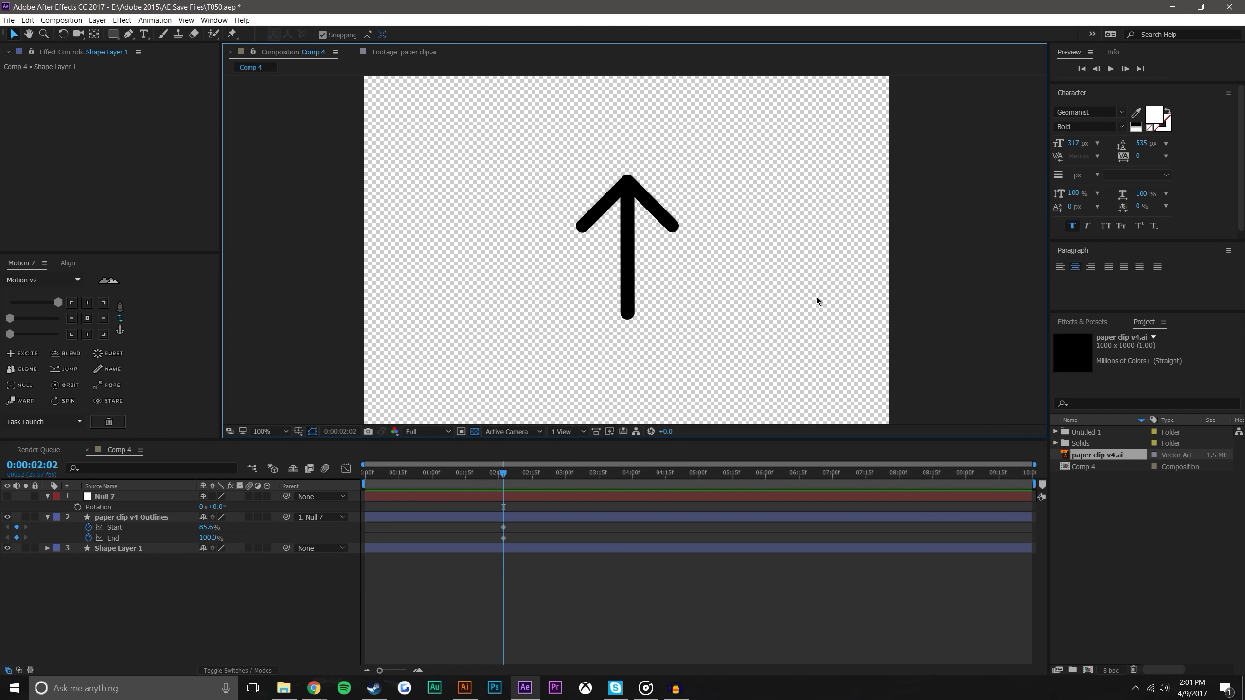
{"action": "left_click", "coordinate": [663, 618]}
{"action": "left_click", "coordinate": [108, 549]}
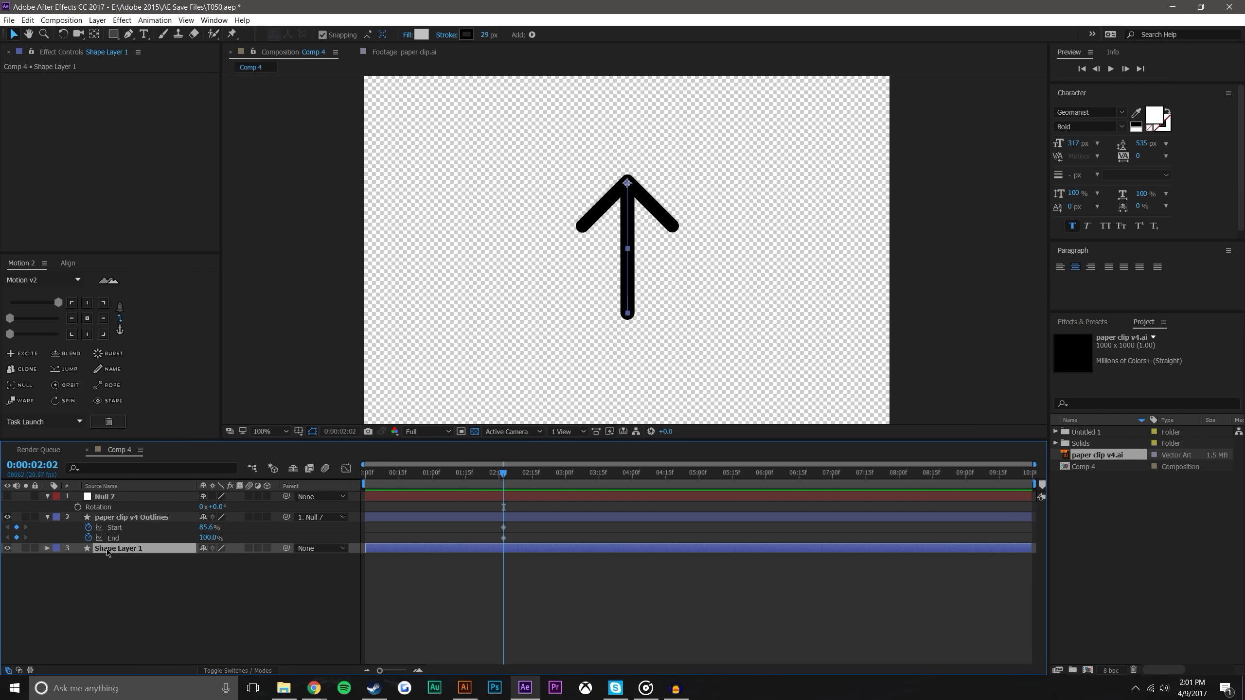
{"action": "left_click", "coordinate": [46, 550]}
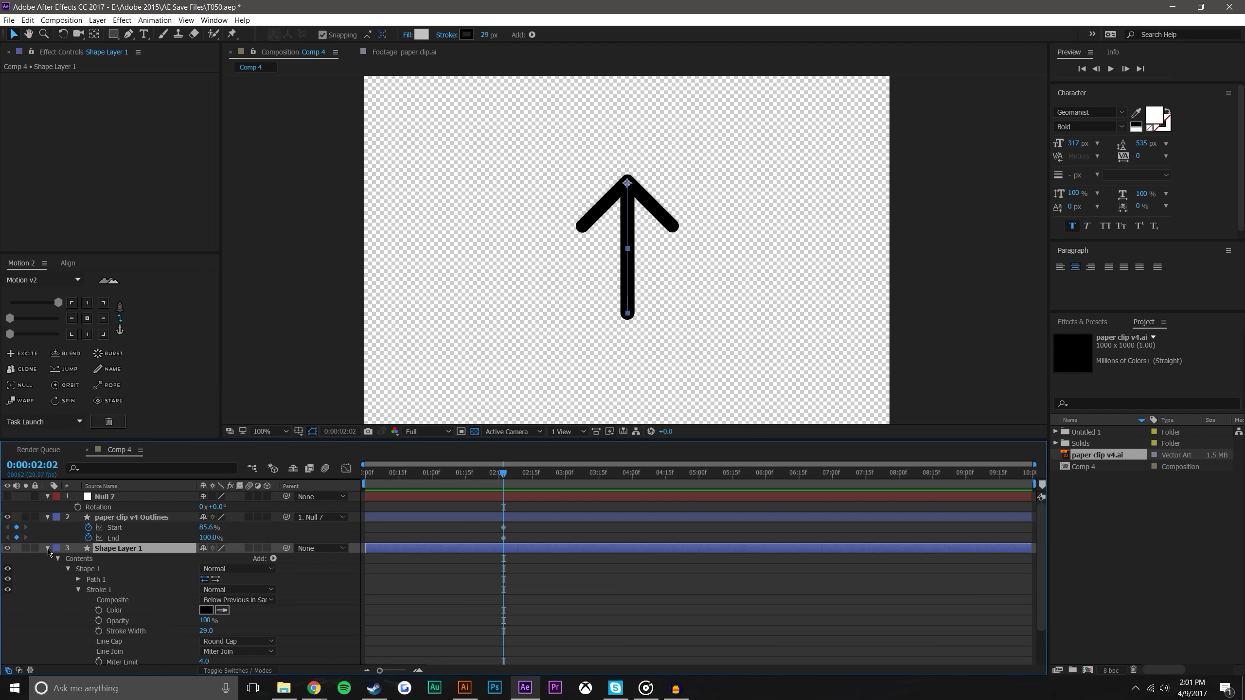
{"action": "scroll", "coordinate": [58, 540], "scroll_direction": "down", "scroll_amount": 1}
{"action": "key", "text": "s"}
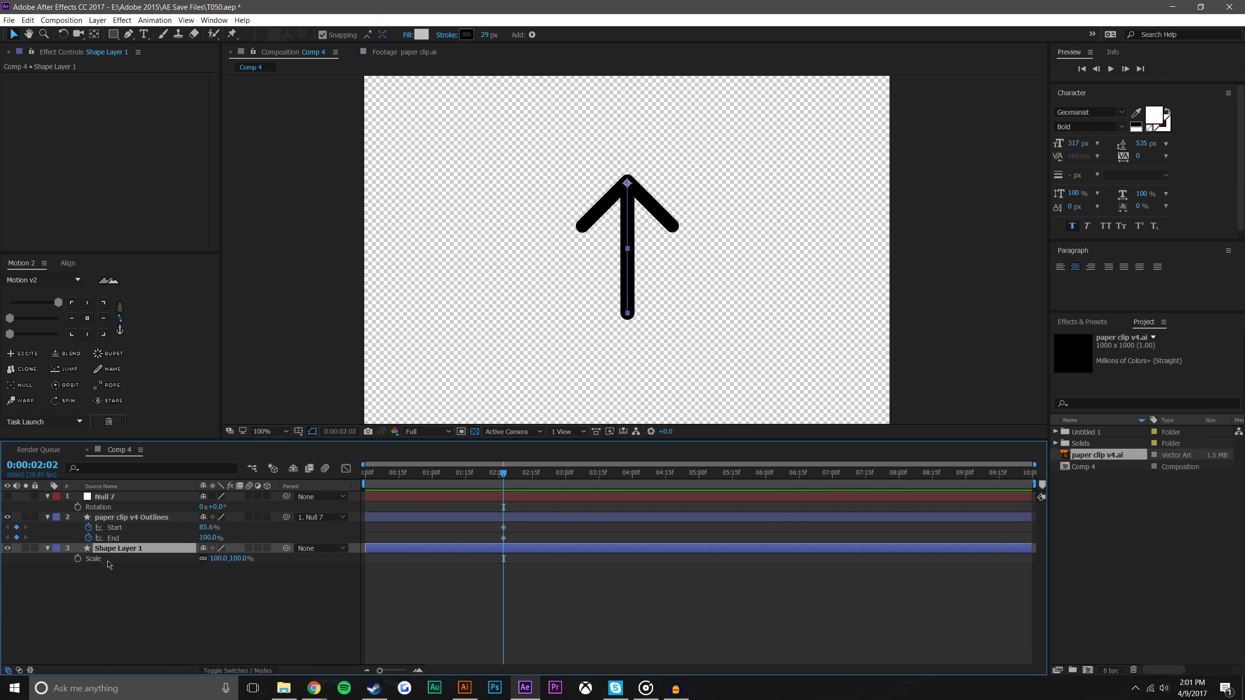
{"action": "left_click_drag", "start_coordinate": [243, 559], "coordinate": [210, 562]}
{"action": "left_click", "coordinate": [77, 559]}
At 3:00, begin shrinking the stem's vertical scale
{"action": "left_click", "coordinate": [693, 626]}
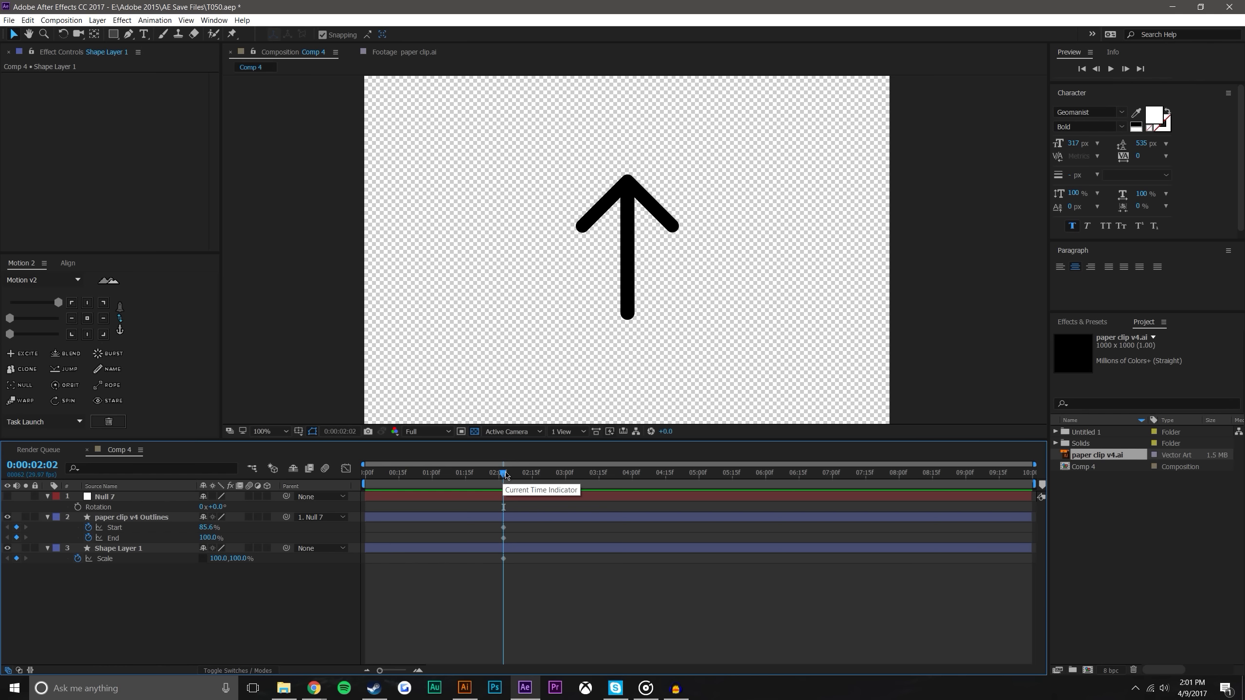
{"action": "left_click_drag", "start_coordinate": [501, 474], "coordinate": [565, 490]}
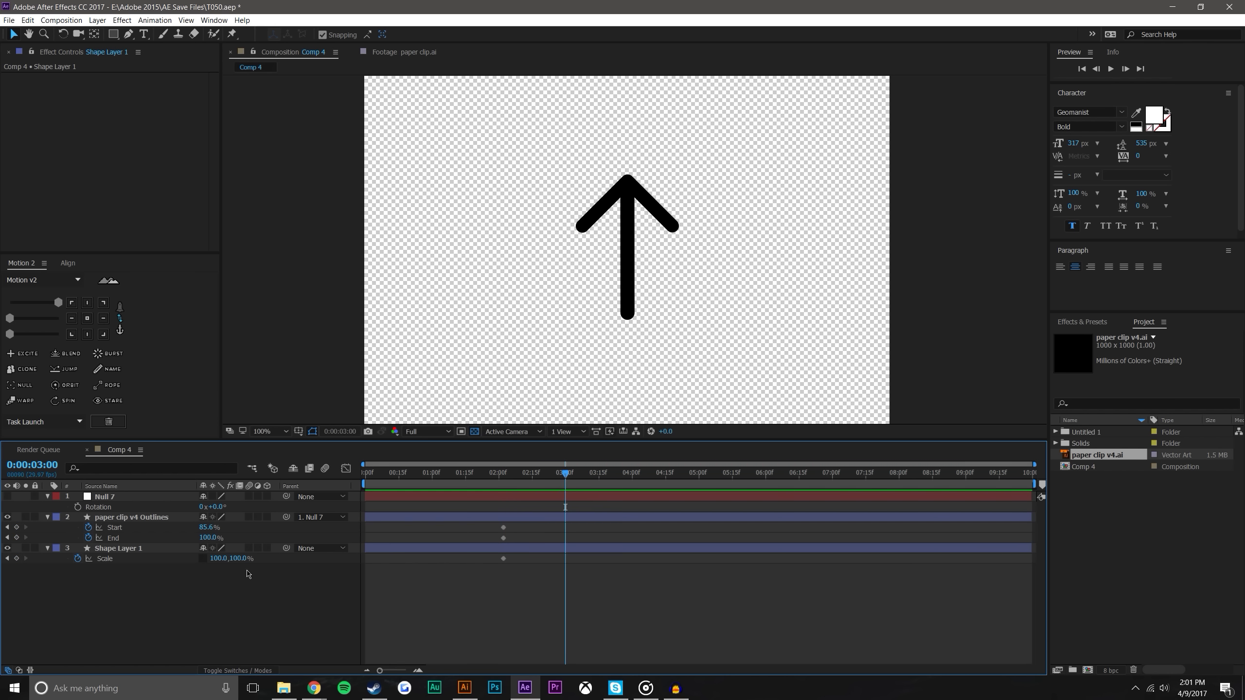
{"action": "left_click_drag", "start_coordinate": [238, 559], "coordinate": [202, 560]}
Set the stem's Y Scale to 0% and rename Shape Layer 1 to 'Arrow Stem'
{"action": "type", "text": "0"}
{"action": "key", "text": "Return"}
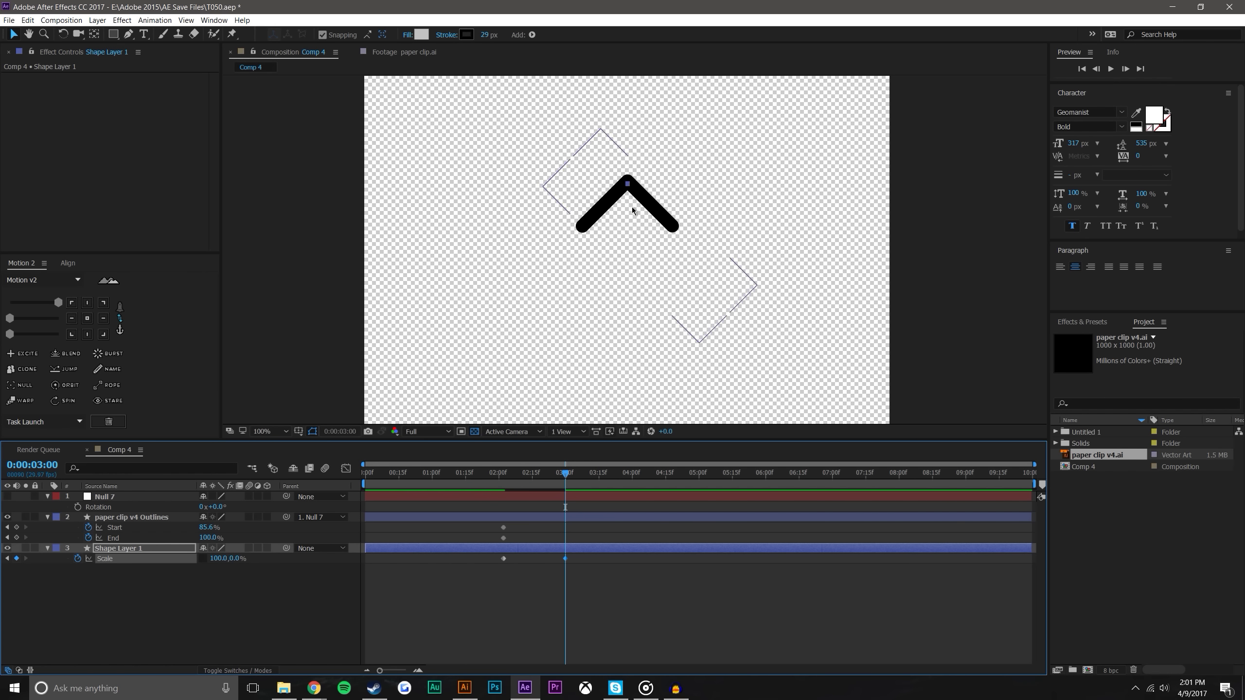
{"action": "right_click", "coordinate": [133, 548]}
{"action": "left_click", "coordinate": [162, 537]}
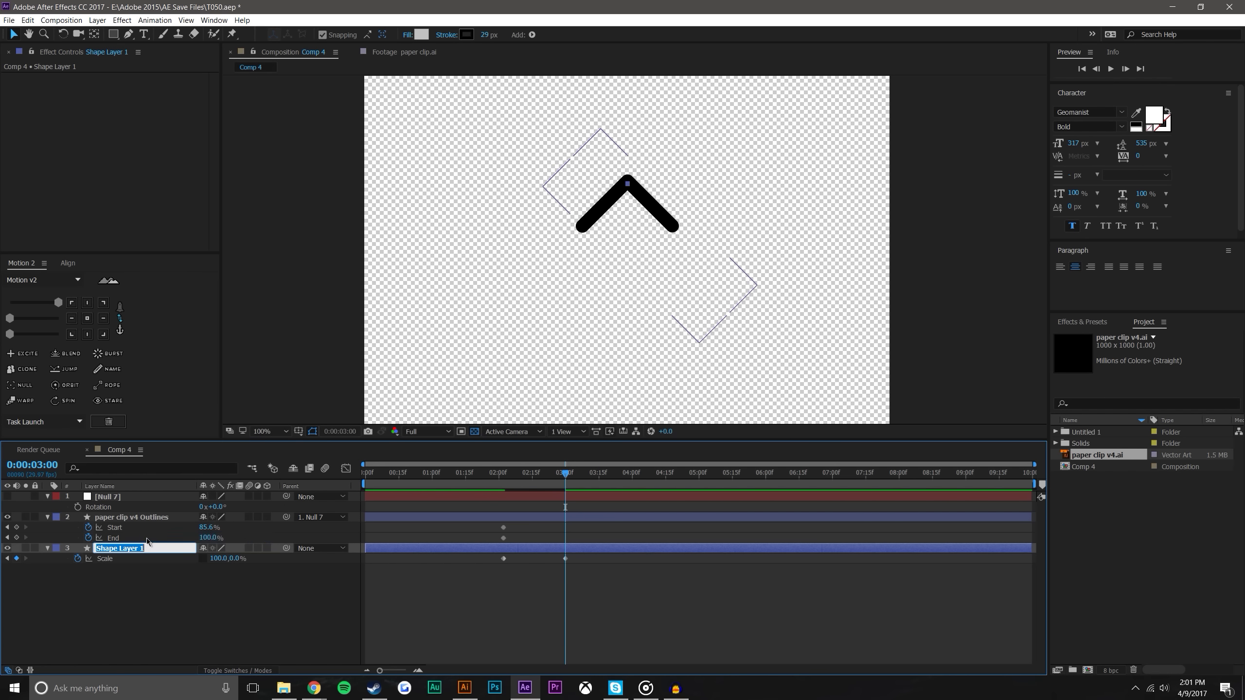
{"action": "type", "text": "Arrow Stem"}
{"action": "key", "text": "Return"}
Rename the paper clip v4 Outlines layer to 'Icon'
{"action": "right_click", "coordinate": [127, 518]}
{"action": "left_click", "coordinate": [134, 510]}
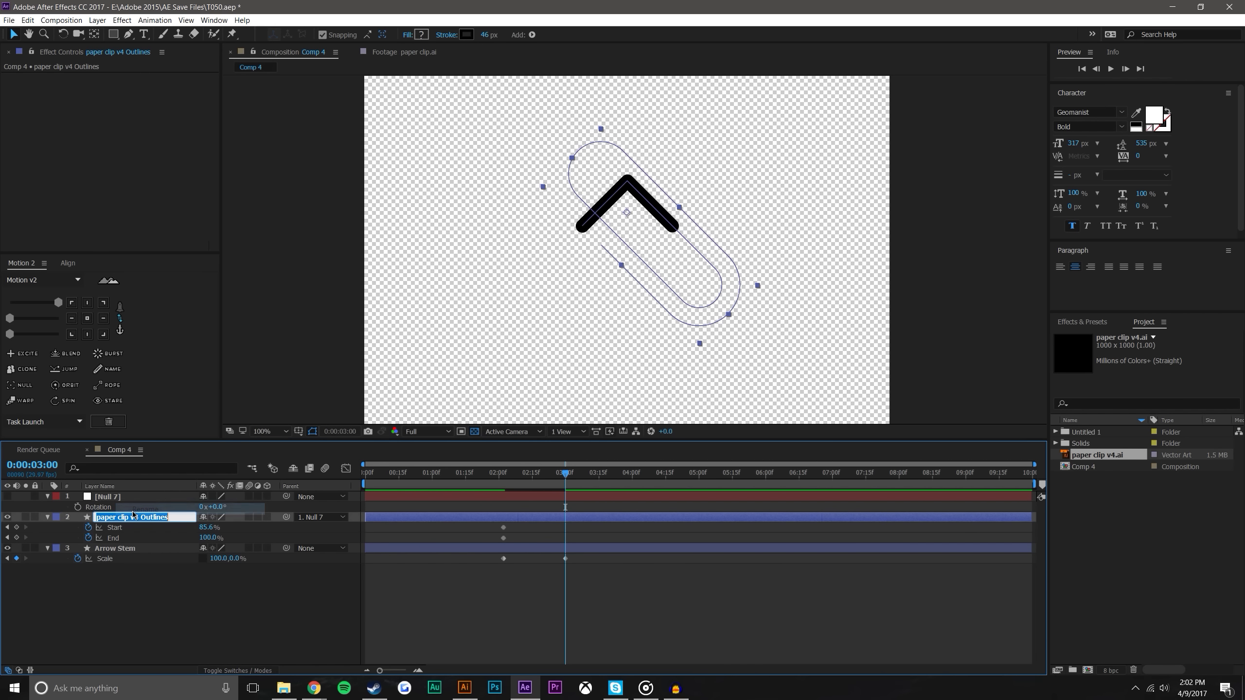
{"action": "type", "text": "Icon"}
{"action": "key", "text": "Return"}
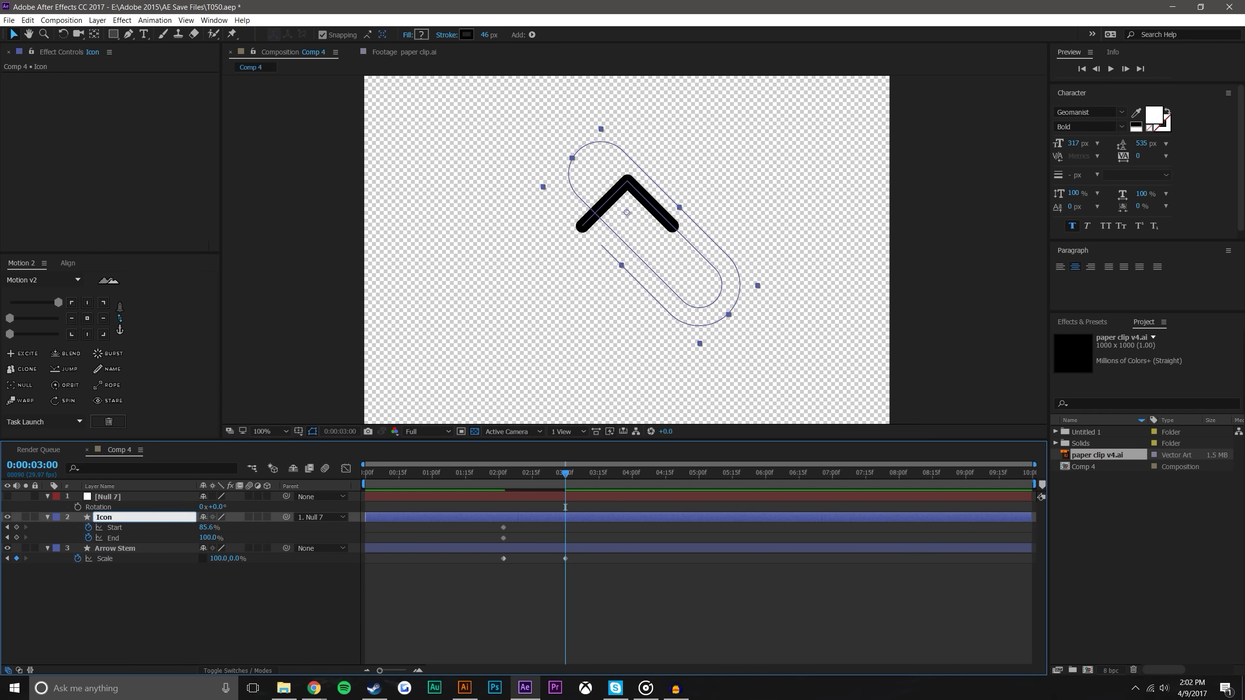
Preview the stem shrinking, then key Icon's Trim Paths Start at 79.6% at 3:00
{"action": "left_click", "coordinate": [592, 621]}
{"action": "left_click_drag", "start_coordinate": [505, 473], "coordinate": [565, 473]}
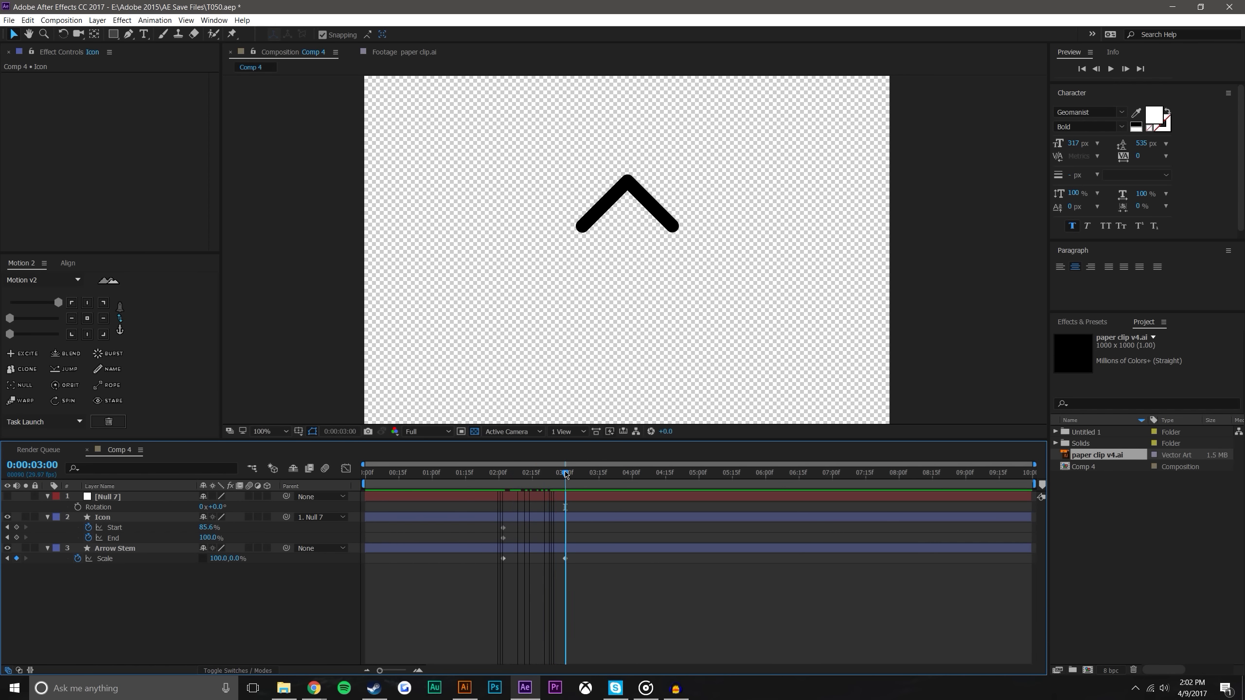
{"action": "left_click", "coordinate": [137, 518]}
{"action": "left_click_drag", "start_coordinate": [568, 473], "coordinate": [567, 474]}
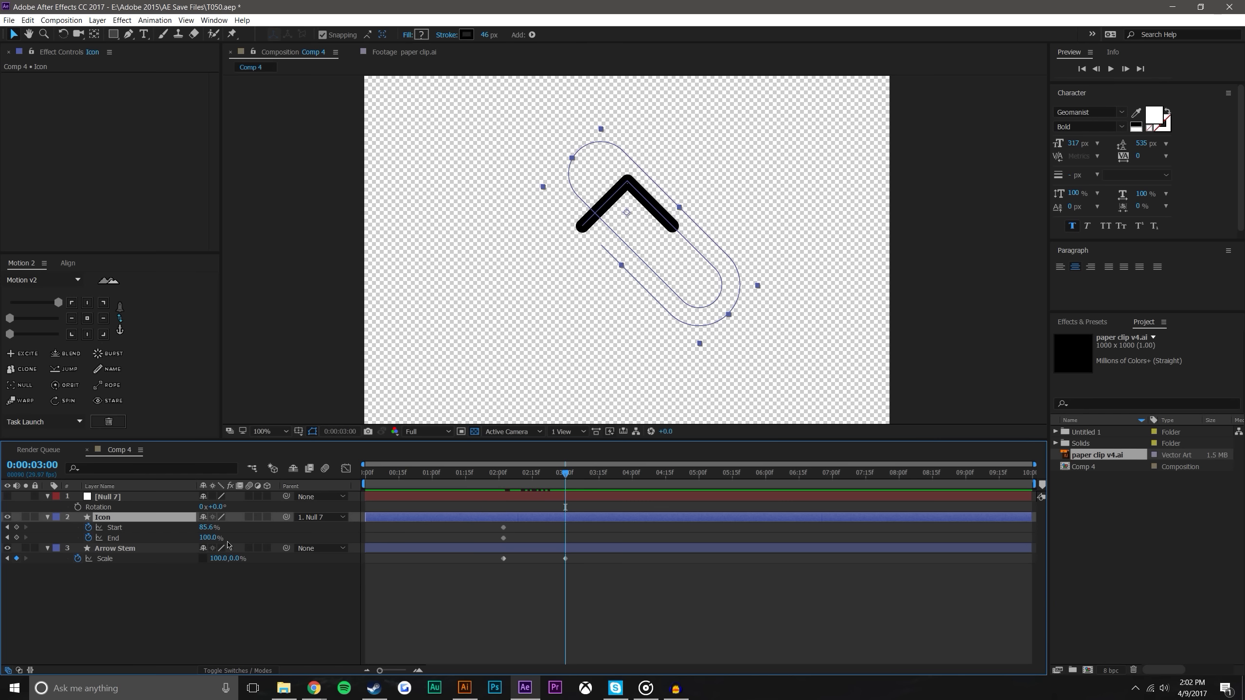
{"action": "mouse_move", "coordinate": [210, 539]}
{"action": "left_mouse_down"}
{"action": "mouse_move", "coordinate": [237, 531]}
{"action": "mouse_move", "coordinate": [199, 528]}
{"action": "left_mouse_up"}
{"action": "key", "text": "ctrl+z"}
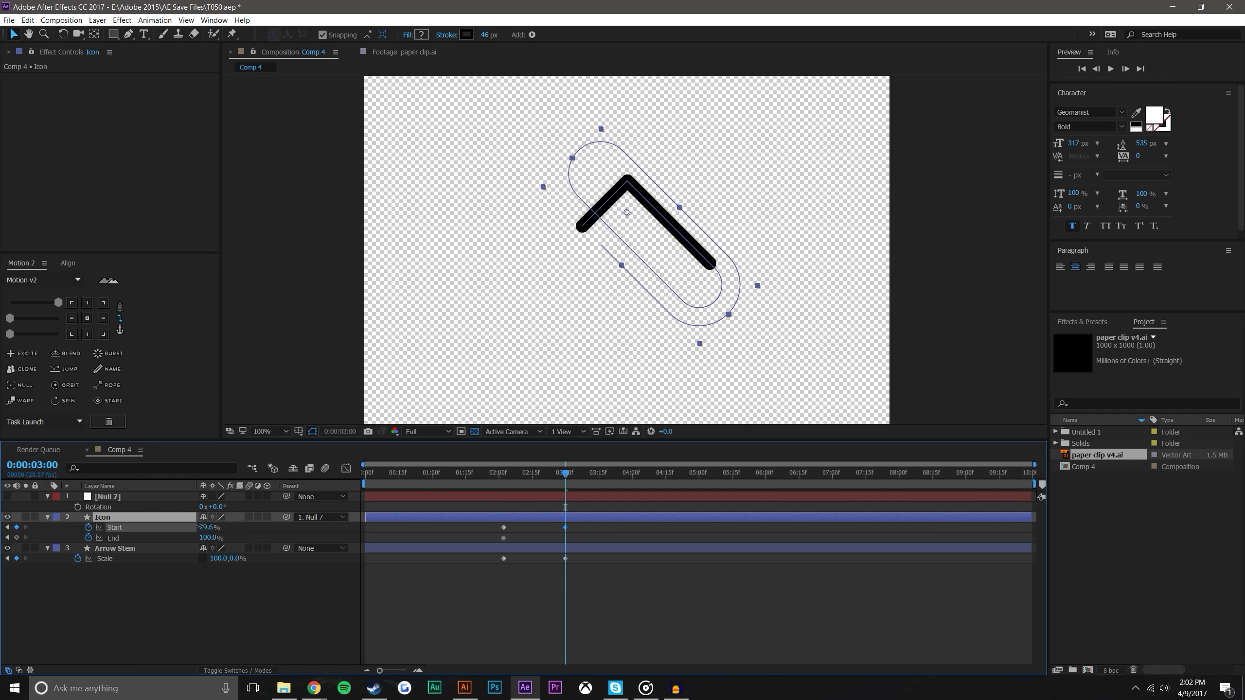
{"action": "left_click", "coordinate": [662, 614]}
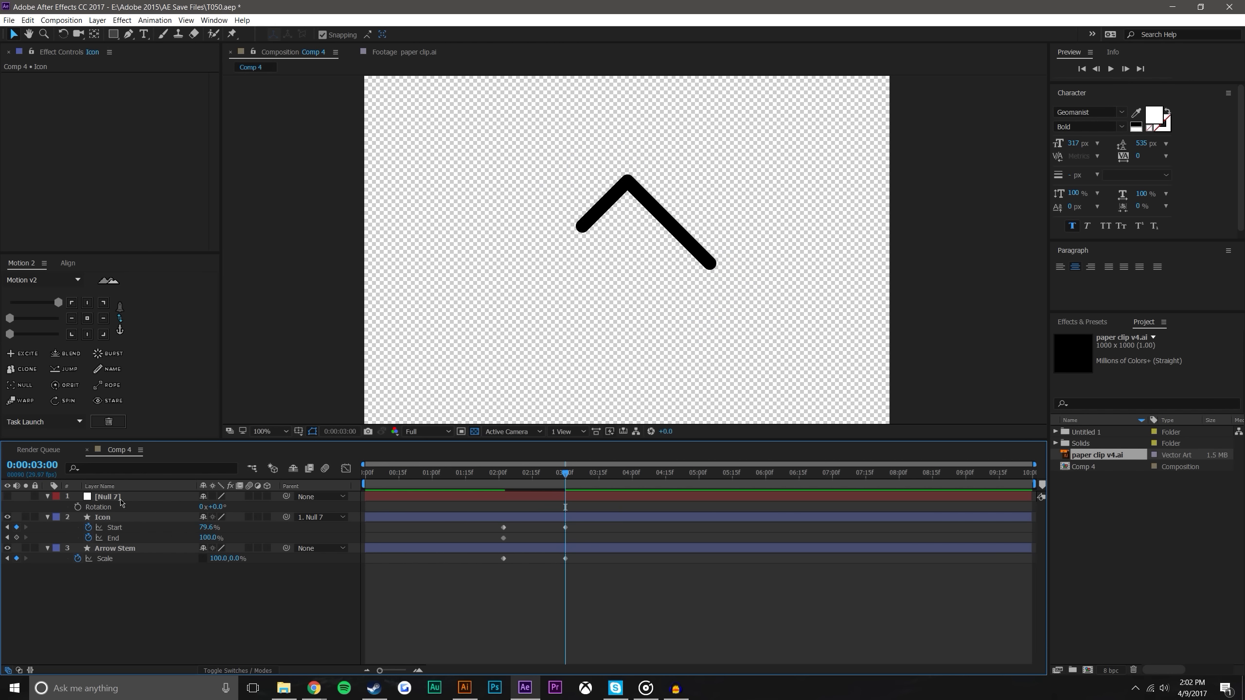
Delete Null 7's 3:00 Rotation keyframe so the shape stays upright
{"action": "left_click", "coordinate": [78, 507]}
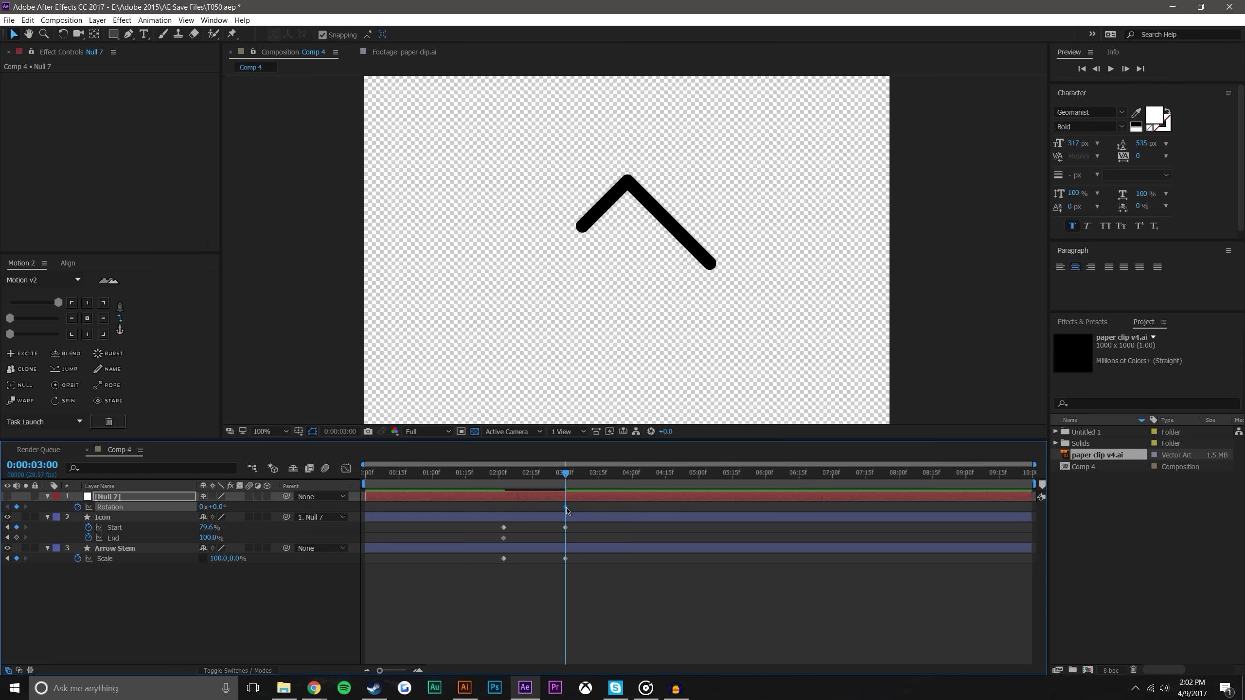
{"action": "left_click_drag", "start_coordinate": [566, 507], "coordinate": [504, 527]}
{"action": "left_click_drag", "start_coordinate": [216, 507], "coordinate": [106, 507]}
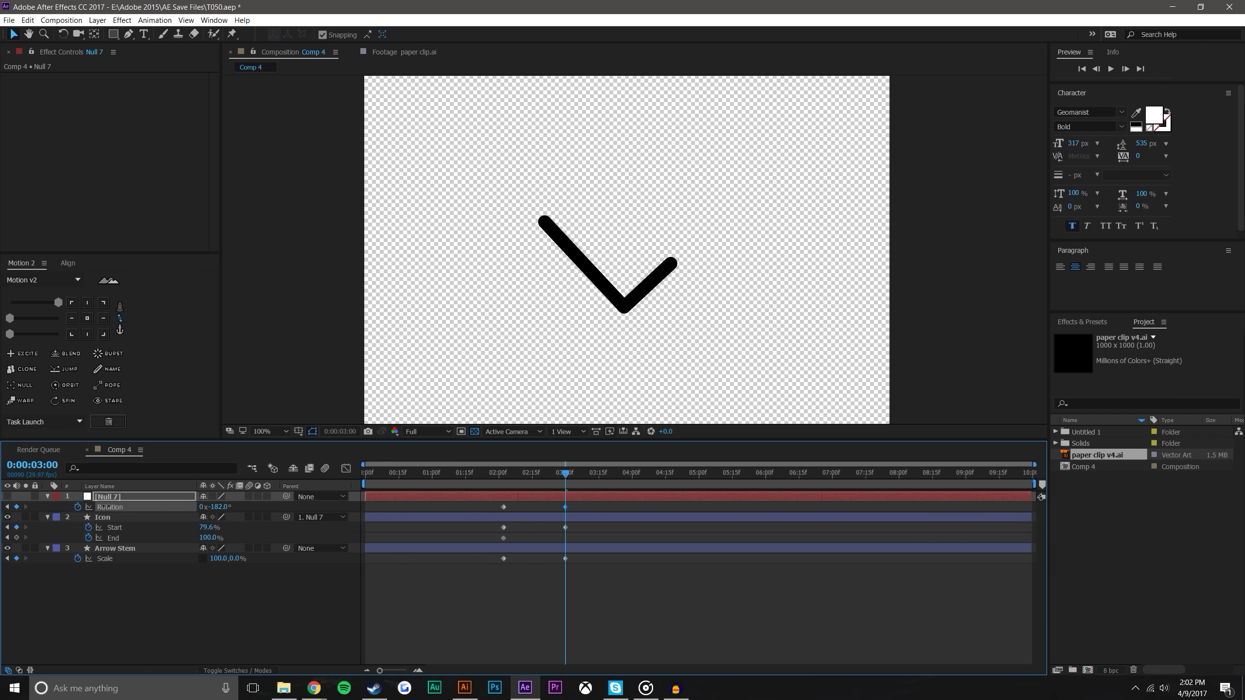
{"action": "left_click_drag", "start_coordinate": [105, 507], "coordinate": [110, 514]}
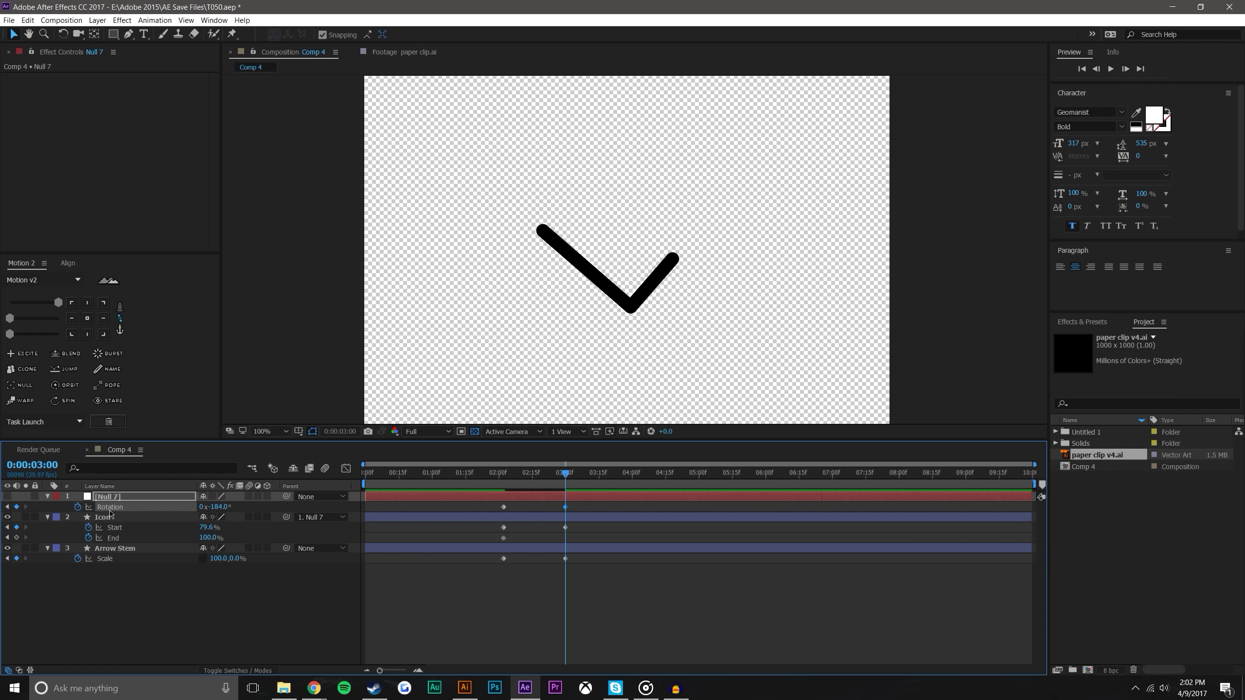
{"action": "key", "text": "Delete"}
{"action": "left_click", "coordinate": [567, 527]}
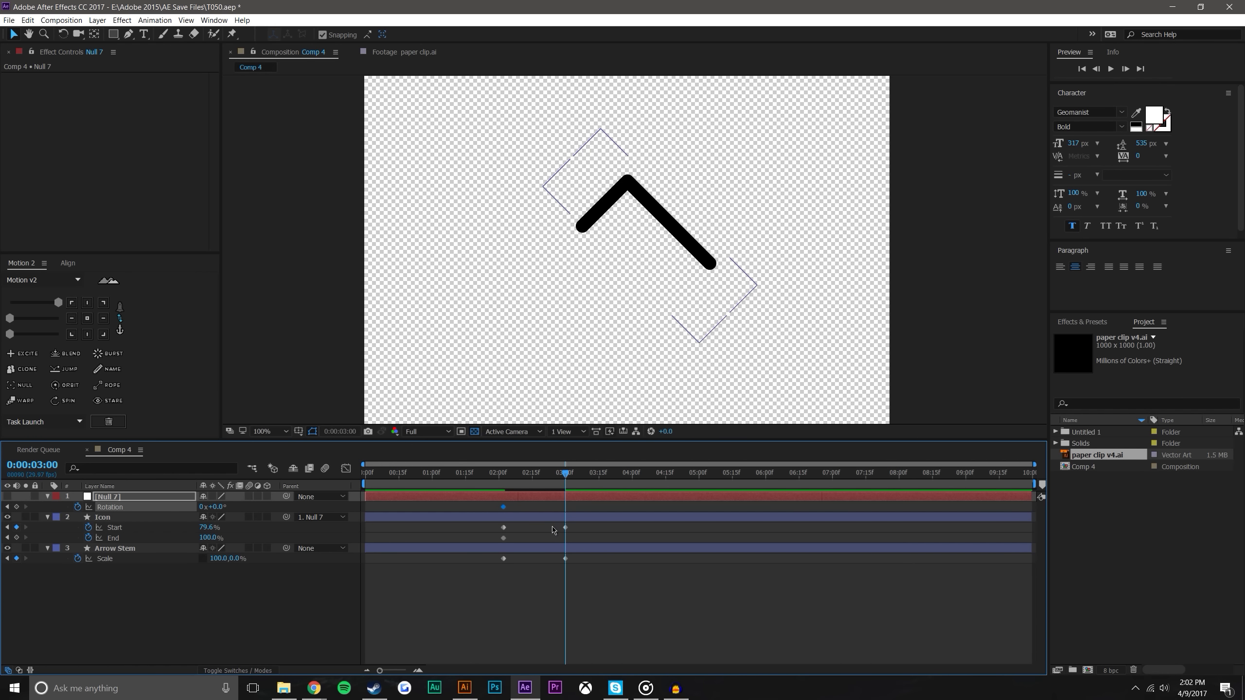
{"action": "left_click", "coordinate": [296, 592]}
Try making Null 7 3D with a flipped orientation, then undo it
{"action": "key", "text": "r"}
{"action": "key", "text": "r"}
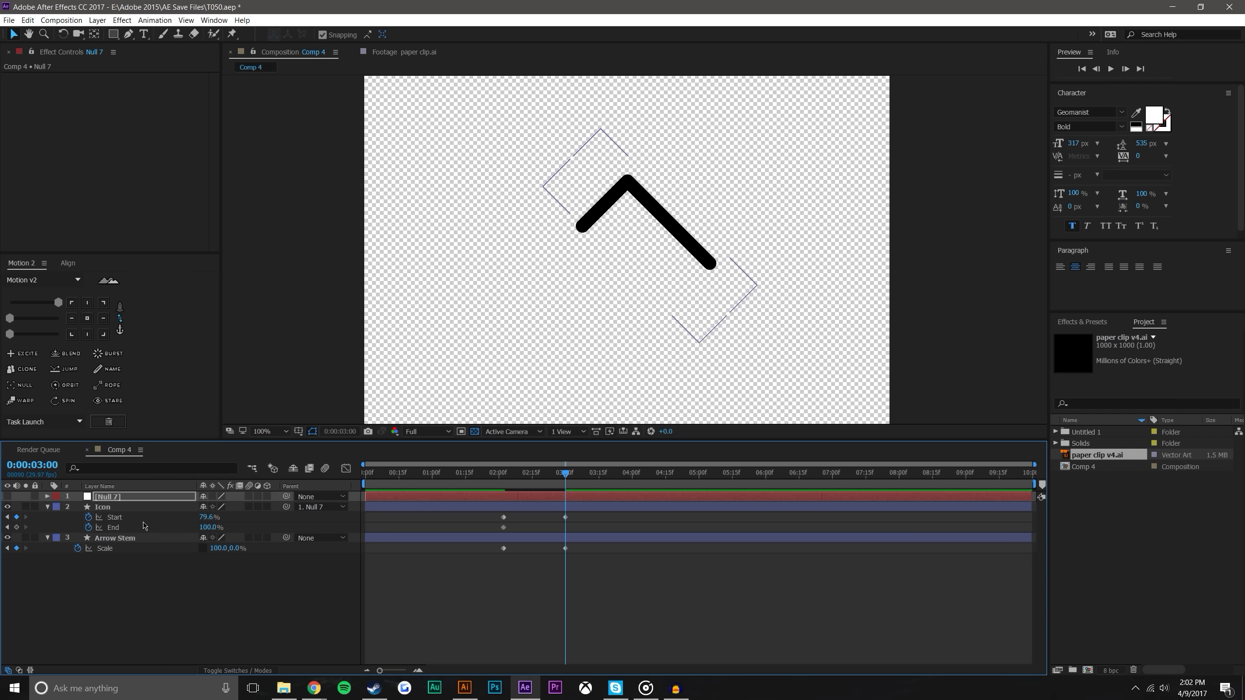
{"action": "left_click", "coordinate": [266, 497]}
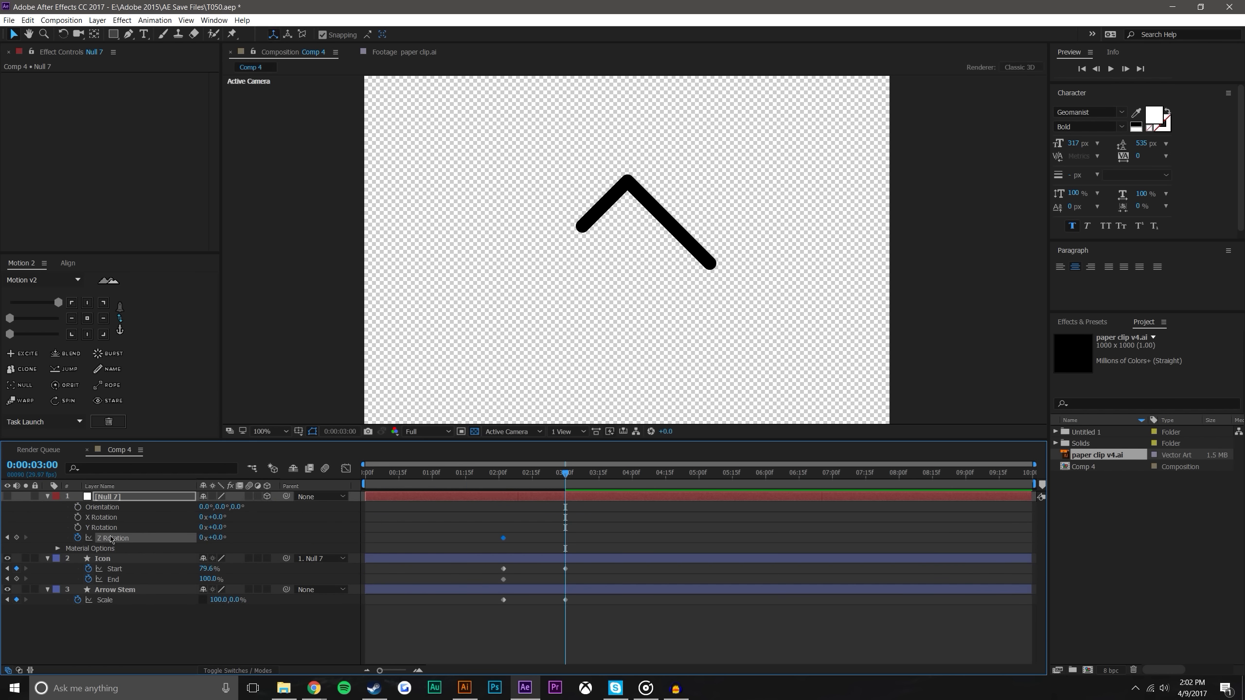
{"action": "left_click", "coordinate": [267, 530]}
{"action": "left_click_drag", "start_coordinate": [231, 509], "coordinate": [264, 510]}
{"action": "key", "text": "ctrl+z"}
{"action": "key", "text": "ctrl+z"}
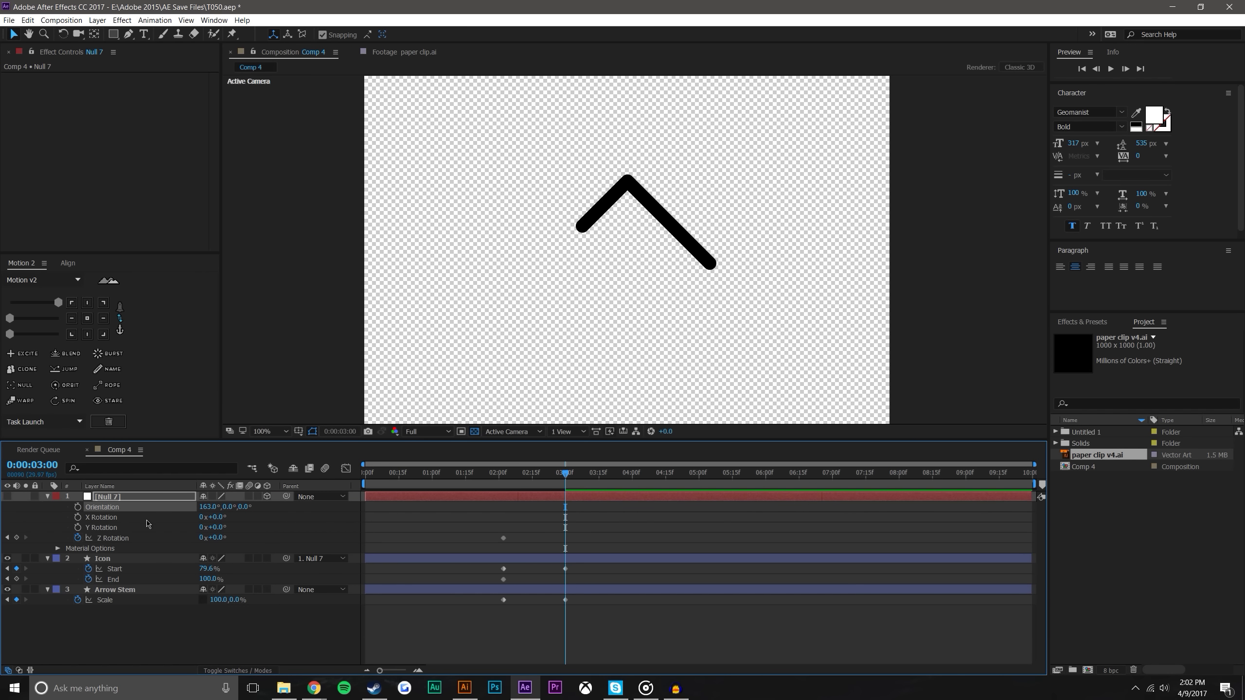
{"action": "key", "text": "ctrl+z"}
{"action": "key", "text": "ctrl+z"}
{"action": "left_click", "coordinate": [179, 636]}
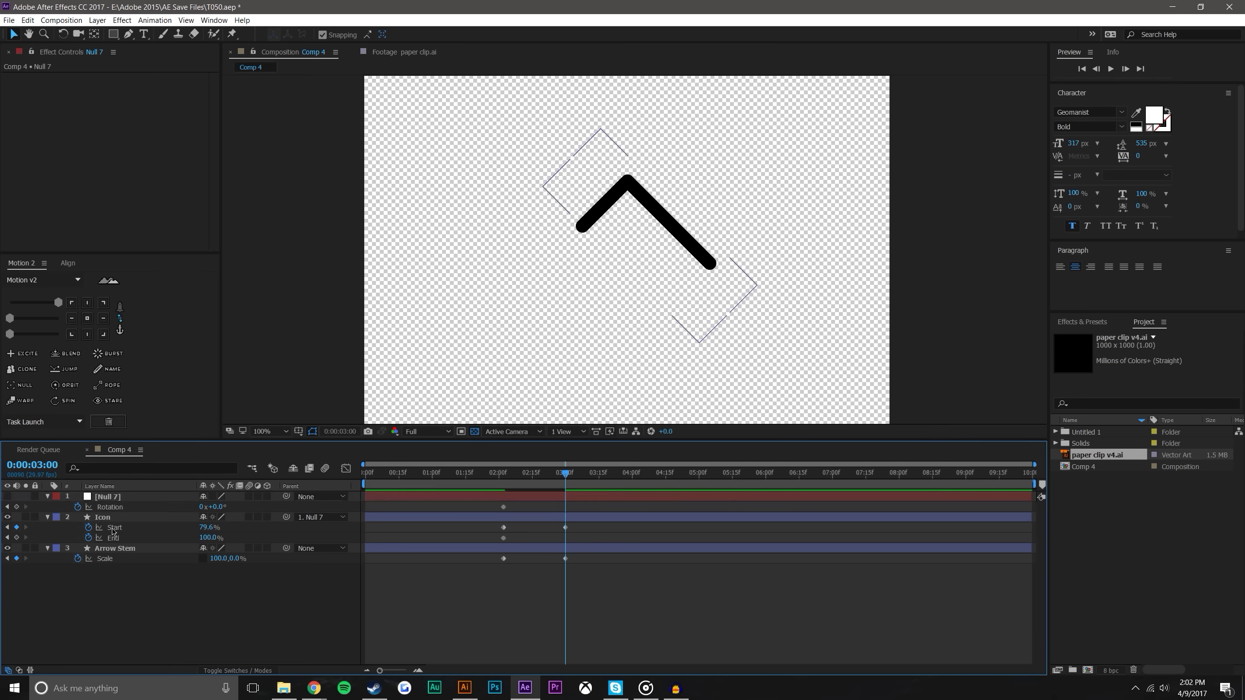
Make the Icon layer 3D and set its Orientation X to 188°
{"action": "left_click", "coordinate": [124, 520]}
{"action": "left_click", "coordinate": [268, 517]}
{"action": "key", "text": "r"}
{"action": "left_click_drag", "start_coordinate": [205, 527], "coordinate": [313, 518]}
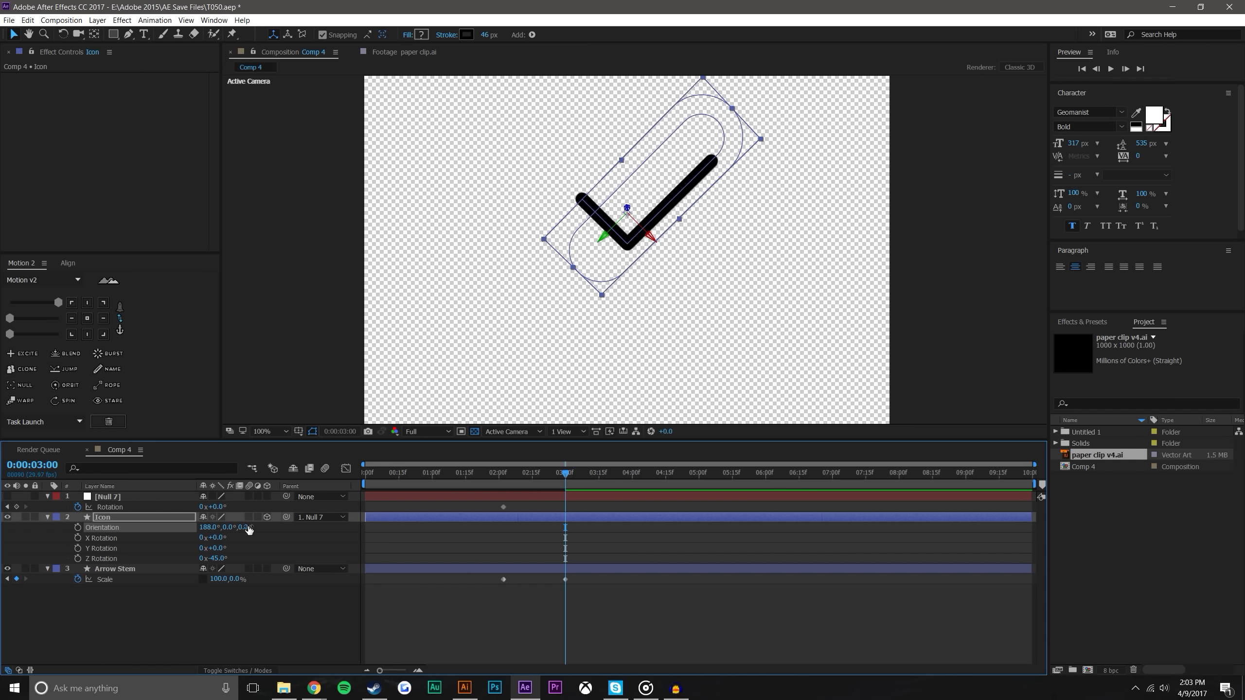
Try rotating the Icon's Z orientation, then undo it and return to about 1:28
{"action": "left_click_drag", "start_coordinate": [246, 527], "coordinate": [374, 520]}
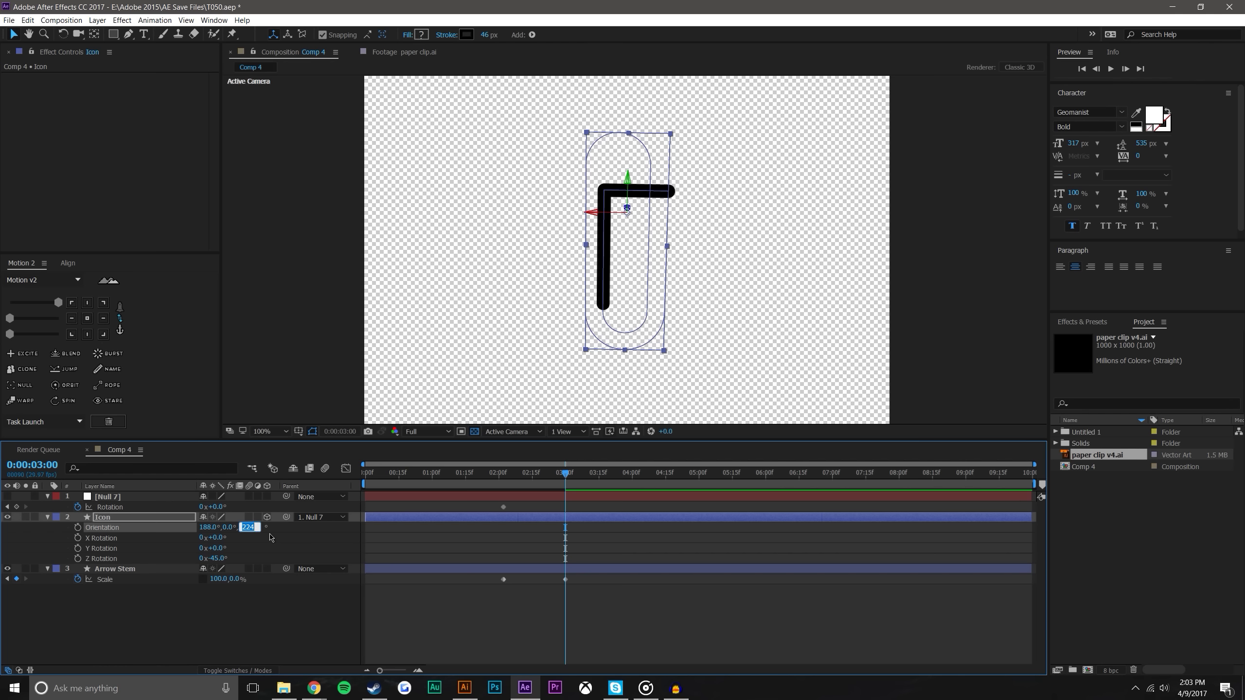
{"action": "left_click", "coordinate": [489, 474]}
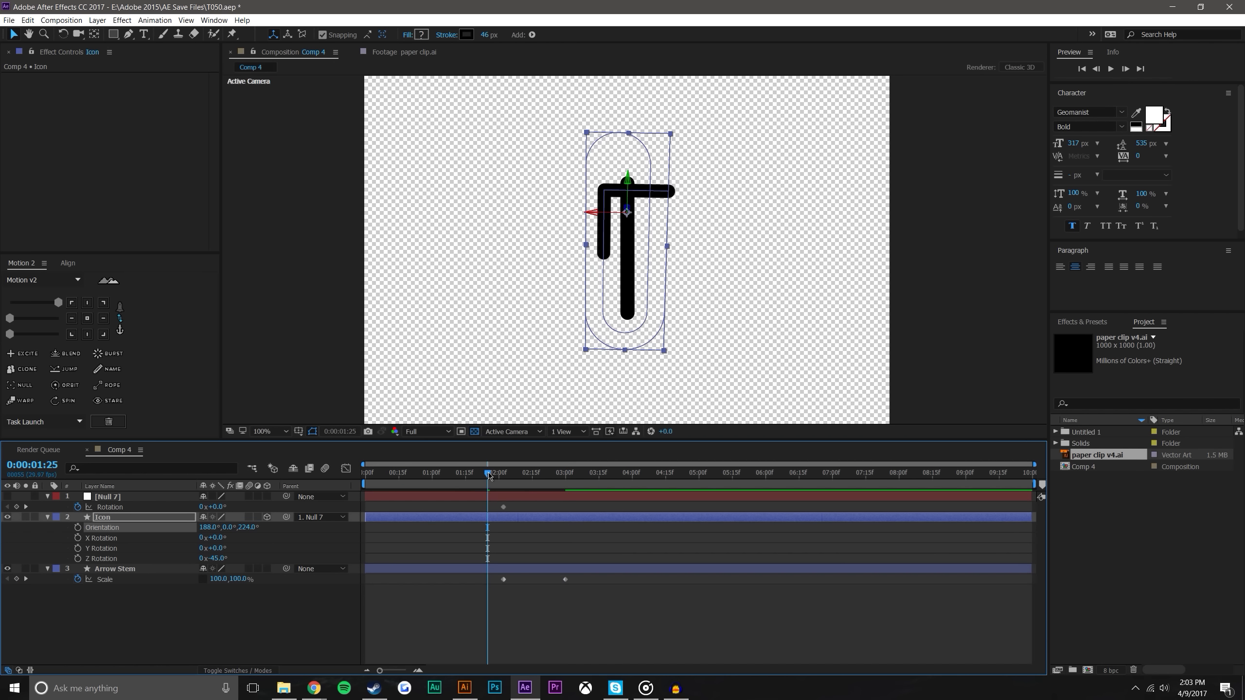
{"action": "left_click", "coordinate": [207, 644]}
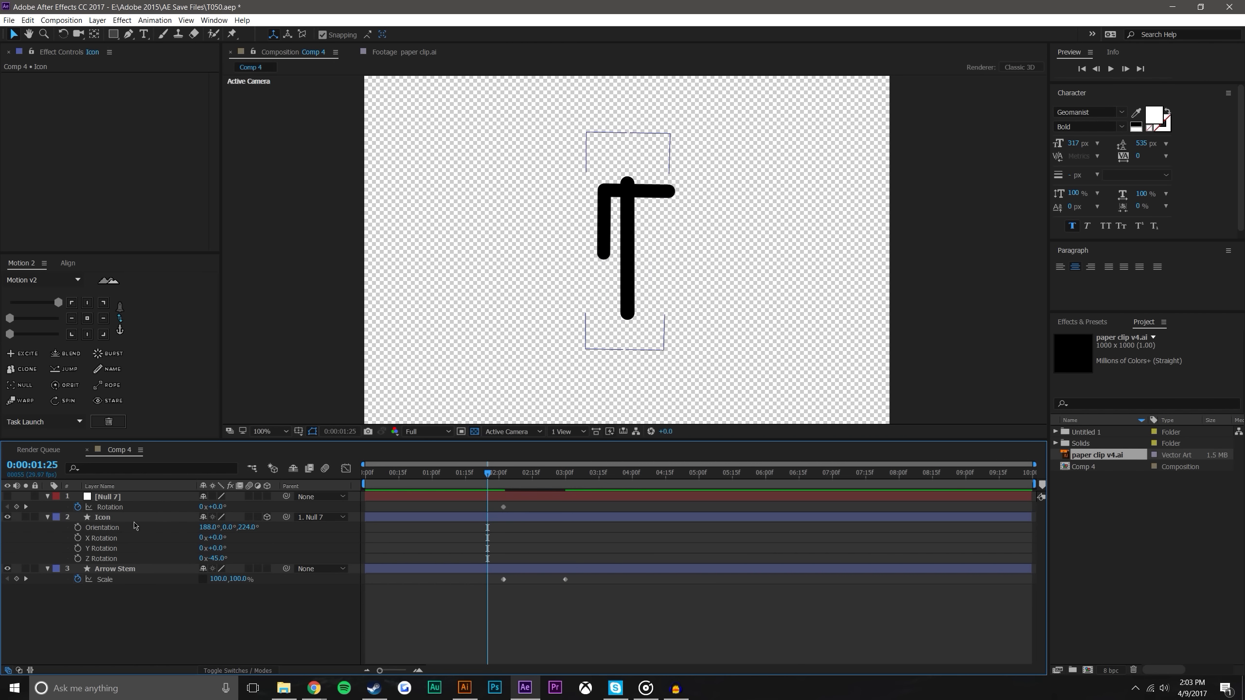
{"action": "key", "text": "ctrl+z"}
{"action": "key", "text": "ctrl+z"}
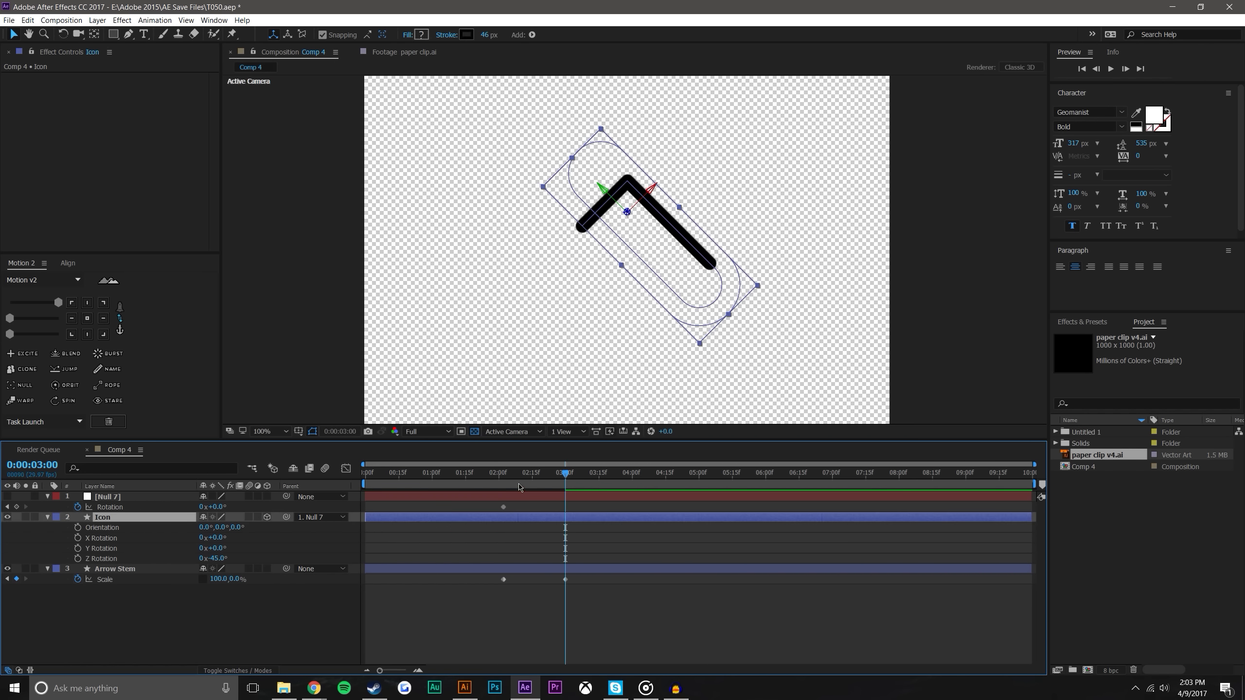
{"action": "left_click", "coordinate": [495, 473]}
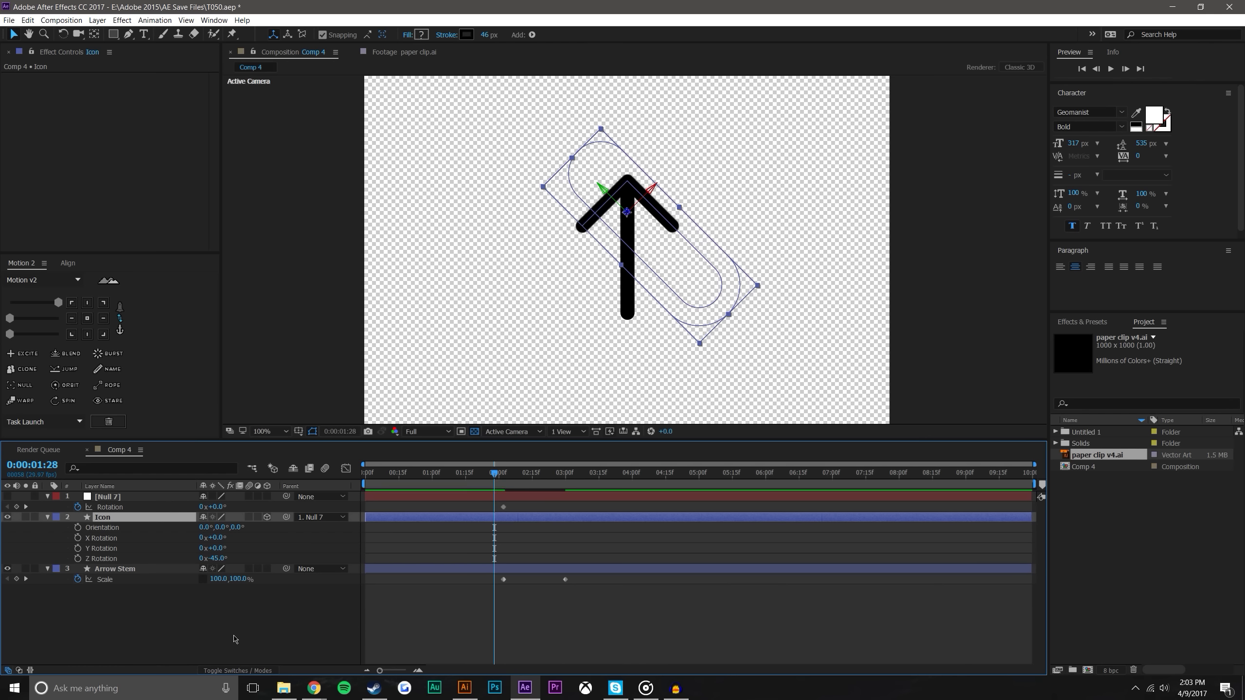
Set the Icon layer's Orientation Z to 180° and Orientation X to 180°
{"action": "left_click_drag", "start_coordinate": [235, 530], "coordinate": [318, 530]}
{"action": "left_click", "coordinate": [243, 528]}
{"action": "type", "text": "180"}
{"action": "key", "text": "Return"}
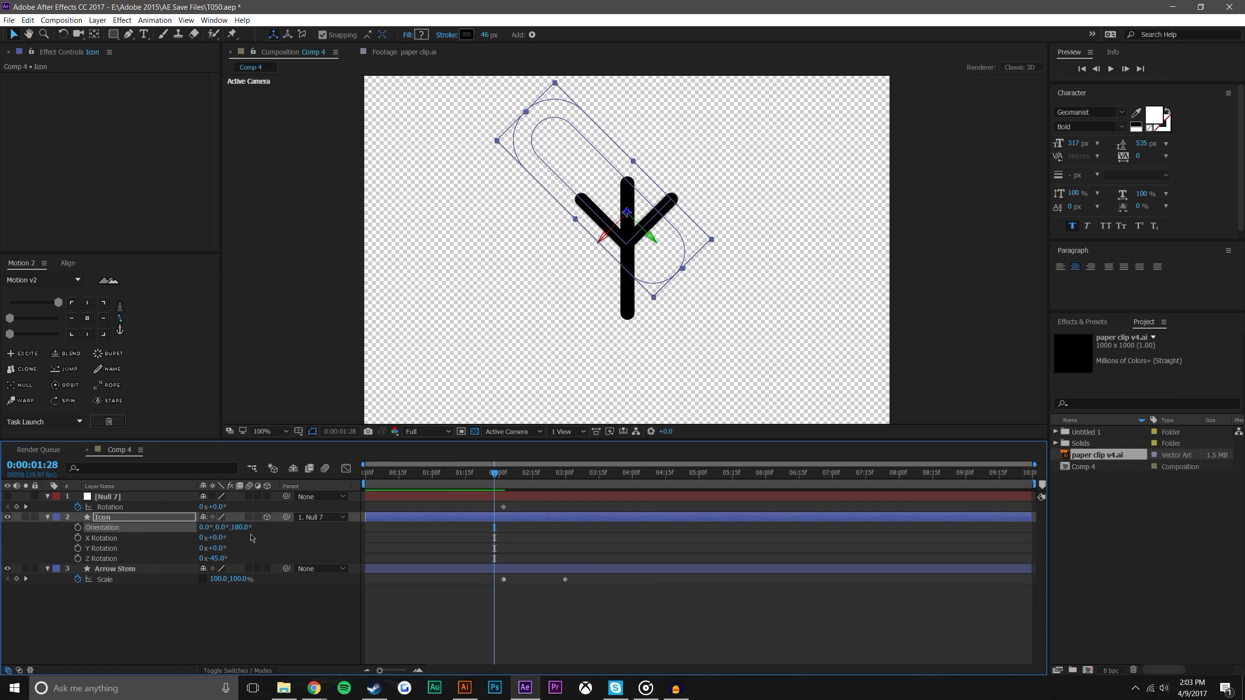
{"action": "left_click_drag", "start_coordinate": [222, 526], "coordinate": [271, 512]}
{"action": "left_click", "coordinate": [205, 528]}
{"action": "type", "text": "180"}
{"action": "key", "text": "Return"}
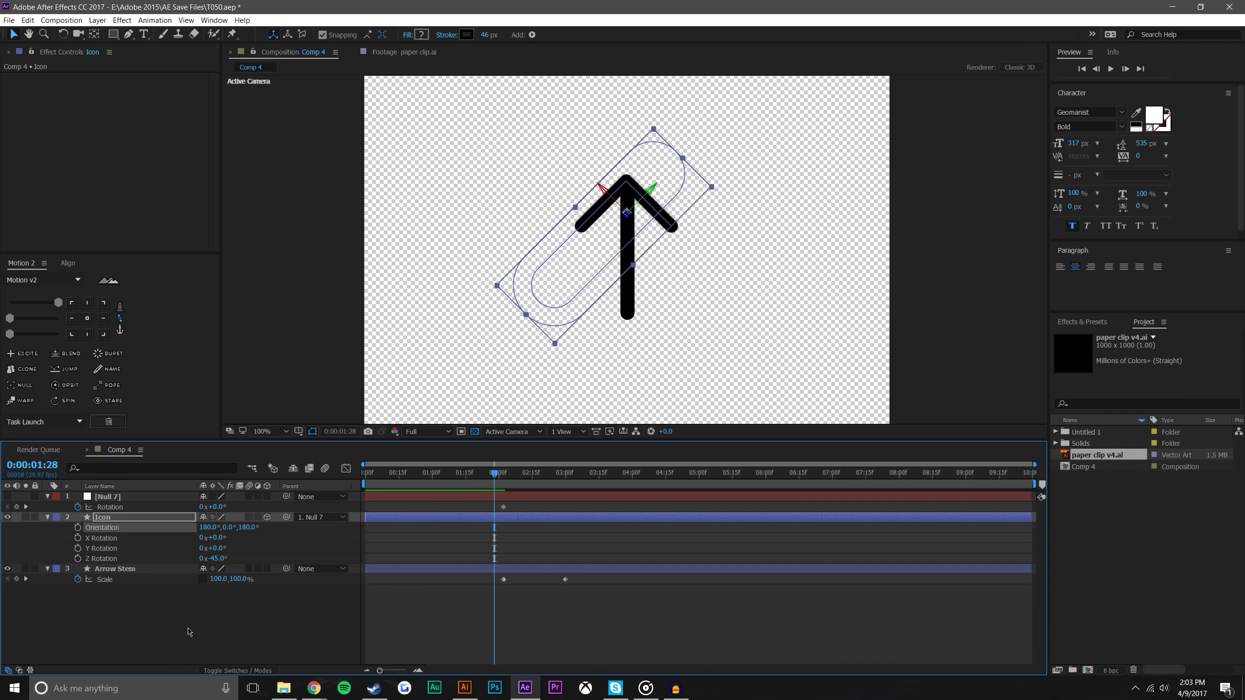
Scrub past 3 s and return to the 3-second keyframe to confirm the upright chevron
{"action": "left_click", "coordinate": [605, 628]}
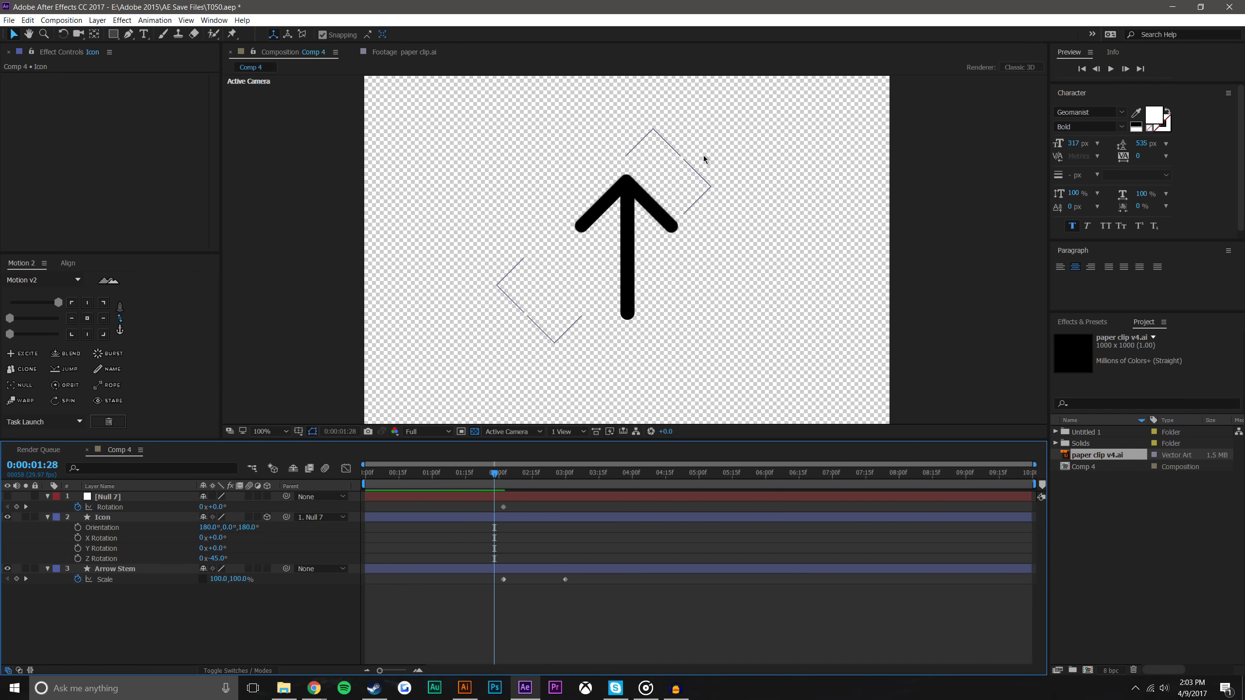
{"action": "left_click", "coordinate": [101, 519]}
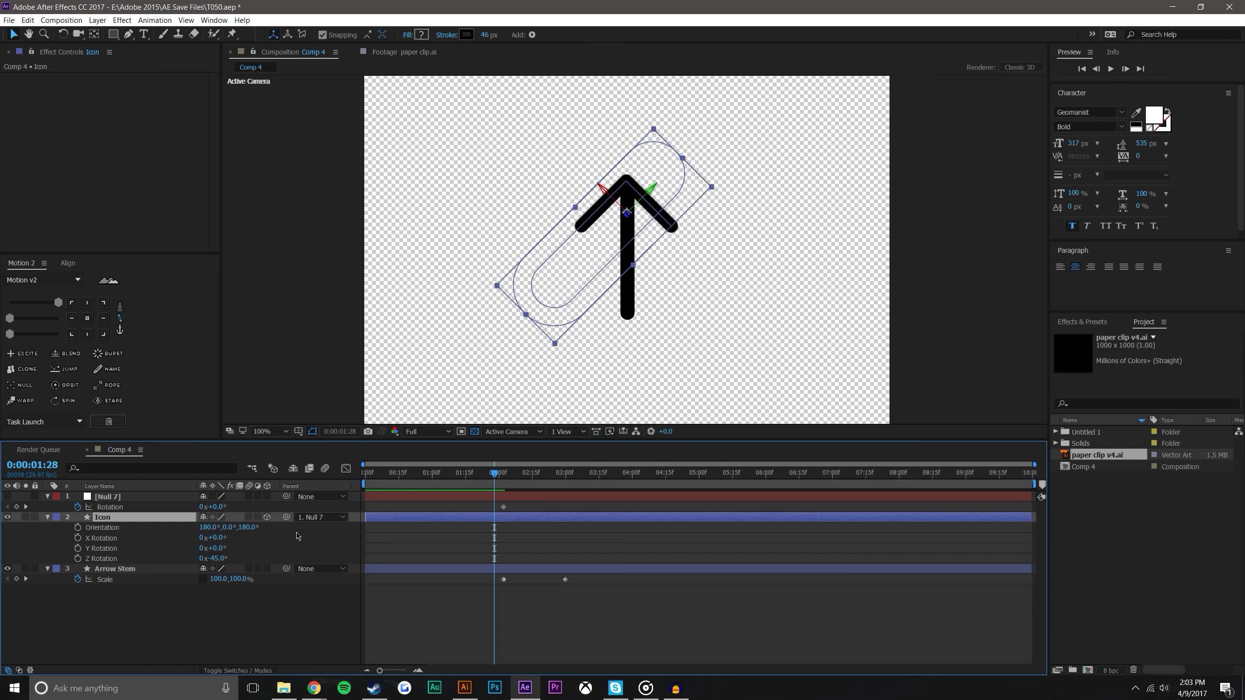
{"action": "left_click", "coordinate": [225, 622]}
{"action": "left_click_drag", "start_coordinate": [495, 473], "coordinate": [590, 478]}
{"action": "key", "text": "j"}
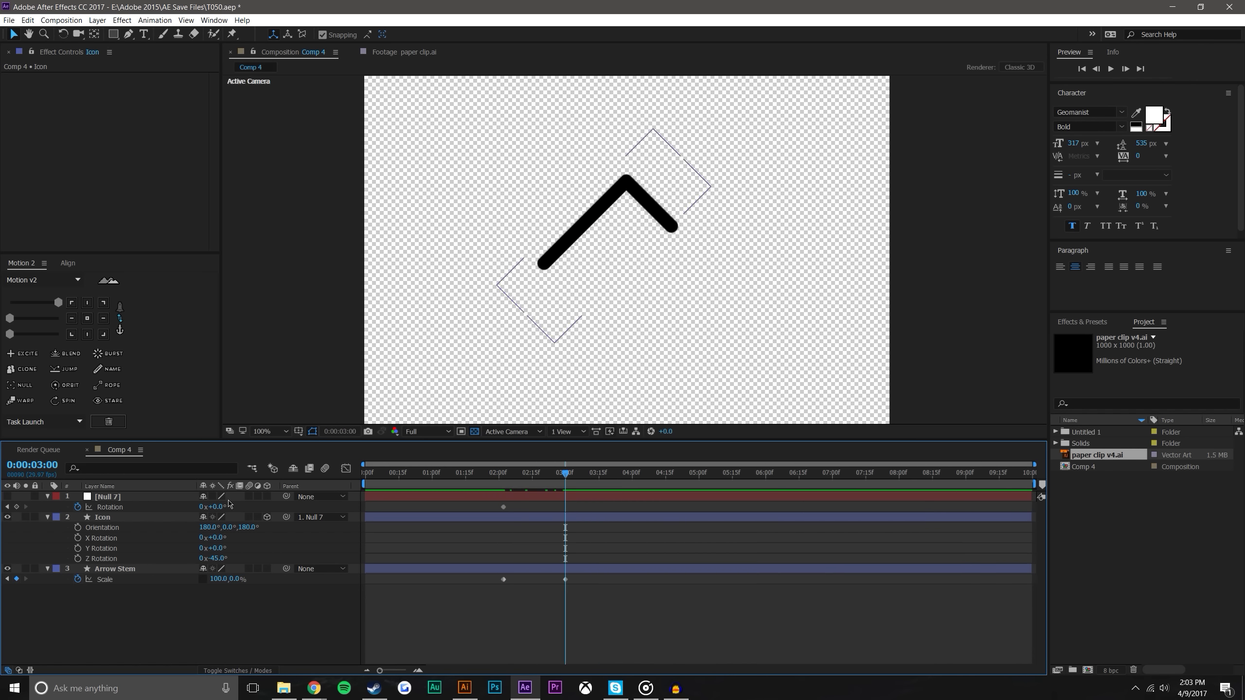
Keyframe Null 7's Rotation to -180° at 3 s and preview the arrow turning
{"action": "left_click", "coordinate": [112, 519]}
{"action": "key", "text": "u"}
{"action": "left_click_drag", "start_coordinate": [215, 508], "coordinate": [131, 516]}
{"action": "left_click", "coordinate": [227, 507]}
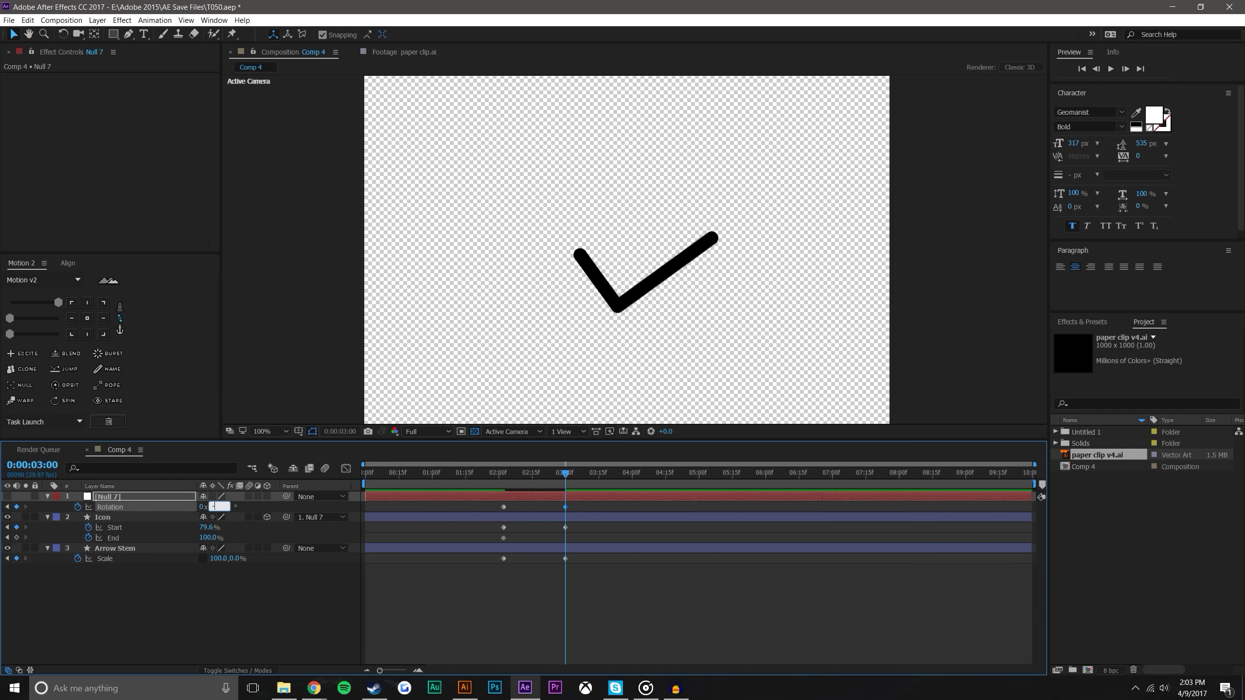
{"action": "key", "text": "Return"}
{"action": "key", "text": "F2"}
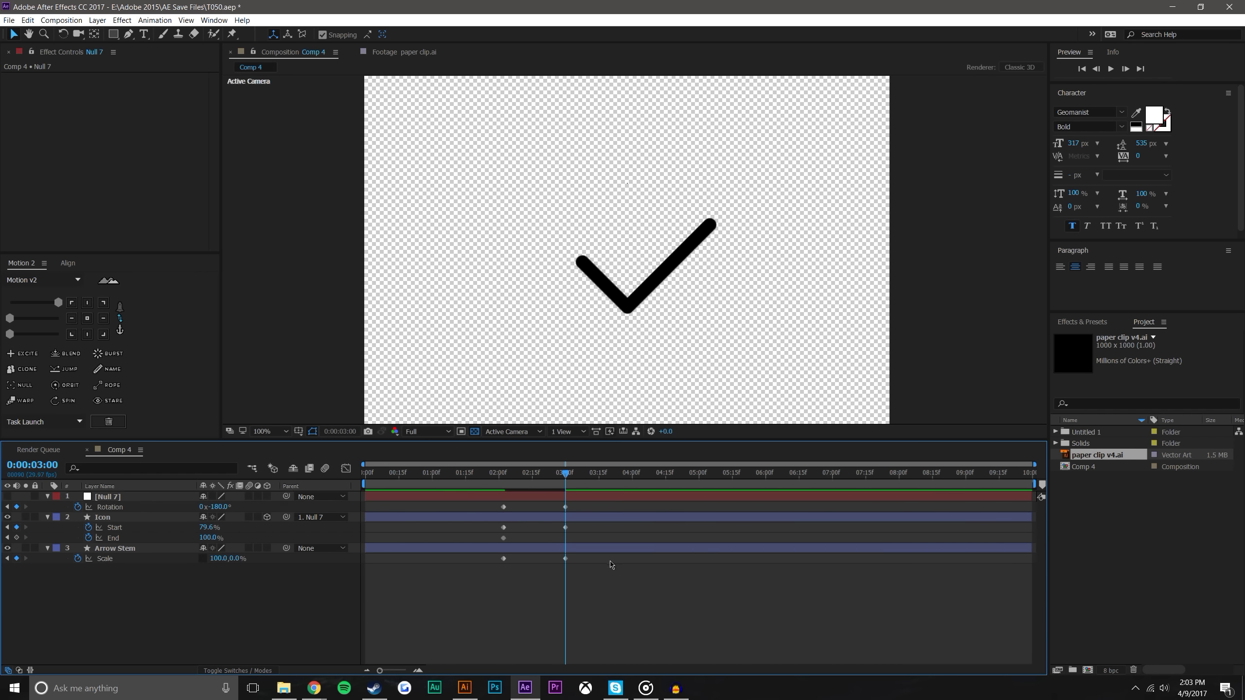
{"action": "left_click", "coordinate": [509, 474]}
{"action": "left_click_drag", "start_coordinate": [511, 479], "coordinate": [476, 478]}
Parent Arrow Stem to the Icon layer and preview the arrow becoming a checkmark
{"action": "left_click", "coordinate": [115, 548]}
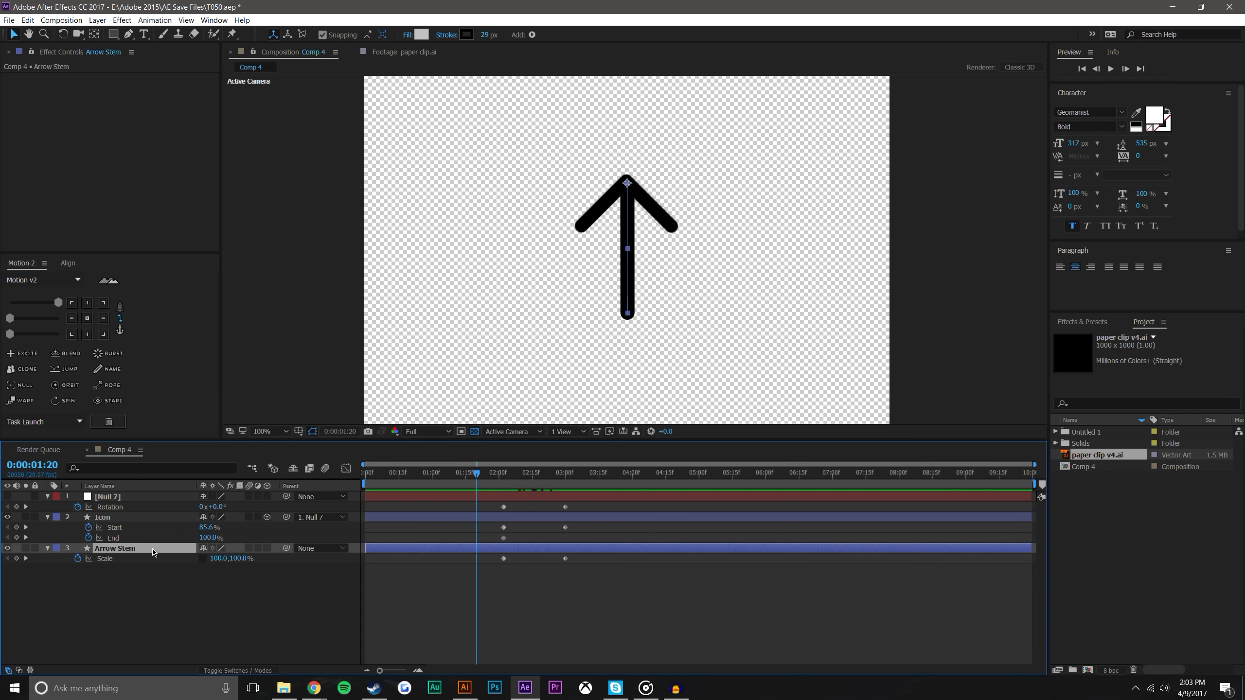
{"action": "left_click_drag", "start_coordinate": [223, 544], "coordinate": [100, 518]}
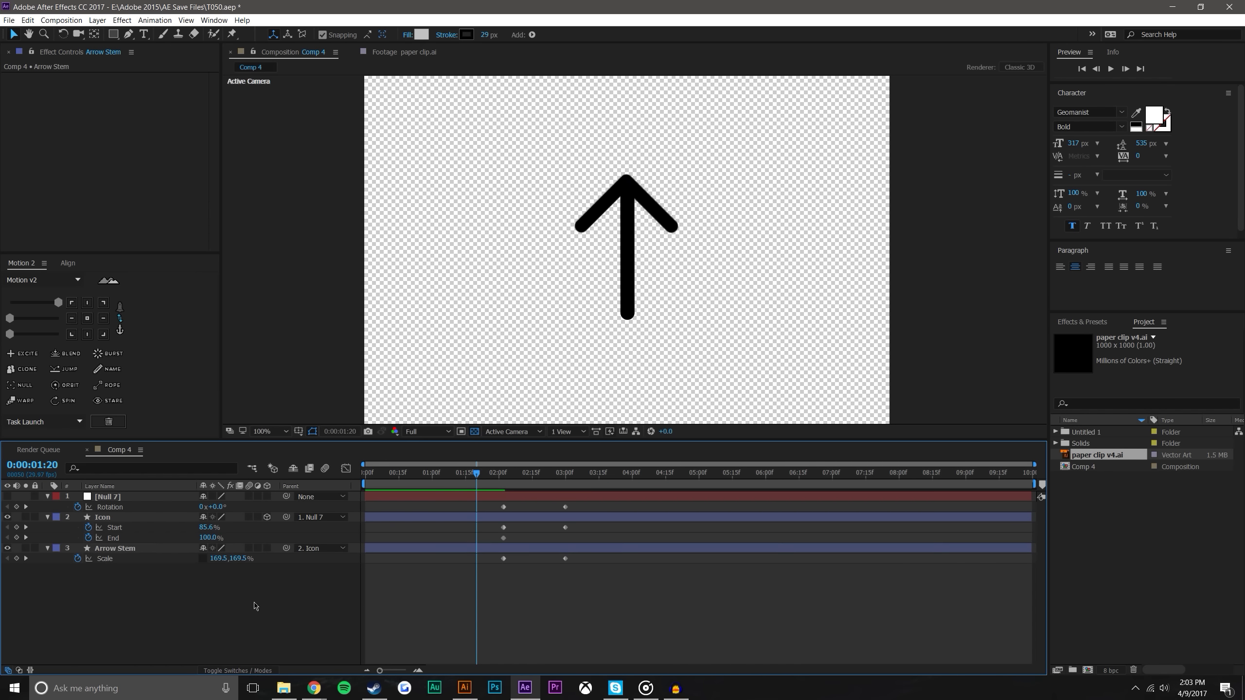
{"action": "left_click", "coordinate": [493, 473]}
{"action": "left_click_drag", "start_coordinate": [495, 475], "coordinate": [588, 471]}
Show the proportional grid and set a starting Position keyframe on Null 7
{"action": "left_click", "coordinate": [301, 431]}
{"action": "left_click", "coordinate": [335, 456]}
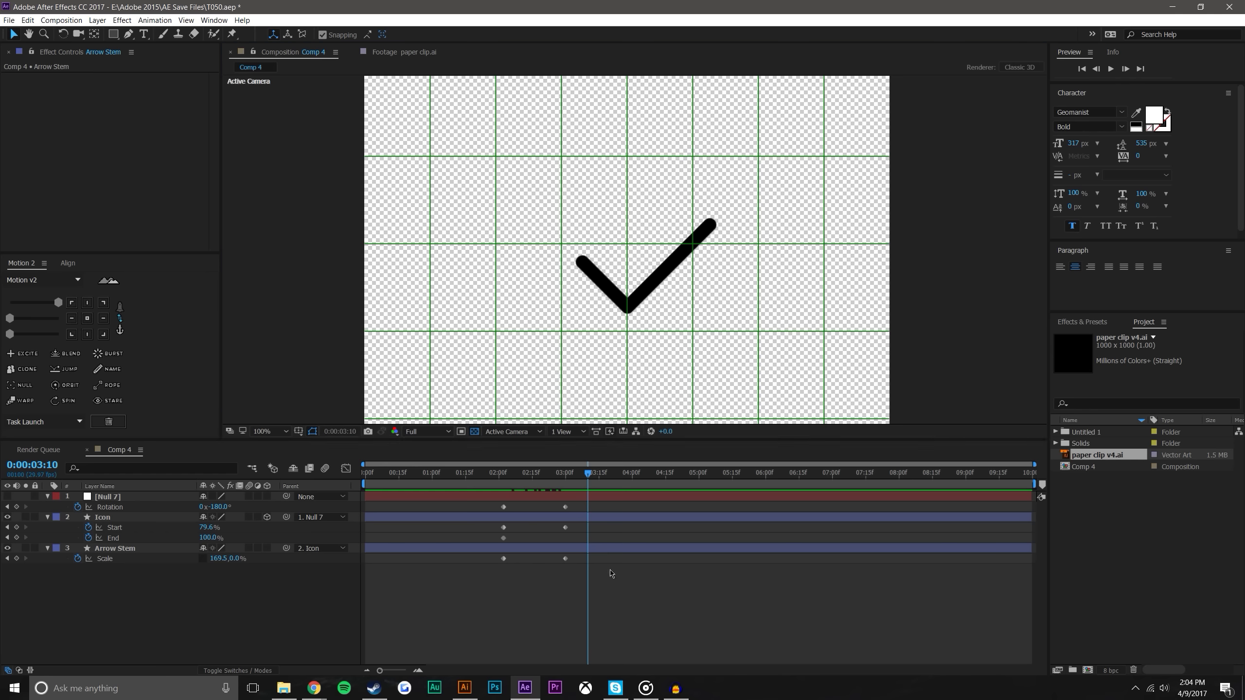
{"action": "mouse_move", "coordinate": [503, 472]}
{"action": "left_mouse_down"}
{"action": "mouse_move", "coordinate": [566, 472]}
{"action": "mouse_move", "coordinate": [499, 470]}
{"action": "mouse_move", "coordinate": [509, 462]}
{"action": "mouse_move", "coordinate": [578, 463]}
{"action": "mouse_move", "coordinate": [503, 463]}
{"action": "left_mouse_up"}
{"action": "left_click", "coordinate": [133, 497]}
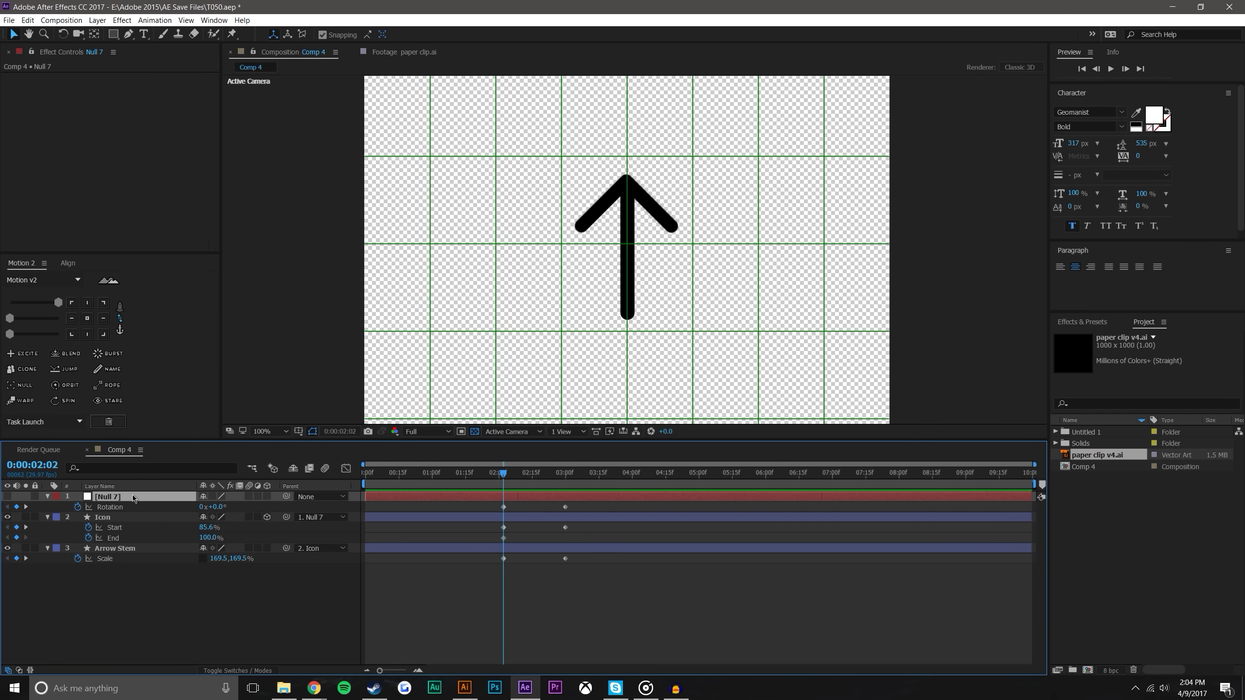
{"action": "key", "text": "p"}
{"action": "left_click", "coordinate": [77, 509]}
{"action": "key", "text": "u"}
{"action": "key", "text": "u"}
At 3 s, move Null 7 up and left to 500, 517 using the grids, then preview
{"action": "left_click_drag", "start_coordinate": [503, 474], "coordinate": [580, 478]}
{"action": "key", "text": "j"}
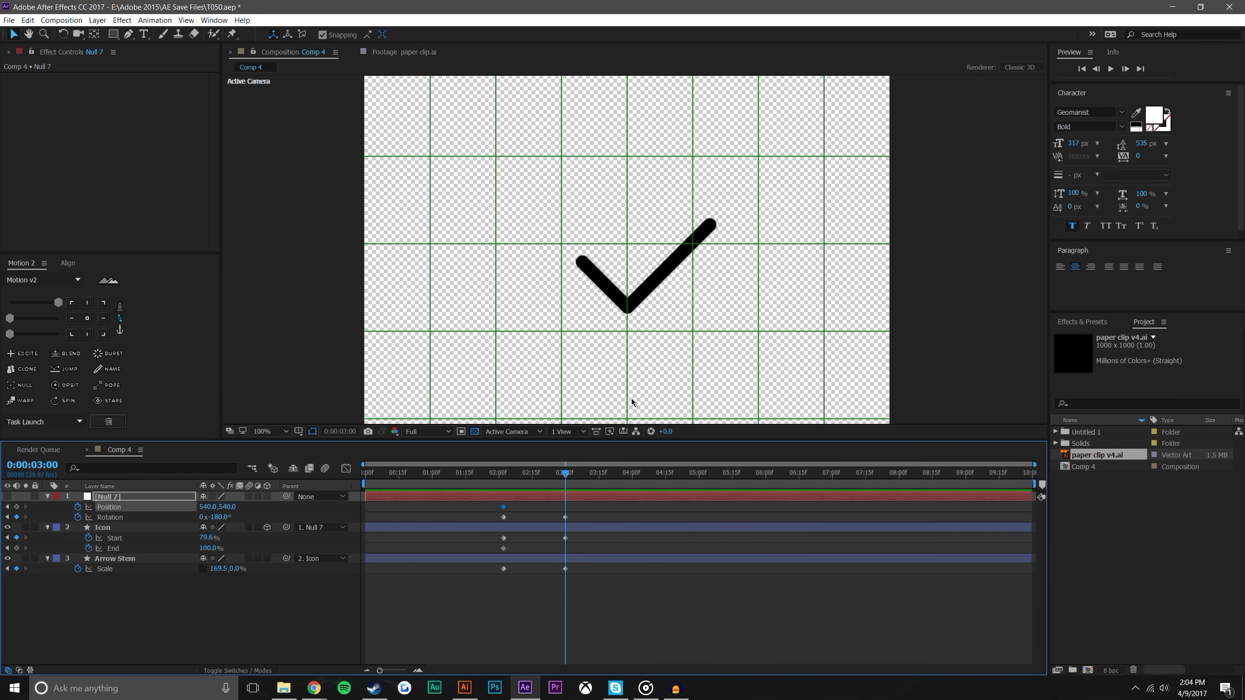
{"action": "left_click", "coordinate": [135, 497]}
{"action": "left_click_drag", "start_coordinate": [631, 247], "coordinate": [609, 241]}
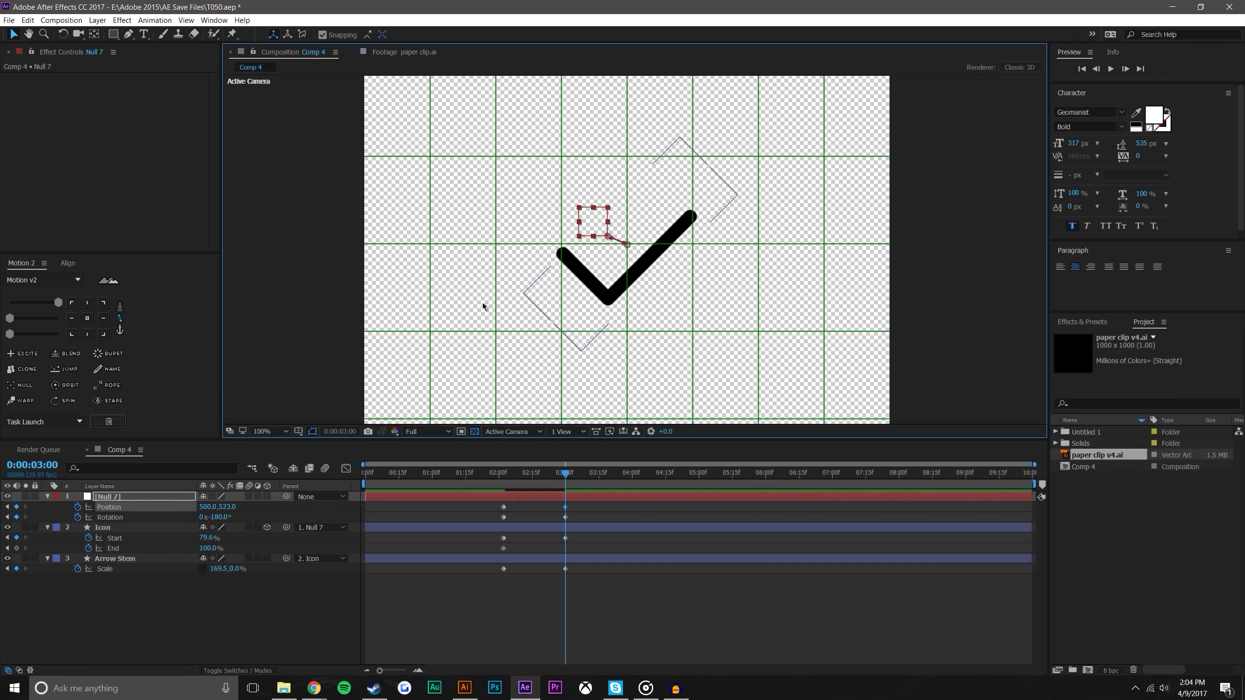
{"action": "left_click", "coordinate": [298, 431]}
{"action": "left_click", "coordinate": [316, 461]}
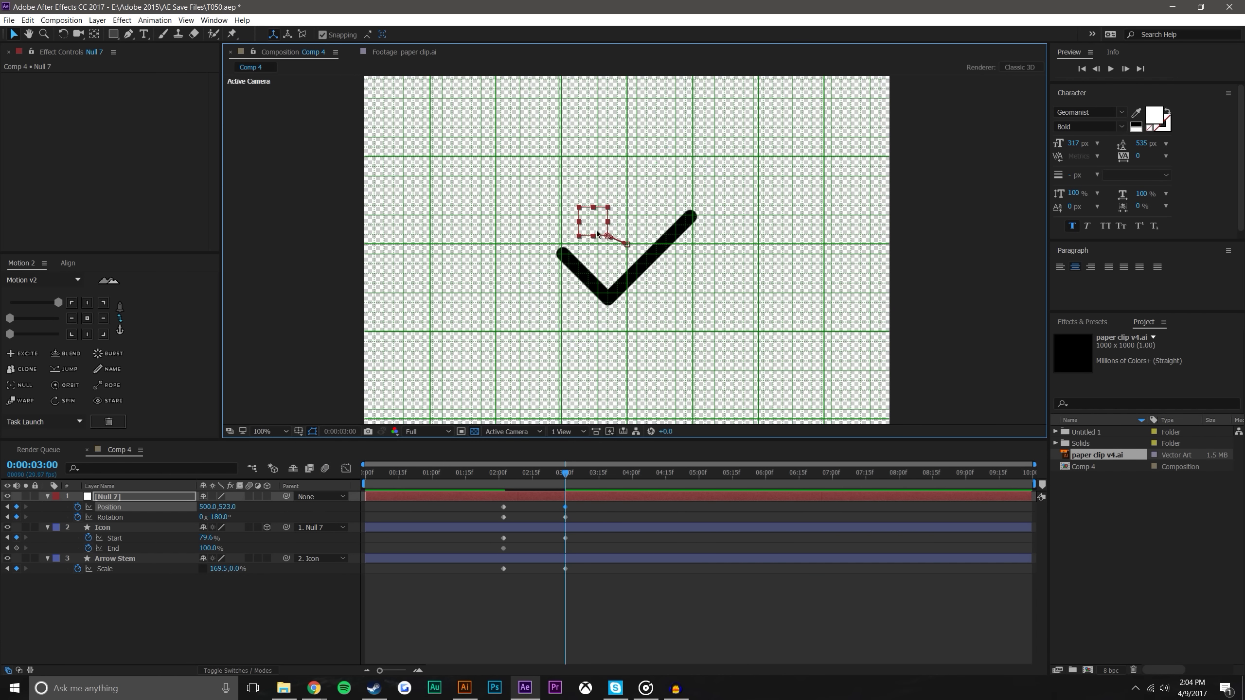
{"action": "left_click_drag", "start_coordinate": [609, 237], "coordinate": [608, 235]}
{"action": "left_click", "coordinate": [627, 518]}
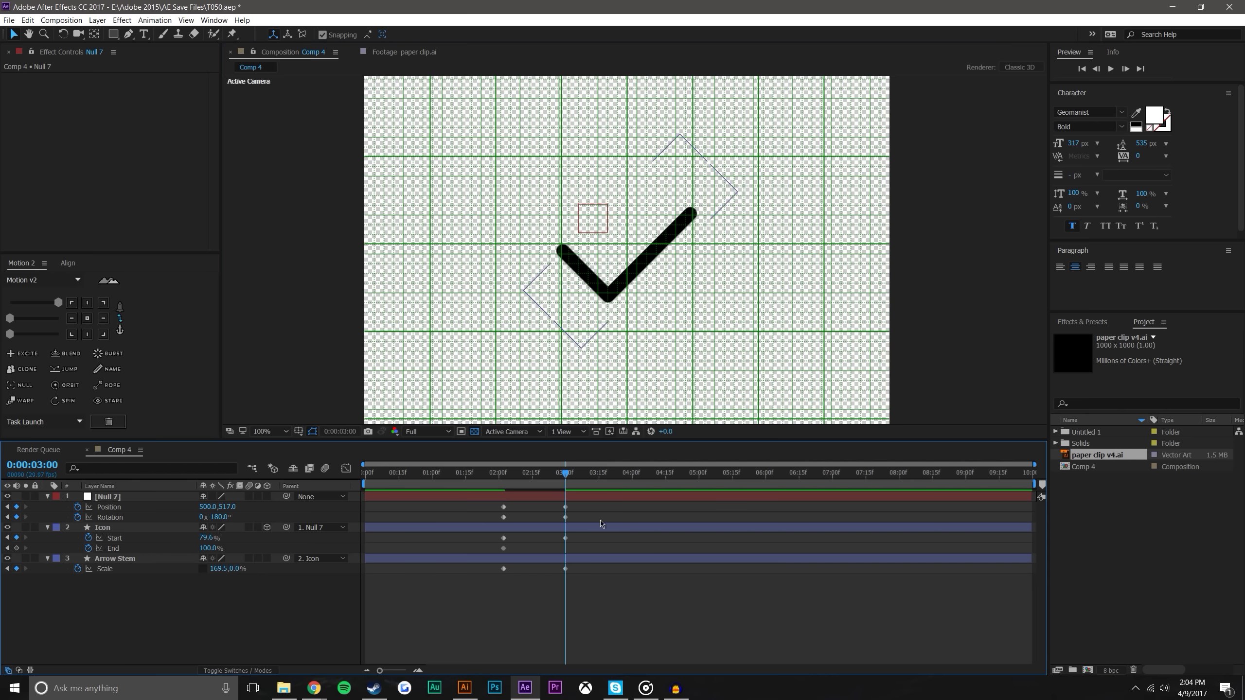
{"action": "left_click_drag", "start_coordinate": [503, 475], "coordinate": [585, 472]}
Turn off the proportional grid and the fine grid
{"action": "left_click", "coordinate": [299, 432]}
{"action": "left_click", "coordinate": [328, 457]}
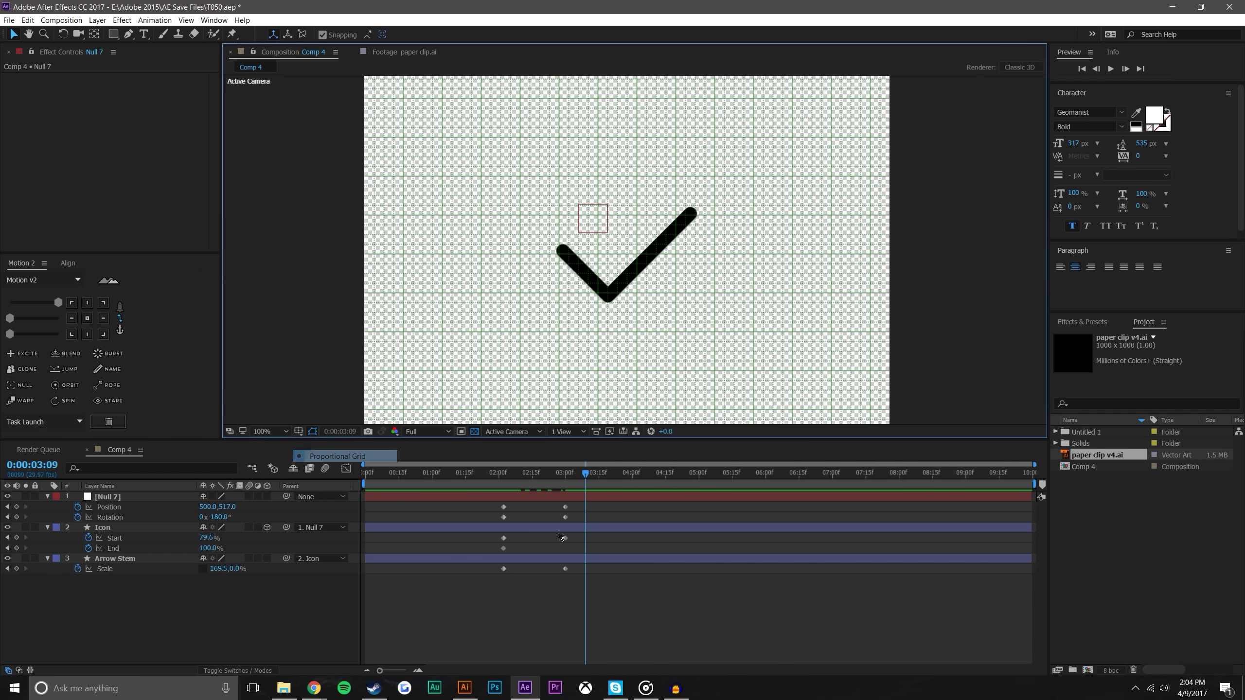
{"action": "left_click", "coordinate": [298, 432]}
{"action": "left_click", "coordinate": [321, 471]}
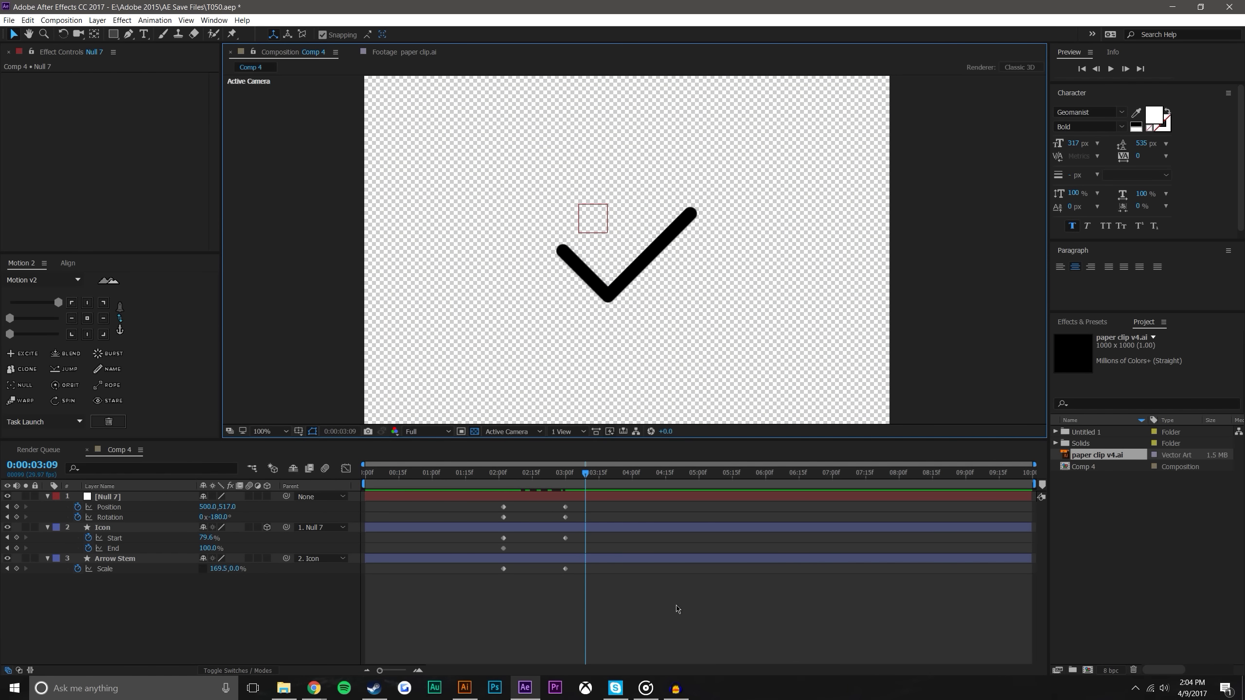
Preview the arrow animation, then add keyframes at 4:15 for all five properties
{"action": "left_click_drag", "start_coordinate": [496, 482], "coordinate": [506, 482]}
{"action": "left_click", "coordinate": [1111, 69]}
{"action": "left_click", "coordinate": [517, 474]}
{"action": "left_click_drag", "start_coordinate": [530, 474], "coordinate": [665, 476]}
{"action": "left_click_drag", "start_coordinate": [17, 508], "coordinate": [17, 569]}
{"action": "left_click", "coordinate": [800, 614]}
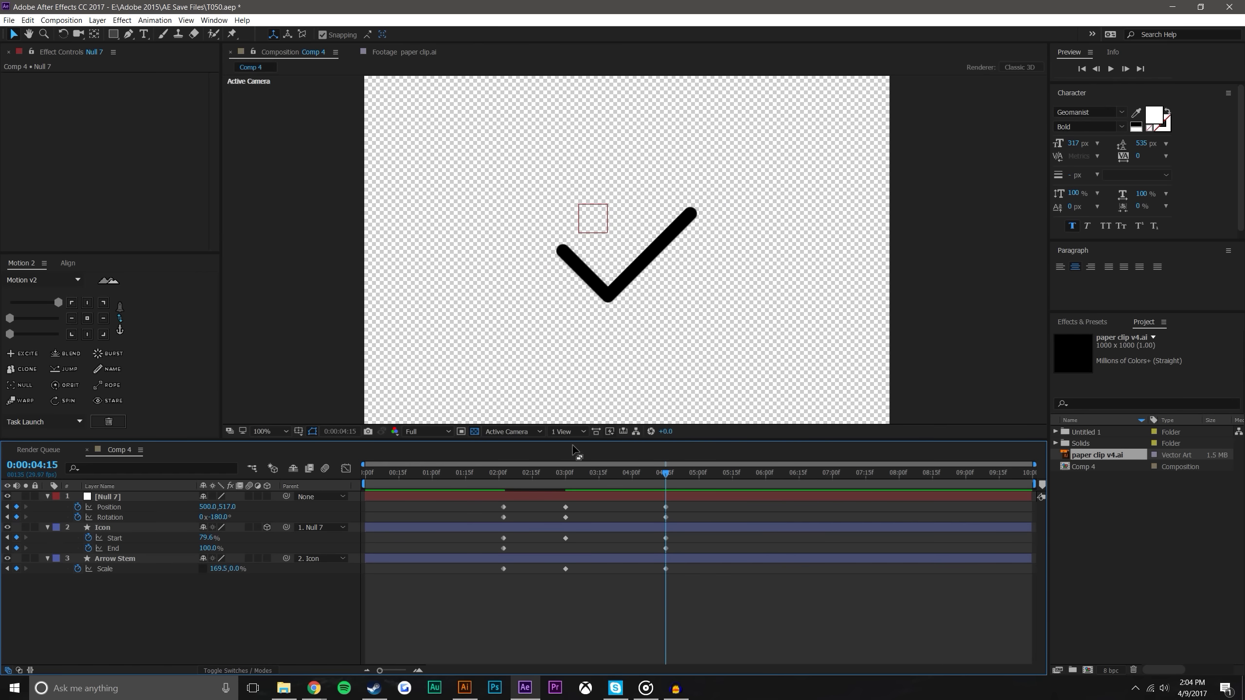
At 5:15, set the Icon's trim End to 92% and scrub to review
{"action": "left_click_drag", "start_coordinate": [664, 474], "coordinate": [732, 475]}
{"action": "left_click_drag", "start_coordinate": [207, 538], "coordinate": [195, 538]}
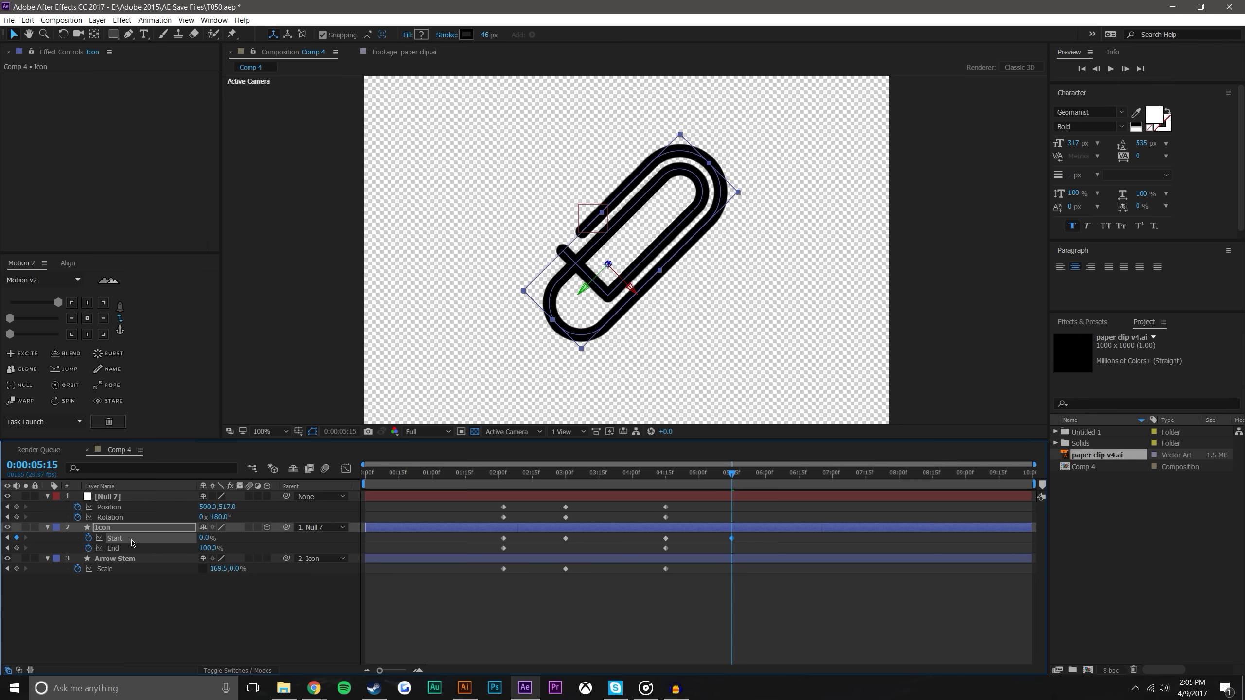
{"action": "left_click_drag", "start_coordinate": [209, 549], "coordinate": [203, 549]}
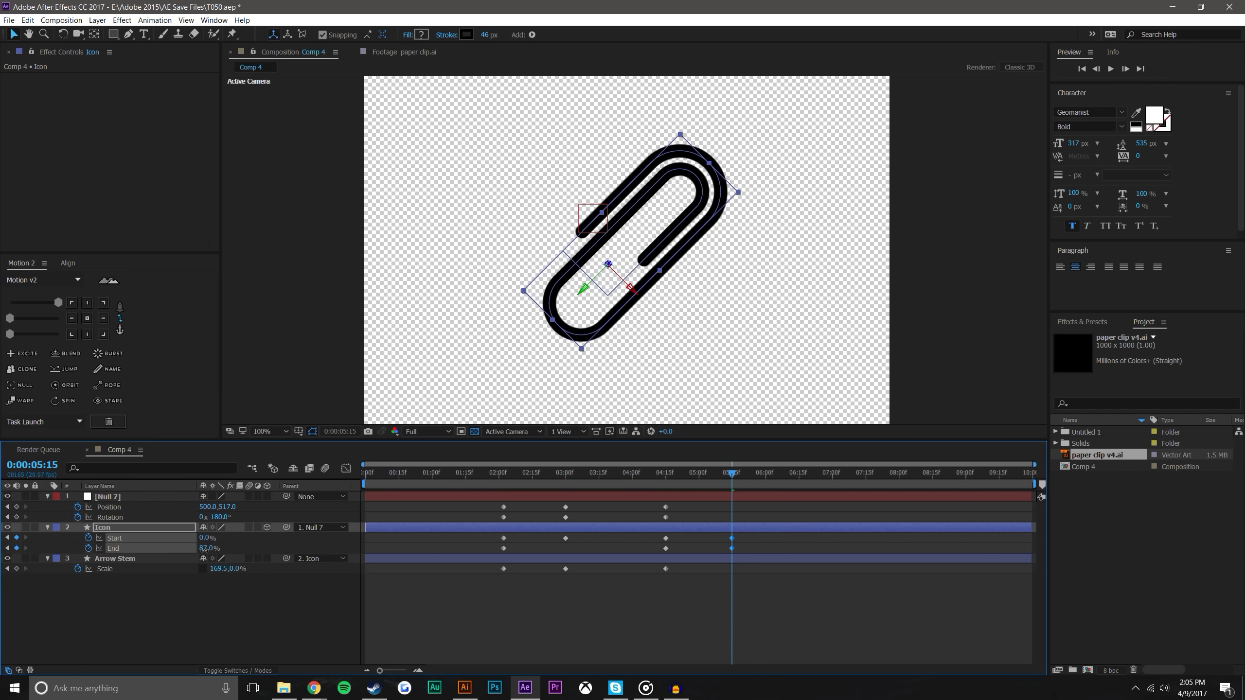
{"action": "left_click_drag", "start_coordinate": [207, 549], "coordinate": [210, 549]}
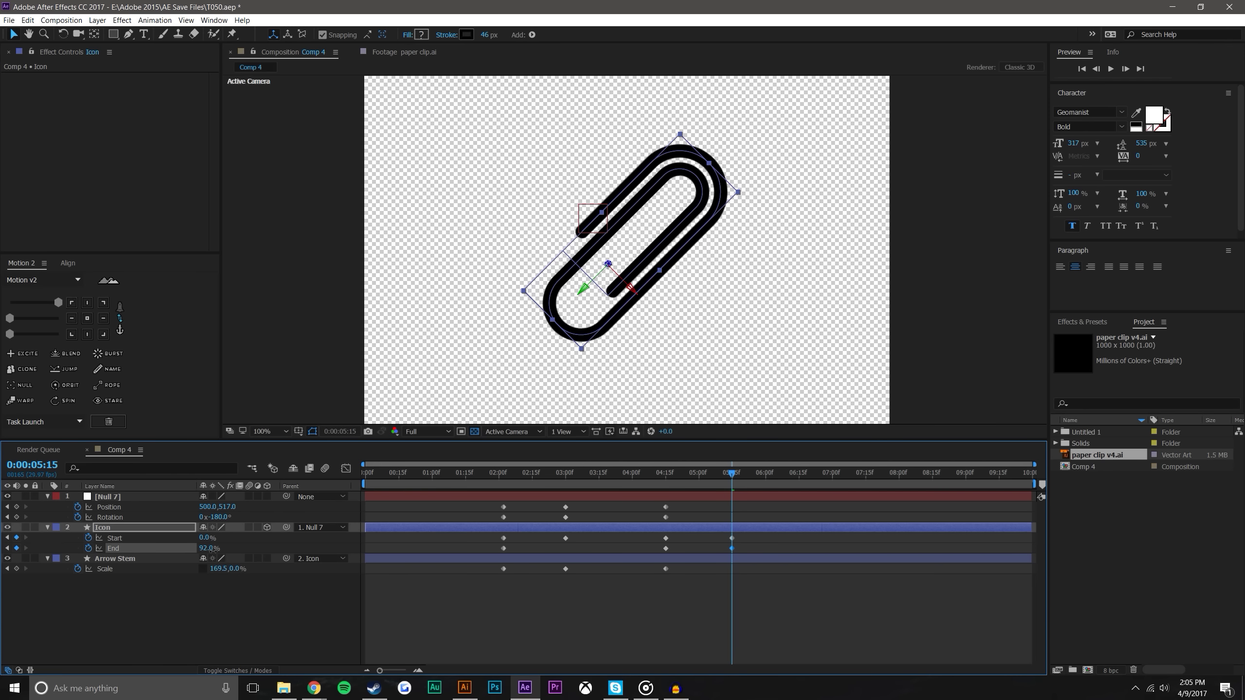
{"action": "left_click", "coordinate": [767, 610]}
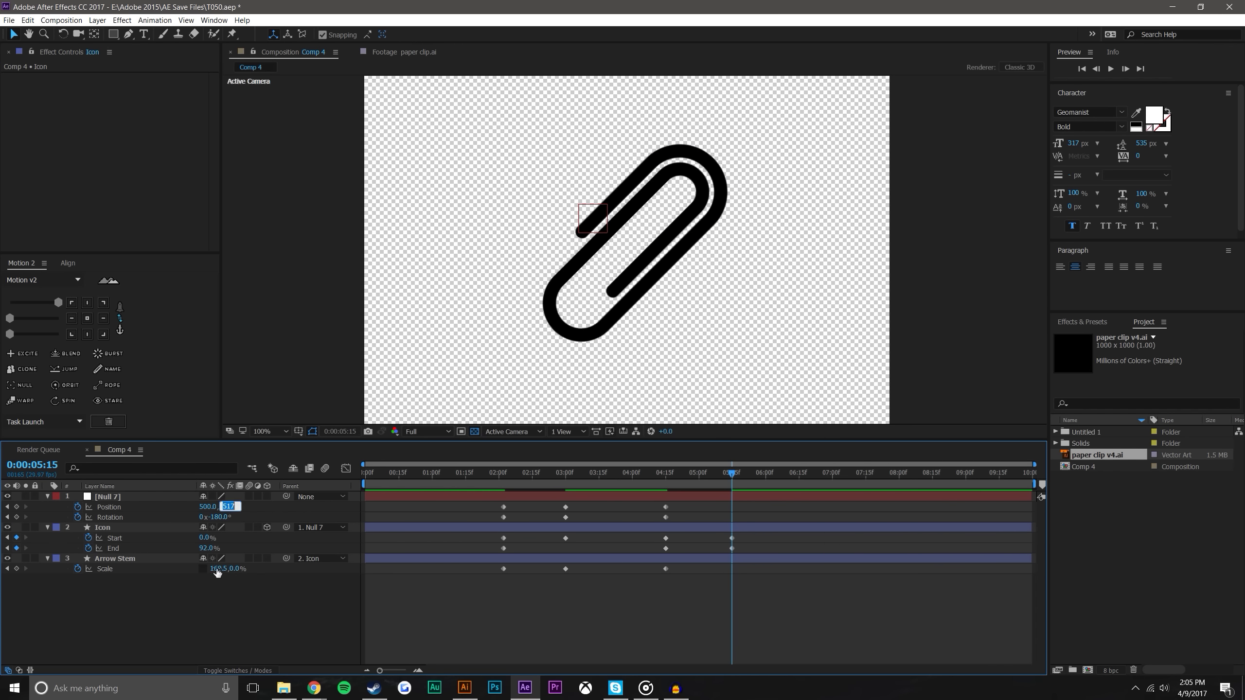
{"action": "left_click_drag", "start_coordinate": [503, 481], "coordinate": [769, 481]}
At 05:15, set Null 7's Rotation to -1x-45° so the paper clip stands upright
{"action": "key", "text": "j"}
{"action": "left_click_drag", "start_coordinate": [220, 517], "coordinate": [107, 531]}
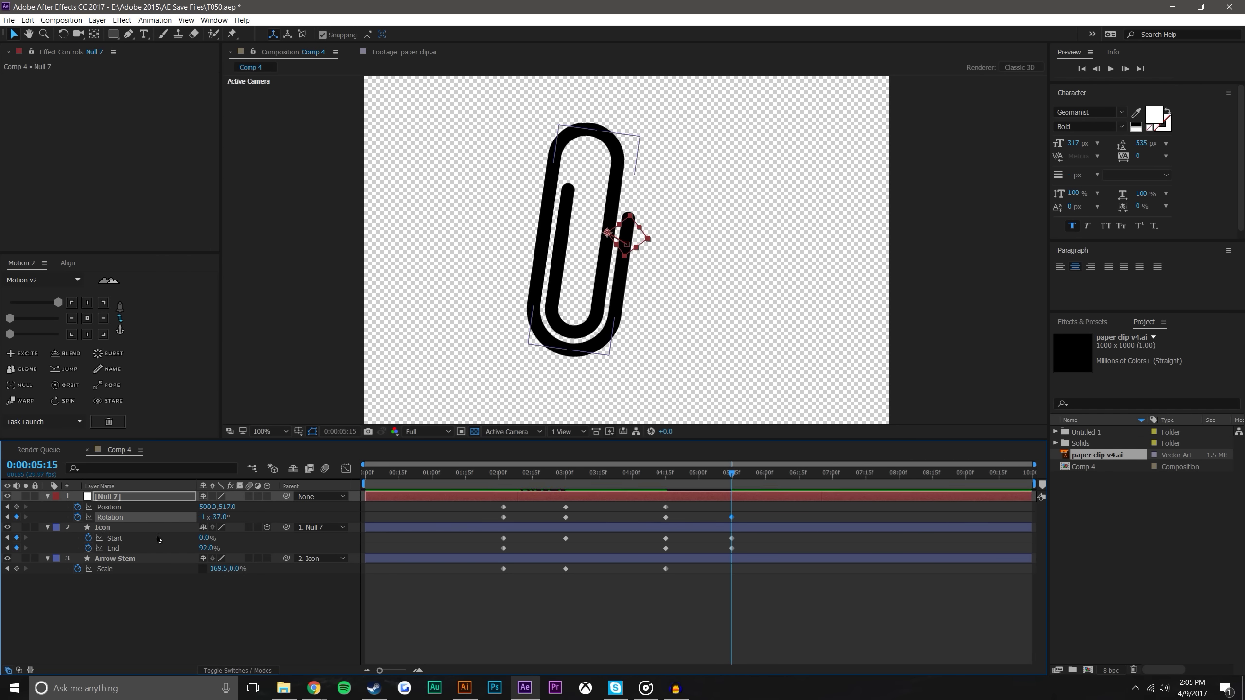
{"action": "type", "text": "0"}
{"action": "key", "text": "Return"}
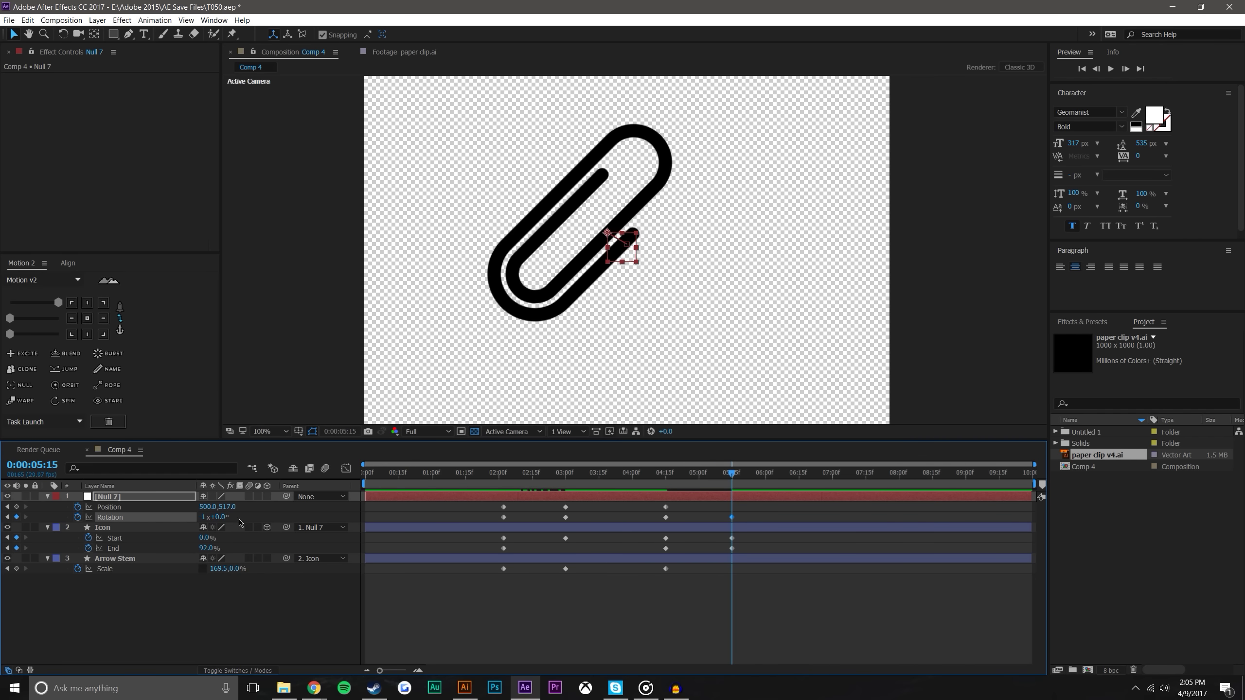
{"action": "left_click_drag", "start_coordinate": [228, 519], "coordinate": [23, 592]}
{"action": "left_click", "coordinate": [222, 517]}
{"action": "type", "text": "-45"}
{"action": "key", "text": "Return"}
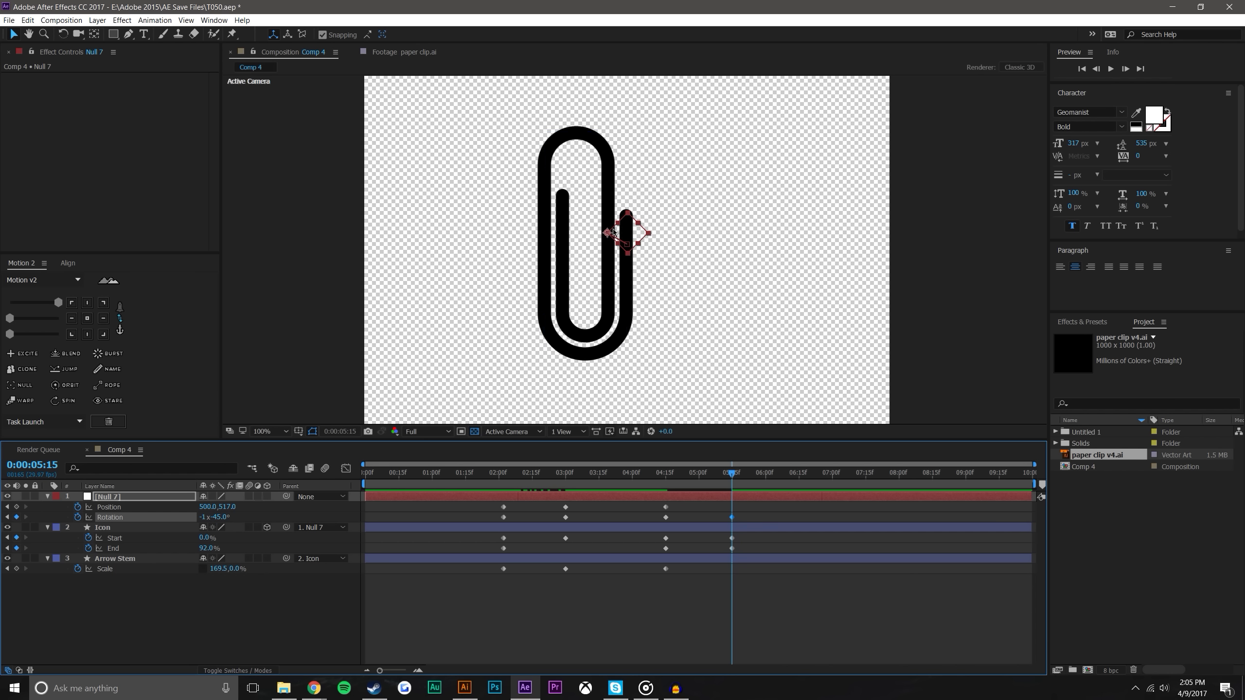
With the proportional grid on, move Null 7 right to Position X 585.3 and review
{"action": "left_click", "coordinate": [298, 432]}
{"action": "left_click", "coordinate": [318, 451]}
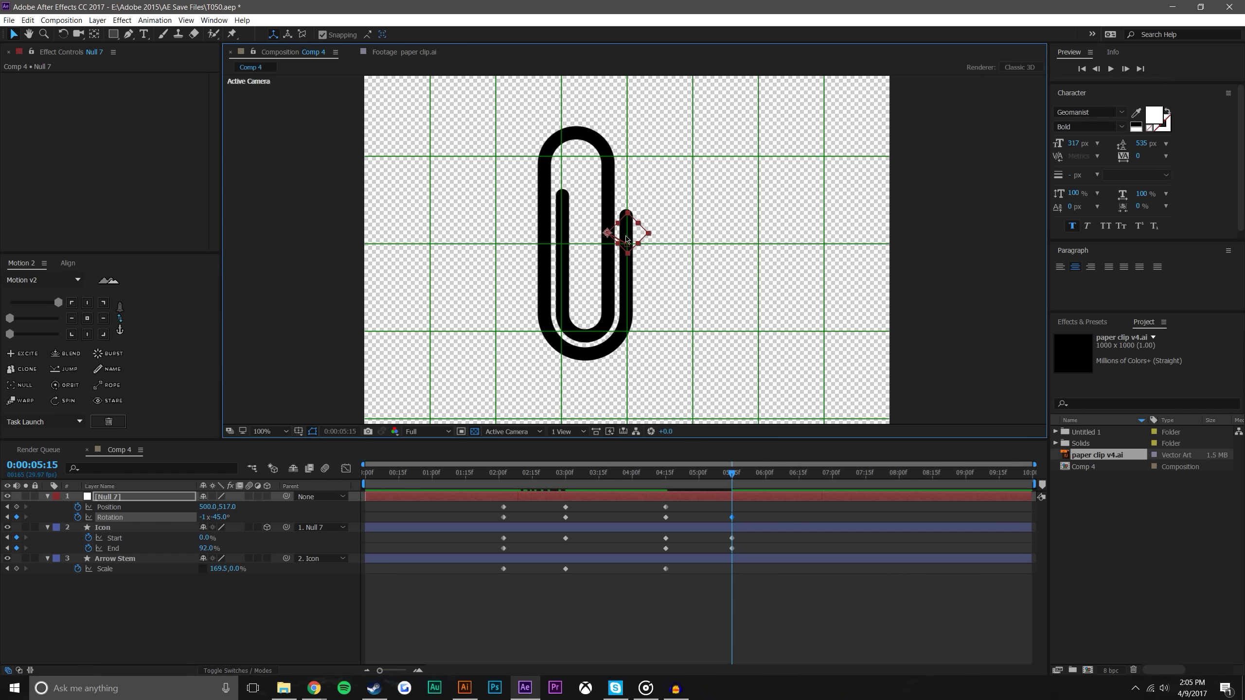
{"action": "left_click_drag", "start_coordinate": [629, 236], "coordinate": [639, 236]}
{"action": "key", "text": "ctrl+z"}
{"action": "left_click", "coordinate": [220, 600]}
{"action": "left_click_drag", "start_coordinate": [628, 233], "coordinate": [675, 233]}
{"action": "left_click_drag", "start_coordinate": [209, 507], "coordinate": [129, 516]}
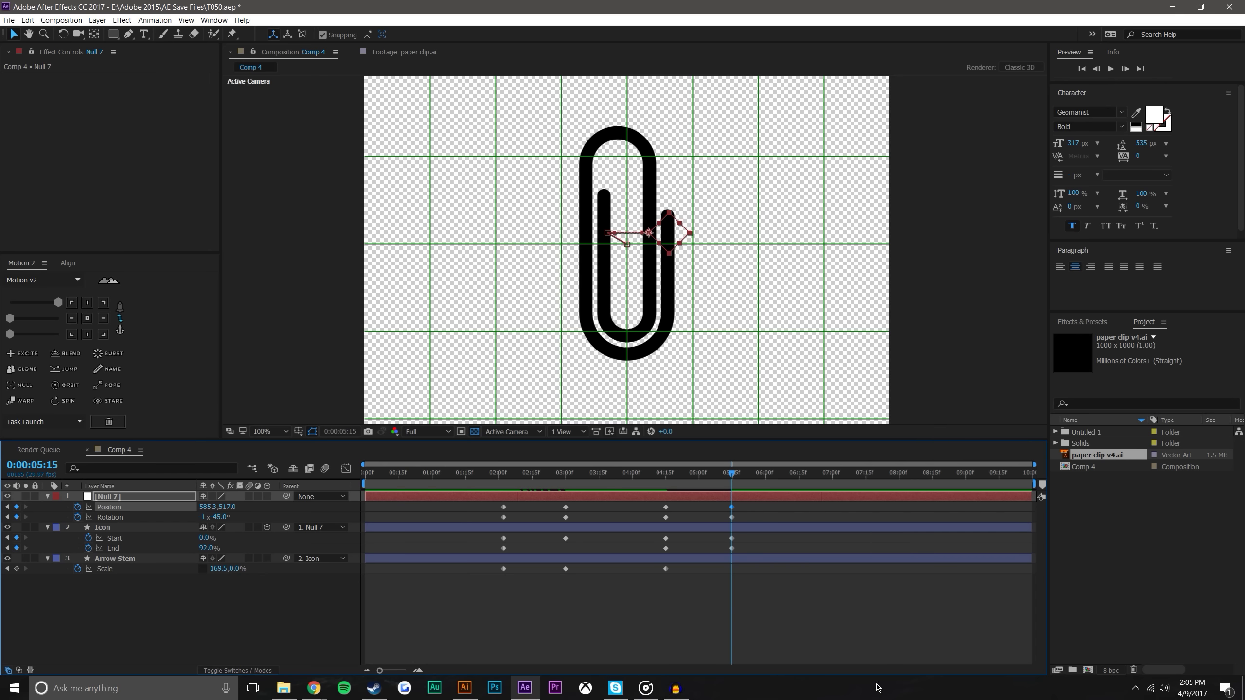
{"action": "key", "text": "F2"}
{"action": "left_click", "coordinate": [727, 473]}
{"action": "left_click_drag", "start_coordinate": [726, 472], "coordinate": [763, 466]}
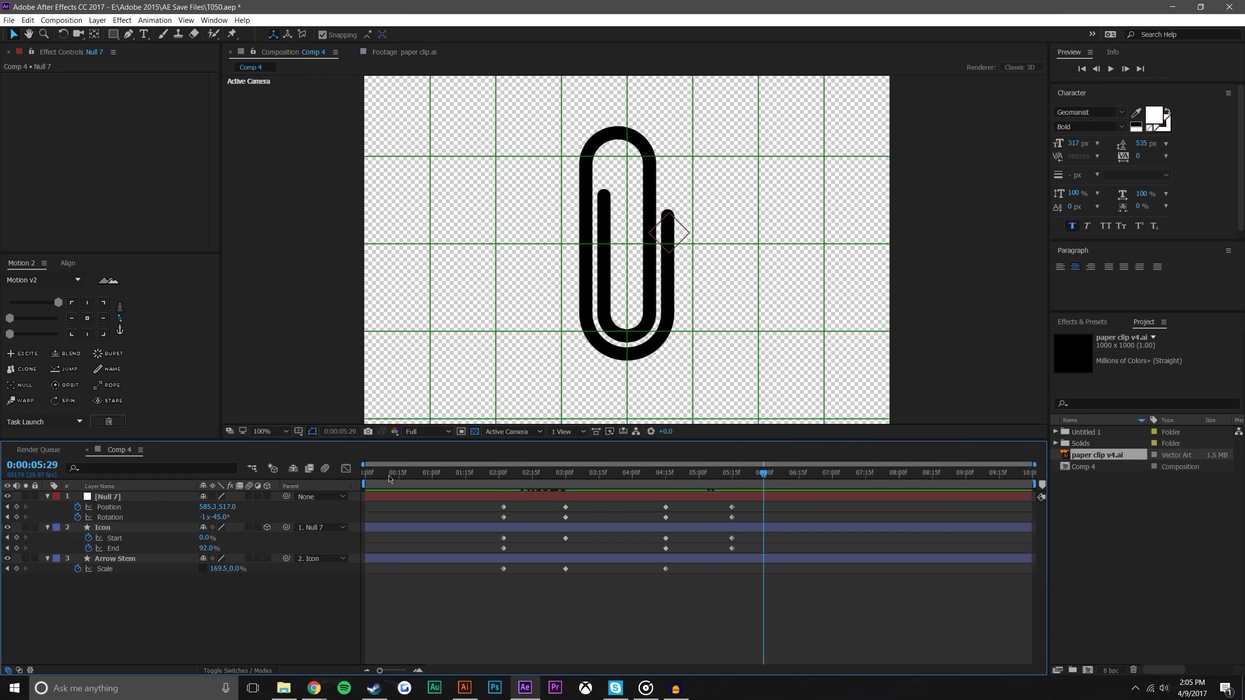
Turn off the grid overlay and hide Null 7 in the composition
{"action": "left_click", "coordinate": [301, 432]}
{"action": "left_click", "coordinate": [319, 456]}
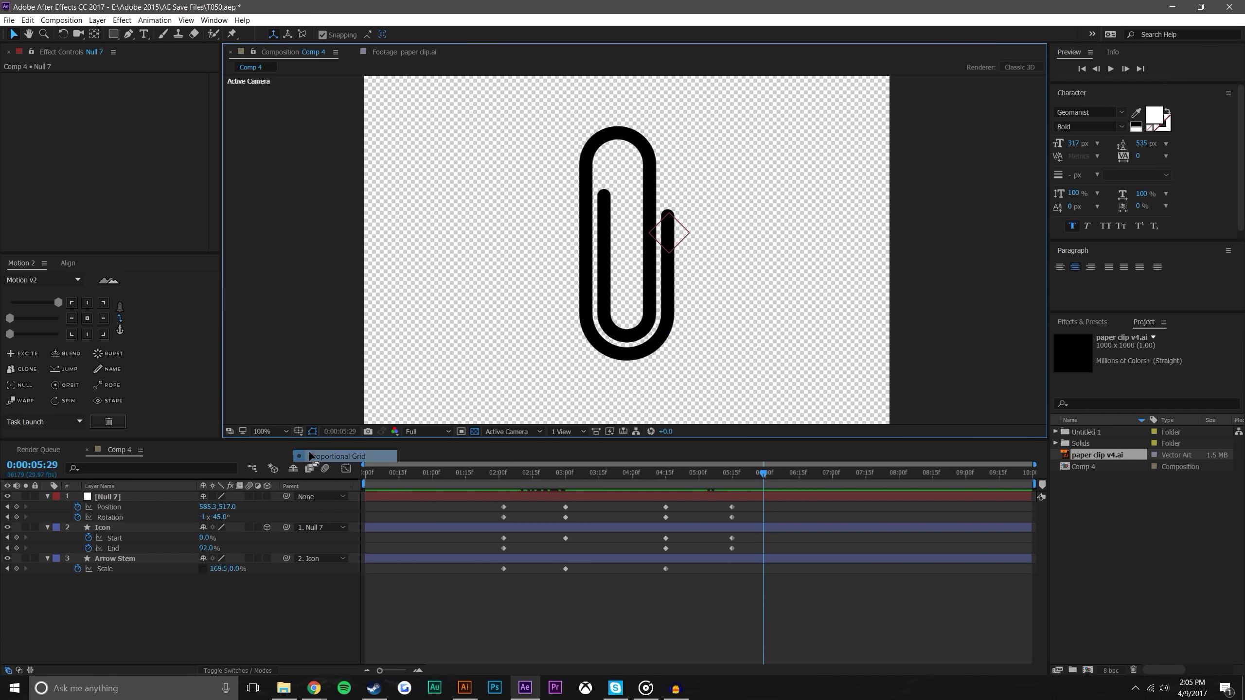
{"action": "key", "text": "comma"}
{"action": "left_click", "coordinate": [6, 496]}
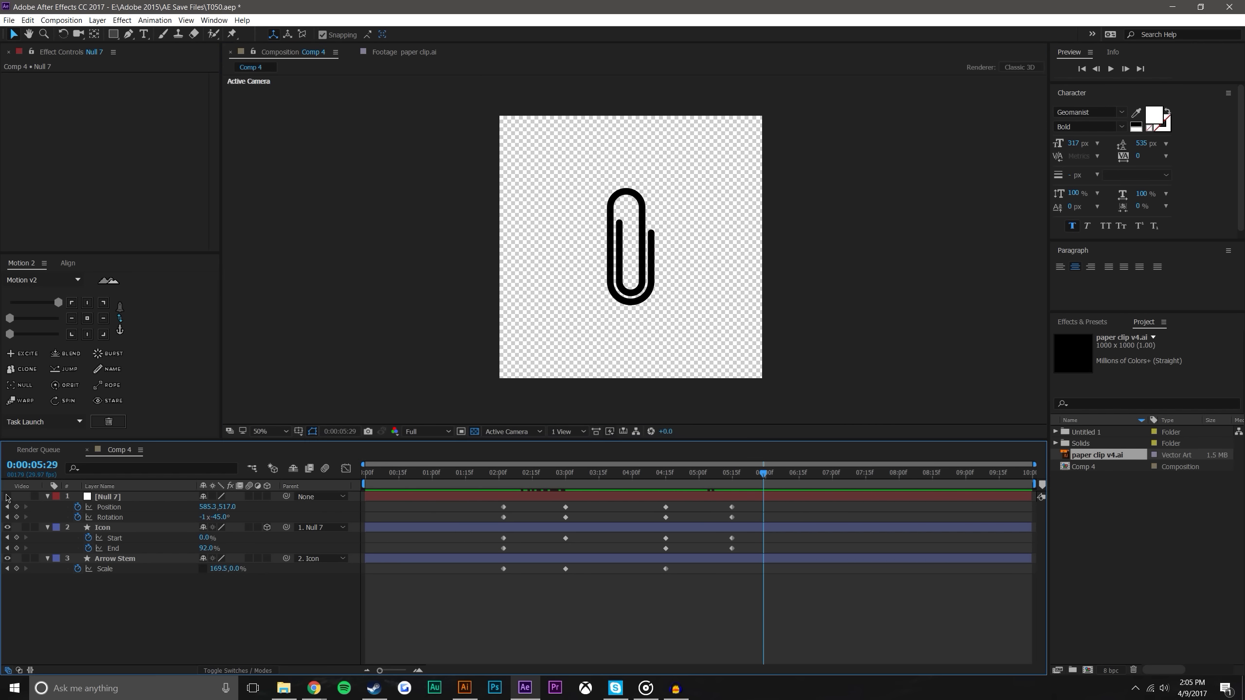
{"action": "key", "text": "period"}
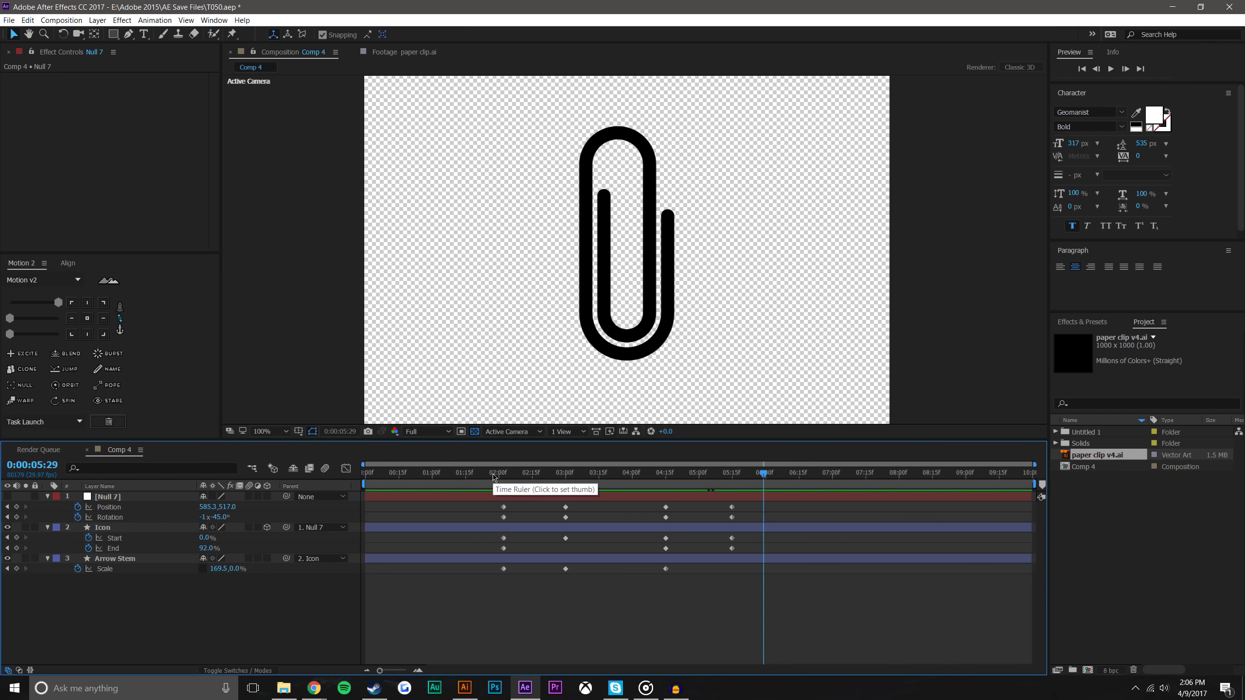
Play and scrub the arrow-to-checkmark animation from about 1:25
{"action": "left_click", "coordinate": [493, 473]}
{"action": "left_click", "coordinate": [1110, 69]}
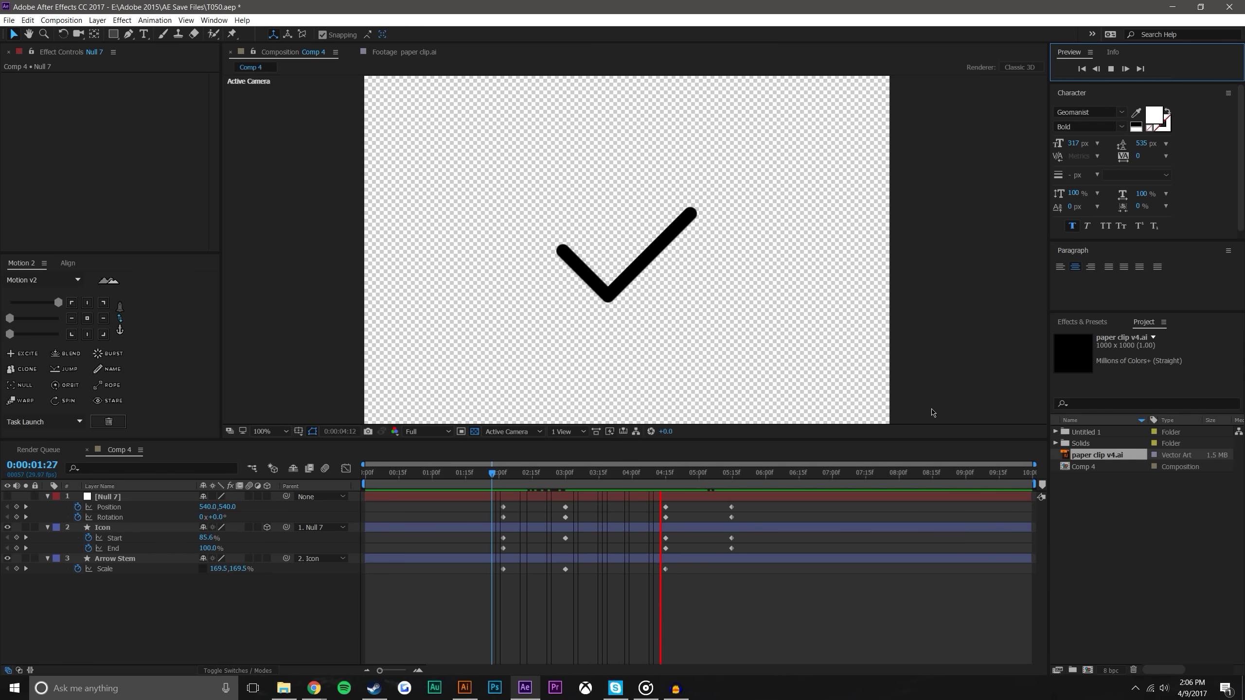
{"action": "key", "text": "space"}
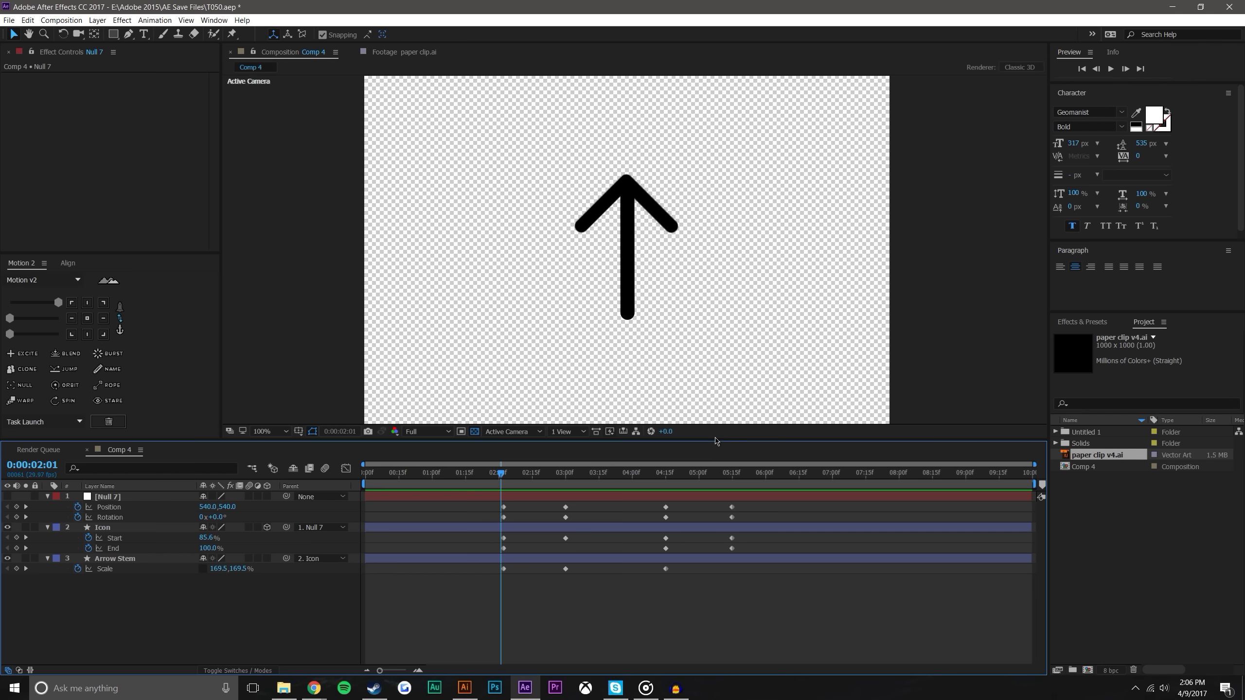
{"action": "left_click", "coordinate": [519, 539]}
{"action": "left_click_drag", "start_coordinate": [499, 478], "coordinate": [557, 464]}
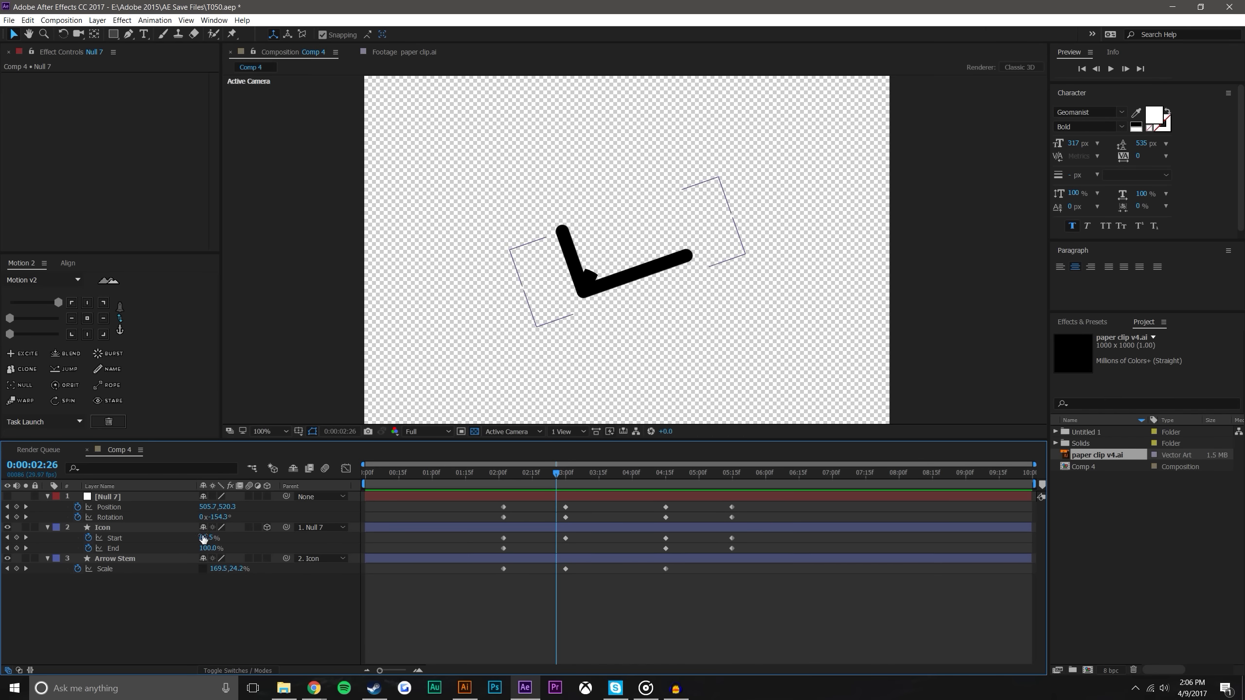
Delete End's first keyframe on the Icon layer and test shifting Start's first keyframe
{"action": "left_click", "coordinate": [138, 528]}
{"action": "left_click", "coordinate": [504, 549]}
{"action": "key", "text": "Delete"}
{"action": "mouse_move", "coordinate": [503, 539]}
{"action": "left_mouse_down"}
{"action": "mouse_move", "coordinate": [536, 543]}
{"action": "mouse_move", "coordinate": [519, 547]}
{"action": "left_mouse_up"}
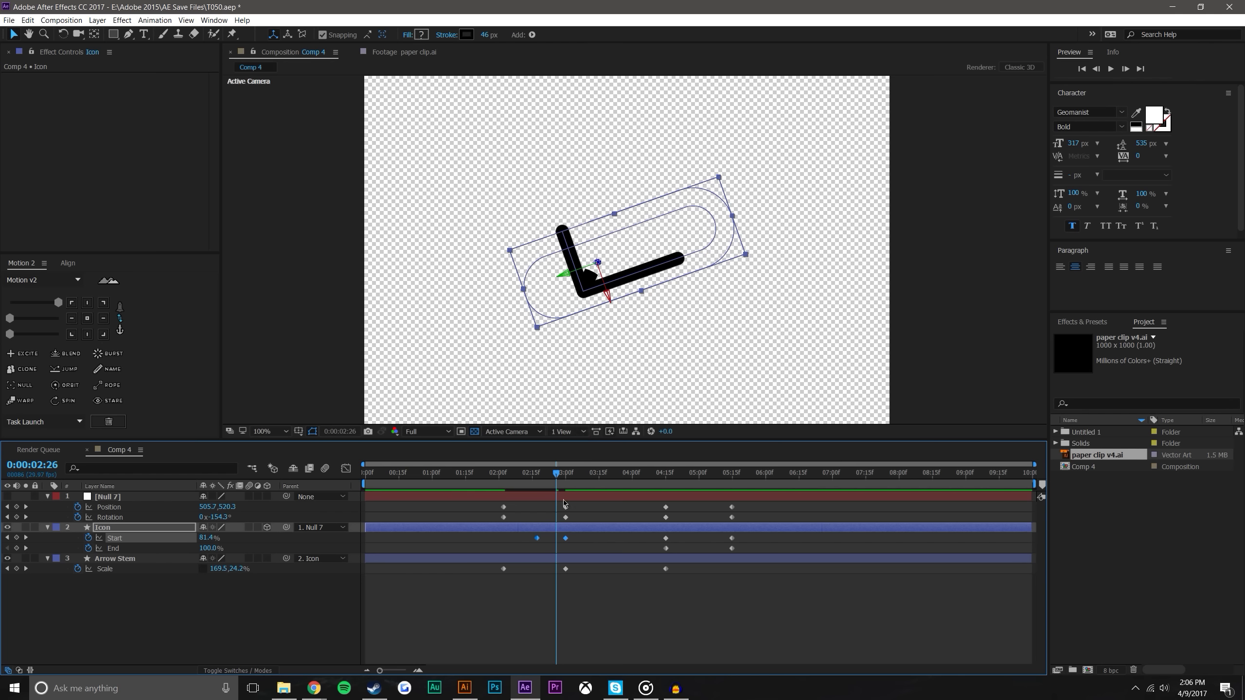
{"action": "key", "text": "ctrl+z"}
{"action": "left_click_drag", "start_coordinate": [505, 538], "coordinate": [501, 538]}
{"action": "key", "text": "ctrl+z"}
Adjust the Start keyframes and move the paper-clip keyframes later to 06:15 and 07:15
{"action": "left_click", "coordinate": [632, 611]}
{"action": "left_click_drag", "start_coordinate": [575, 536], "coordinate": [747, 611]}
{"action": "left_click", "coordinate": [631, 609]}
{"action": "left_click", "coordinate": [659, 614]}
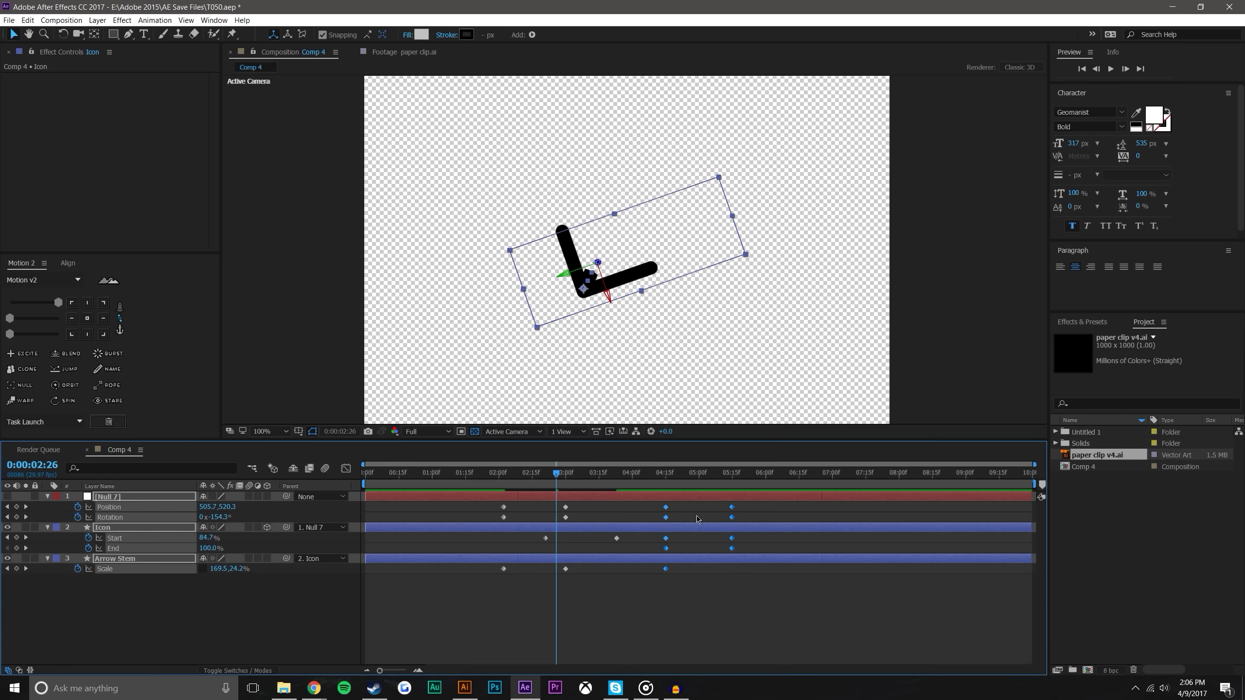
{"action": "left_click_drag", "start_coordinate": [665, 512], "coordinate": [789, 511]}
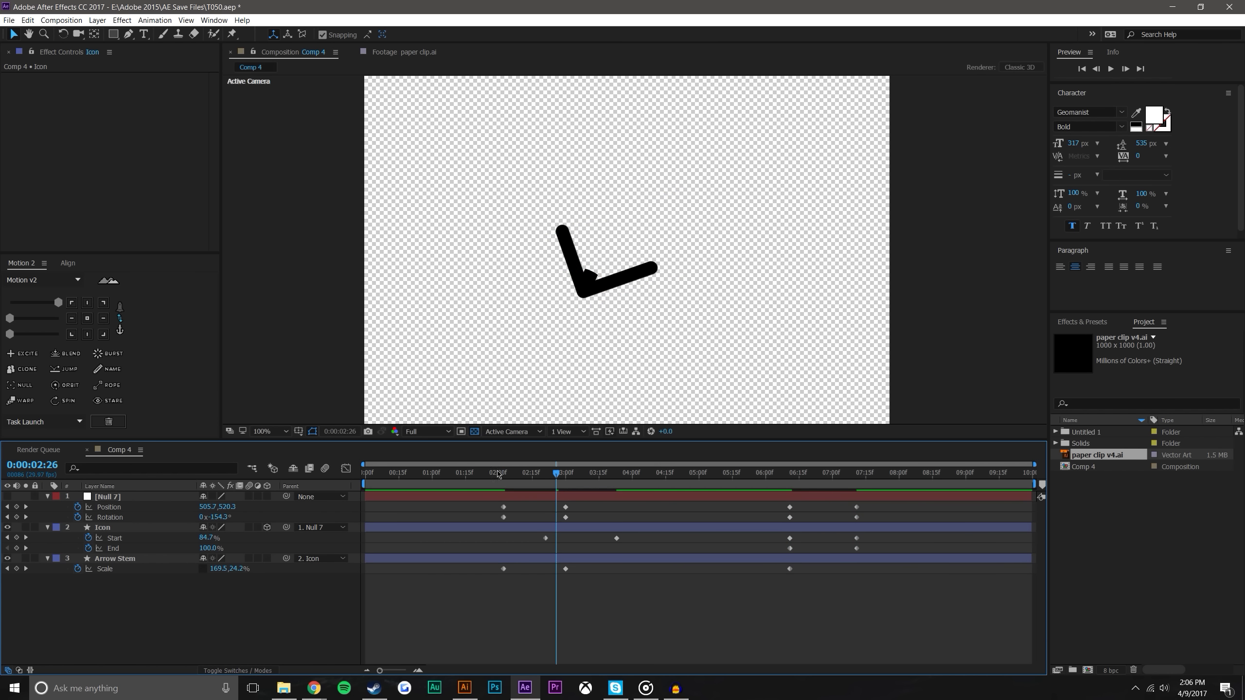
{"action": "left_click_drag", "start_coordinate": [496, 473], "coordinate": [644, 473]}
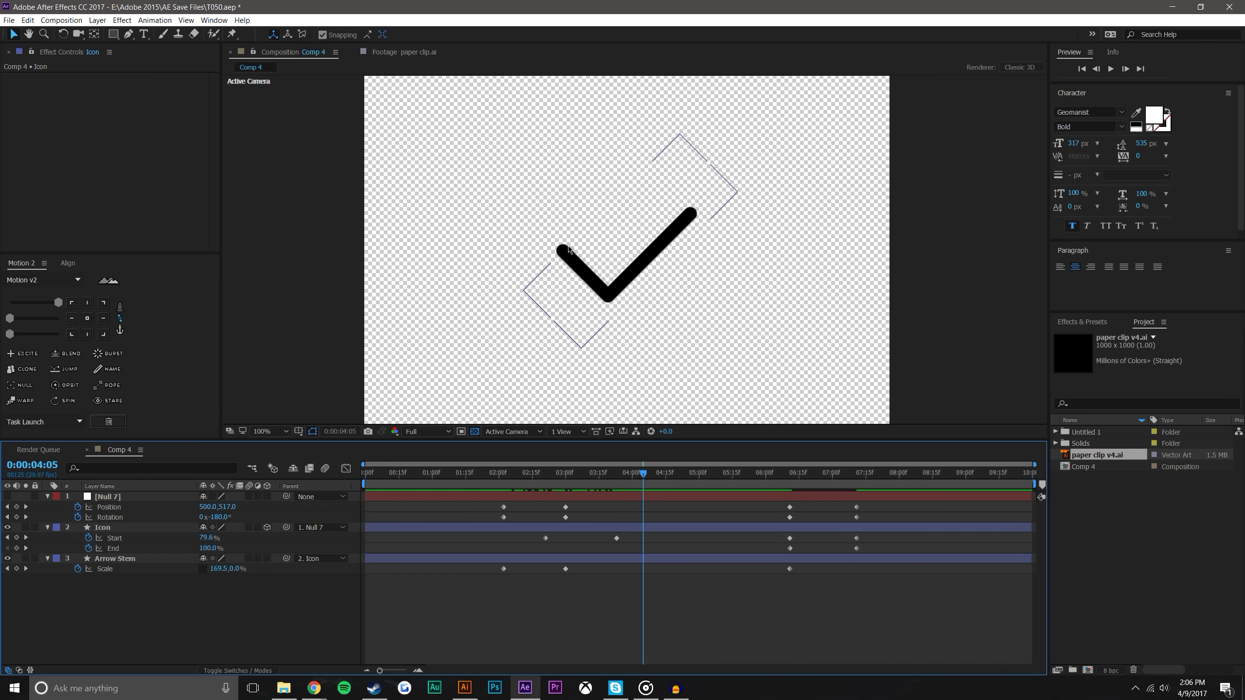
Apply Motion 2 easing to the eight arrow-to-checkmark keyframes
{"action": "left_click_drag", "start_coordinate": [495, 505], "coordinate": [648, 580]}
{"action": "left_click", "coordinate": [119, 319]}
{"action": "left_click", "coordinate": [53, 319]}
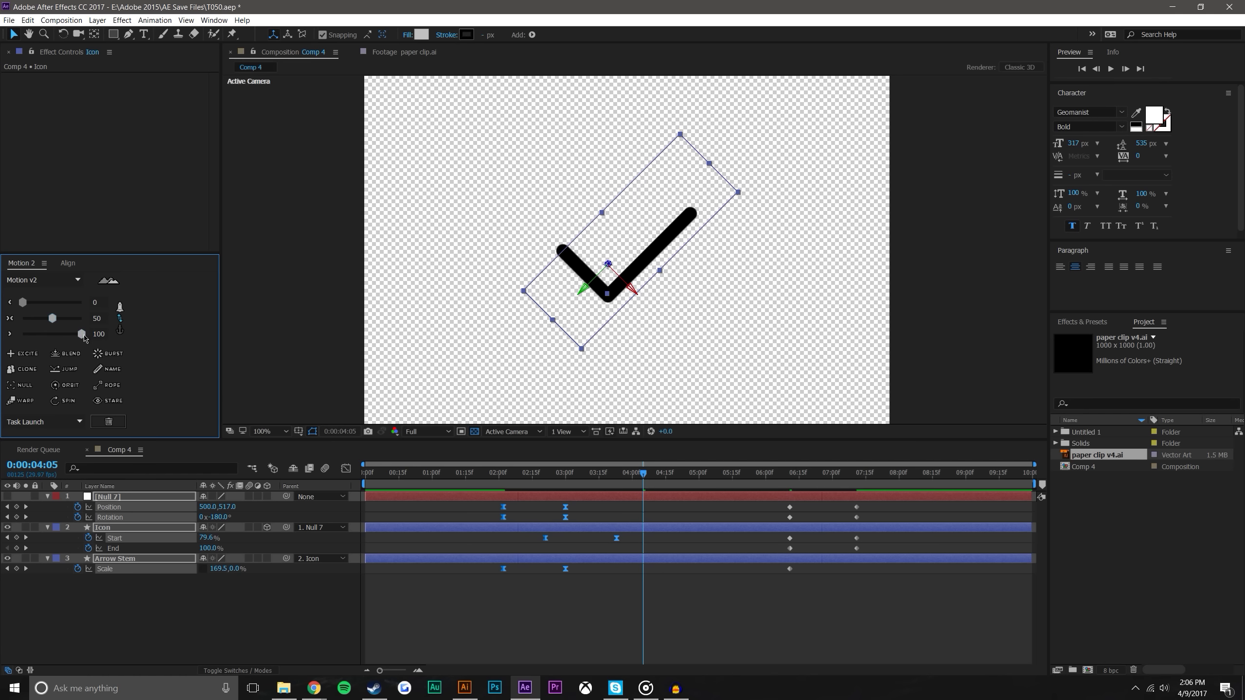
In the Graph Editor, give Null 7's first Position keyframe 100% influence for a sharp speed peak
{"action": "left_click", "coordinate": [499, 494]}
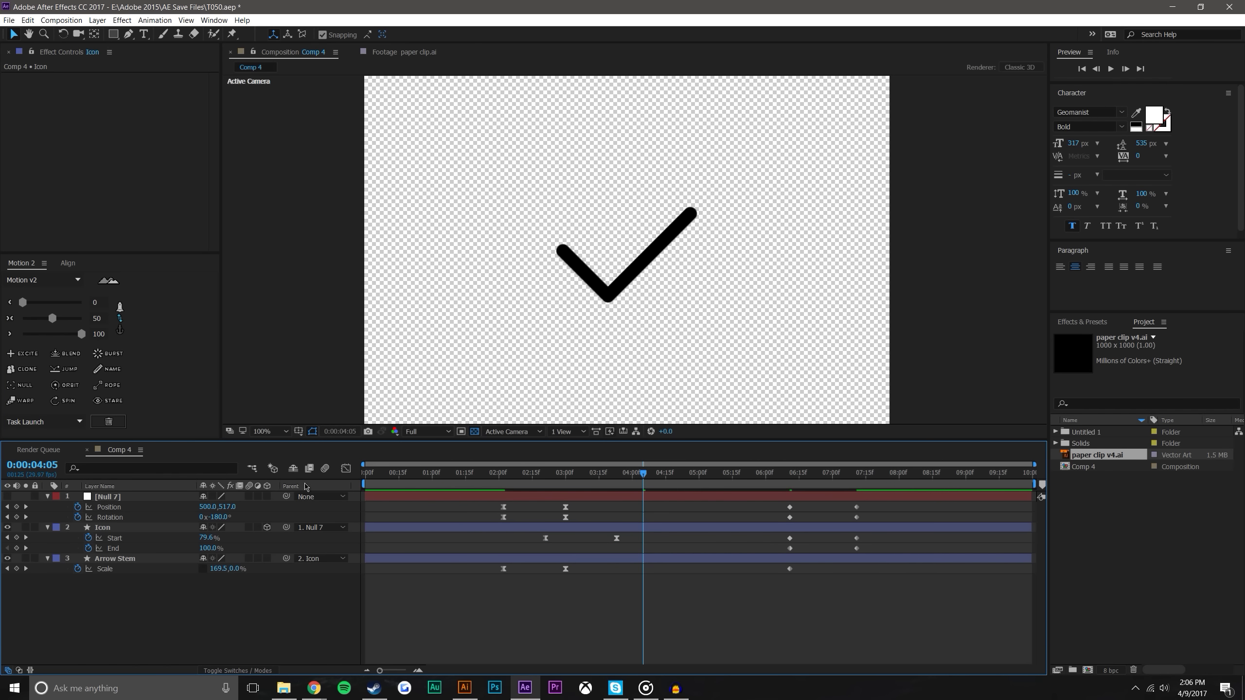
{"action": "left_click", "coordinate": [346, 469]}
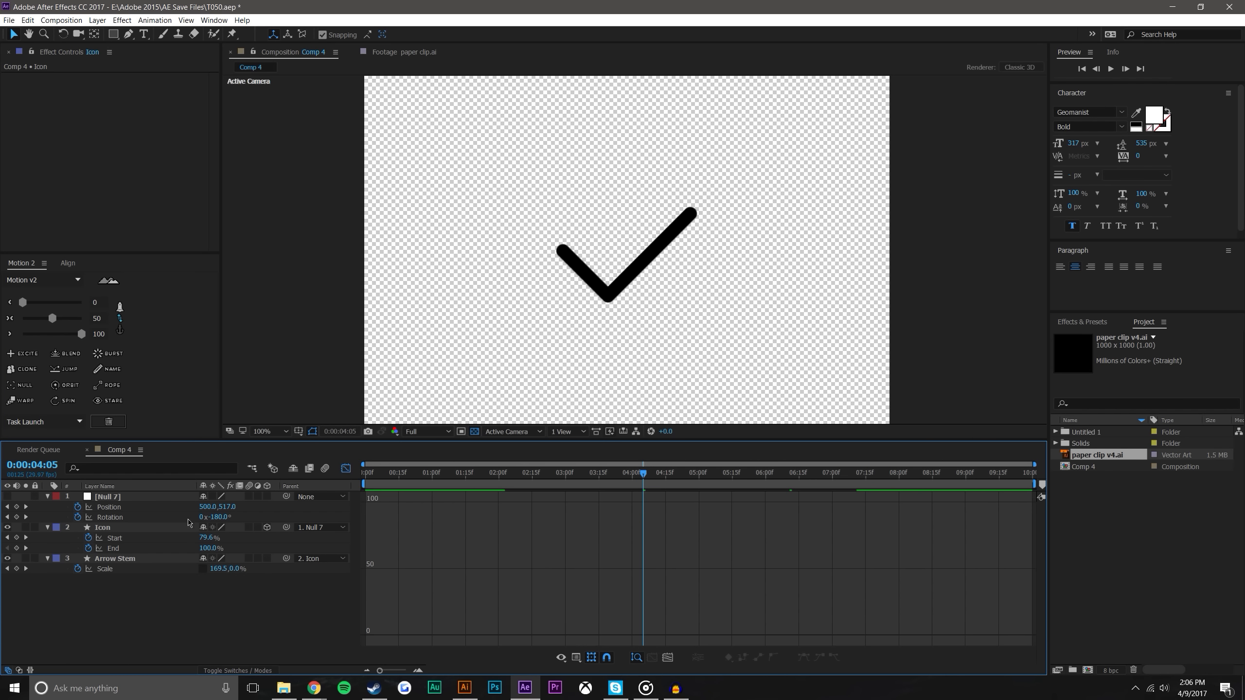
{"action": "left_click", "coordinate": [120, 510]}
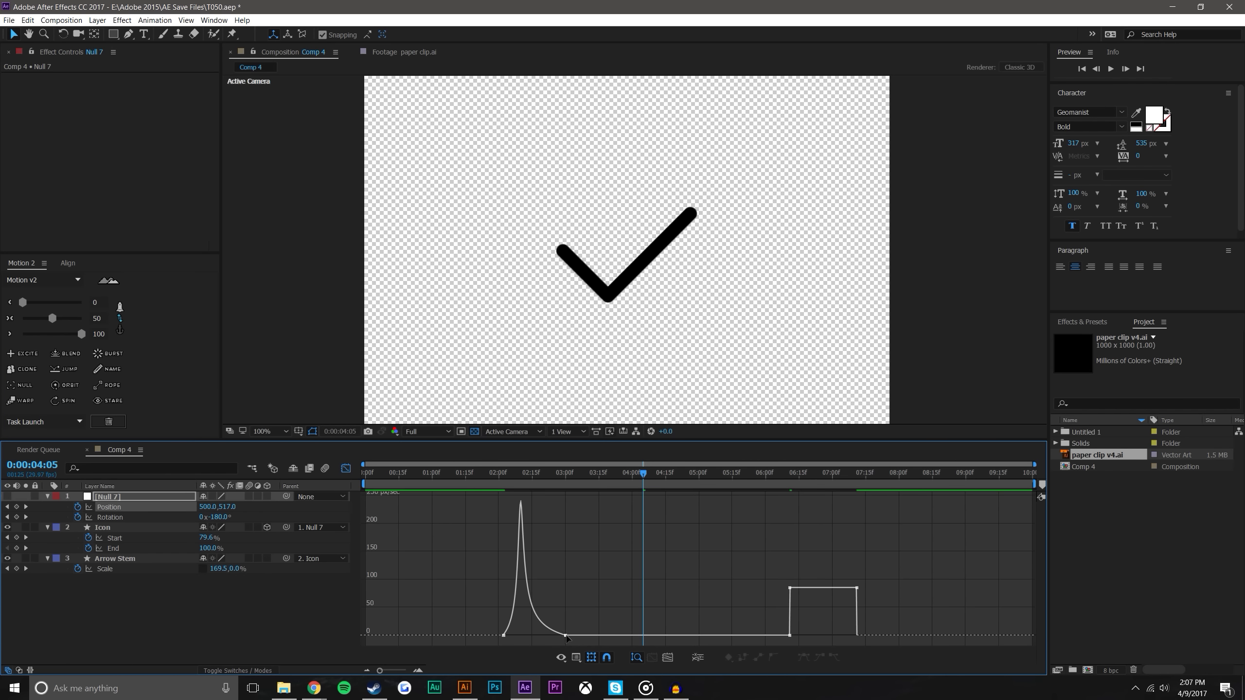
{"action": "left_click_drag", "start_coordinate": [533, 637], "coordinate": [533, 639]}
{"action": "left_click", "coordinate": [566, 636]}
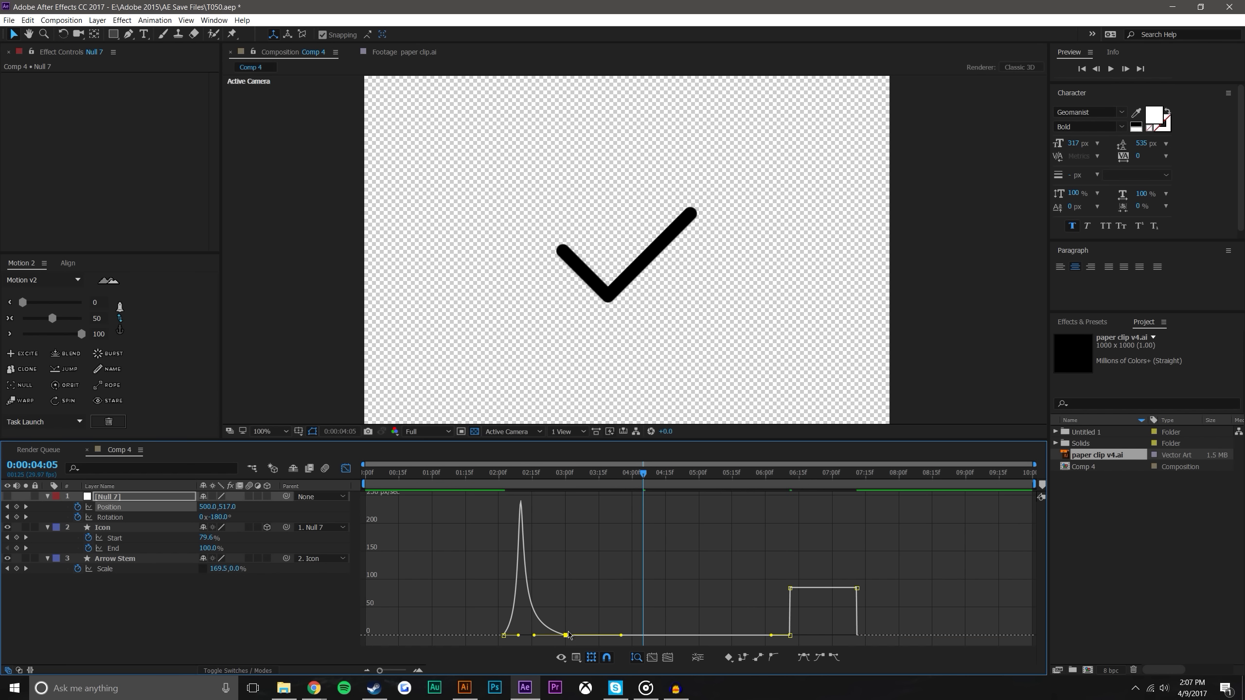
{"action": "left_click", "coordinate": [253, 617]}
{"action": "left_click", "coordinate": [346, 469]}
{"action": "left_click", "coordinate": [497, 481]}
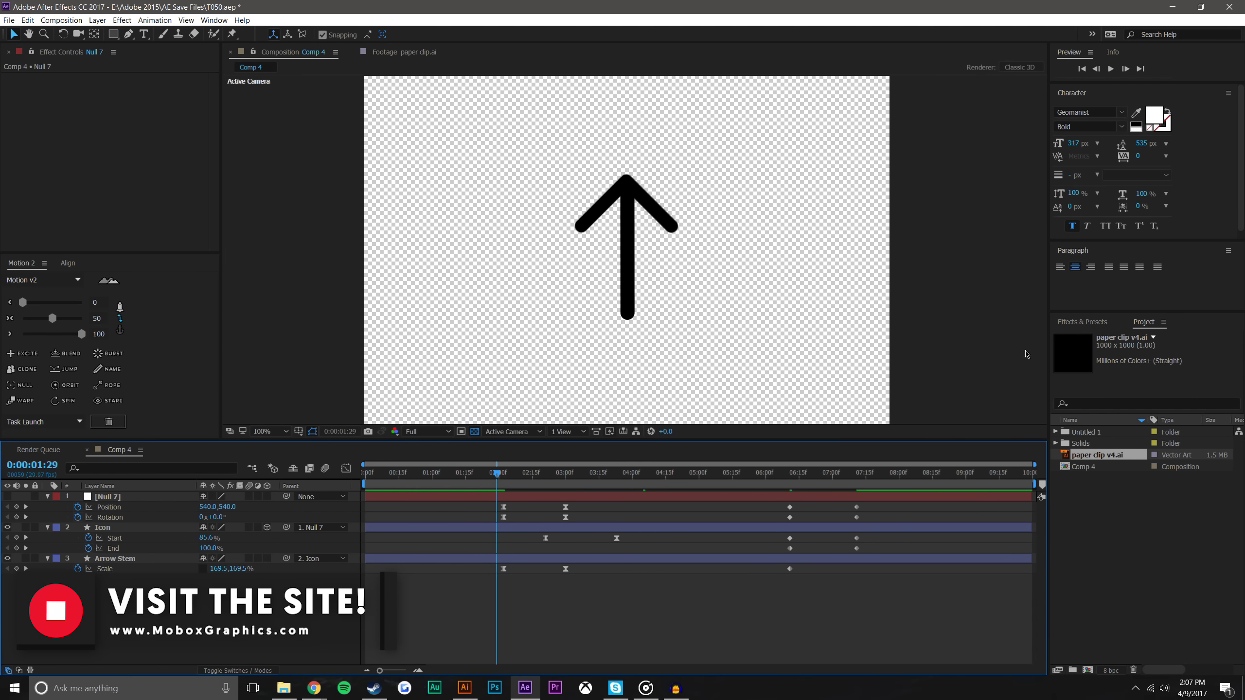
Compress the eight 02:00–03:00 keyframes to end around 02:15 and preview the faster move
{"action": "left_click", "coordinate": [1111, 68]}
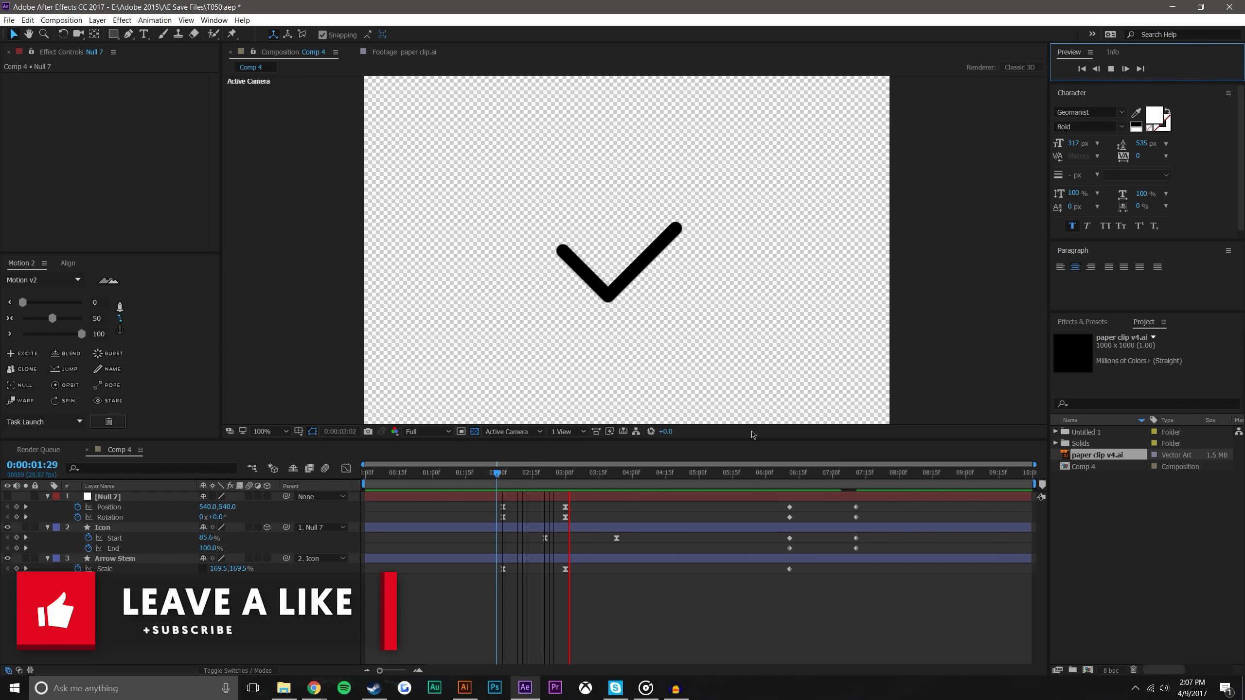
{"action": "left_click", "coordinate": [488, 473]}
{"action": "left_click_drag", "start_coordinate": [480, 510], "coordinate": [661, 577]}
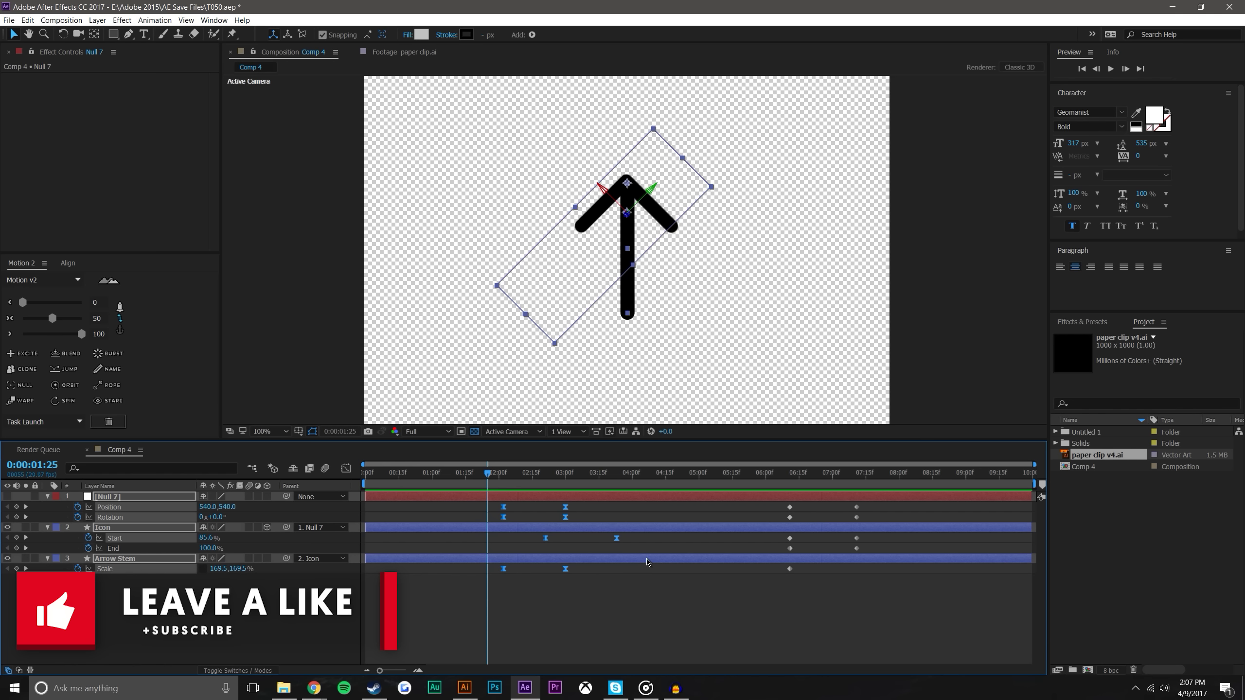
{"action": "left_click_drag", "start_coordinate": [595, 538], "coordinate": [576, 544]}
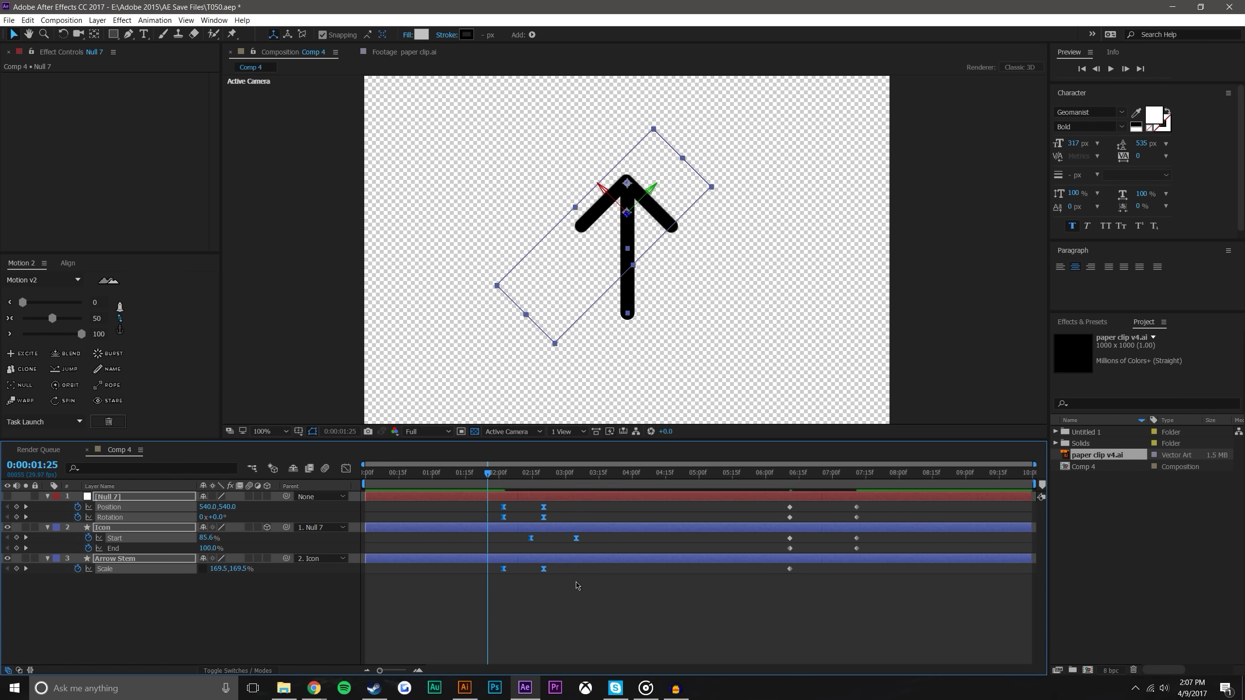
{"action": "left_click", "coordinate": [575, 591]}
{"action": "left_click", "coordinate": [1110, 68]}
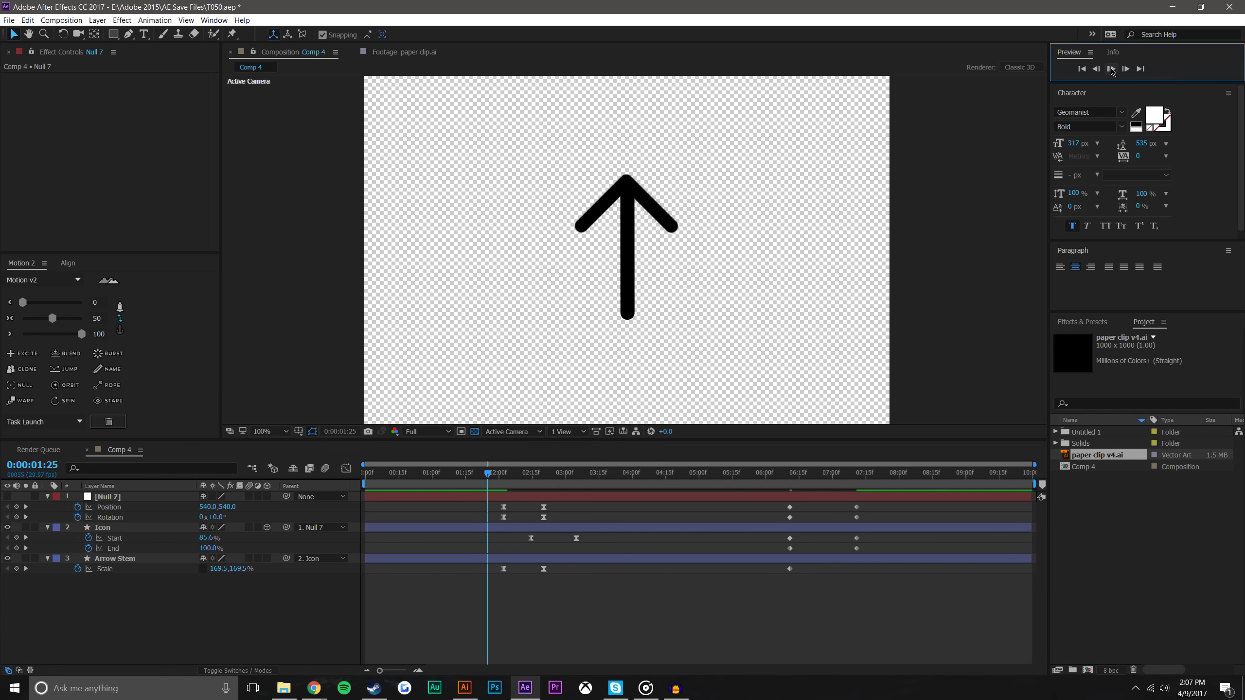
{"action": "mouse_move", "coordinate": [500, 472]}
{"action": "left_mouse_down"}
{"action": "mouse_move", "coordinate": [568, 472]}
{"action": "mouse_move", "coordinate": [487, 473]}
{"action": "left_mouse_up"}
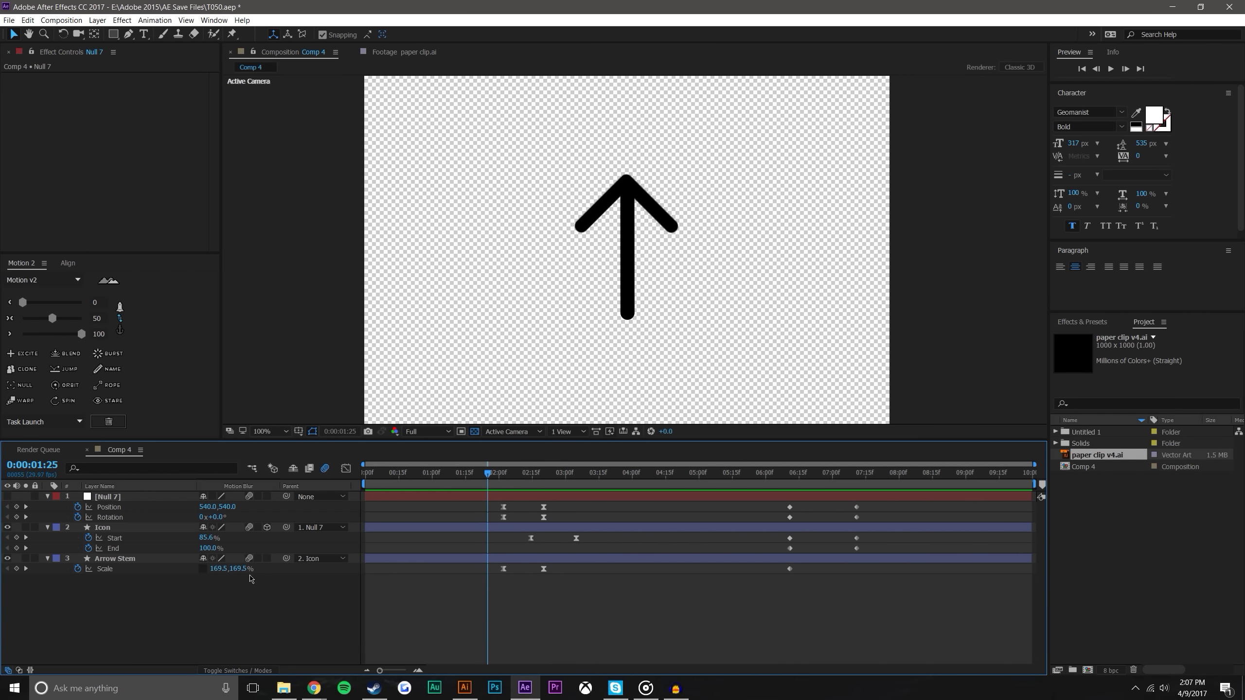
Preview the arrow-to-check animation and nudge the Icon layer's Start keyframe slightly earlier
{"action": "left_click", "coordinate": [1111, 69]}
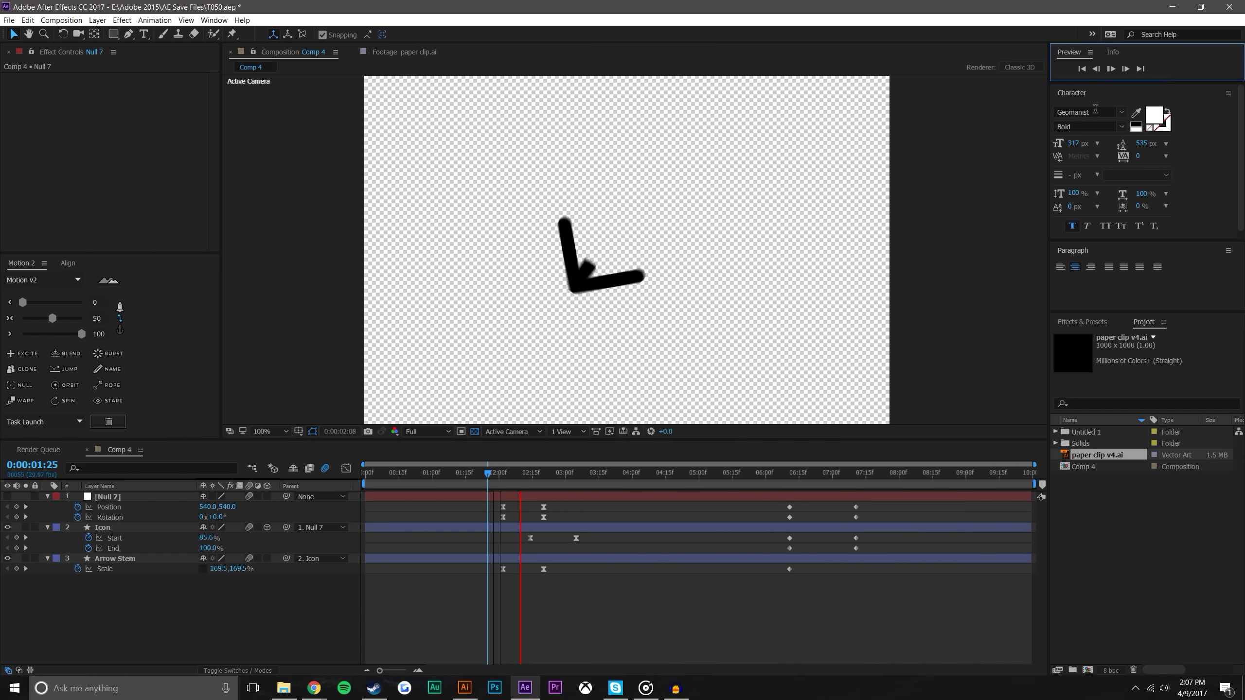
{"action": "left_click_drag", "start_coordinate": [506, 474], "coordinate": [519, 475]}
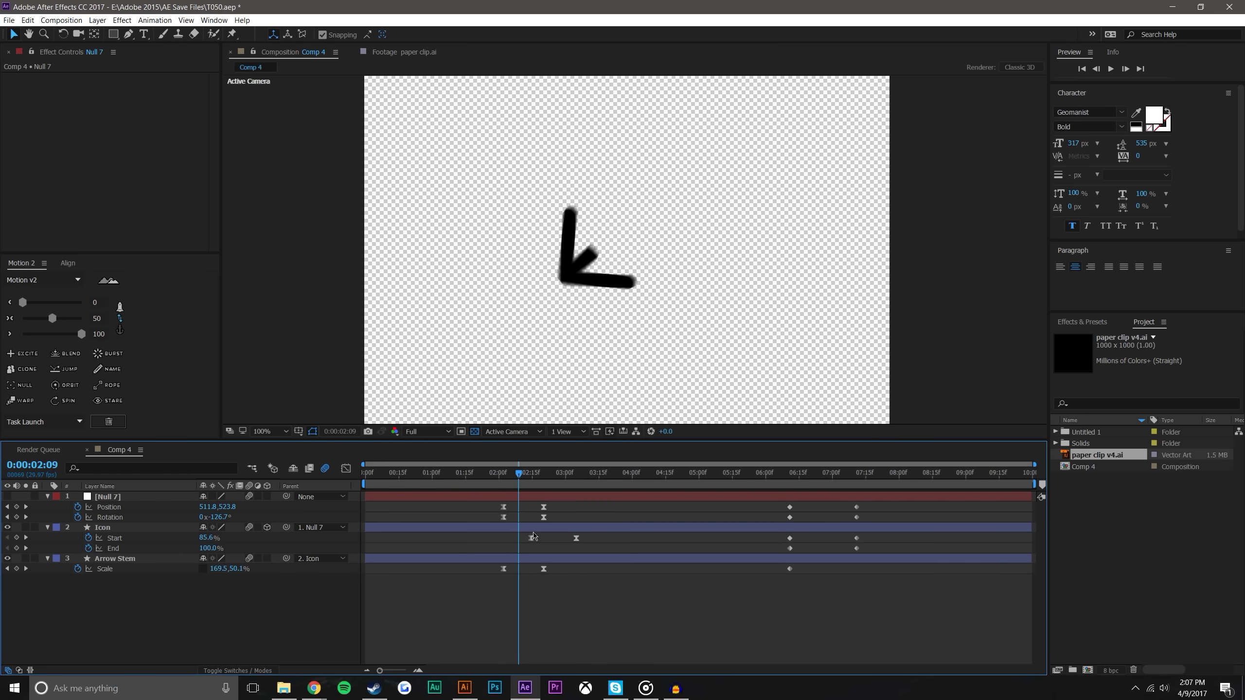
{"action": "left_click", "coordinate": [530, 539]}
{"action": "left_click_drag", "start_coordinate": [519, 545], "coordinate": [517, 545]}
{"action": "mouse_move", "coordinate": [494, 475]}
{"action": "left_mouse_down"}
{"action": "mouse_move", "coordinate": [588, 473]}
{"action": "mouse_move", "coordinate": [484, 474]}
{"action": "left_mouse_up"}
Move the Icon Start keyframe to 02:12 and review the arrow turning into a check mark
{"action": "key", "text": "F2"}
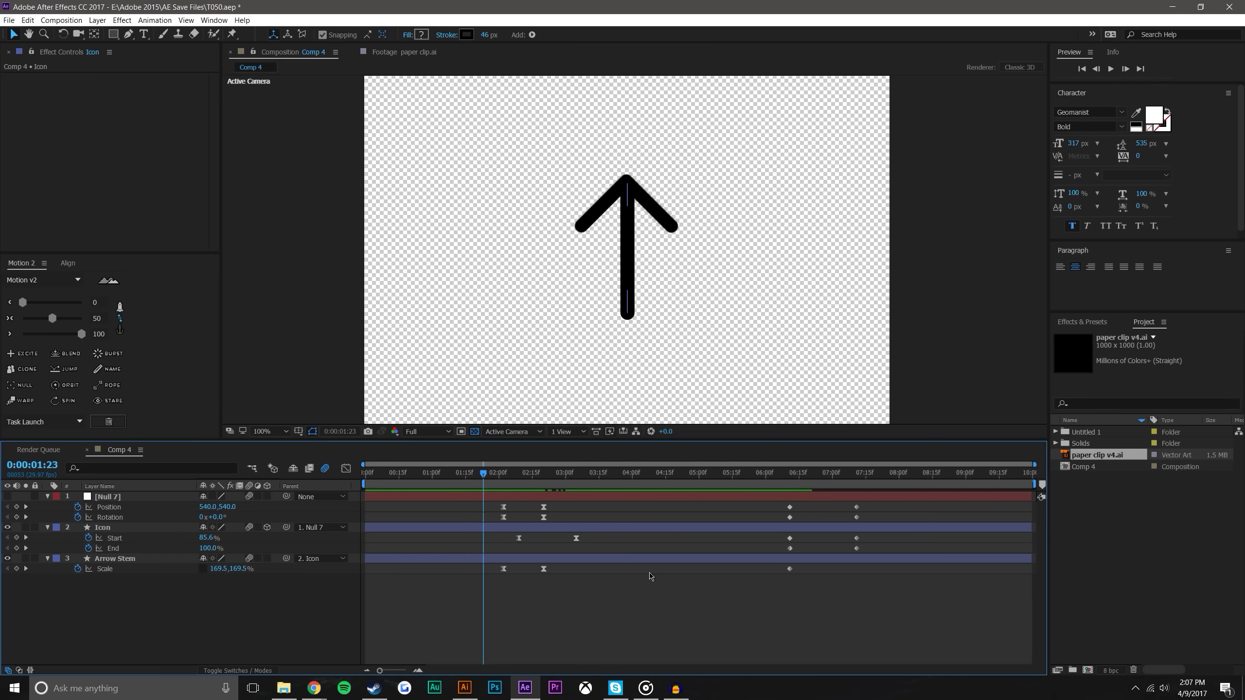
{"action": "left_click", "coordinate": [1112, 69]}
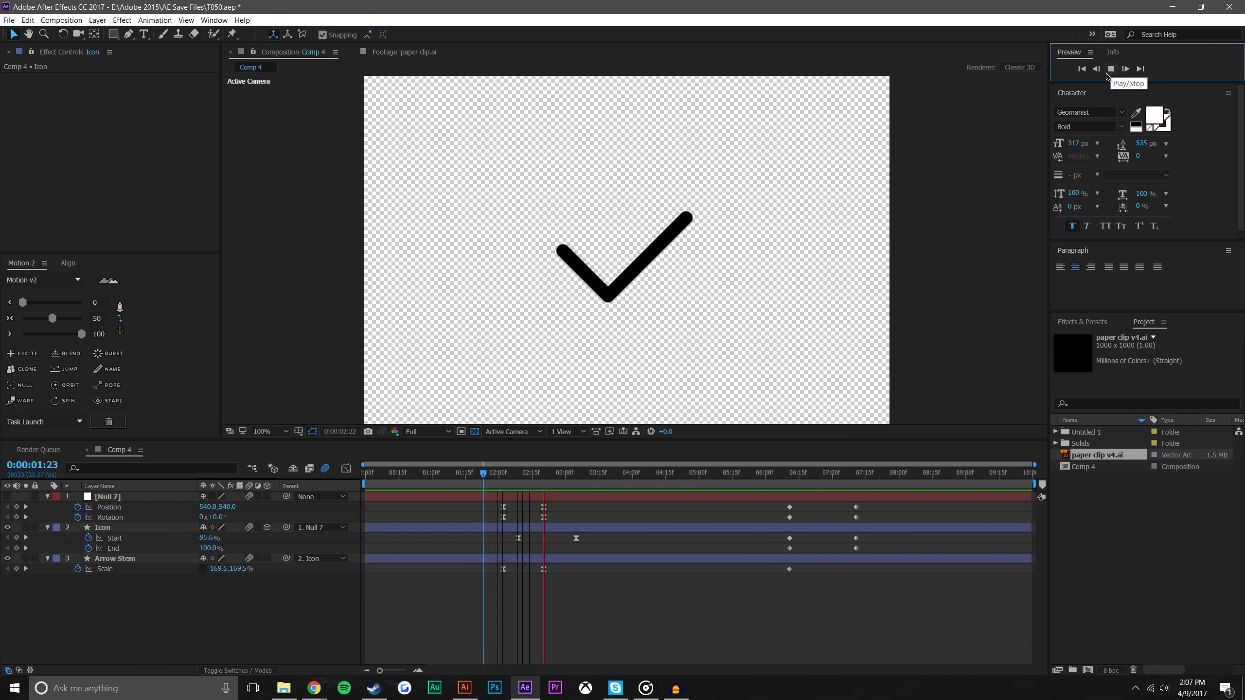
{"action": "left_click", "coordinate": [524, 473]}
{"action": "left_click_drag", "start_coordinate": [518, 538], "coordinate": [525, 538]}
{"action": "left_click", "coordinate": [545, 594]}
{"action": "left_click_drag", "start_coordinate": [503, 477], "coordinate": [633, 455]}
{"action": "key", "text": "comma"}
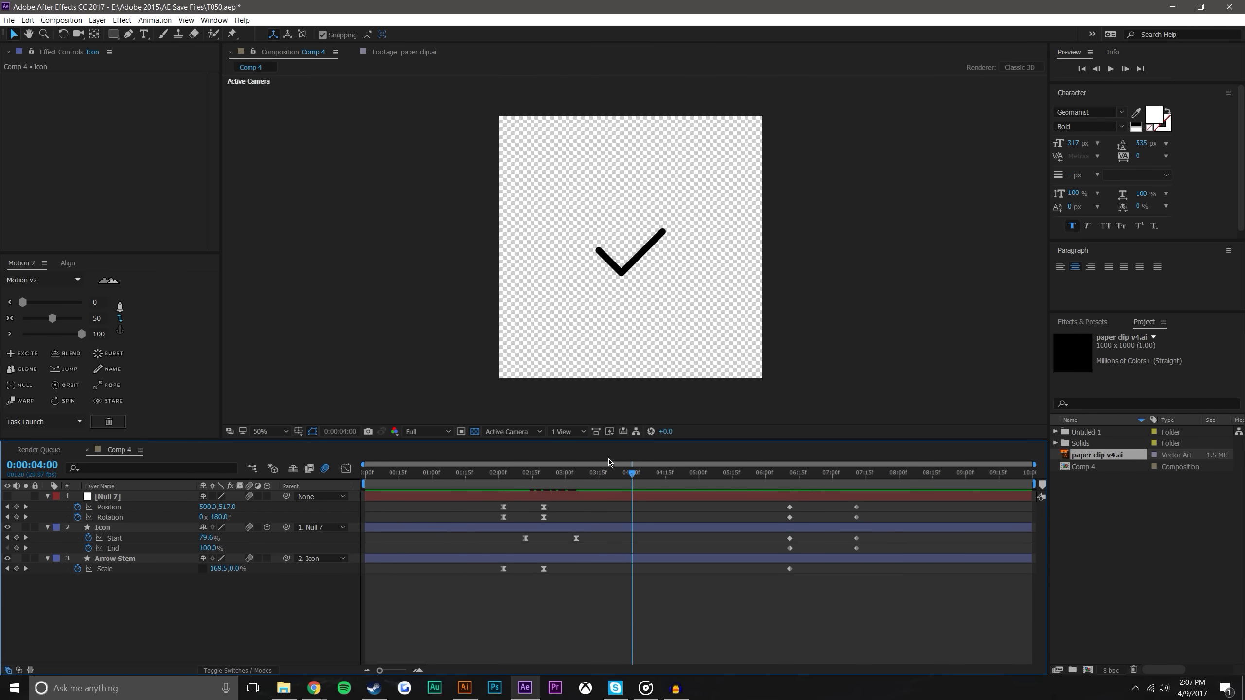
{"action": "left_click_drag", "start_coordinate": [642, 476], "coordinate": [544, 476]}
Overshoot Null 7's rotation to -189.7° and review the check settling into the paper clip
{"action": "left_click_drag", "start_coordinate": [219, 517], "coordinate": [216, 517]}
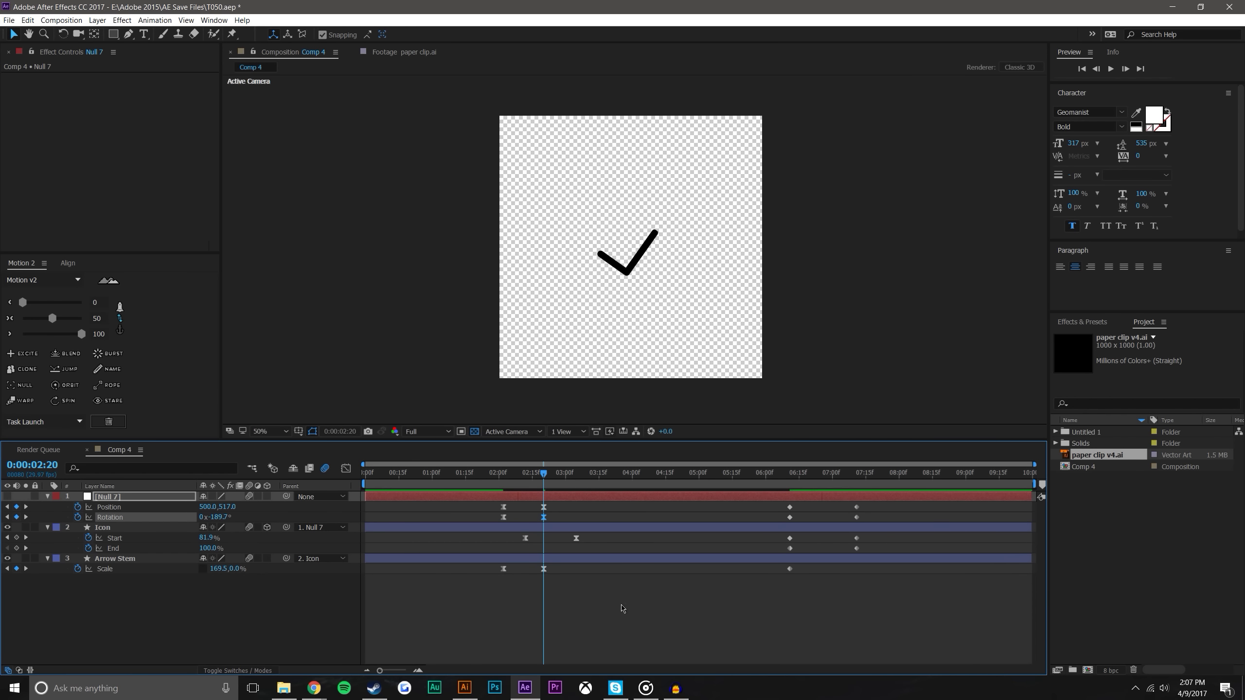
{"action": "left_click", "coordinate": [571, 540]}
{"action": "left_click_drag", "start_coordinate": [498, 475], "coordinate": [594, 473]}
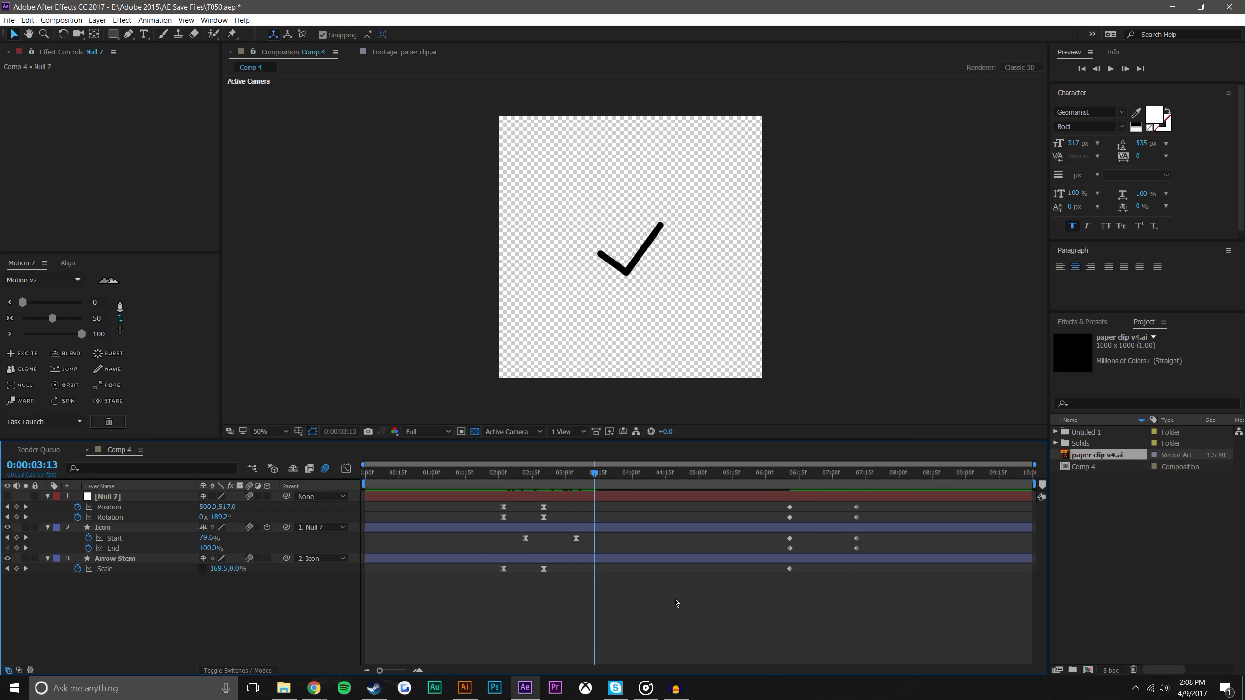
{"action": "left_click_drag", "start_coordinate": [525, 490], "coordinate": [790, 472]}
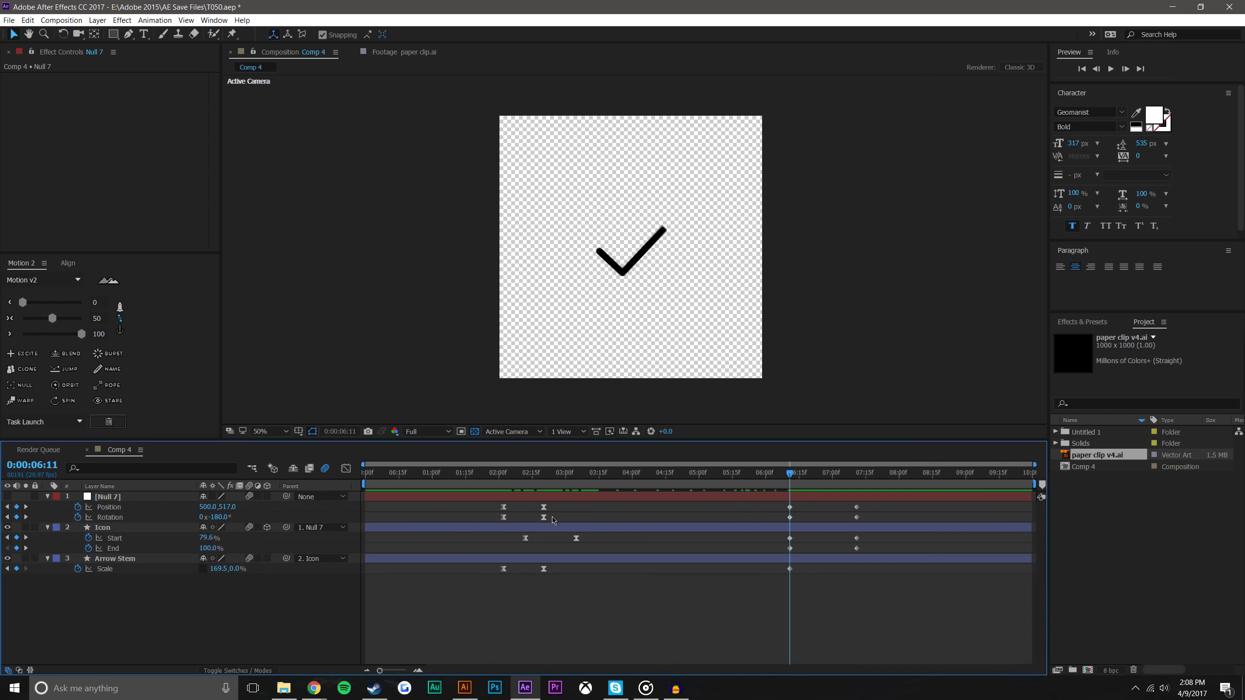
{"action": "left_click_drag", "start_coordinate": [557, 482], "coordinate": [531, 498]}
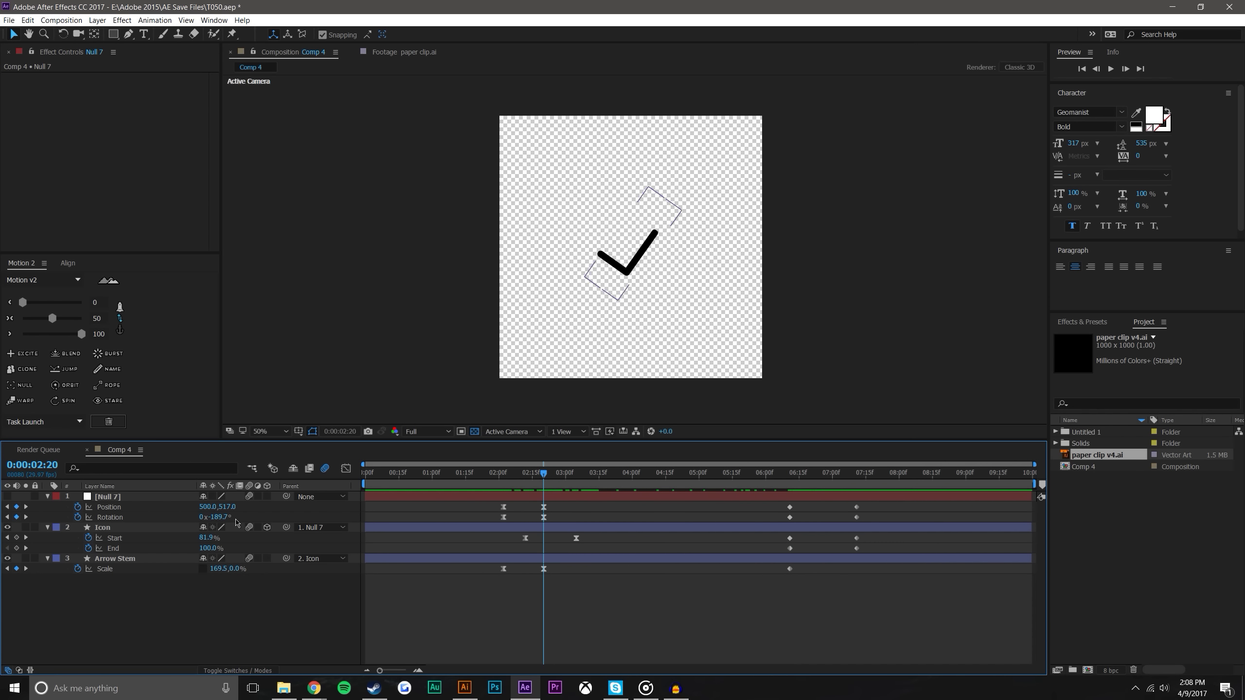
{"action": "left_click", "coordinate": [801, 485]}
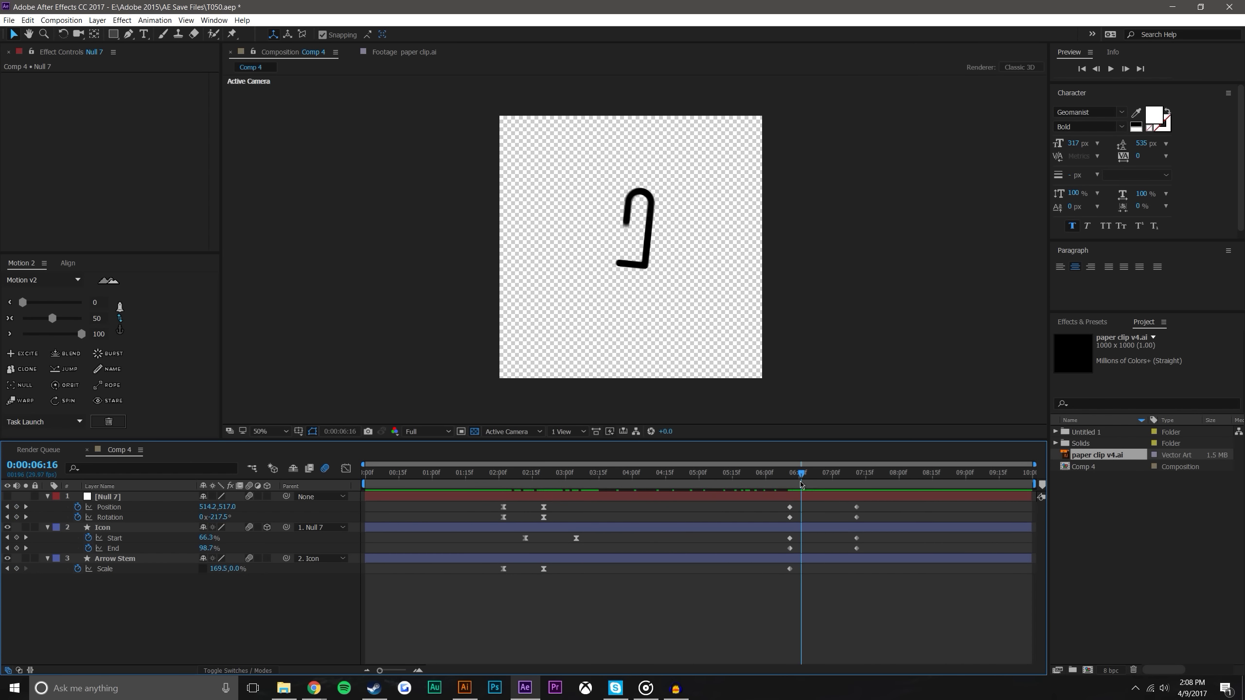
{"action": "key", "text": "j"}
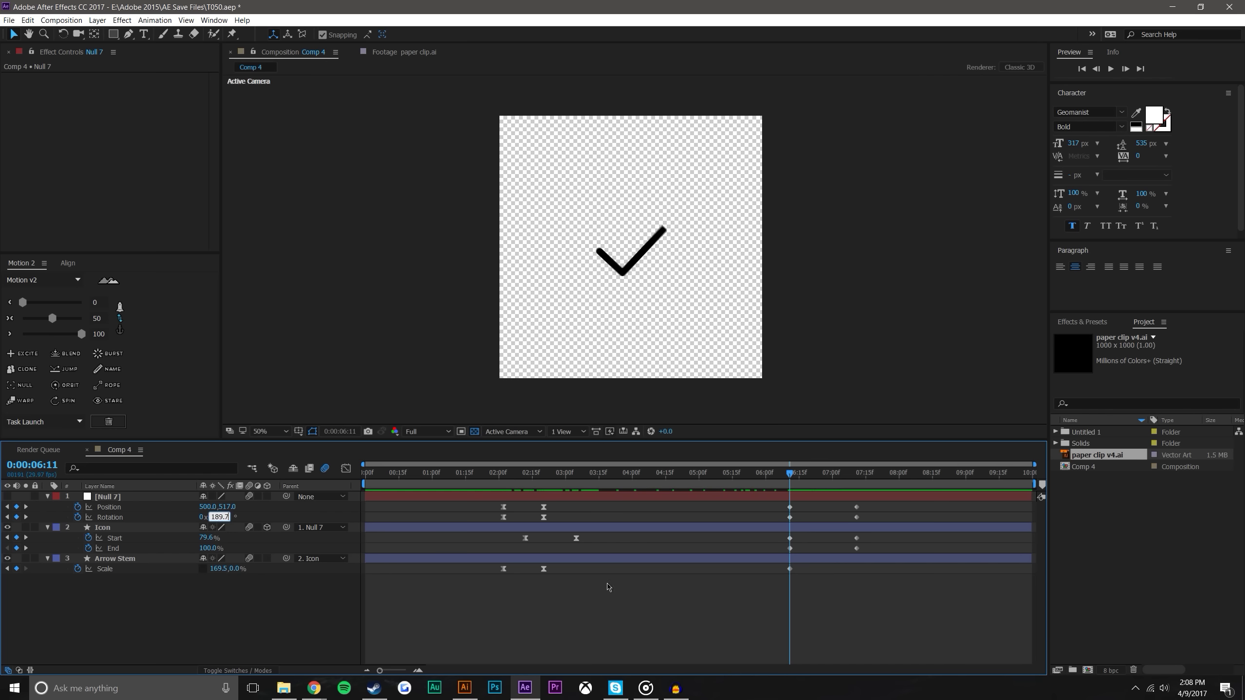
{"action": "key", "text": "Return"}
{"action": "mouse_move", "coordinate": [790, 478]}
{"action": "left_mouse_down"}
{"action": "mouse_move", "coordinate": [503, 473]}
{"action": "mouse_move", "coordinate": [861, 473]}
{"action": "mouse_move", "coordinate": [786, 466]}
{"action": "left_mouse_up"}
Add a Null 7 Position keyframe at 06:25 with Y 587.1 so the paper clip dips
{"action": "left_click_drag", "start_coordinate": [812, 464], "coordinate": [822, 465]}
{"action": "left_click_drag", "start_coordinate": [231, 507], "coordinate": [264, 506]}
{"action": "left_click_drag", "start_coordinate": [791, 478], "coordinate": [872, 470]}
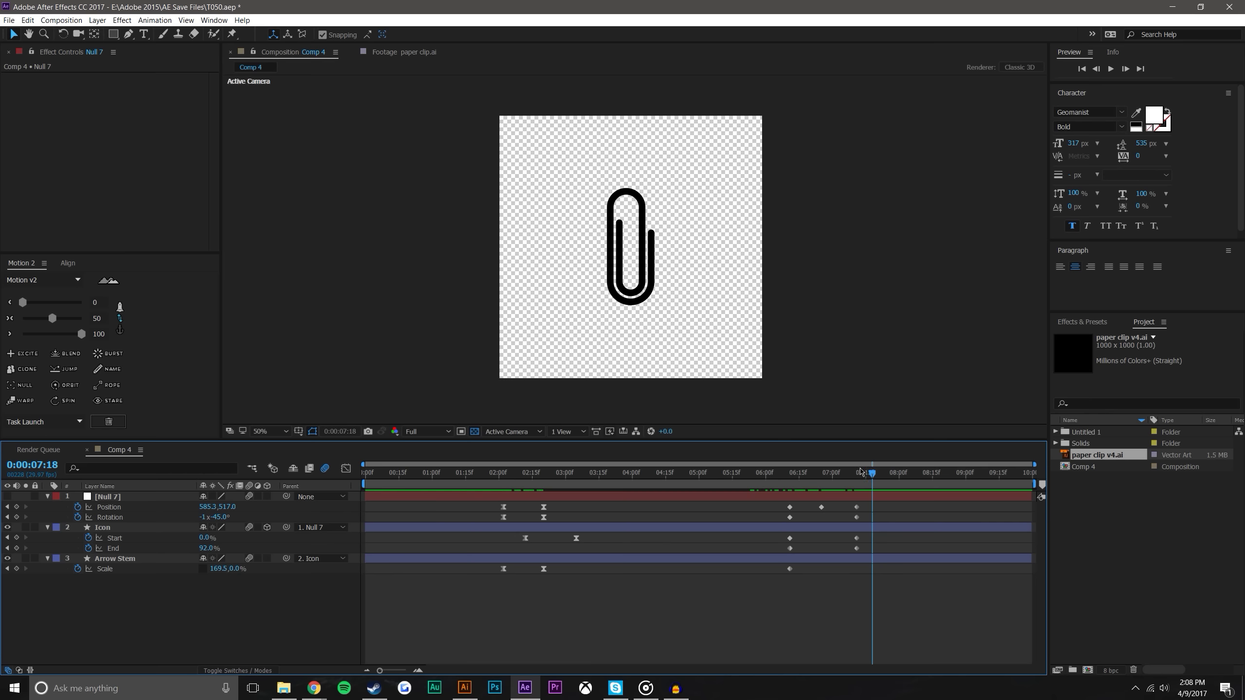
{"action": "left_click_drag", "start_coordinate": [790, 475], "coordinate": [892, 473]}
{"action": "left_click_drag", "start_coordinate": [777, 510], "coordinate": [869, 501]}
Try Rove Across Time on Null 7's Position keyframes, previewing and undoing the change
{"action": "right_click", "coordinate": [857, 507]}
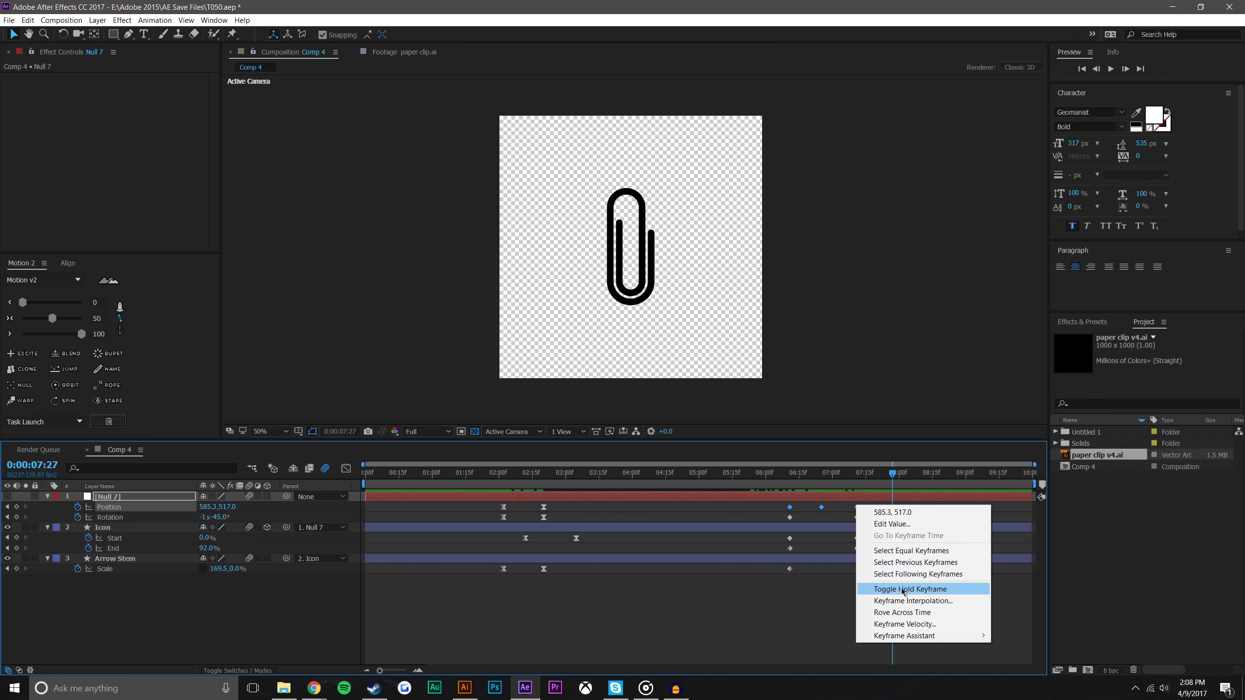
{"action": "left_click", "coordinate": [902, 612]}
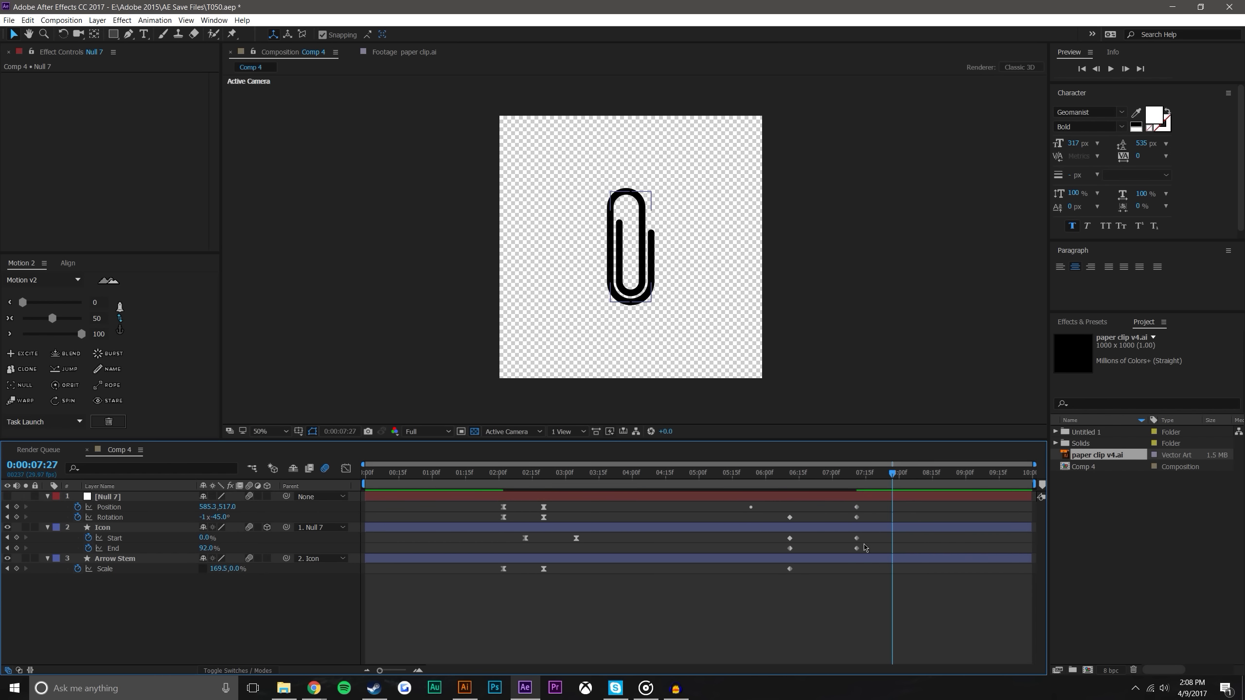
{"action": "key", "text": "ctrl+z"}
{"action": "left_click_drag", "start_coordinate": [780, 504], "coordinate": [887, 512]}
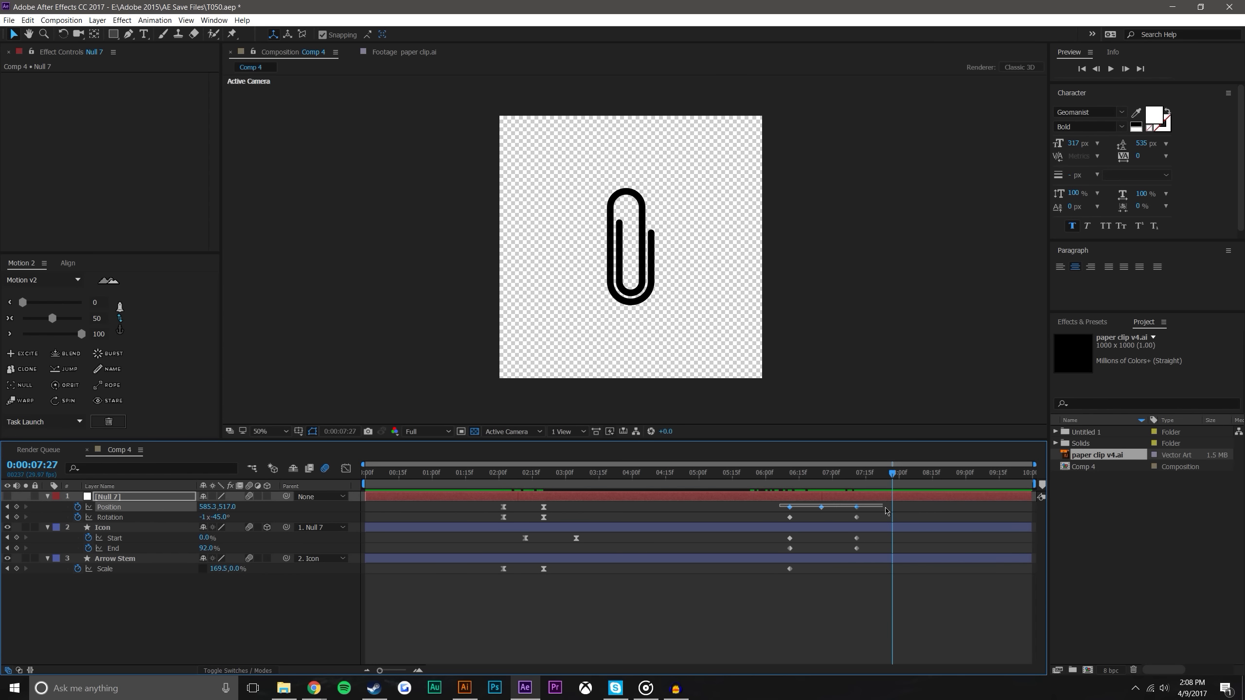
{"action": "right_click", "coordinate": [861, 509]}
{"action": "left_click", "coordinate": [902, 614]}
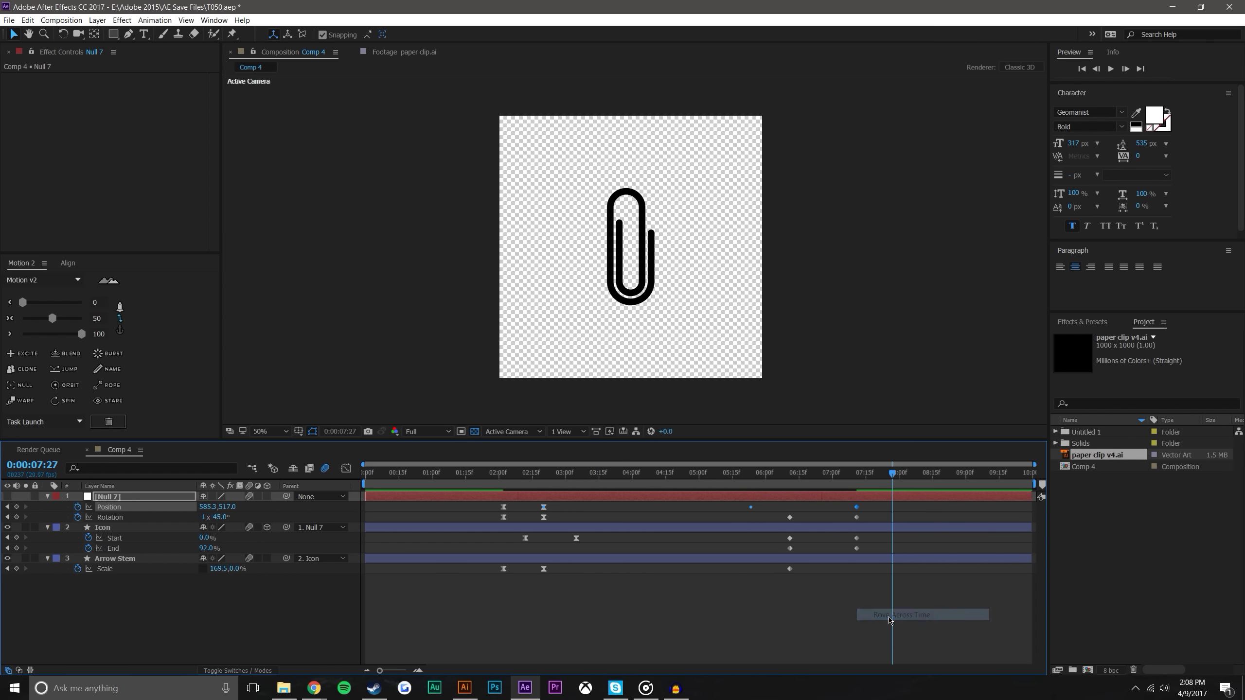
{"action": "left_click", "coordinate": [751, 481]}
{"action": "key", "text": "space"}
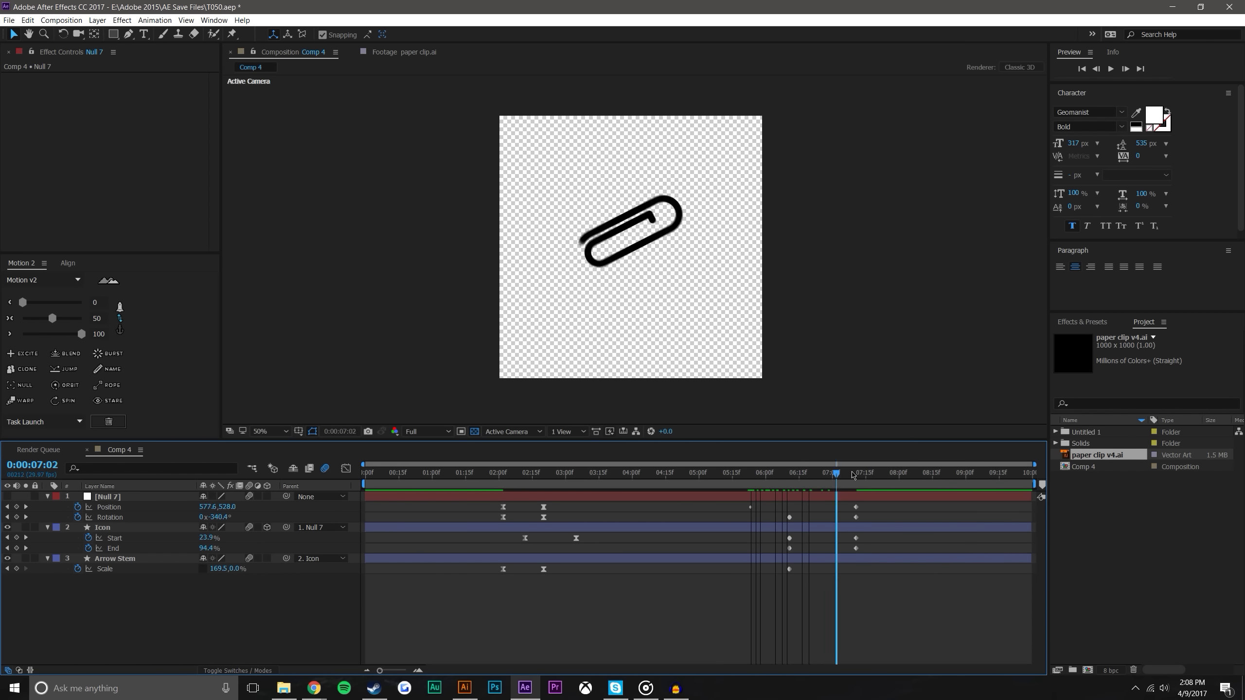
{"action": "key", "text": "ctrl+z"}
Zoom the timeline in around 06:16 to inspect the paper clip, then back out
{"action": "mouse_move", "coordinate": [788, 488]}
{"action": "left_mouse_down"}
{"action": "mouse_move", "coordinate": [503, 489]}
{"action": "mouse_move", "coordinate": [802, 494]}
{"action": "left_mouse_up"}
{"action": "left_click", "coordinate": [417, 671]}
{"action": "left_click", "coordinate": [418, 670]}
{"action": "left_click", "coordinate": [418, 671]}
{"action": "left_click_drag", "start_coordinate": [792, 667], "coordinate": [812, 668]}
{"action": "left_click", "coordinate": [365, 671]}
{"action": "left_click", "coordinate": [365, 670]}
Set Null 7's Position keyframes to Rove Across Time and show the full 10-second timeline
{"action": "mouse_move", "coordinate": [599, 506]}
{"action": "left_mouse_down"}
{"action": "mouse_move", "coordinate": [783, 511]}
{"action": "mouse_move", "coordinate": [585, 500]}
{"action": "left_mouse_up"}
{"action": "left_click", "coordinate": [783, 511]}
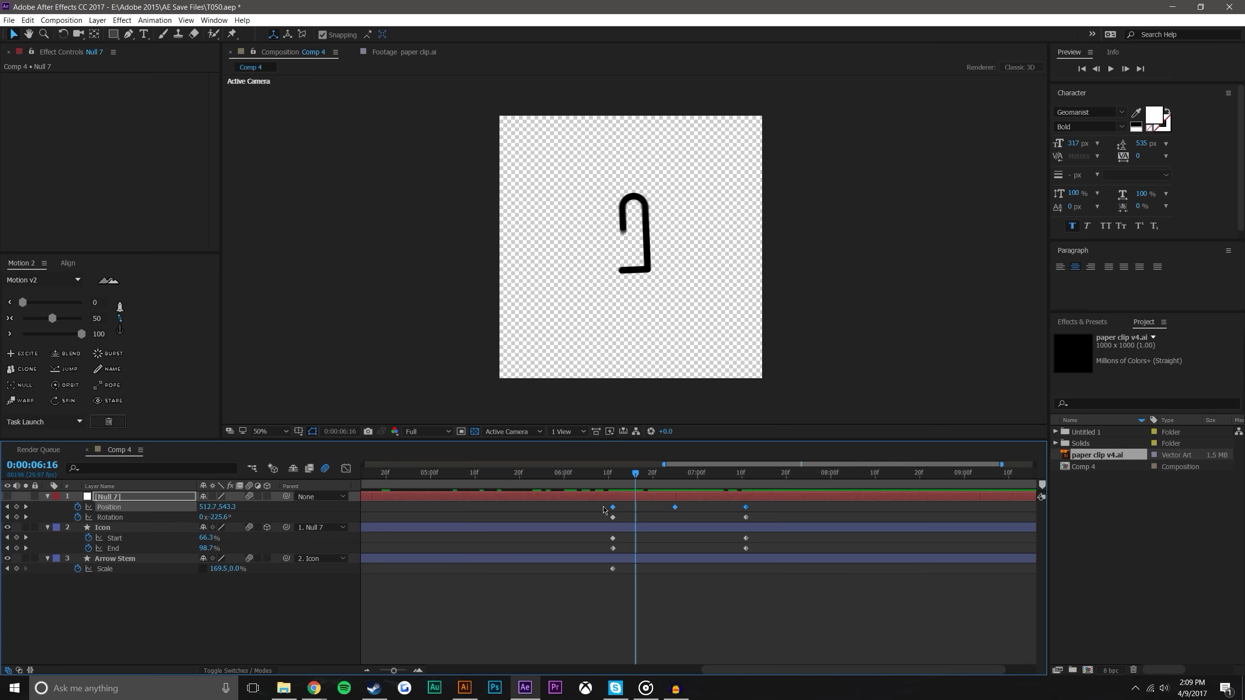
{"action": "right_click", "coordinate": [748, 508]}
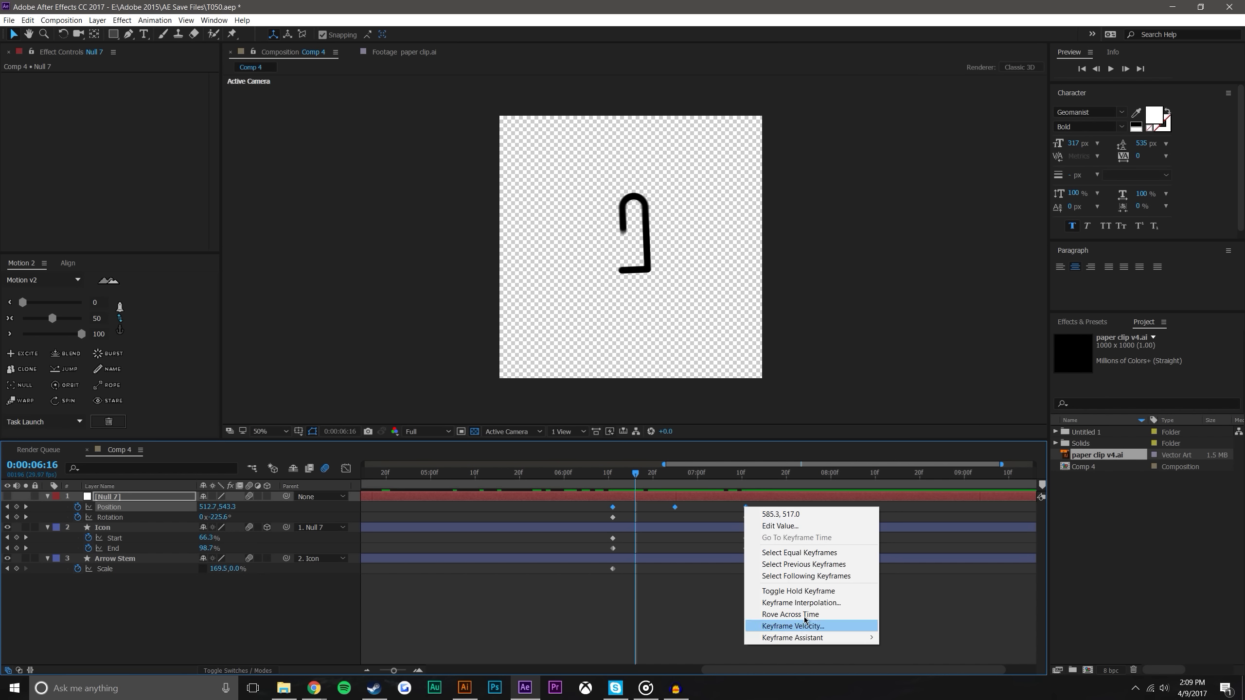
{"action": "left_click", "coordinate": [768, 617]}
{"action": "left_click", "coordinate": [740, 617]}
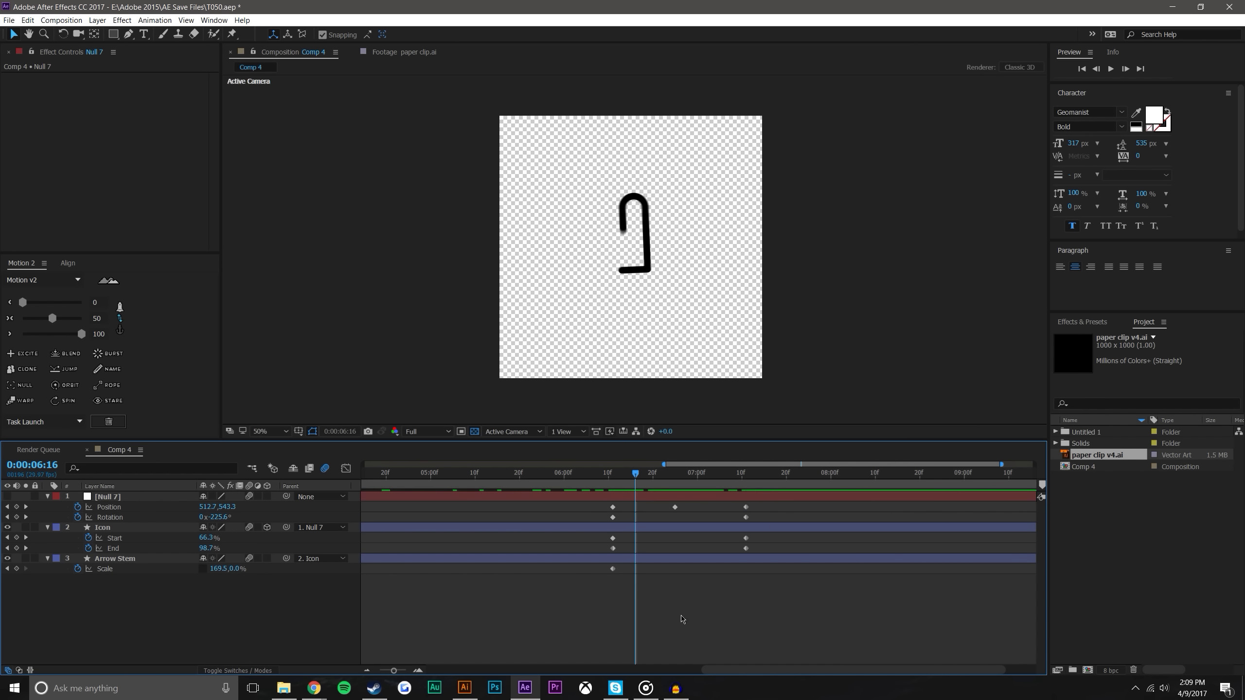
{"action": "left_click", "coordinate": [367, 670]}
{"action": "left_click", "coordinate": [367, 670]}
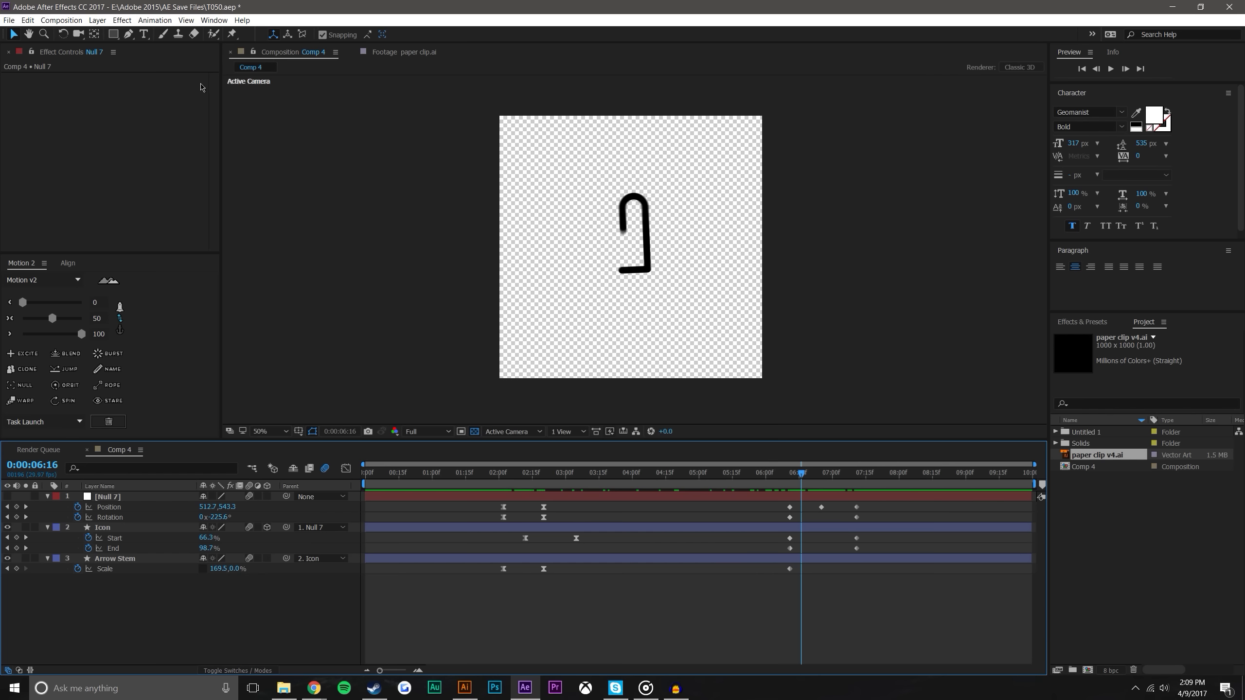
Create a new Null Object, Null 8, and parent Null 7 to it
{"action": "left_click", "coordinate": [98, 20]}
{"action": "mouse_move", "coordinate": [99, 37]}
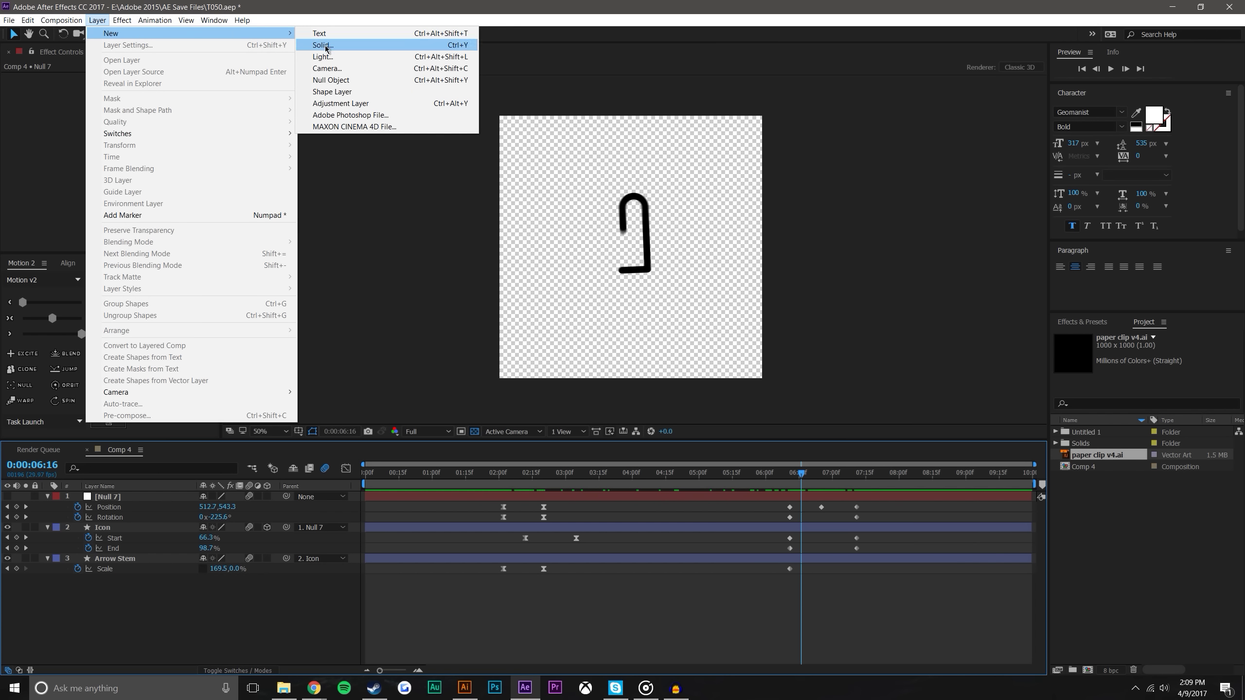
{"action": "left_click", "coordinate": [338, 80]}
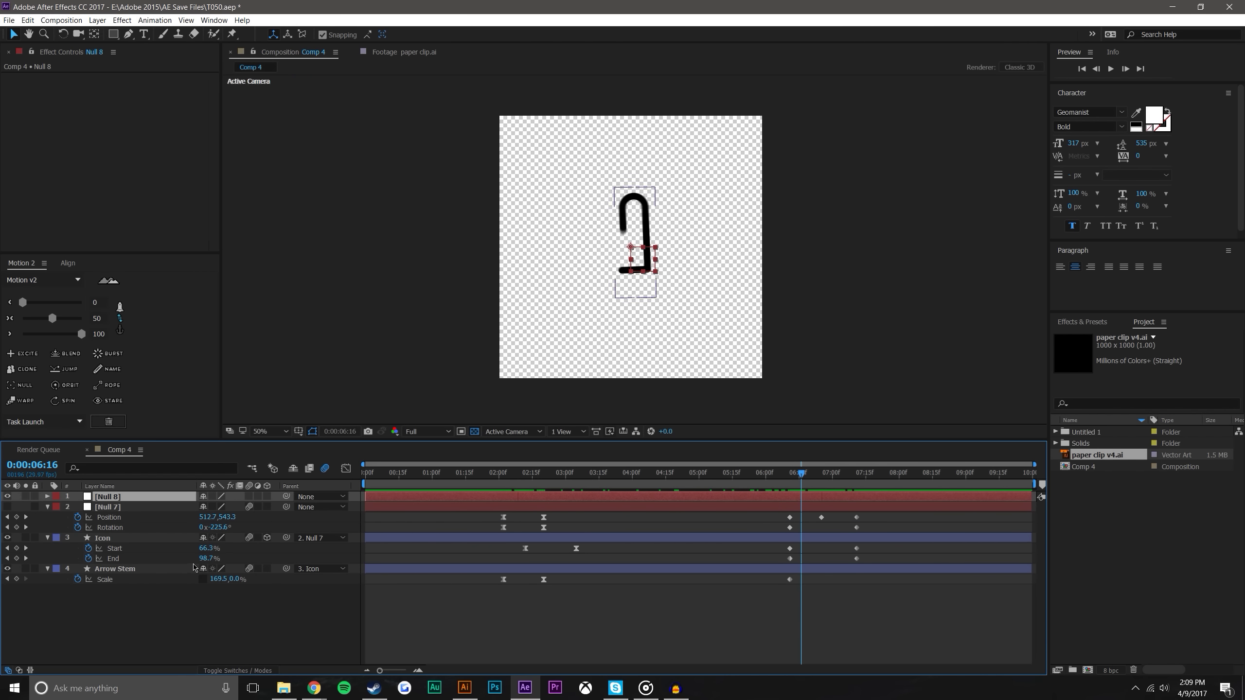
{"action": "left_click", "coordinate": [777, 480]}
{"action": "left_click_drag", "start_coordinate": [873, 514], "coordinate": [774, 534]}
{"action": "left_click", "coordinate": [289, 616]}
{"action": "left_click", "coordinate": [292, 516]}
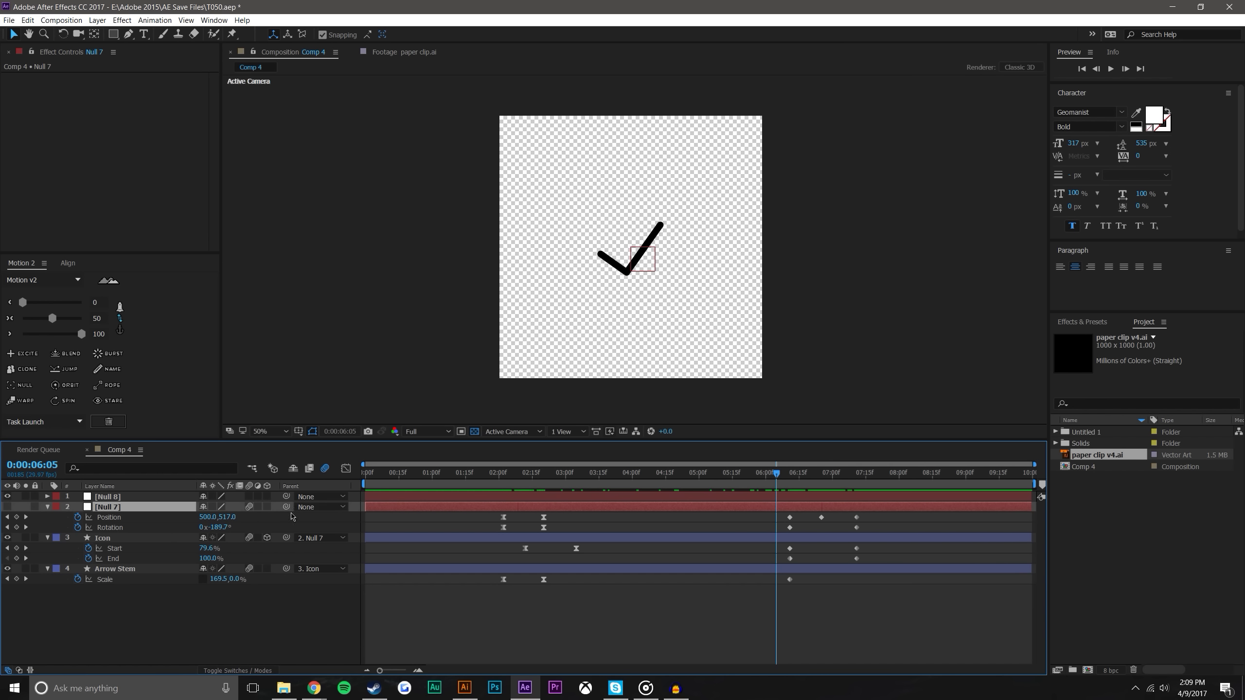
{"action": "left_click_drag", "start_coordinate": [156, 508], "coordinate": [112, 497]}
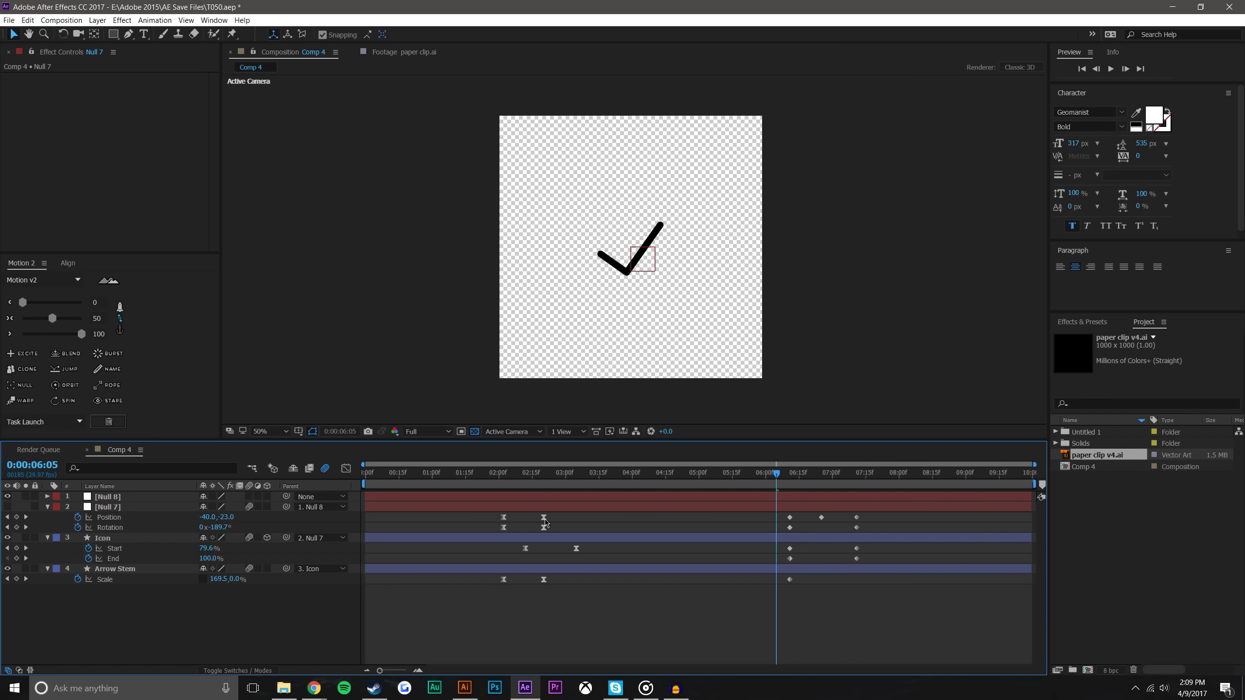
Try moving Null 7's later Position keyframes onto Null 8 at 06:10, then undo the transfer
{"action": "key", "text": "F2"}
{"action": "key", "text": "p"}
{"action": "left_click_drag", "start_coordinate": [780, 479], "coordinate": [782, 479]}
{"action": "left_click_drag", "start_coordinate": [866, 526], "coordinate": [777, 545]}
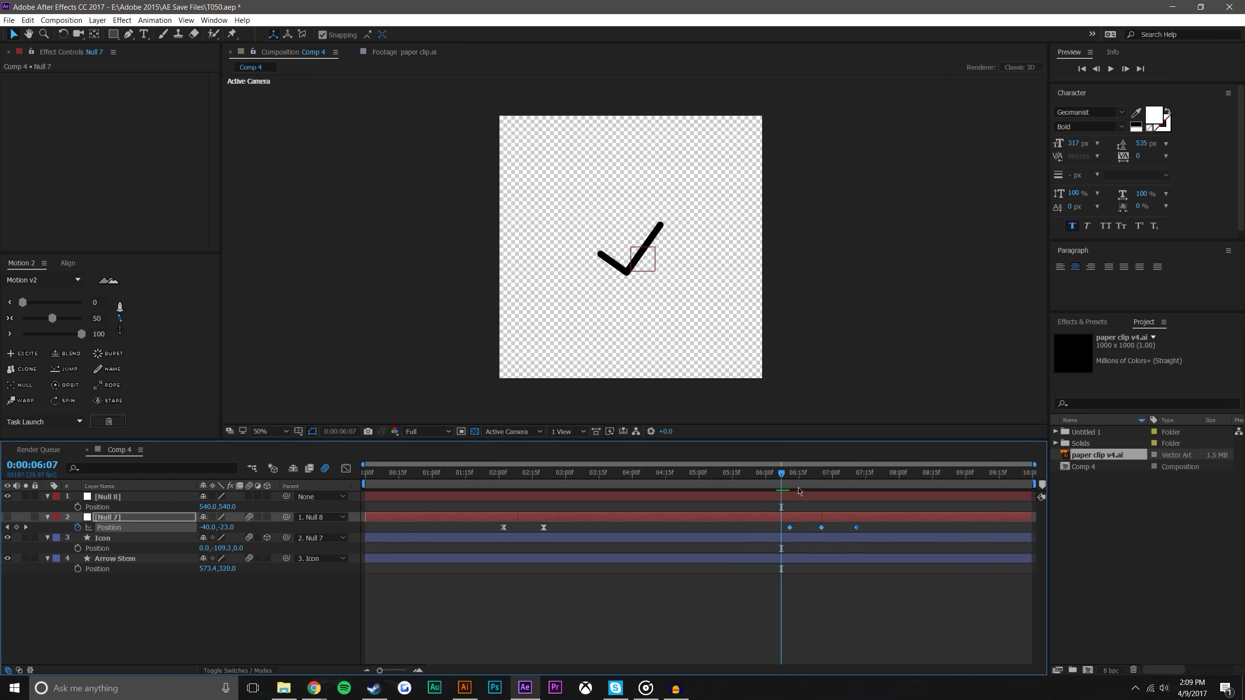
{"action": "left_click_drag", "start_coordinate": [784, 477], "coordinate": [793, 475]}
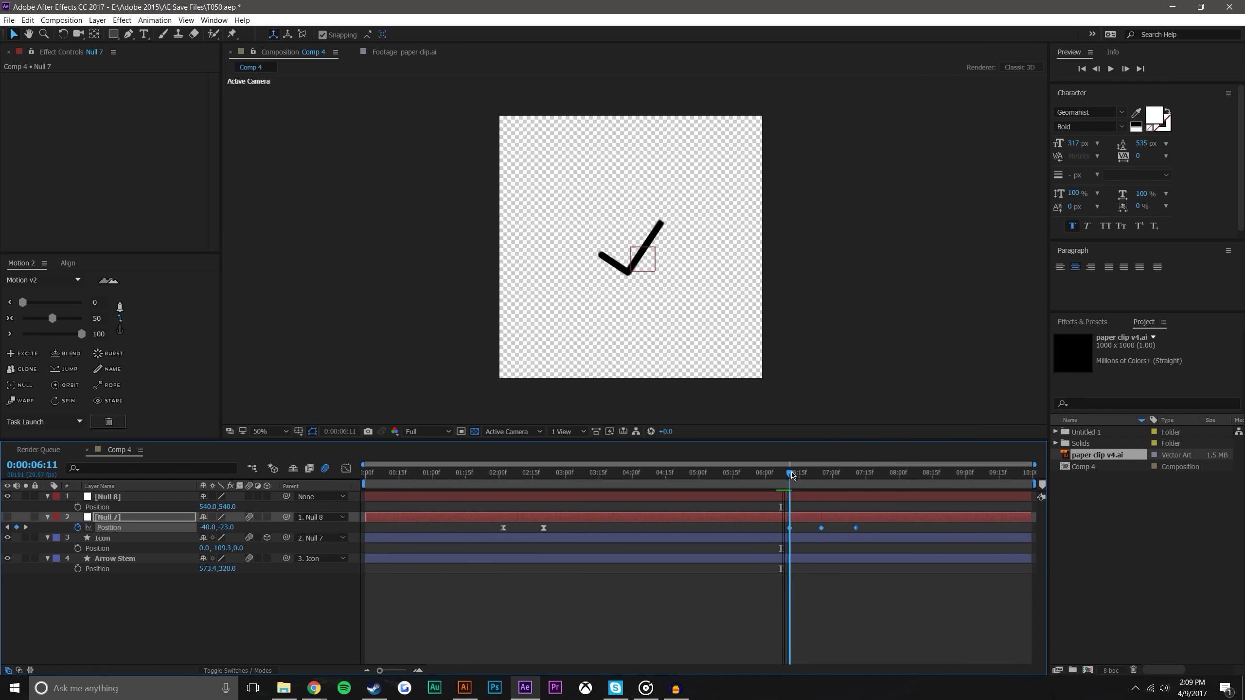
{"action": "left_click", "coordinate": [115, 498]}
{"action": "key", "text": "ctrl+v"}
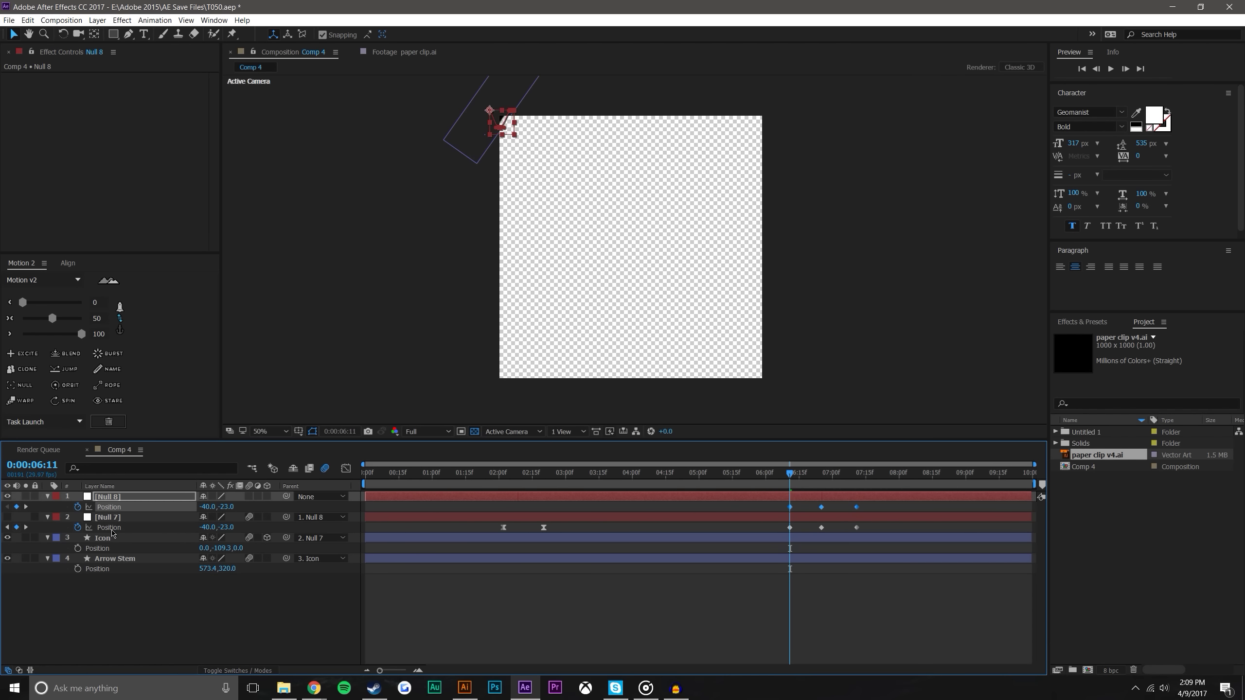
{"action": "left_click", "coordinate": [78, 527]}
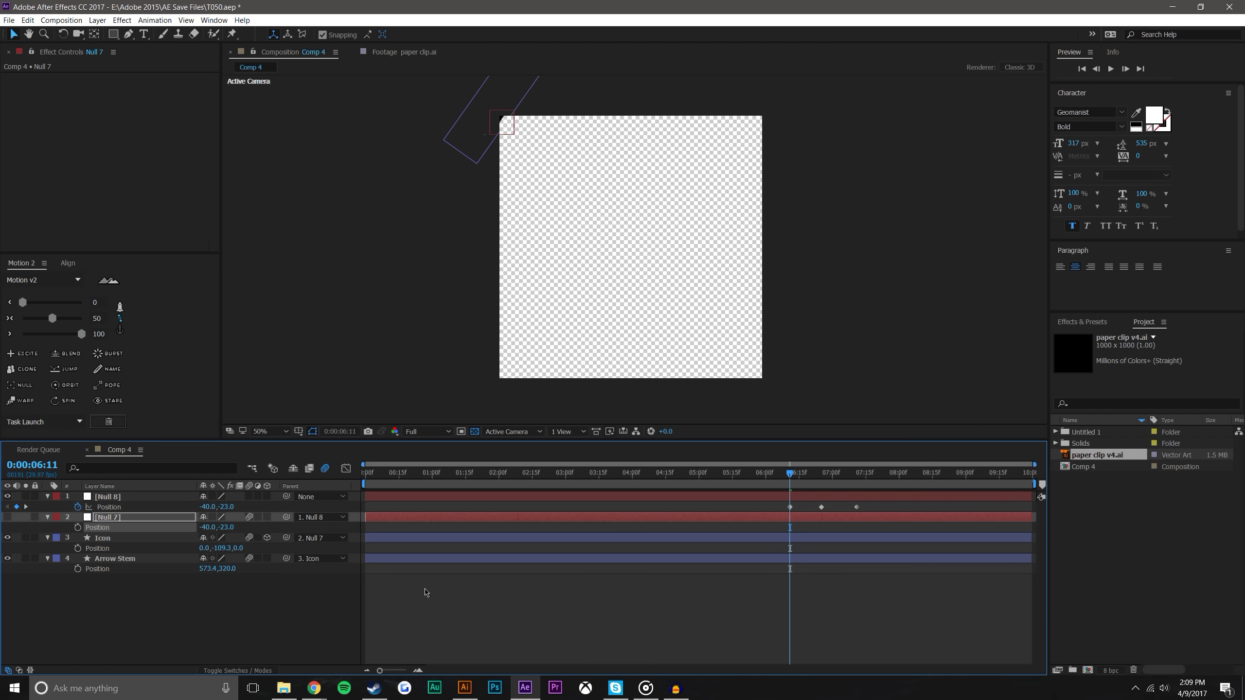
{"action": "key", "text": "ctrl+z"}
{"action": "key", "text": "ctrl+z"}
{"action": "mouse_move", "coordinate": [790, 473]}
{"action": "left_mouse_down"}
{"action": "mouse_move", "coordinate": [860, 470]}
{"action": "mouse_move", "coordinate": [790, 473]}
{"action": "left_mouse_up"}
Delete Null 7's Position keyframe near 06:20 and start Null 8's Position animation at 06:11
{"action": "left_click", "coordinate": [820, 528]}
{"action": "key", "text": "Delete"}
{"action": "left_click", "coordinate": [77, 508]}
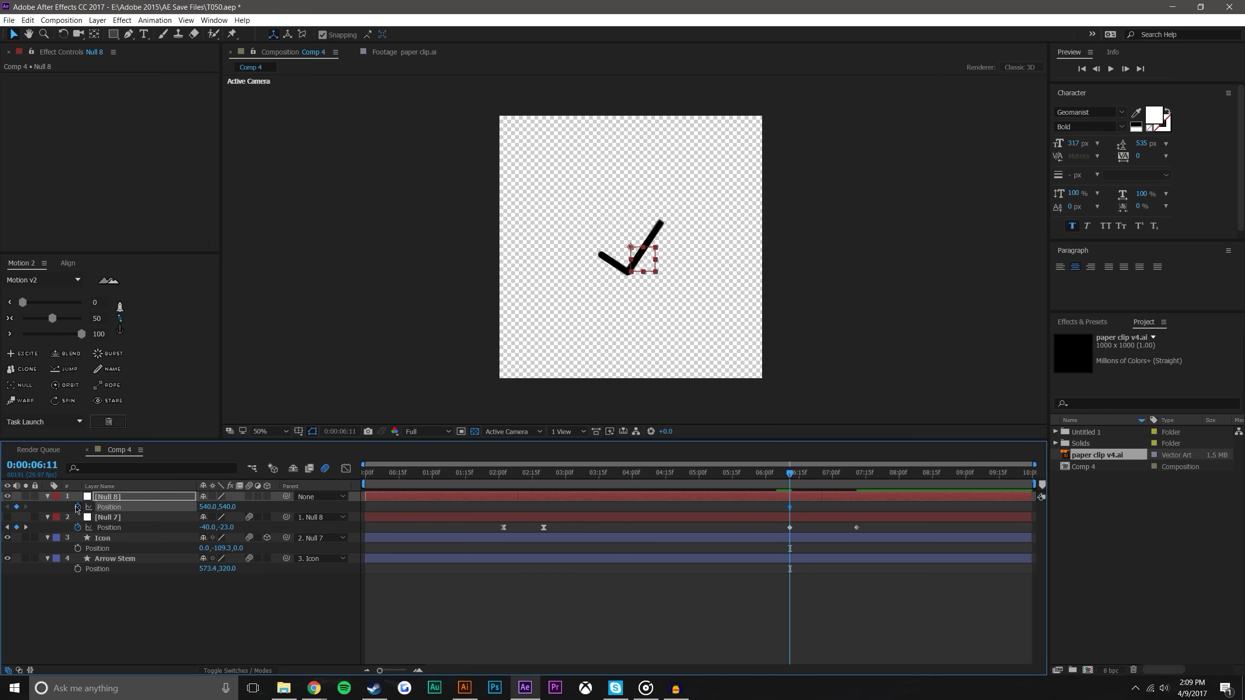
{"action": "left_click_drag", "start_coordinate": [797, 475], "coordinate": [857, 473]}
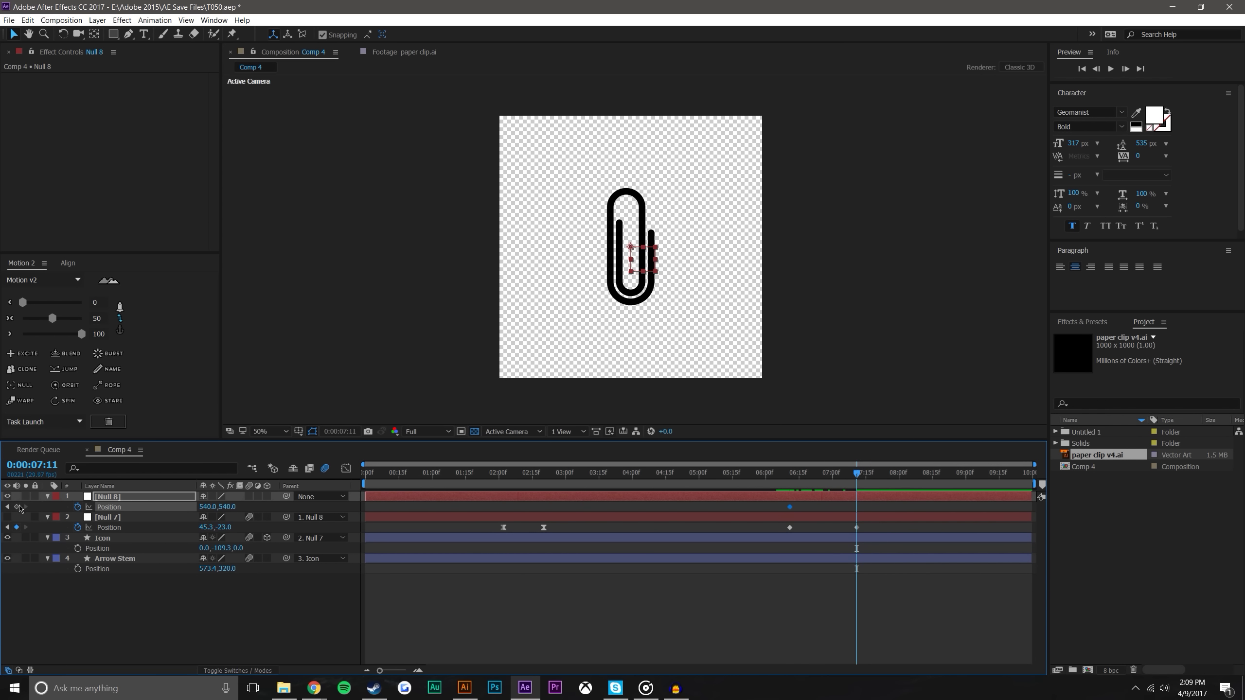
Key a bounce on Null 8 by lowering its Y position to 615.9 near 7:00
{"action": "left_click", "coordinate": [822, 477]}
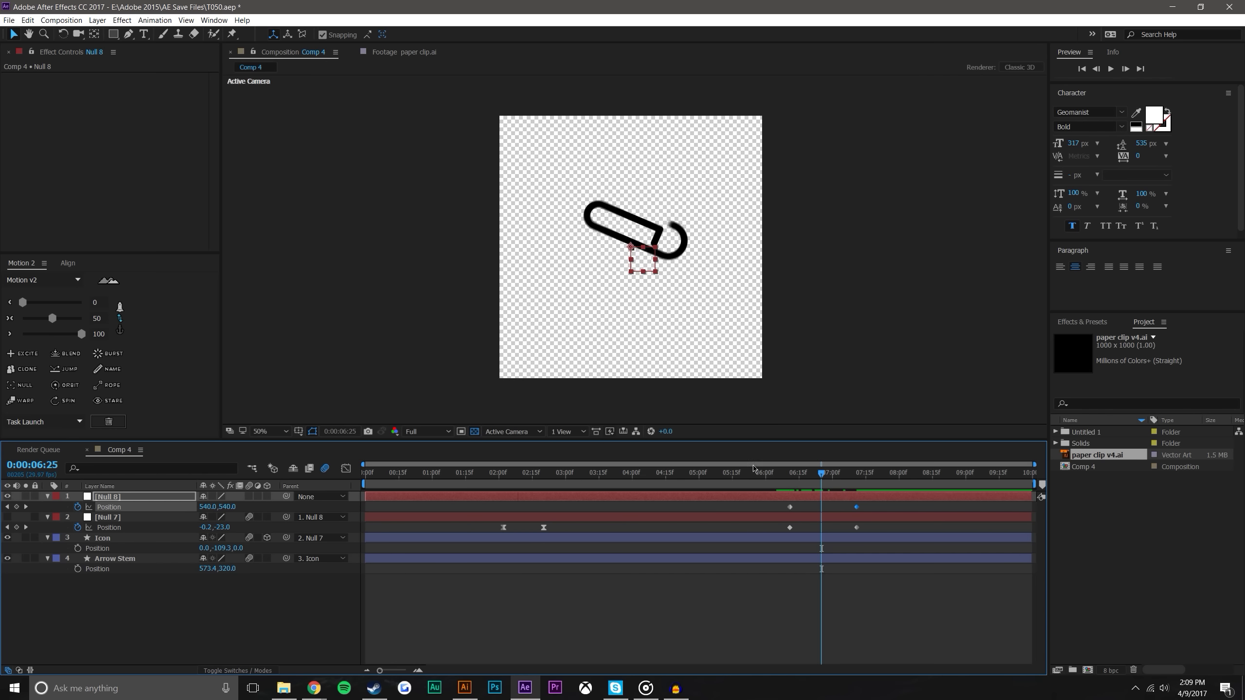
{"action": "left_click_drag", "start_coordinate": [823, 475], "coordinate": [830, 475]}
{"action": "left_click_drag", "start_coordinate": [227, 512], "coordinate": [696, 499]}
{"action": "left_click", "coordinate": [933, 622]}
{"action": "left_click_drag", "start_coordinate": [790, 474], "coordinate": [843, 479]}
Set Null 8's middle Position keyframe to Rove Across Time and preview from 6:08
{"action": "left_click_drag", "start_coordinate": [784, 511], "coordinate": [863, 511]}
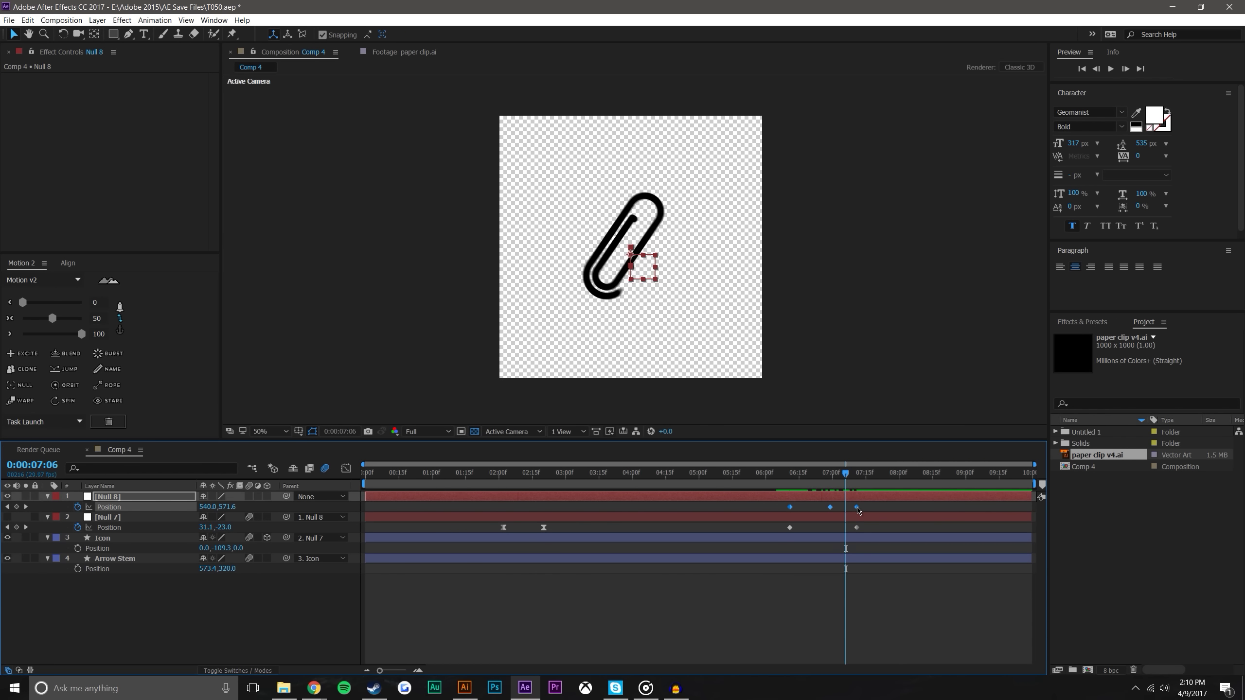
{"action": "right_click", "coordinate": [857, 511]}
{"action": "left_click", "coordinate": [912, 614]}
{"action": "left_click", "coordinate": [883, 608]}
{"action": "left_click", "coordinate": [785, 473]}
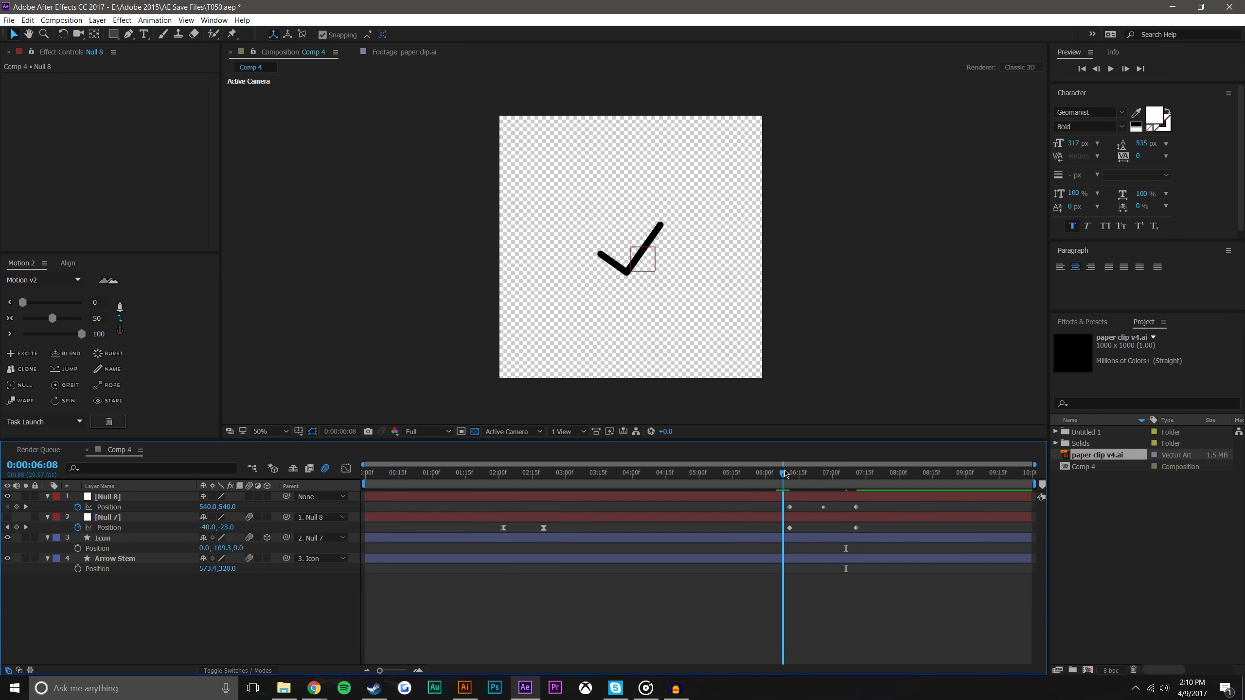
{"action": "left_click", "coordinate": [1107, 71]}
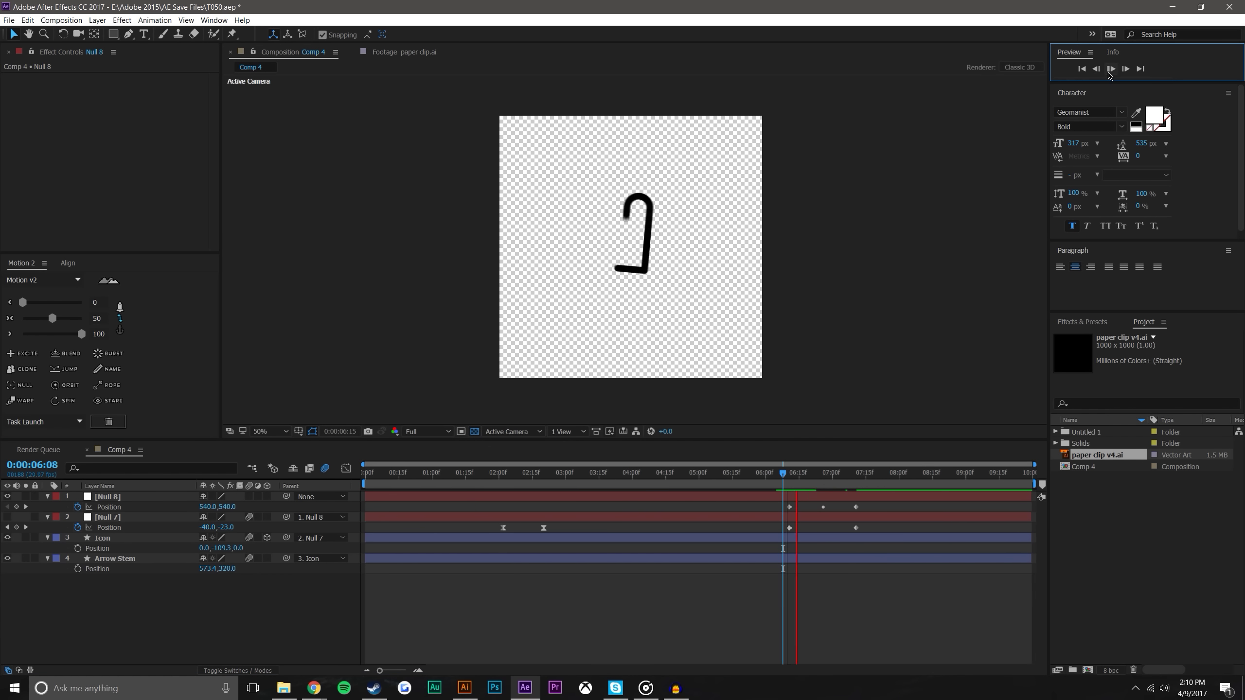
{"action": "left_click", "coordinate": [698, 521]}
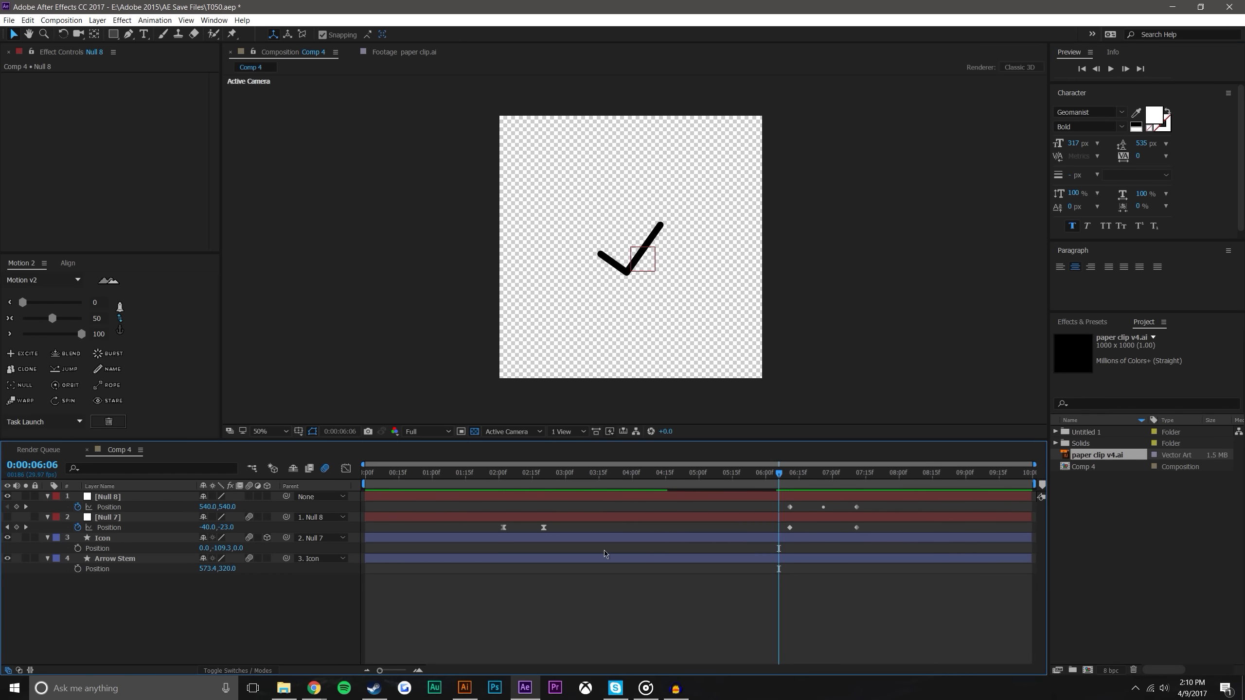
Toggle the modified properties of all layers with U and scroll through the layer stack
{"action": "key", "text": "ctrl+a"}
{"action": "key", "text": "u"}
{"action": "key", "text": "u"}
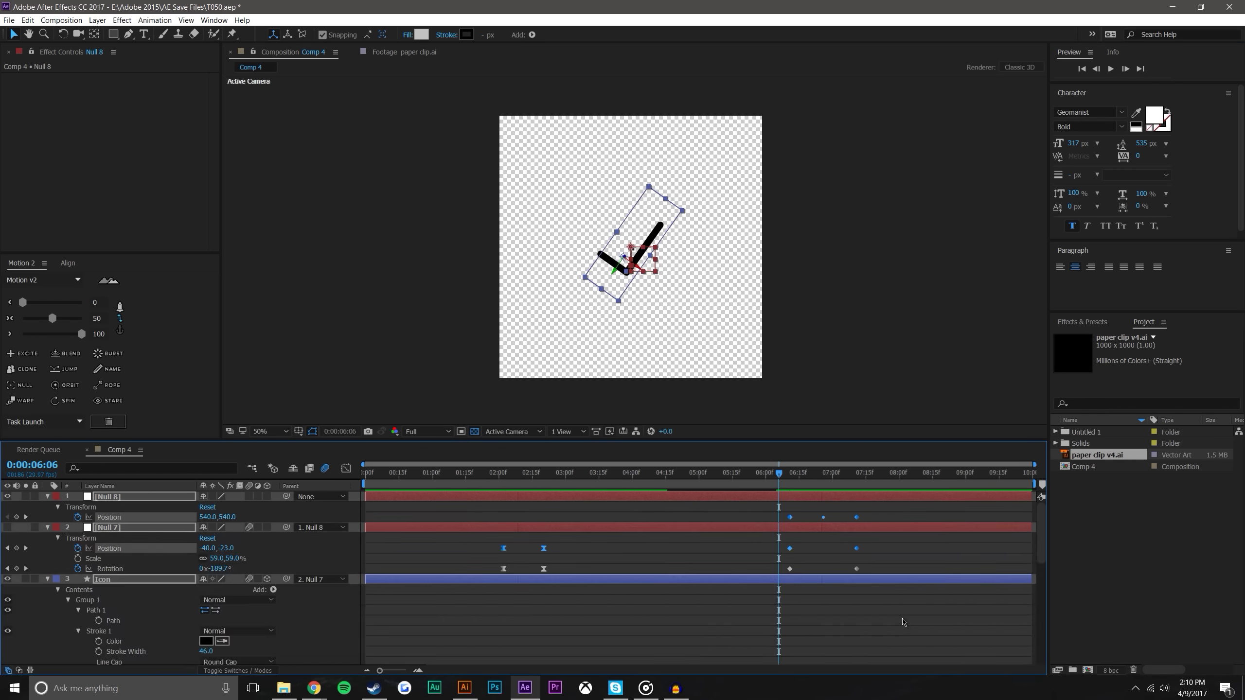
{"action": "key", "text": "u"}
Reveal the Icon layer's keyframed Start and End, then play the animation from 6:06
{"action": "key", "text": "u"}
{"action": "key", "text": "u"}
{"action": "scroll", "coordinate": [471, 595], "scroll_direction": "down", "scroll_amount": 4}
{"action": "scroll", "coordinate": [527, 600], "scroll_direction": "up", "scroll_amount": 2}
{"action": "left_click", "coordinate": [383, 556]}
{"action": "scroll", "coordinate": [382, 556], "scroll_direction": "up", "scroll_amount": 2}
{"action": "left_click", "coordinate": [124, 539]}
{"action": "key", "text": "u"}
{"action": "key", "text": "u"}
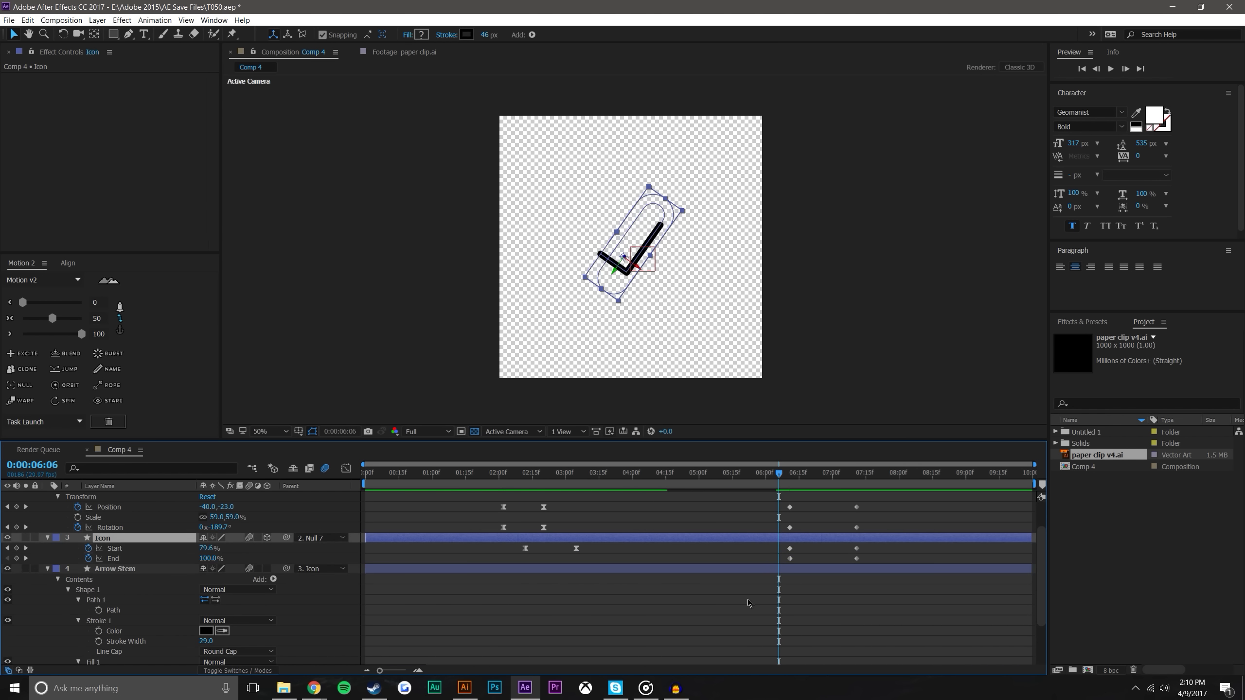
{"action": "key", "text": "u"}
{"action": "key", "text": "u"}
{"action": "left_click", "coordinate": [117, 570]}
{"action": "key", "text": "u"}
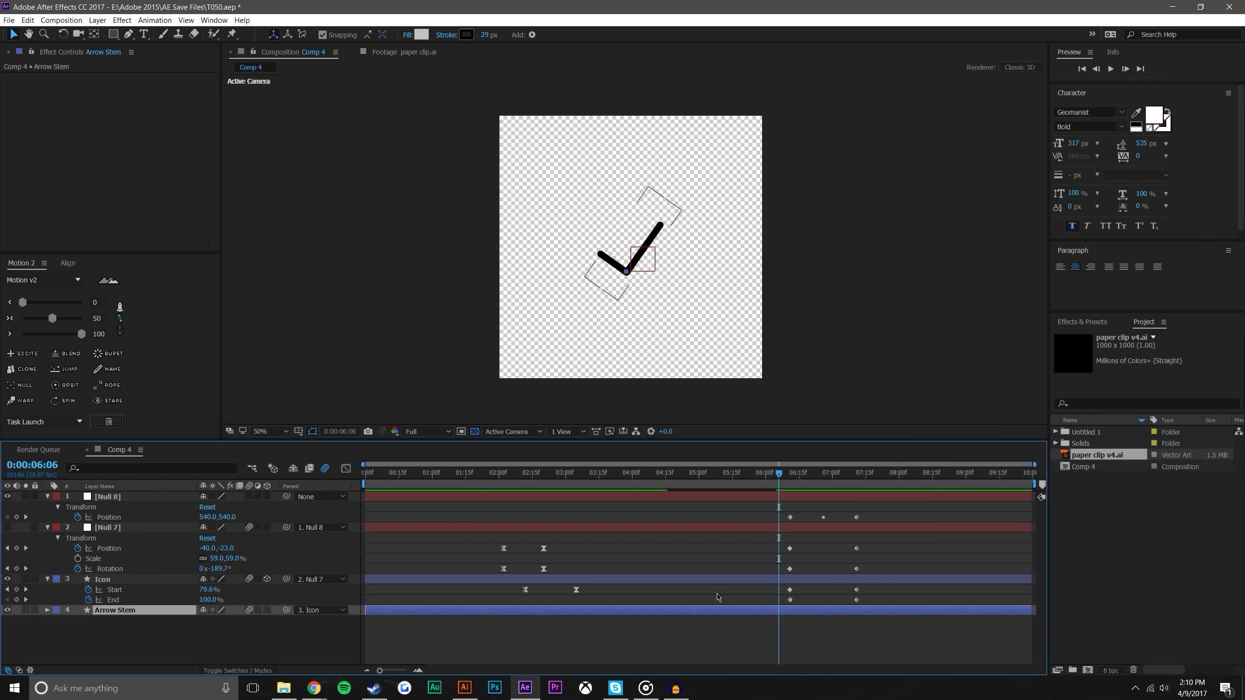
{"action": "left_click", "coordinate": [929, 642]}
{"action": "key", "text": "space"}
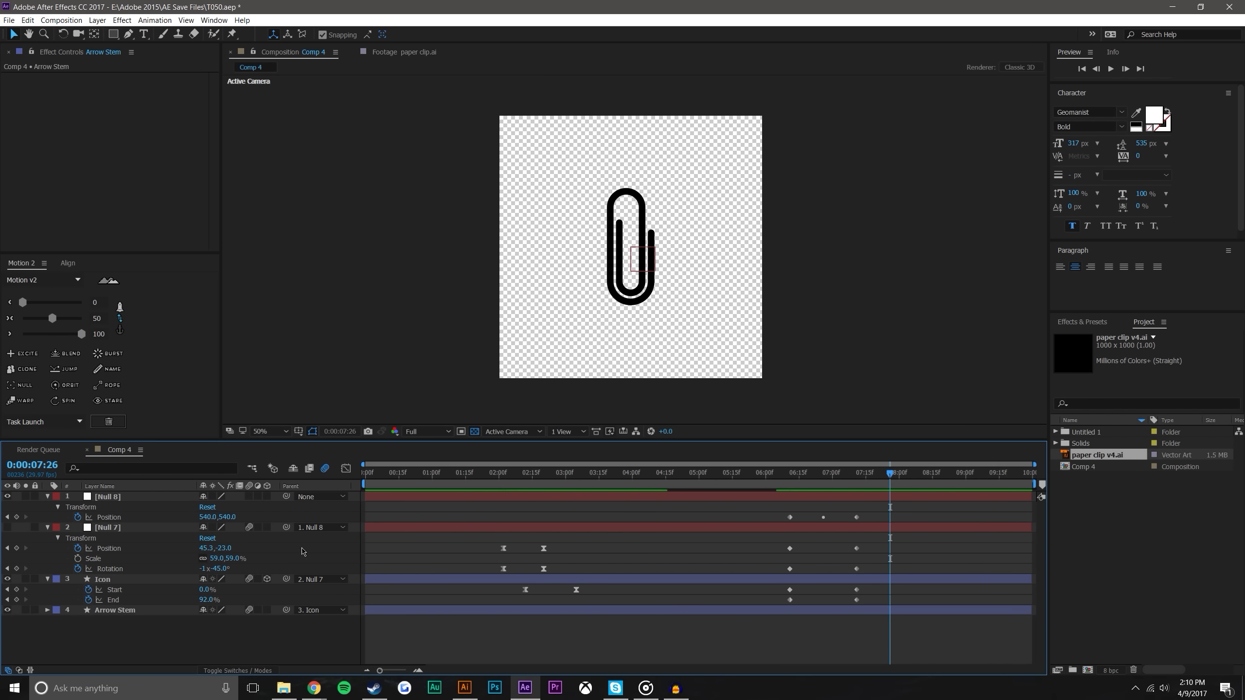
Delete Null 7's last two Position keyframes, checking the checkmark-to-clip change at 6:11
{"action": "left_click_drag", "start_coordinate": [776, 544], "coordinate": [877, 564]}
{"action": "key", "text": "Delete"}
{"action": "left_click", "coordinate": [859, 595]}
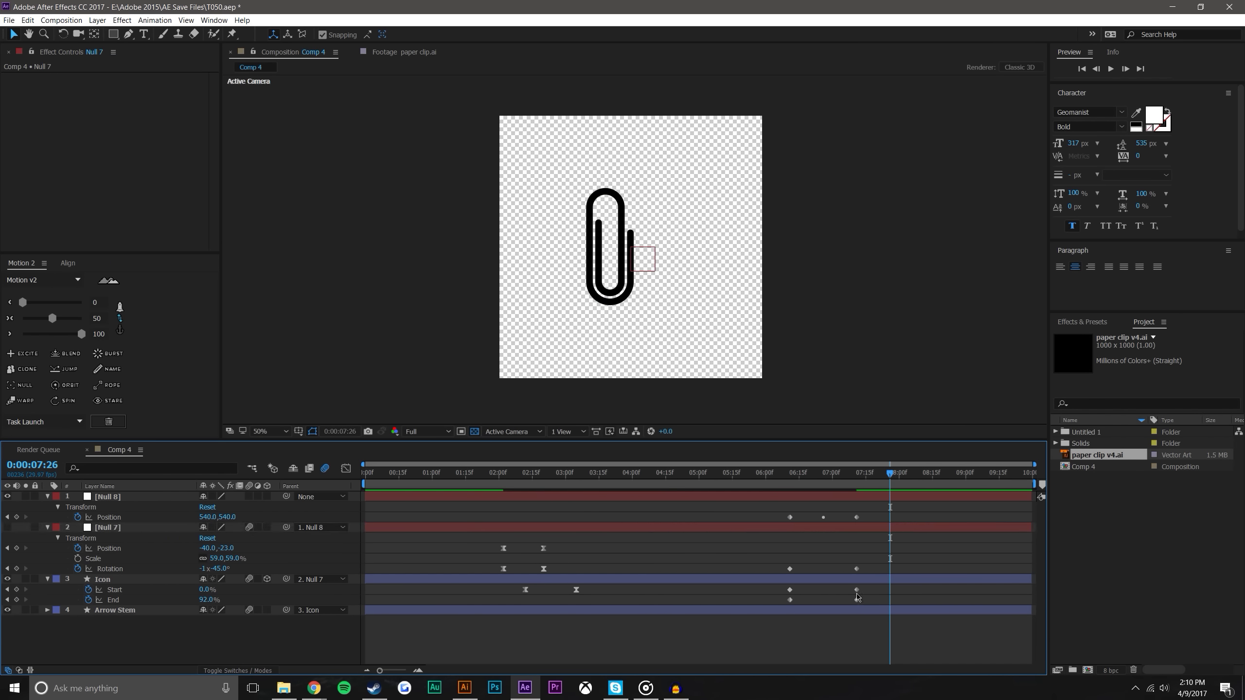
{"action": "key", "text": "ctrl+z"}
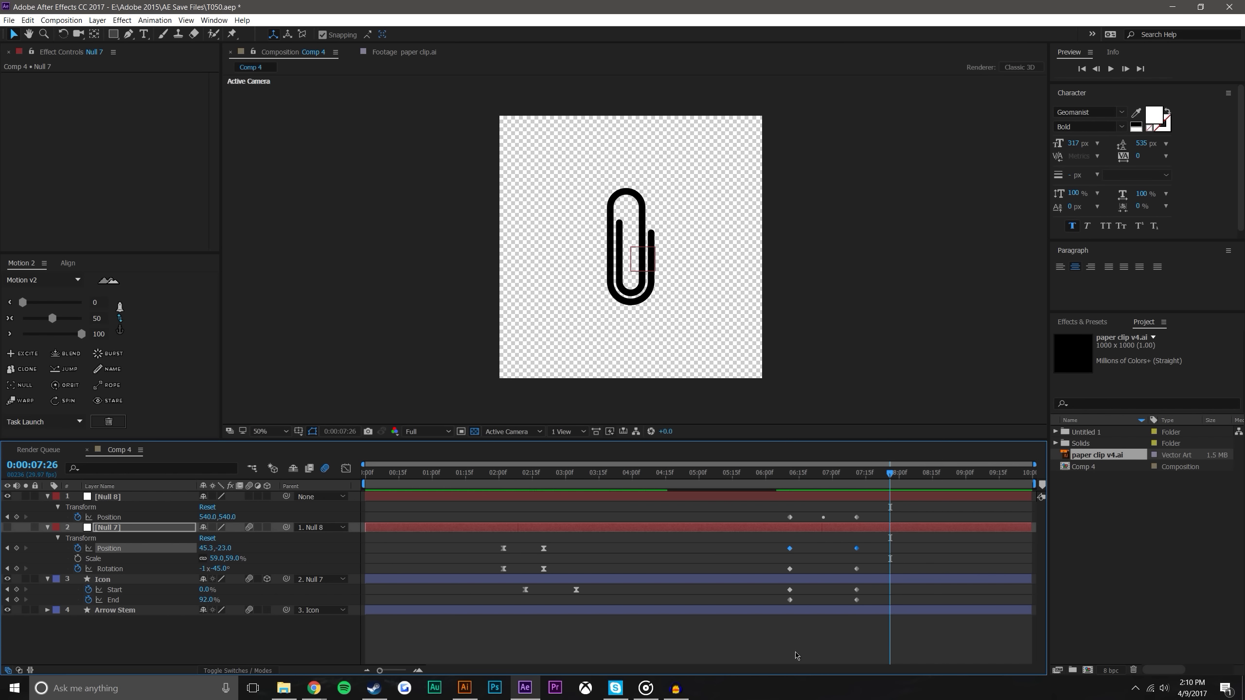
{"action": "left_click", "coordinate": [797, 656]}
{"action": "left_click", "coordinate": [790, 473]}
{"action": "left_click_drag", "start_coordinate": [793, 476], "coordinate": [773, 500]}
{"action": "left_click_drag", "start_coordinate": [777, 545], "coordinate": [873, 558]}
{"action": "key", "text": "Delete"}
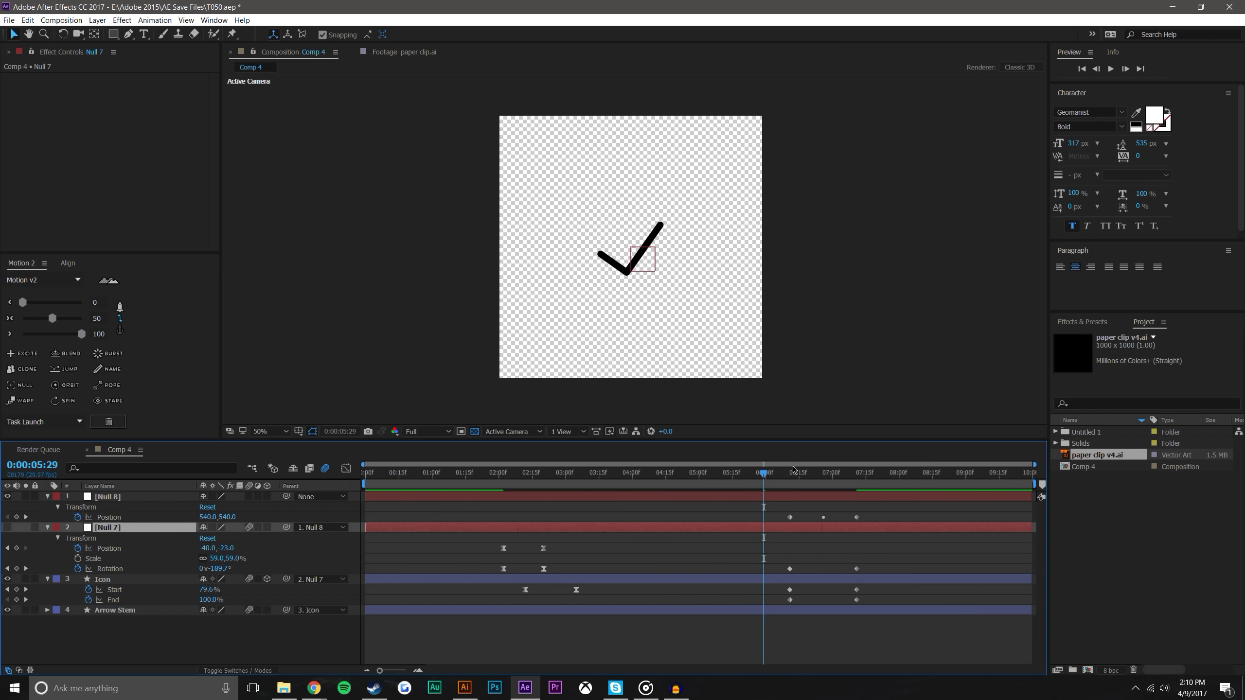
At the 7:11 keyframe, shift Null 8 sideways along X, then undo the shift
{"action": "left_click_drag", "start_coordinate": [786, 479], "coordinate": [884, 484]}
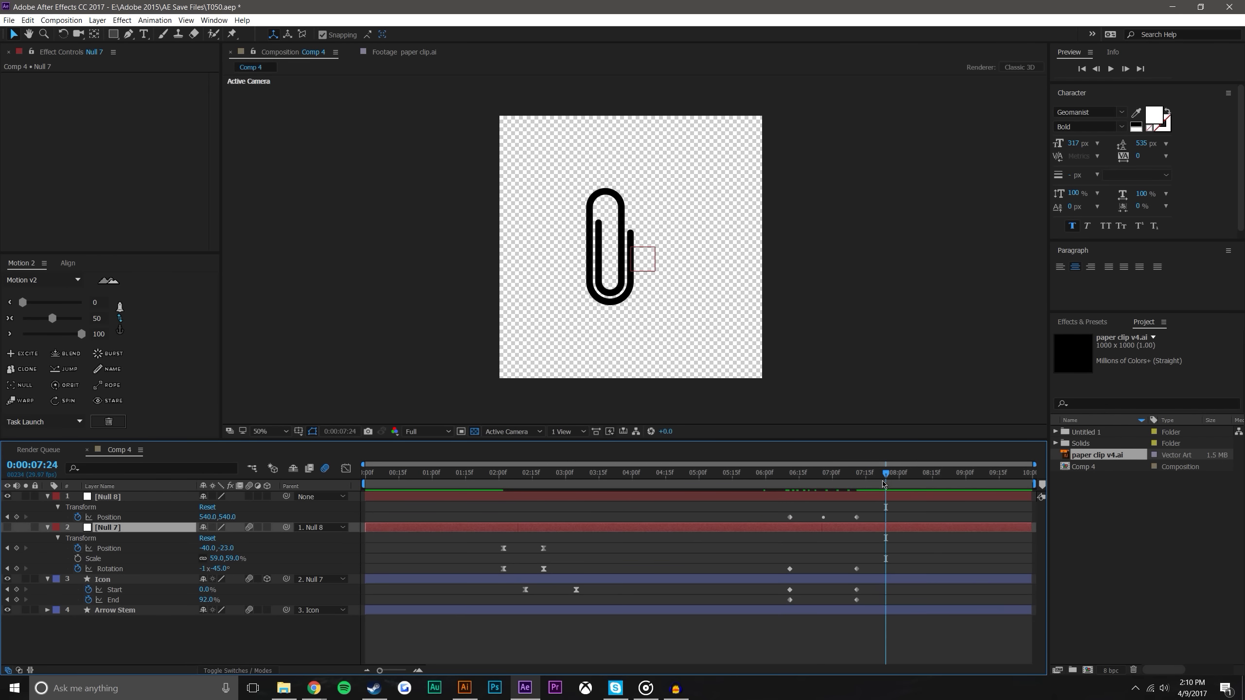
{"action": "key", "text": "j"}
{"action": "left_click", "coordinate": [134, 497]}
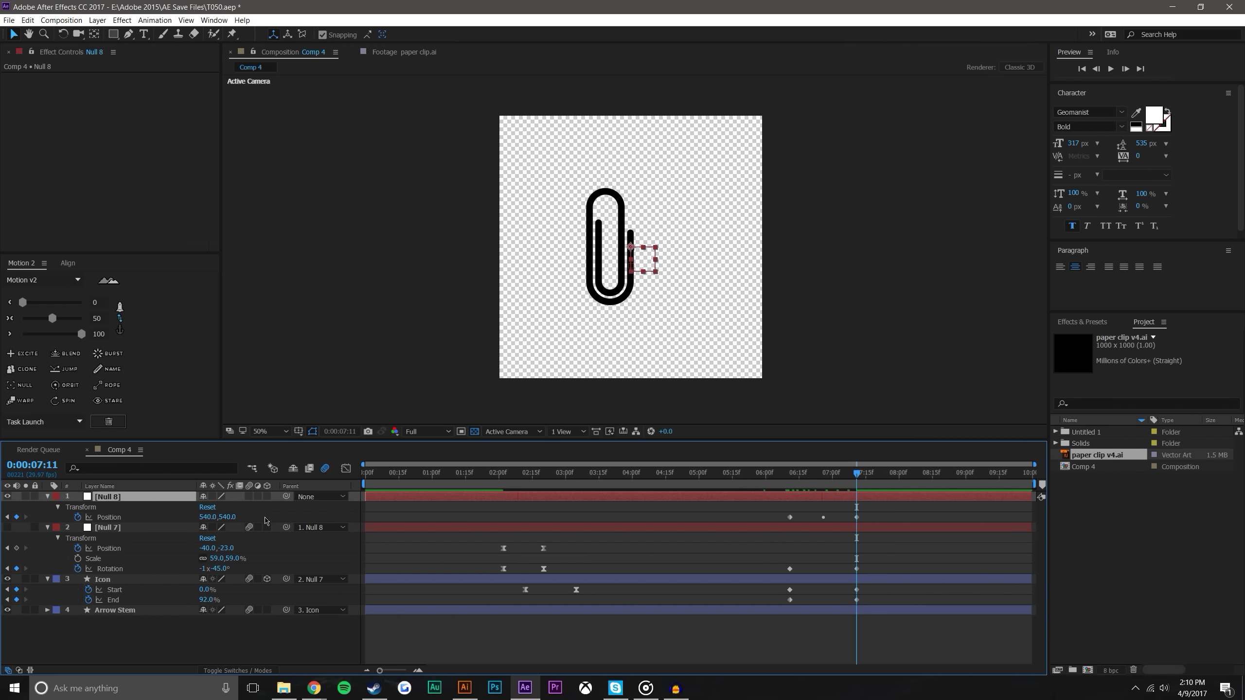
{"action": "left_click_drag", "start_coordinate": [211, 518], "coordinate": [731, 505]}
{"action": "key", "text": "ctrl+z"}
{"action": "key", "text": "ctrl+z"}
{"action": "key", "text": "ctrl+z"}
Set Null 8's X to 627.4 and add a second dip keyframe at Y 621.3
{"action": "left_click", "coordinate": [873, 620]}
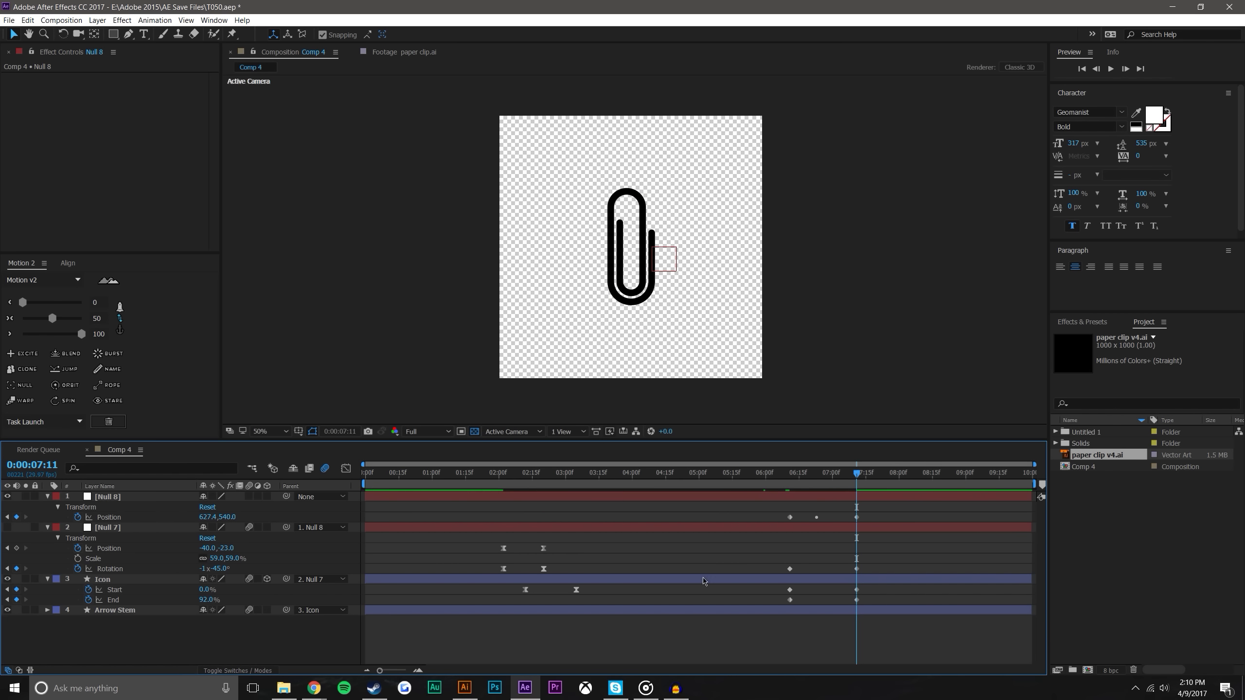
{"action": "left_click_drag", "start_coordinate": [797, 484], "coordinate": [837, 474]}
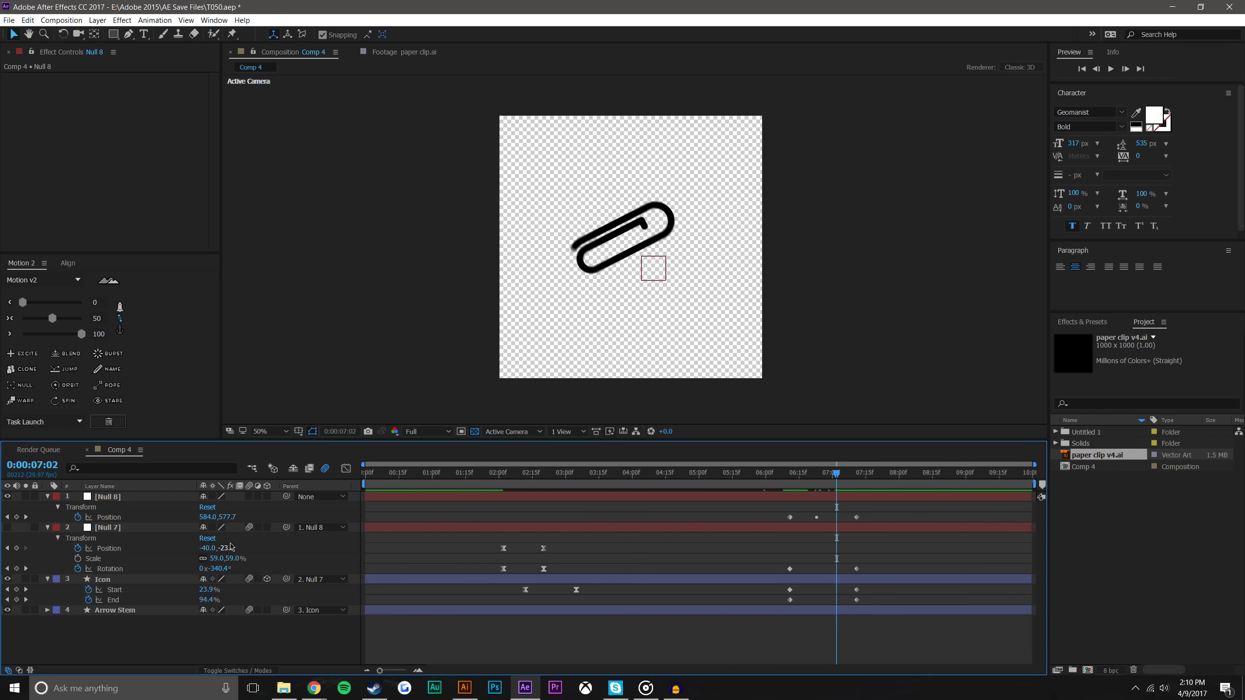
{"action": "left_click_drag", "start_coordinate": [227, 524], "coordinate": [504, 515]}
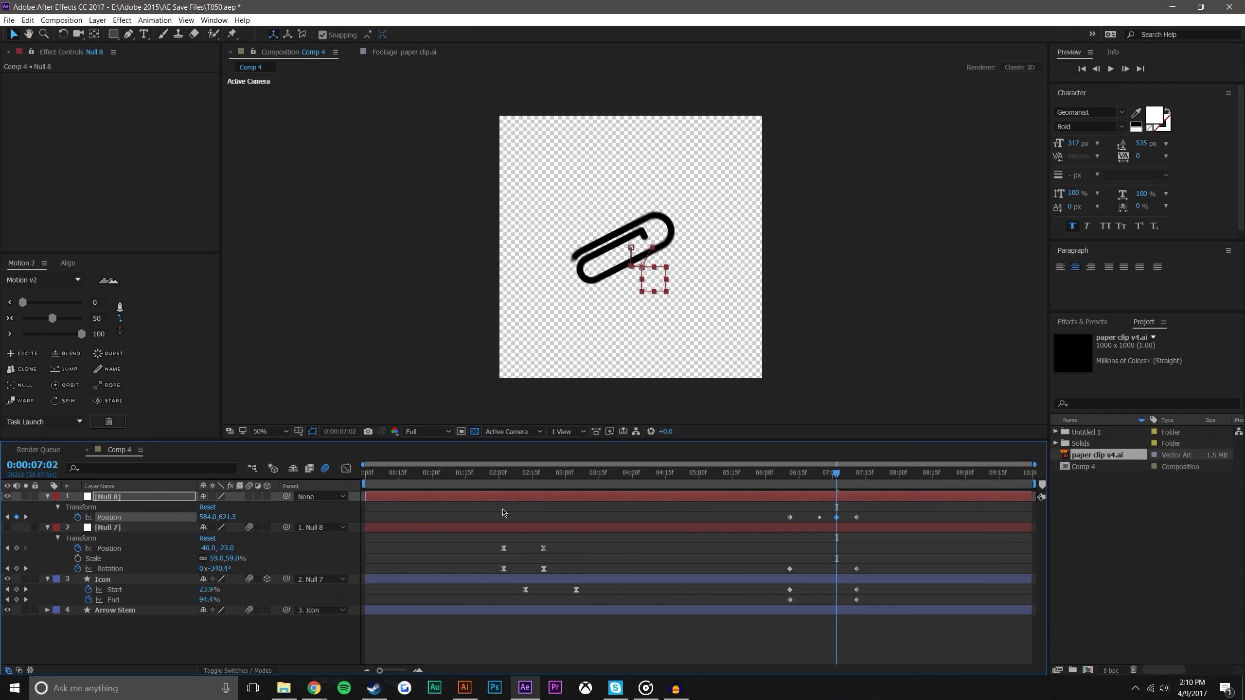
{"action": "left_click_drag", "start_coordinate": [811, 478], "coordinate": [877, 480]}
Apply Easy Ease to Null 8's Position keyframes, then reset them to linear with Motion 2
{"action": "left_click_drag", "start_coordinate": [780, 513], "coordinate": [869, 527]}
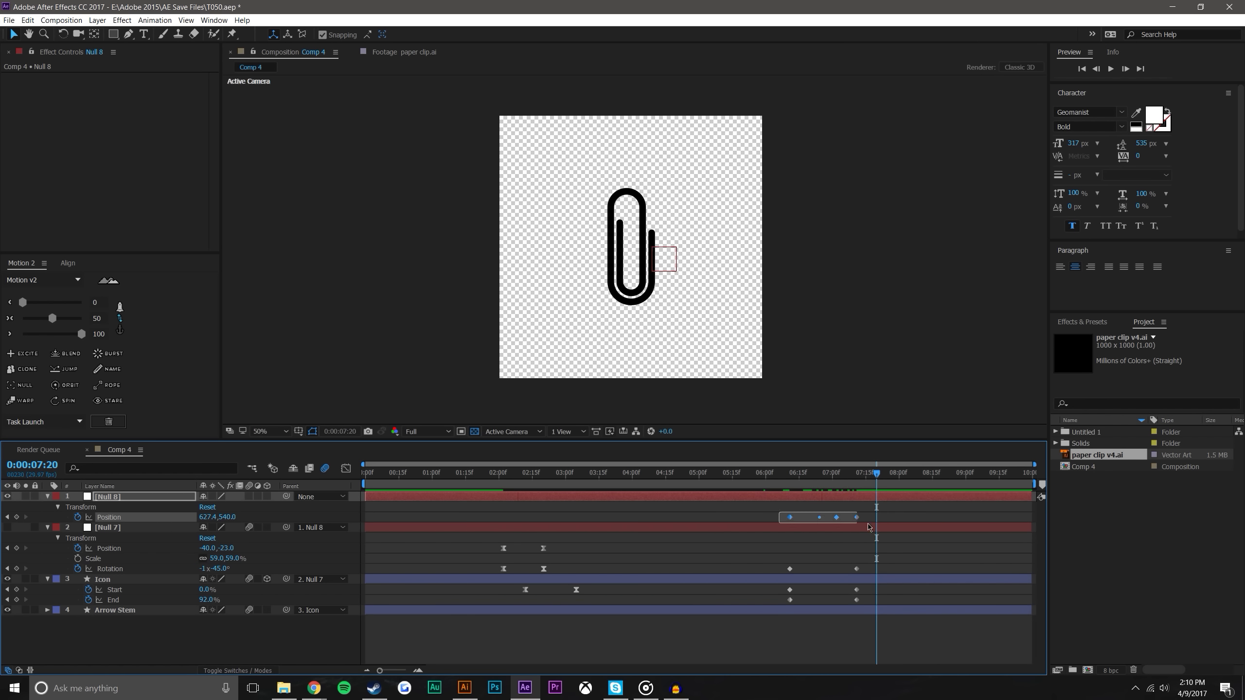
{"action": "right_click", "coordinate": [856, 517]}
{"action": "left_click", "coordinate": [902, 626]}
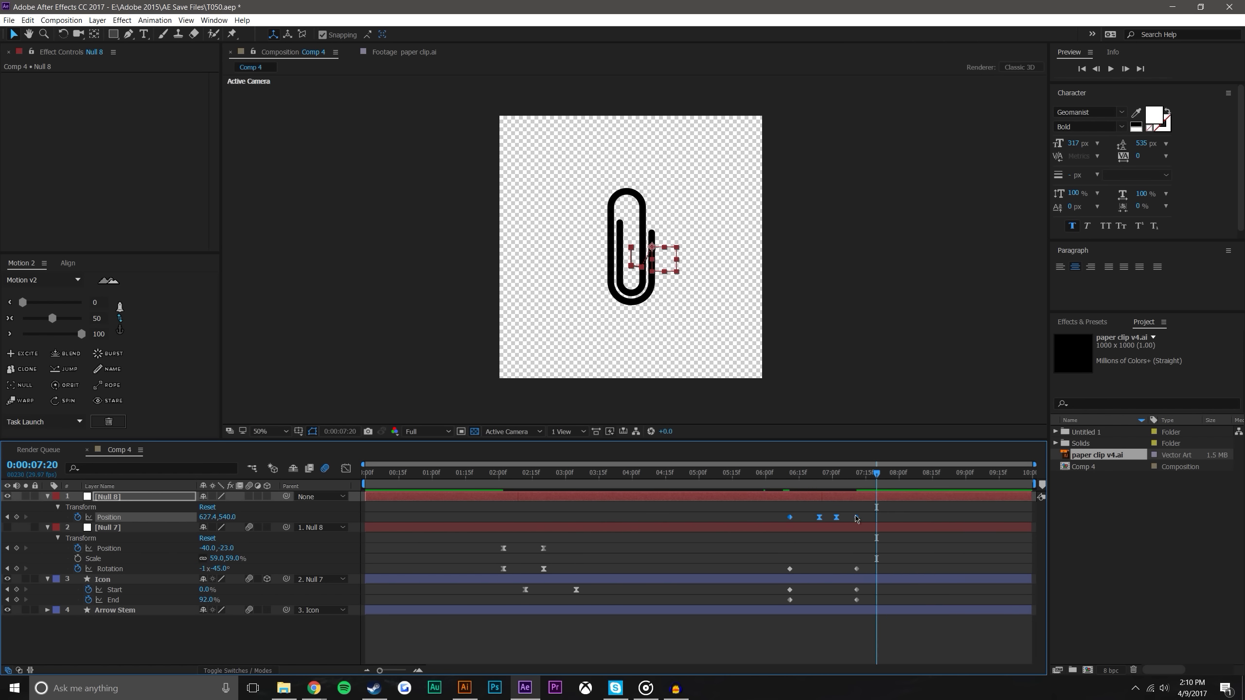
{"action": "left_click", "coordinate": [53, 319]}
{"action": "left_click", "coordinate": [120, 330]}
{"action": "left_click", "coordinate": [9, 319]}
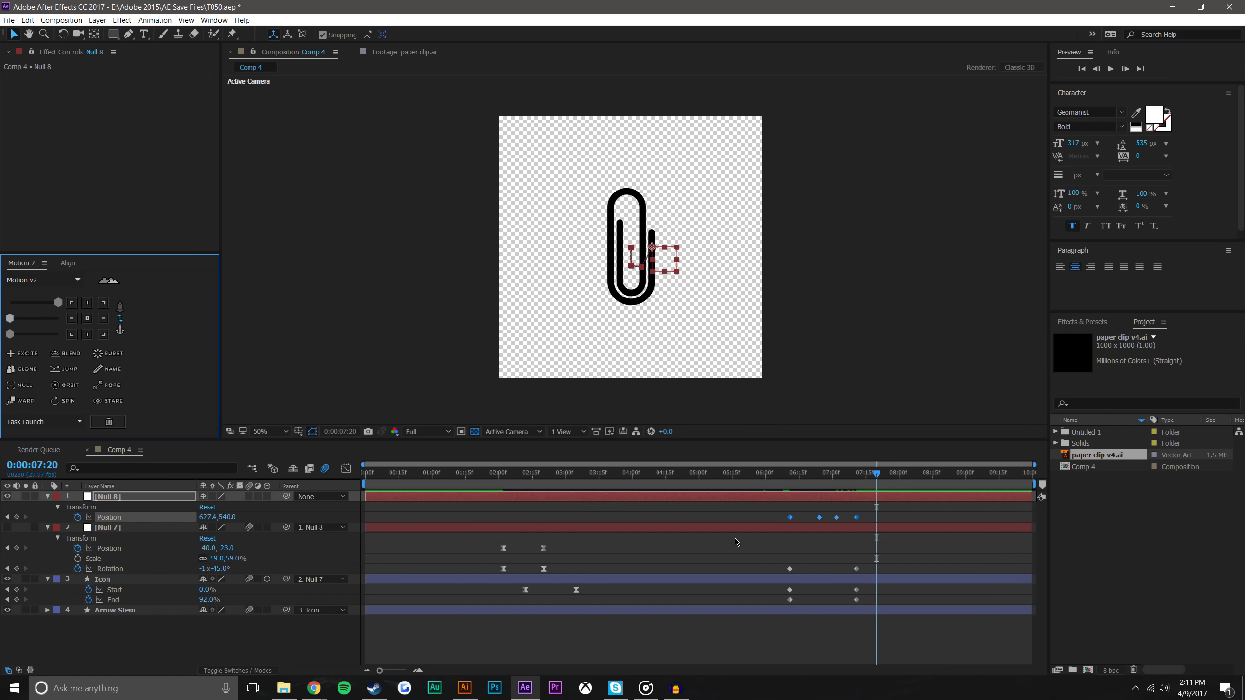
Set Null 8's two middle keyframes to Rove Across Time and step through the morph at 100%
{"action": "right_click", "coordinate": [821, 519]}
{"action": "left_click", "coordinate": [870, 627]}
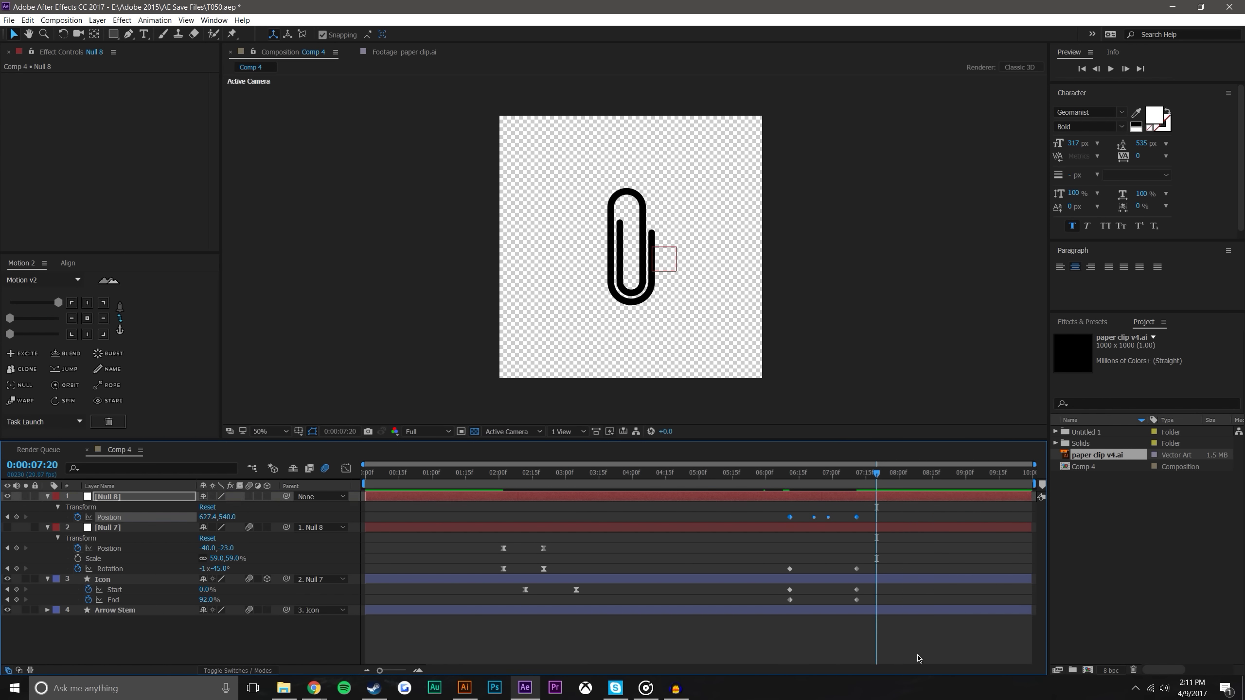
{"action": "left_click_drag", "start_coordinate": [785, 474], "coordinate": [876, 474]}
{"action": "mouse_move", "coordinate": [770, 478]}
{"action": "left_mouse_down"}
{"action": "mouse_move", "coordinate": [870, 475]}
{"action": "mouse_move", "coordinate": [735, 484]}
{"action": "mouse_move", "coordinate": [790, 476]}
{"action": "left_mouse_up"}
{"action": "key", "text": "period"}
{"action": "key", "text": "Page_Down"}
{"action": "key", "text": "Page_Down"}
{"action": "key", "text": "Page_Down"}
{"action": "key", "text": "Page_Down"}
{"action": "key", "text": "Page_Down"}
{"action": "key", "text": "Page_Down"}
{"action": "key", "text": "Page_Down"}
{"action": "key", "text": "Page_Down"}
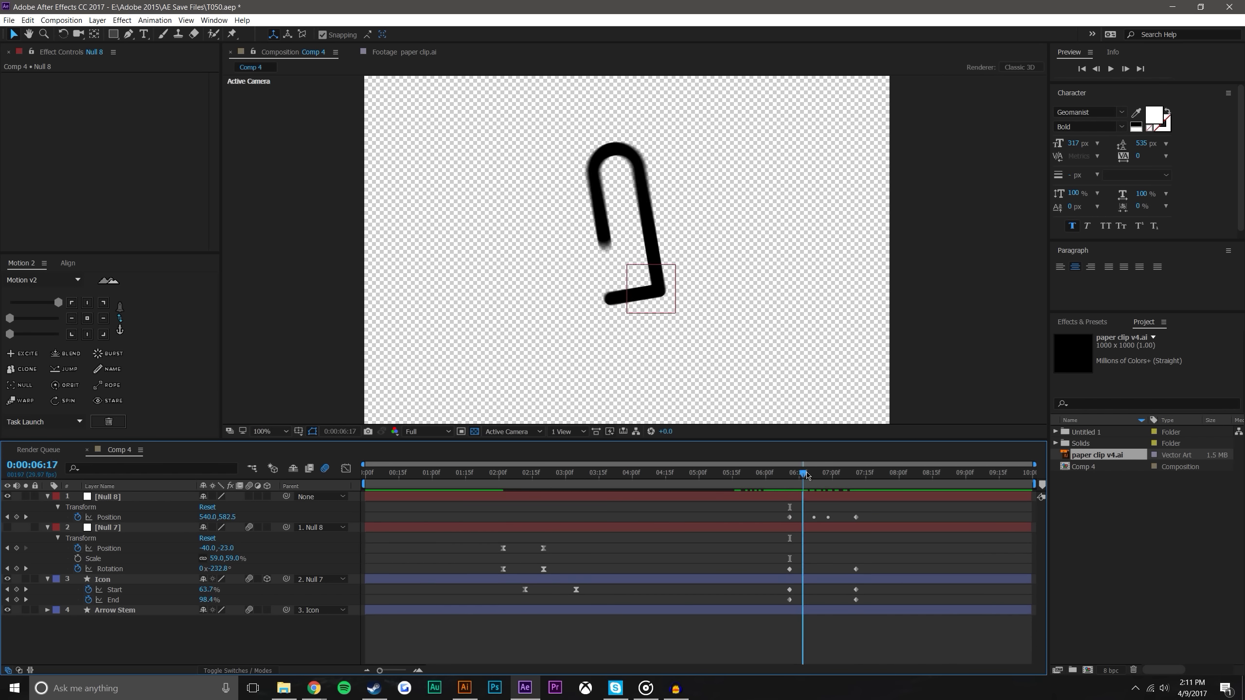
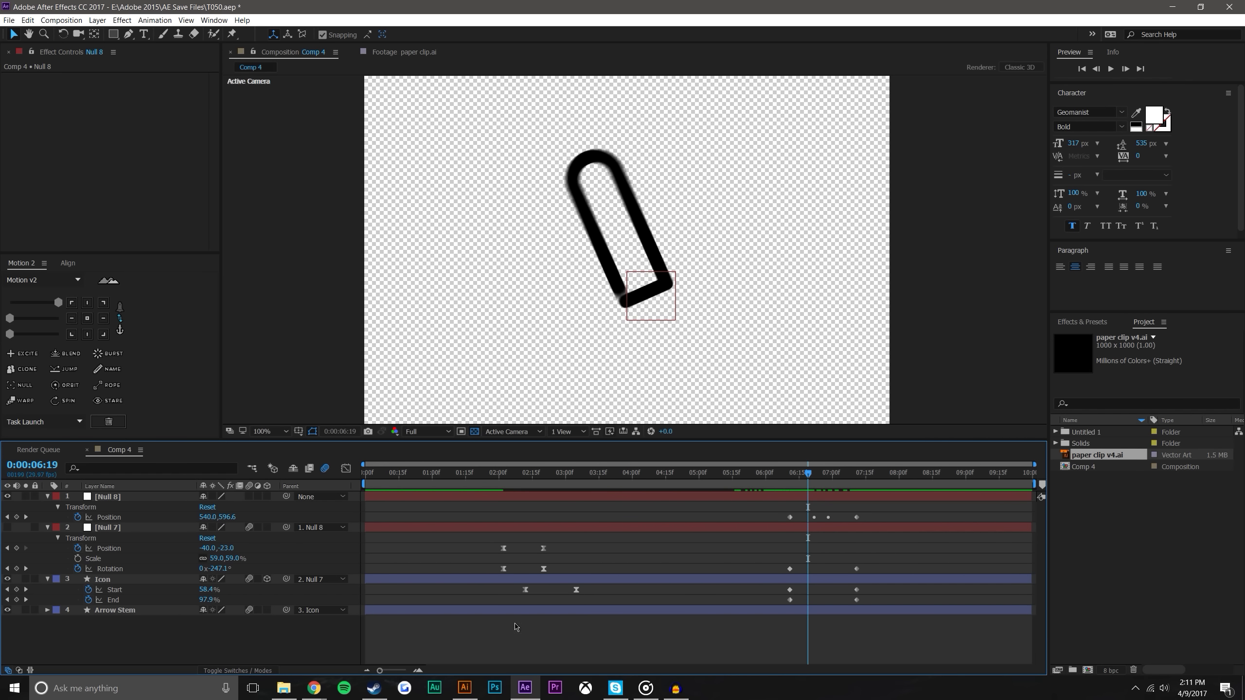
Move the Icon layer's last End keyframe earlier to 06:19 and scrub from 06:08 to check the clip
{"action": "left_click", "coordinate": [734, 577]}
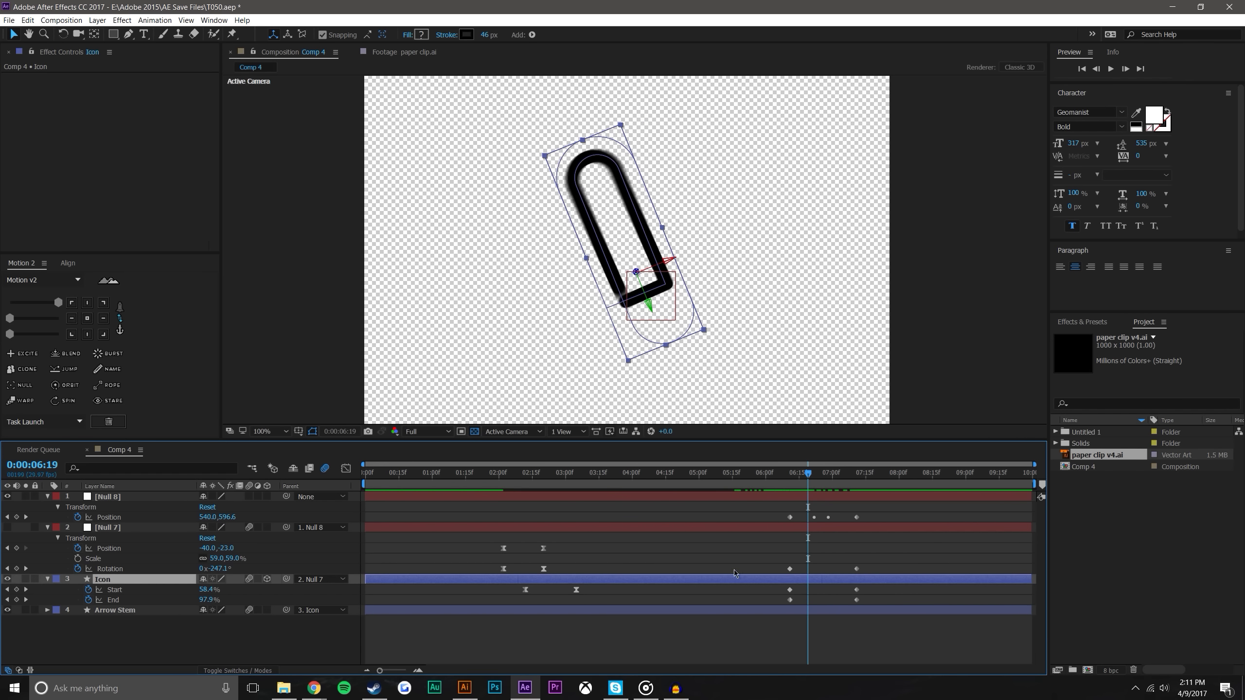
{"action": "left_click", "coordinate": [857, 590]}
{"action": "left_click_drag", "start_coordinate": [858, 605], "coordinate": [810, 614]}
{"action": "left_click", "coordinate": [847, 646]}
{"action": "left_click", "coordinate": [785, 475]}
{"action": "left_click_drag", "start_coordinate": [785, 478], "coordinate": [895, 607]}
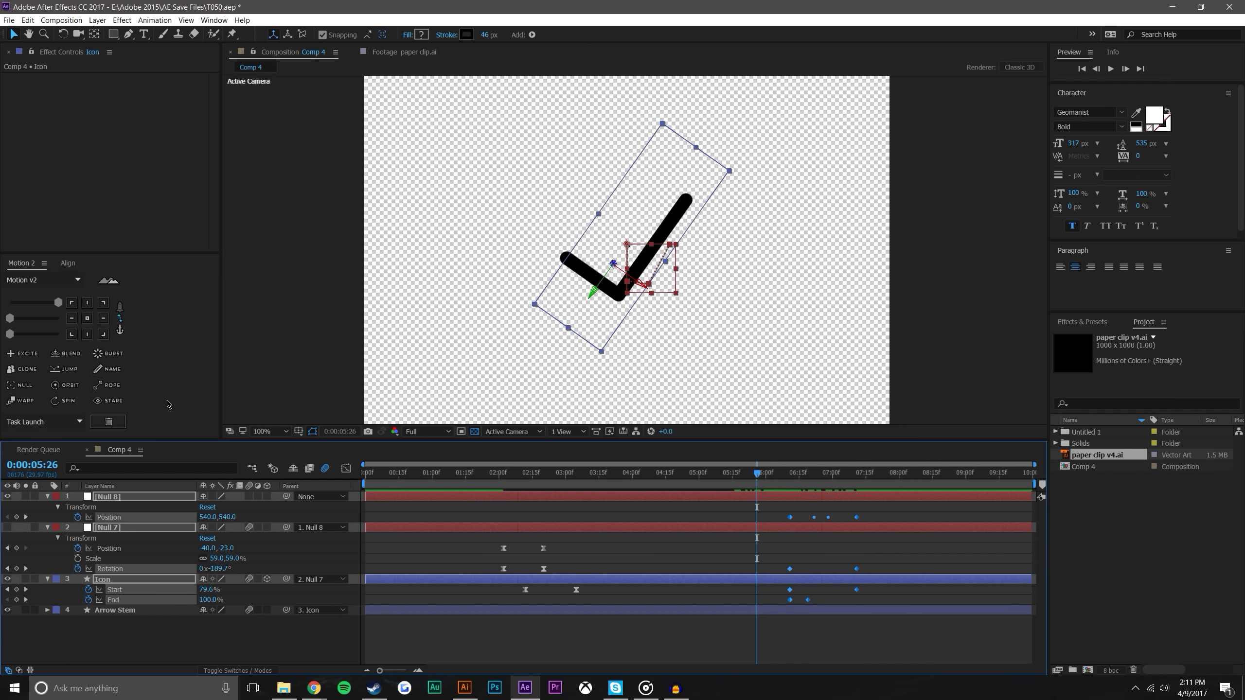
Preview the animation and nudge the Icon layer's End keyframe slightly later, checking 6:12–6:23
{"action": "left_click", "coordinate": [102, 336]}
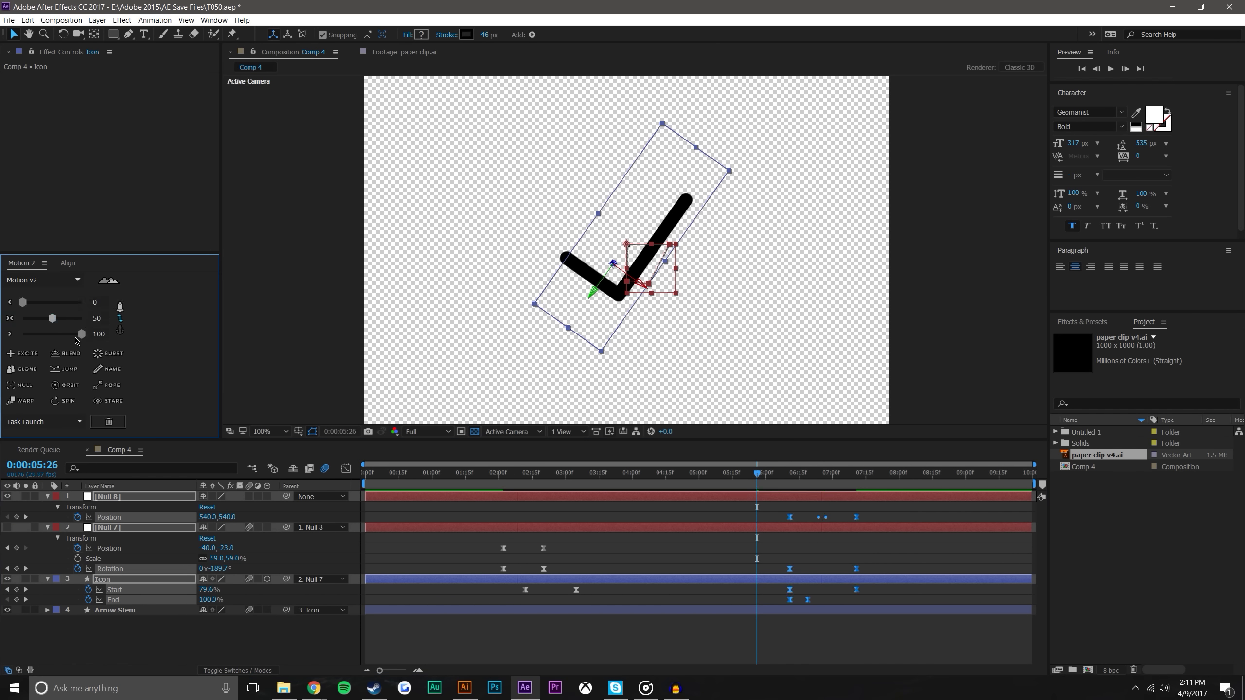
{"action": "left_click", "coordinate": [741, 600]}
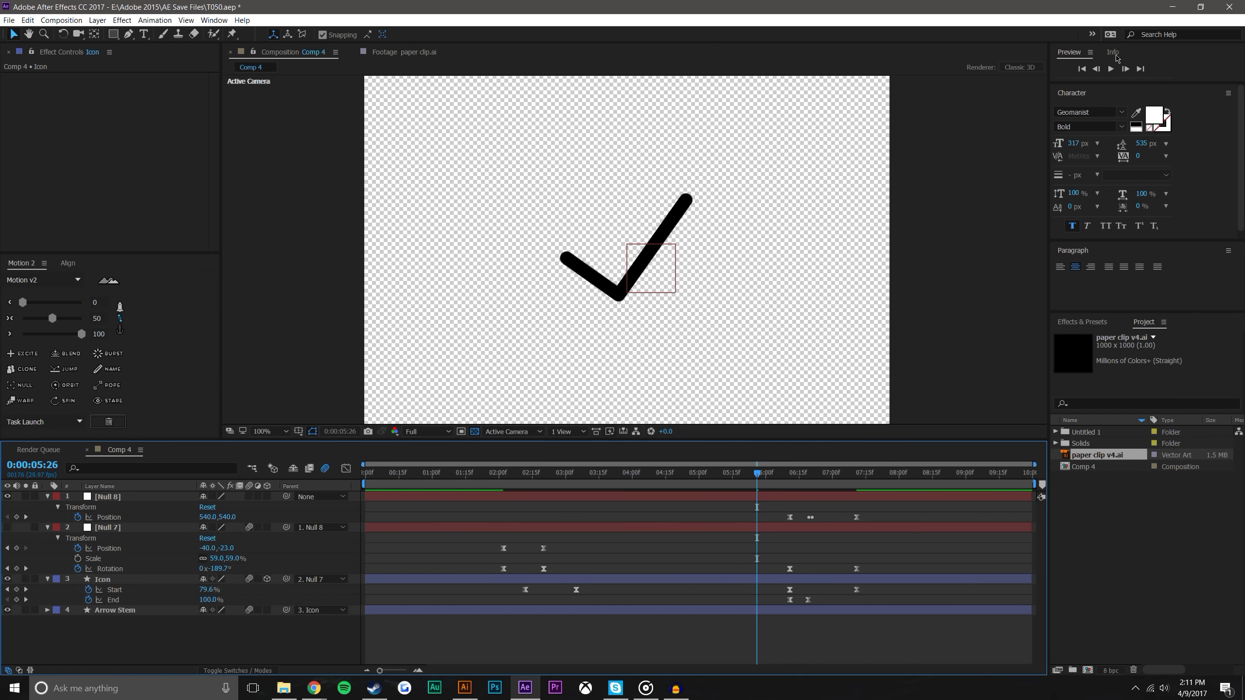
{"action": "left_click", "coordinate": [1111, 69]}
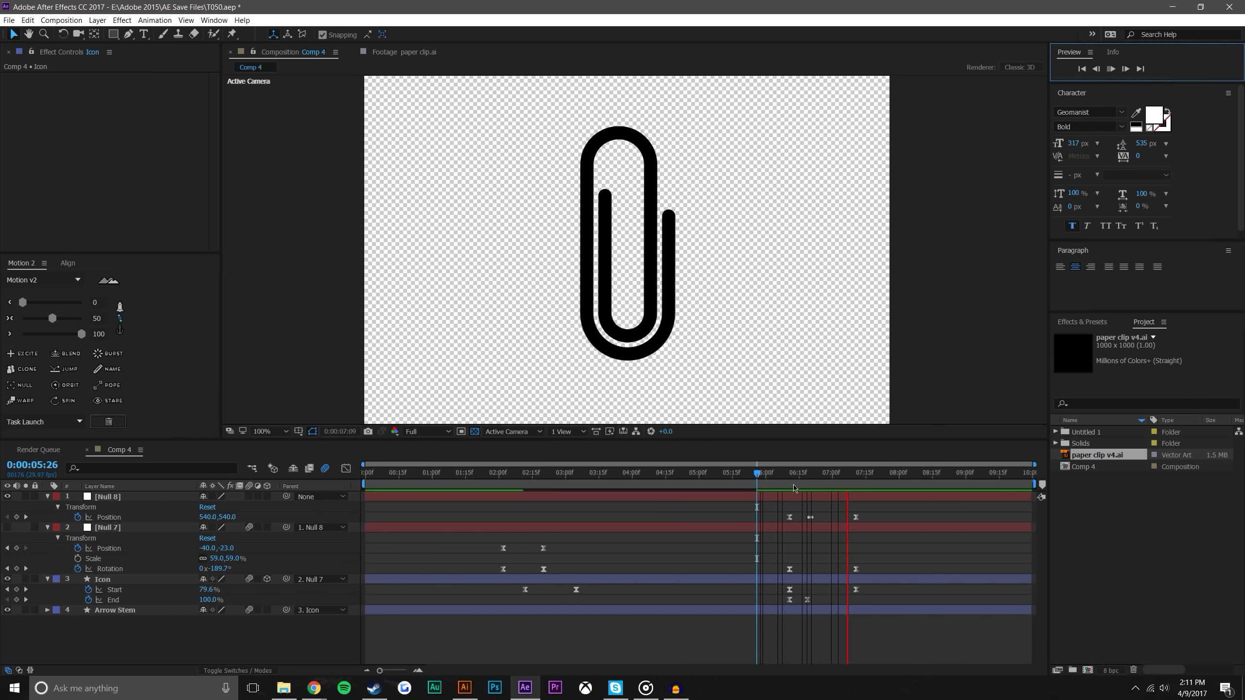
{"action": "left_click_drag", "start_coordinate": [785, 471], "coordinate": [824, 451]}
{"action": "left_click_drag", "start_coordinate": [824, 604], "coordinate": [841, 604]}
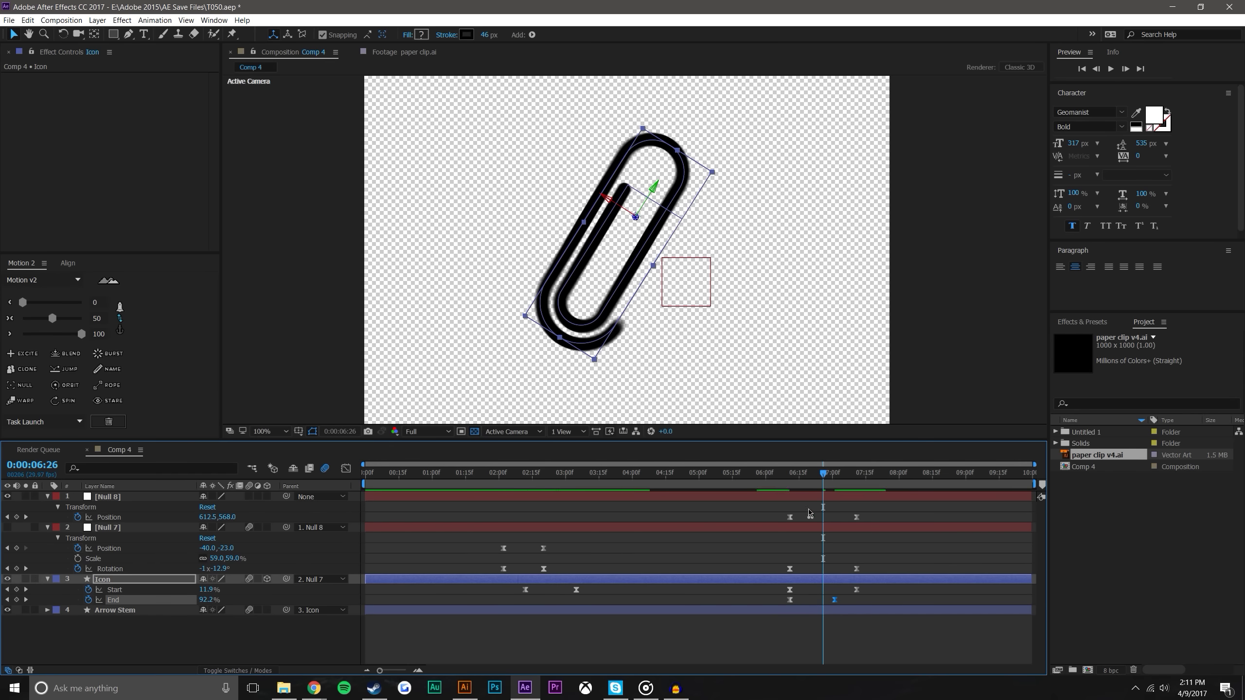
{"action": "left_click_drag", "start_coordinate": [783, 475], "coordinate": [879, 478]}
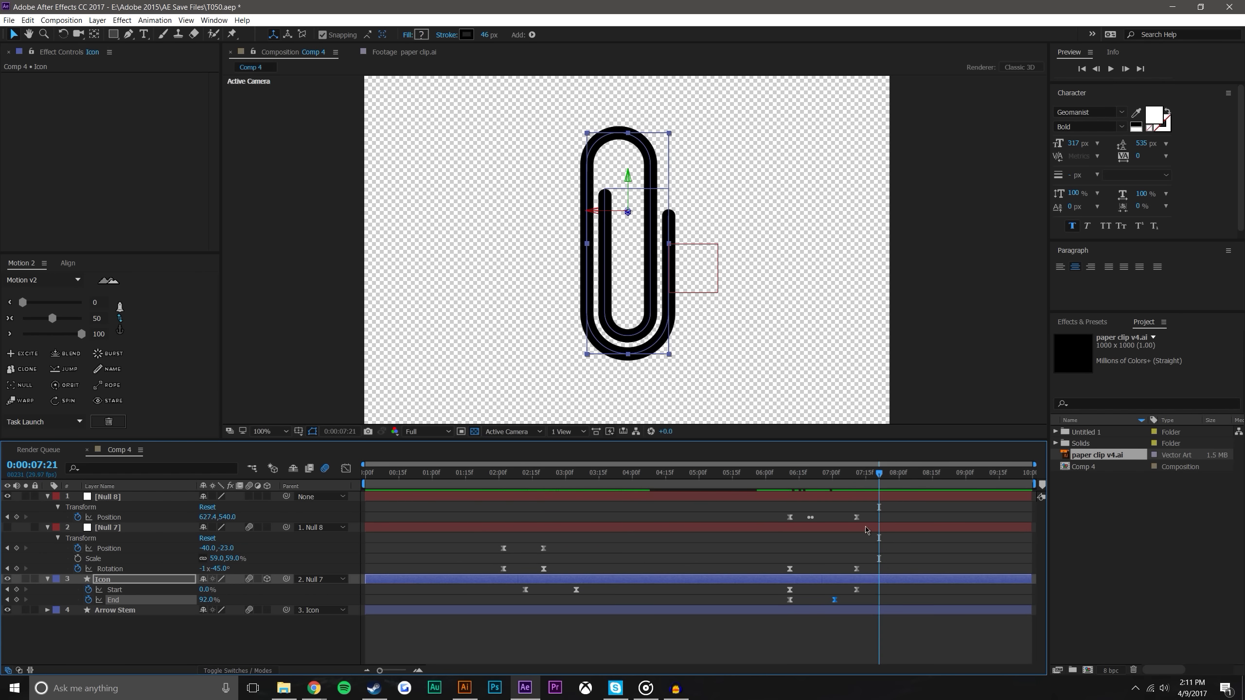
Move the Icon layer's last Start keyframe to about 8:01 and preview from 6:07
{"action": "left_click", "coordinate": [929, 640]}
{"action": "left_click", "coordinate": [115, 589]}
{"action": "left_click", "coordinate": [862, 596]}
{"action": "left_click_drag", "start_coordinate": [857, 590], "coordinate": [924, 590]}
{"action": "left_click", "coordinate": [784, 480]}
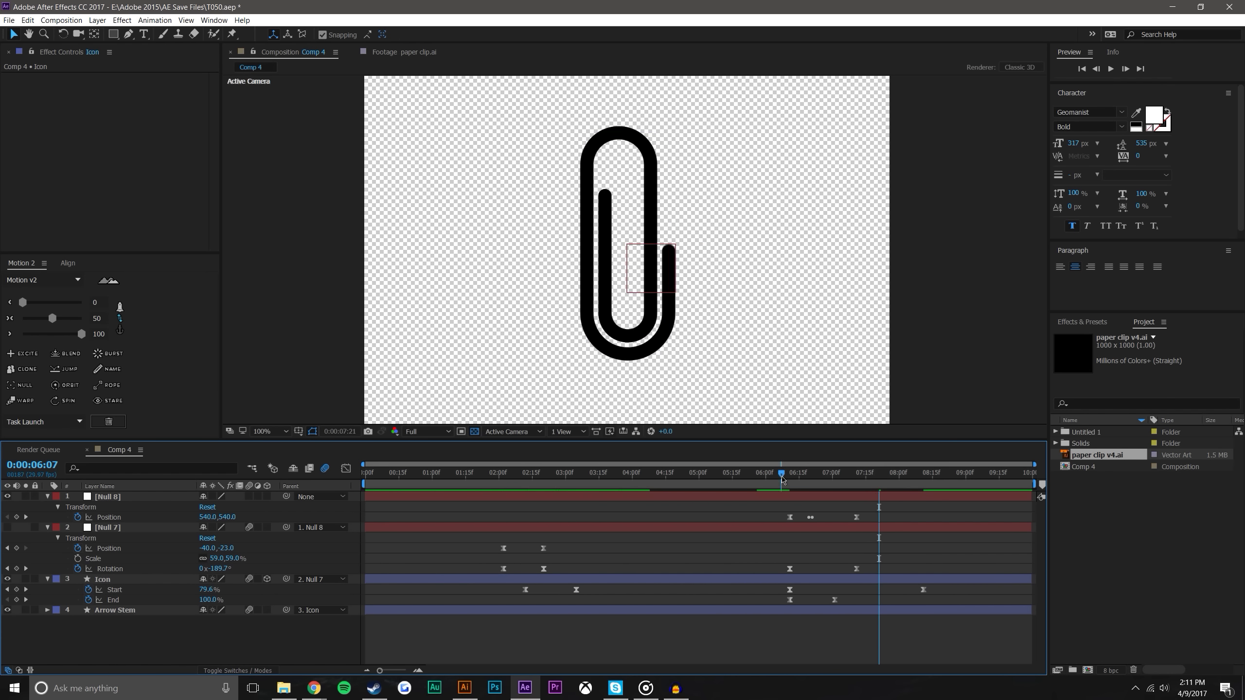
{"action": "left_click", "coordinate": [1113, 69]}
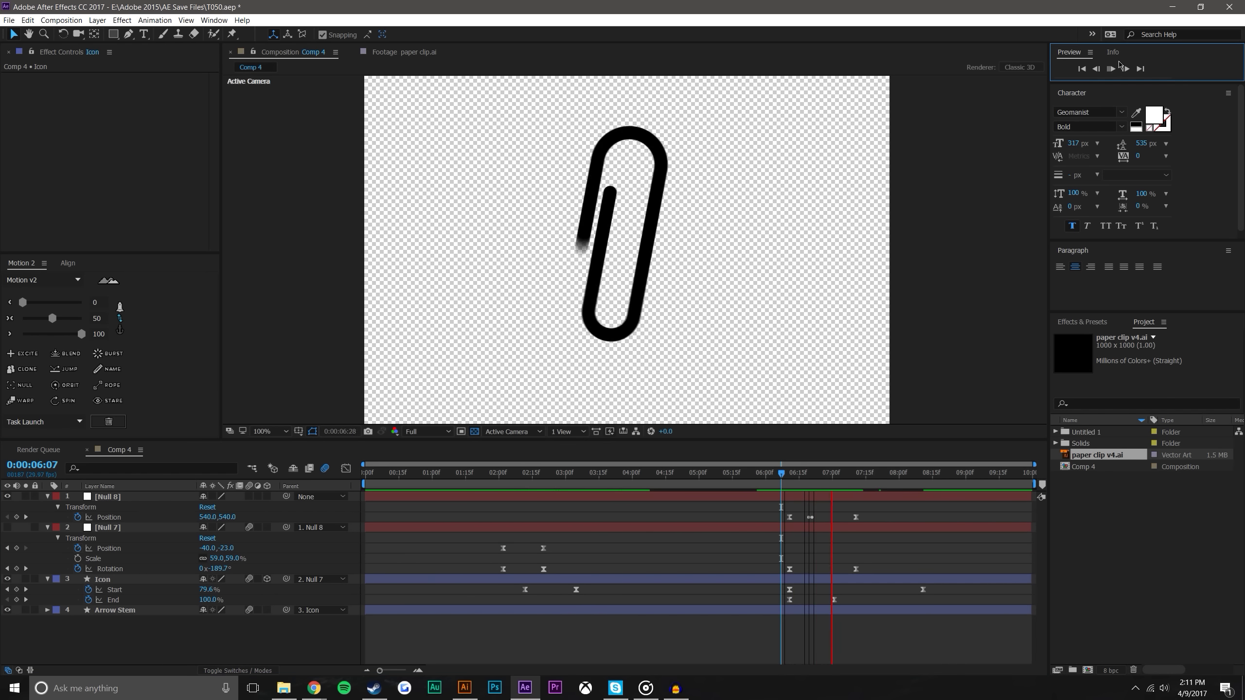
{"action": "left_click_drag", "start_coordinate": [784, 473], "coordinate": [854, 473]}
Place the Icon layer's End keyframe at 8:01 with 92% after trying 8:11, previewing the clip
{"action": "left_click", "coordinate": [835, 599]}
{"action": "left_click_drag", "start_coordinate": [835, 601], "coordinate": [923, 601]}
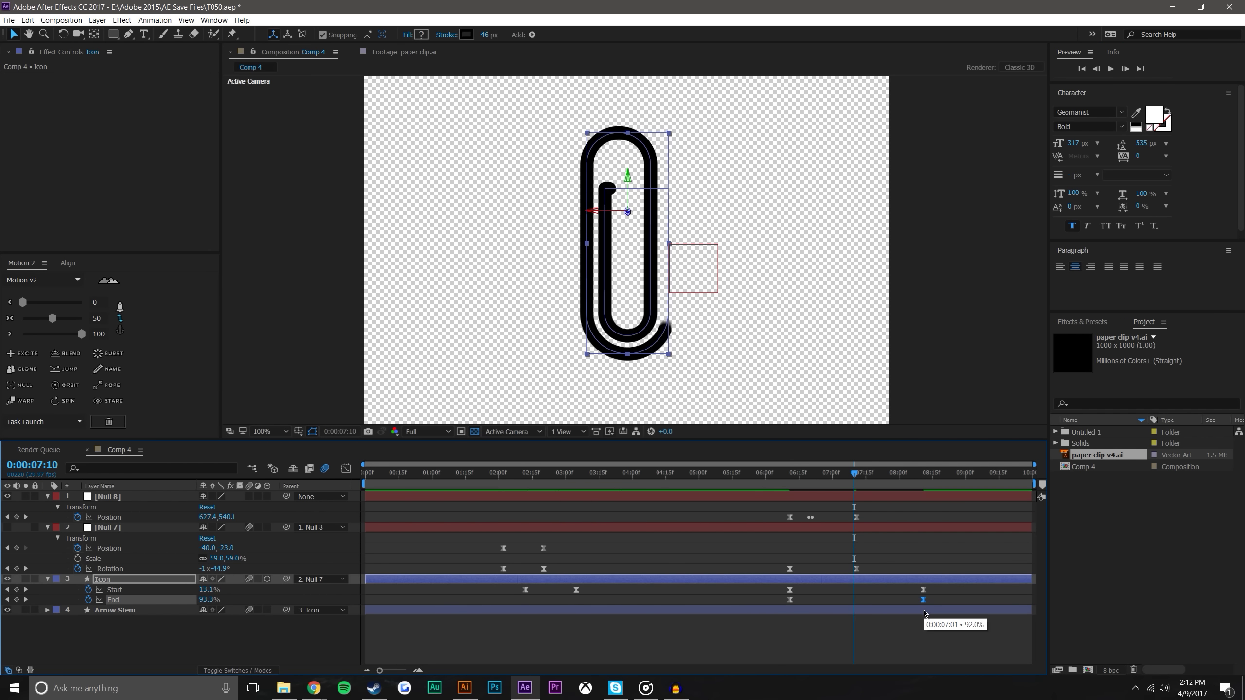
{"action": "left_click", "coordinate": [916, 634]}
{"action": "mouse_move", "coordinate": [783, 475]}
{"action": "left_mouse_down"}
{"action": "mouse_move", "coordinate": [915, 479]}
{"action": "mouse_move", "coordinate": [765, 469]}
{"action": "left_mouse_up"}
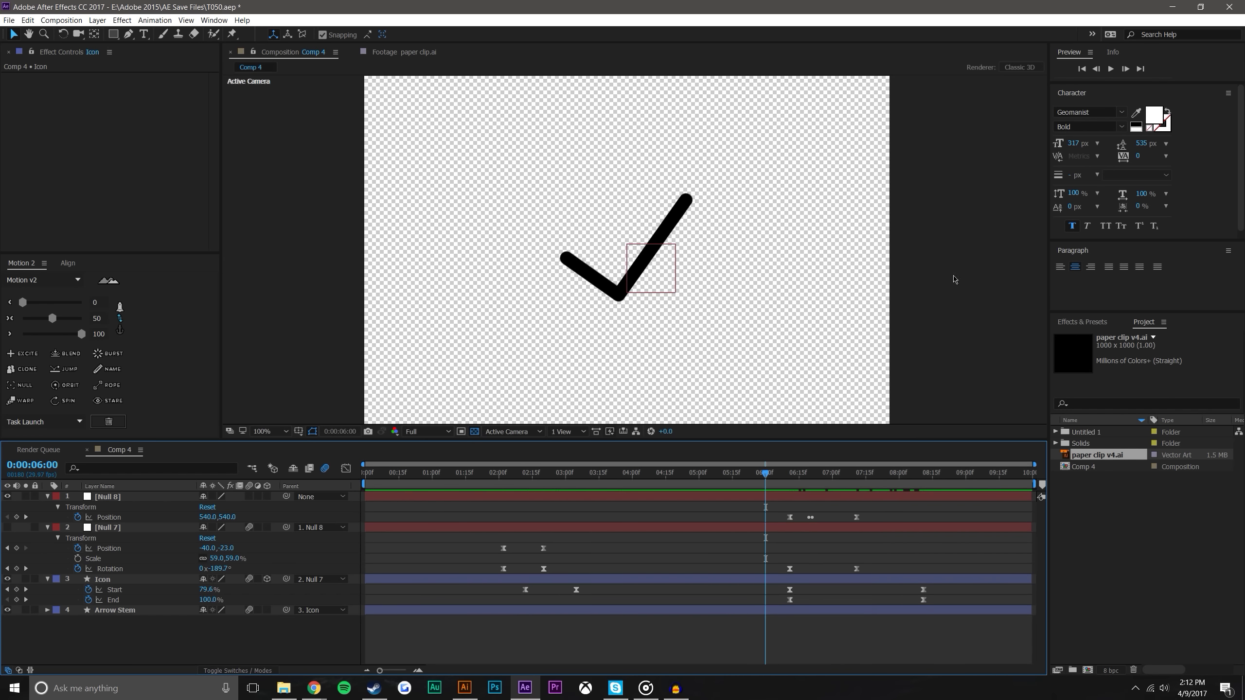
{"action": "left_click", "coordinate": [1111, 70]}
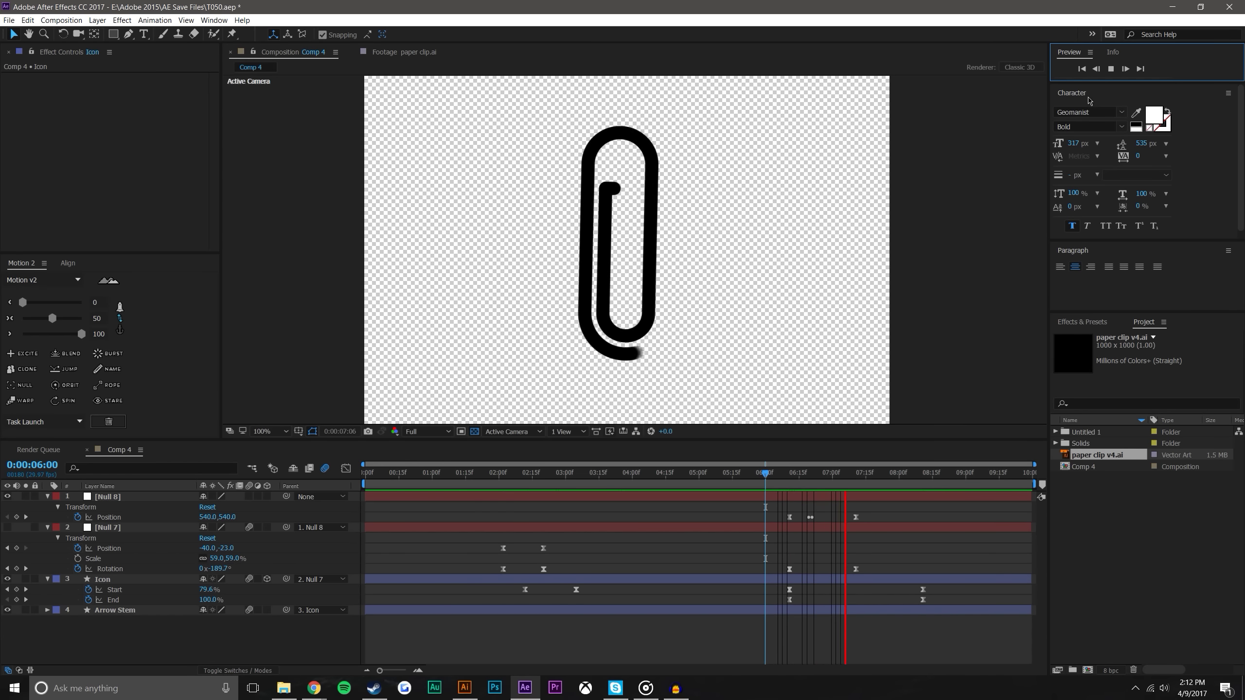
{"action": "left_click_drag", "start_coordinate": [833, 471], "coordinate": [861, 473]}
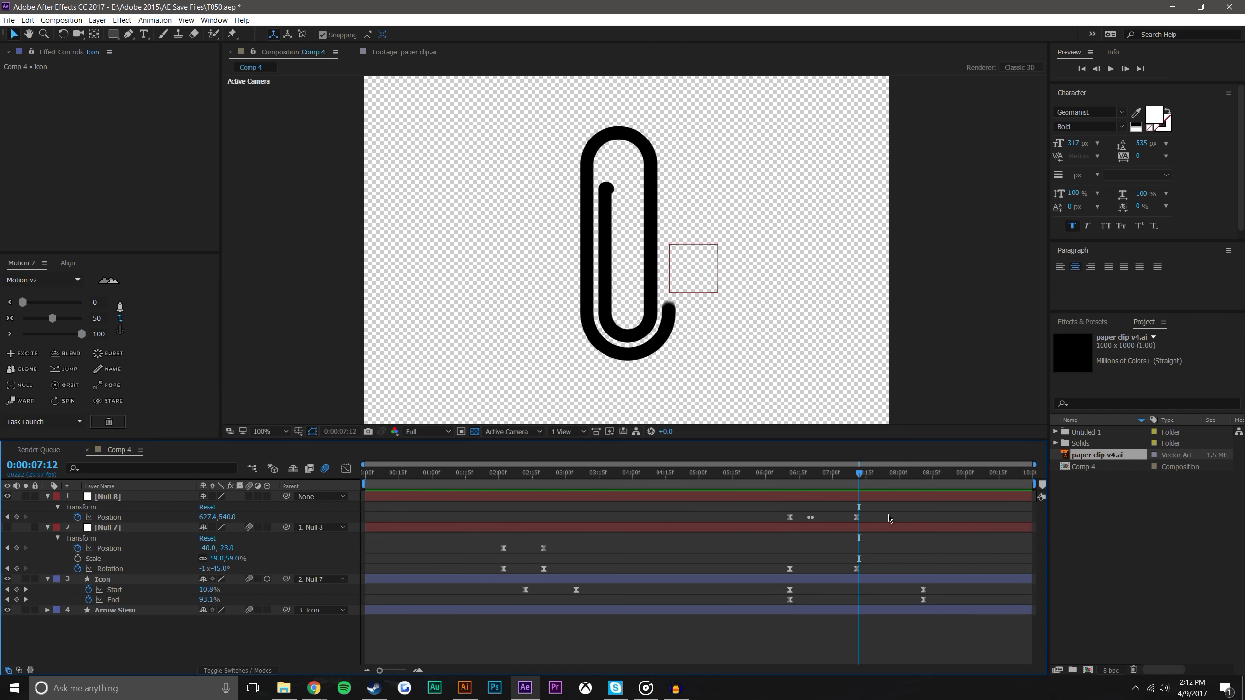
{"action": "left_click_drag", "start_coordinate": [923, 599], "coordinate": [901, 601]}
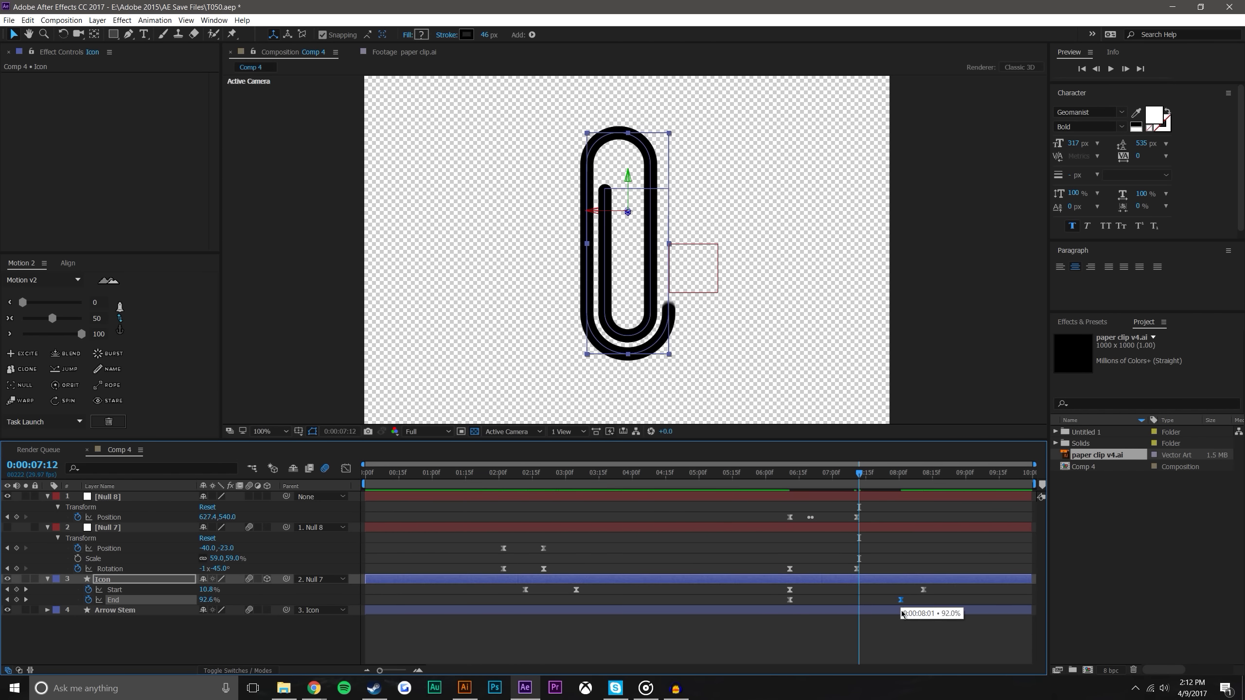
{"action": "left_click", "coordinate": [903, 630]}
{"action": "left_click_drag", "start_coordinate": [855, 473], "coordinate": [952, 458]}
Preview the animation from 6:01 and return to the arrow frame
{"action": "scroll", "coordinate": [823, 276], "scroll_direction": "down", "scroll_amount": 1}
{"action": "left_click", "coordinate": [767, 485]}
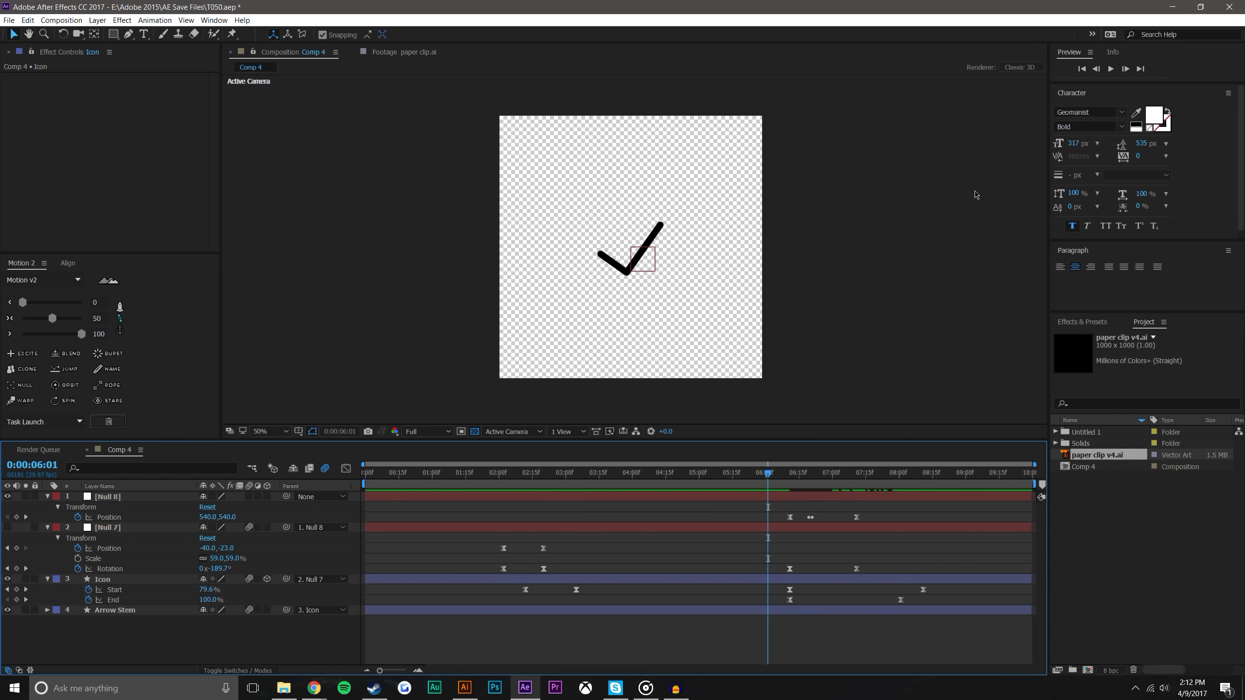
{"action": "left_click", "coordinate": [1111, 68]}
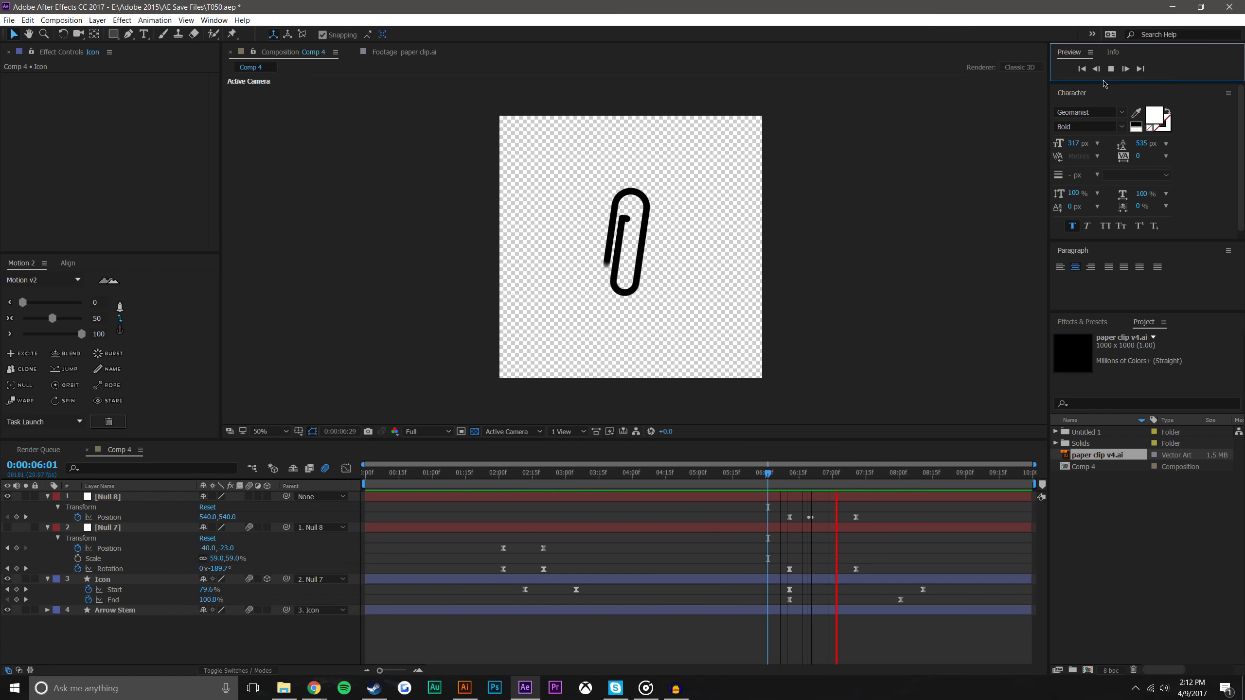
{"action": "left_click_drag", "start_coordinate": [477, 471], "coordinate": [945, 438]}
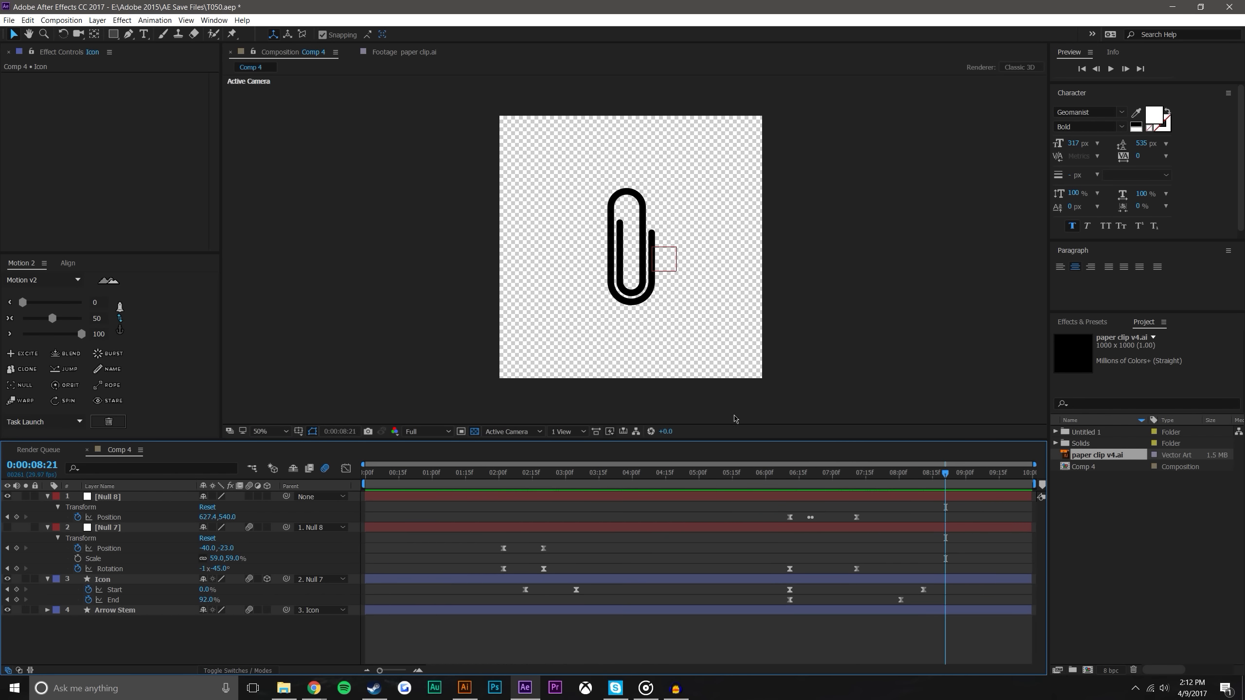
Scale Null 7 down to 49.8% to shrink the paper clip
{"action": "left_click", "coordinate": [122, 500]}
{"action": "key", "text": "s"}
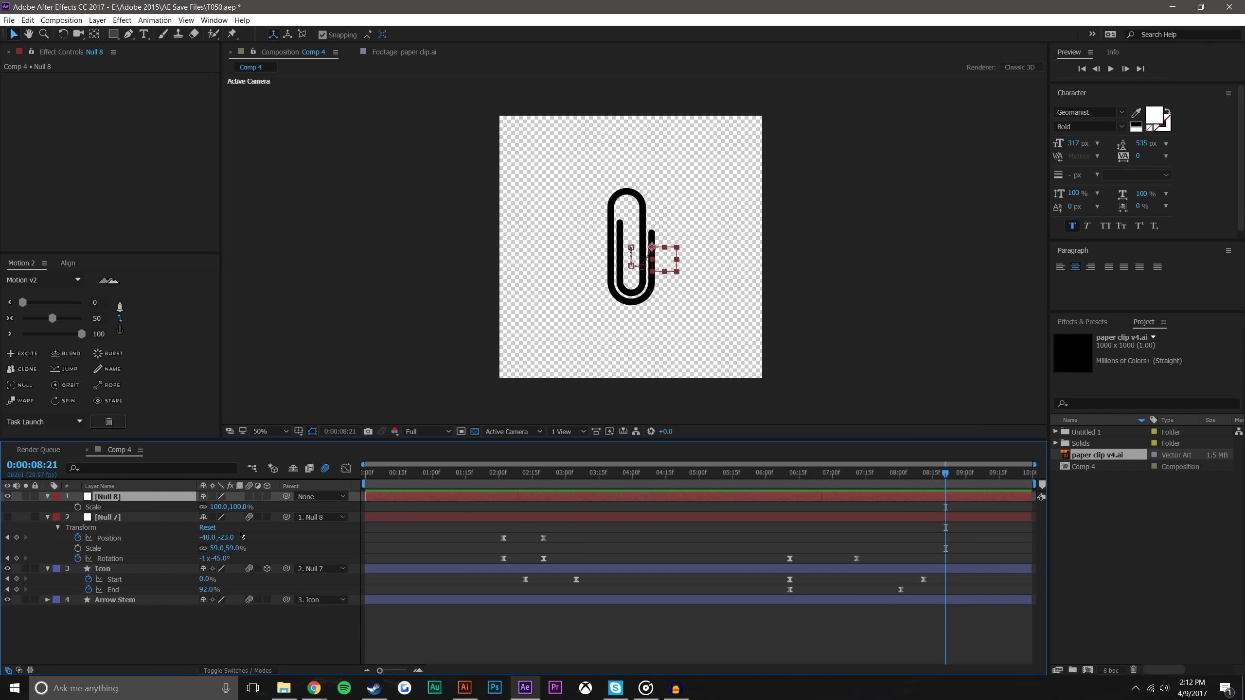
{"action": "left_click", "coordinate": [213, 627]}
{"action": "left_click", "coordinate": [118, 517]}
{"action": "key", "text": "s"}
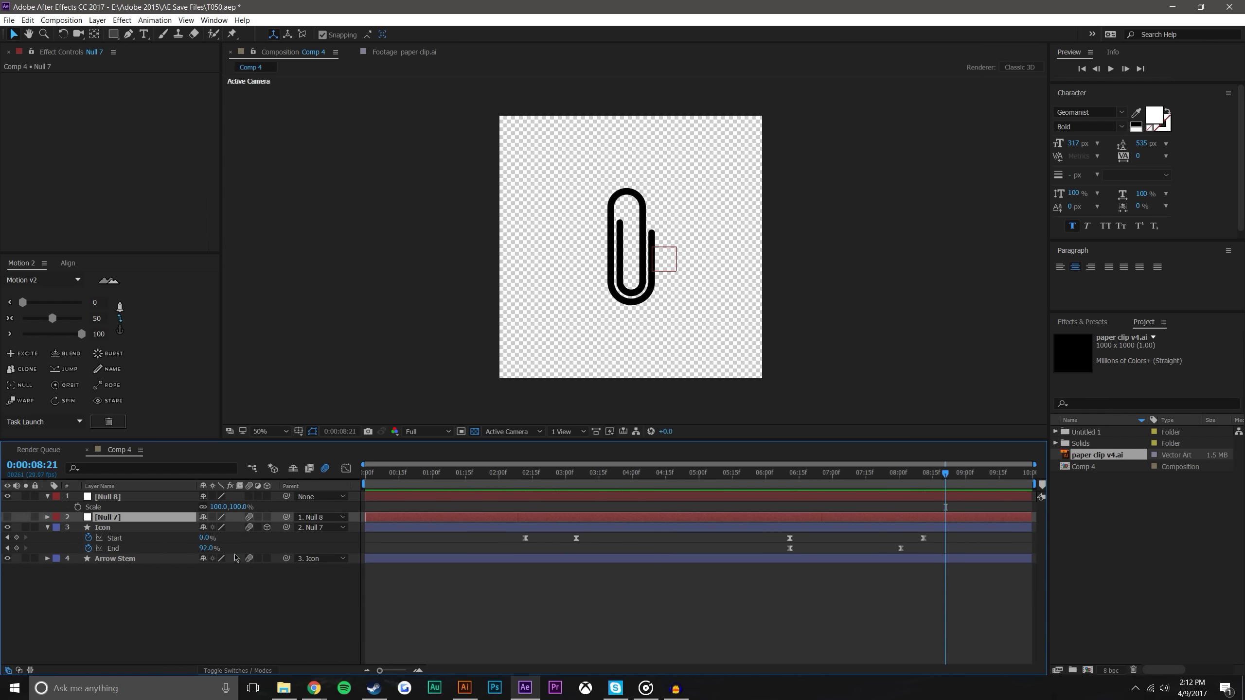
{"action": "left_click_drag", "start_coordinate": [236, 526], "coordinate": [241, 622]}
{"action": "left_click", "coordinate": [241, 622]}
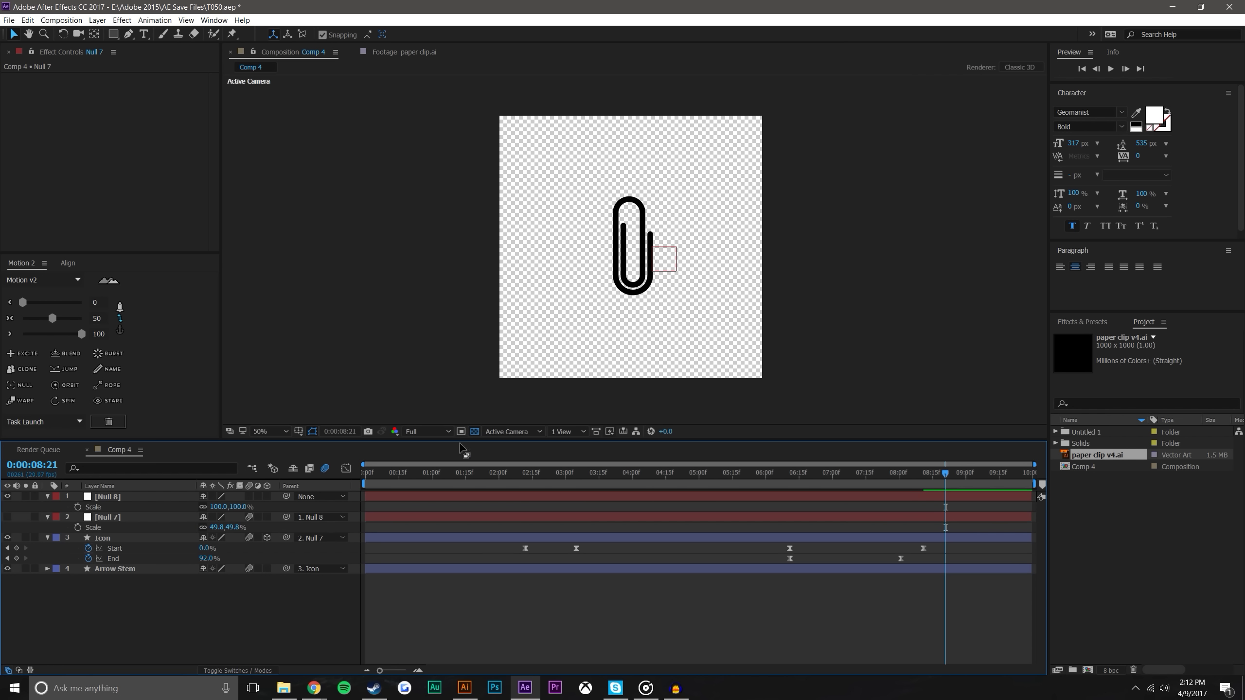
Add a white solid layer, move it to the bottom of the stack and lock it
{"action": "left_click", "coordinate": [98, 20]}
{"action": "mouse_move", "coordinate": [147, 30]}
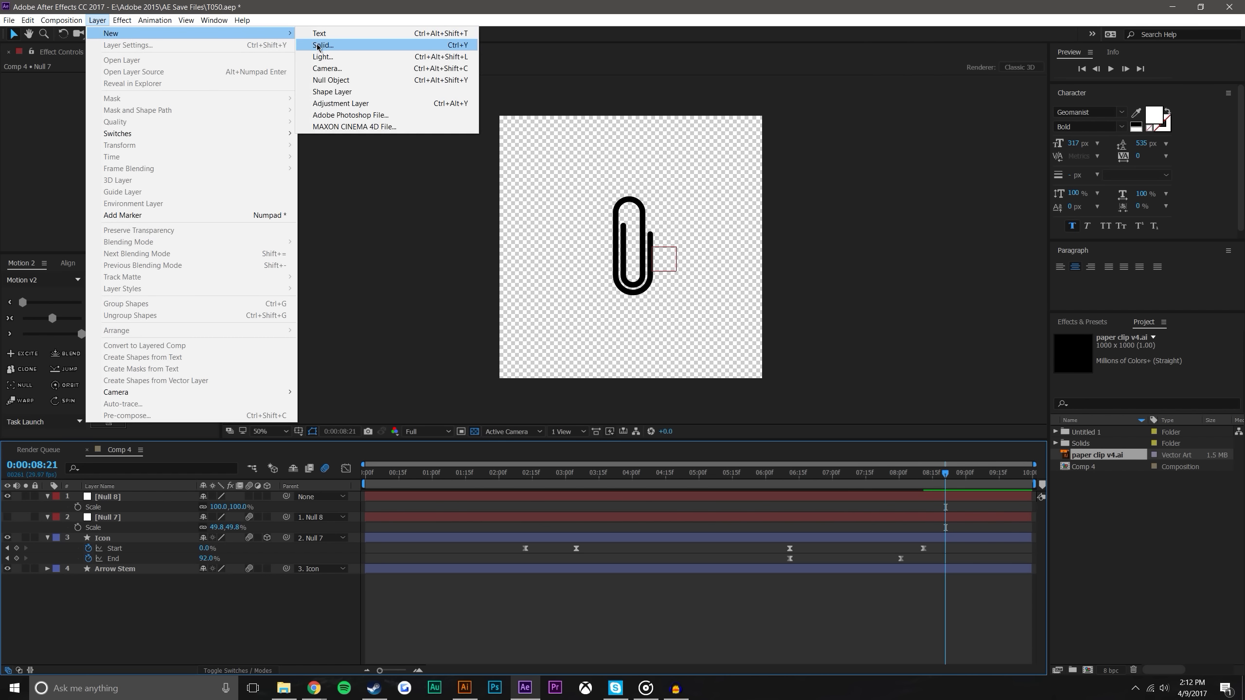
{"action": "left_click", "coordinate": [326, 45]}
{"action": "left_click", "coordinate": [646, 449]}
{"action": "left_click_drag", "start_coordinate": [110, 500], "coordinate": [119, 624]}
{"action": "left_click", "coordinate": [35, 580]}
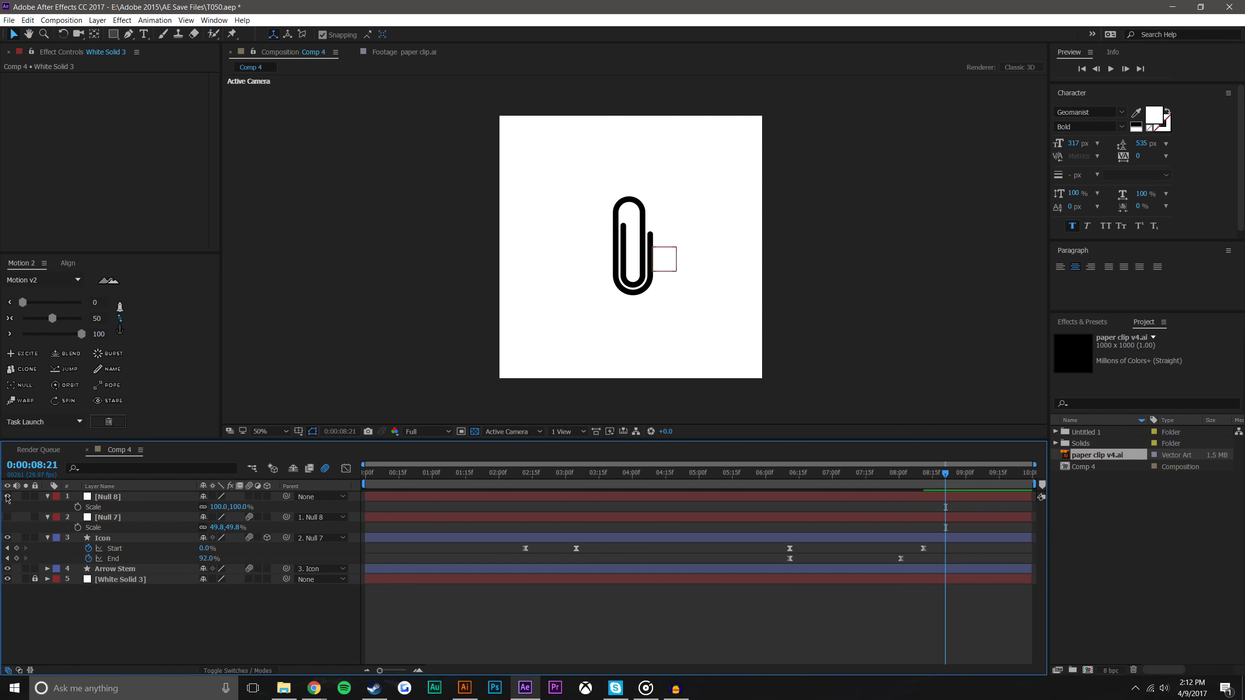
{"action": "scroll", "coordinate": [636, 280], "scroll_direction": "up", "scroll_amount": 1}
{"action": "scroll", "coordinate": [617, 288], "scroll_direction": "down", "scroll_amount": 1}
{"action": "left_click", "coordinate": [118, 538]}
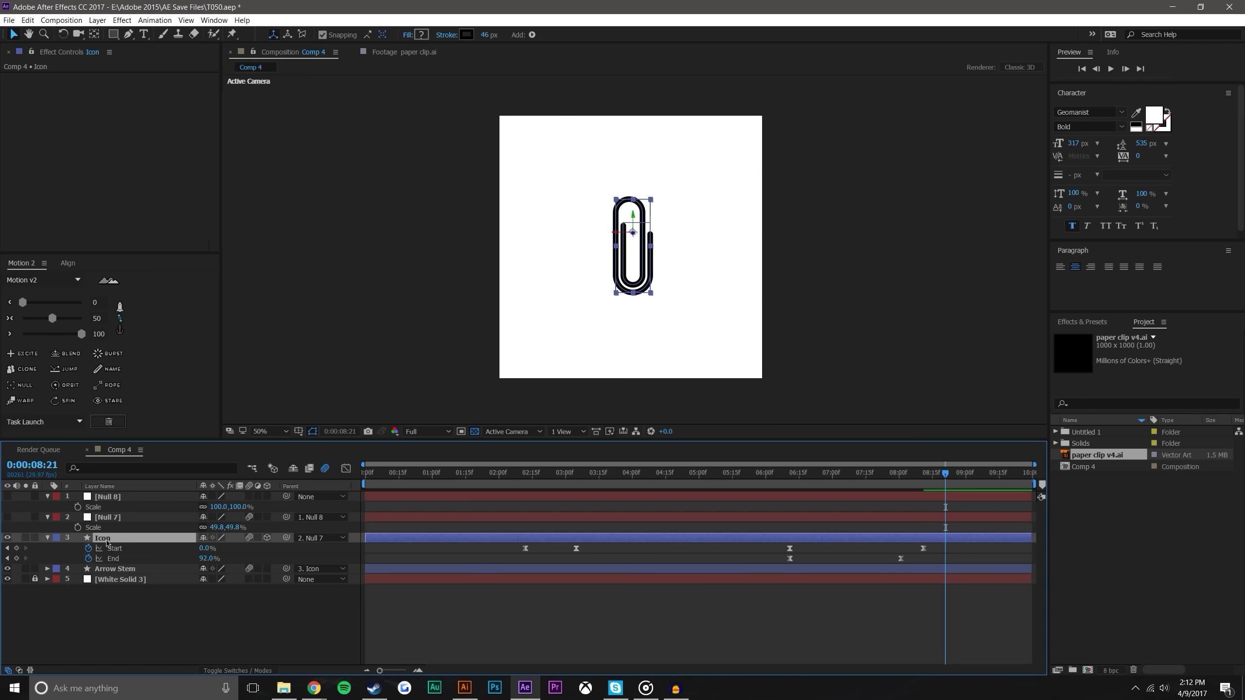
Change the Icon layer's stroke colour, settling on dark gray 2E2E33
{"action": "left_click", "coordinate": [465, 34]}
{"action": "left_click_drag", "start_coordinate": [752, 485], "coordinate": [759, 499]}
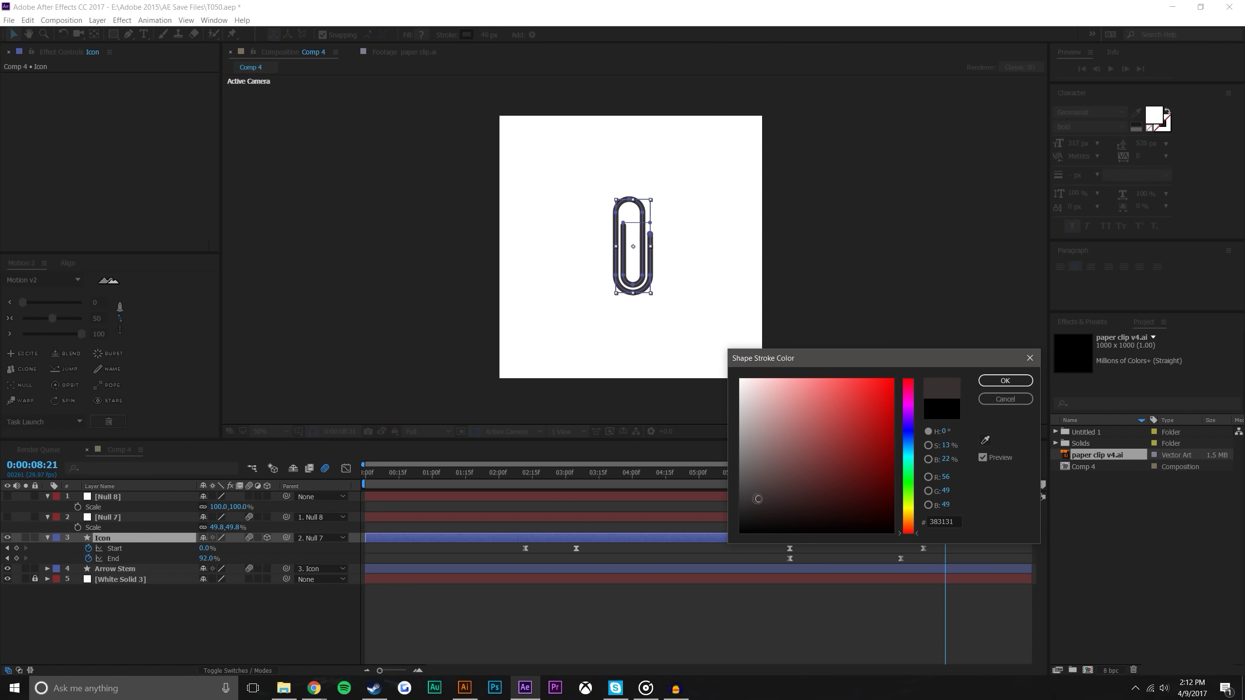
{"action": "left_click_drag", "start_coordinate": [910, 457], "coordinate": [910, 434]}
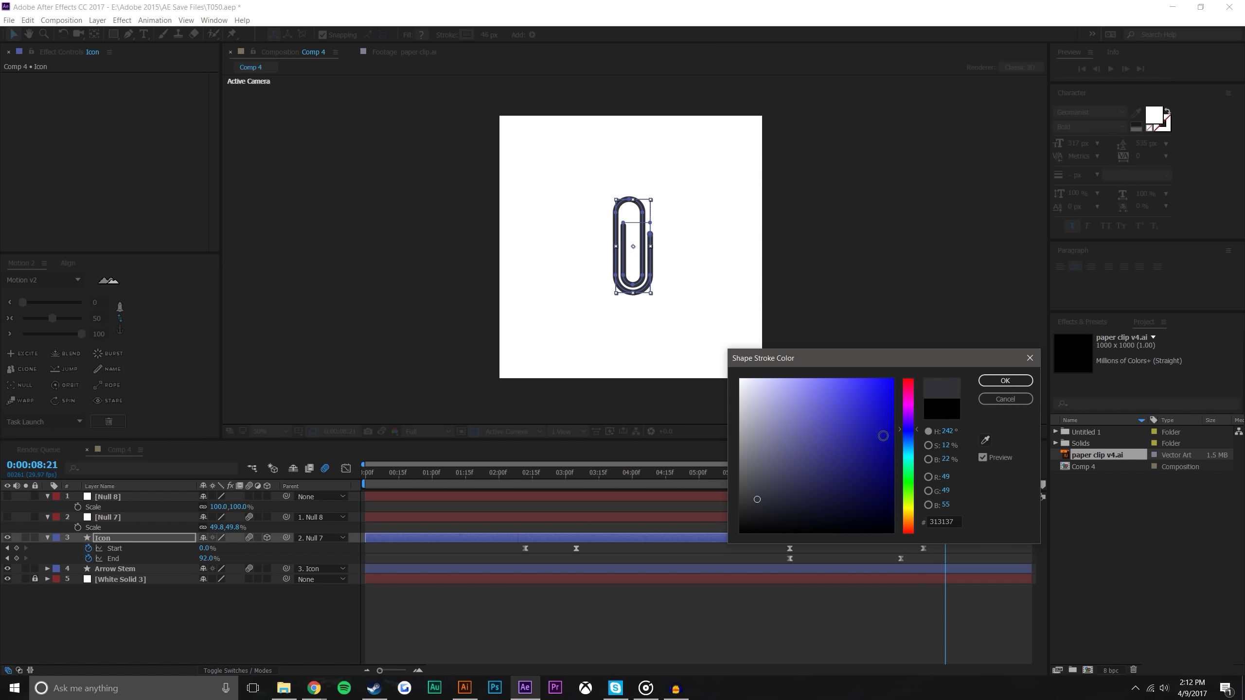
{"action": "left_click_drag", "start_coordinate": [758, 500], "coordinate": [751, 512]}
{"action": "left_click", "coordinate": [1005, 381]}
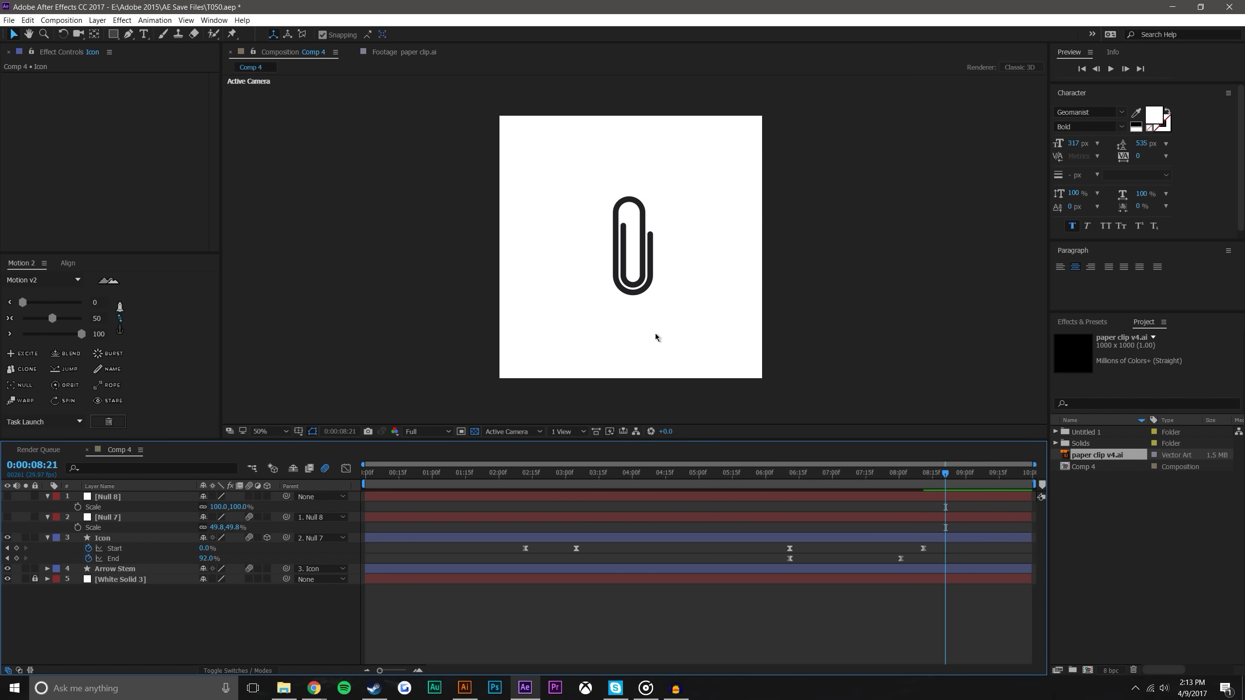
{"action": "scroll", "coordinate": [657, 336], "scroll_direction": "up", "scroll_amount": 4}
{"action": "scroll", "coordinate": [644, 258], "scroll_direction": "down", "scroll_amount": 2}
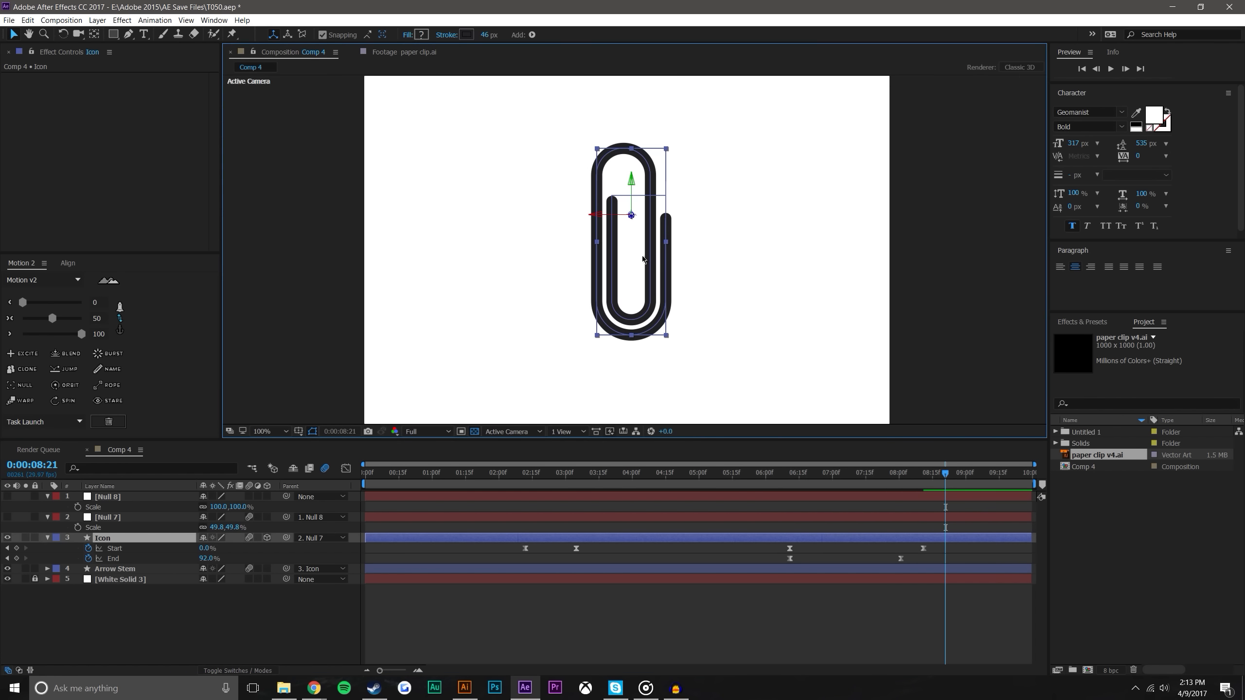
{"action": "left_click", "coordinate": [466, 35]}
{"action": "left_click_drag", "start_coordinate": [750, 511], "coordinate": [749, 501]}
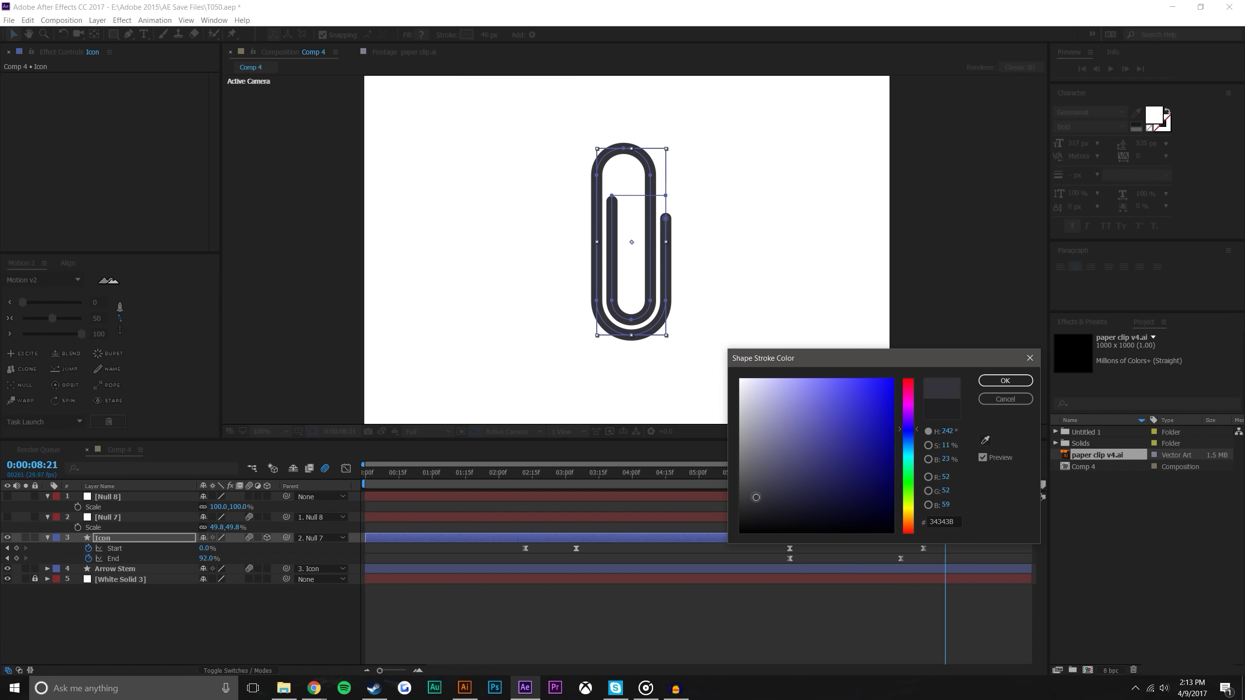
{"action": "left_click", "coordinate": [997, 382]}
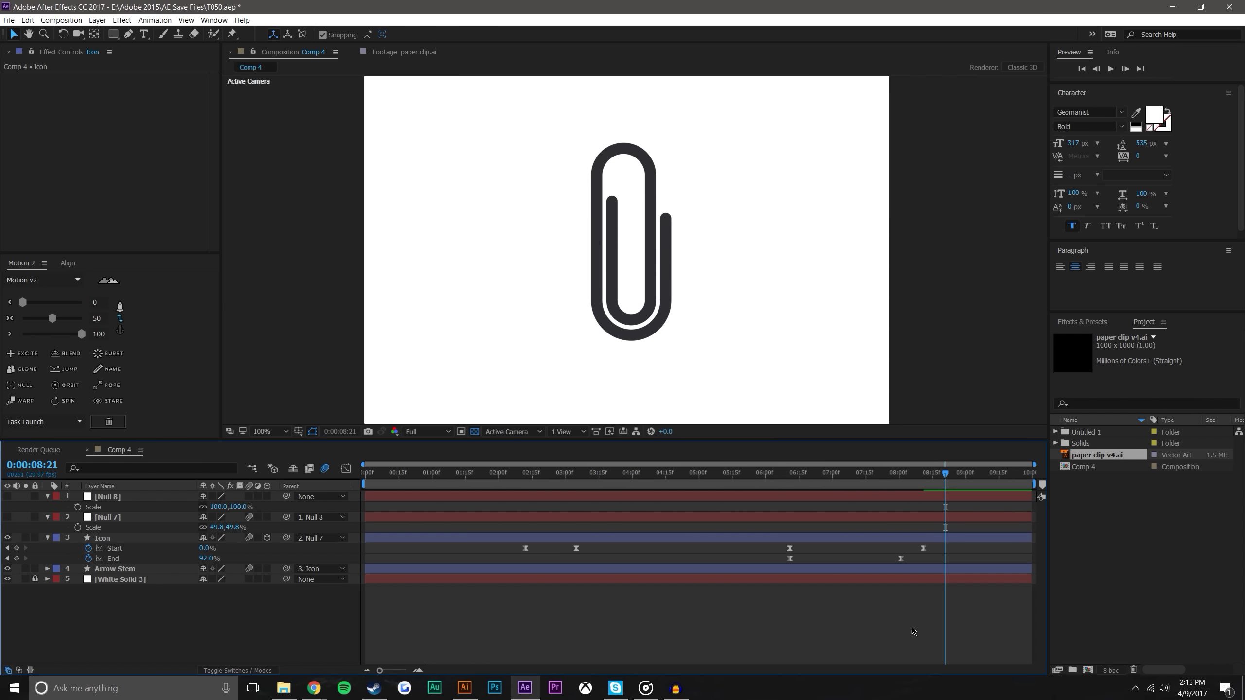
Give the Arrow Stem layer the same dark gray 2E2E33 stroke and scrub back through the animation
{"action": "left_click", "coordinate": [142, 538]}
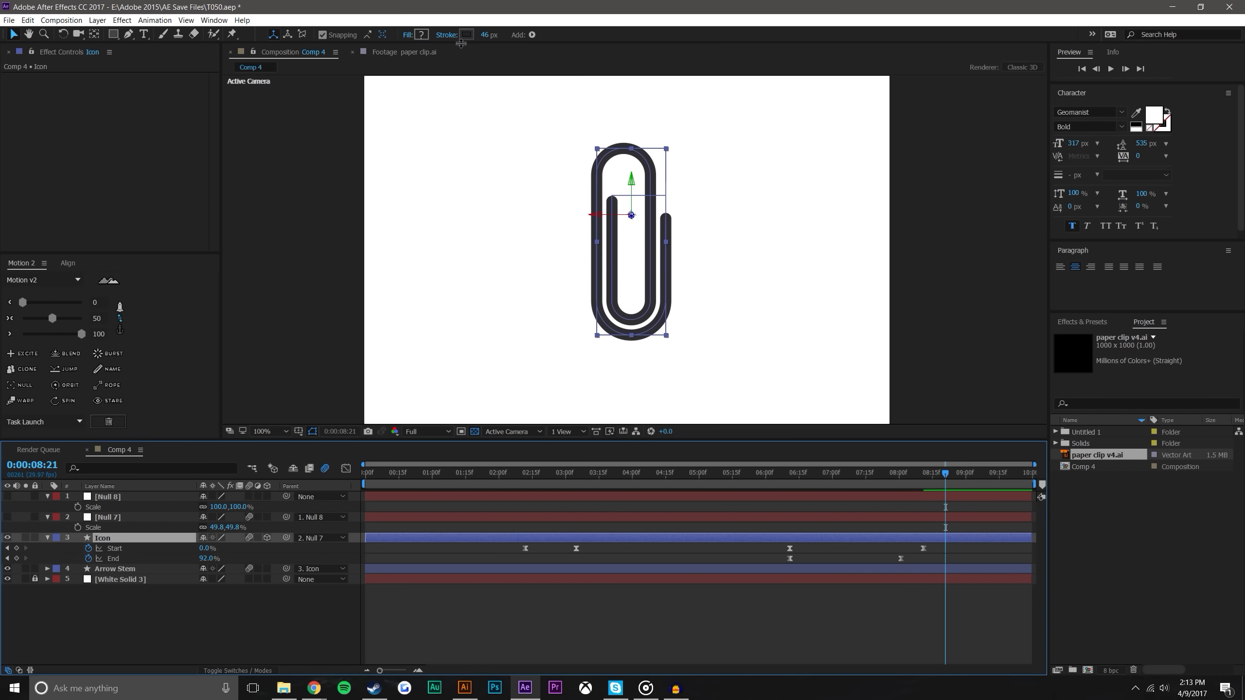
{"action": "left_click", "coordinate": [469, 36]}
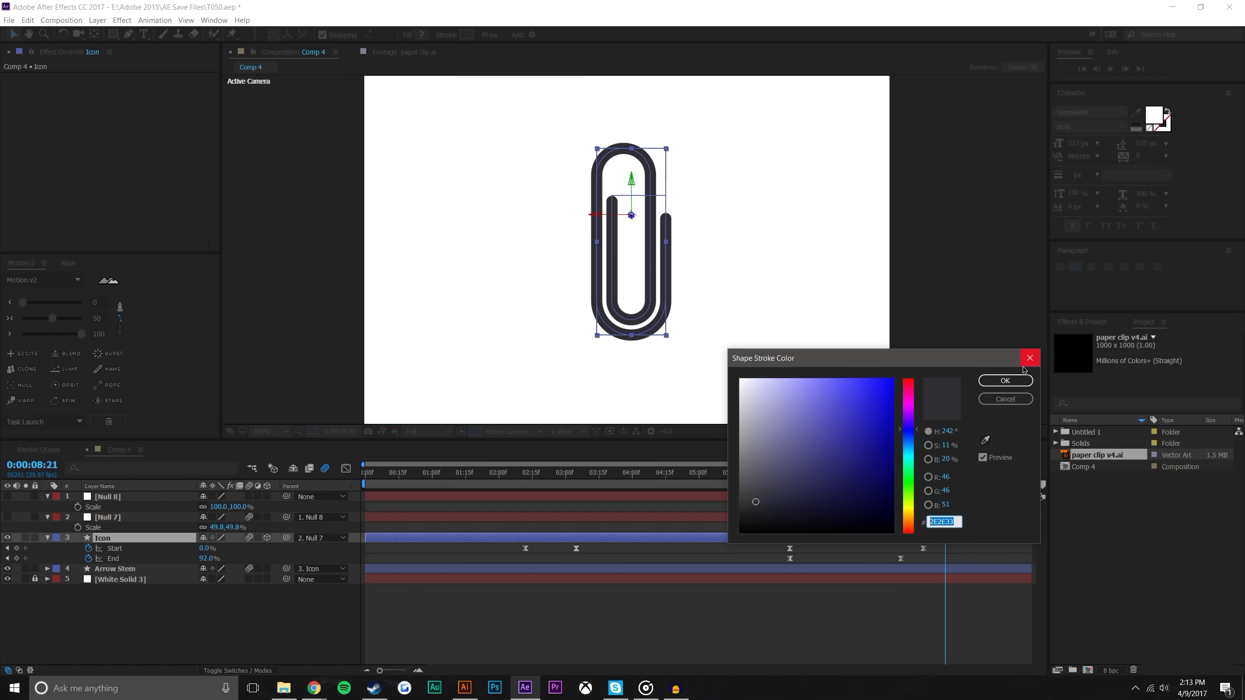
{"action": "left_click", "coordinate": [1005, 382]}
{"action": "left_click", "coordinate": [122, 570]}
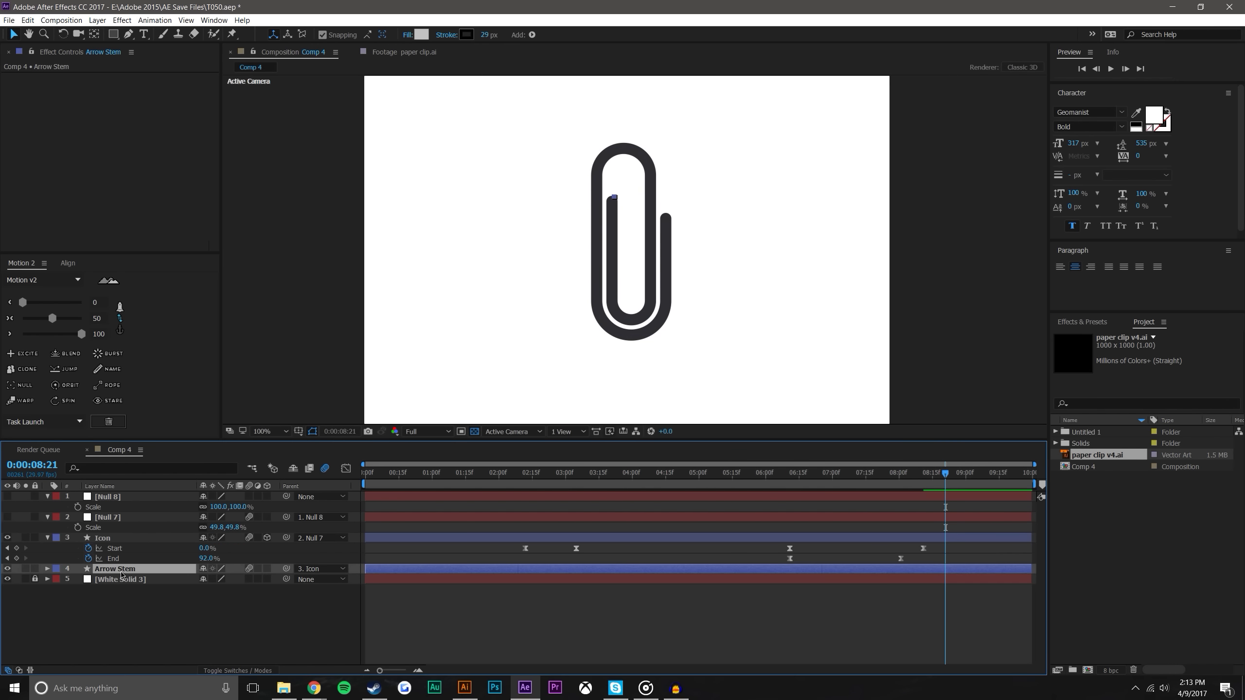
{"action": "left_click", "coordinate": [465, 35]}
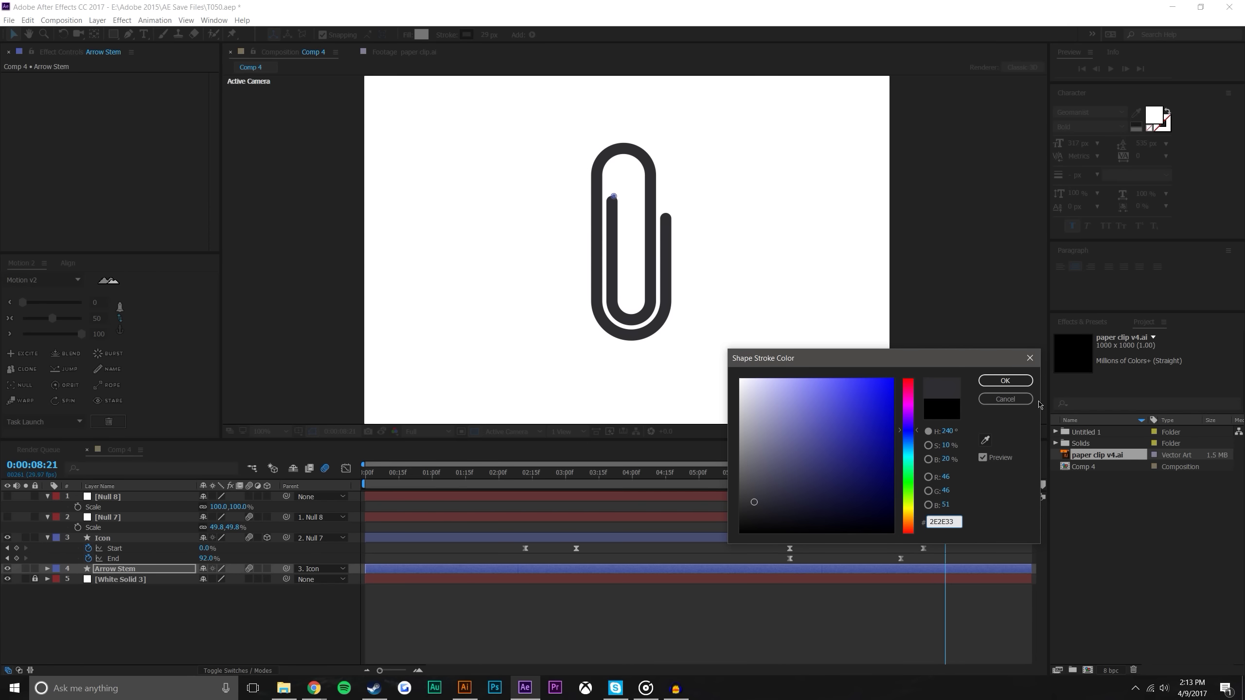
{"action": "left_click", "coordinate": [1009, 383]}
{"action": "left_click", "coordinate": [975, 623]}
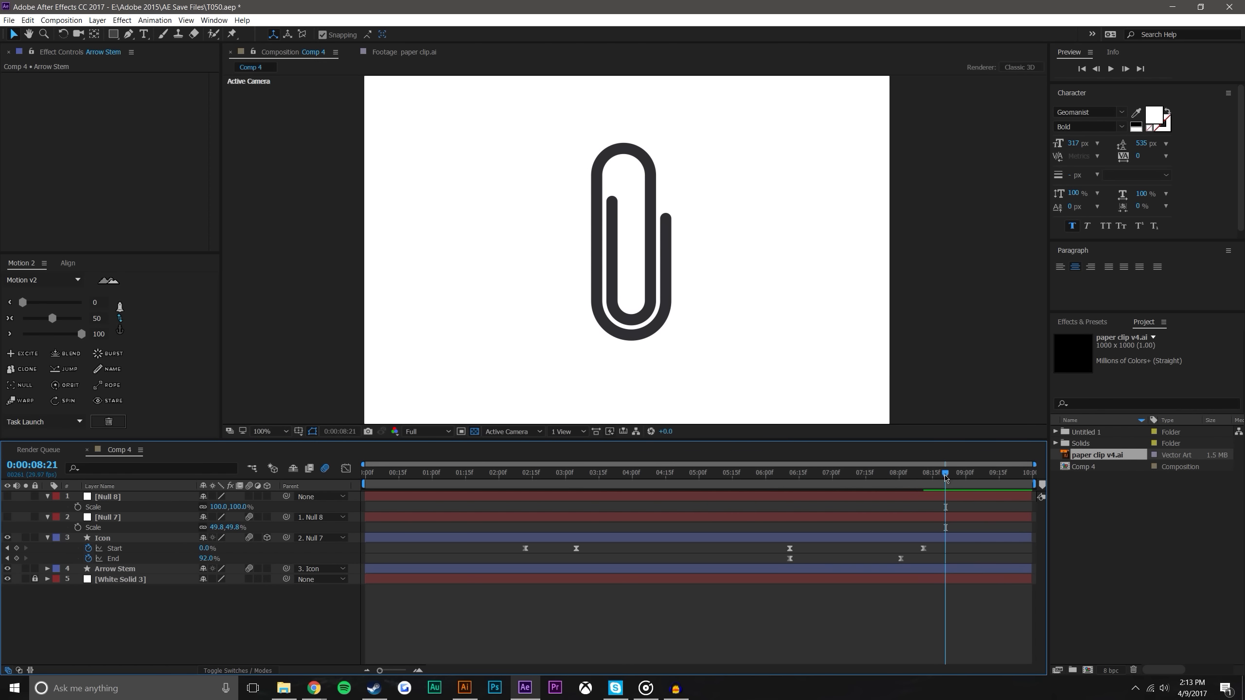
{"action": "mouse_move", "coordinate": [947, 475]}
{"action": "left_mouse_down"}
{"action": "mouse_move", "coordinate": [659, 486]}
{"action": "mouse_move", "coordinate": [463, 473]}
{"action": "mouse_move", "coordinate": [896, 468]}
{"action": "mouse_move", "coordinate": [500, 466]}
{"action": "mouse_move", "coordinate": [655, 457]}
{"action": "left_mouse_up"}
Draw a circle around the icon with the Ellipse tool and set its fill to None
{"action": "scroll", "coordinate": [556, 258], "scroll_direction": "down", "scroll_amount": 1}
{"action": "left_click_drag", "start_coordinate": [114, 35], "coordinate": [142, 63]}
{"action": "left_click_drag", "start_coordinate": [553, 191], "coordinate": [695, 334]}
{"action": "key", "text": "v"}
{"action": "left_click", "coordinate": [639, 193]}
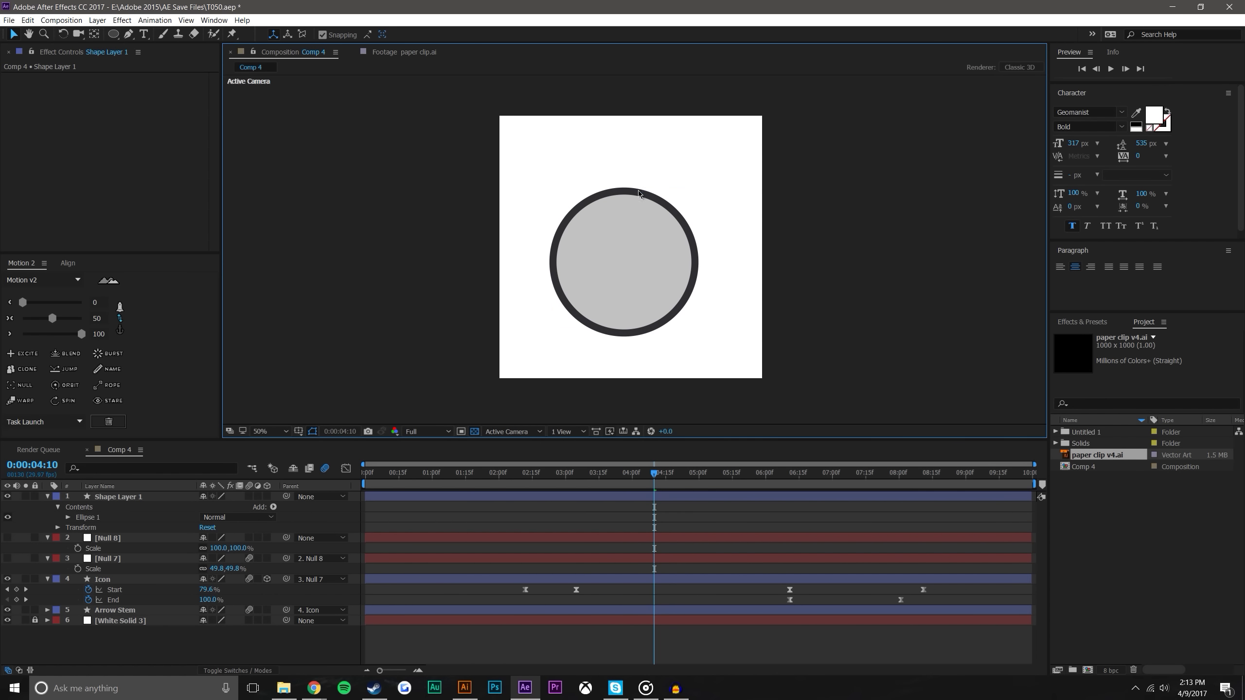
{"action": "left_click", "coordinate": [638, 193]}
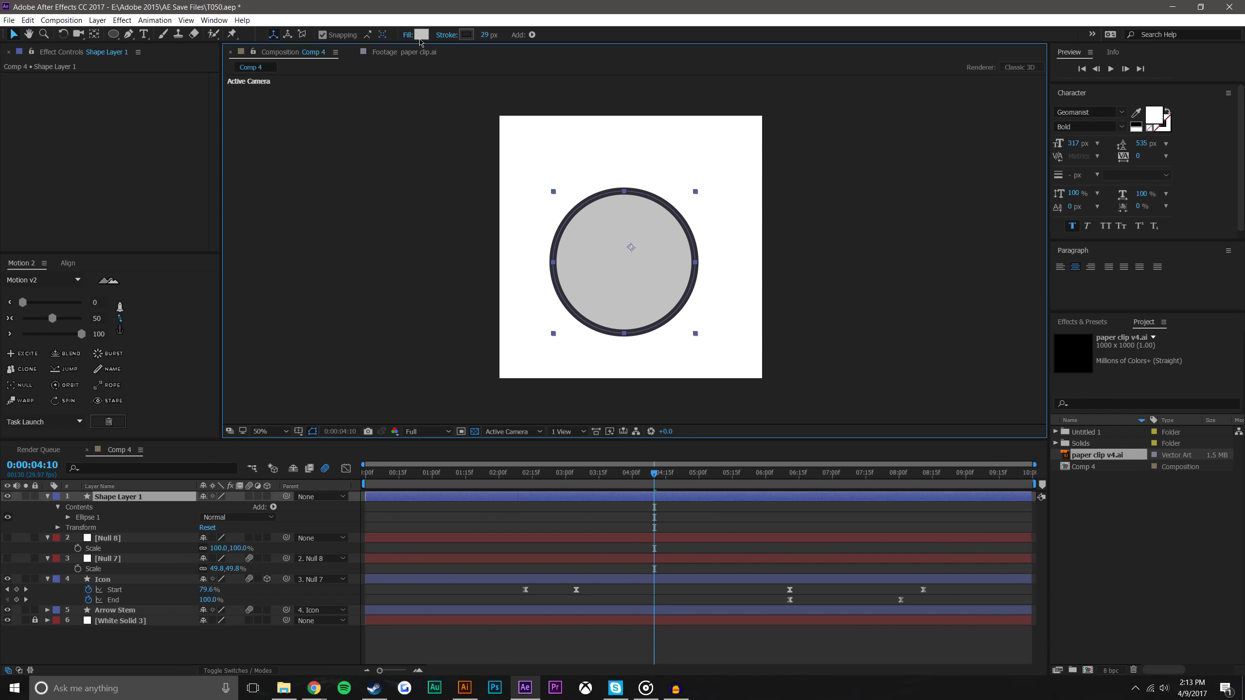
{"action": "left_click", "coordinate": [408, 36]}
{"action": "left_click", "coordinate": [724, 247]}
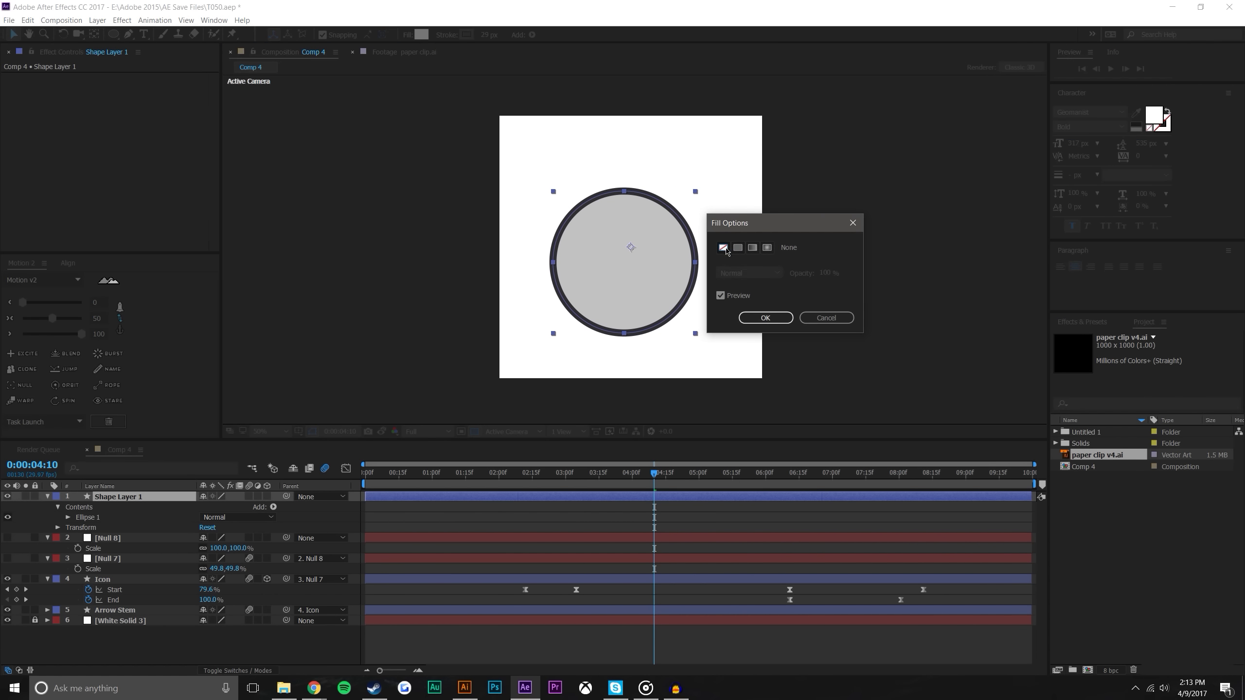
{"action": "left_click", "coordinate": [765, 318]}
Rename the circle layer to 'Circle BG' and move it below Arrow Stem
{"action": "left_click", "coordinate": [137, 497]}
{"action": "right_click", "coordinate": [137, 497]}
{"action": "left_click", "coordinate": [153, 491]}
{"action": "type", "text": "Circle BG"}
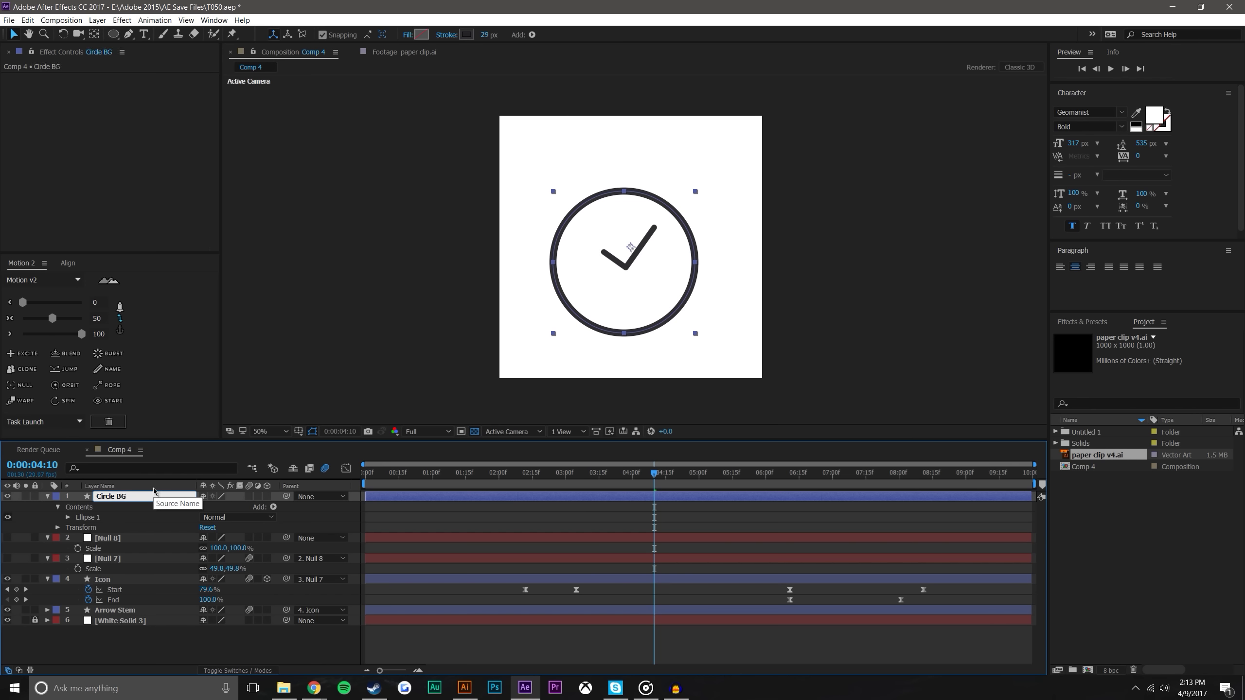
{"action": "key", "text": "Return"}
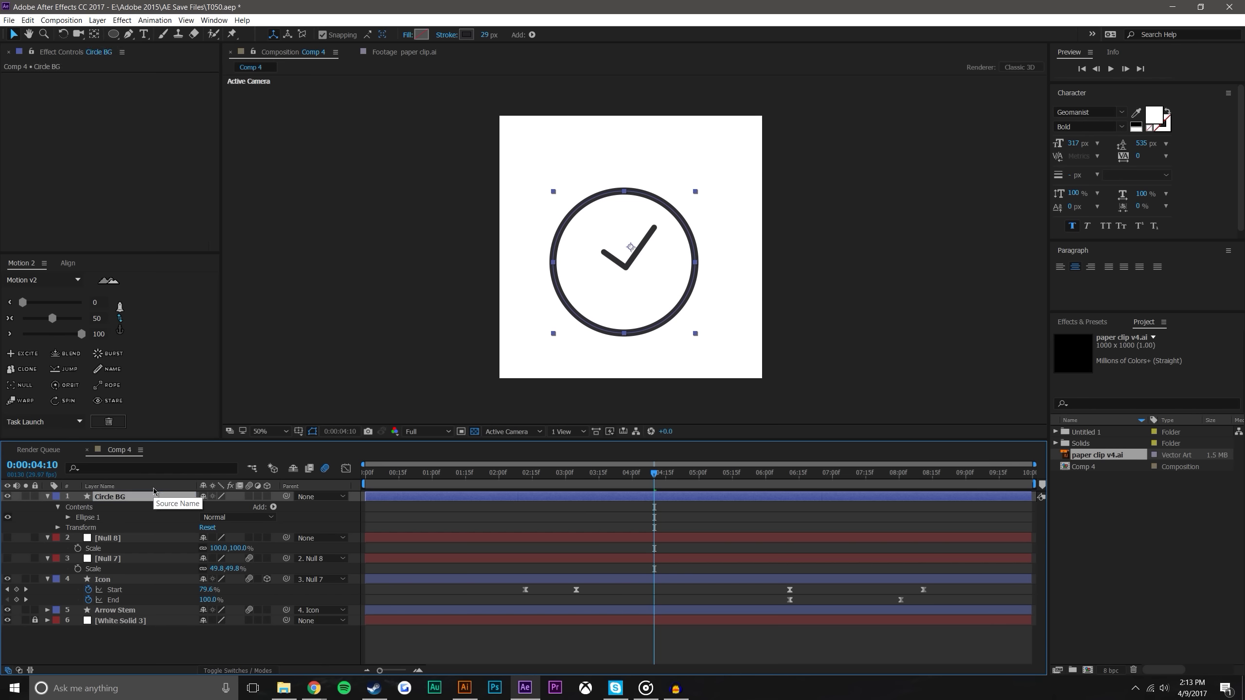
{"action": "left_click_drag", "start_coordinate": [125, 499], "coordinate": [176, 618]}
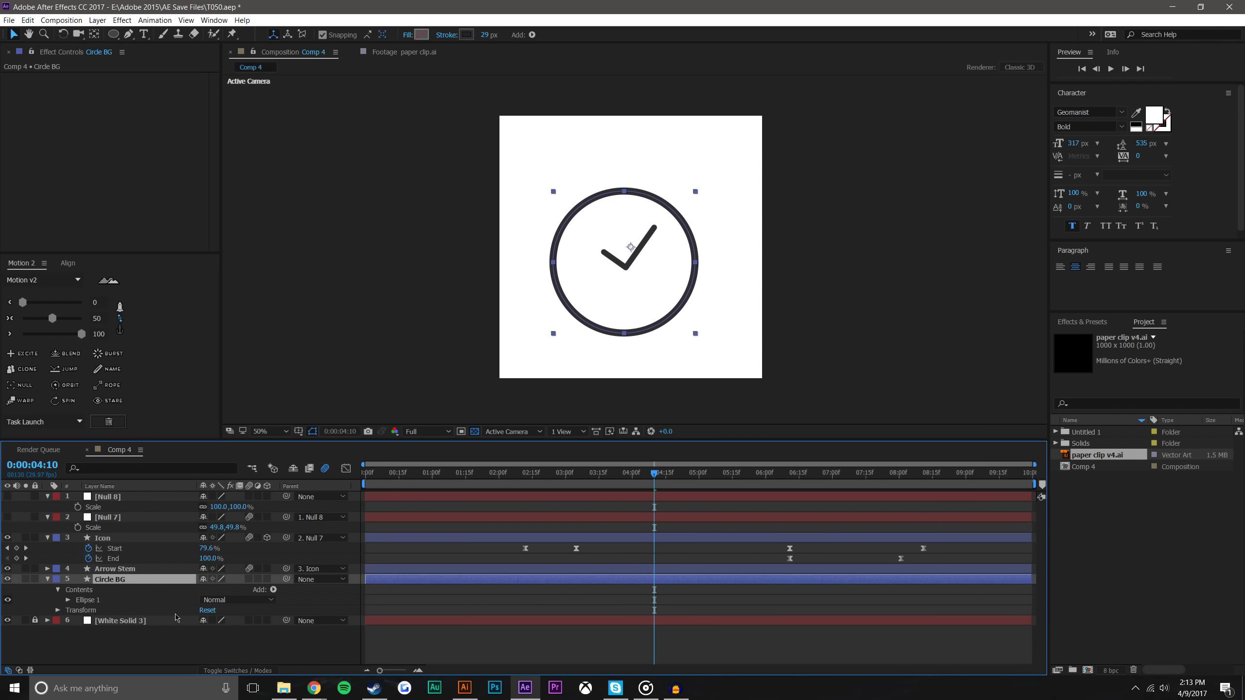
{"action": "left_click", "coordinate": [220, 651]}
Centre Circle BG's anchor point and align the ring to the composition's centre
{"action": "left_click", "coordinate": [110, 580]}
{"action": "key", "text": "y"}
{"action": "left_click_drag", "start_coordinate": [630, 248], "coordinate": [631, 249]}
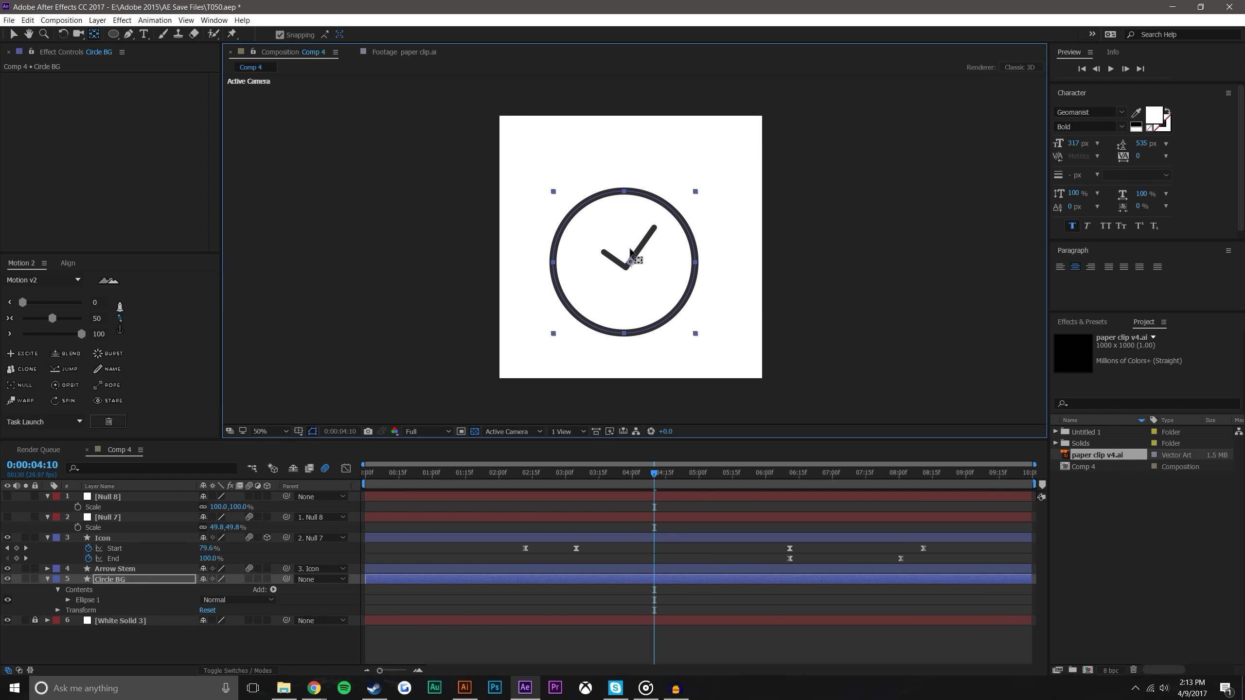
{"action": "left_click", "coordinate": [120, 330]}
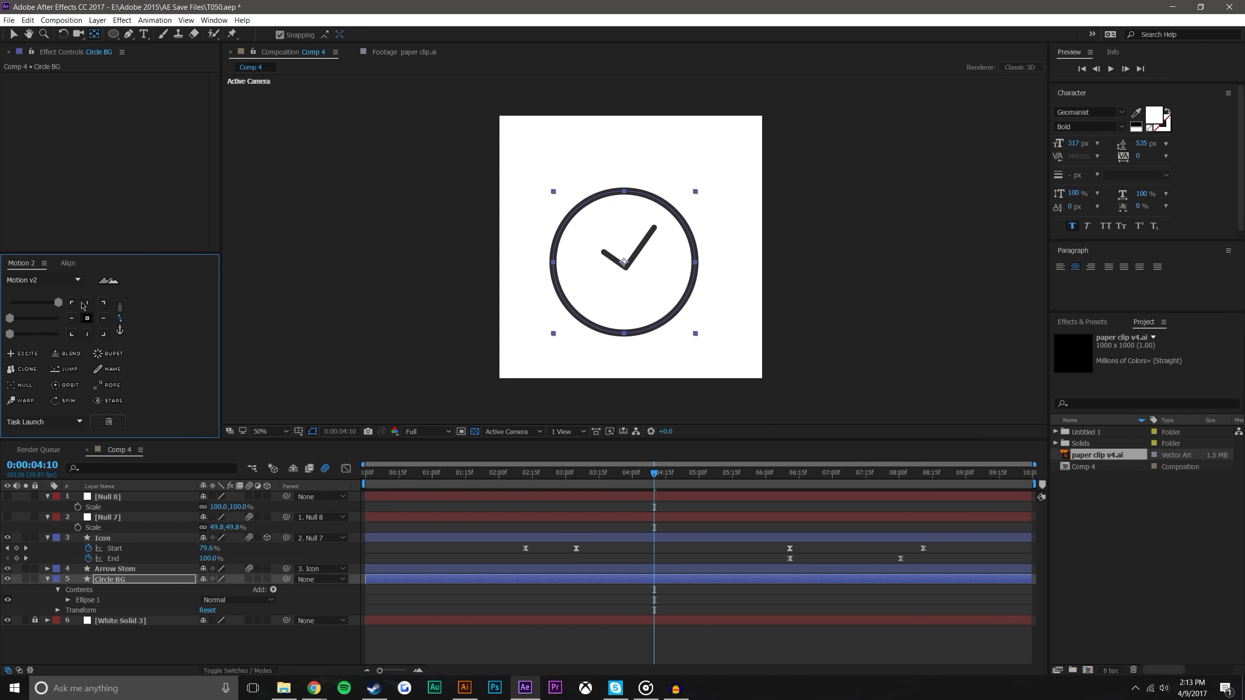
{"action": "left_click", "coordinate": [13, 36]}
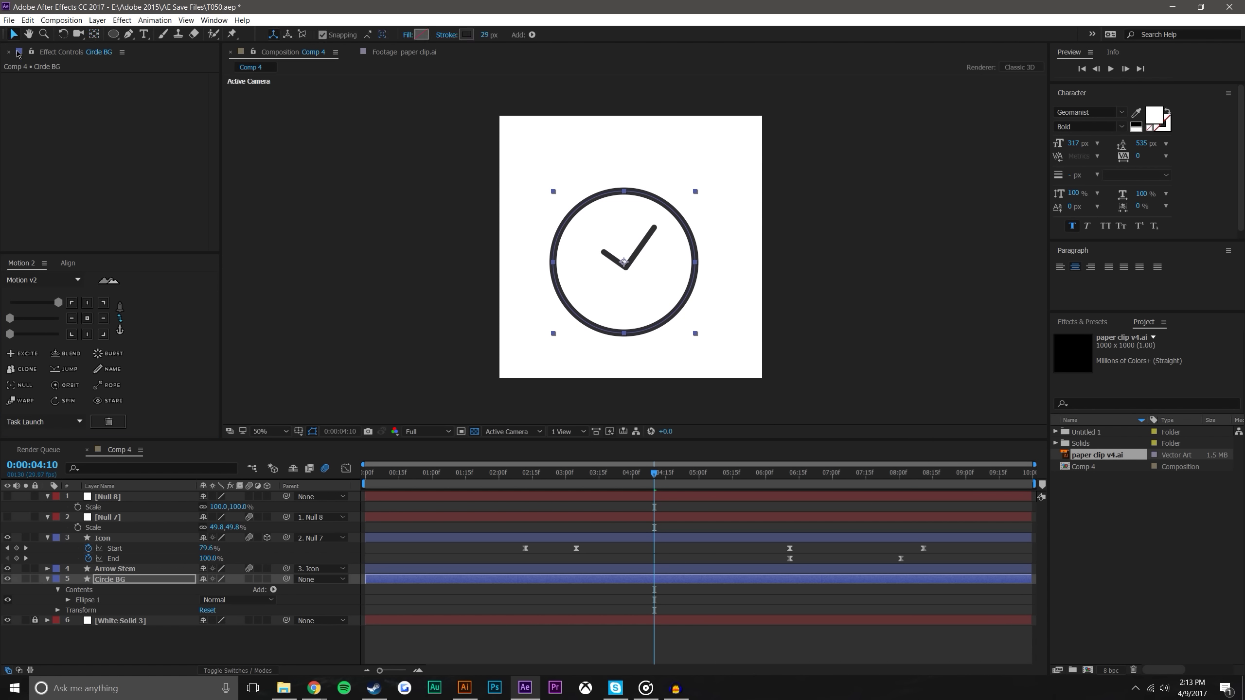
{"action": "left_click", "coordinate": [67, 263]}
{"action": "left_click", "coordinate": [95, 292]}
{"action": "left_click", "coordinate": [33, 293]}
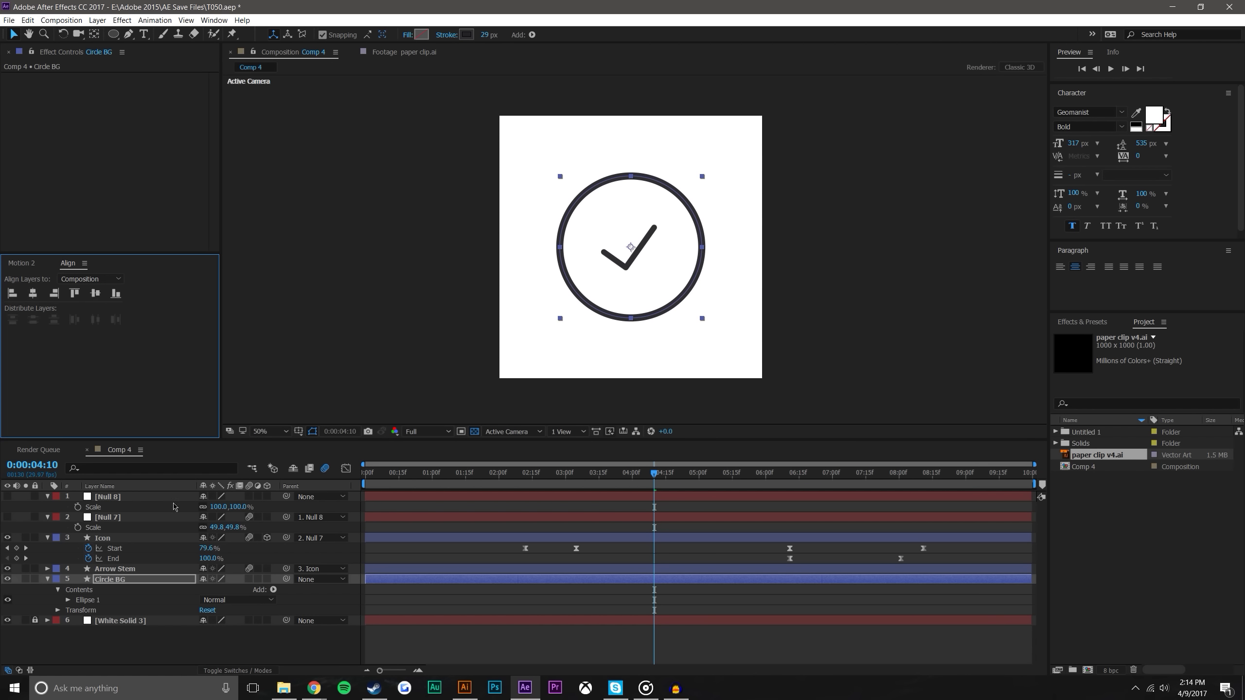
{"action": "left_click", "coordinate": [630, 653]}
{"action": "left_click_drag", "start_coordinate": [652, 475], "coordinate": [468, 474]}
Give the Circle BG ring a light gray CFCFCF stroke
{"action": "key", "text": "space"}
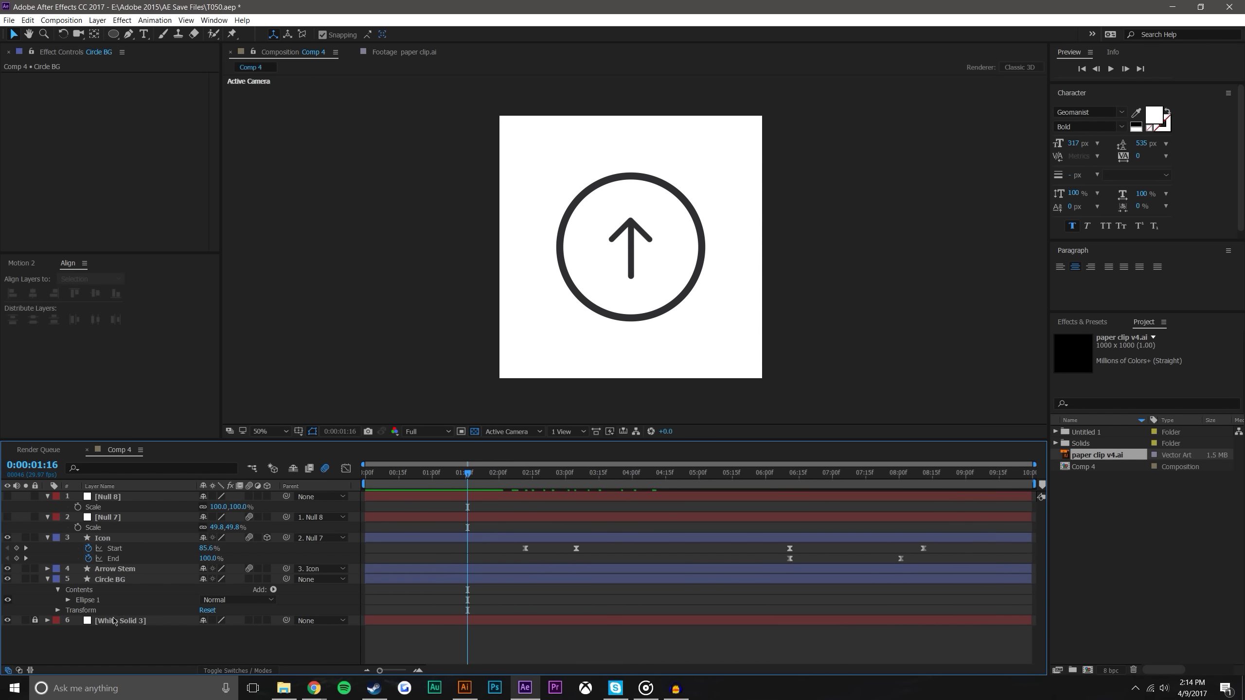
{"action": "left_click", "coordinate": [118, 581]}
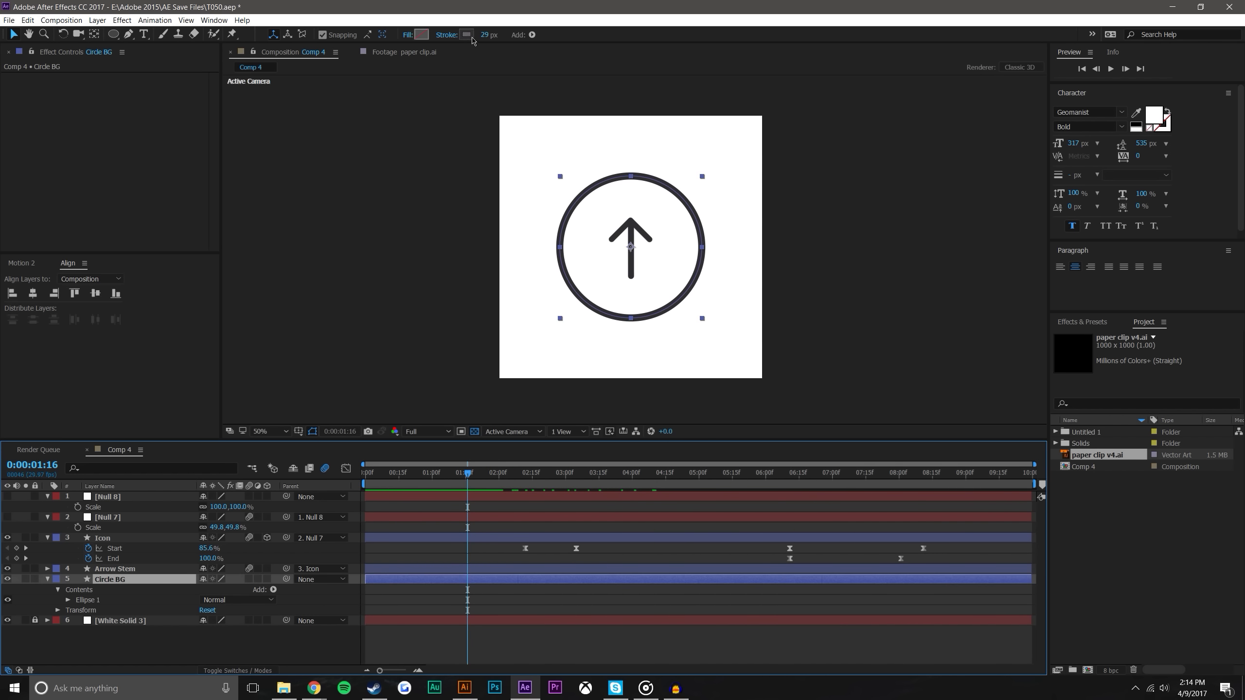
{"action": "left_click", "coordinate": [466, 35]}
{"action": "left_click_drag", "start_coordinate": [742, 417], "coordinate": [720, 407]}
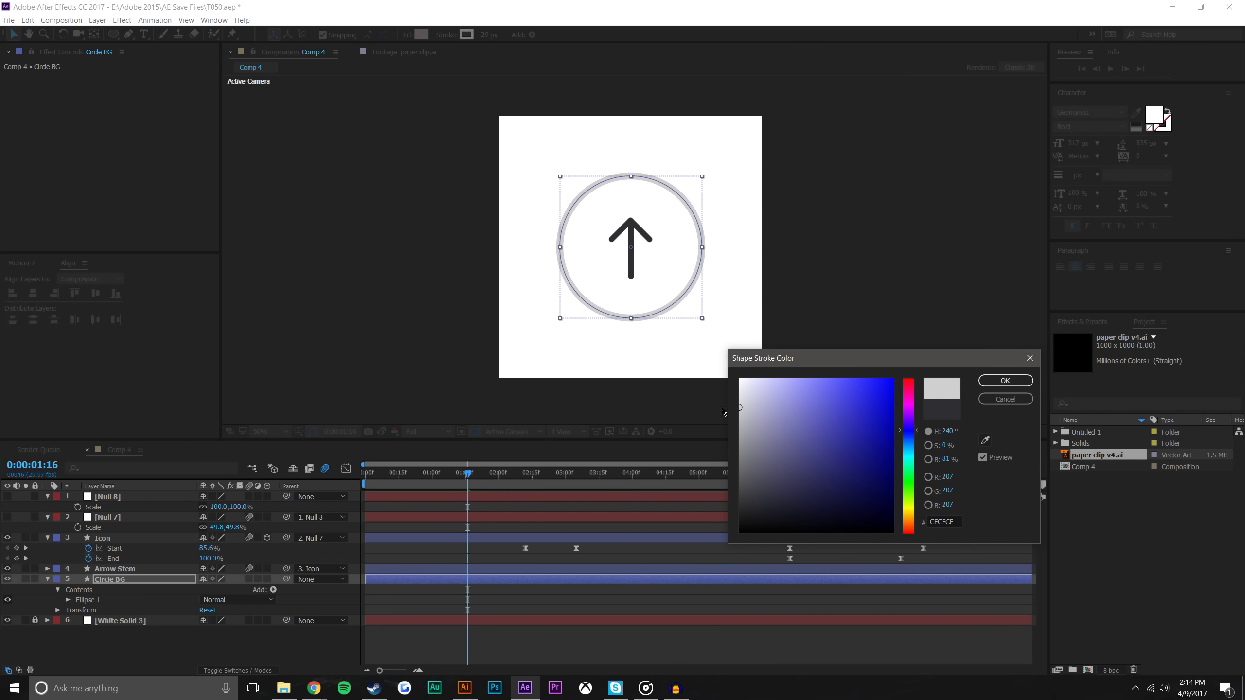
{"action": "left_click", "coordinate": [997, 381]}
{"action": "left_click", "coordinate": [684, 642]}
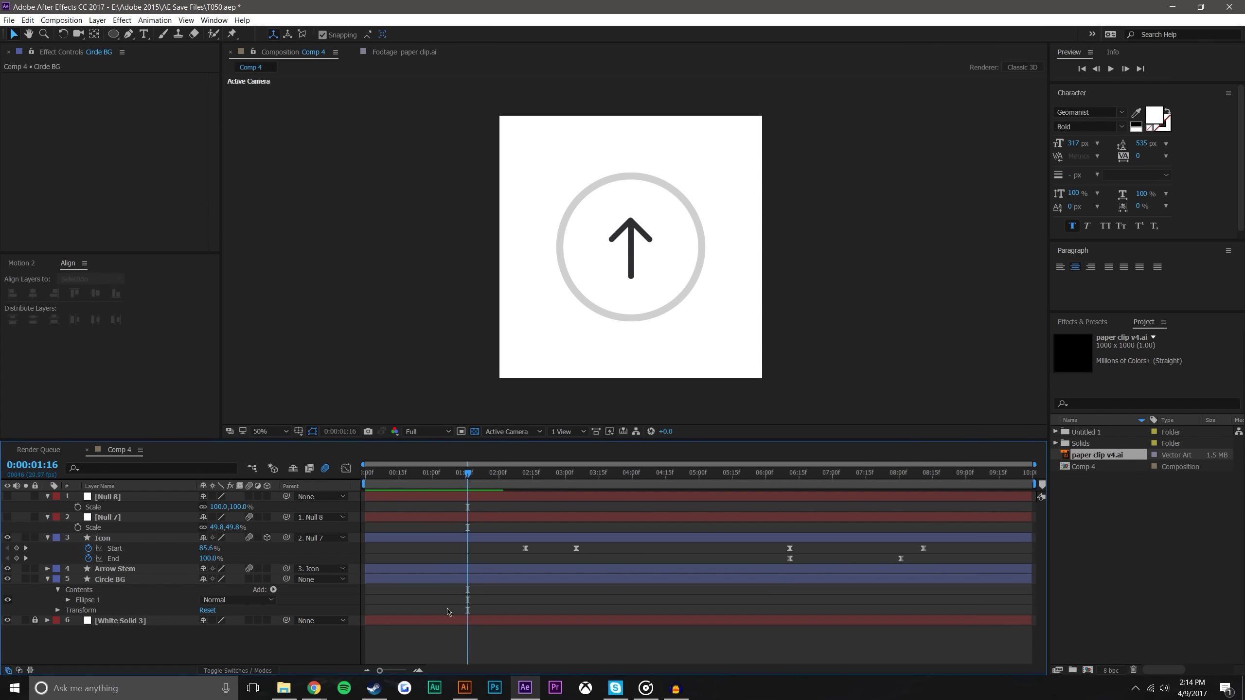
Collapse all layers, select them and press U to show only keyframed properties
{"action": "left_click", "coordinate": [97, 560]}
{"action": "left_click", "coordinate": [48, 538]}
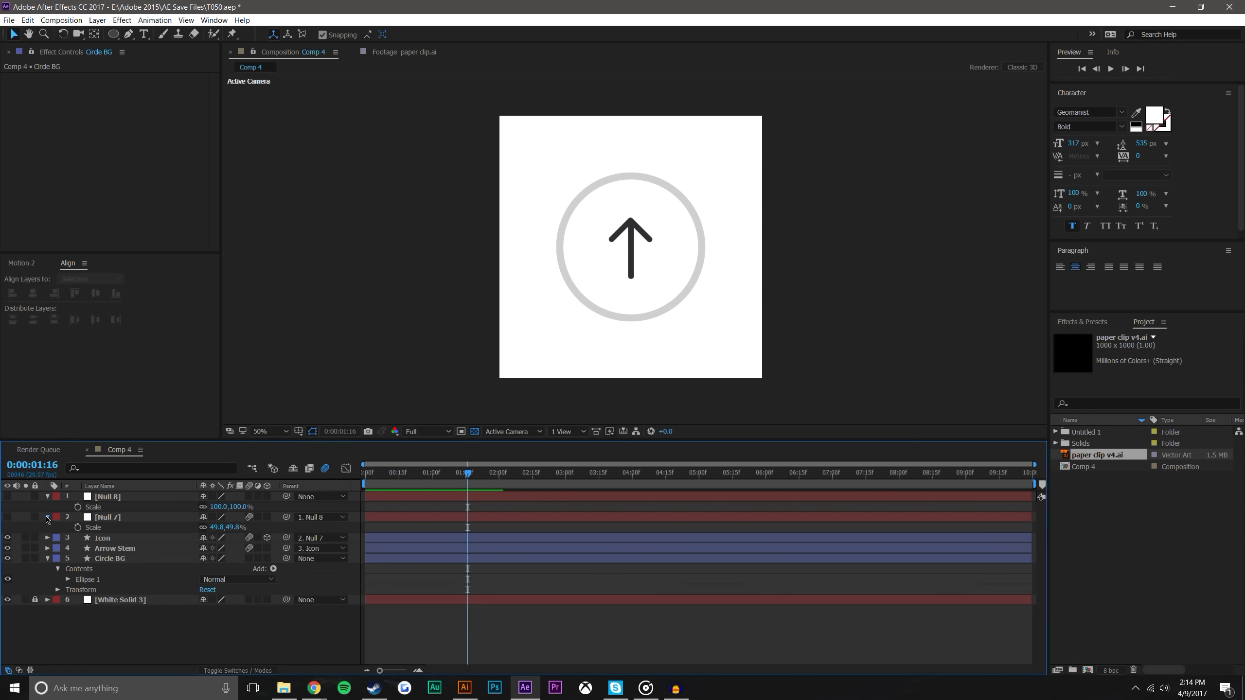
{"action": "left_click", "coordinate": [48, 517]}
{"action": "left_click", "coordinate": [48, 497]}
{"action": "left_click", "coordinate": [47, 537]}
{"action": "left_click_drag", "start_coordinate": [122, 617], "coordinate": [104, 492]}
{"action": "key", "text": "u"}
{"action": "mouse_move", "coordinate": [503, 471]}
{"action": "left_mouse_down"}
{"action": "mouse_move", "coordinate": [571, 466]}
{"action": "mouse_move", "coordinate": [483, 463]}
{"action": "mouse_move", "coordinate": [514, 459]}
{"action": "left_mouse_up"}
Duplicate the Circle BG layer with Ctrl+D to create Circle BG 2
{"action": "key", "text": "space"}
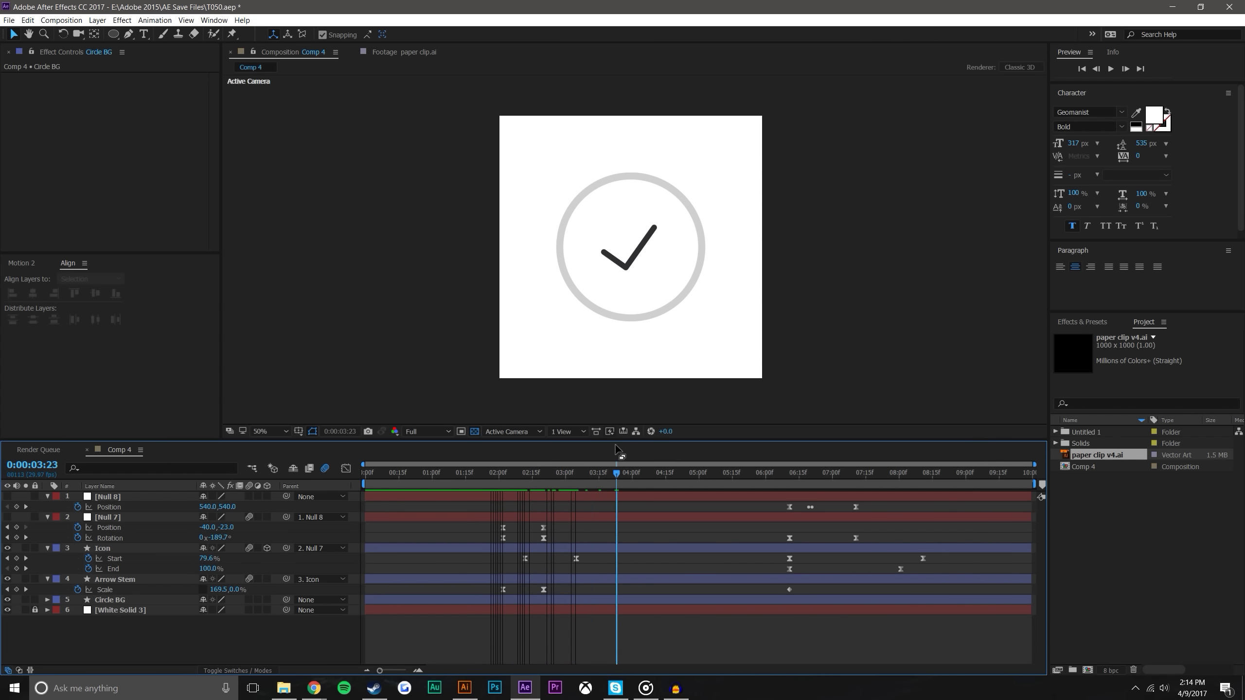
{"action": "left_click", "coordinate": [121, 600]}
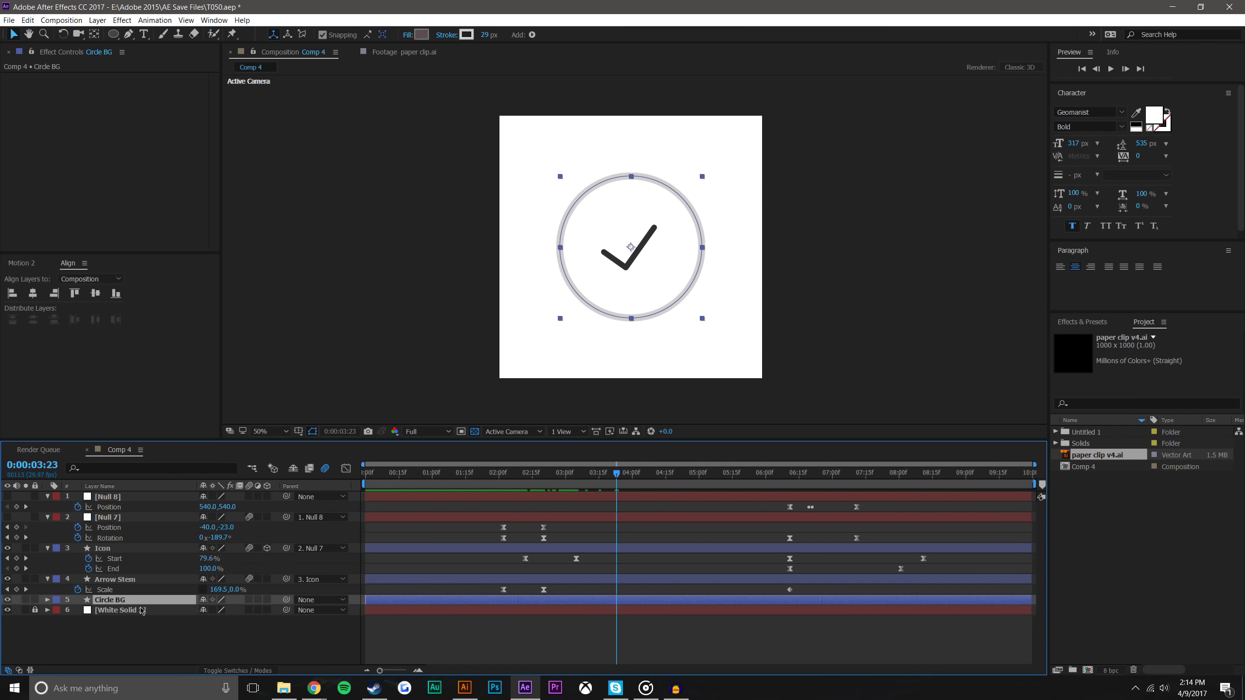
{"action": "key", "text": "ctrl+d"}
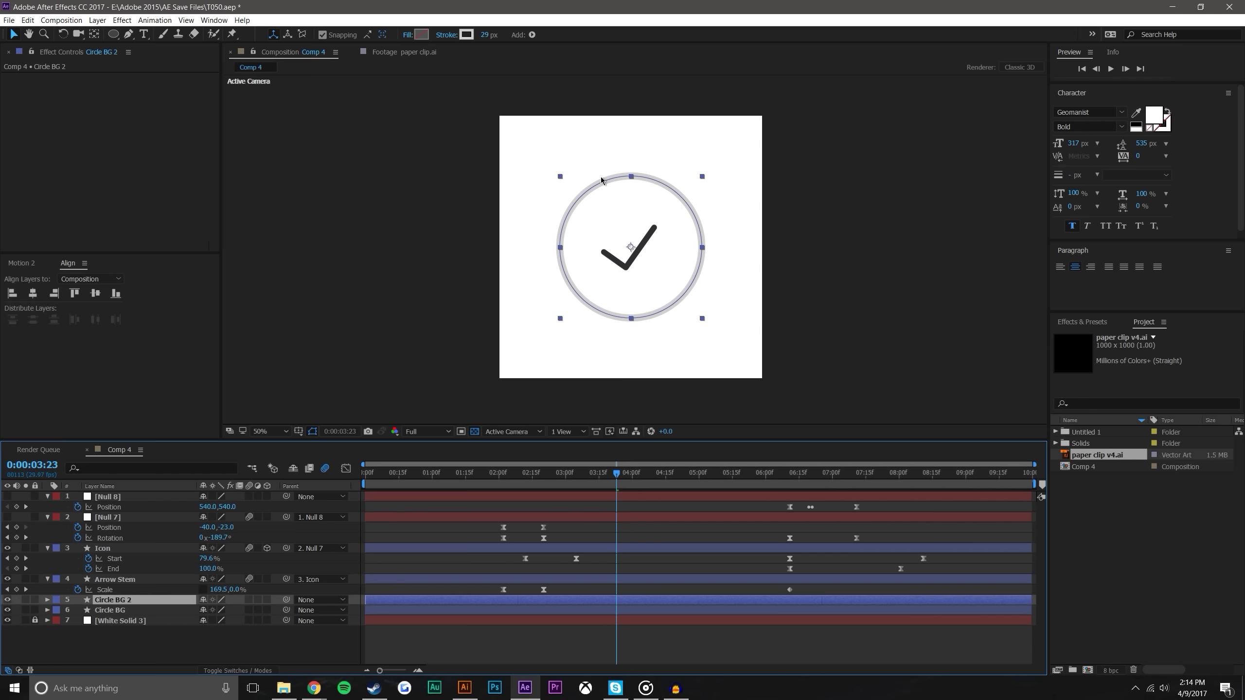
{"action": "left_click", "coordinate": [183, 651]}
{"action": "left_click", "coordinate": [135, 603]}
Set Circle BG 2's stroke to blue 277682 after trying a green
{"action": "left_click", "coordinate": [466, 35]}
{"action": "left_click", "coordinate": [861, 407]}
{"action": "left_click", "coordinate": [908, 440]}
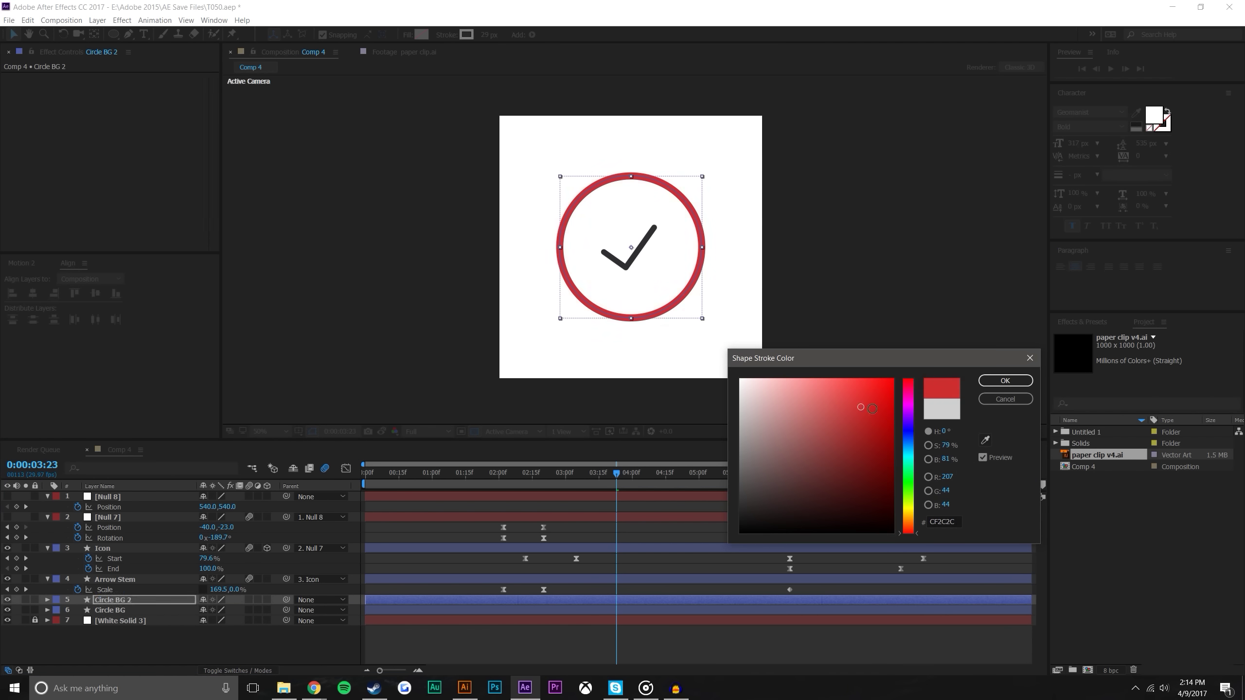
{"action": "left_click_drag", "start_coordinate": [907, 440], "coordinate": [916, 494]}
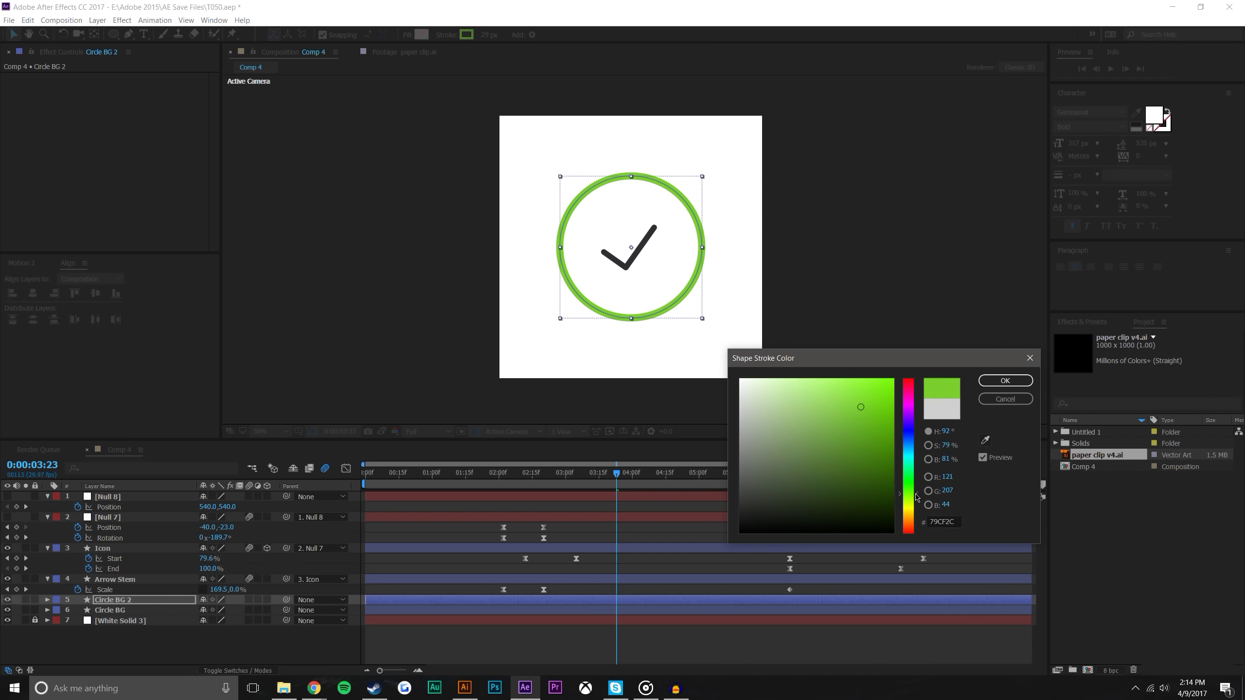
{"action": "left_click_drag", "start_coordinate": [862, 408], "coordinate": [860, 432]}
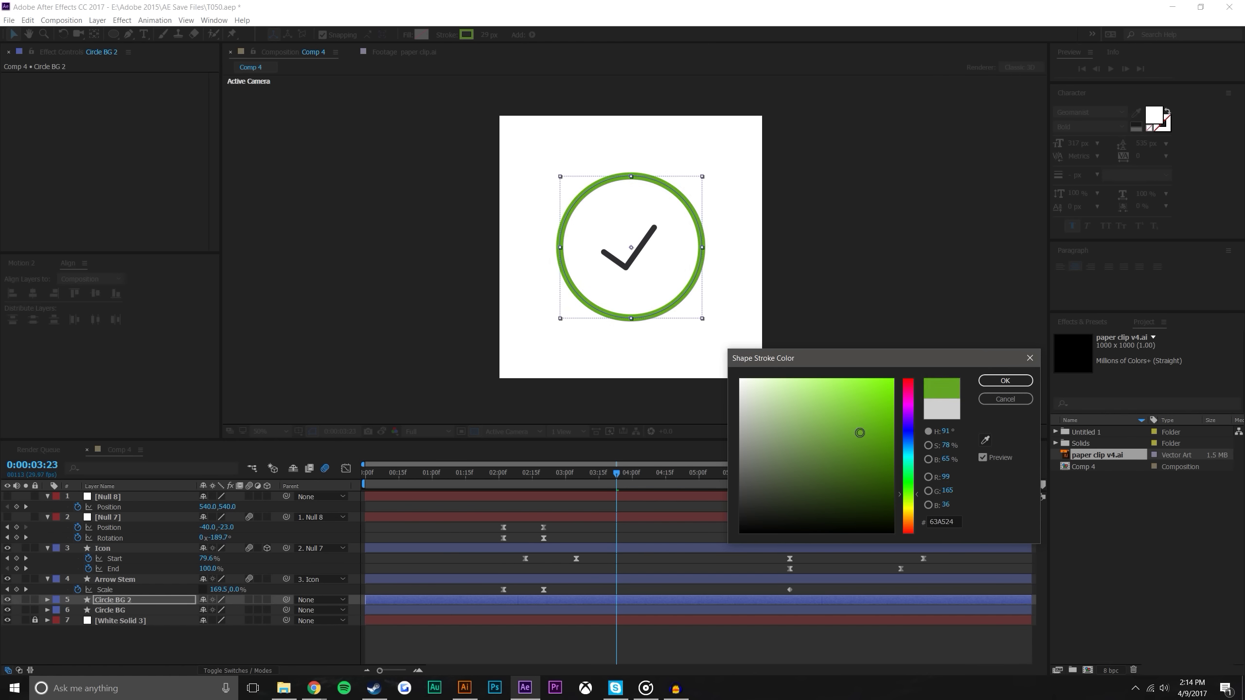
{"action": "left_click", "coordinate": [997, 384]}
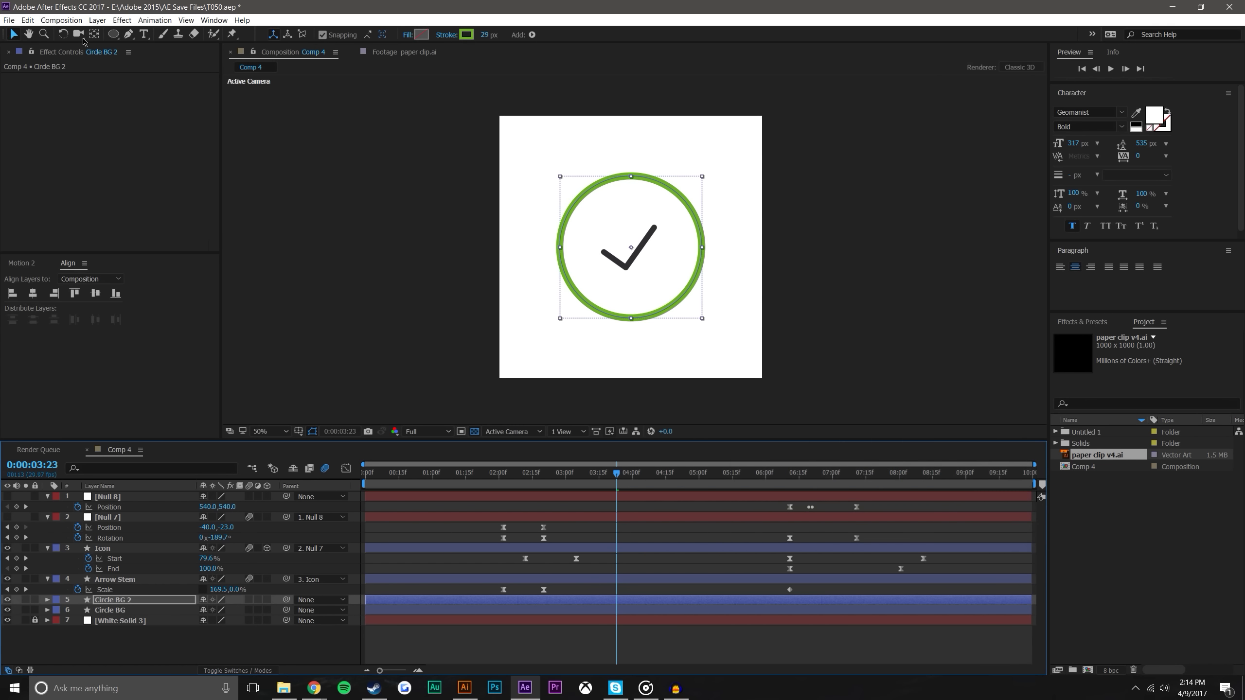
{"action": "left_click", "coordinate": [470, 34]}
{"action": "mouse_move", "coordinate": [913, 492]}
{"action": "left_mouse_down"}
{"action": "mouse_move", "coordinate": [913, 534]}
{"action": "mouse_move", "coordinate": [916, 370]}
{"action": "mouse_move", "coordinate": [919, 449]}
{"action": "left_mouse_up"}
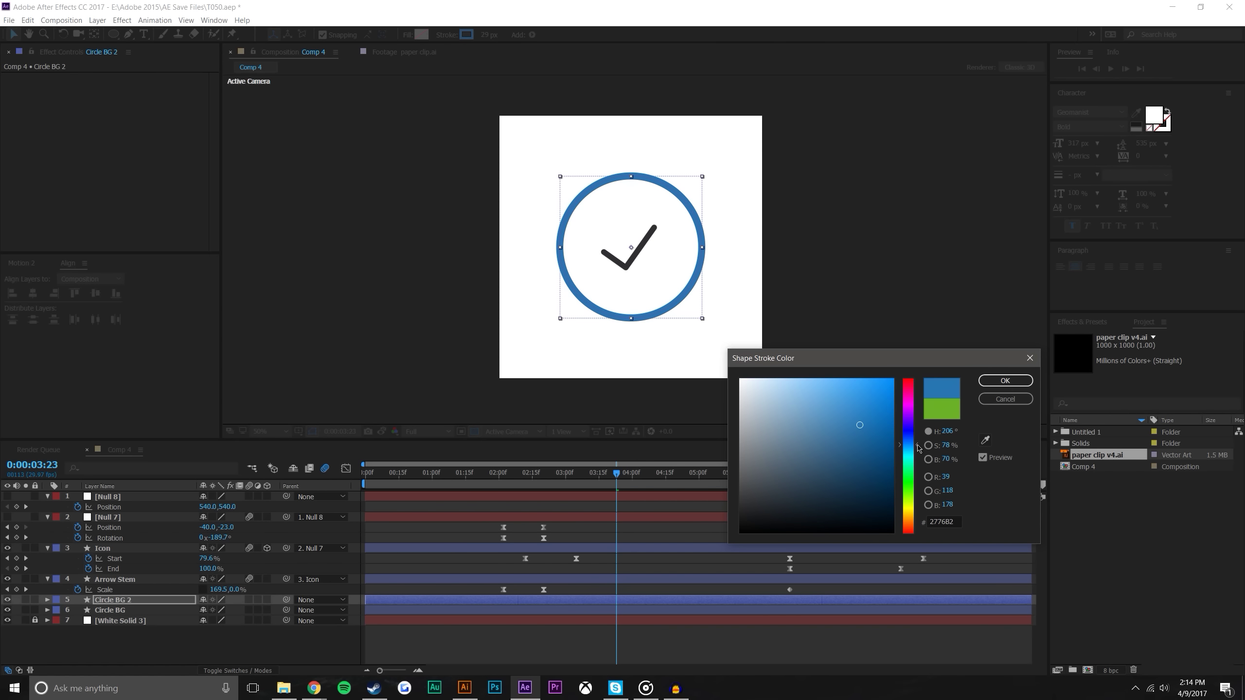
{"action": "left_click", "coordinate": [987, 380]}
{"action": "left_click", "coordinate": [533, 389]}
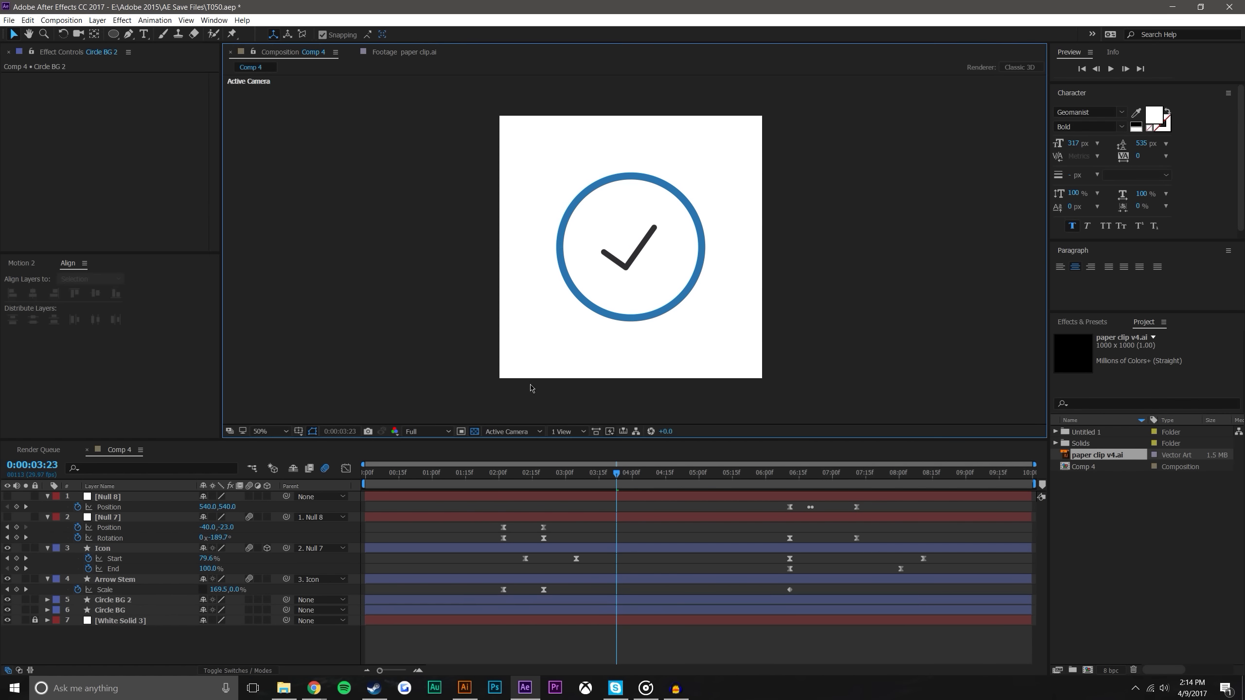
Add Trim Paths to Circle BG 2's blue ring and trim it to a partial arc
{"action": "mouse_move", "coordinate": [498, 475]}
{"action": "left_mouse_down"}
{"action": "mouse_move", "coordinate": [575, 474]}
{"action": "mouse_move", "coordinate": [510, 489]}
{"action": "left_mouse_up"}
{"action": "left_click", "coordinate": [142, 601]}
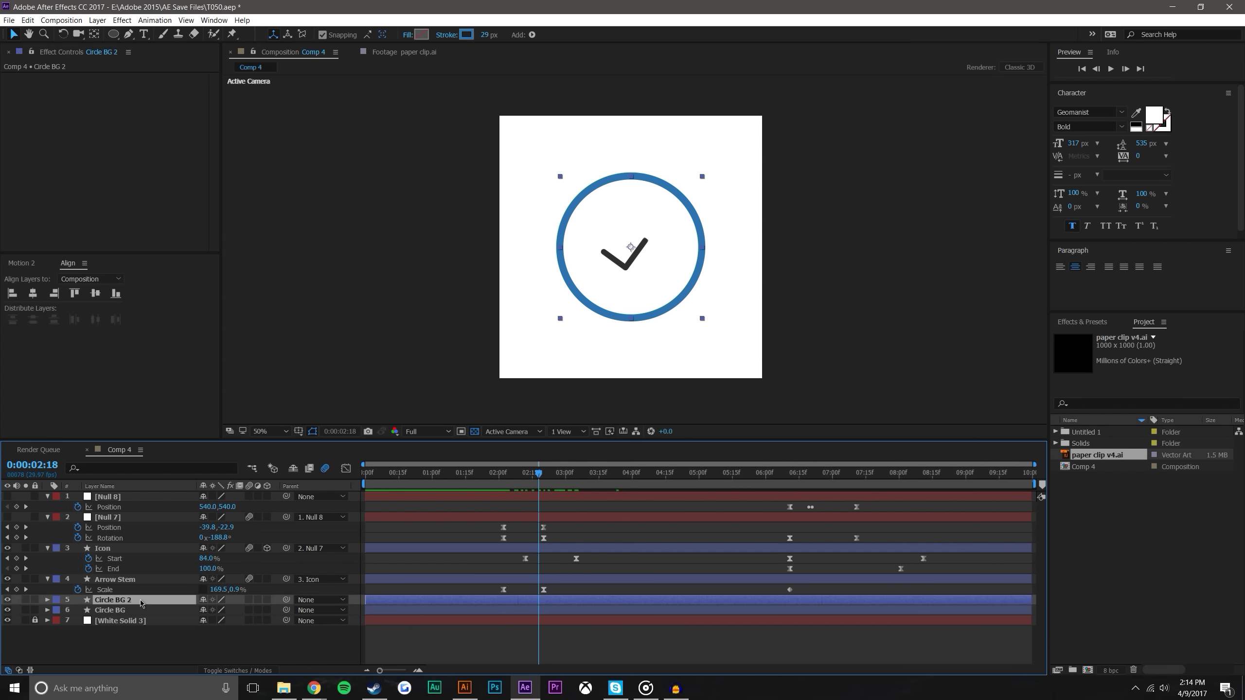
{"action": "left_click", "coordinate": [47, 601]}
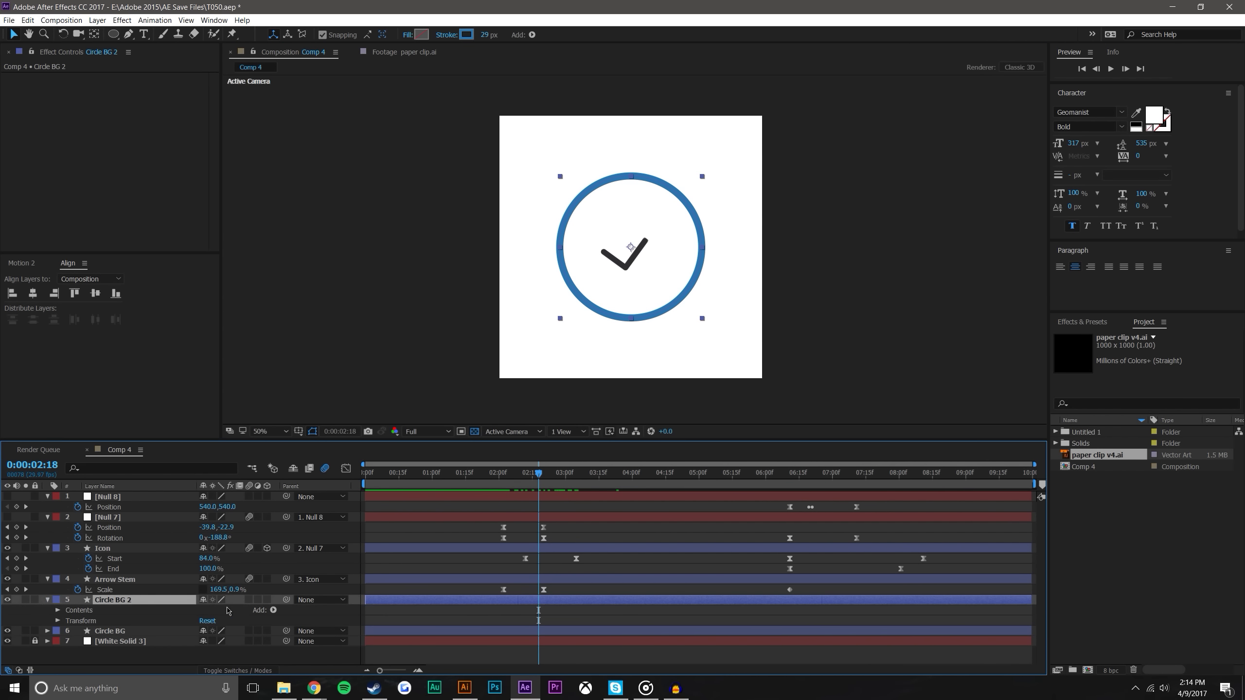
{"action": "left_click", "coordinate": [272, 610]}
{"action": "left_click", "coordinate": [273, 529]}
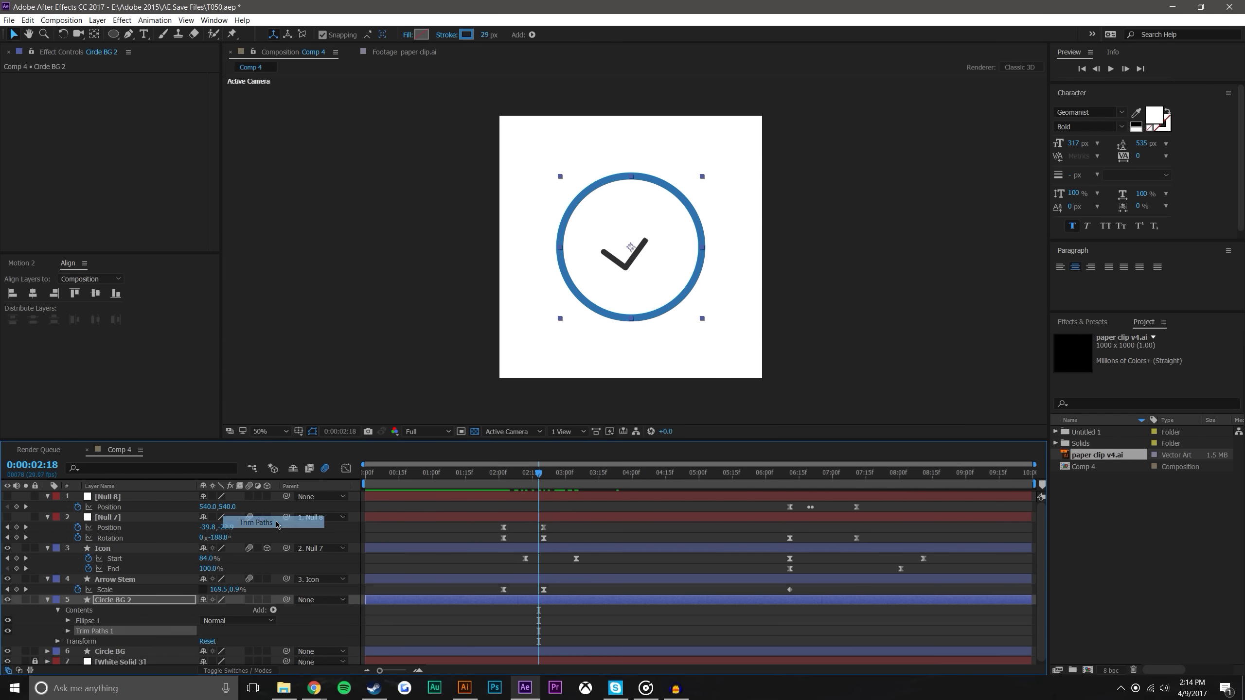
{"action": "left_click", "coordinate": [68, 632]}
{"action": "scroll", "coordinate": [167, 650], "scroll_direction": "down", "scroll_amount": 1}
{"action": "left_click_drag", "start_coordinate": [205, 629], "coordinate": [305, 624]}
{"action": "mouse_move", "coordinate": [211, 639]}
{"action": "left_mouse_down"}
{"action": "mouse_move", "coordinate": [144, 636]}
{"action": "mouse_move", "coordinate": [189, 635]}
{"action": "left_mouse_up"}
{"action": "left_click", "coordinate": [337, 642]}
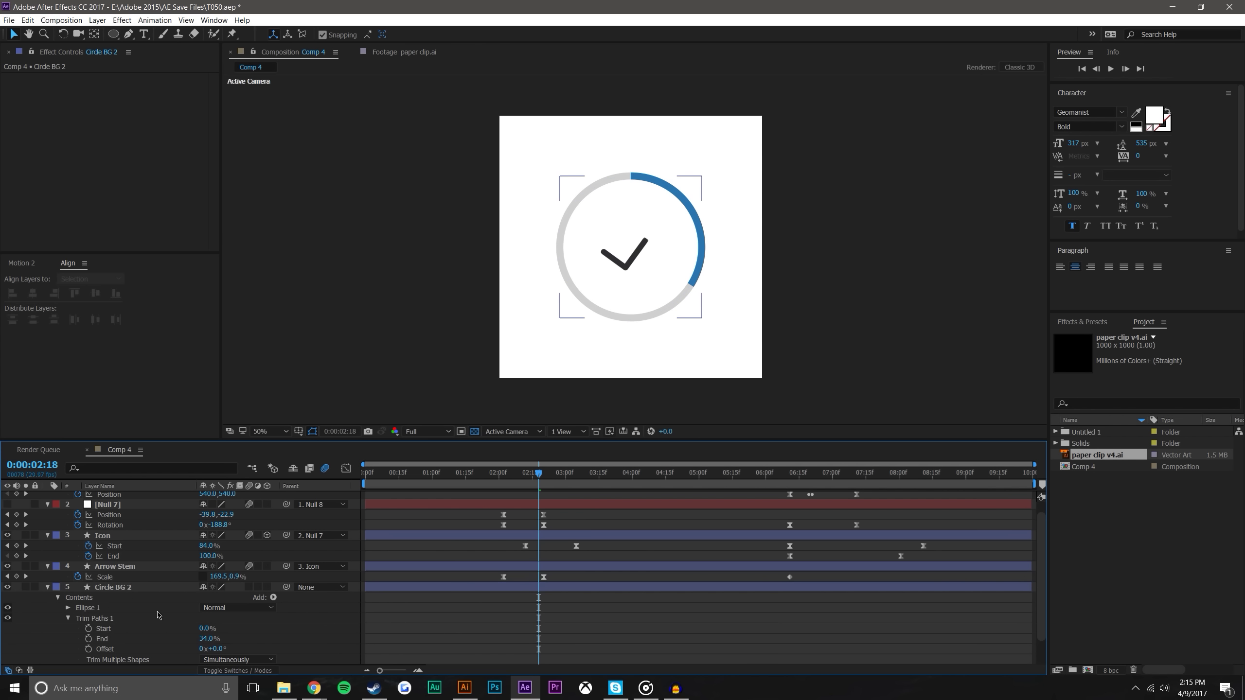
Go to the 02:02 keyframe and start keyframing the trim Offset
{"action": "left_click", "coordinate": [451, 535]}
{"action": "left_click", "coordinate": [515, 476]}
{"action": "key", "text": "j"}
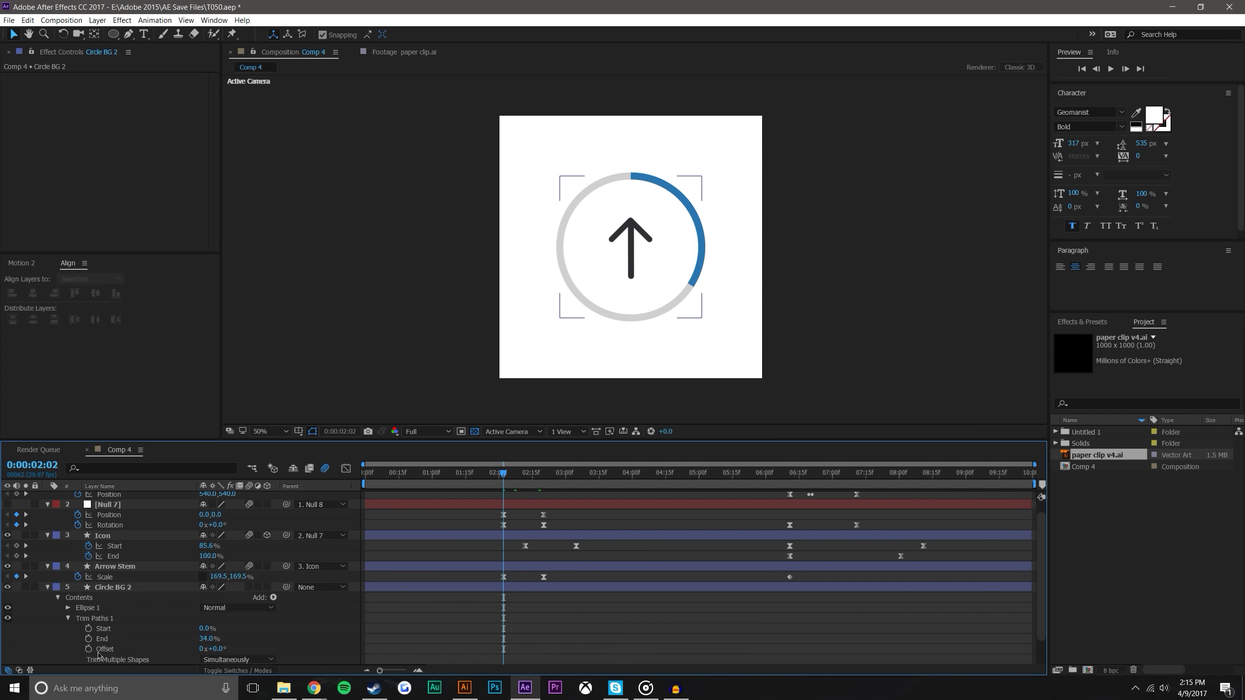
{"action": "left_click", "coordinate": [88, 649]}
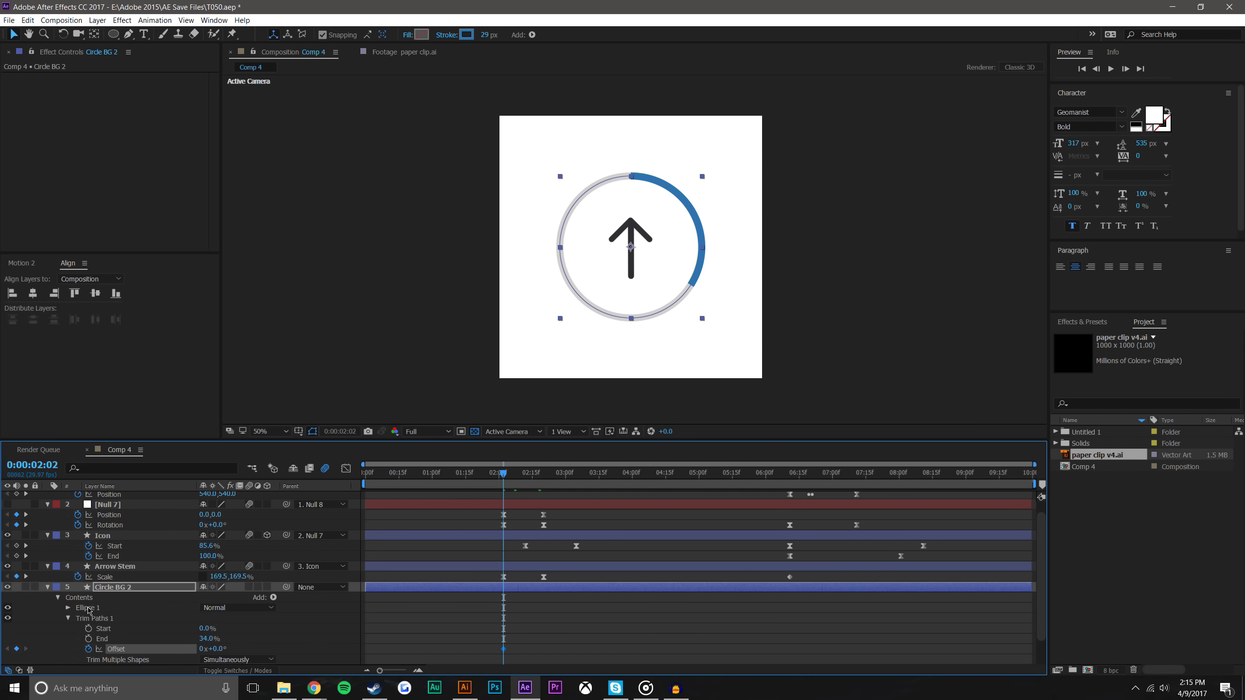
Set the ring's Stroke 1 Line Cap to Round Cap
{"action": "left_click", "coordinate": [57, 598]}
{"action": "left_click", "coordinate": [58, 597]}
{"action": "left_click", "coordinate": [59, 607]}
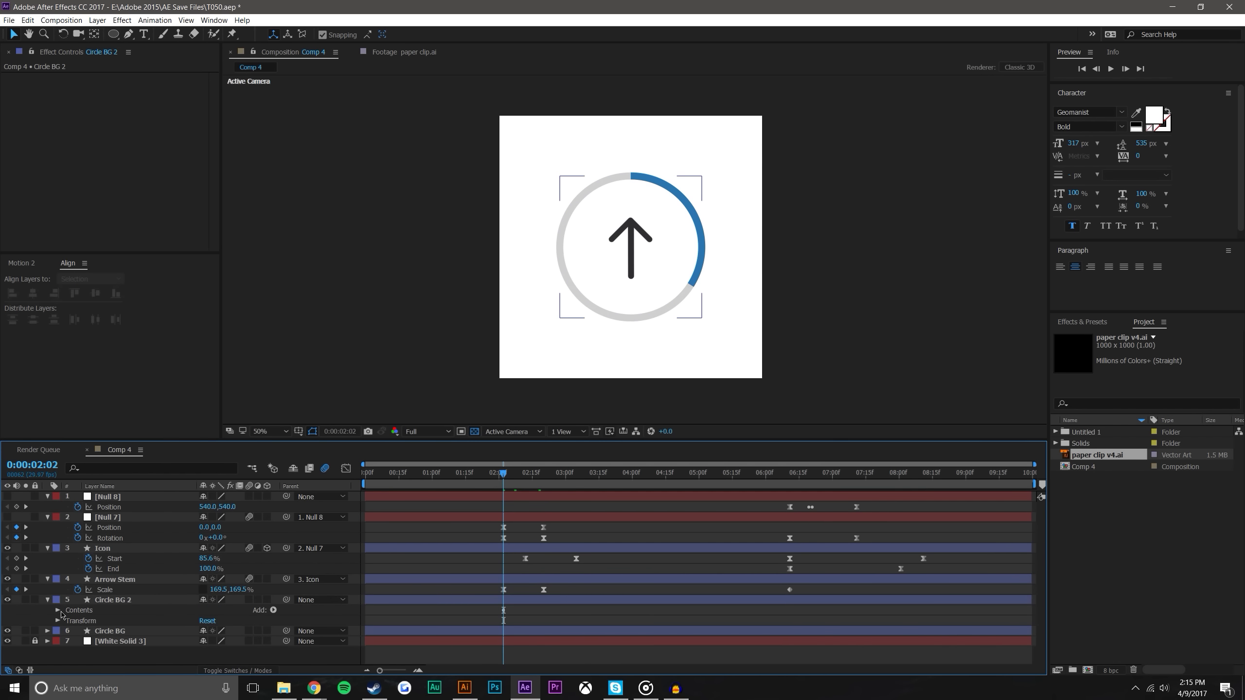
{"action": "left_click", "coordinate": [58, 611]}
{"action": "left_click", "coordinate": [69, 608]}
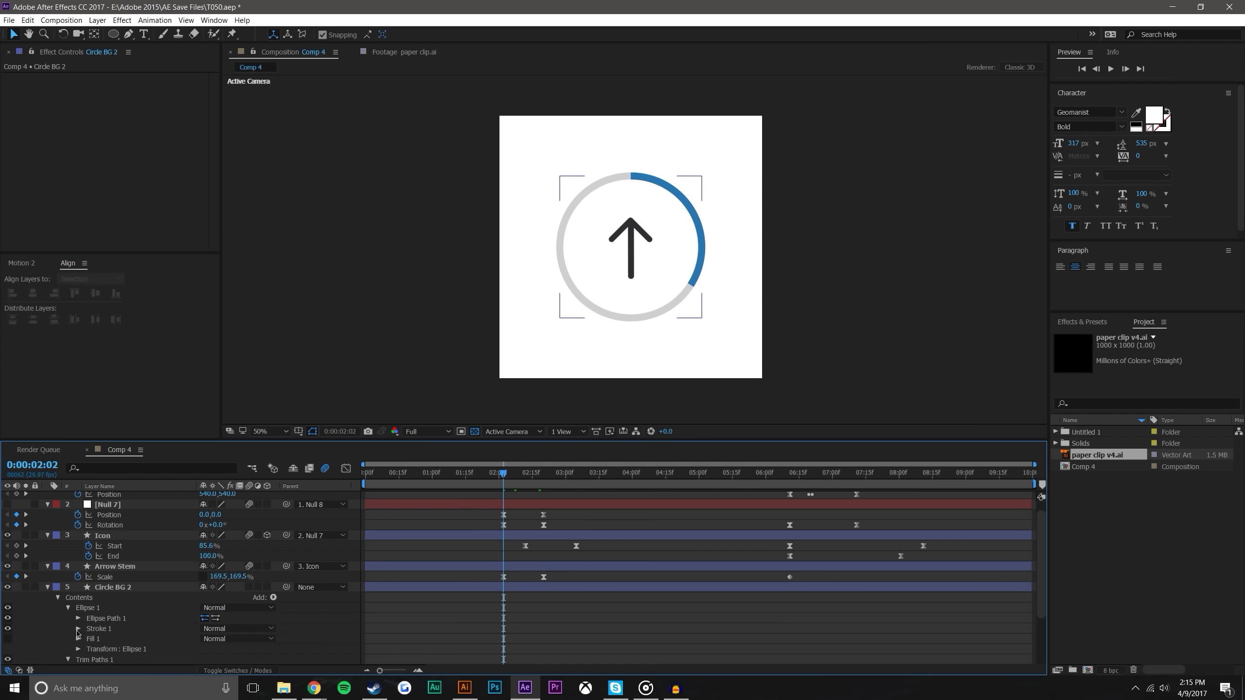
{"action": "left_click", "coordinate": [79, 629]}
{"action": "left_click", "coordinate": [206, 633]}
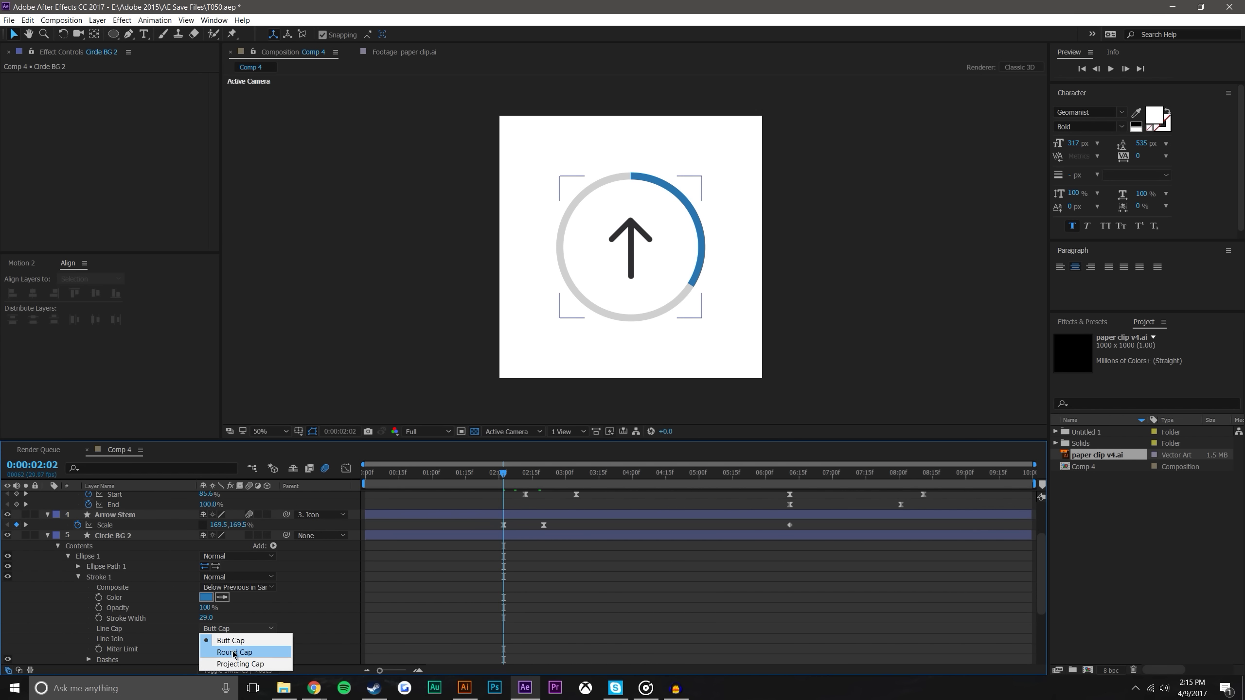
{"action": "left_click", "coordinate": [226, 645]}
Remove the Offset animation and set a trim End keyframe at 34%
{"action": "key", "text": "u"}
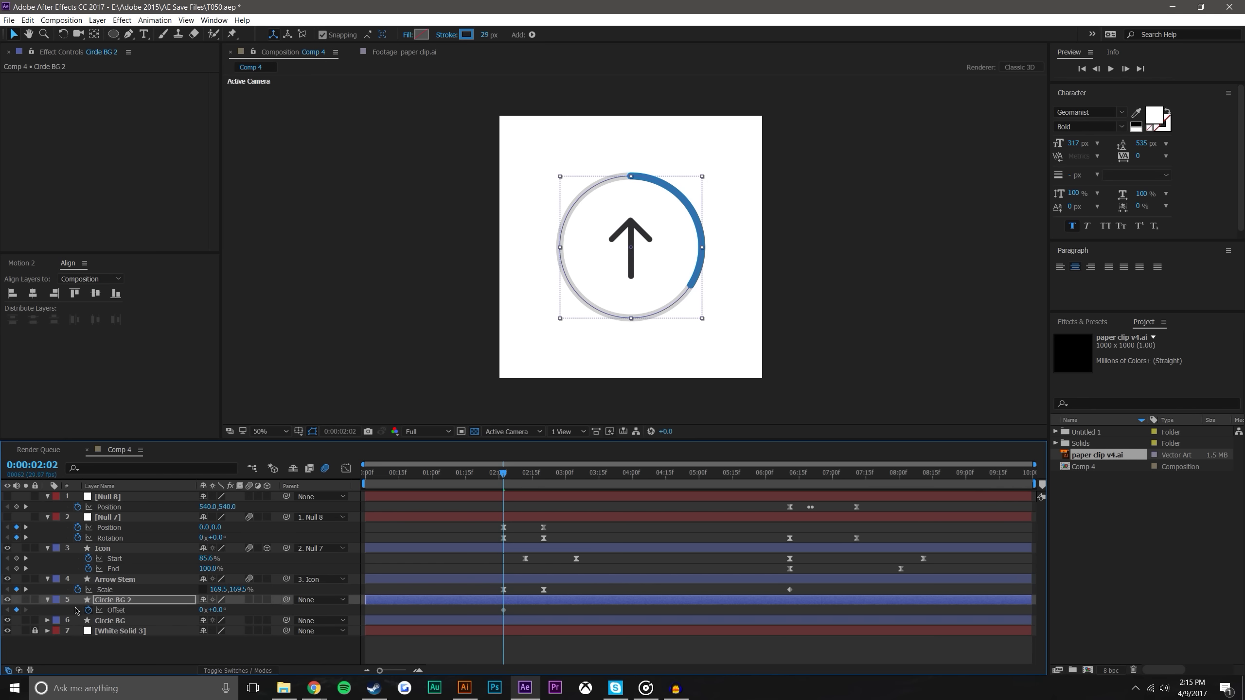
{"action": "left_click", "coordinate": [47, 600]}
{"action": "left_click", "coordinate": [47, 600]}
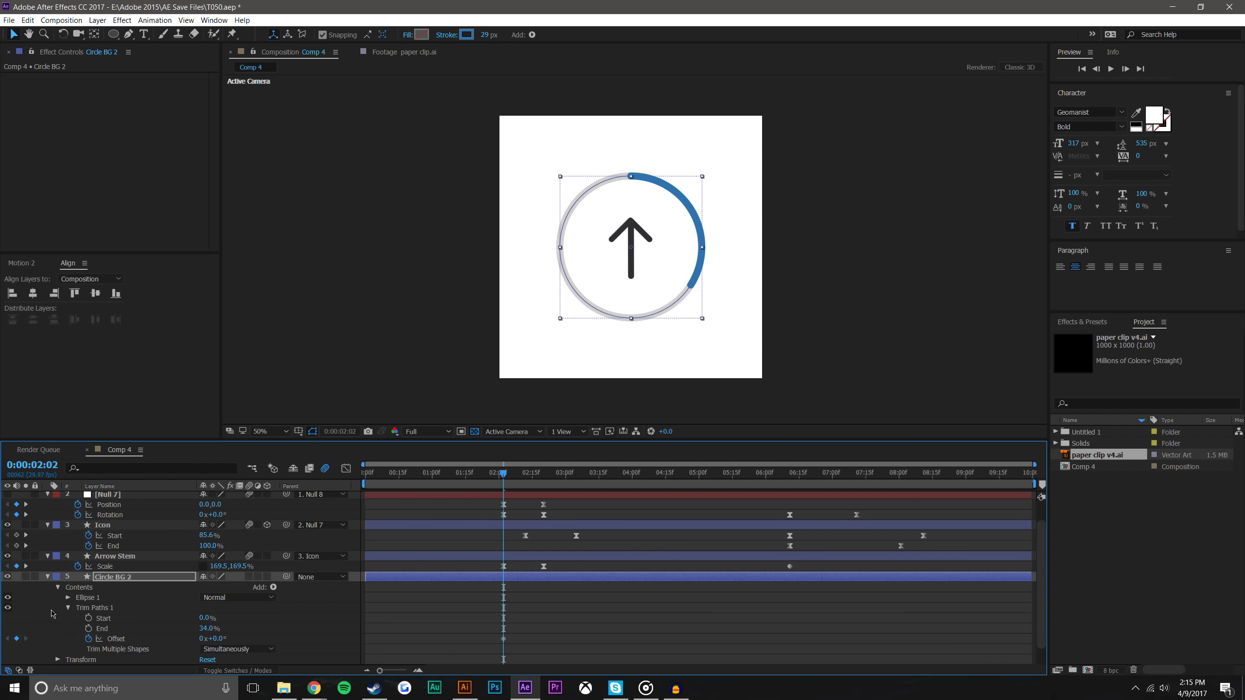
{"action": "left_click", "coordinate": [88, 639]}
{"action": "left_click", "coordinate": [88, 629]}
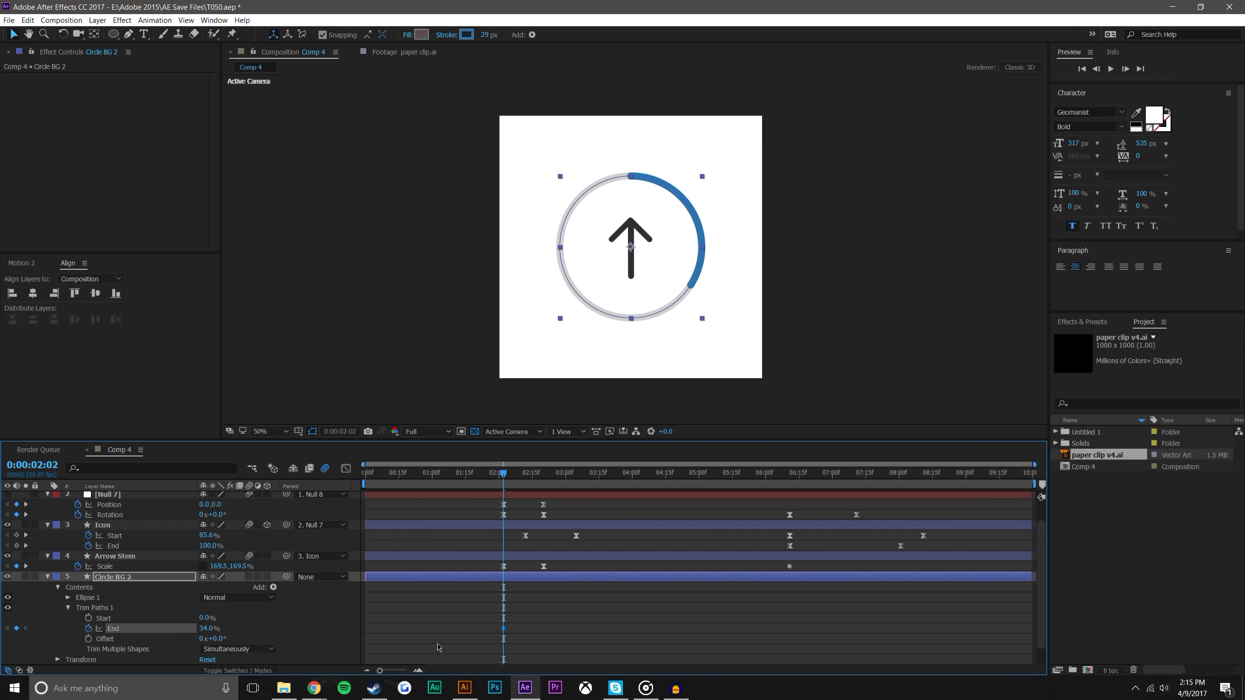
Key the ring's End at 100% at 02:20 and 0% at 02:02
{"action": "key", "text": "u"}
{"action": "left_click_drag", "start_coordinate": [539, 477], "coordinate": [552, 474]}
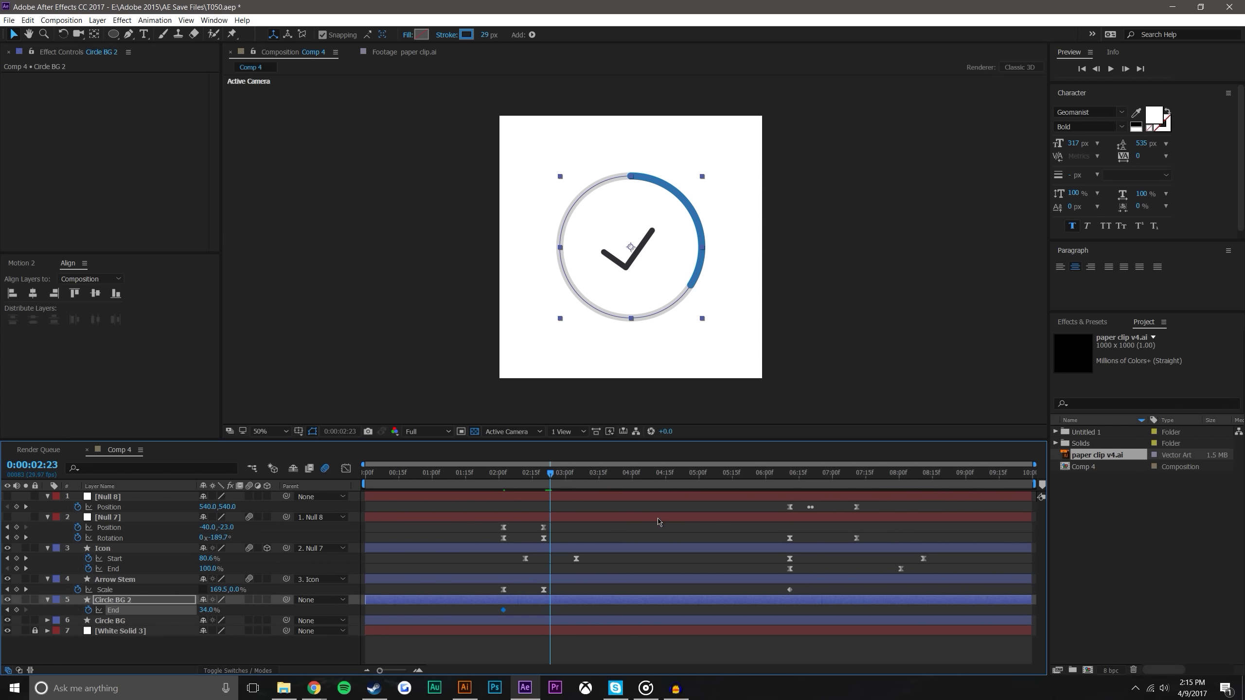
{"action": "key", "text": "j"}
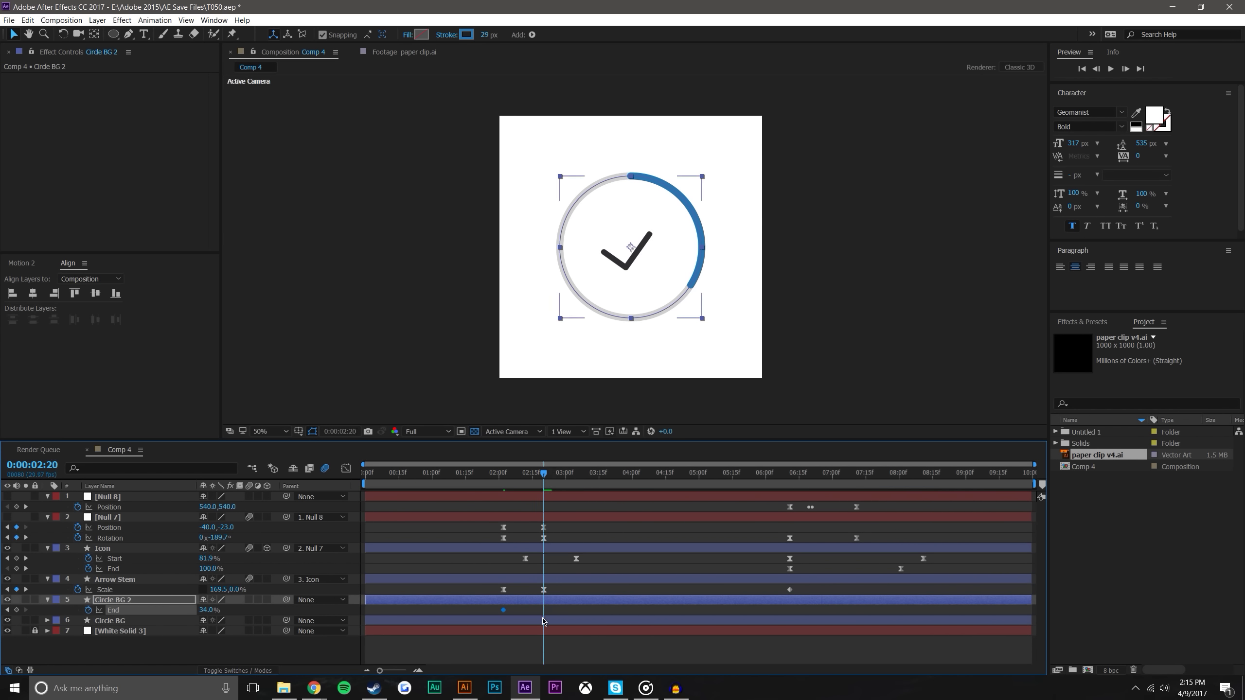
{"action": "left_click_drag", "start_coordinate": [204, 609], "coordinate": [275, 596]}
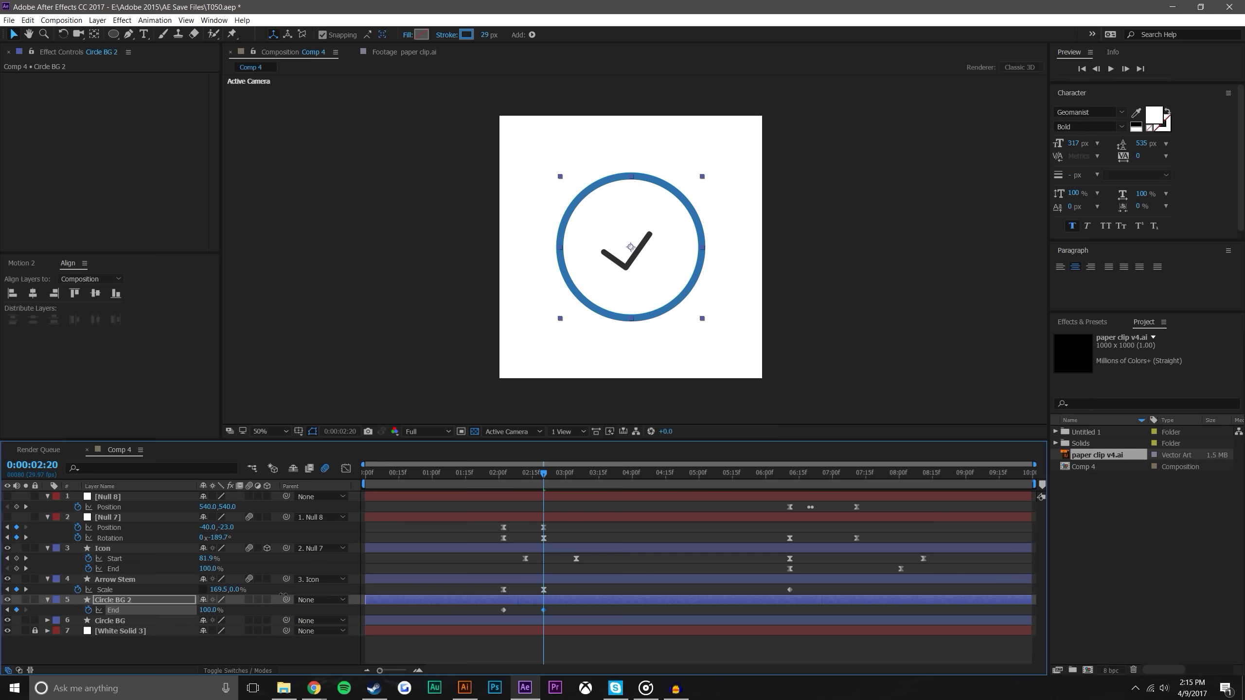
{"action": "left_click", "coordinate": [515, 477]}
{"action": "key", "text": "j"}
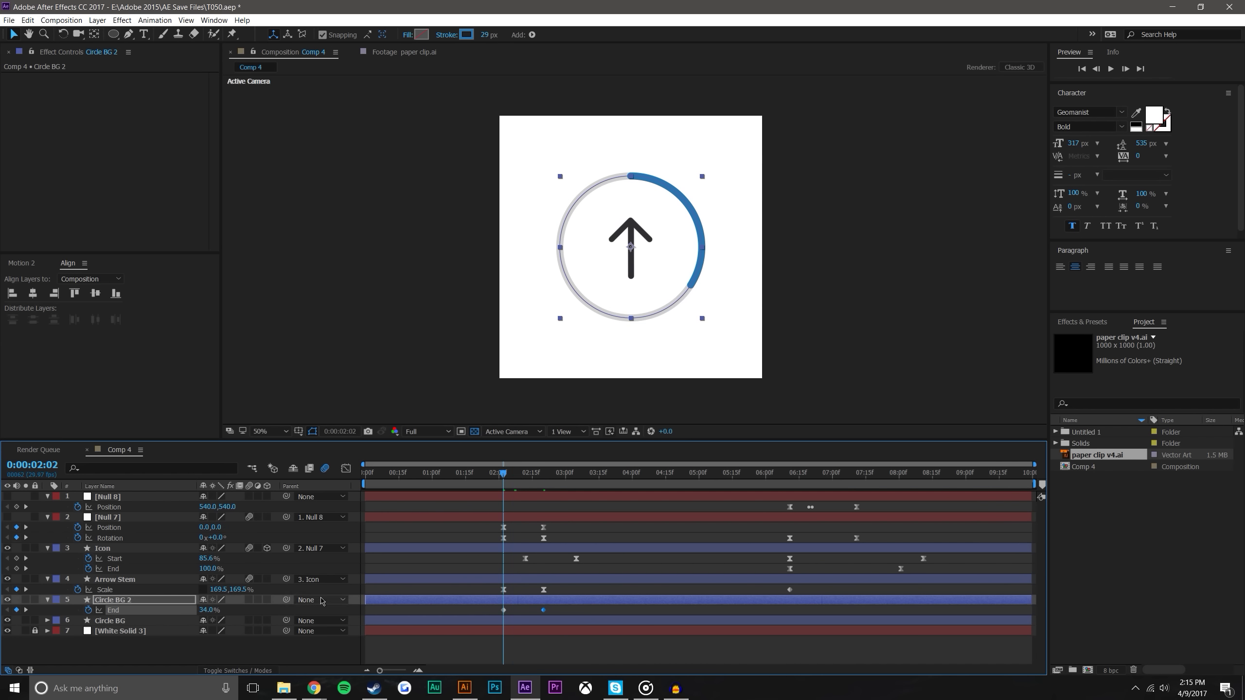
{"action": "left_click_drag", "start_coordinate": [207, 613], "coordinate": [68, 620]}
Ease both End keyframes with the Motion 2 easing sliders
{"action": "left_click_drag", "start_coordinate": [582, 636], "coordinate": [490, 608]}
{"action": "left_click", "coordinate": [35, 265]}
{"action": "left_click", "coordinate": [120, 332]}
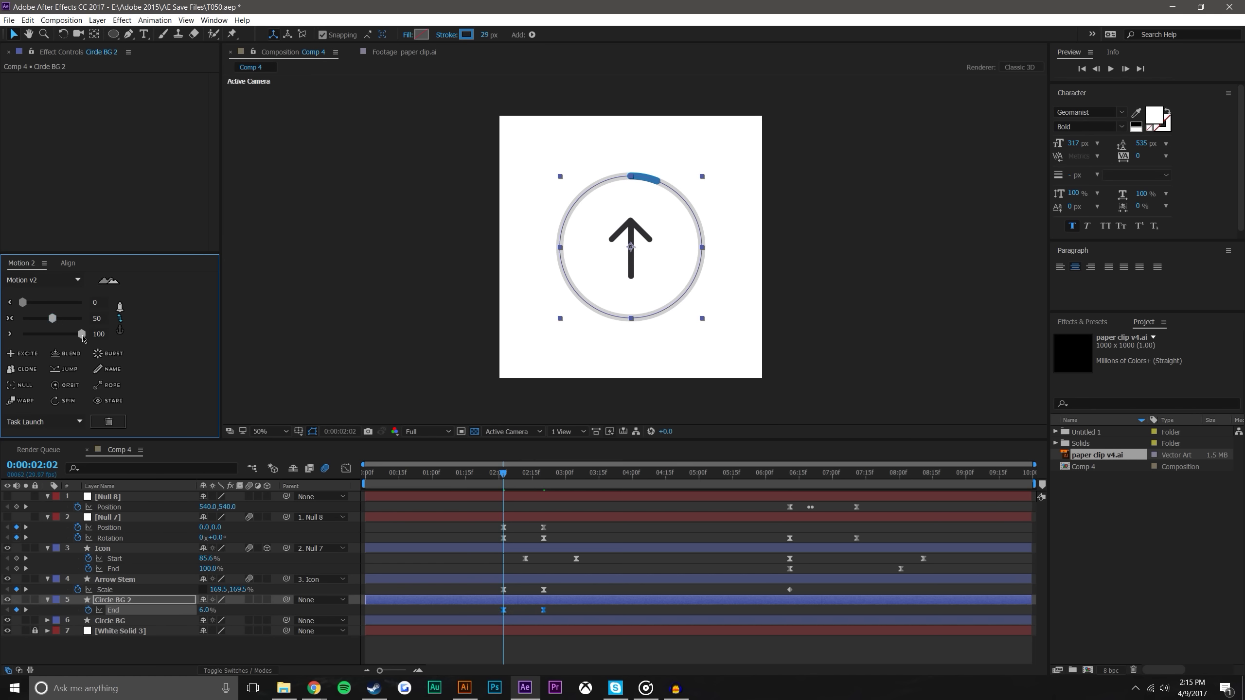
{"action": "left_click", "coordinate": [660, 562]}
Preview the ring animation and reset the starting End value to 0%
{"action": "left_click", "coordinate": [1112, 68]}
{"action": "left_click", "coordinate": [505, 472]}
{"action": "left_click_drag", "start_coordinate": [505, 472], "coordinate": [517, 473]}
{"action": "key", "text": "j"}
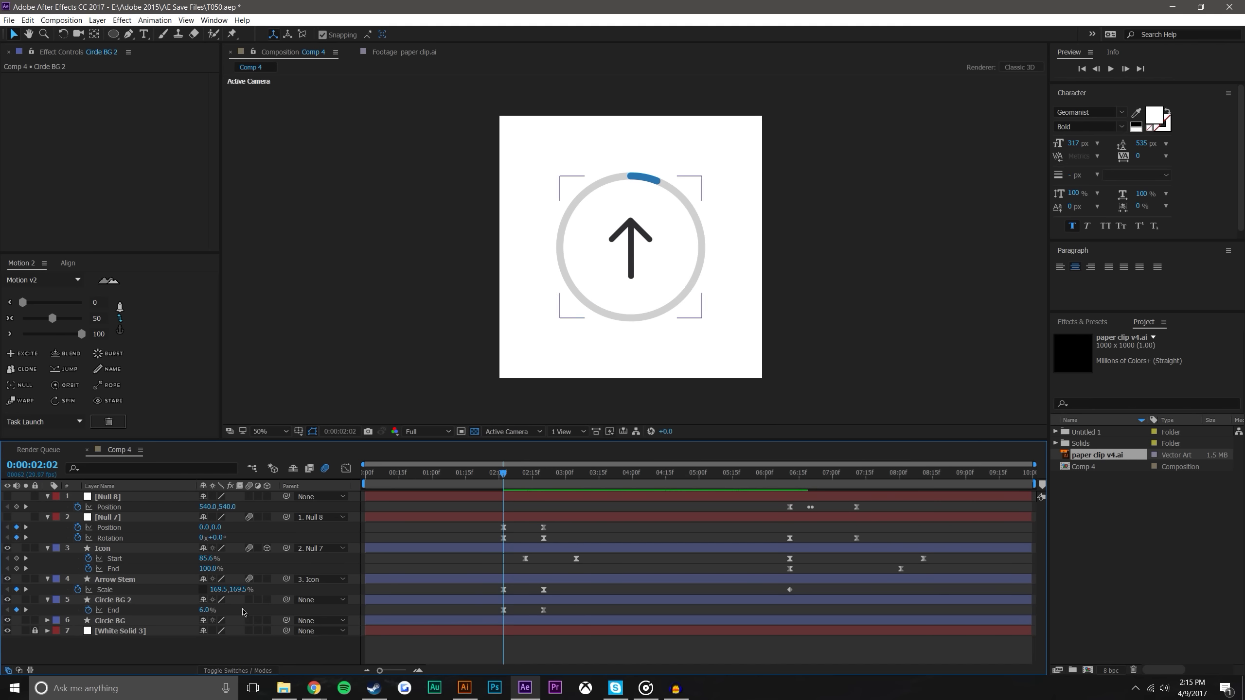
{"action": "left_click_drag", "start_coordinate": [204, 610], "coordinate": [194, 611]}
{"action": "left_click", "coordinate": [549, 641]}
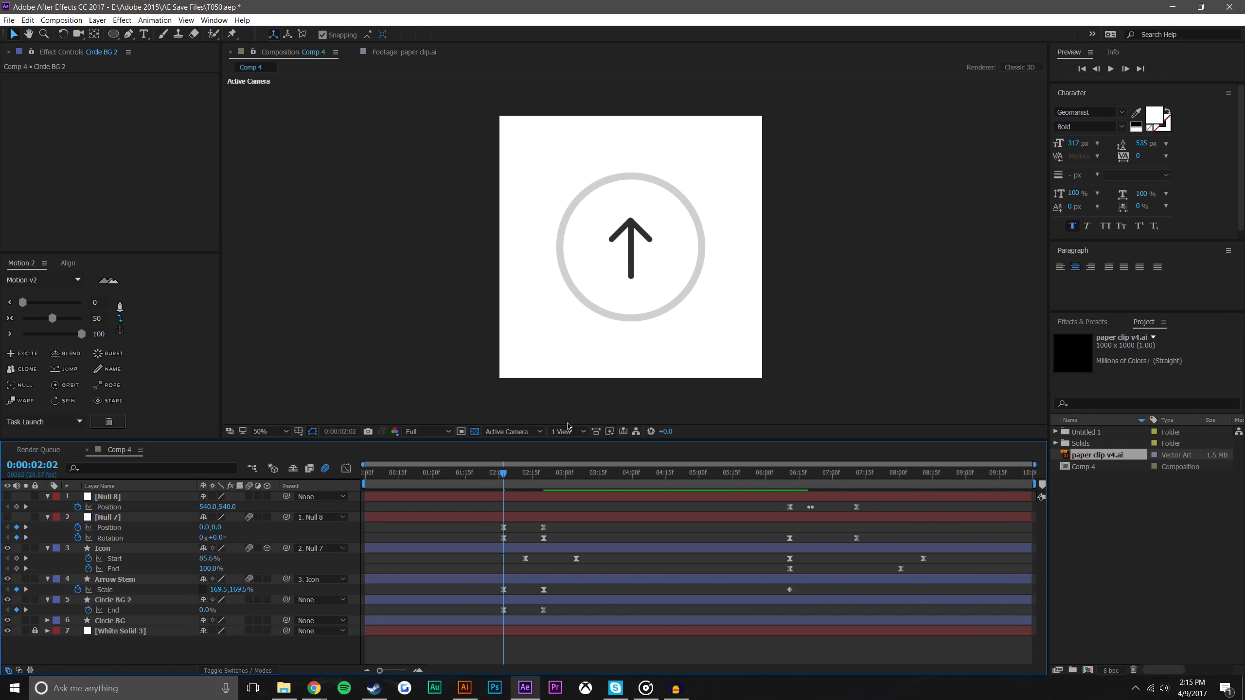
{"action": "left_click", "coordinate": [1111, 69]}
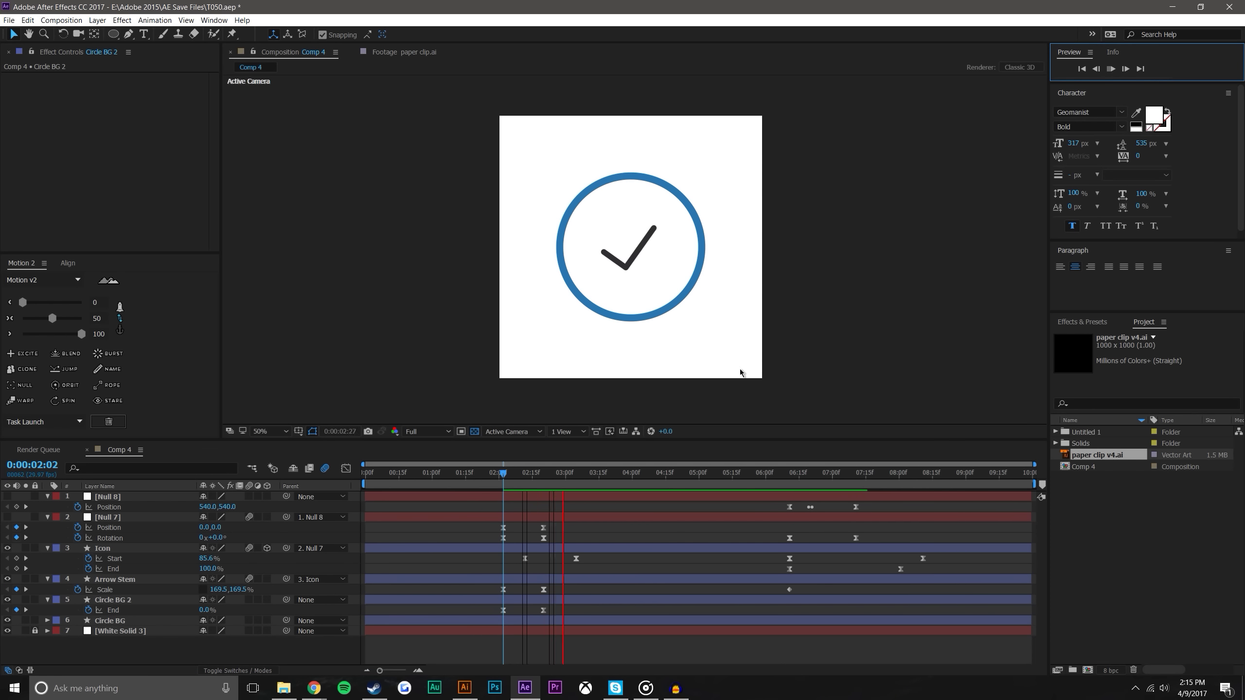
{"action": "left_click_drag", "start_coordinate": [502, 475], "coordinate": [528, 463]}
Move the first End keyframe earlier and preview from 01:21
{"action": "left_click", "coordinate": [525, 472]}
{"action": "left_click_drag", "start_coordinate": [503, 610], "coordinate": [423, 622]}
{"action": "left_click", "coordinate": [444, 644]}
{"action": "left_click_drag", "start_coordinate": [413, 472], "coordinate": [476, 449]}
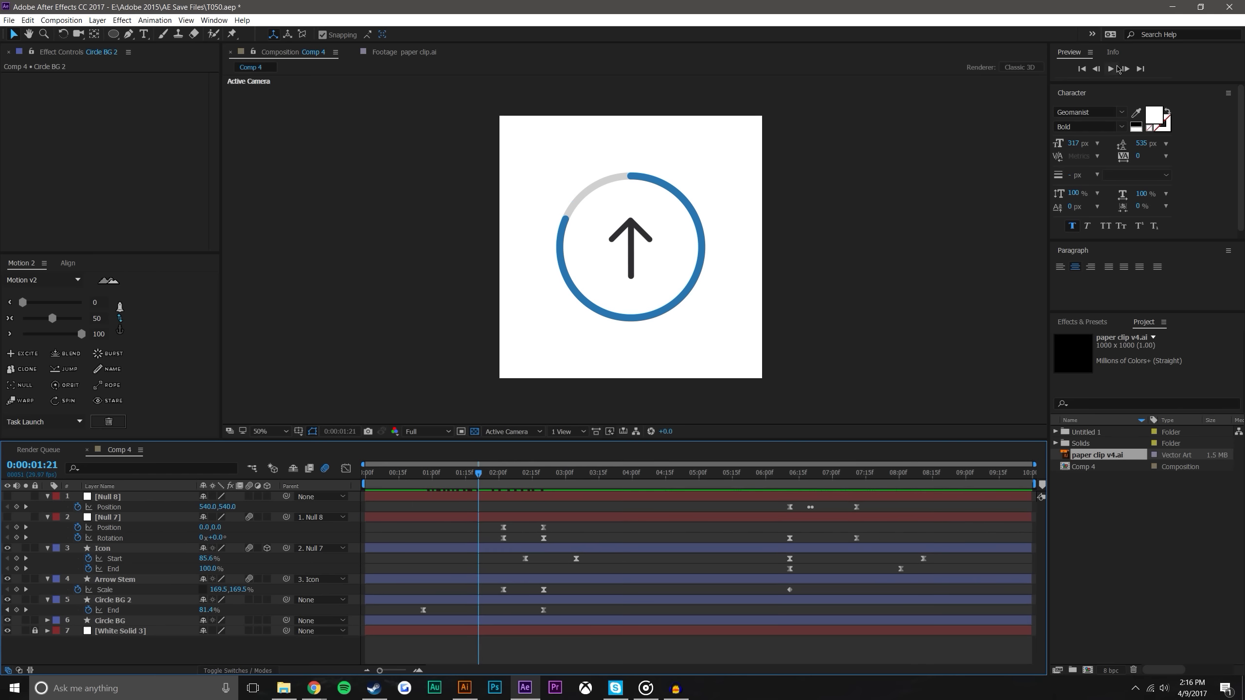
{"action": "left_click", "coordinate": [1113, 69]}
{"action": "left_click_drag", "start_coordinate": [478, 475], "coordinate": [551, 449]}
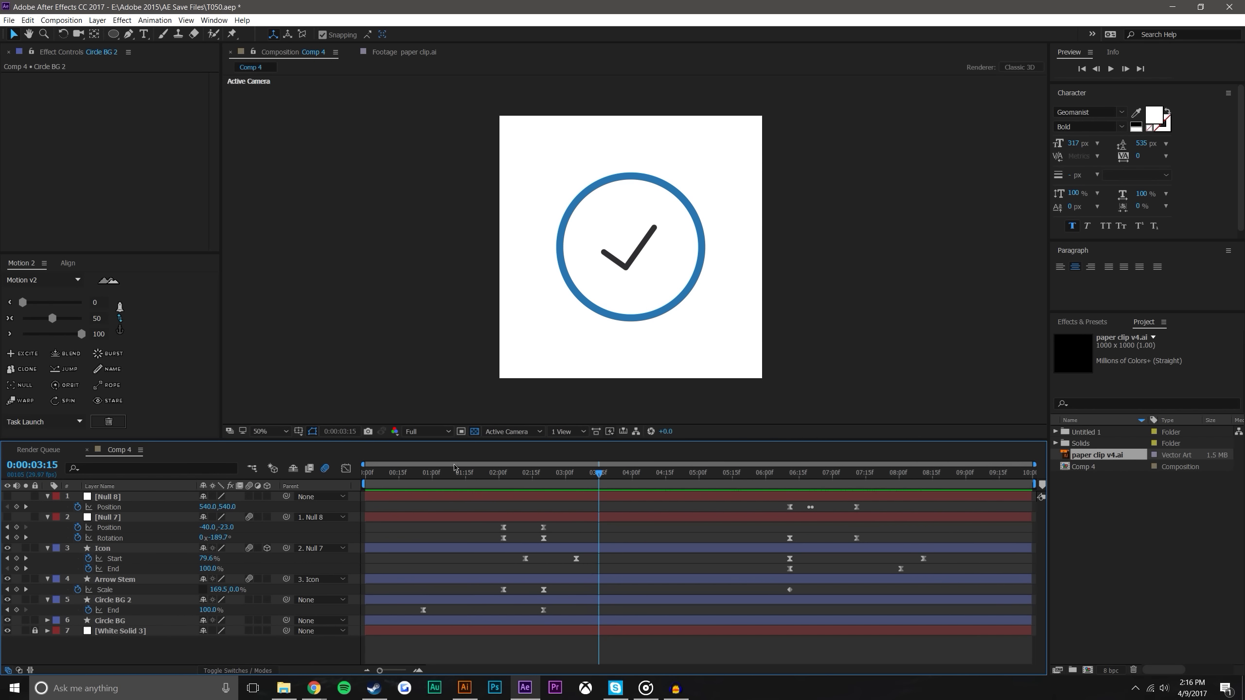
Move the later keyframes on layers 1–4 earlier, beside the checkmark playhead
{"action": "left_click", "coordinate": [1111, 69]}
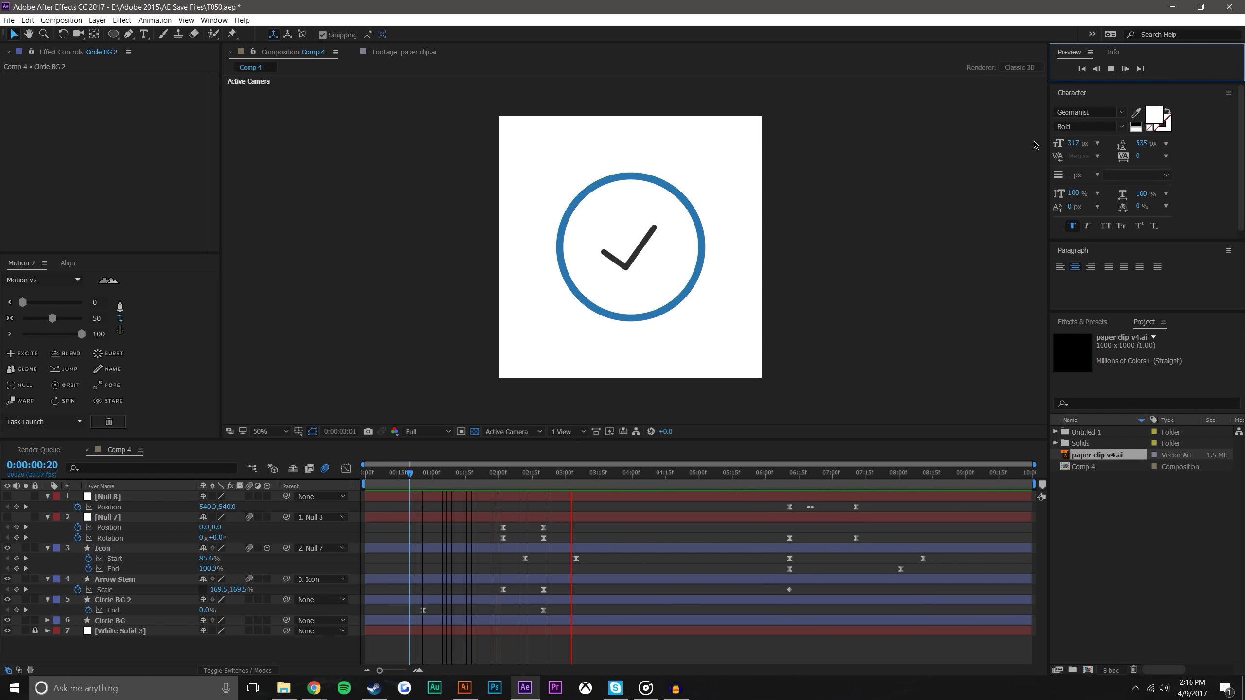
{"action": "left_click_drag", "start_coordinate": [493, 472], "coordinate": [596, 467]}
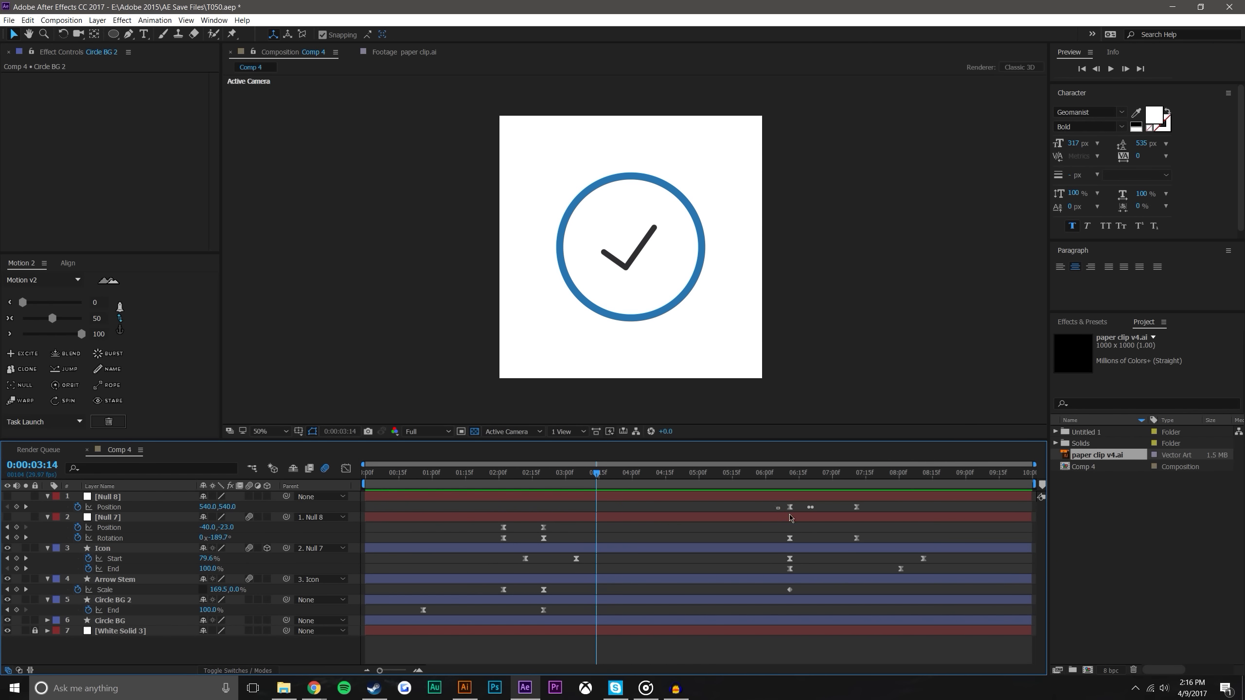
{"action": "left_click_drag", "start_coordinate": [779, 508], "coordinate": [967, 599]}
{"action": "left_click_drag", "start_coordinate": [789, 508], "coordinate": [596, 529]}
{"action": "left_click", "coordinate": [631, 529]}
{"action": "left_click_drag", "start_coordinate": [482, 474], "coordinate": [598, 431]}
Delete the stray Icon Start keyframe, shift the 03:15+ keyframes earlier, and compress the Icon trim keyframes
{"action": "left_click_drag", "start_coordinate": [754, 589], "coordinate": [588, 501]}
{"action": "left_click_drag", "start_coordinate": [584, 564], "coordinate": [571, 555]}
{"action": "key", "text": "Delete"}
{"action": "mouse_move", "coordinate": [755, 591]}
{"action": "left_mouse_down"}
{"action": "mouse_move", "coordinate": [584, 500]}
{"action": "mouse_move", "coordinate": [576, 513]}
{"action": "left_mouse_up"}
{"action": "mouse_move", "coordinate": [728, 592]}
{"action": "left_mouse_down"}
{"action": "mouse_move", "coordinate": [611, 547]}
{"action": "mouse_move", "coordinate": [568, 501]}
{"action": "left_mouse_up"}
{"action": "left_click_drag", "start_coordinate": [705, 559], "coordinate": [657, 559]}
{"action": "left_click", "coordinate": [661, 590]}
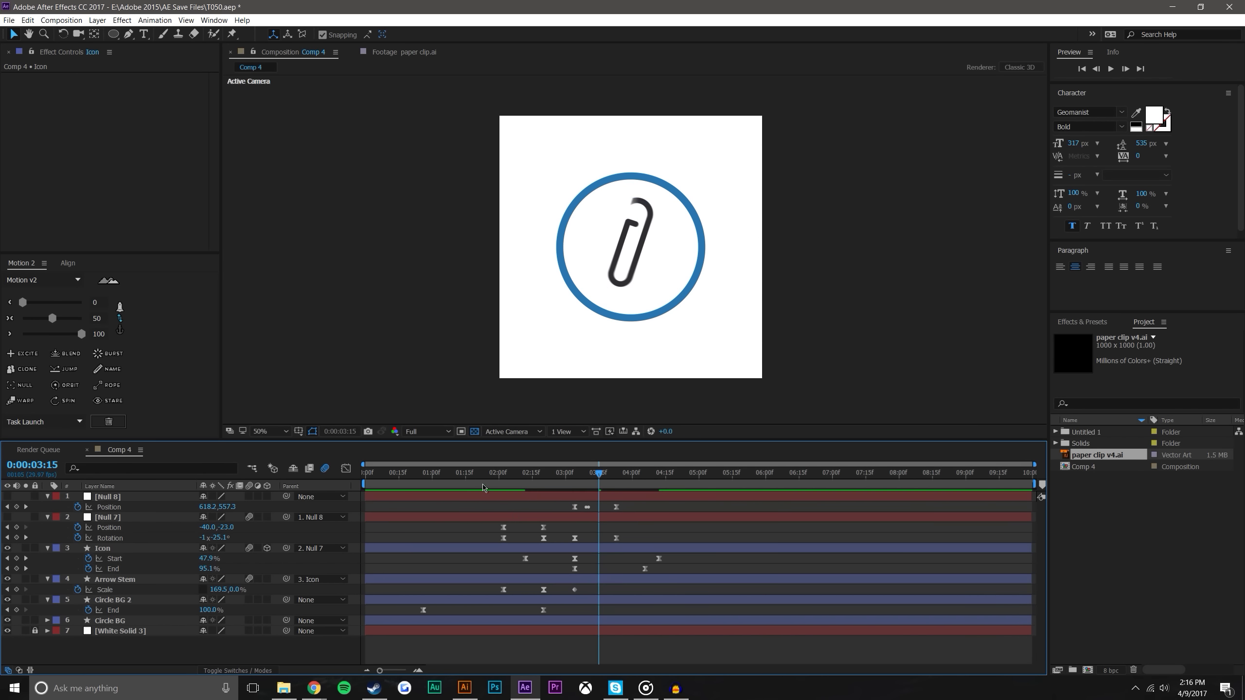
Preview the faster paper-clip transition from 01:26
{"action": "left_click", "coordinate": [489, 474]}
{"action": "left_click", "coordinate": [1111, 69]}
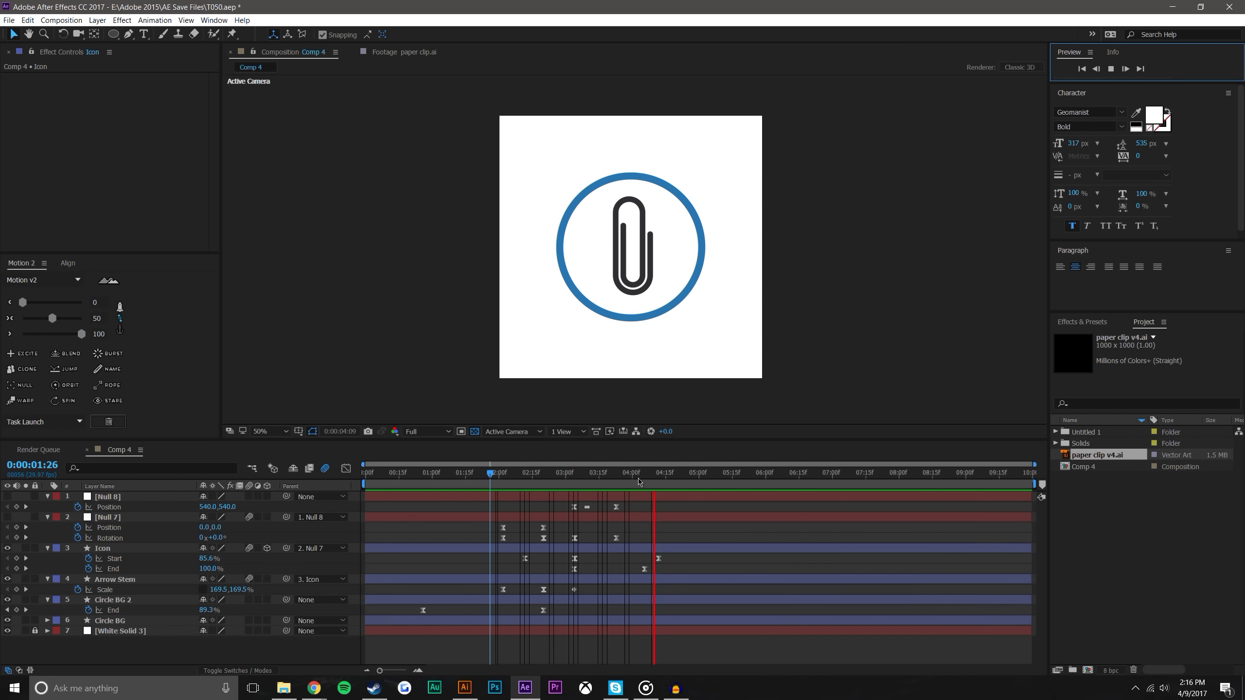
{"action": "left_click", "coordinate": [445, 474]}
{"action": "left_click_drag", "start_coordinate": [420, 480], "coordinate": [682, 430]}
{"action": "left_click", "coordinate": [298, 431]}
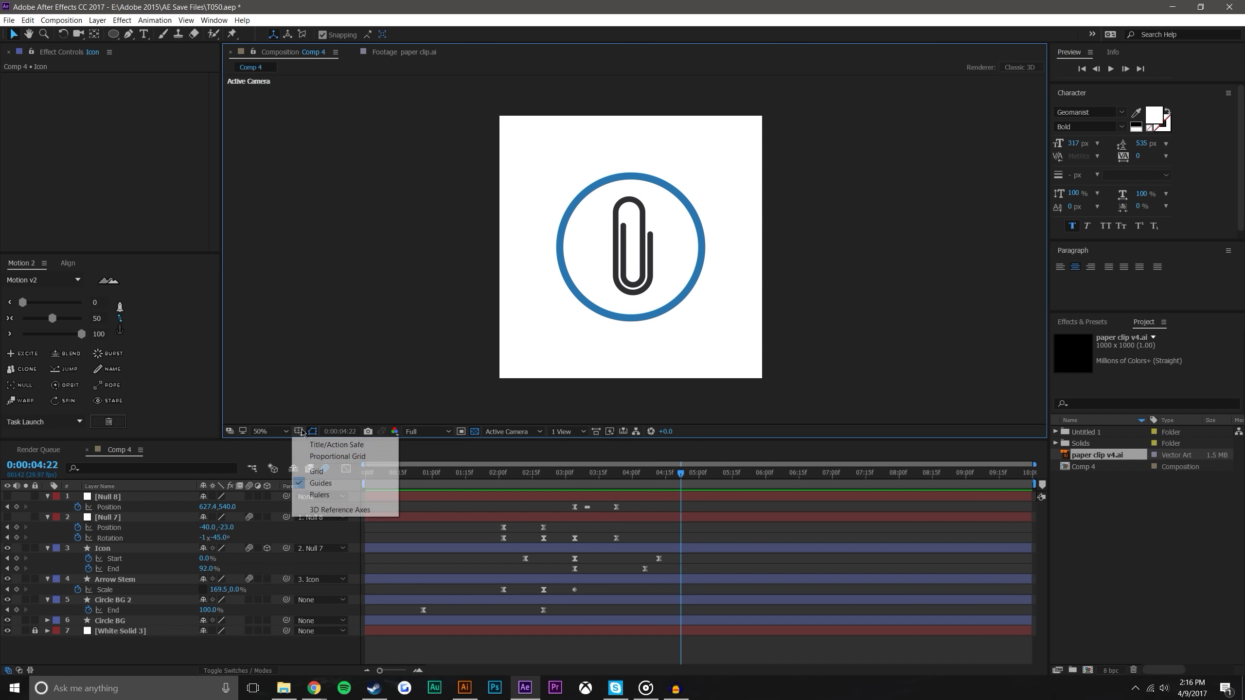
Show the grid and proportional grid at 100% zoom with layer handles hidden
{"action": "left_click", "coordinate": [316, 471]}
{"action": "key", "text": "period"}
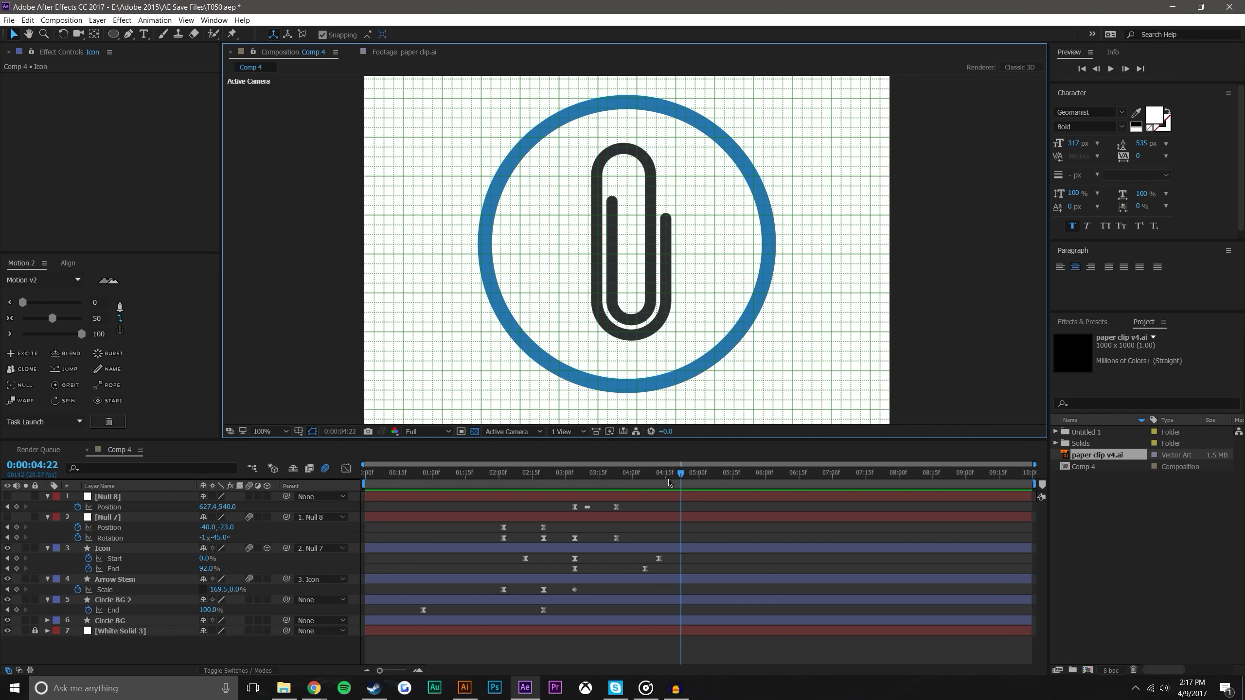
{"action": "left_click", "coordinate": [298, 431]}
{"action": "left_click", "coordinate": [316, 458]}
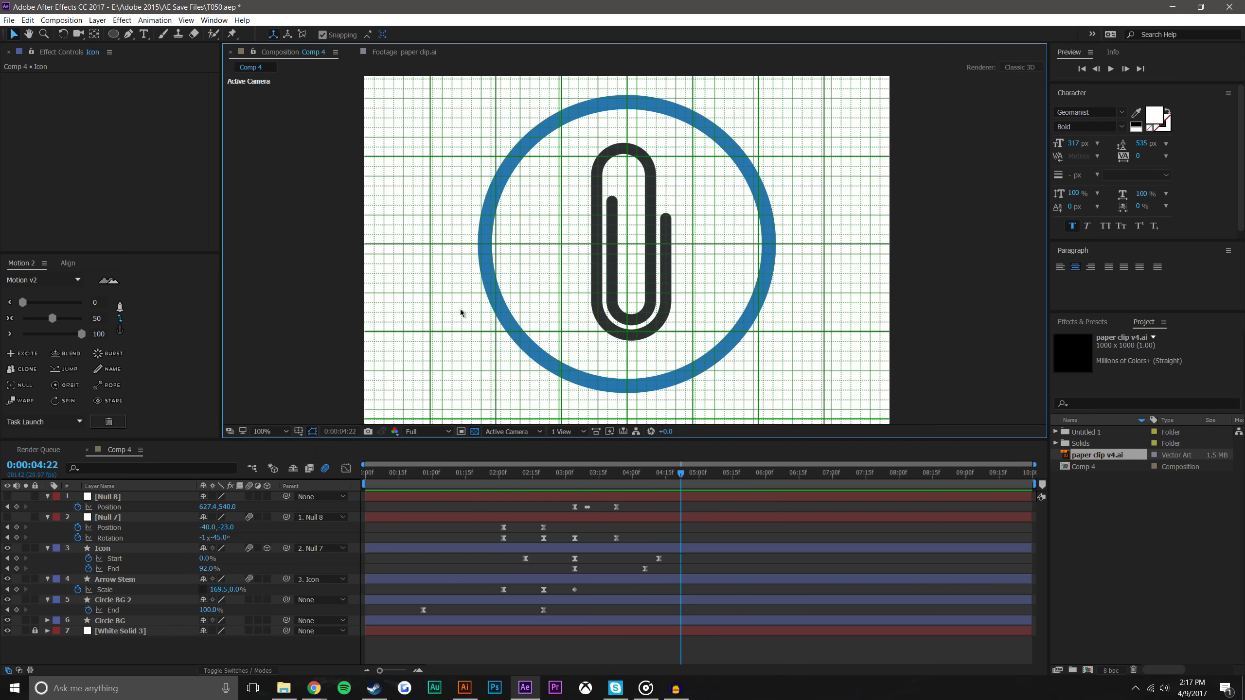
{"action": "key", "text": "ctrl+shift+a"}
Set Null 8's Position at 03:23 to 619.4, 554.6, then turn off the proportional grid
{"action": "left_click", "coordinate": [625, 478]}
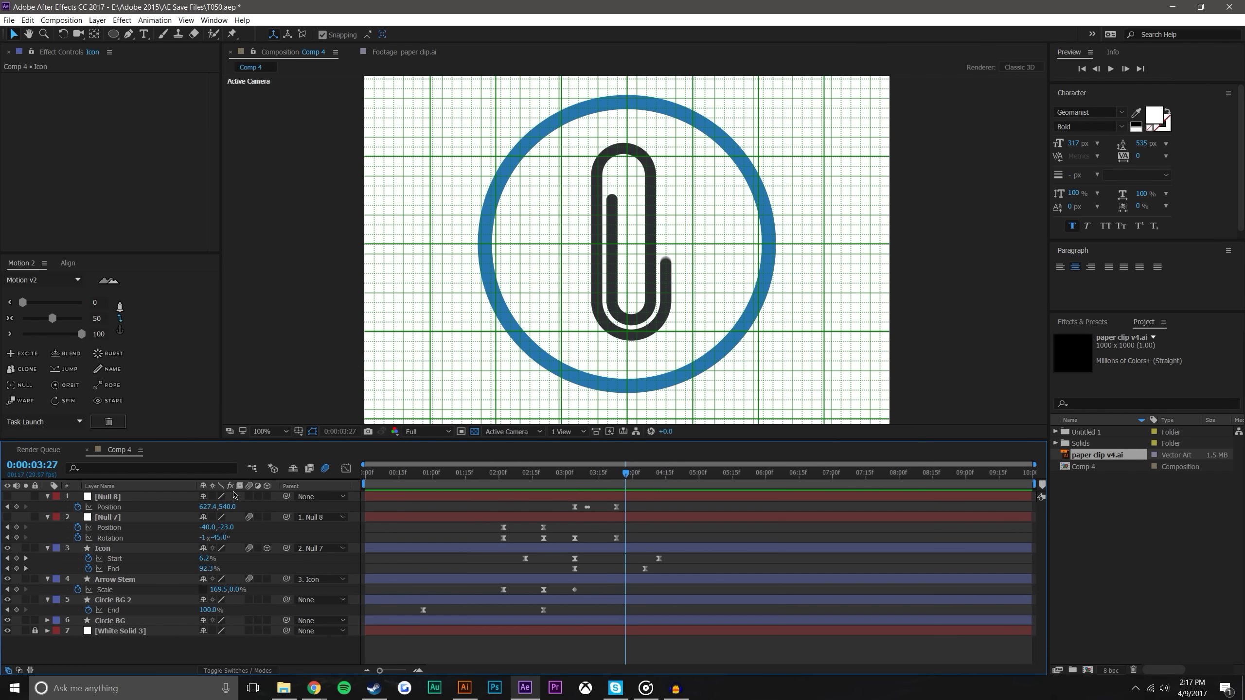
{"action": "left_click", "coordinate": [109, 528]}
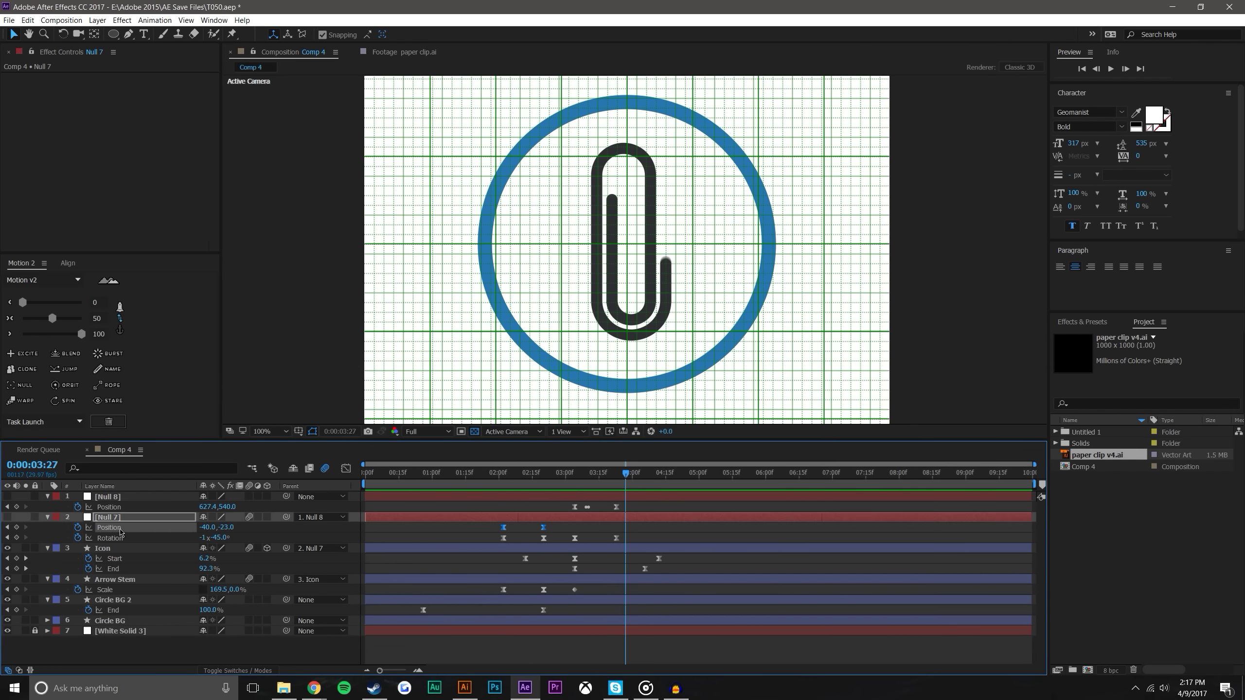
{"action": "left_click", "coordinate": [116, 508]}
{"action": "left_click", "coordinate": [116, 509]}
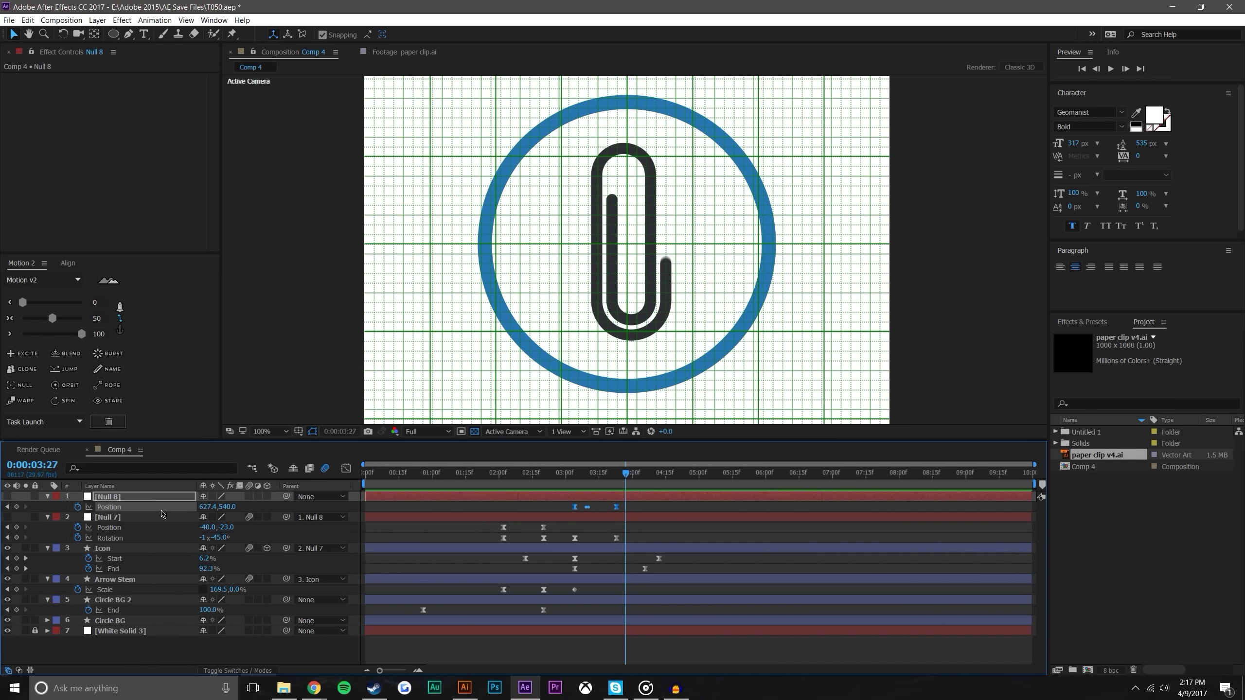
{"action": "key", "text": "j"}
{"action": "left_click", "coordinate": [662, 531]}
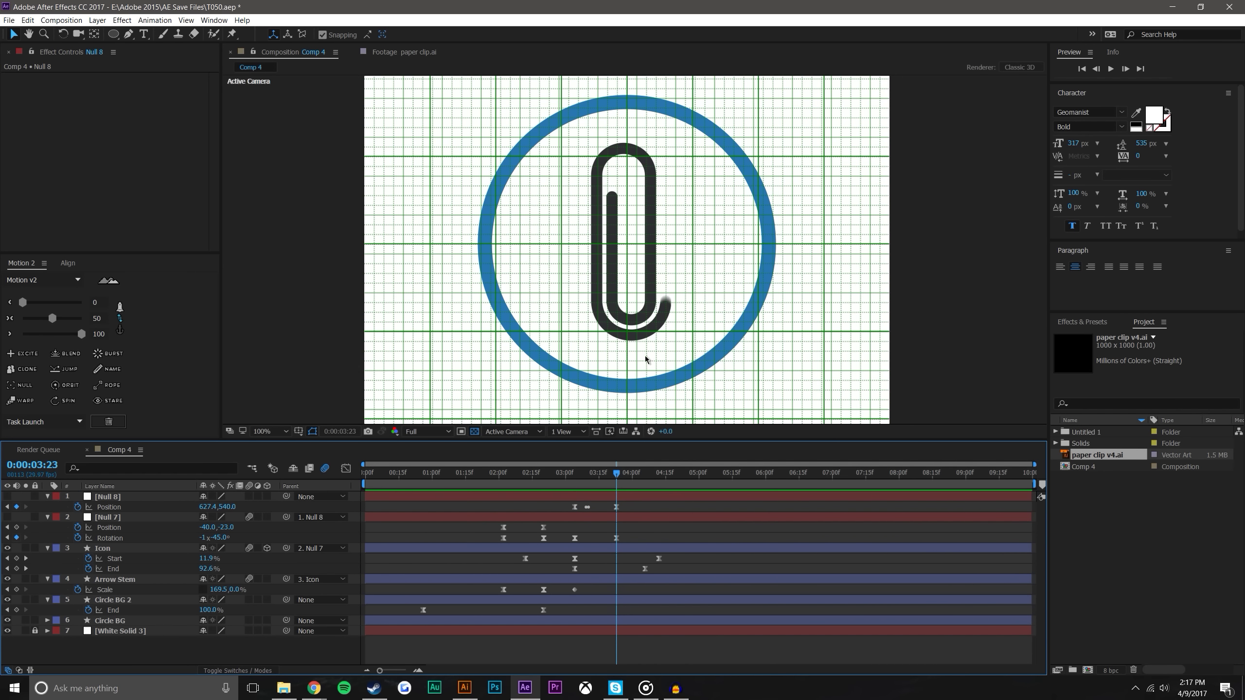
{"action": "left_click", "coordinate": [194, 507]}
{"action": "left_click_drag", "start_coordinate": [208, 507], "coordinate": [202, 507]}
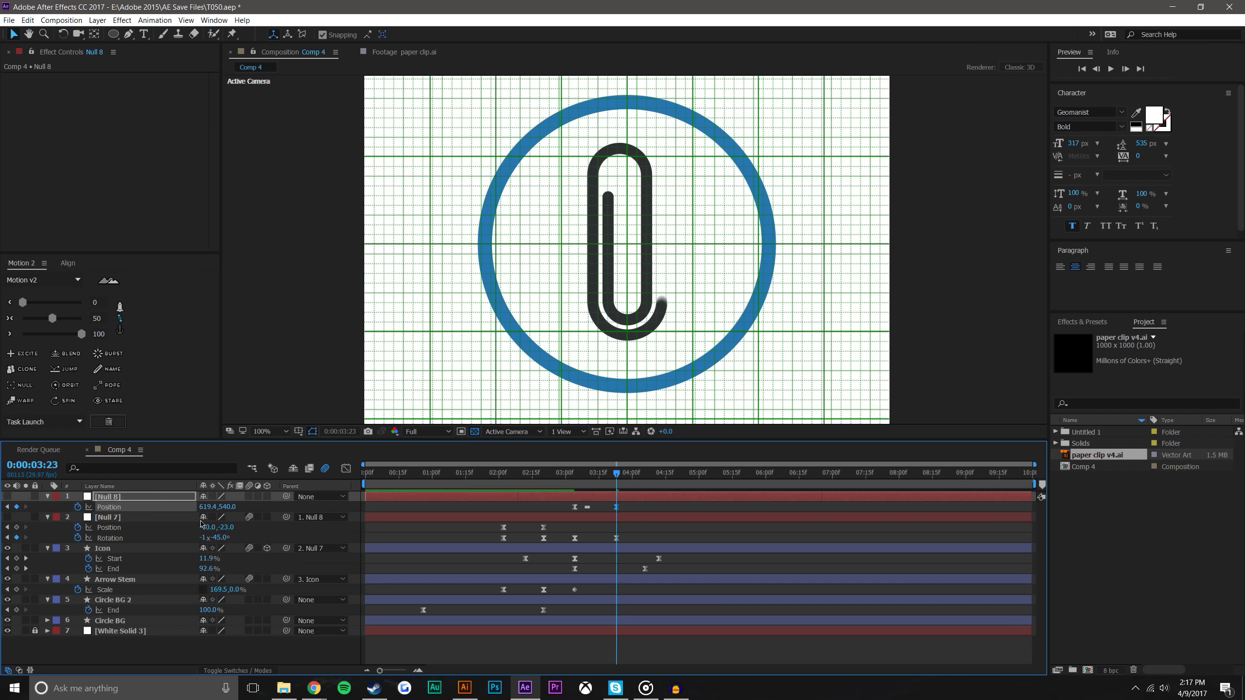
{"action": "left_click_drag", "start_coordinate": [239, 505], "coordinate": [334, 485]}
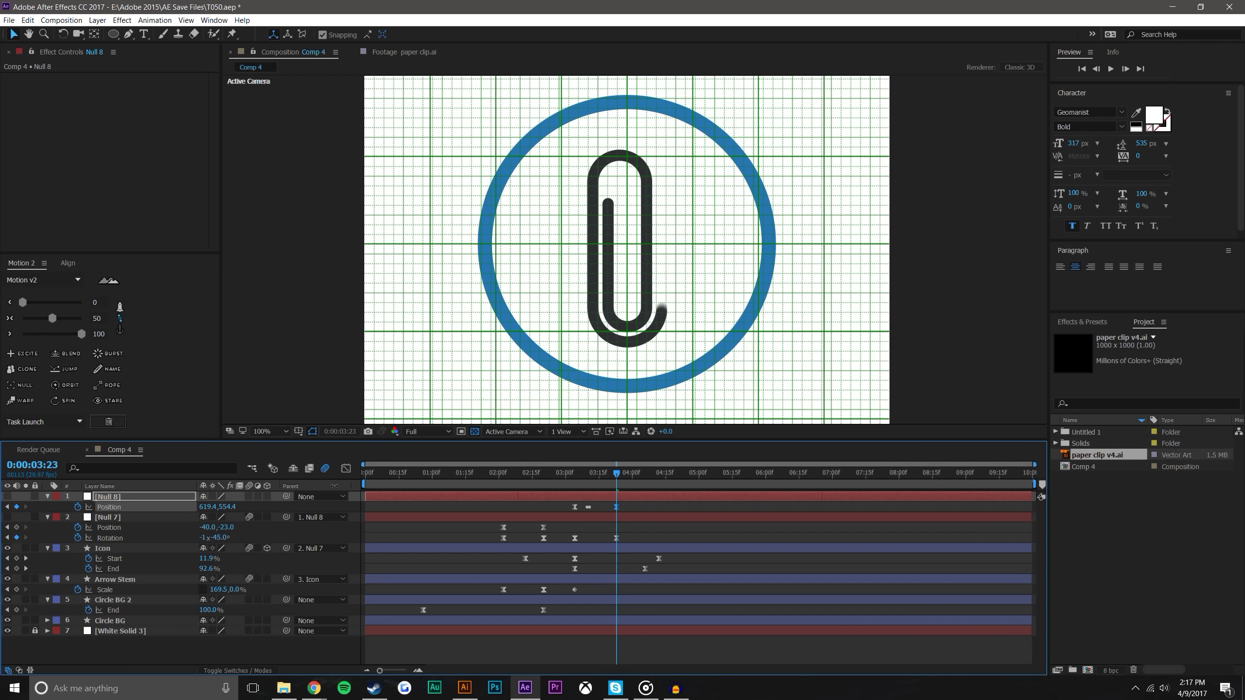
{"action": "left_click", "coordinate": [699, 606]}
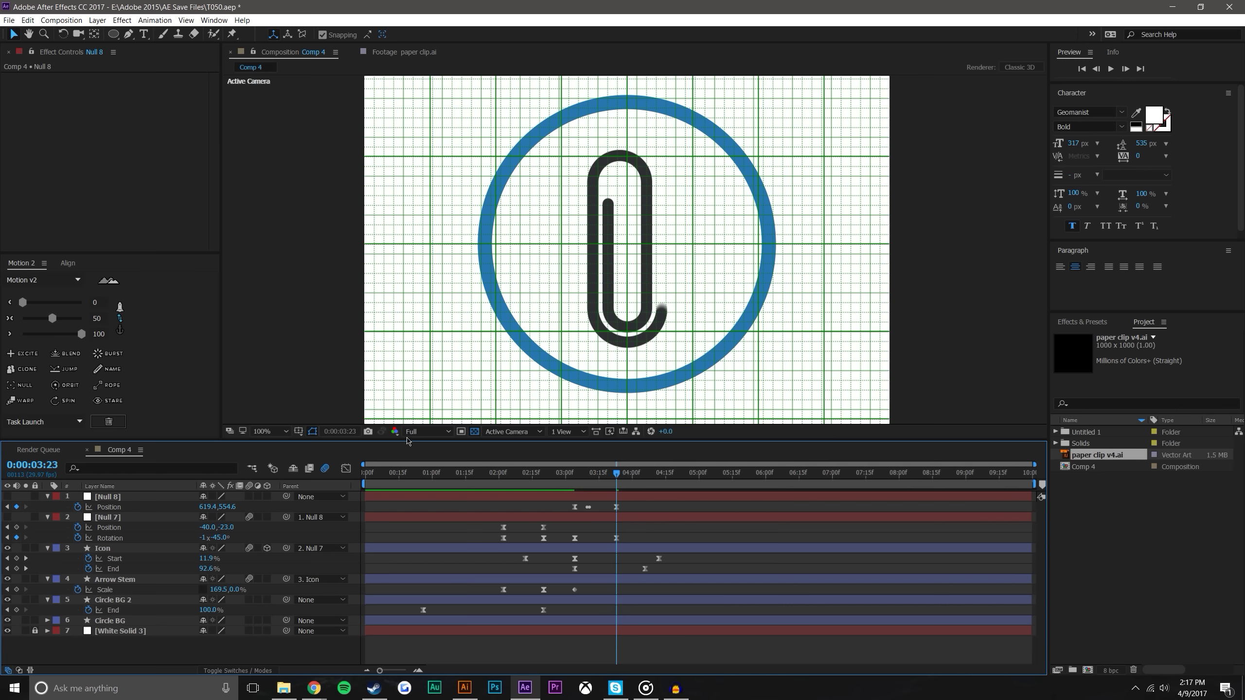
{"action": "left_click", "coordinate": [314, 432]}
{"action": "left_click", "coordinate": [323, 459]}
{"action": "left_click", "coordinate": [313, 432]}
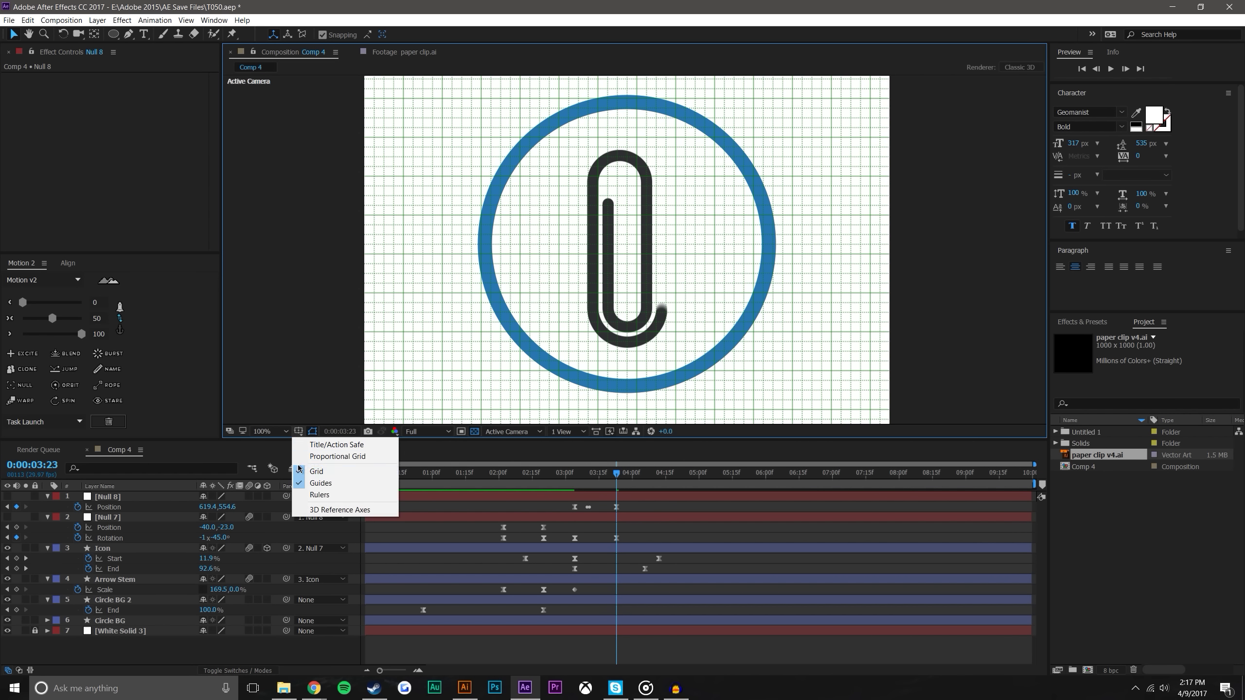
{"action": "left_click", "coordinate": [321, 473]}
{"action": "left_click_drag", "start_coordinate": [616, 472], "coordinate": [694, 429]}
{"action": "scroll", "coordinate": [672, 315], "scroll_direction": "down", "scroll_amount": 1}
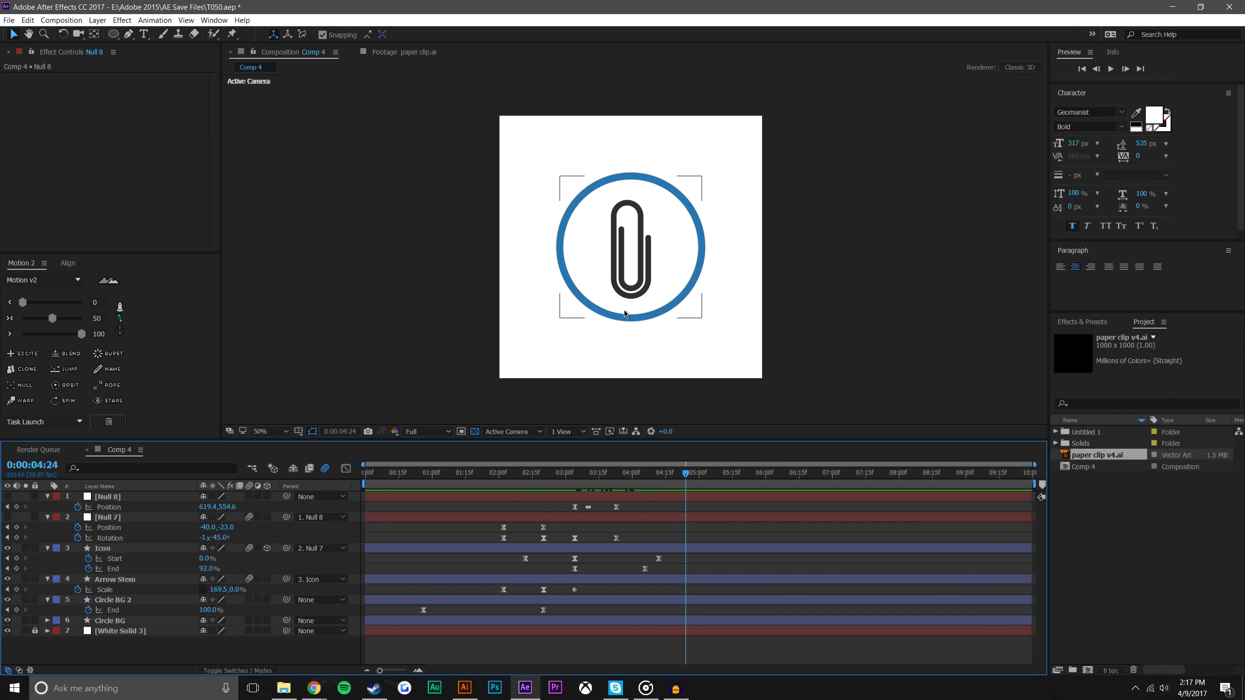
{"action": "left_click_drag", "start_coordinate": [564, 474], "coordinate": [632, 452]}
{"action": "left_click", "coordinate": [146, 520]}
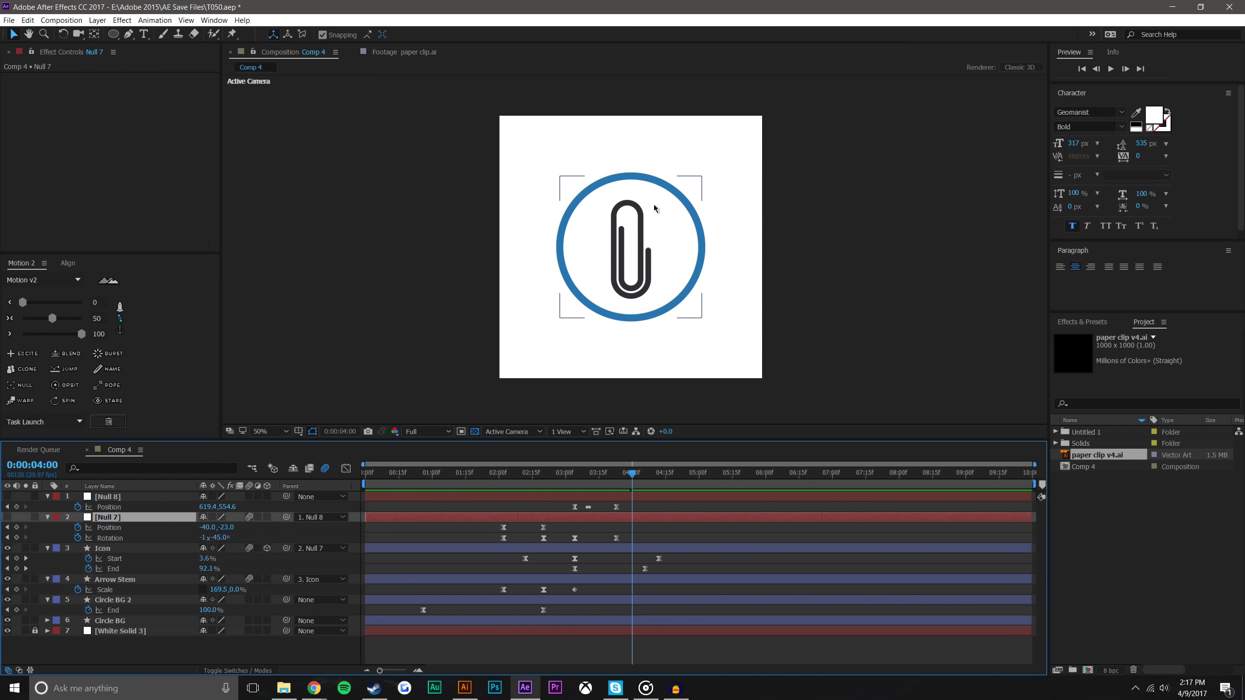
{"action": "left_click", "coordinate": [554, 473]}
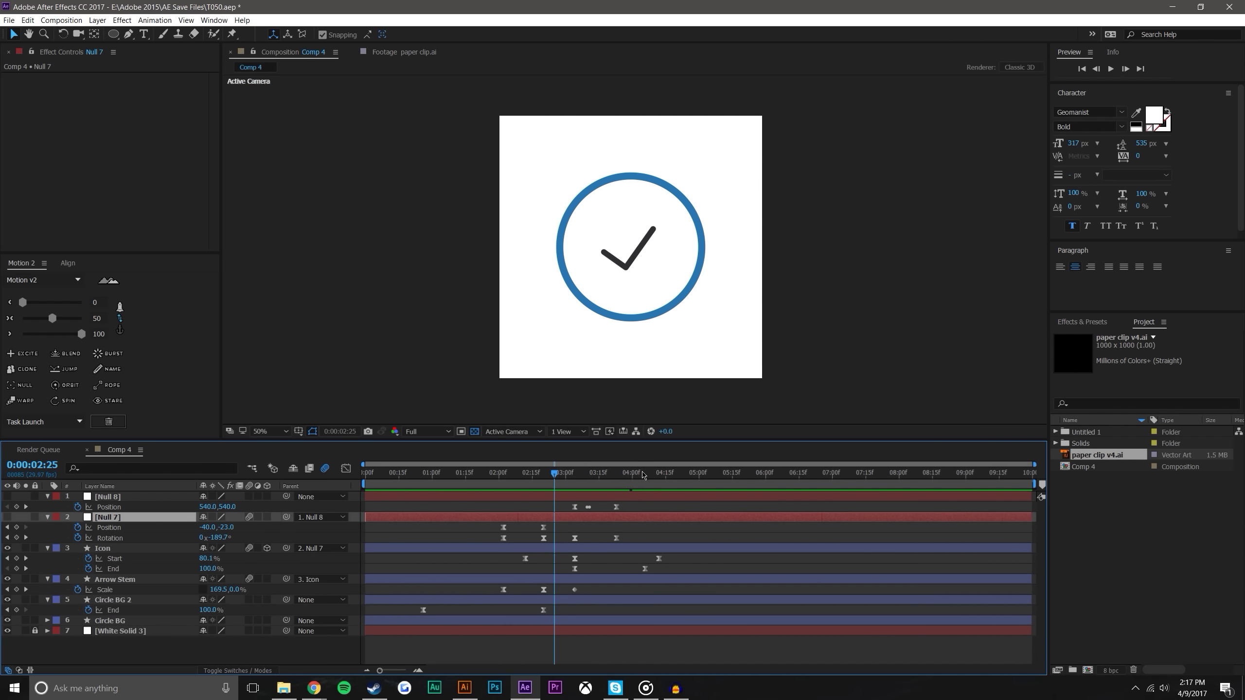
{"action": "left_click", "coordinate": [628, 474]}
{"action": "left_click_drag", "start_coordinate": [555, 476], "coordinate": [676, 437]}
{"action": "scroll", "coordinate": [655, 266], "scroll_direction": "up", "scroll_amount": 1}
Set a Scale keyframe for Null 7 at 03:04
{"action": "left_click_drag", "start_coordinate": [608, 479], "coordinate": [625, 471]}
{"action": "key", "text": "alt+shift+s"}
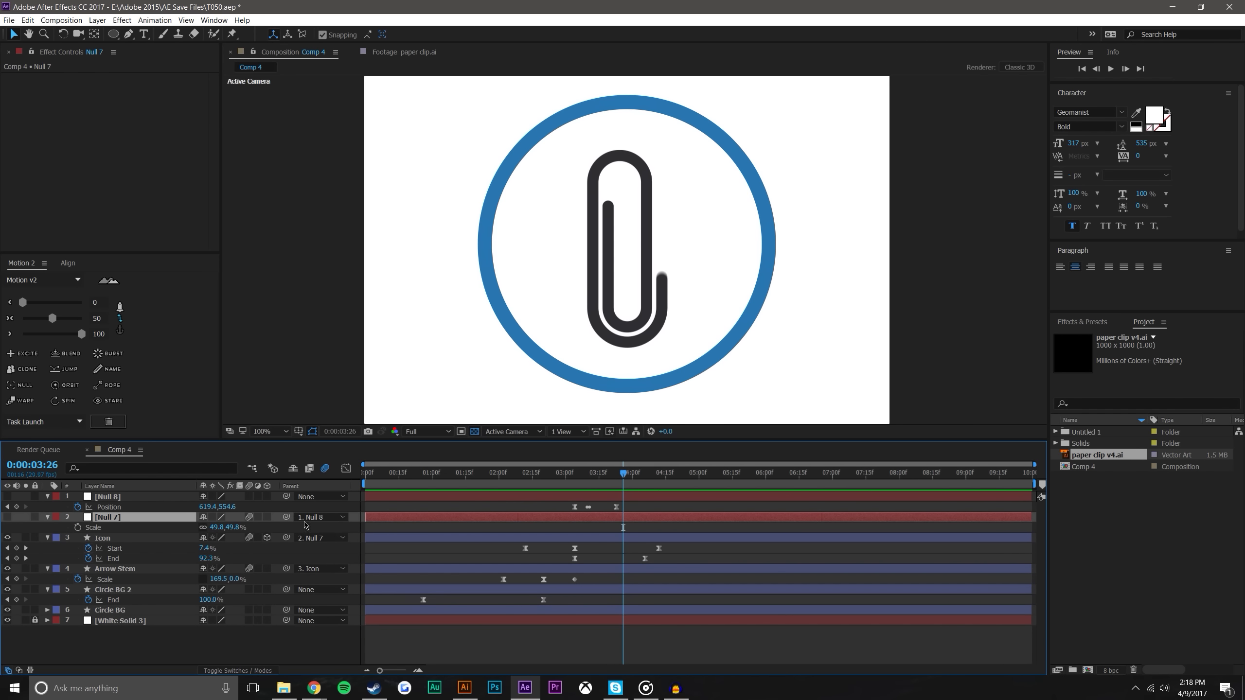
{"action": "left_click_drag", "start_coordinate": [583, 474], "coordinate": [574, 475]}
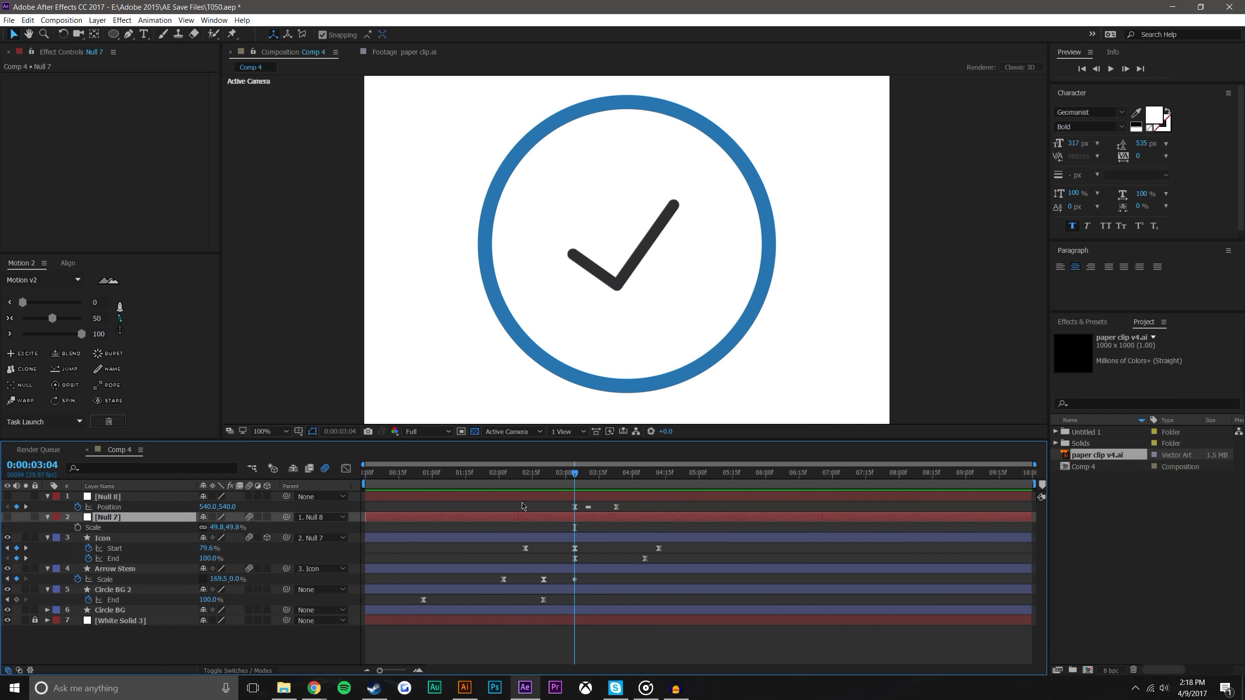
{"action": "left_click", "coordinate": [78, 528]}
Shrink Null 7's Scale to 33.3% at 03:23 and ease both Scale keyframes
{"action": "mouse_move", "coordinate": [602, 479]}
{"action": "left_mouse_down"}
{"action": "mouse_move", "coordinate": [632, 479]}
{"action": "mouse_move", "coordinate": [616, 479]}
{"action": "left_mouse_up"}
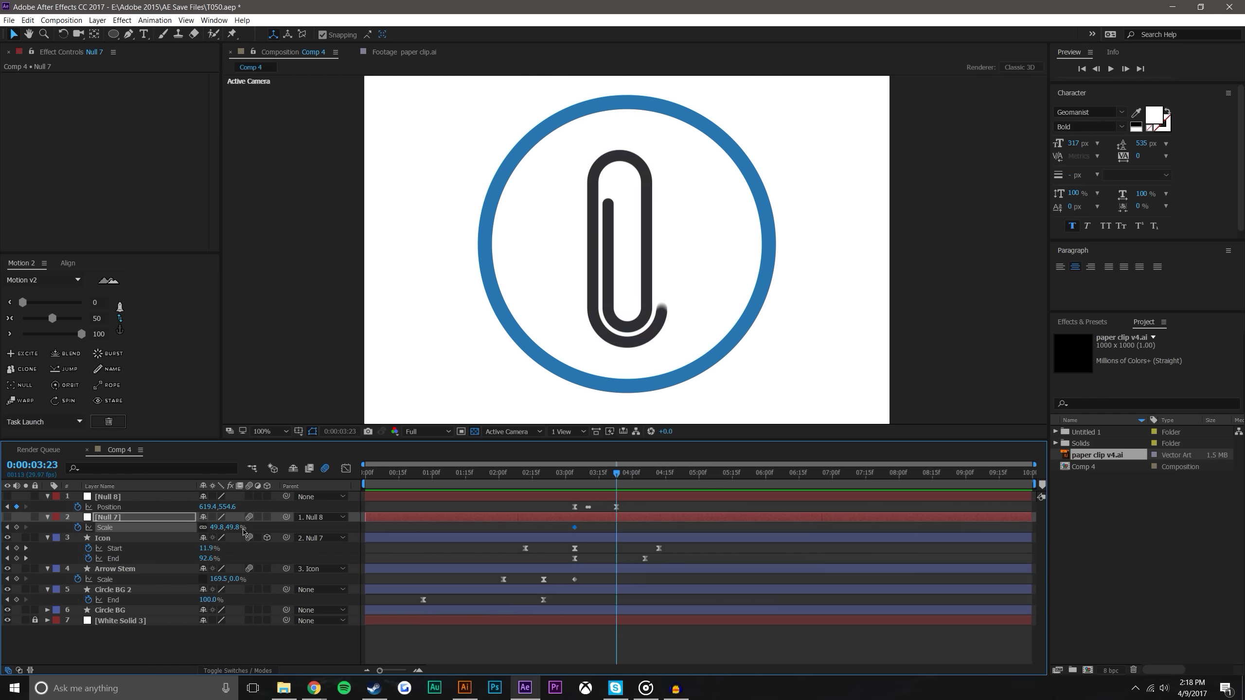
{"action": "left_click_drag", "start_coordinate": [216, 528], "coordinate": [133, 527]}
{"action": "left_click_drag", "start_coordinate": [624, 525], "coordinate": [557, 532]}
{"action": "left_click", "coordinate": [53, 319]}
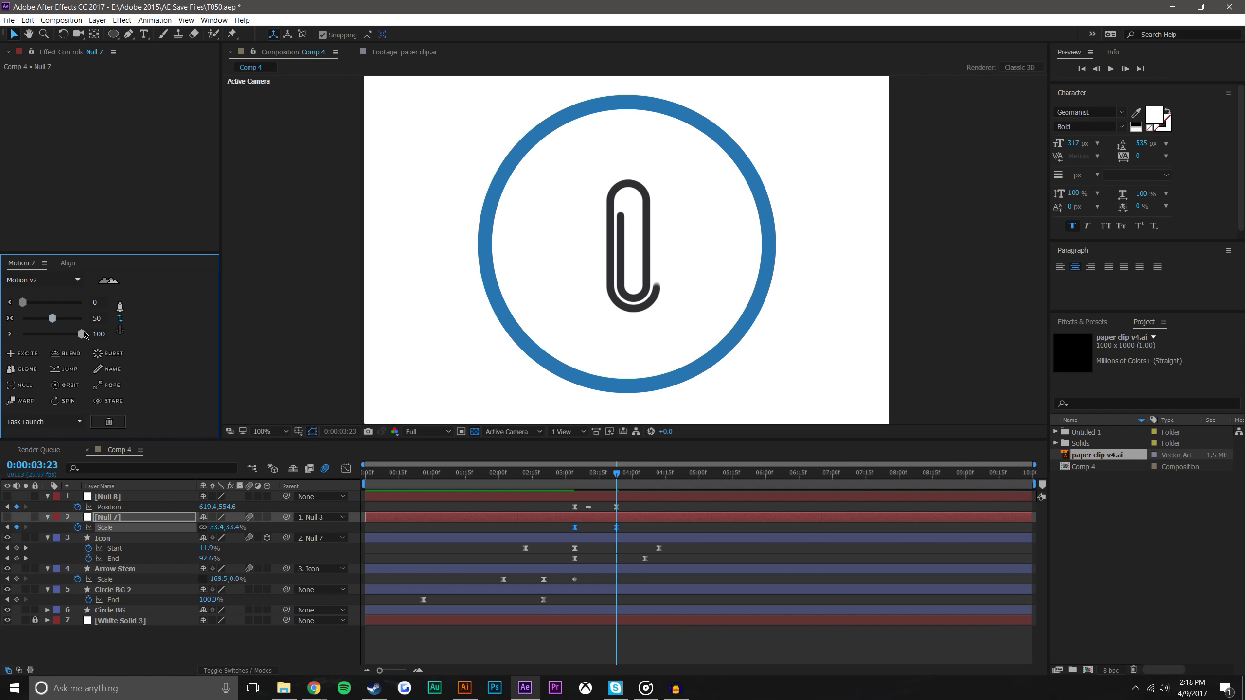
{"action": "left_click", "coordinate": [299, 431]}
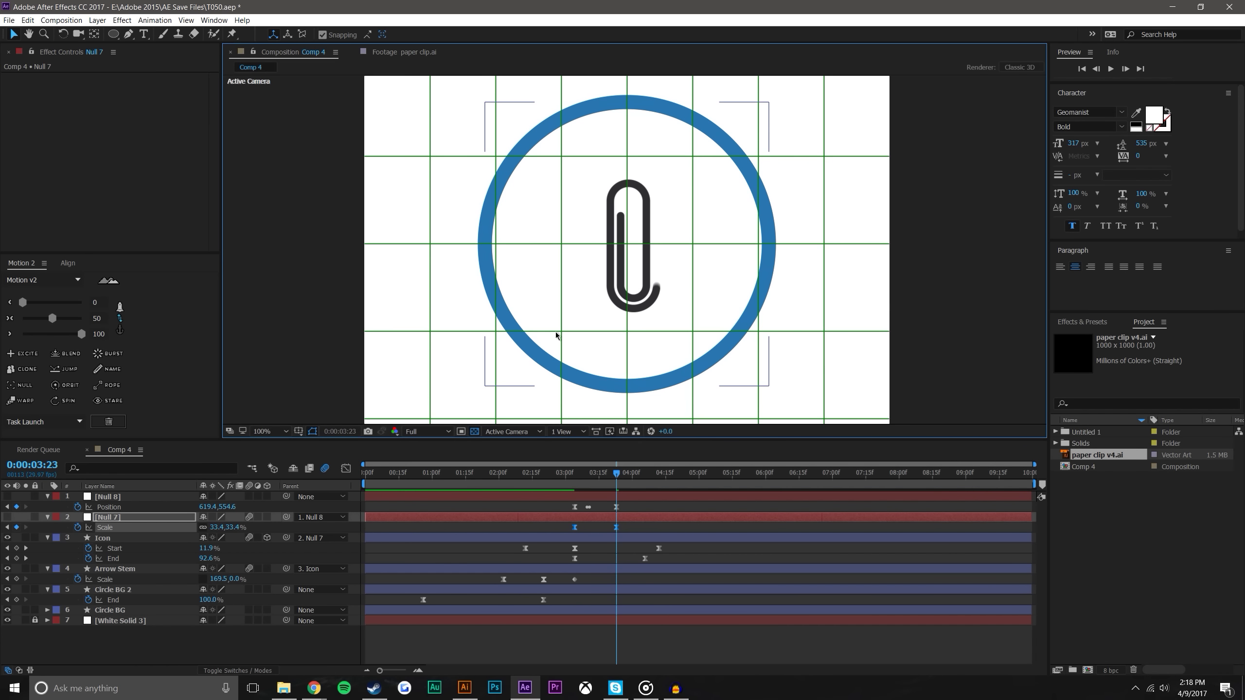
Nudge Null 8's Position to 606.4, 552.6, checking at 200% then 100% zoom
{"action": "key", "text": "period"}
{"action": "left_click_drag", "start_coordinate": [210, 507], "coordinate": [196, 507]}
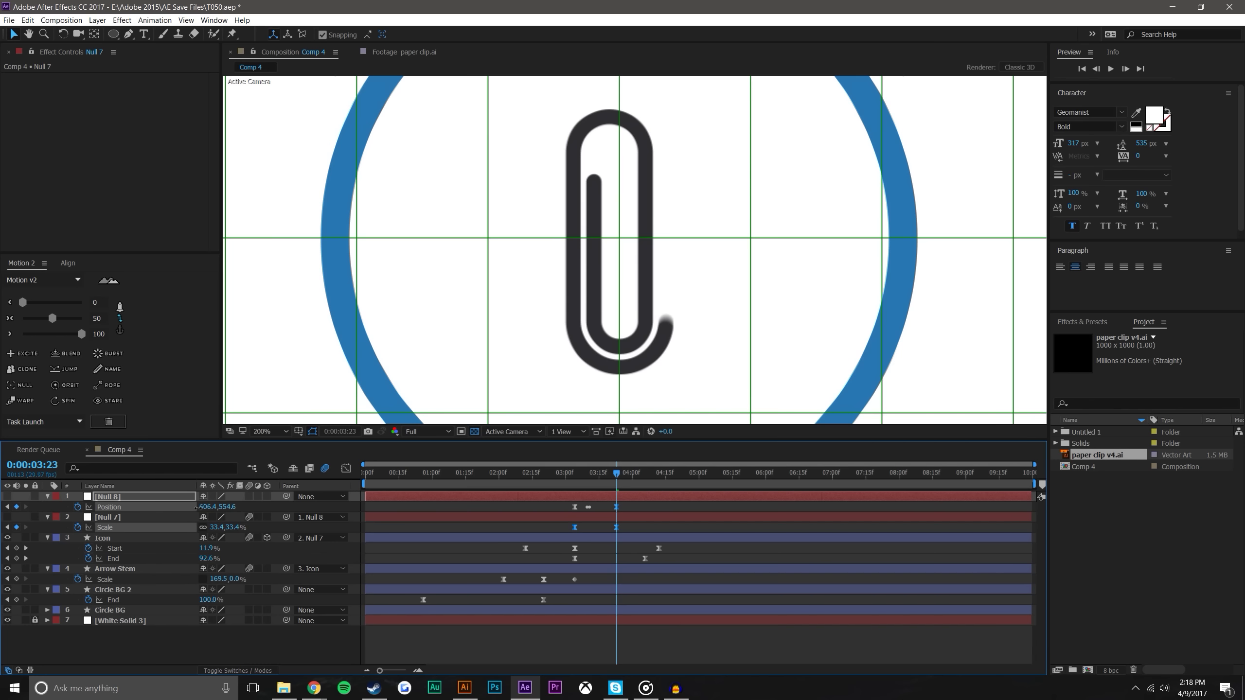
{"action": "key", "text": "comma"}
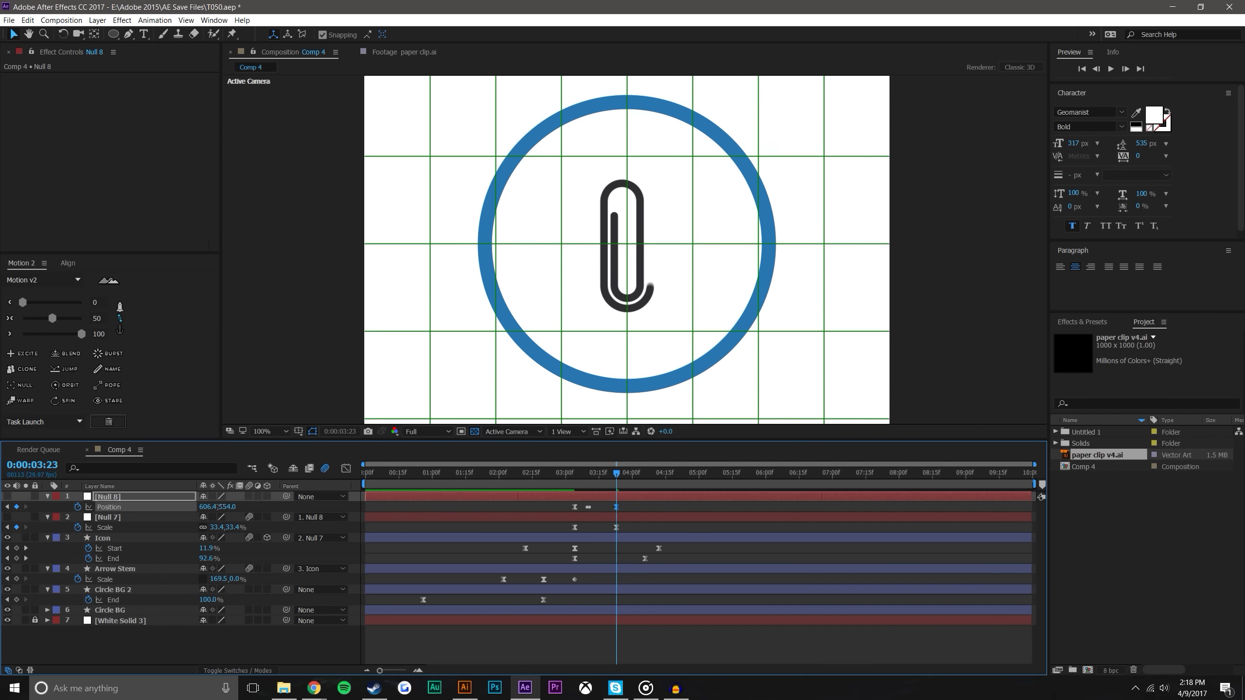
{"action": "left_click_drag", "start_coordinate": [219, 507], "coordinate": [211, 506]}
{"action": "left_click", "coordinate": [769, 641]}
{"action": "left_click_drag", "start_coordinate": [568, 475], "coordinate": [681, 462]}
Turn off the viewer's proportional grid
{"action": "left_click", "coordinate": [299, 432]}
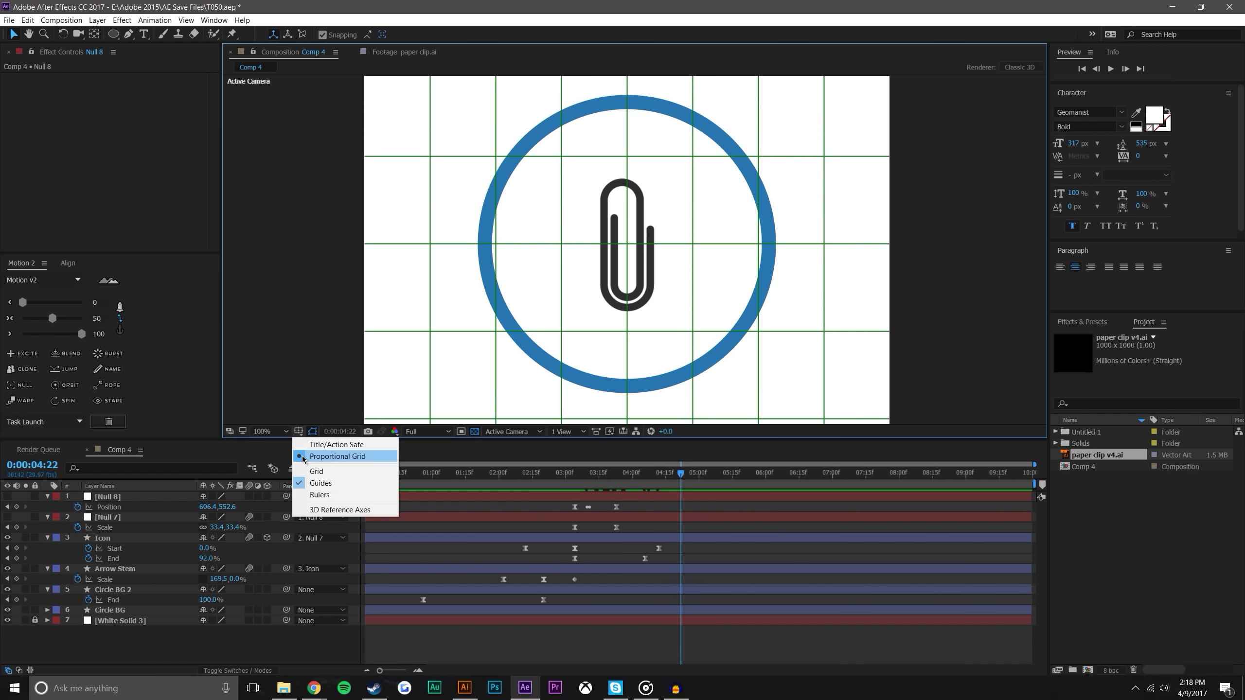
{"action": "left_click", "coordinate": [308, 456]}
{"action": "scroll", "coordinate": [613, 312], "scroll_direction": "down", "scroll_amount": 1}
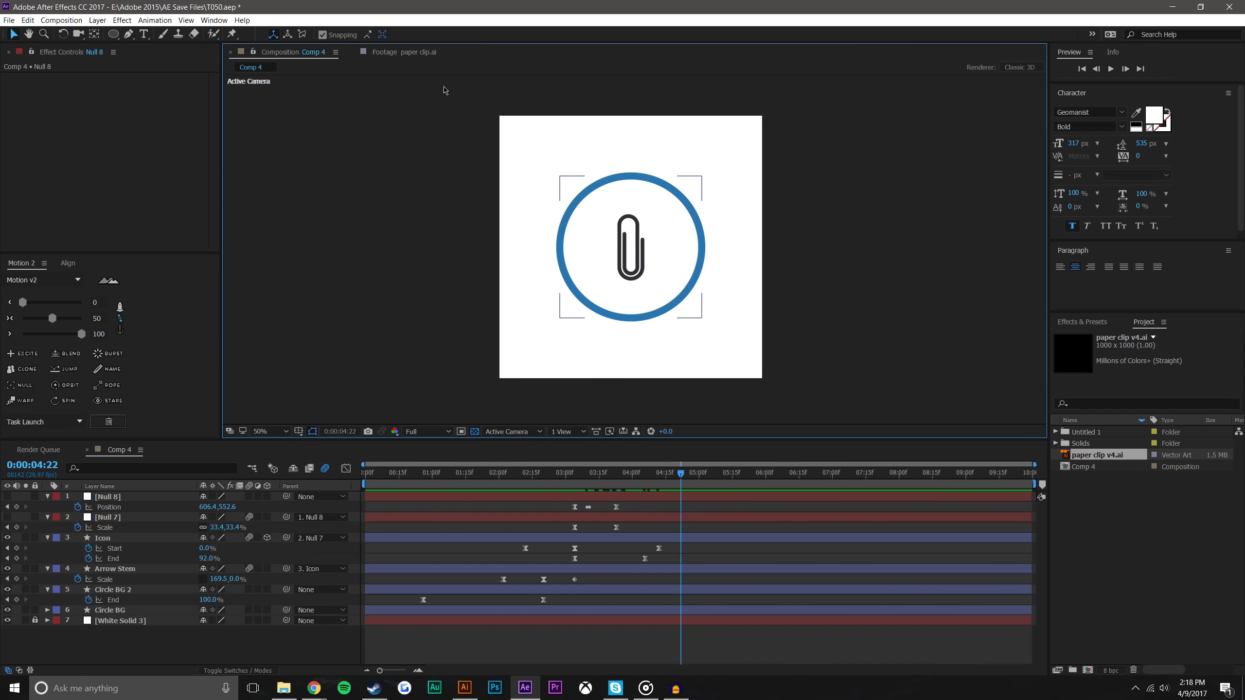
{"action": "left_click", "coordinate": [1131, 501]}
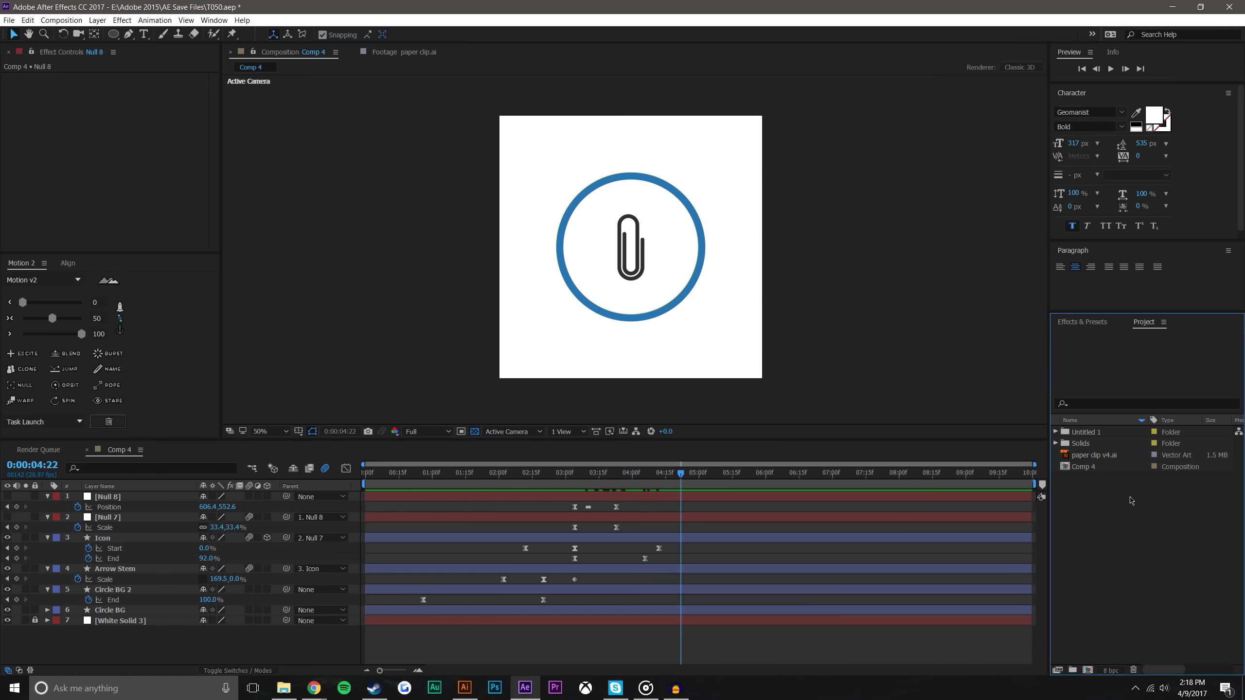
Drag Comp 3 from the Untitled 1 folder into Comp 4 and open it
{"action": "left_click", "coordinate": [1057, 432]}
{"action": "left_click", "coordinate": [1107, 512]}
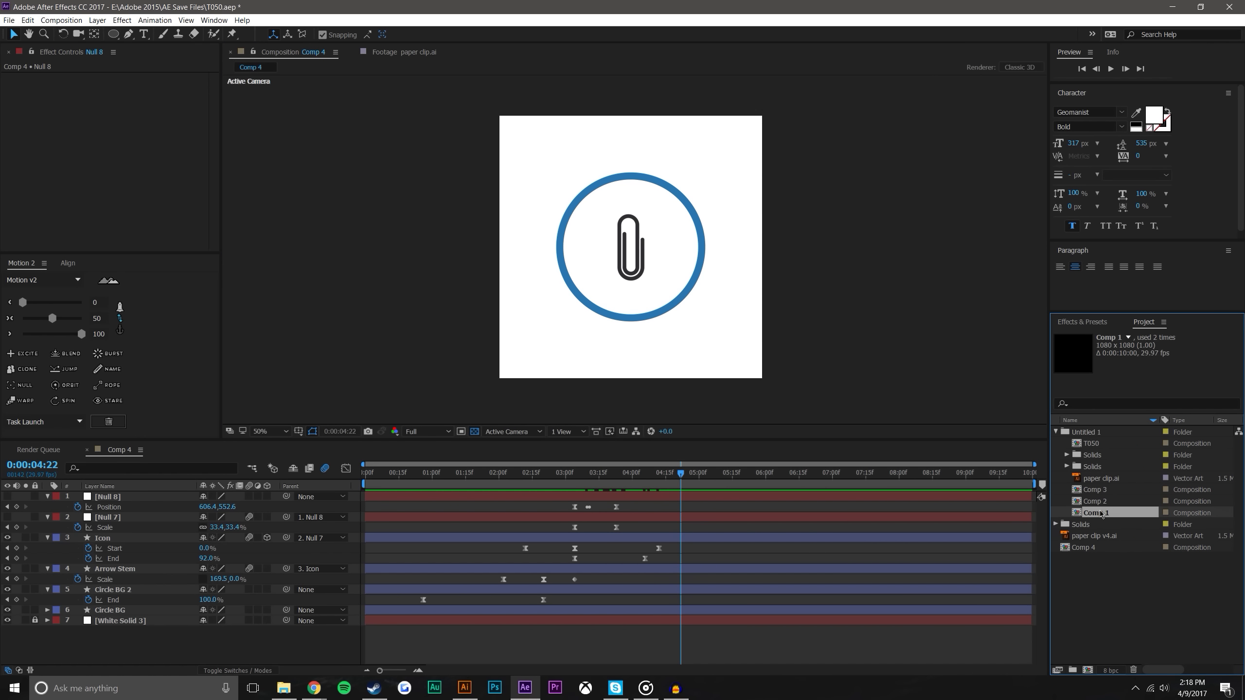
{"action": "left_click", "coordinate": [1107, 505]}
{"action": "left_click", "coordinate": [1106, 489]}
{"action": "left_click_drag", "start_coordinate": [1097, 494], "coordinate": [631, 248]}
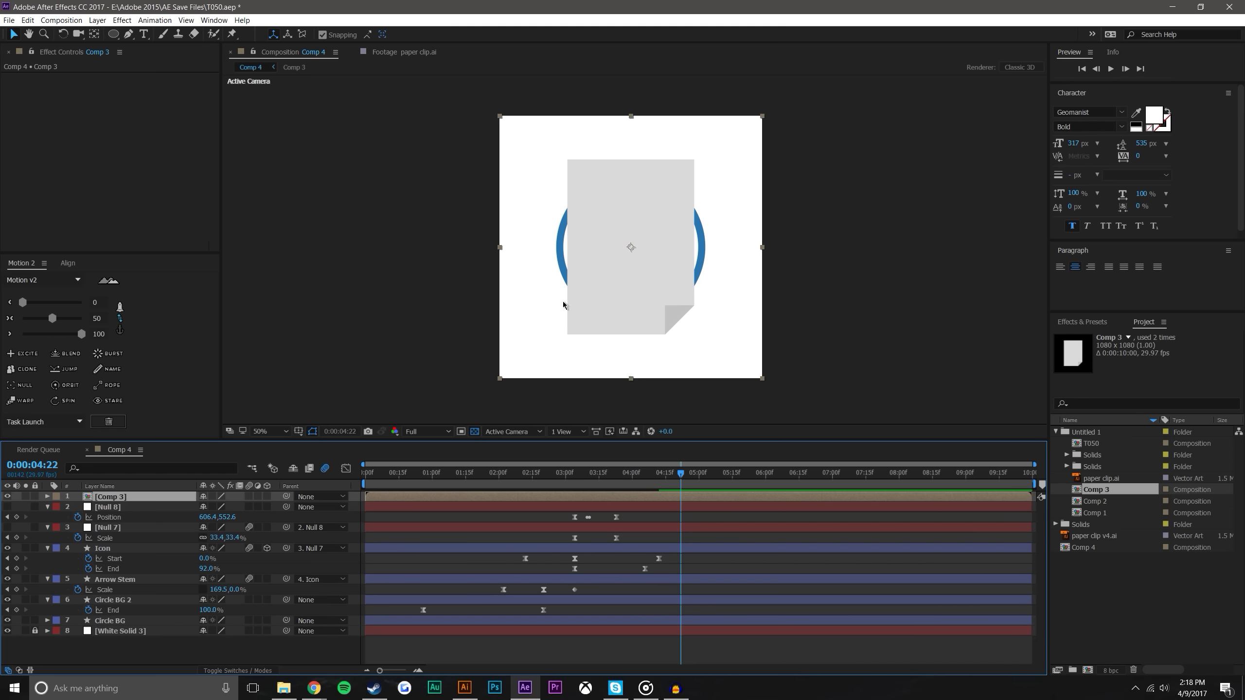
{"action": "double_click", "coordinate": [112, 498]}
Hide the grid in Comp 3 and zoom to 200% on the paper's folded corner
{"action": "left_click", "coordinate": [298, 431]}
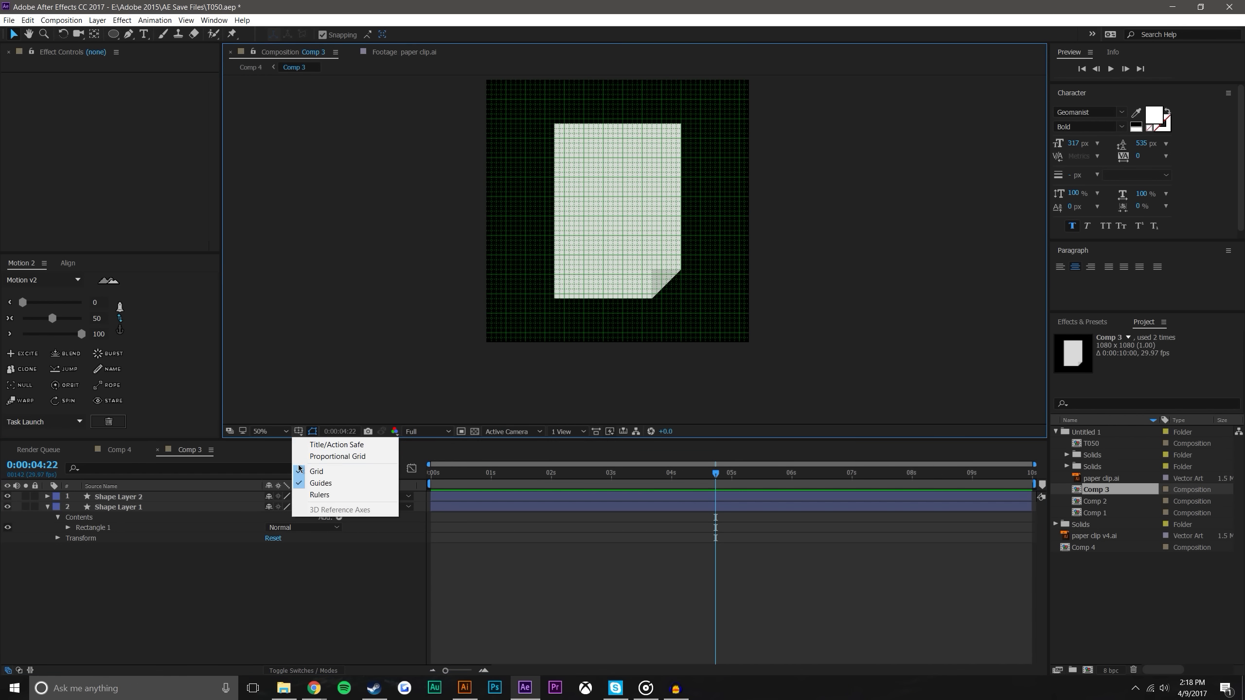
{"action": "left_click", "coordinate": [314, 474]}
{"action": "key", "text": "period"}
{"action": "left_click", "coordinate": [667, 230]}
{"action": "key", "text": "period"}
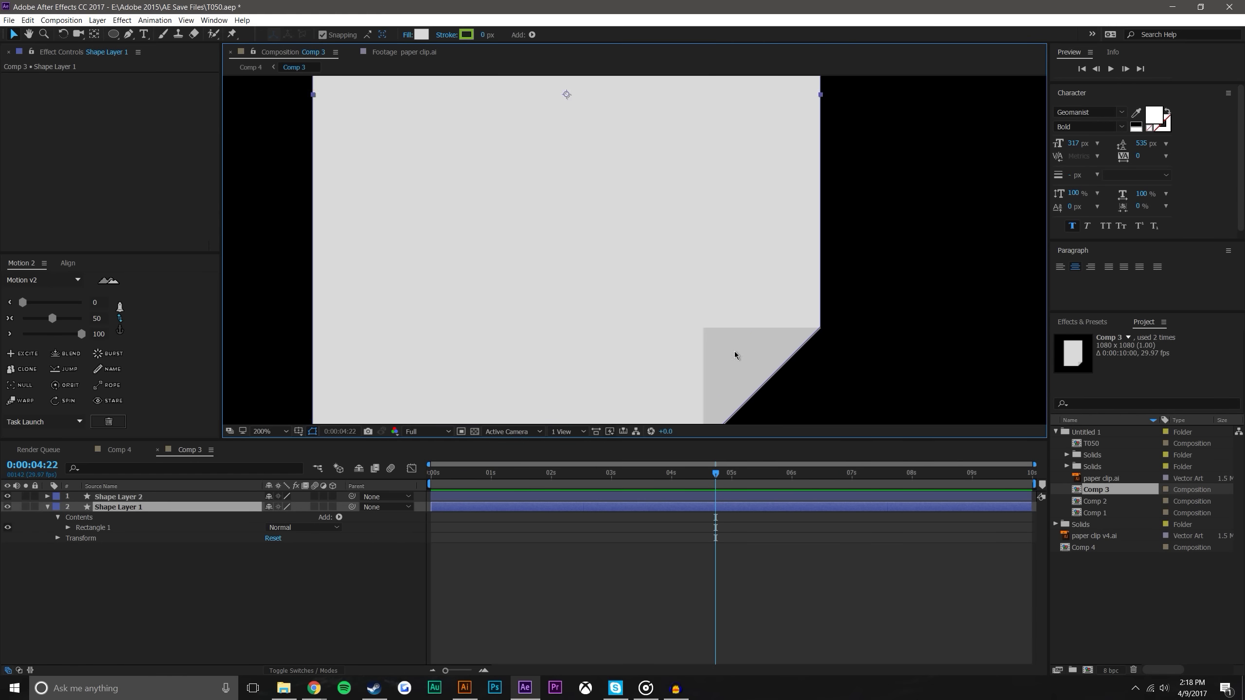
{"action": "left_click_drag", "start_coordinate": [742, 338], "coordinate": [718, 267]}
{"action": "left_click", "coordinate": [169, 579]}
Draw a rectangle right of the paper with a 0 px stroke and solid fill
{"action": "left_click", "coordinate": [120, 38]}
{"action": "left_click", "coordinate": [156, 36]}
{"action": "left_click_drag", "start_coordinate": [831, 153], "coordinate": [976, 337]}
{"action": "left_click_drag", "start_coordinate": [330, 38], "coordinate": [325, 38]}
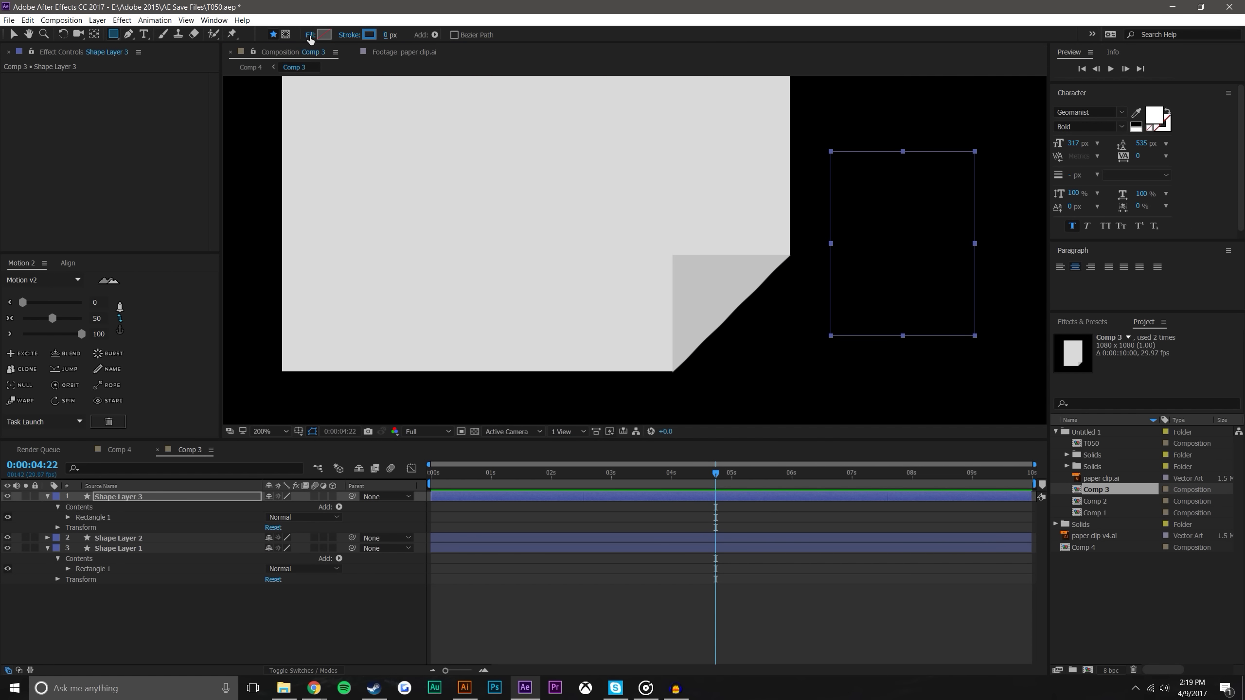
{"action": "left_click", "coordinate": [310, 36]}
{"action": "left_click", "coordinate": [738, 248]}
{"action": "left_click", "coordinate": [765, 317]}
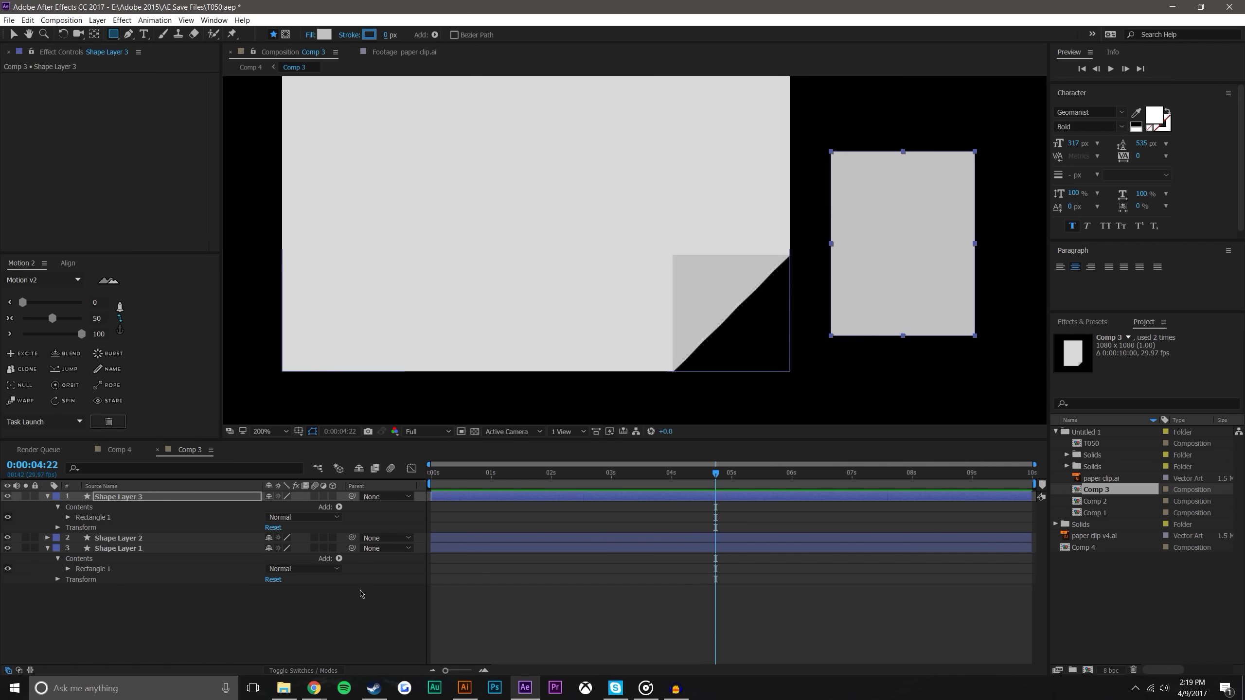
Select Shape Layer 3 and expand its Rectangle 1 contents
{"action": "left_click", "coordinate": [128, 34]}
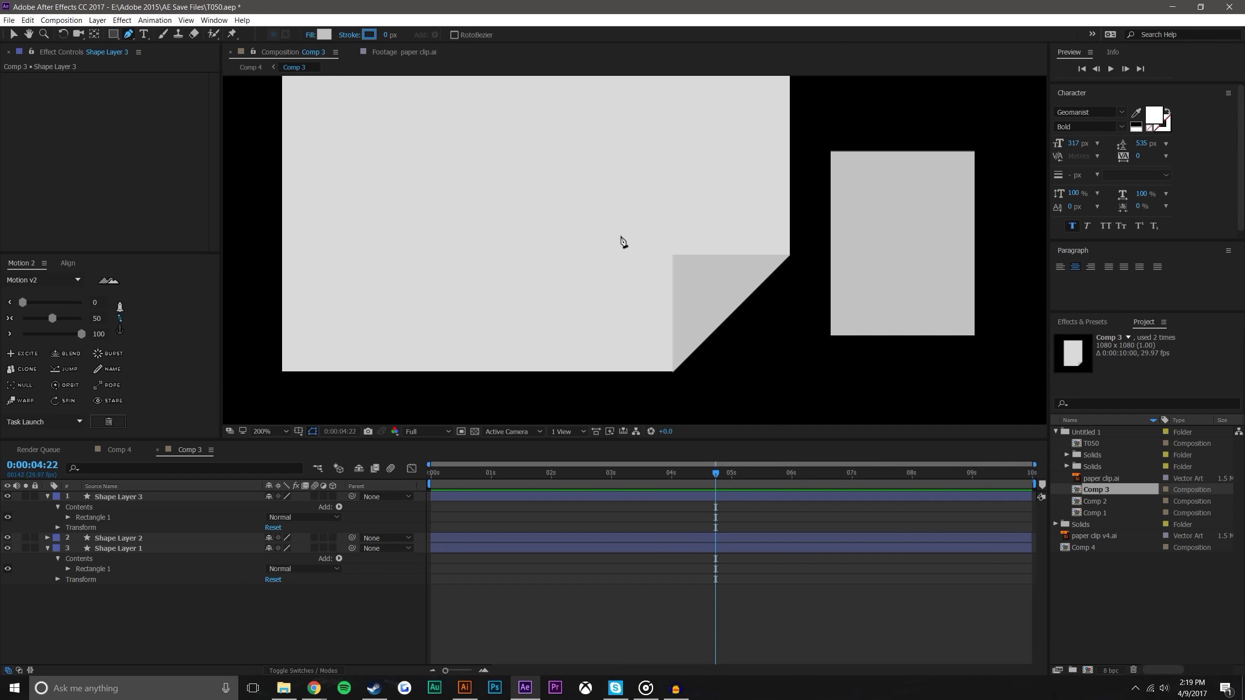
{"action": "left_click", "coordinate": [126, 498]}
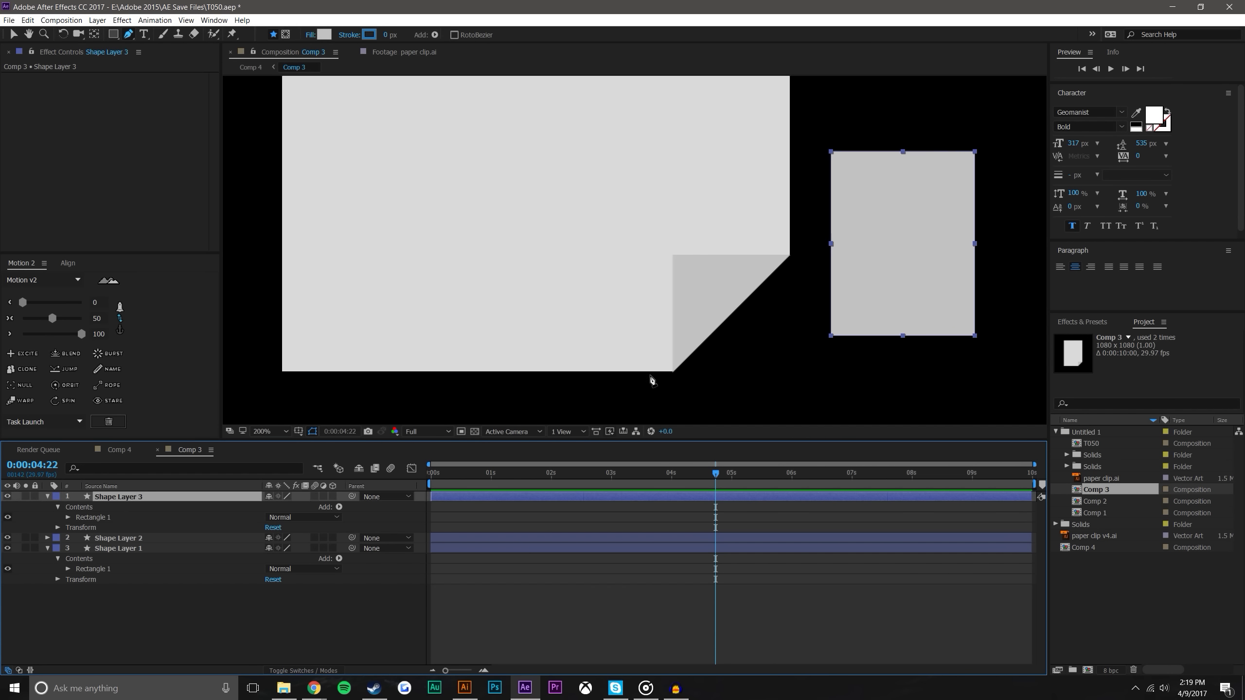
{"action": "left_click", "coordinate": [69, 517]}
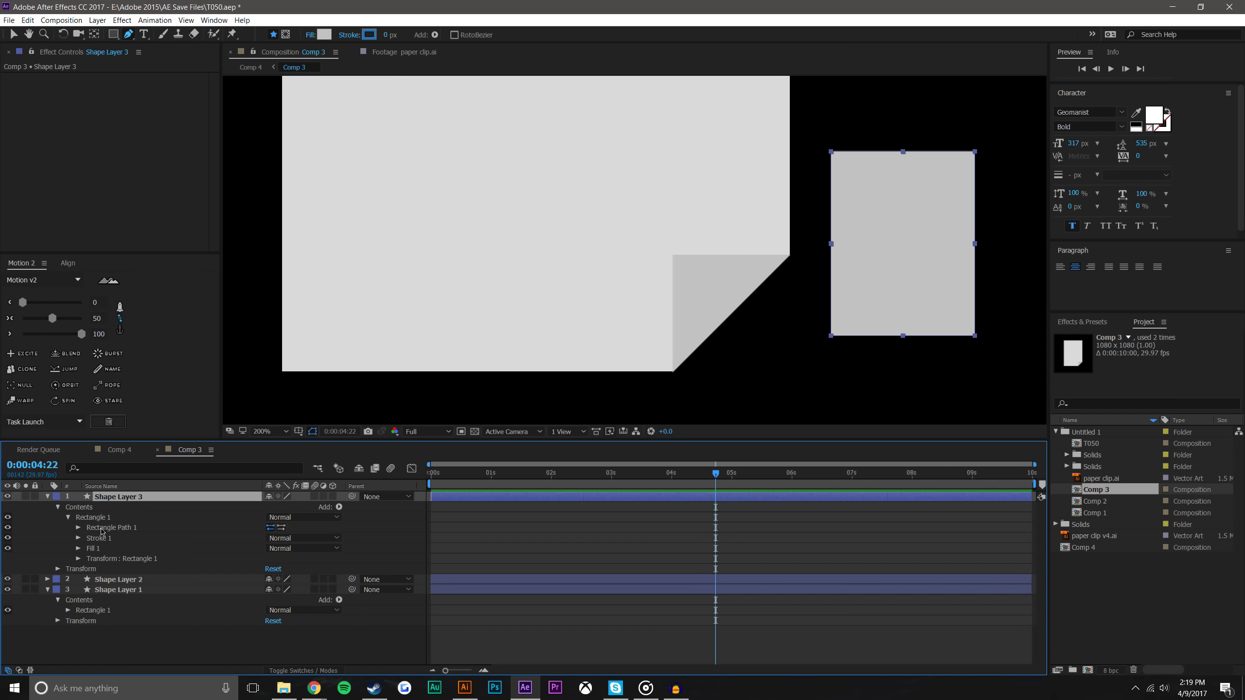
Convert the rectangle to a Bezier path and delete its bottom-left corner vertex to cut the corner
{"action": "right_click", "coordinate": [116, 529]}
{"action": "left_click", "coordinate": [146, 537]}
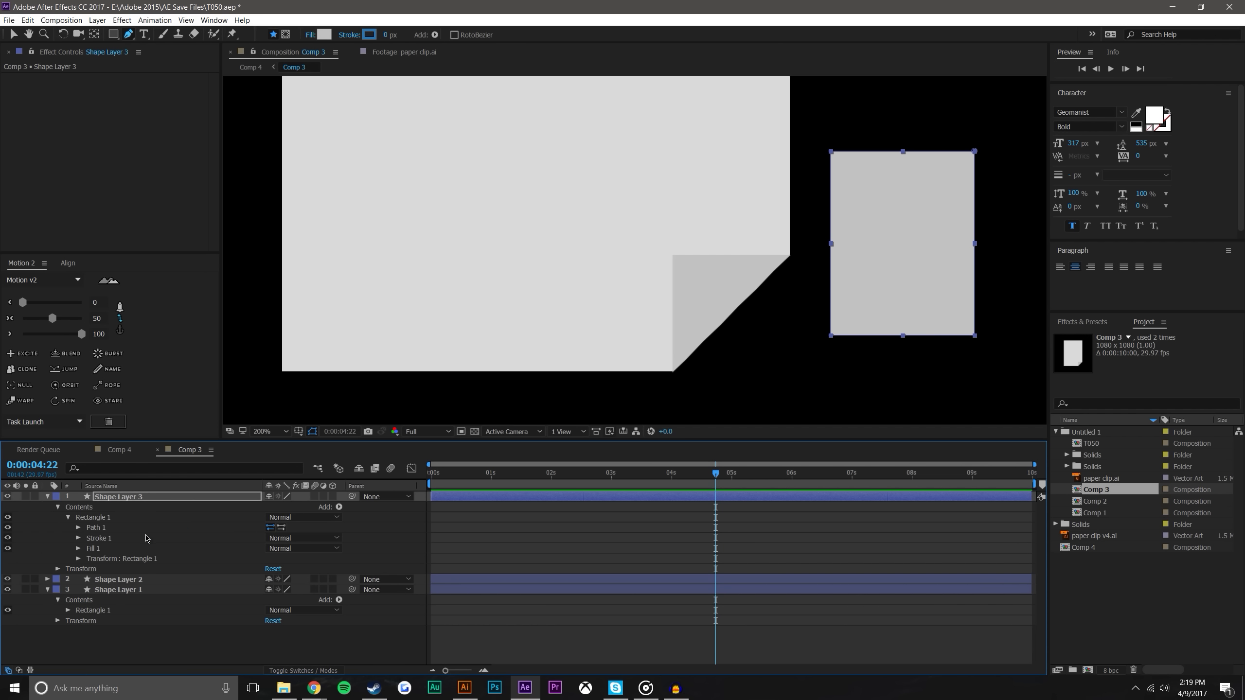
{"action": "left_click", "coordinate": [831, 307]}
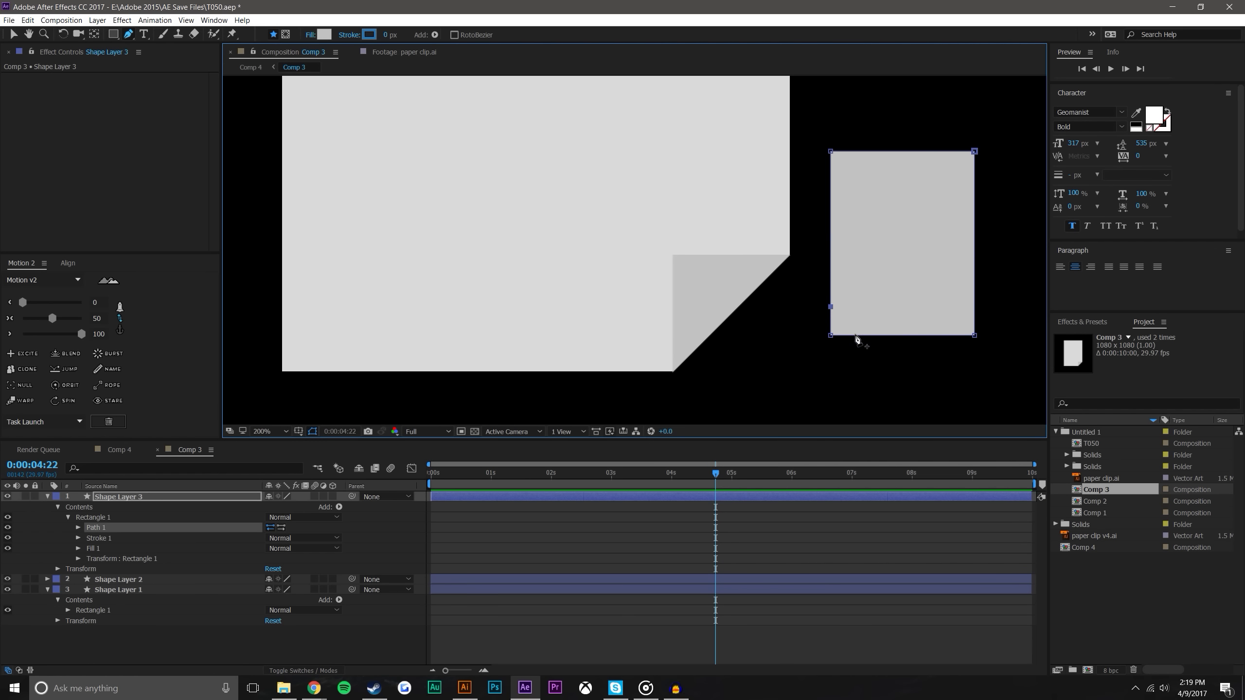
{"action": "left_click", "coordinate": [13, 35]}
{"action": "left_click", "coordinate": [854, 310]}
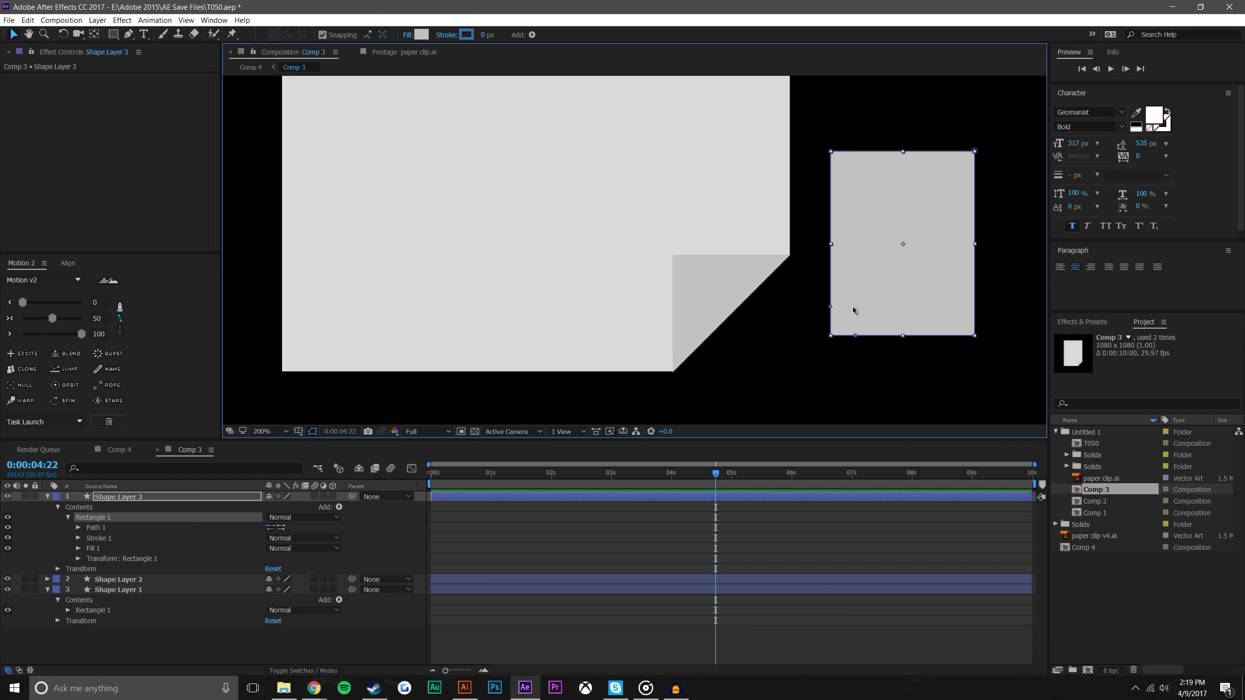
{"action": "left_click", "coordinate": [831, 307]}
{"action": "left_click", "coordinate": [831, 336]}
{"action": "key", "text": "Delete"}
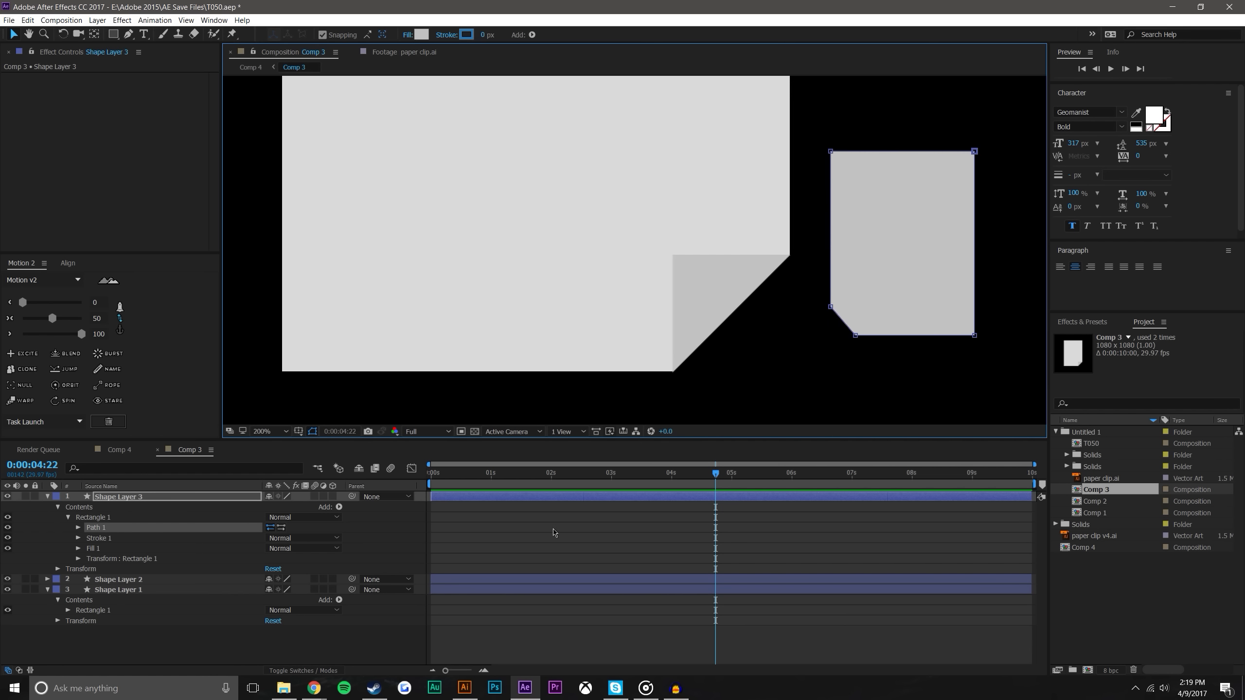
{"action": "left_click", "coordinate": [358, 646]}
Draw a triangular folded-corner shape with the pen and fill it light gray F2F2F2
{"action": "key", "text": "g"}
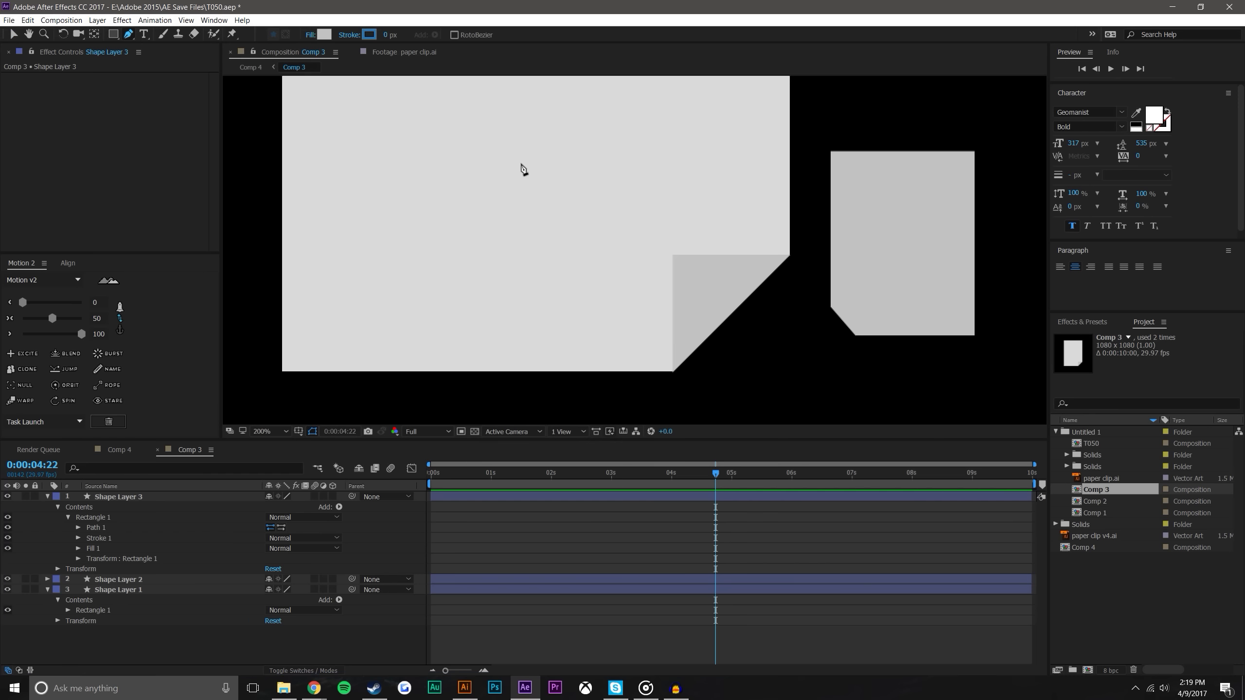
{"action": "left_click", "coordinate": [830, 308]}
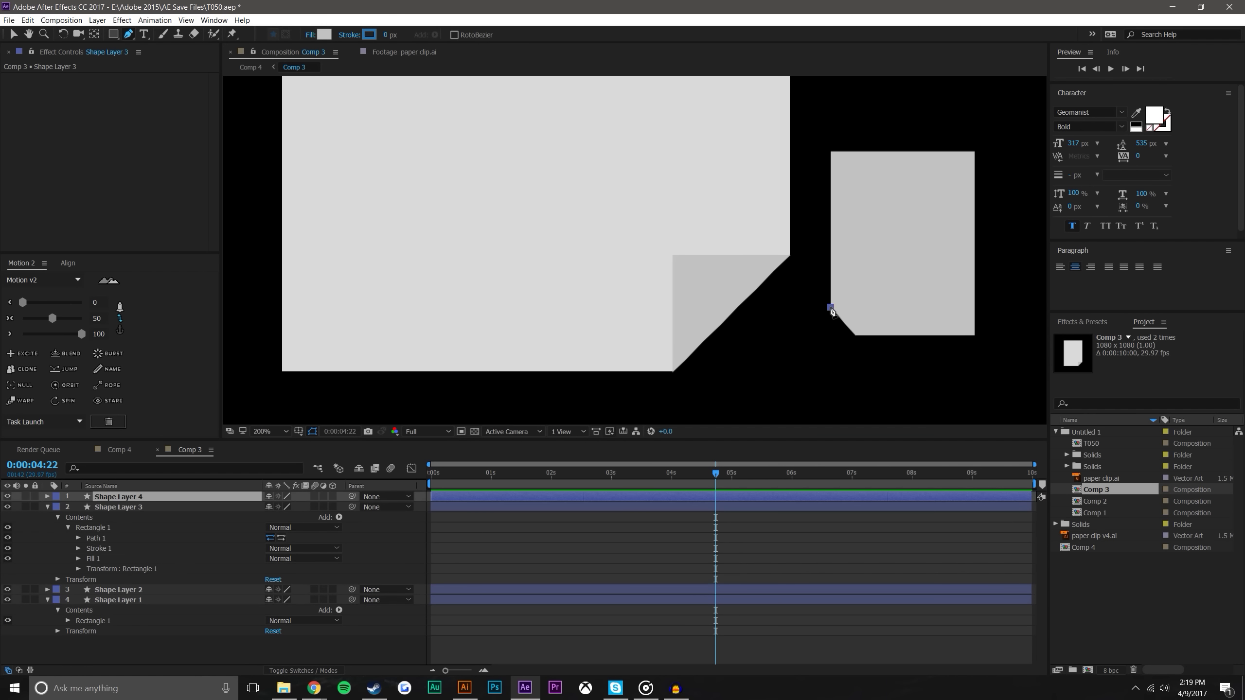
{"action": "left_click", "coordinate": [858, 308]}
{"action": "left_click", "coordinate": [858, 336]}
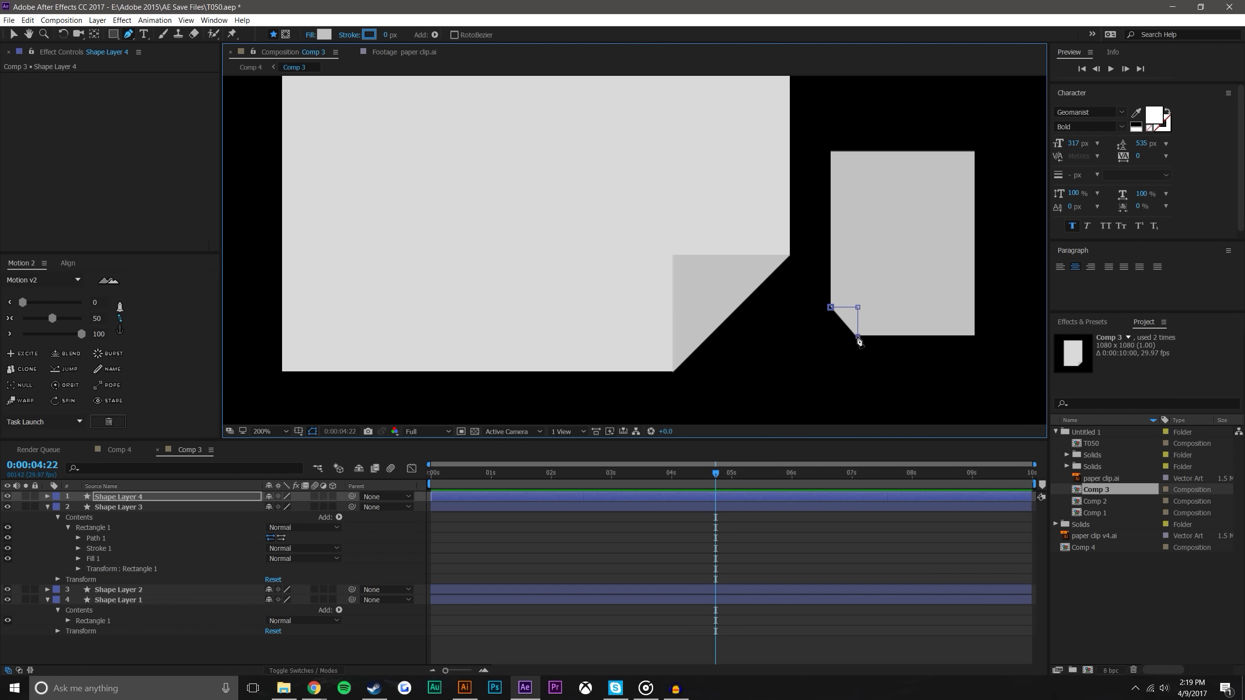
{"action": "left_click", "coordinate": [831, 308]}
{"action": "left_click", "coordinate": [10, 35]}
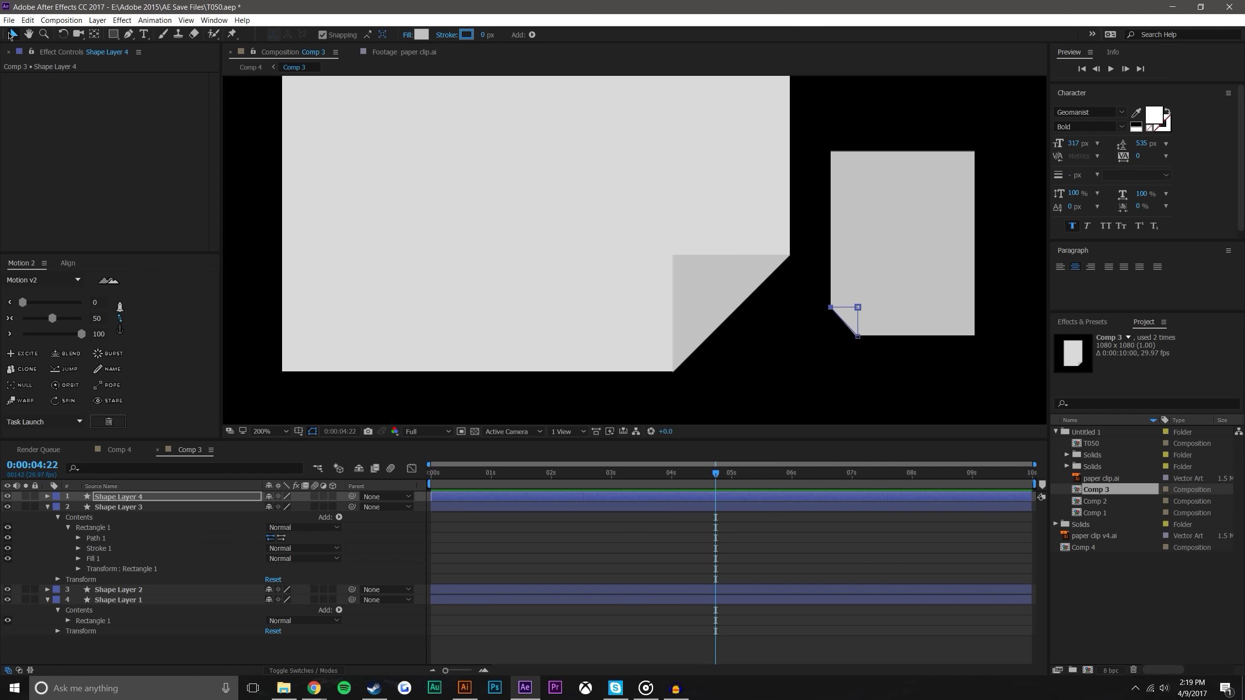
{"action": "left_click", "coordinate": [847, 320]}
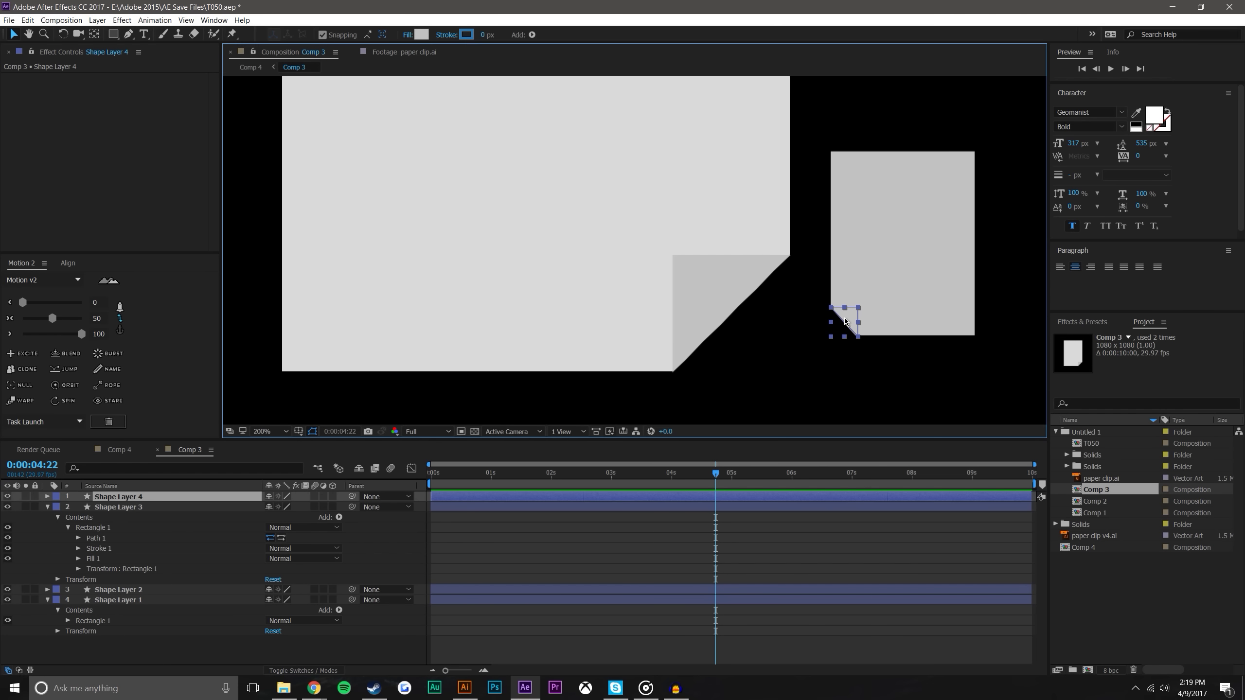
{"action": "left_click", "coordinate": [422, 34]}
{"action": "left_click_drag", "start_coordinate": [771, 435], "coordinate": [730, 386]}
{"action": "left_click", "coordinate": [1005, 381]}
Delete the small test paper shapes and zoom the viewer out to 50%
{"action": "key", "text": "comma"}
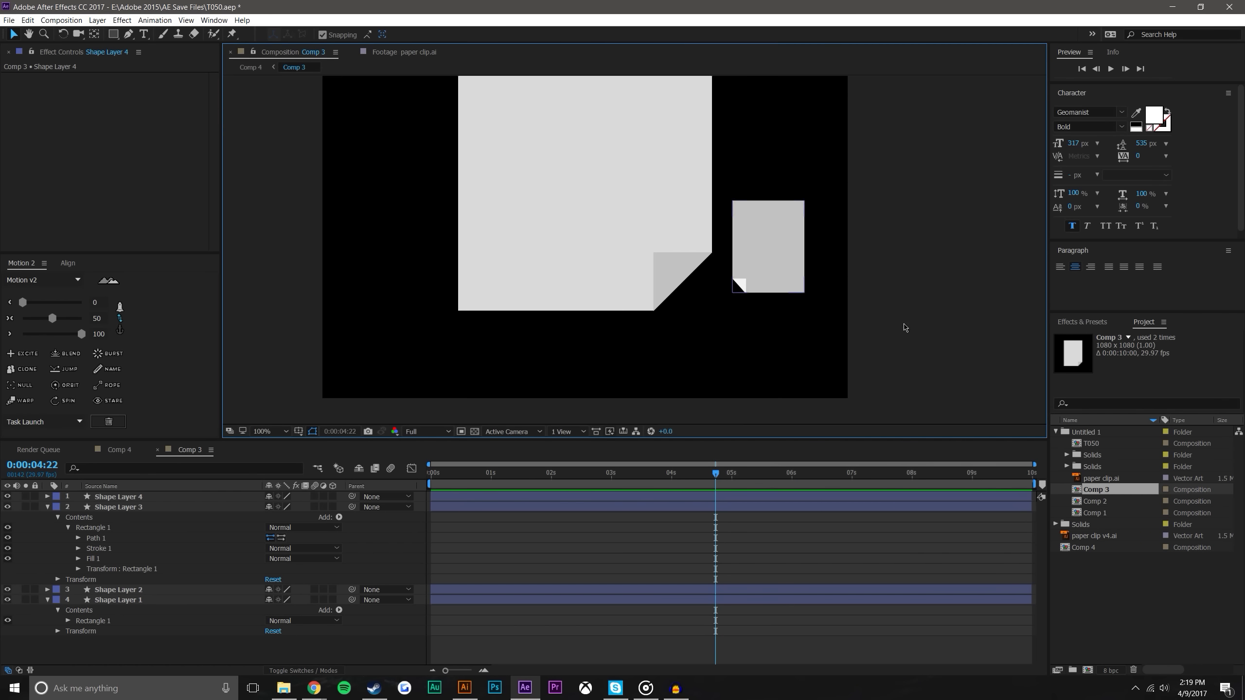
{"action": "left_click_drag", "start_coordinate": [898, 352], "coordinate": [724, 146]}
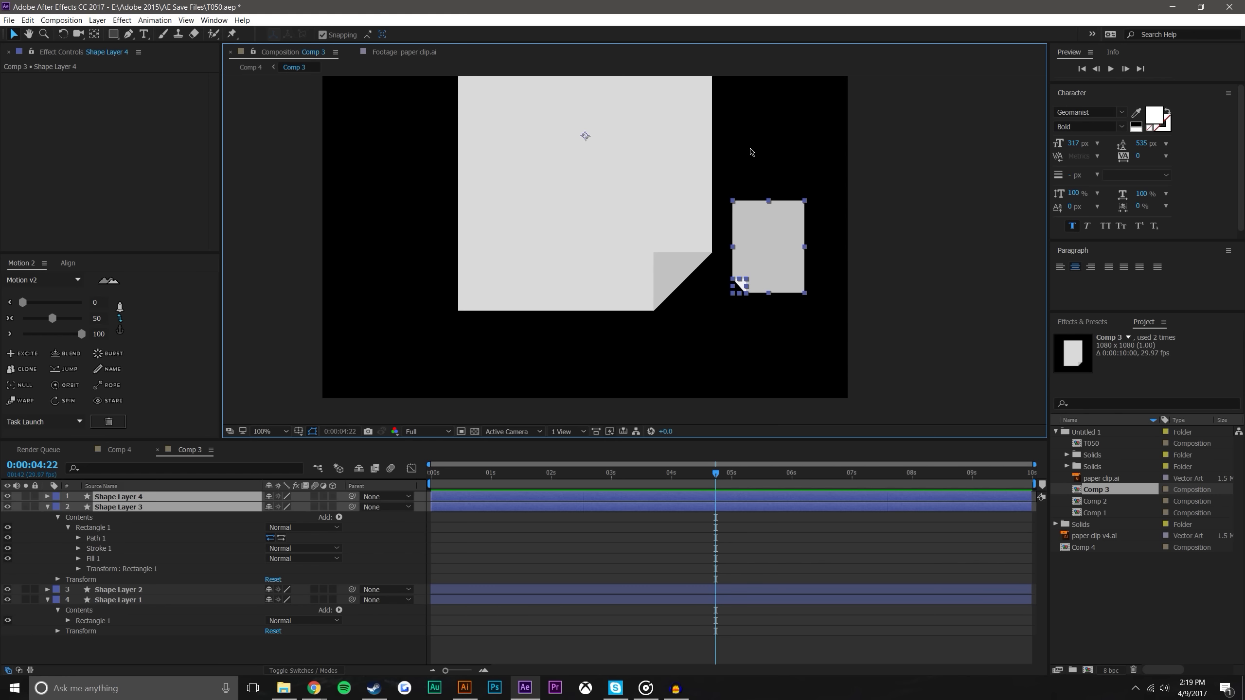
{"action": "key", "text": "Delete"}
{"action": "key", "text": "comma"}
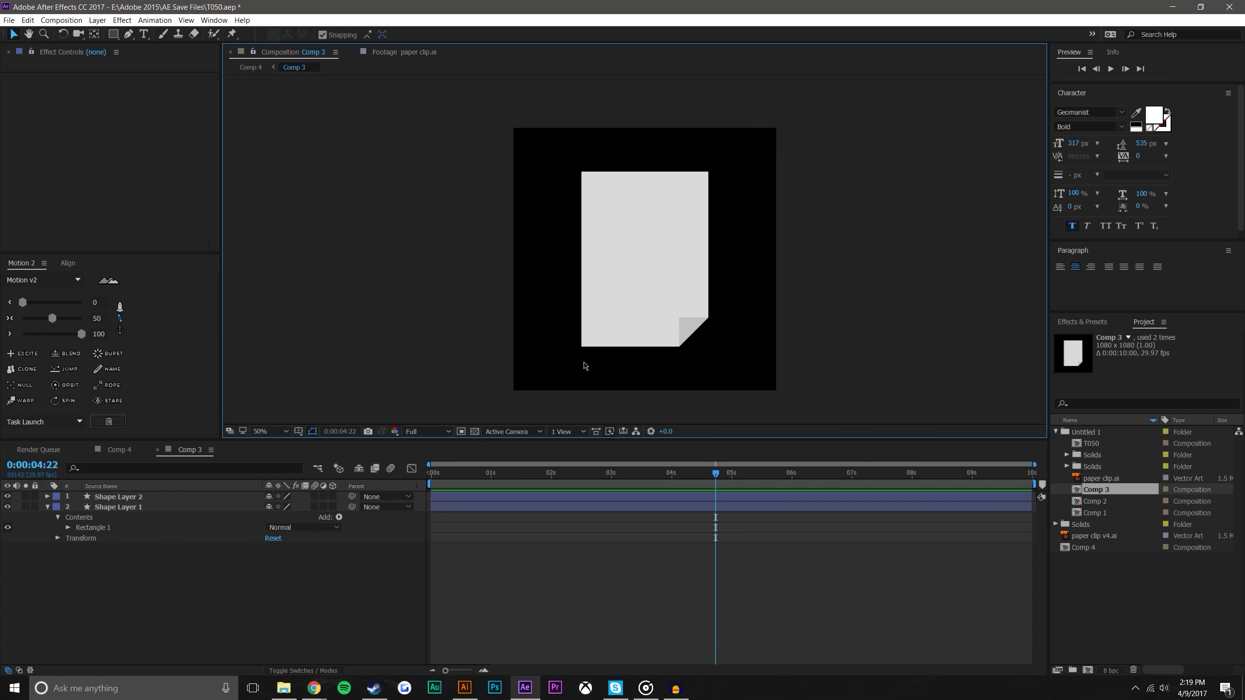
In Comp 4, scale the paper sheet to 48% and move it back to the ring's centre
{"action": "left_click", "coordinate": [119, 450]}
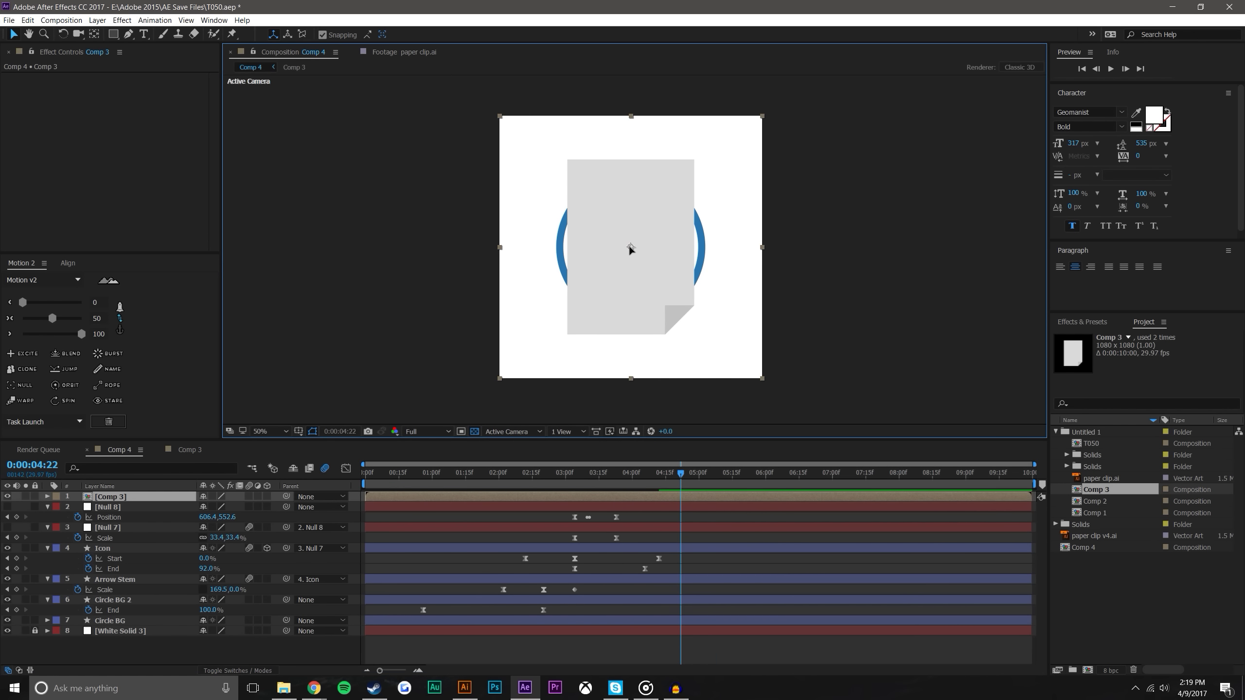
{"action": "left_click_drag", "start_coordinate": [629, 245], "coordinate": [696, 241]}
{"action": "key", "text": "s"}
{"action": "left_click_drag", "start_coordinate": [236, 508], "coordinate": [210, 508]}
{"action": "left_click_drag", "start_coordinate": [697, 236], "coordinate": [632, 280]}
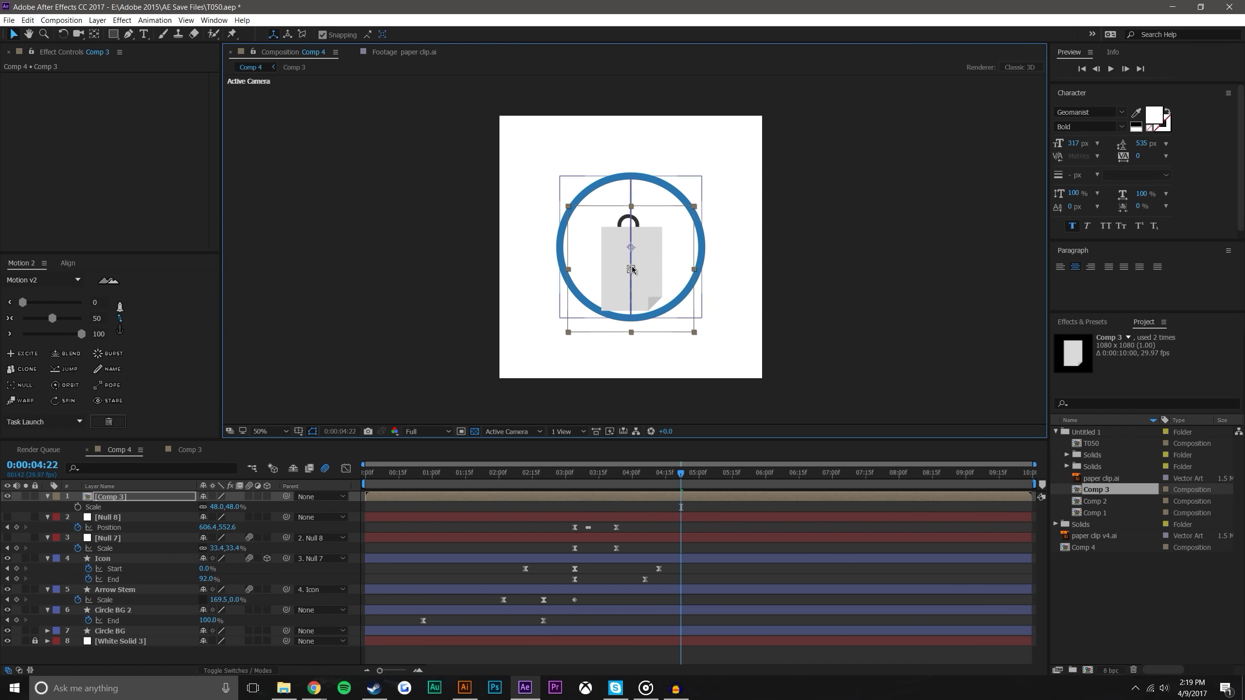
Lower the paper's opacity to 82%, shrink it to 36% and nudge it slightly upward
{"action": "key", "text": "t"}
{"action": "left_click_drag", "start_coordinate": [204, 507], "coordinate": [192, 507]}
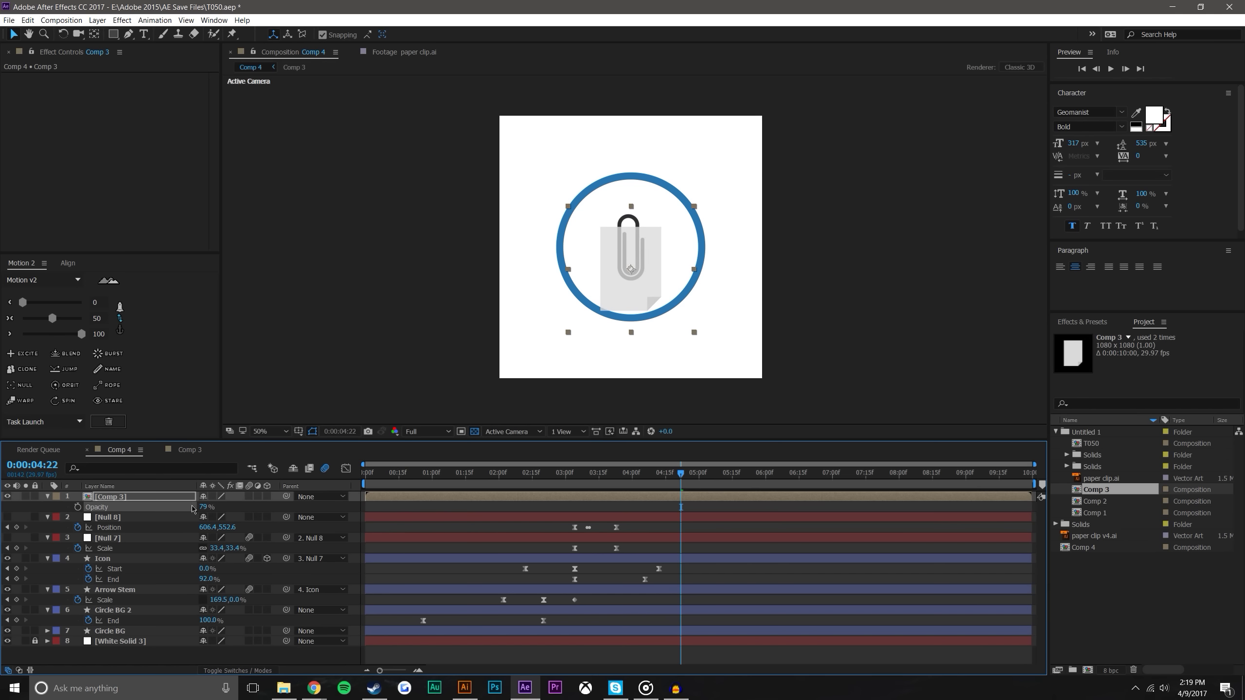
{"action": "key", "text": "s"}
{"action": "left_click_drag", "start_coordinate": [231, 507], "coordinate": [225, 508]}
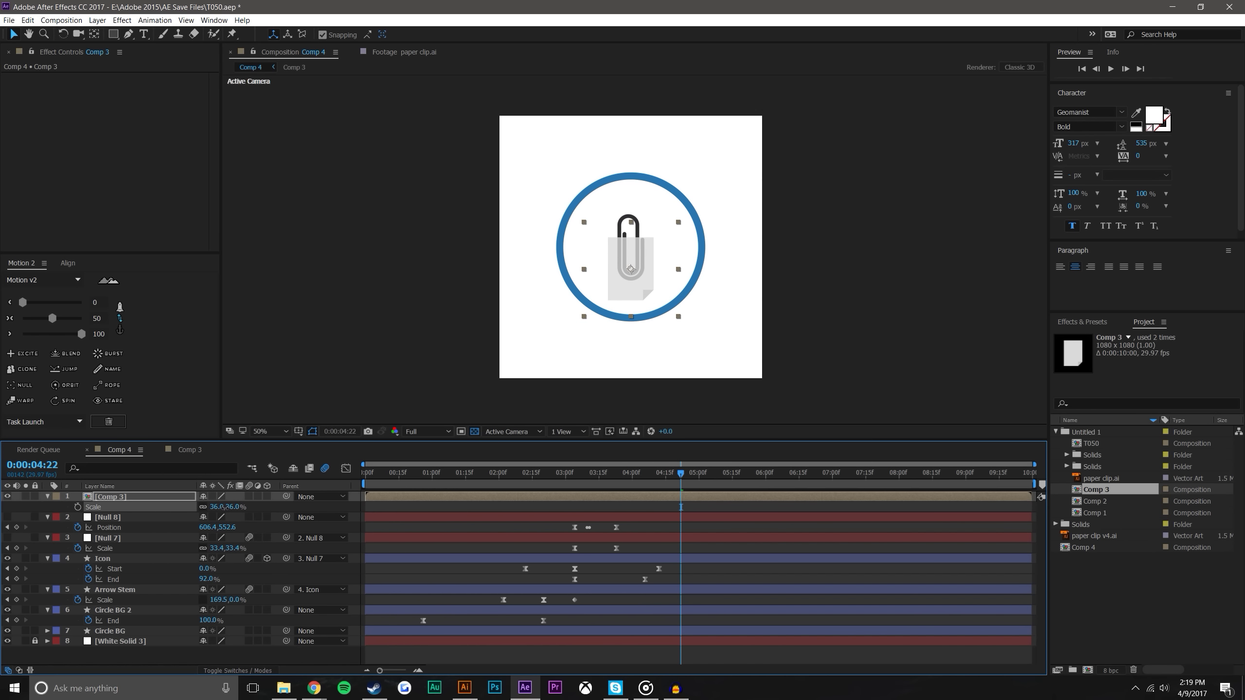
{"action": "left_click_drag", "start_coordinate": [633, 270], "coordinate": [631, 261]}
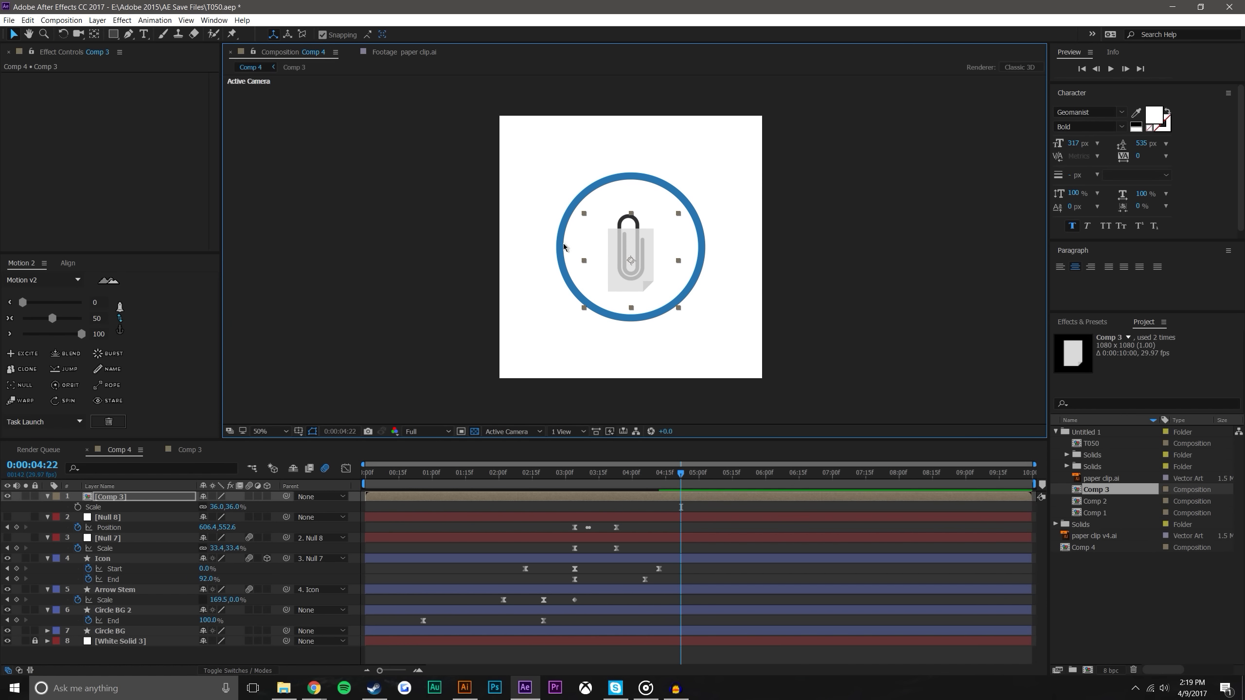
{"action": "left_click", "coordinate": [68, 264]}
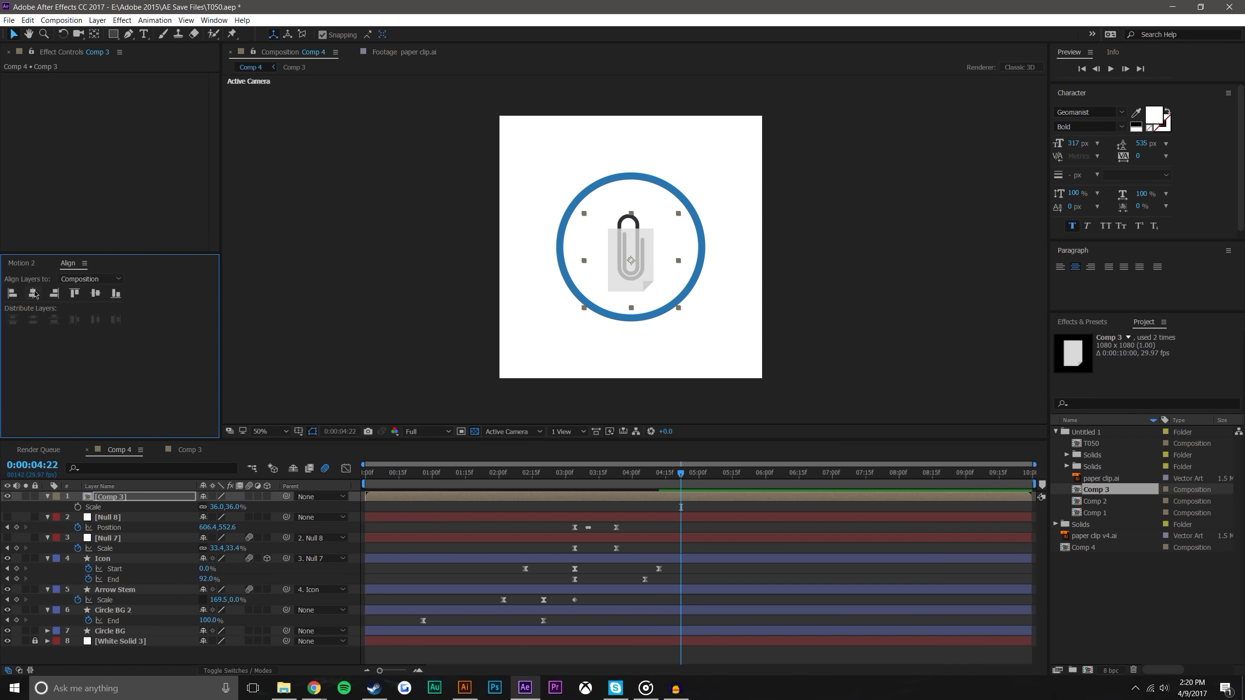
{"action": "left_click", "coordinate": [865, 243]}
{"action": "key", "text": "slash"}
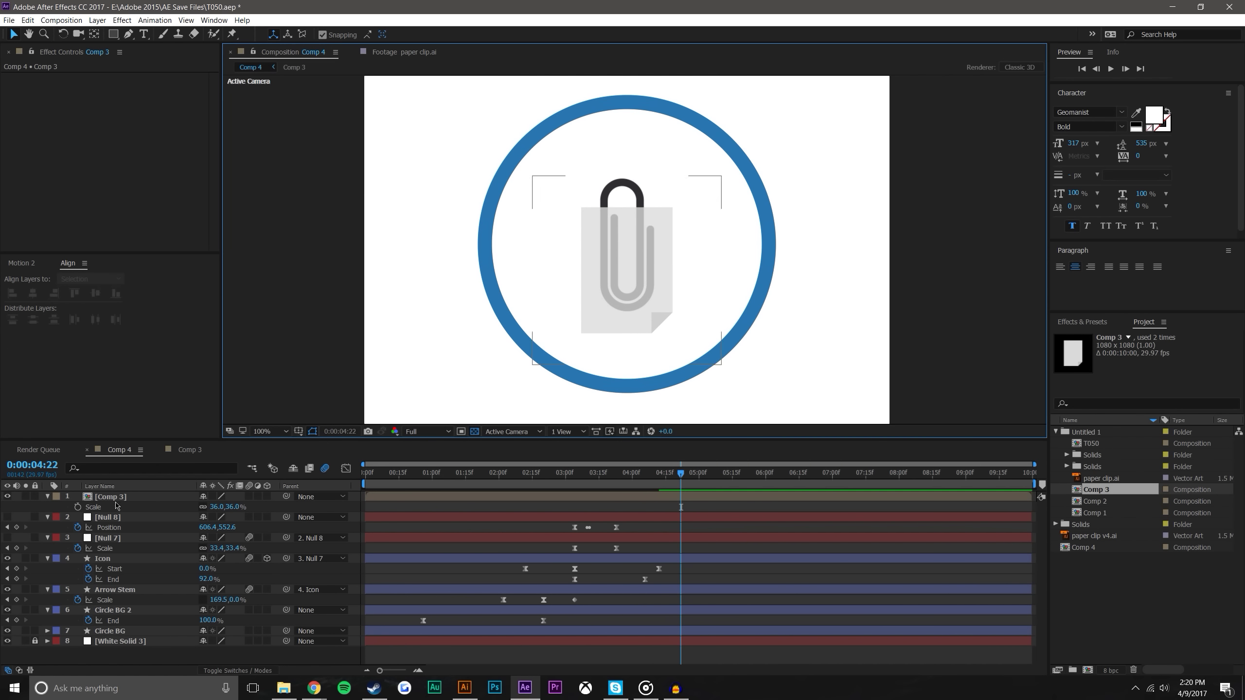
Restore the paper layer to 100% opacity, rename it Paper, and hide it
{"action": "left_click", "coordinate": [118, 498]}
{"action": "key", "text": "t"}
{"action": "left_click_drag", "start_coordinate": [204, 508], "coordinate": [267, 505]}
{"action": "right_click", "coordinate": [147, 497]}
{"action": "left_click", "coordinate": [162, 495]}
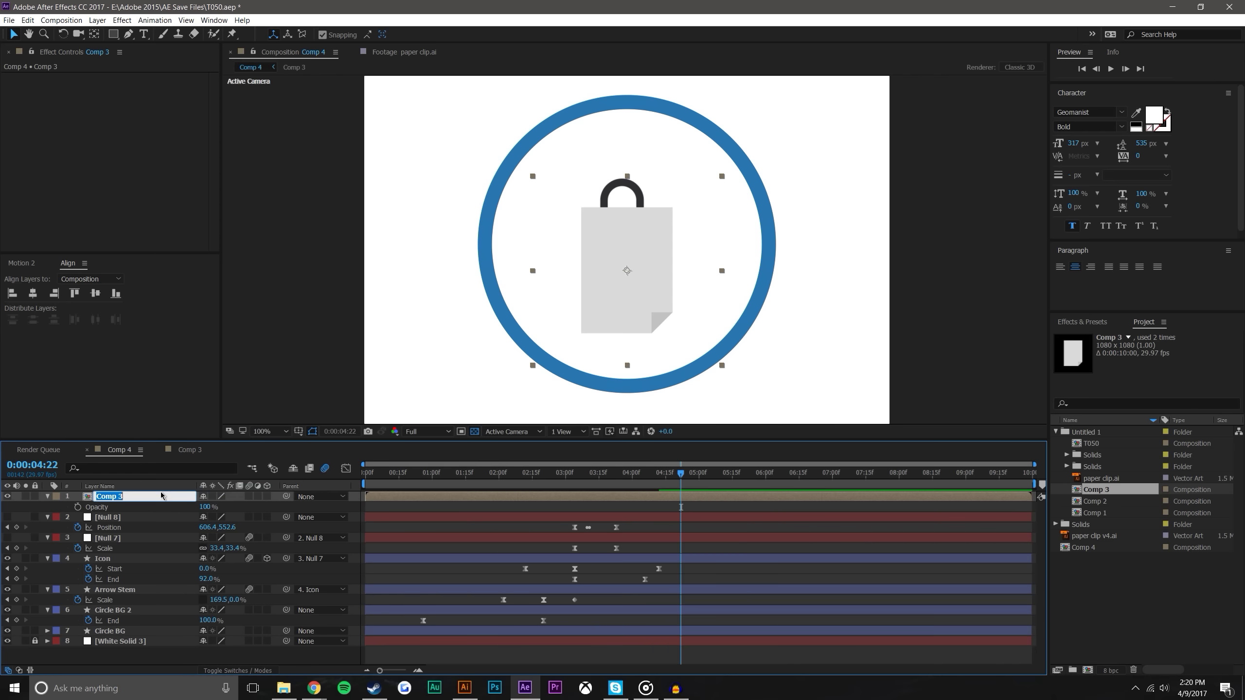
{"action": "type", "text": "Paper"}
{"action": "key", "text": "Return"}
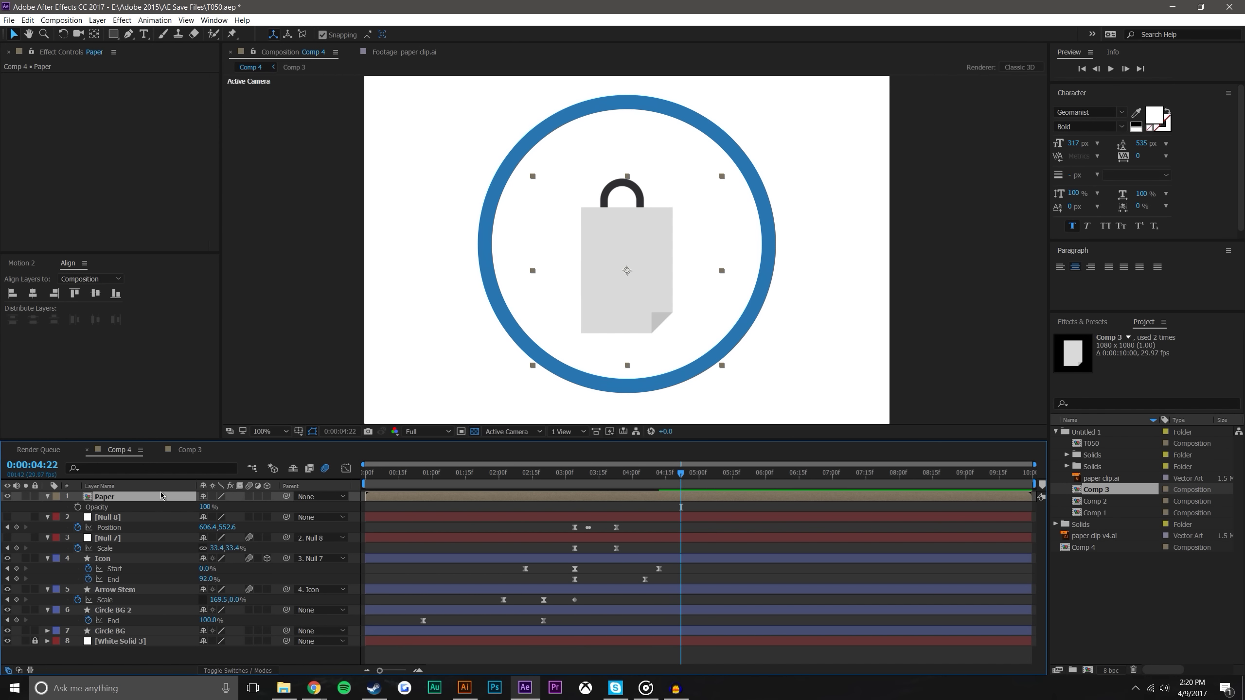
{"action": "left_click", "coordinate": [8, 498]}
{"action": "left_click", "coordinate": [152, 662]}
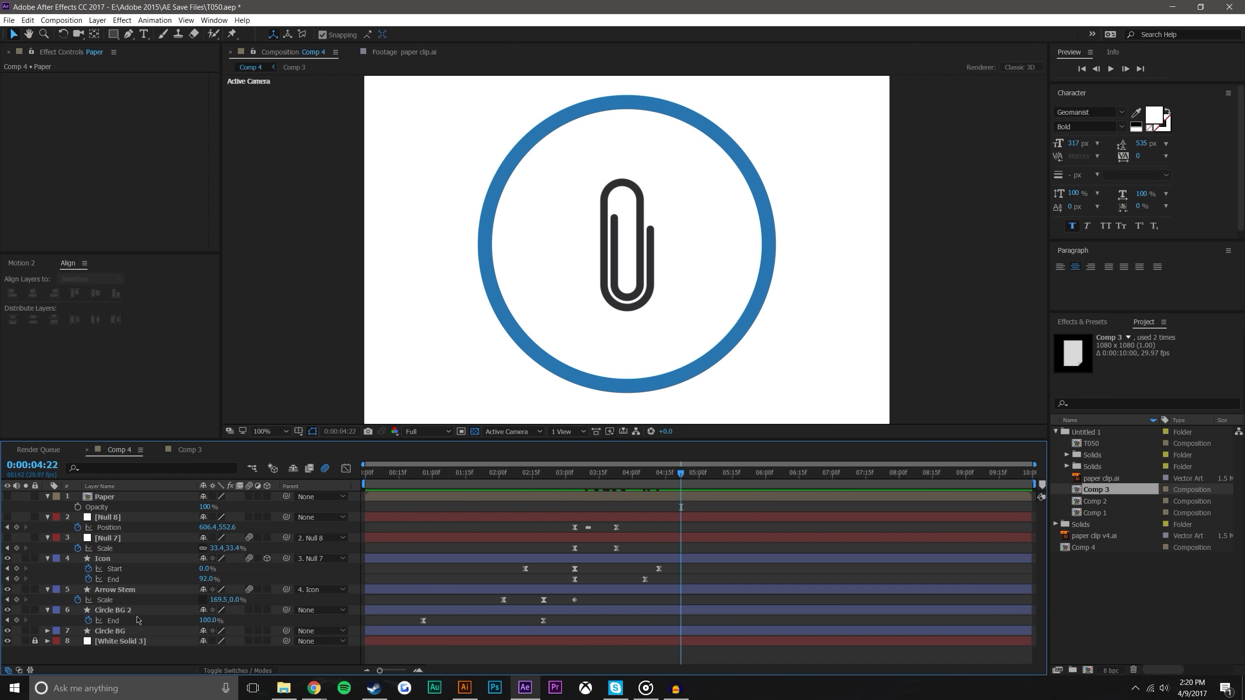
Zoom to 200% and play back the paper clip animation, then select the Icon layer
{"action": "left_click", "coordinate": [108, 562]}
{"action": "key", "text": "period"}
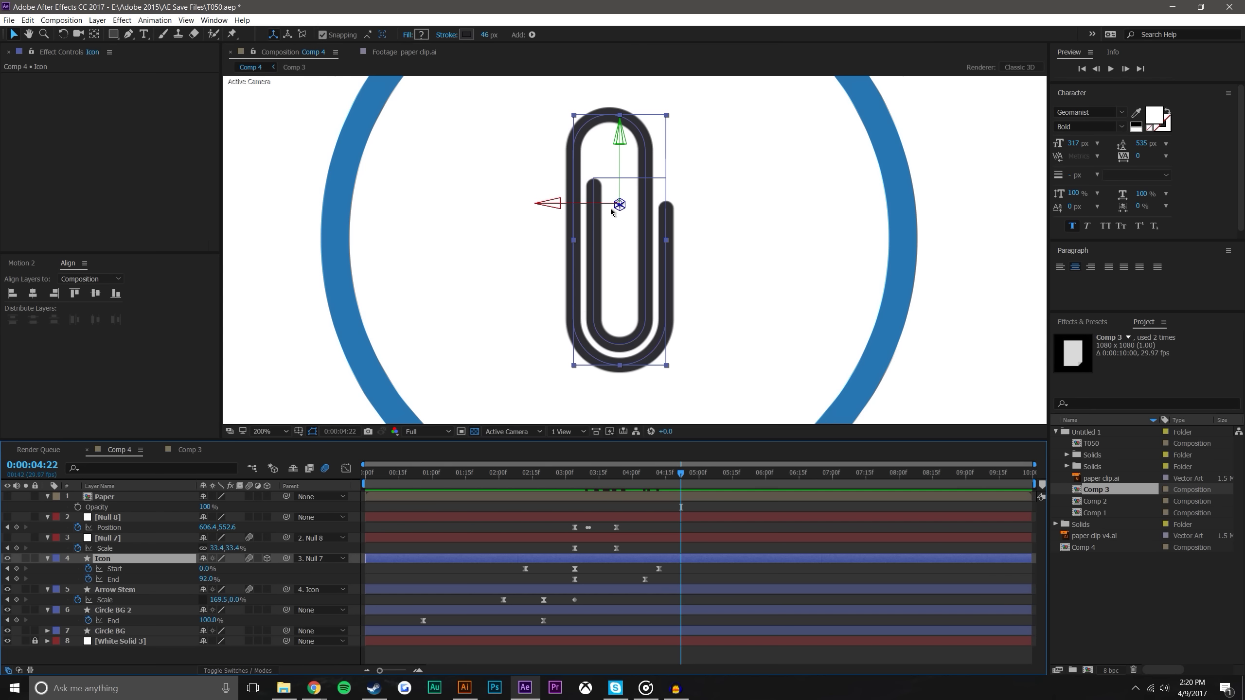
{"action": "left_click", "coordinate": [709, 622]}
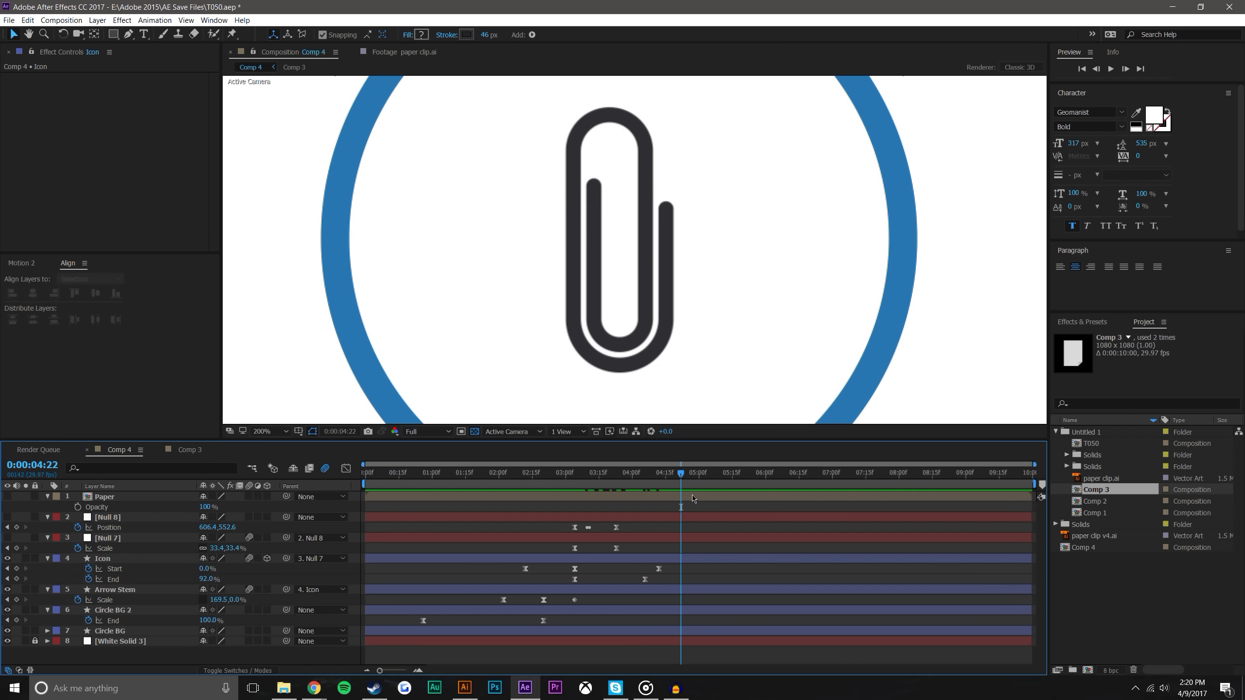
{"action": "key", "text": "space"}
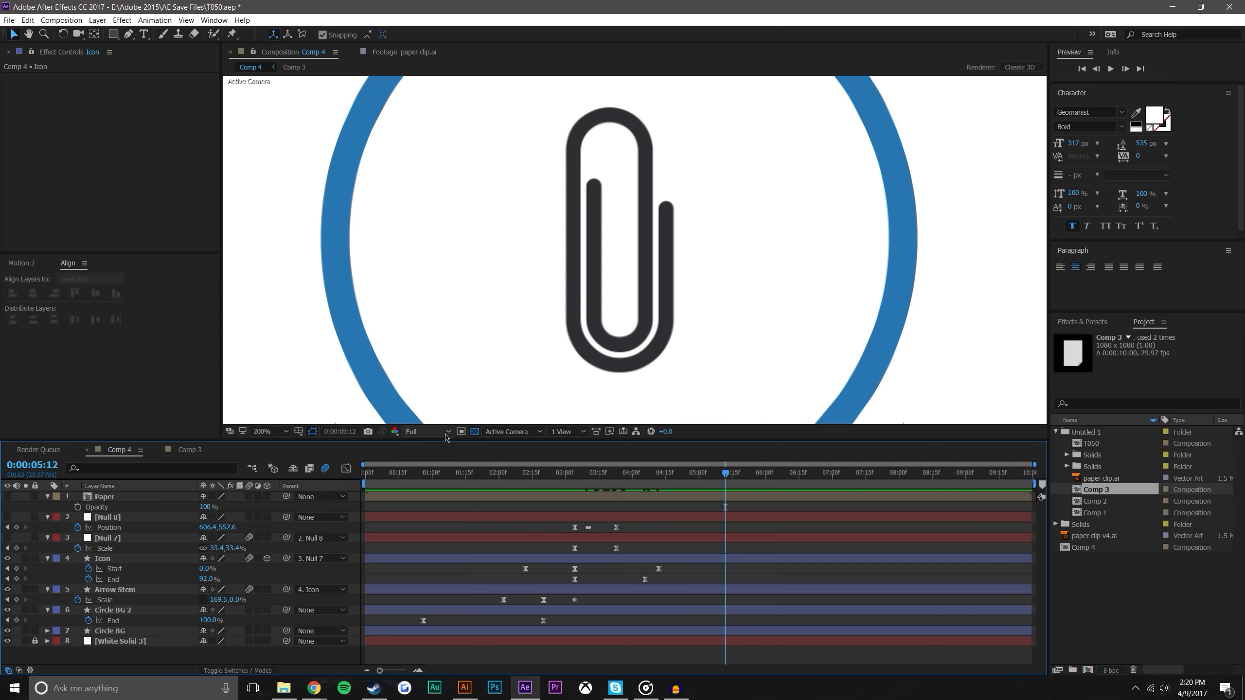
{"action": "scroll", "coordinate": [618, 329], "scroll_direction": "down", "scroll_amount": 3}
{"action": "scroll", "coordinate": [619, 329], "scroll_direction": "up", "scroll_amount": 3}
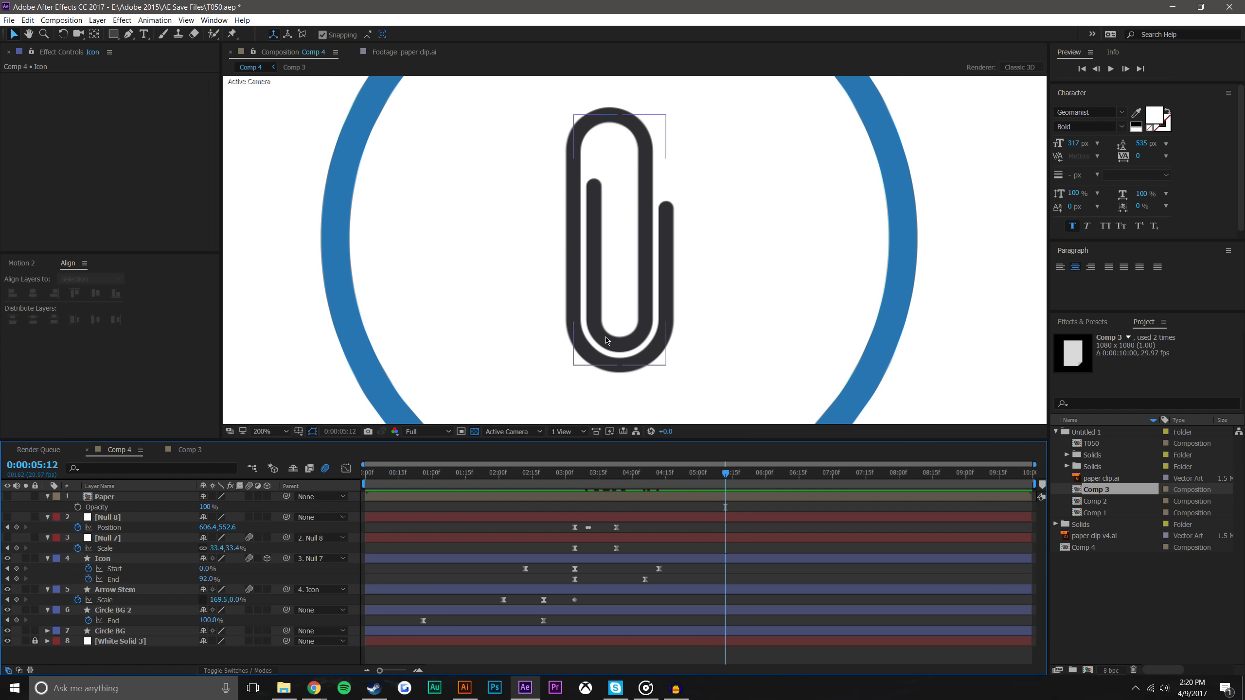
{"action": "scroll", "coordinate": [607, 340], "scroll_direction": "down", "scroll_amount": 2}
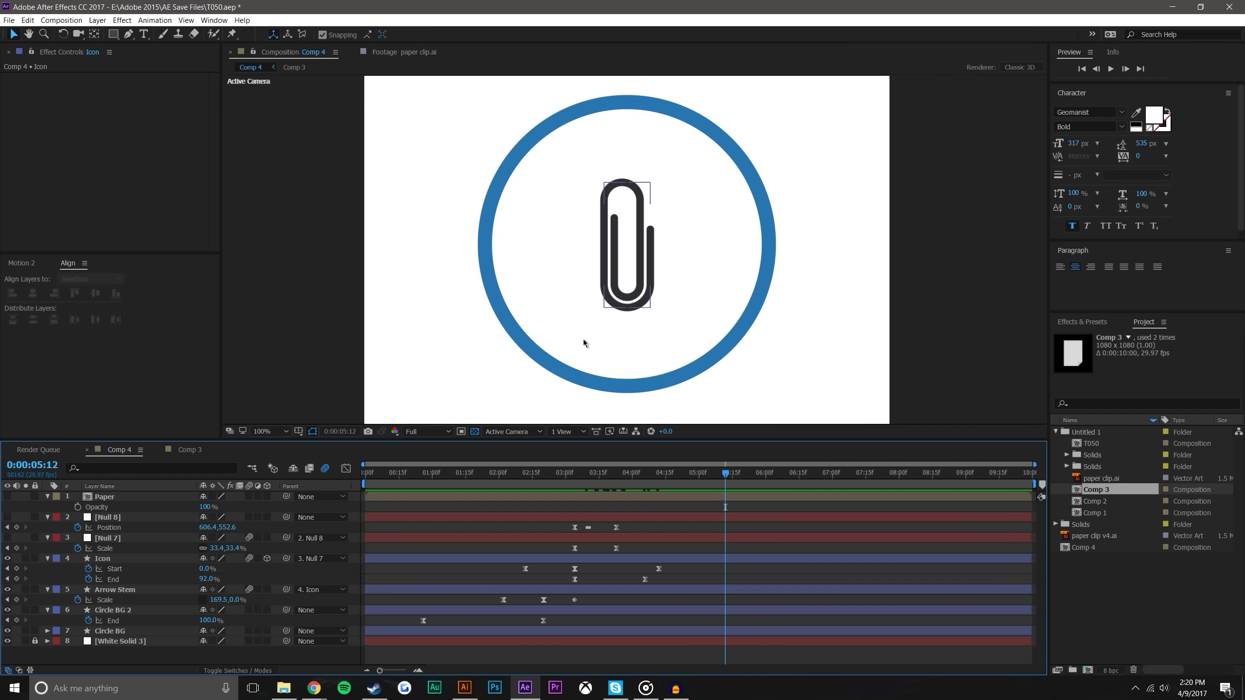
{"action": "left_click", "coordinate": [109, 563]}
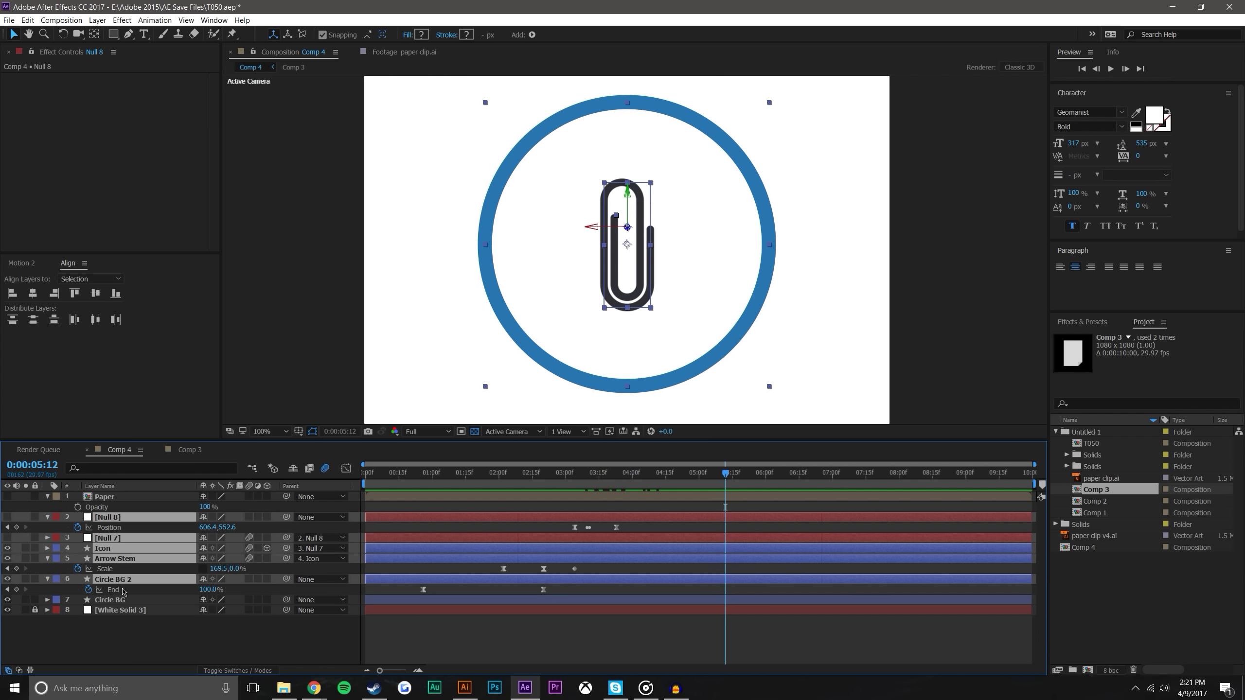
Pre-compose Null 8, Null 7, Icon and Arrow Stem into a composition named Icon Layer
{"action": "left_click", "coordinate": [128, 580], "text": "ctrl"}
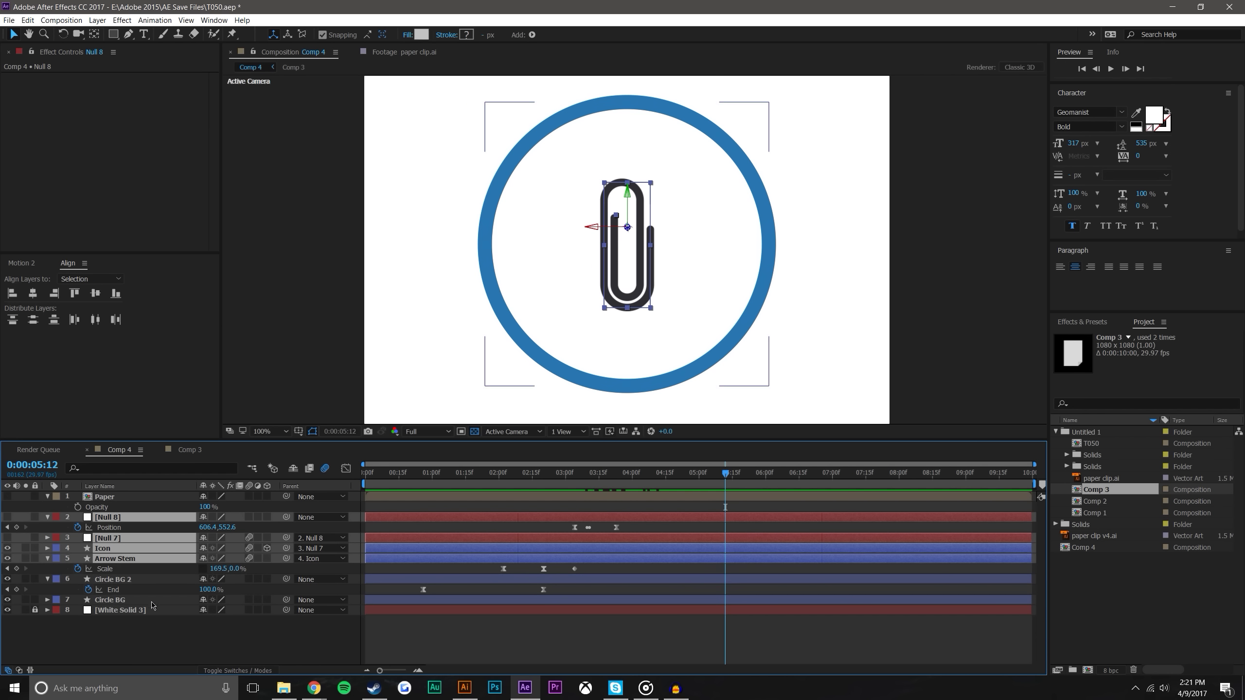
{"action": "key", "text": "ctrl+shift+c"}
{"action": "type", "text": "Icon Layer"}
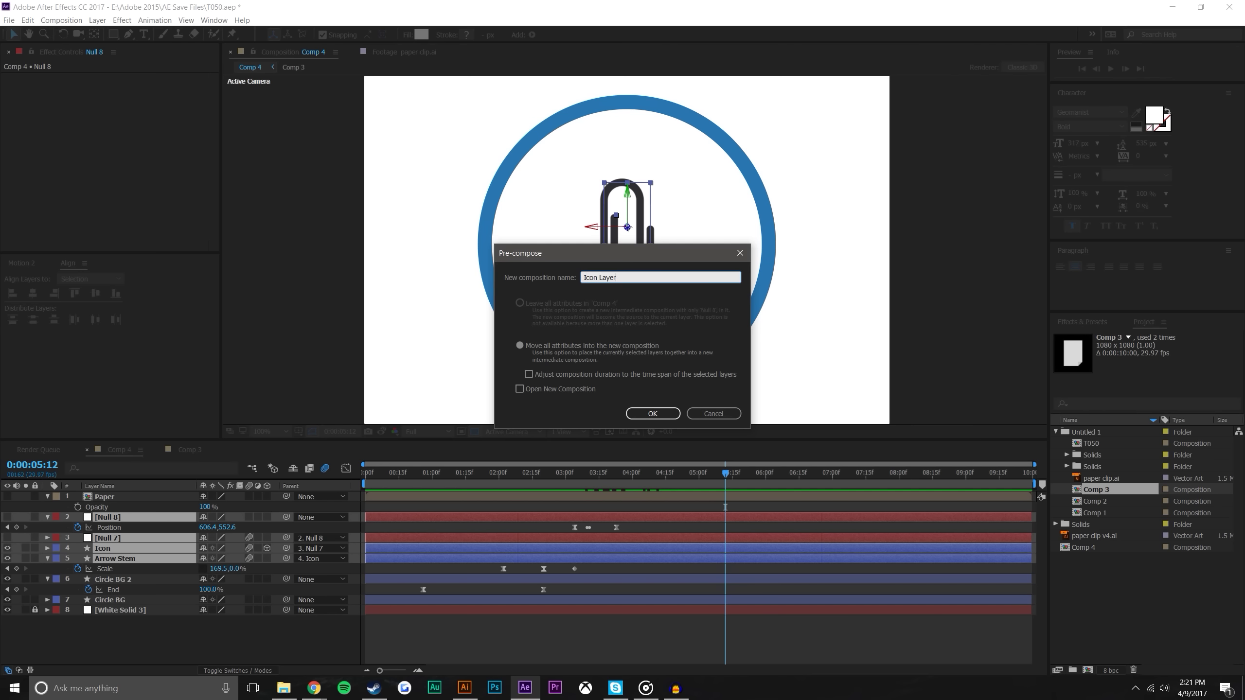
{"action": "key", "text": "Return"}
Inspect the Icon Layer pre-comp and scrub the icon animation around 0:00:04:09
{"action": "left_click", "coordinate": [694, 544]}
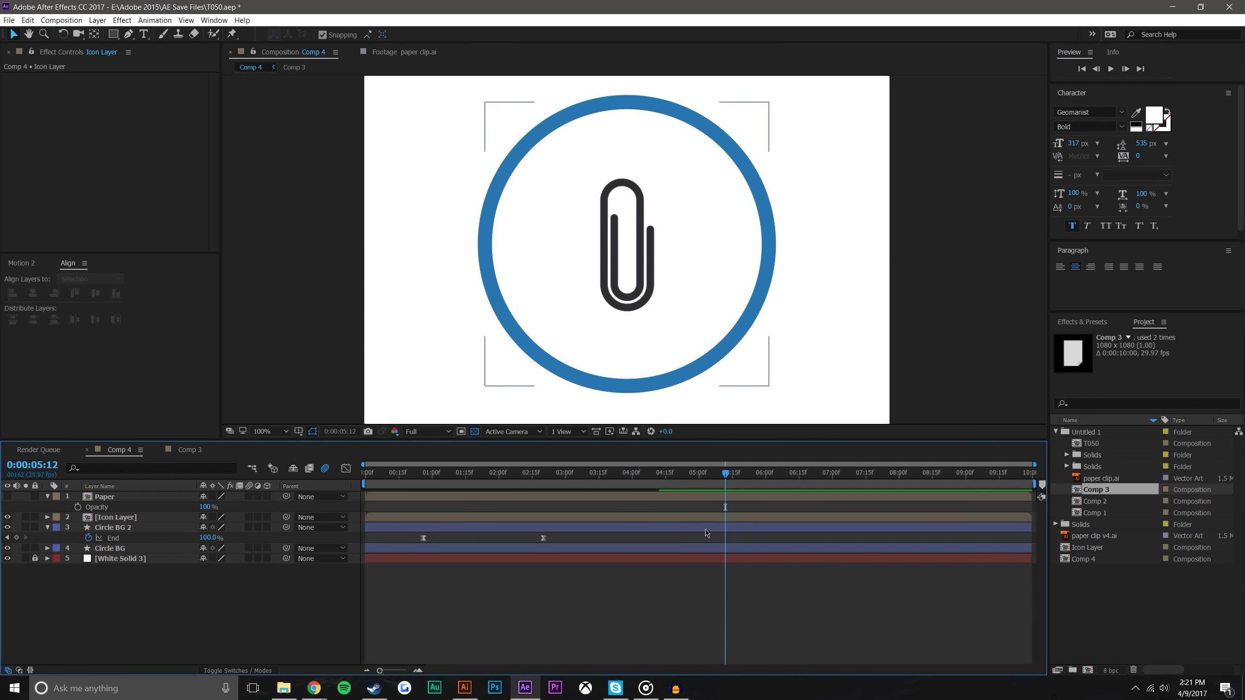
{"action": "left_click_drag", "start_coordinate": [730, 479], "coordinate": [657, 478]}
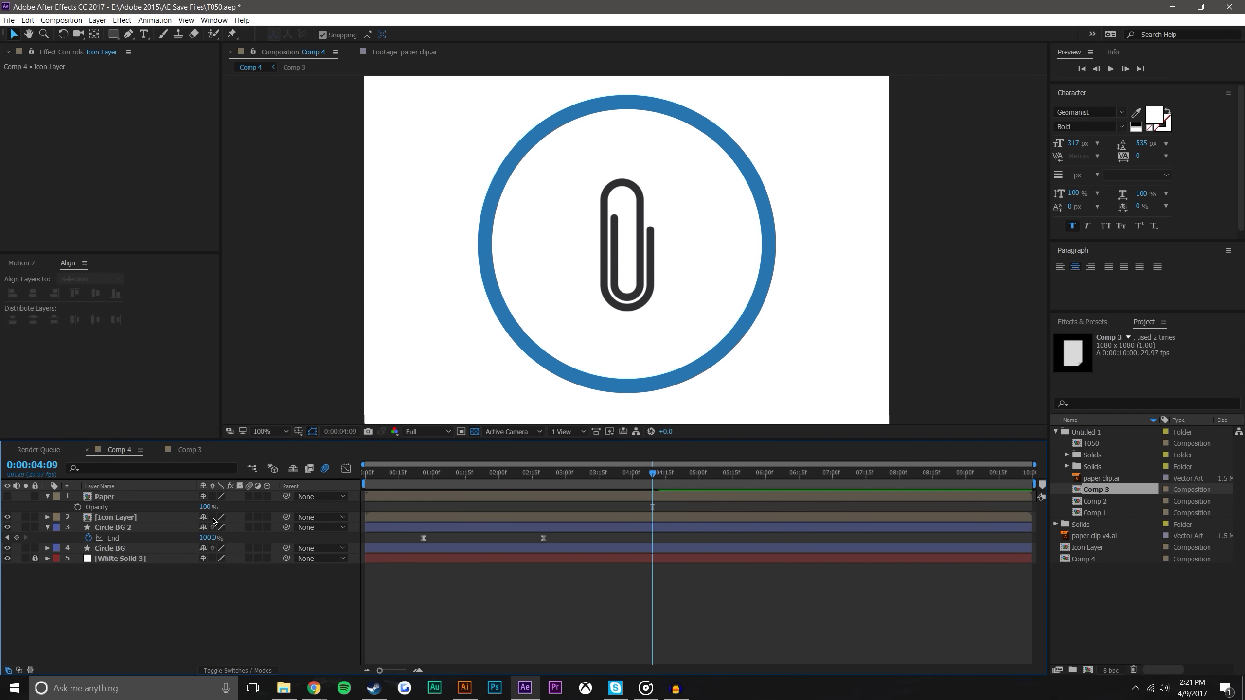
{"action": "left_click_drag", "start_coordinate": [249, 497], "coordinate": [249, 558]}
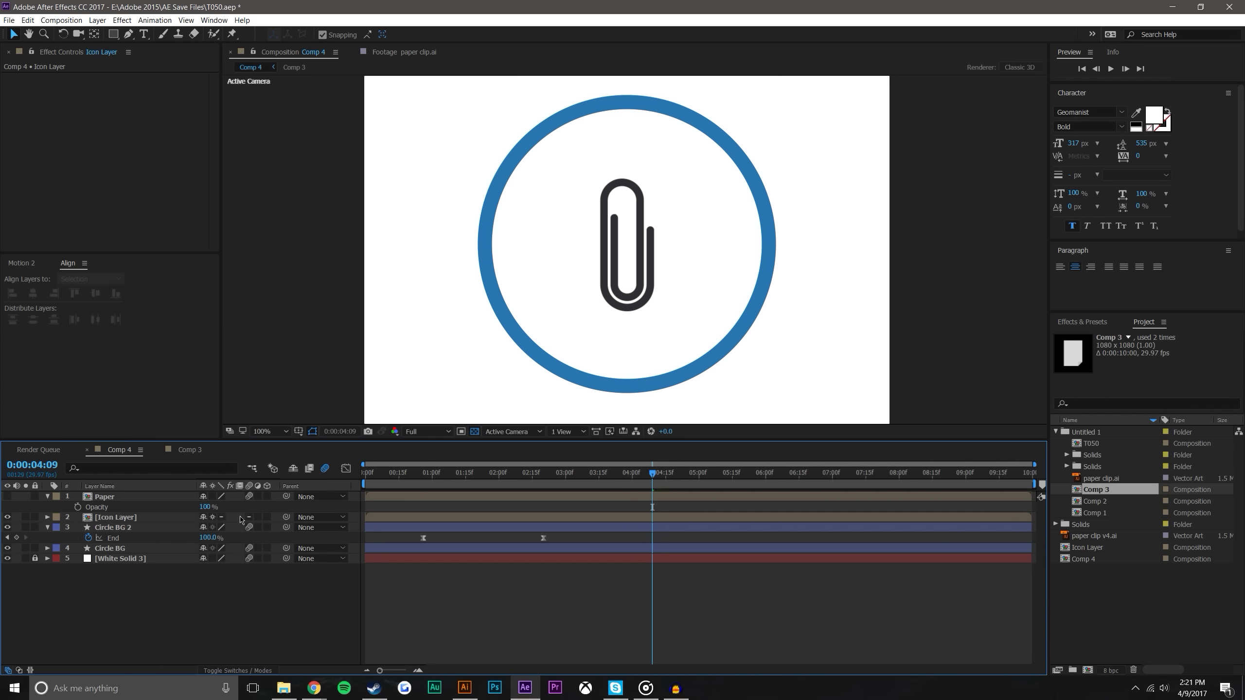
{"action": "double_click", "coordinate": [141, 519]}
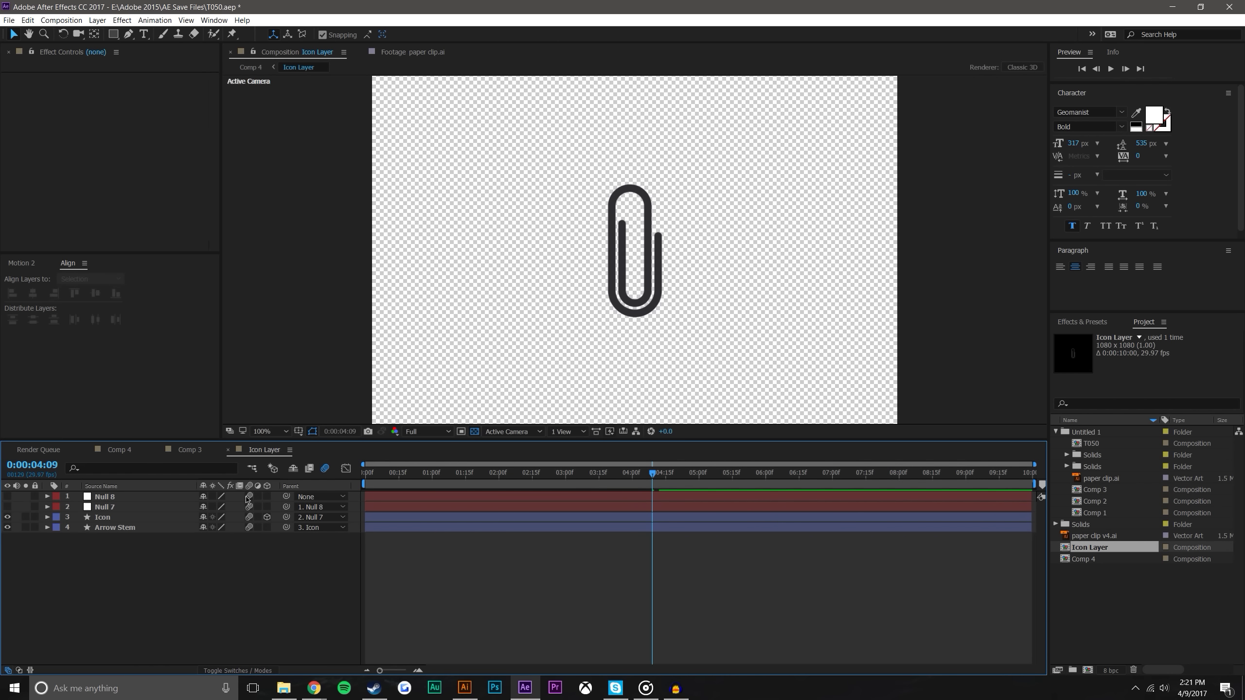
{"action": "left_click", "coordinate": [190, 450]}
{"action": "left_click", "coordinate": [120, 450]}
{"action": "left_click", "coordinate": [692, 561]}
{"action": "mouse_move", "coordinate": [645, 481]}
{"action": "left_mouse_down"}
{"action": "mouse_move", "coordinate": [406, 473]}
{"action": "mouse_move", "coordinate": [679, 464]}
{"action": "mouse_move", "coordinate": [652, 464]}
{"action": "left_mouse_up"}
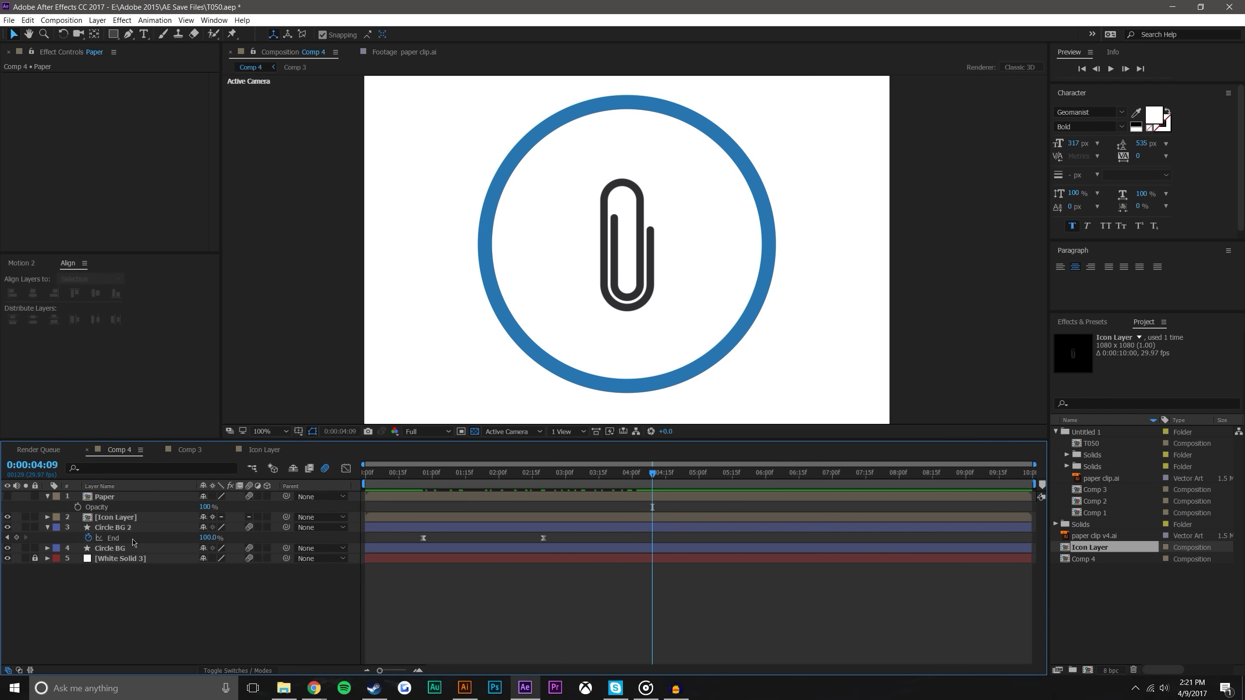
At 200% zoom, draw a closed mask on Icon Layer tracing around the paper clip's outline
{"action": "left_click", "coordinate": [130, 518]}
{"action": "key", "text": "period"}
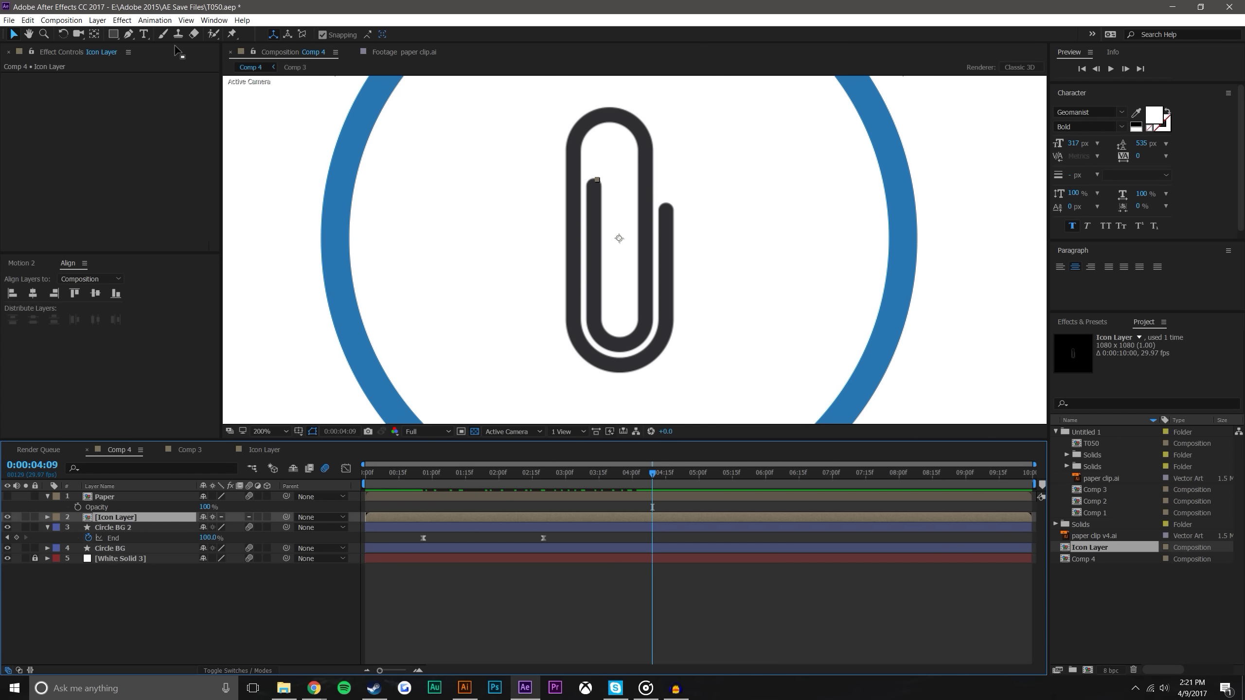
{"action": "left_click", "coordinate": [129, 34]}
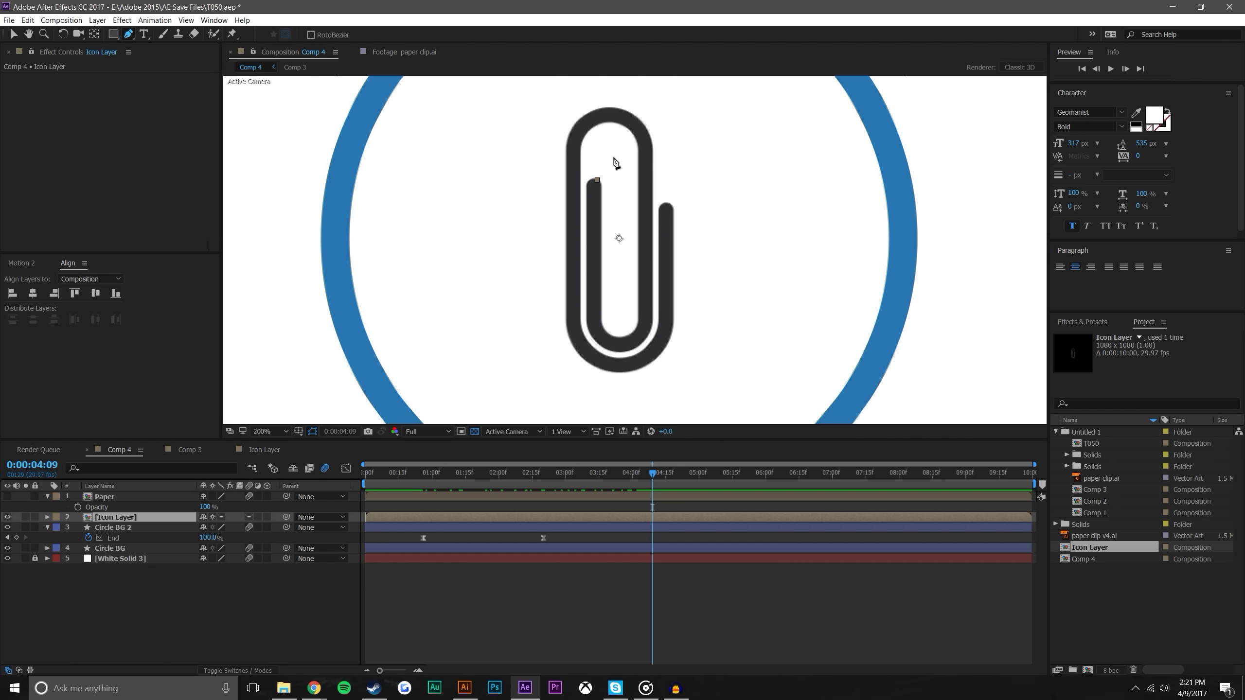
{"action": "left_click_drag", "start_coordinate": [573, 106], "coordinate": [584, 232]}
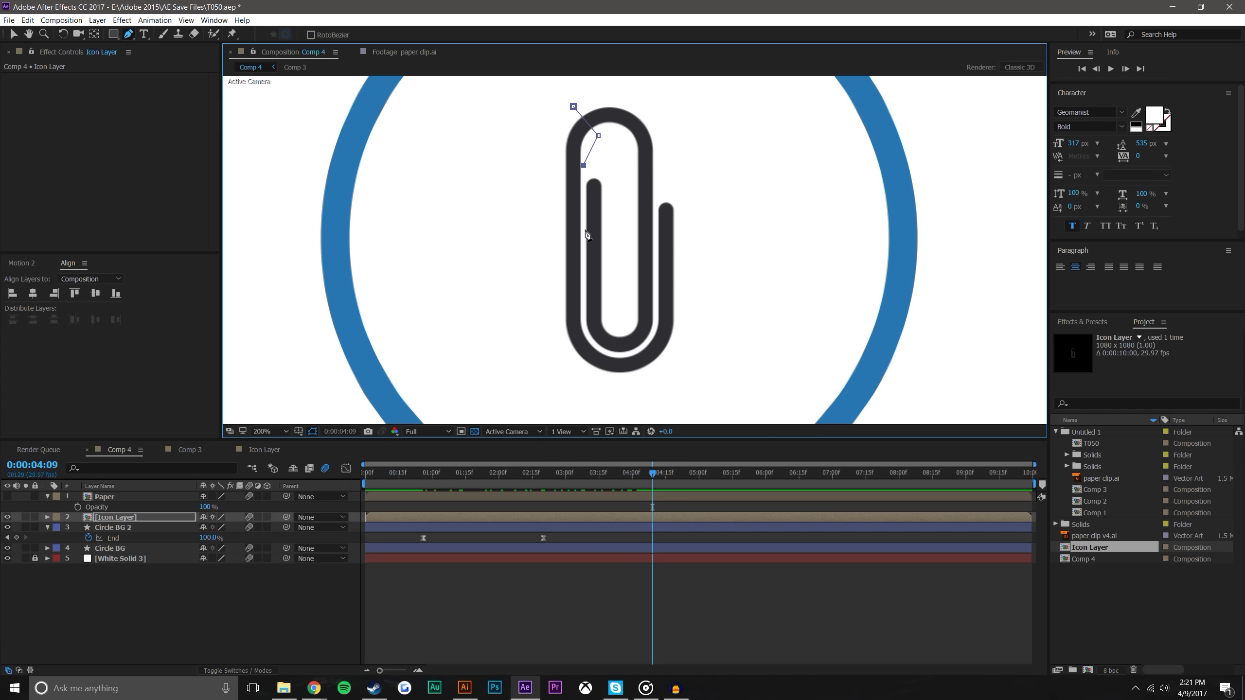
{"action": "left_click_drag", "start_coordinate": [584, 310], "coordinate": [633, 353]}
{"action": "left_click", "coordinate": [655, 331]}
{"action": "left_click", "coordinate": [657, 309]}
{"action": "left_click", "coordinate": [657, 268]}
{"action": "left_click", "coordinate": [657, 235]}
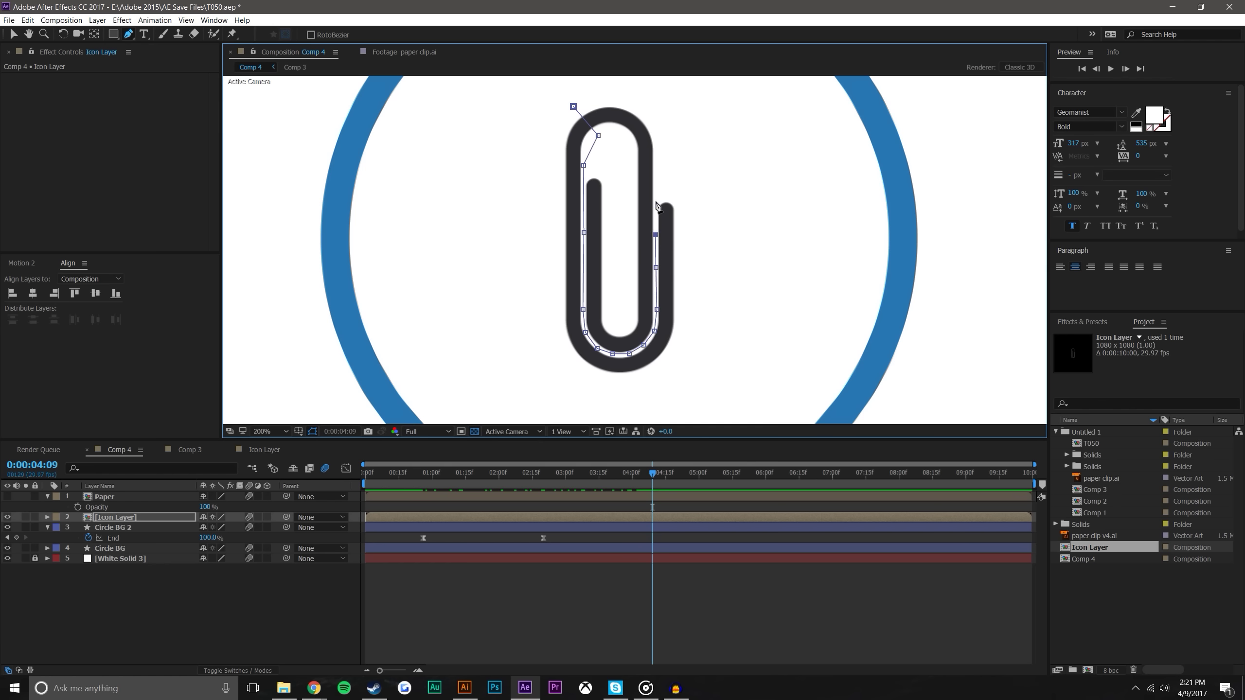
{"action": "left_click", "coordinate": [659, 197]}
{"action": "left_click", "coordinate": [687, 195]}
{"action": "left_click", "coordinate": [687, 337]}
{"action": "left_click", "coordinate": [664, 395]}
{"action": "left_click", "coordinate": [570, 383]}
{"action": "left_click", "coordinate": [521, 276]}
{"action": "left_click", "coordinate": [516, 142]}
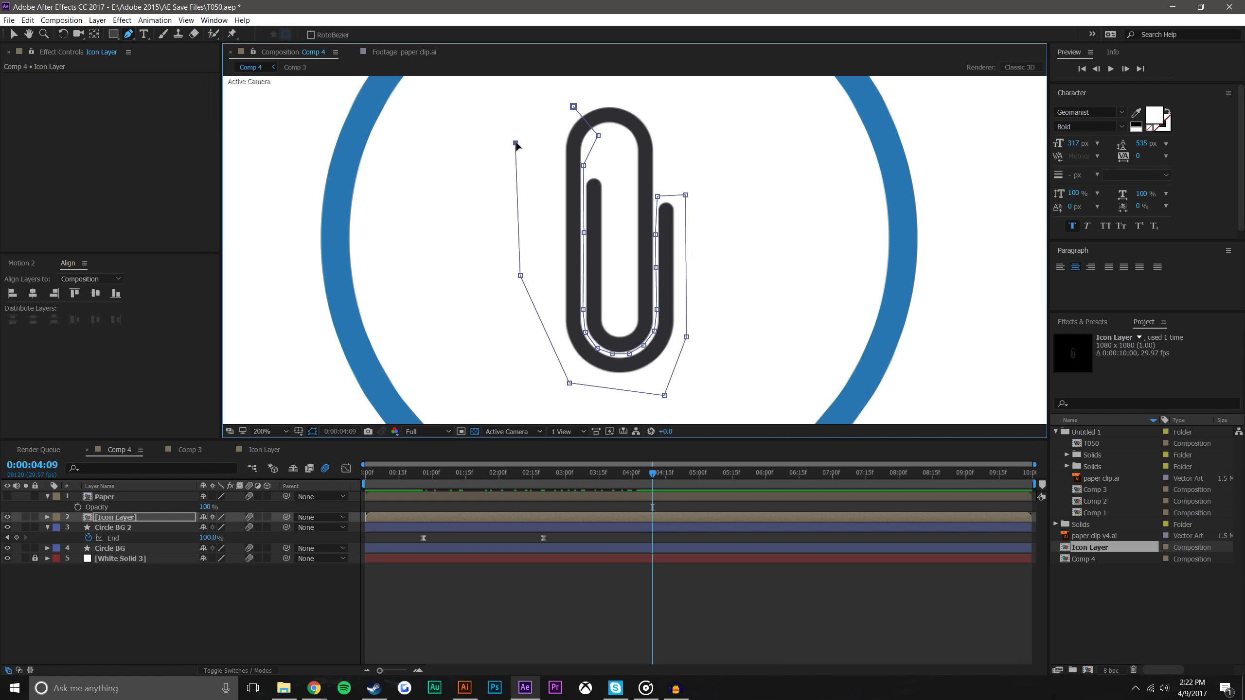
{"action": "left_click", "coordinate": [573, 107]}
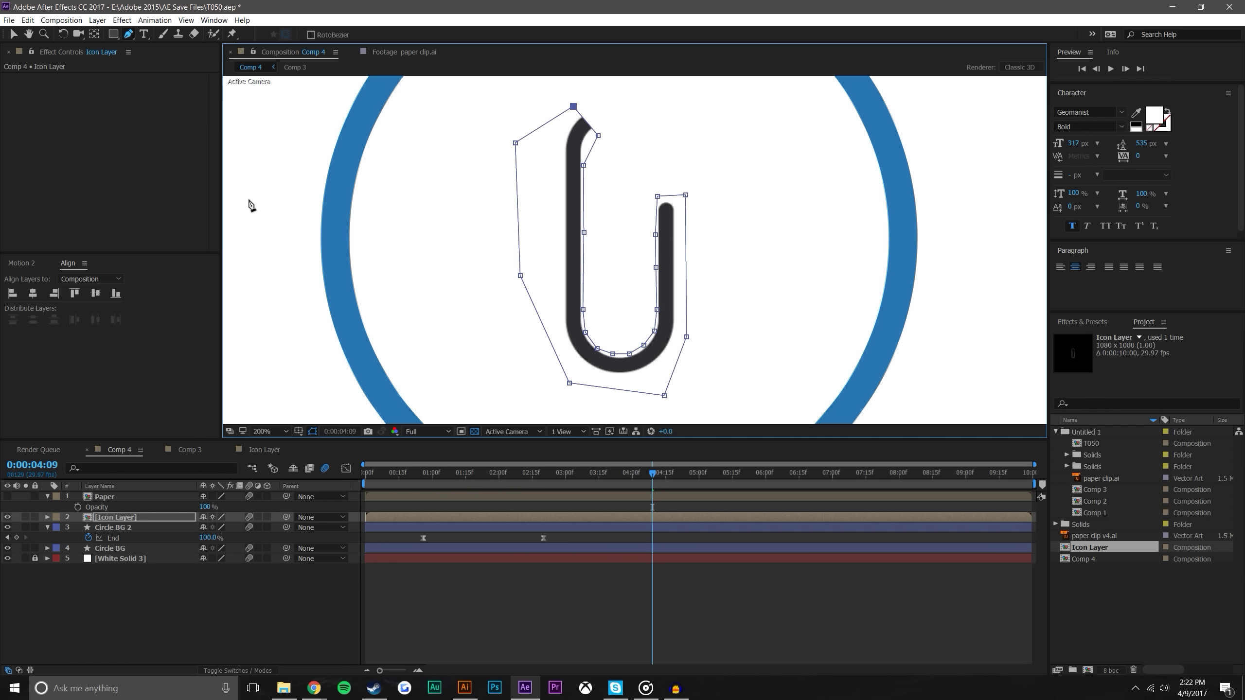
Duplicate Icon Layer and invert Mask 1 on the copy so the whole clip shows
{"action": "left_click", "coordinate": [222, 609]}
{"action": "left_click", "coordinate": [130, 518]}
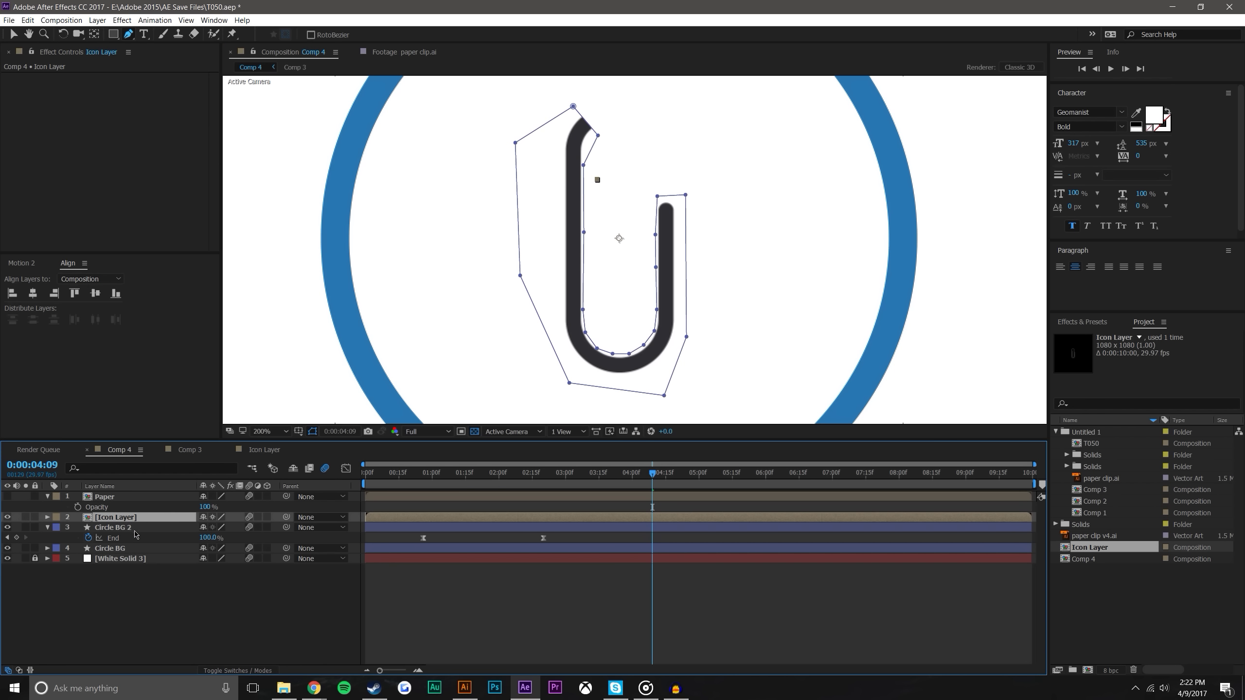
{"action": "key", "text": "ctrl+d"}
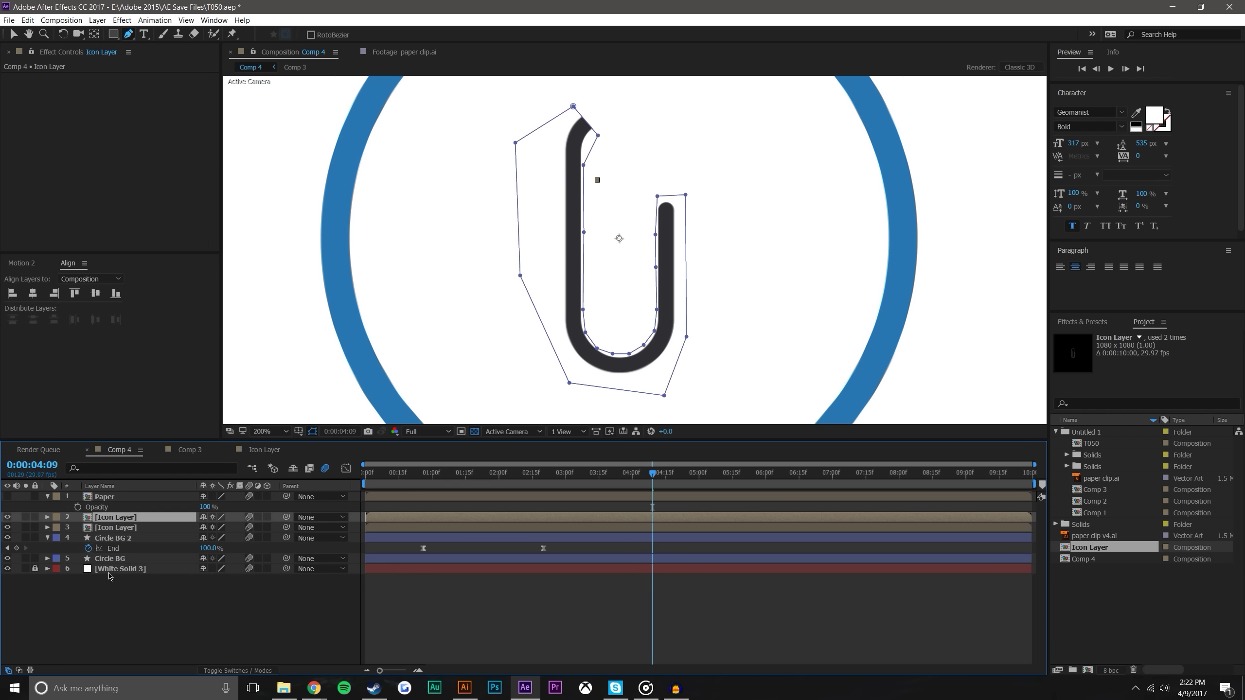
{"action": "key", "text": "m"}
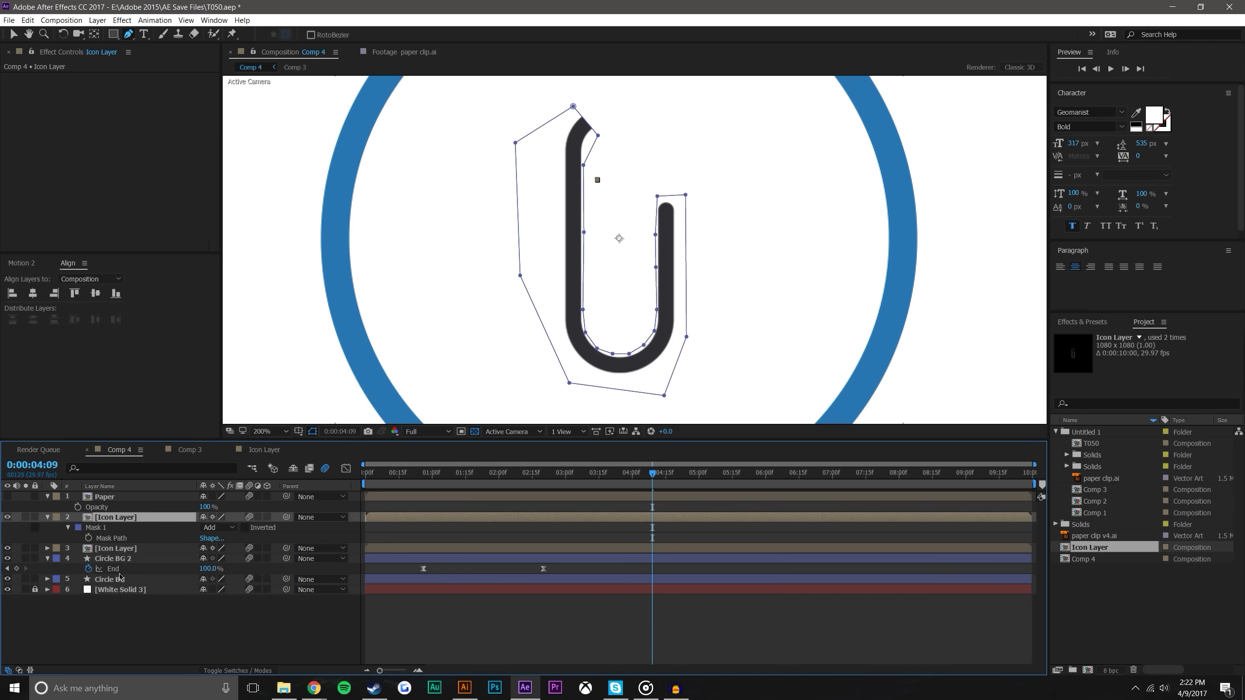
{"action": "left_click", "coordinate": [245, 527]}
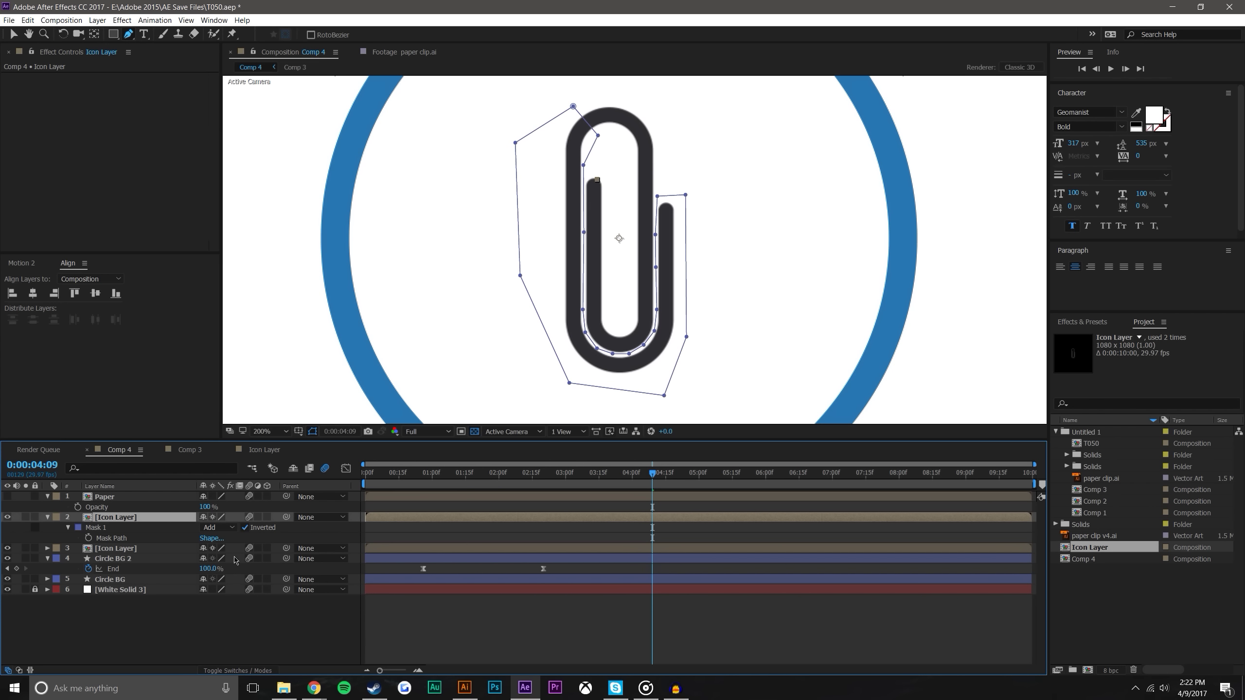
{"action": "left_click", "coordinate": [236, 652]}
{"action": "left_click", "coordinate": [14, 34]}
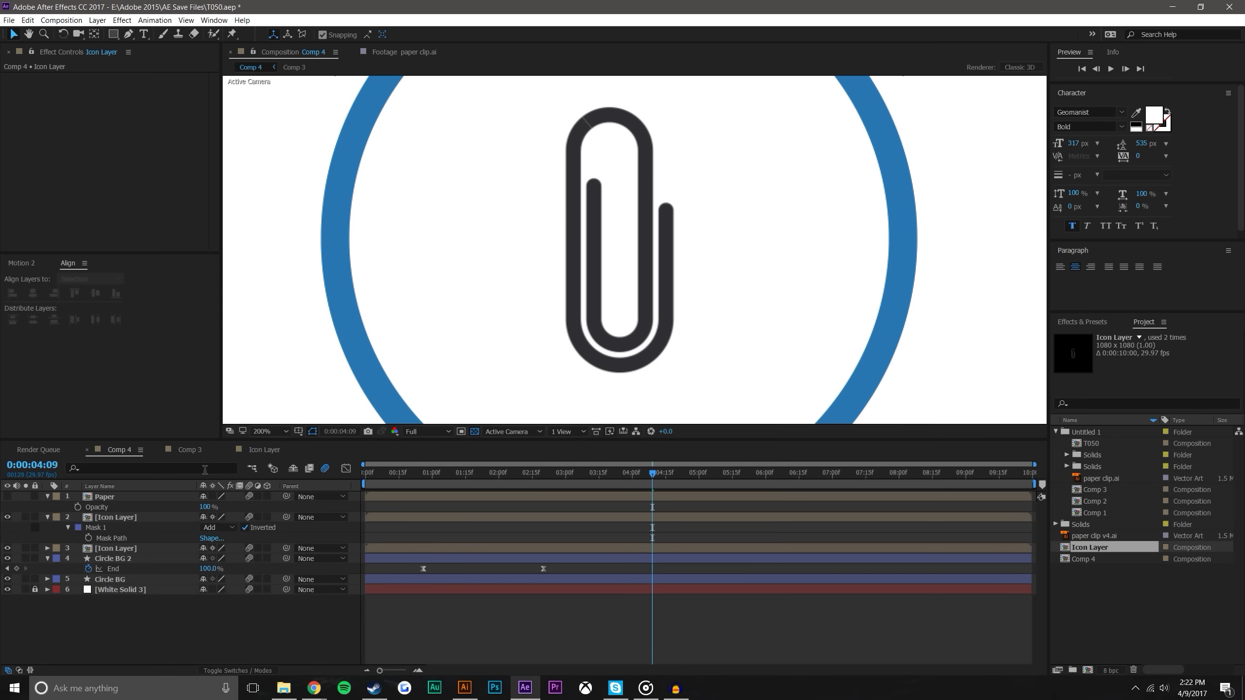
Set Mask Expansion to -1.0 px and move the Paper layer below Icon Layer
{"action": "left_click", "coordinate": [130, 517]}
{"action": "left_click", "coordinate": [68, 527]}
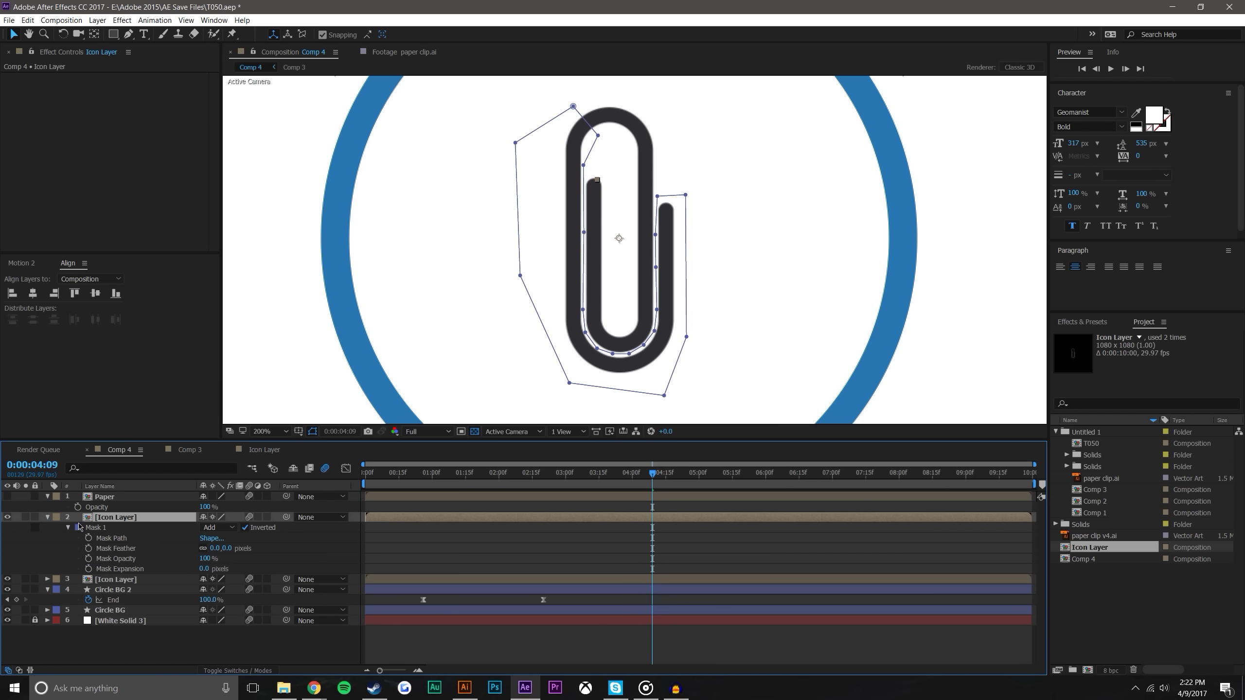
{"action": "mouse_move", "coordinate": [203, 569]}
{"action": "left_mouse_down"}
{"action": "mouse_move", "coordinate": [177, 560]}
{"action": "mouse_move", "coordinate": [194, 548]}
{"action": "left_mouse_up"}
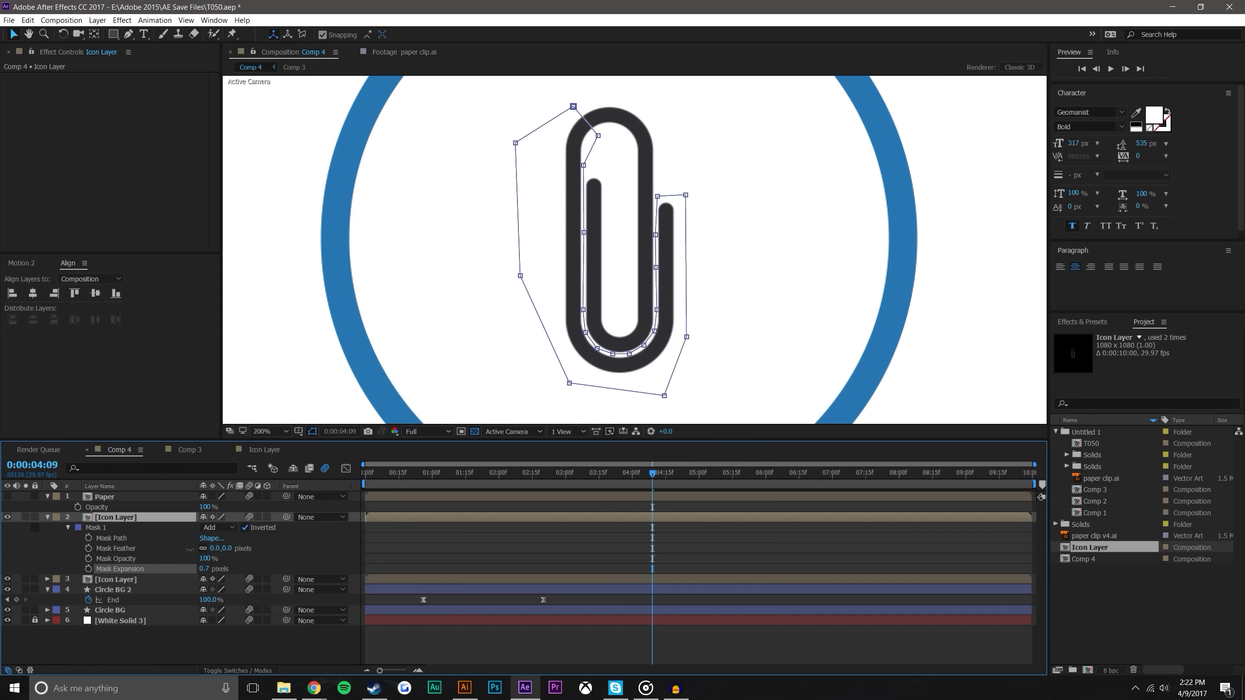
{"action": "left_click", "coordinate": [271, 656]}
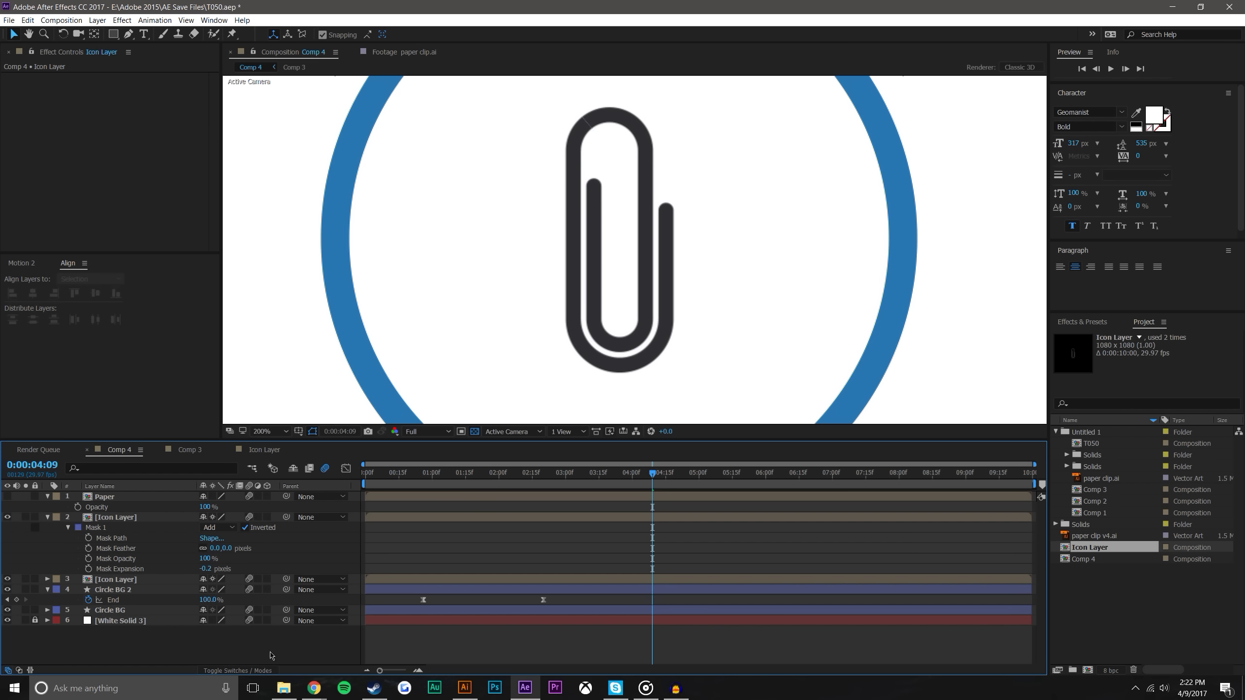
{"action": "left_click_drag", "start_coordinate": [204, 569], "coordinate": [195, 569]}
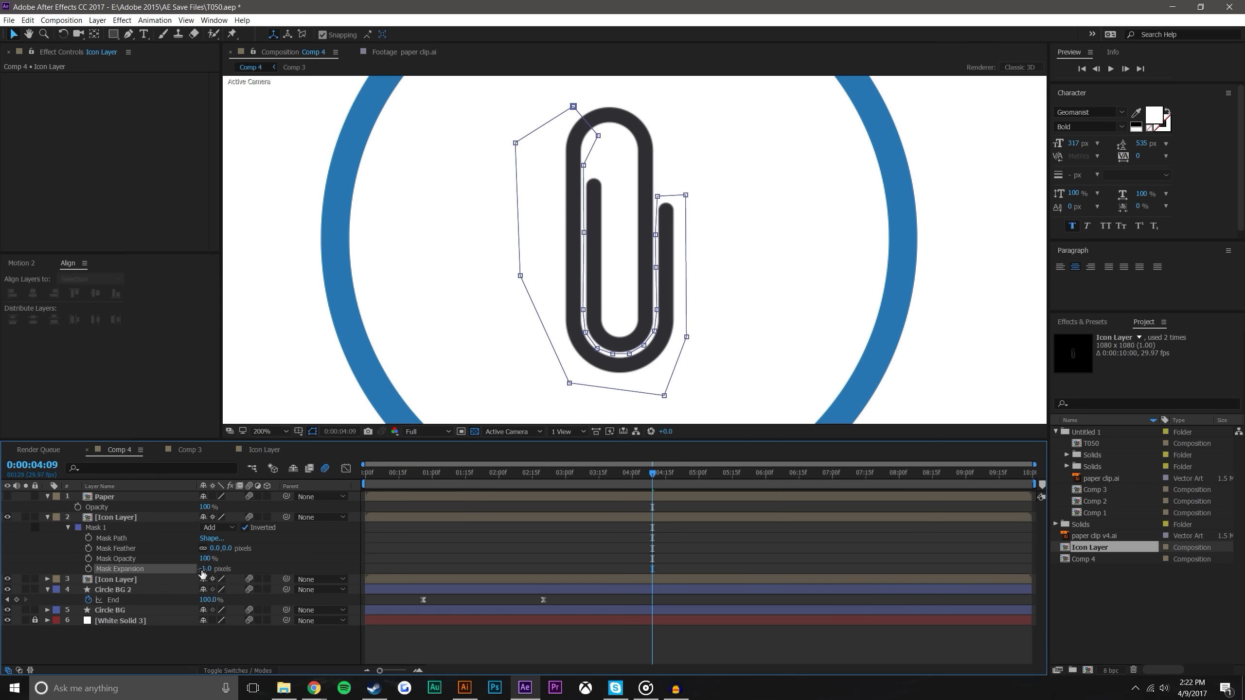
{"action": "left_click", "coordinate": [726, 656]}
{"action": "left_click_drag", "start_coordinate": [649, 478], "coordinate": [690, 458]}
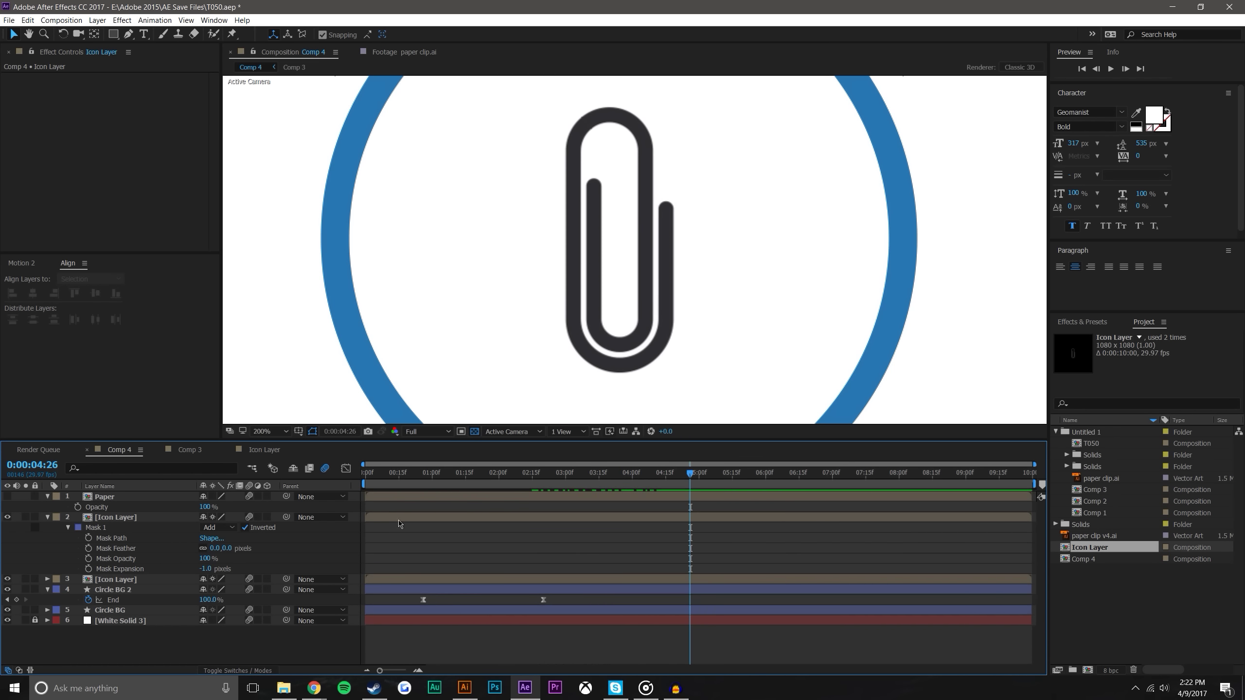
{"action": "left_click_drag", "start_coordinate": [120, 499], "coordinate": [136, 558]}
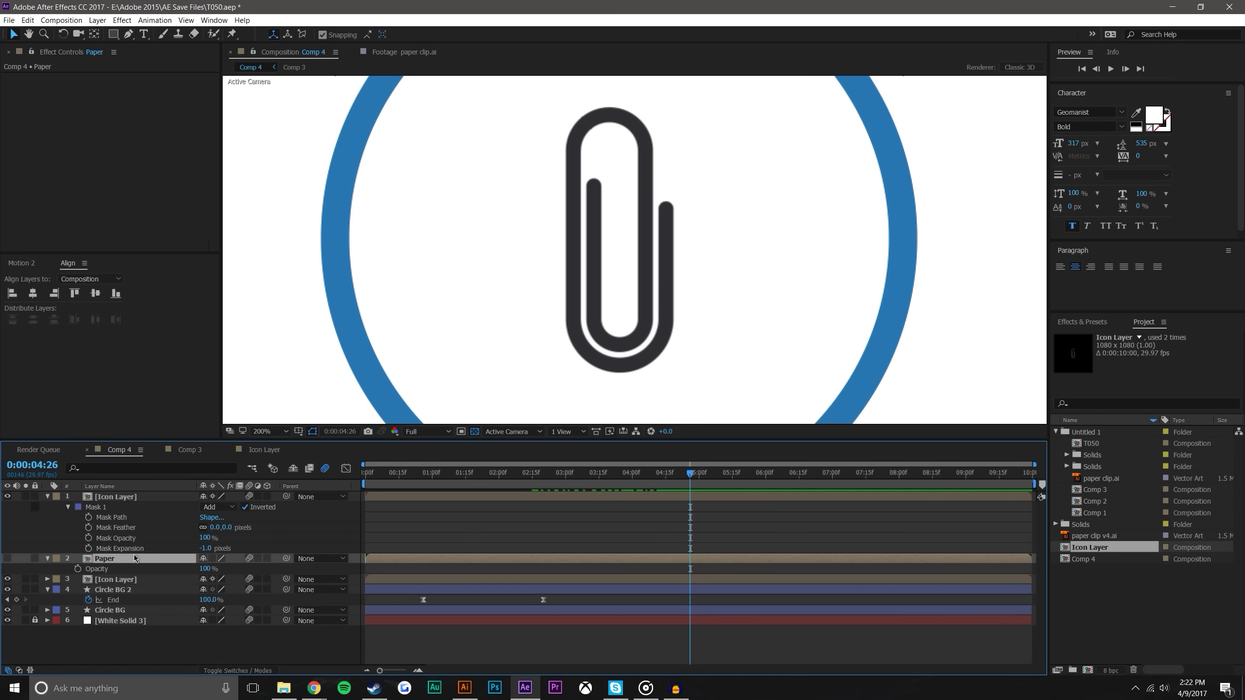
Make the Paper layer visible and preview the animation with the sheet showing
{"action": "key", "text": "comma"}
{"action": "left_click", "coordinate": [7, 560]}
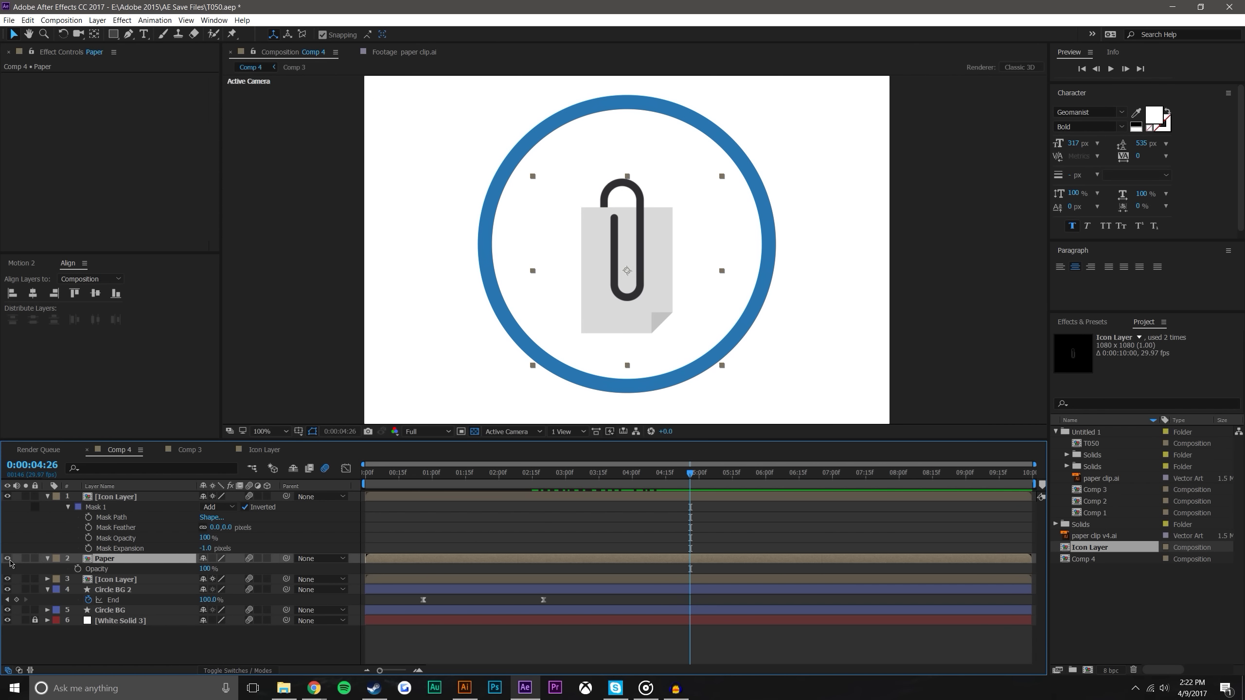
{"action": "left_click", "coordinate": [726, 648]}
{"action": "left_click_drag", "start_coordinate": [691, 476], "coordinate": [658, 475]}
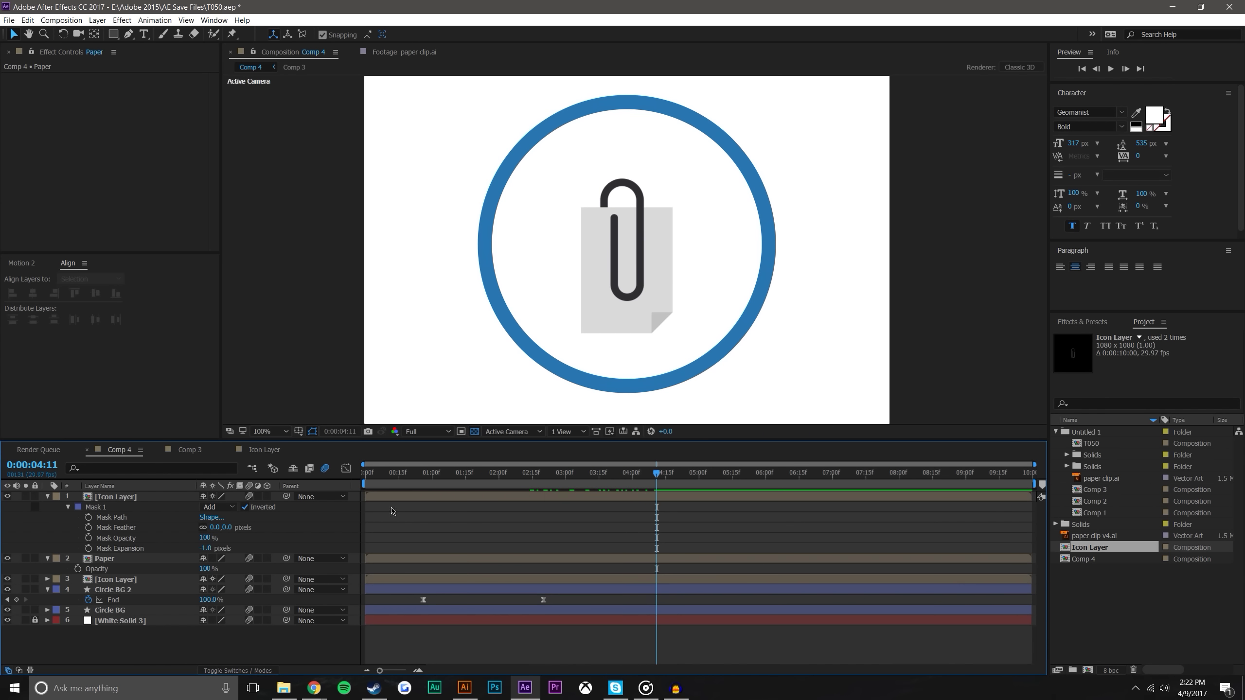
Keyframe Paper's Position Y from below the ring up to 600 at 4:12
{"action": "left_click", "coordinate": [118, 562]}
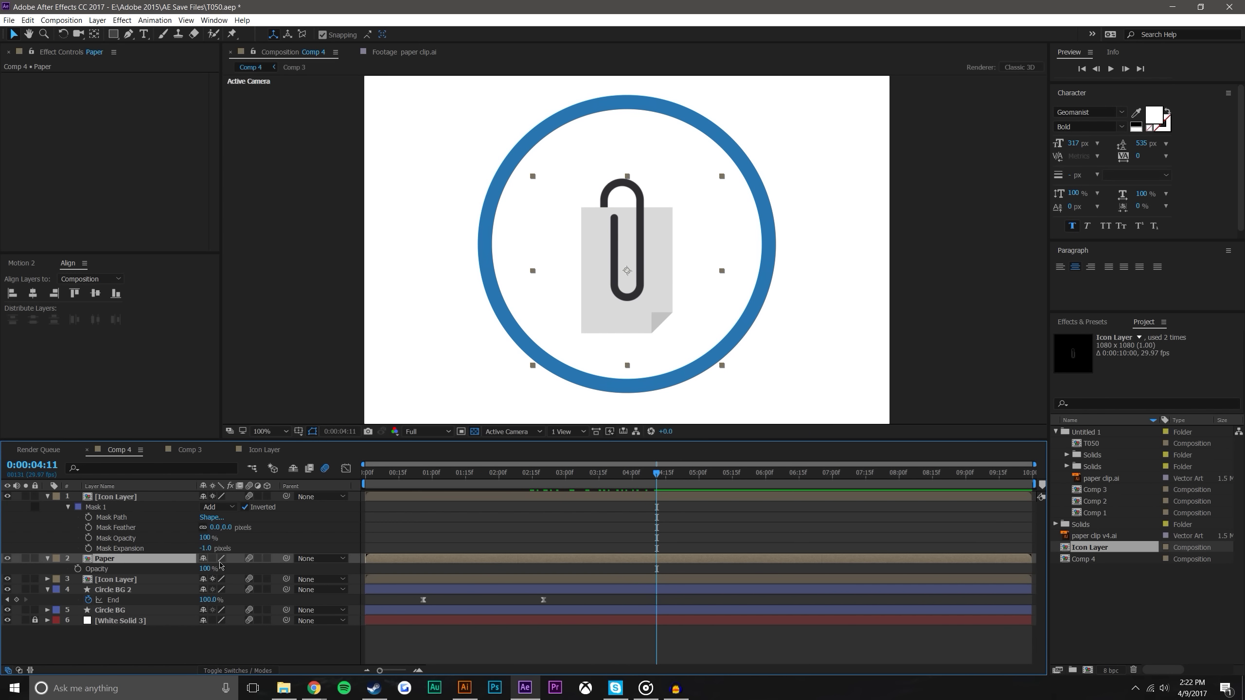
{"action": "left_click_drag", "start_coordinate": [233, 569], "coordinate": [540, 526]}
{"action": "left_click_drag", "start_coordinate": [653, 479], "coordinate": [617, 475]}
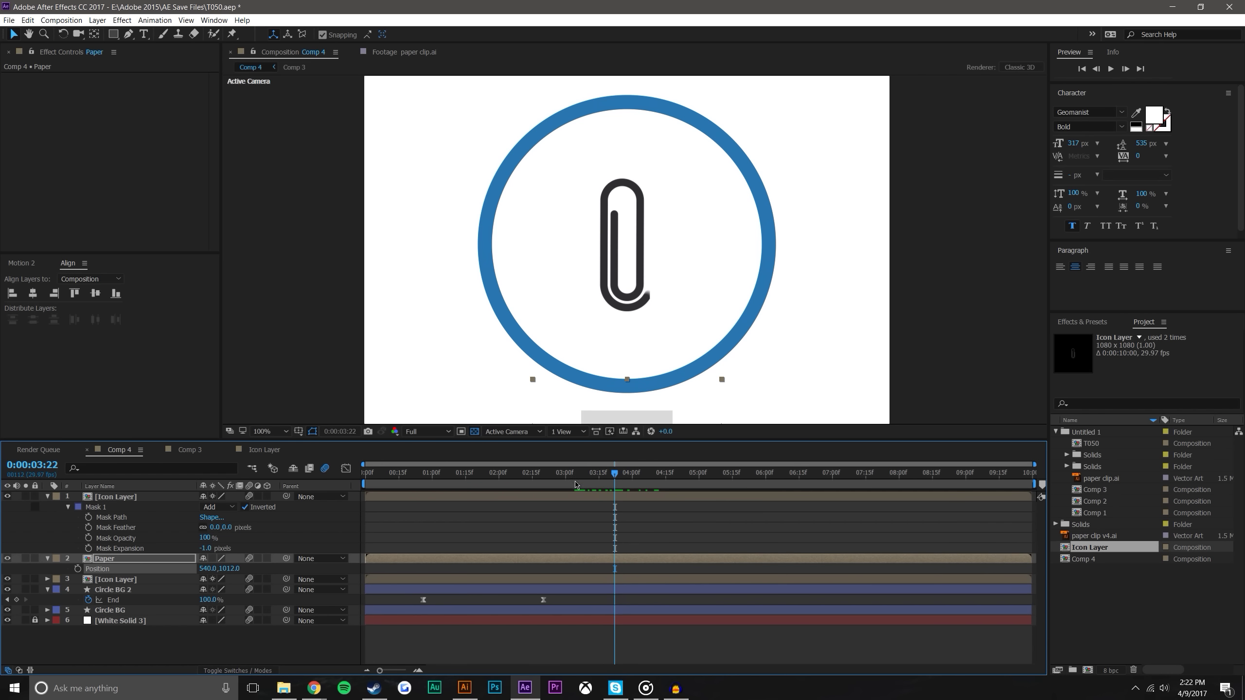
{"action": "left_click_drag", "start_coordinate": [616, 477], "coordinate": [660, 476]}
{"action": "left_click", "coordinate": [231, 569]}
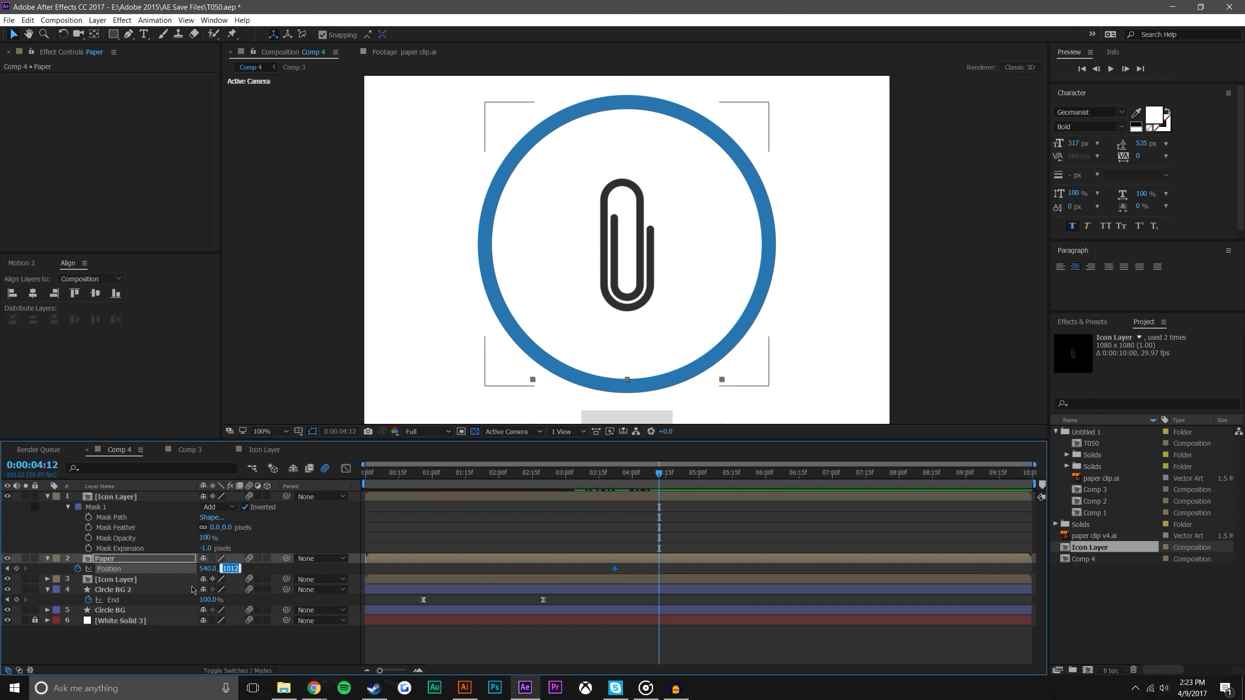
{"action": "left_click", "coordinate": [206, 641]}
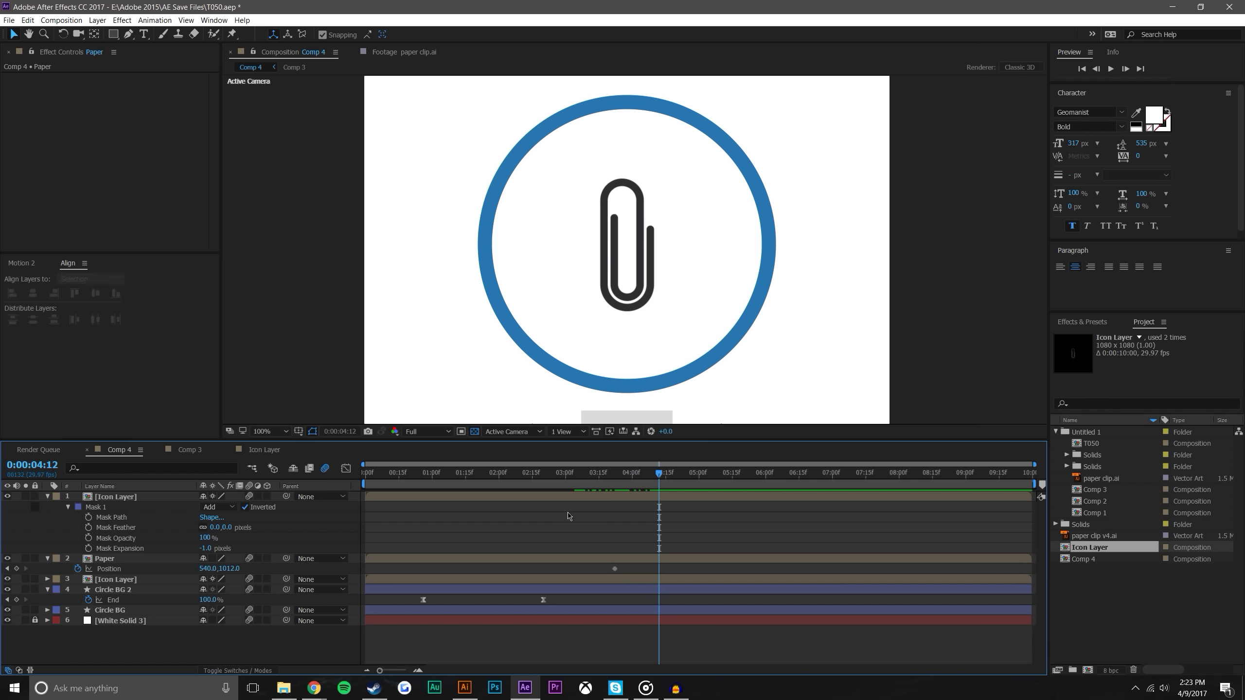
{"action": "left_click_drag", "start_coordinate": [236, 571], "coordinate": [34, 571]}
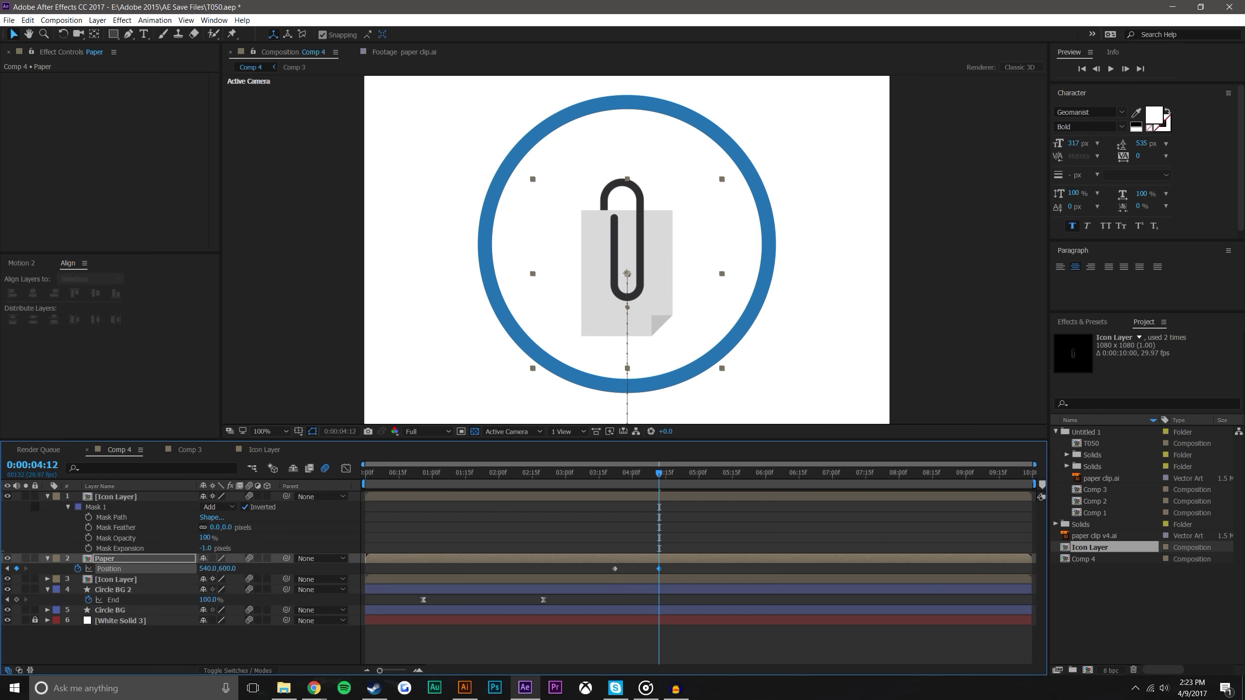
{"action": "left_click", "coordinate": [688, 625]}
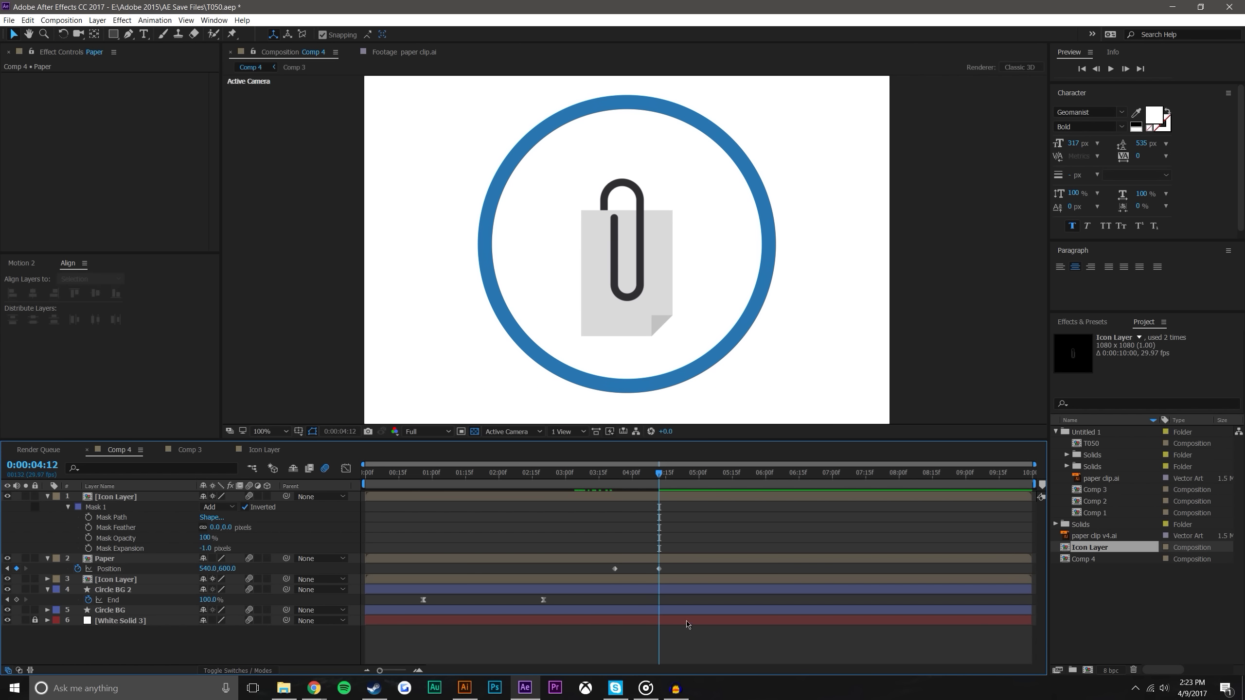
Adjust easing and shift the Paper position keyframes to refine the slide timing
{"action": "left_click", "coordinate": [612, 477]}
{"action": "left_click", "coordinate": [109, 569]}
{"action": "left_click", "coordinate": [21, 264]}
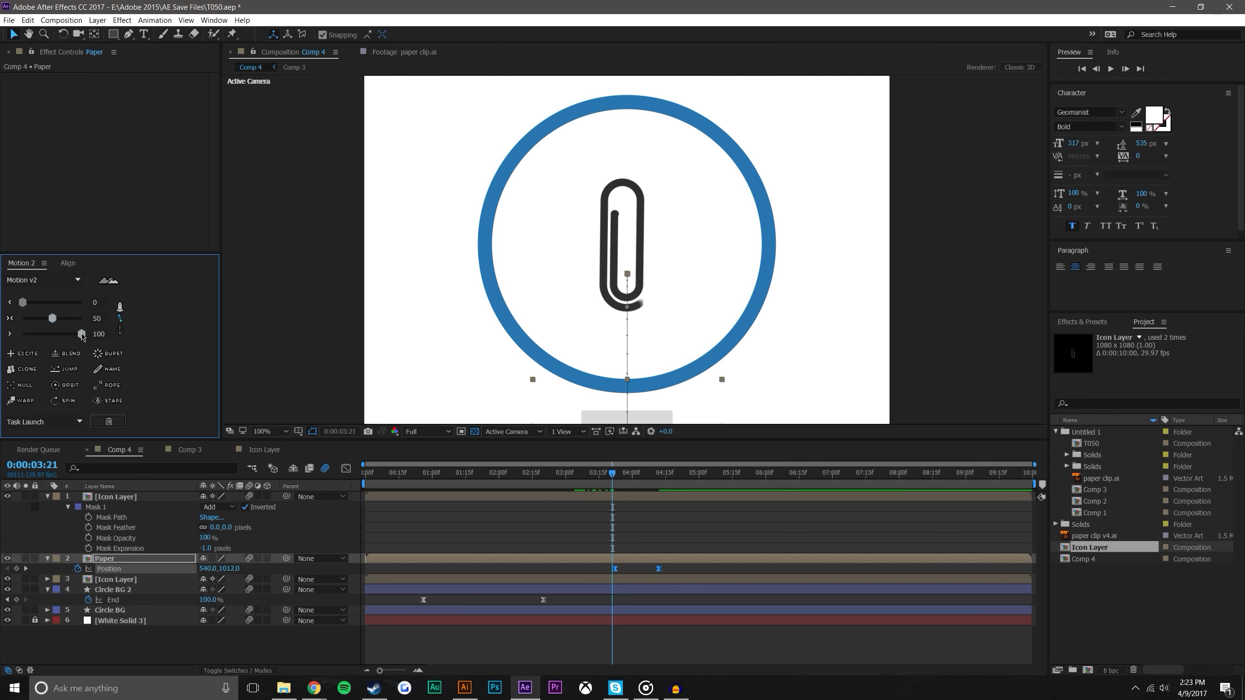
{"action": "left_click", "coordinate": [648, 541]}
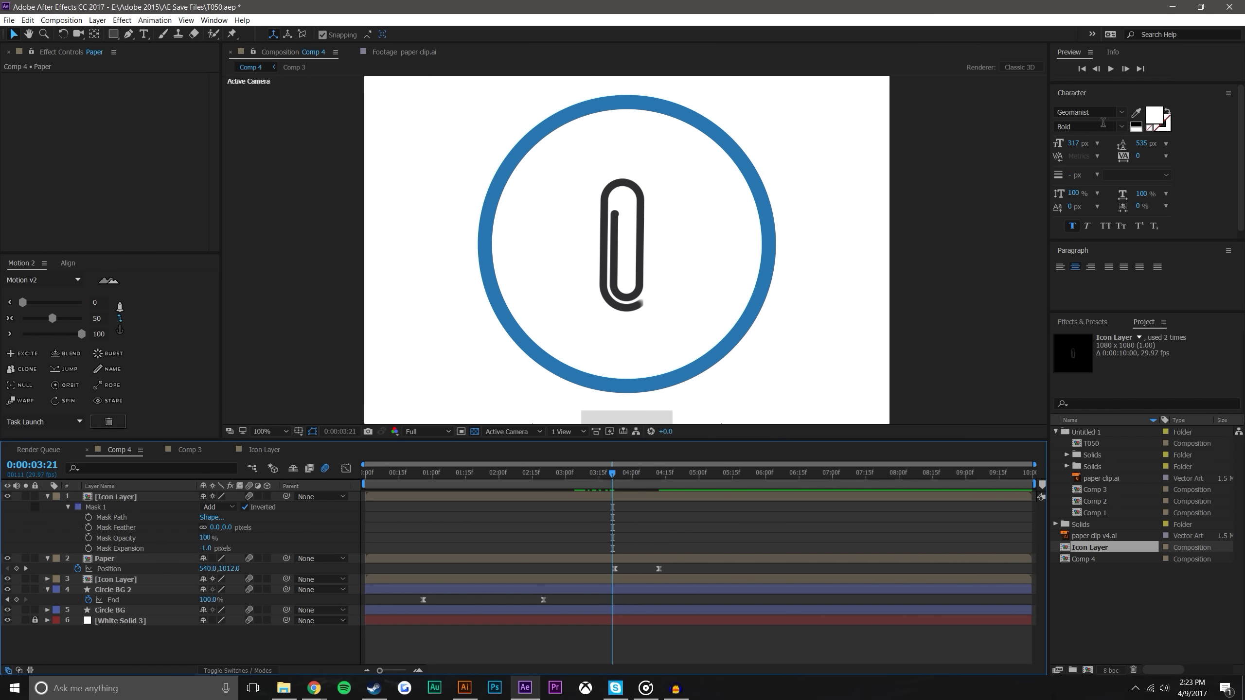
{"action": "left_click", "coordinate": [1113, 70]}
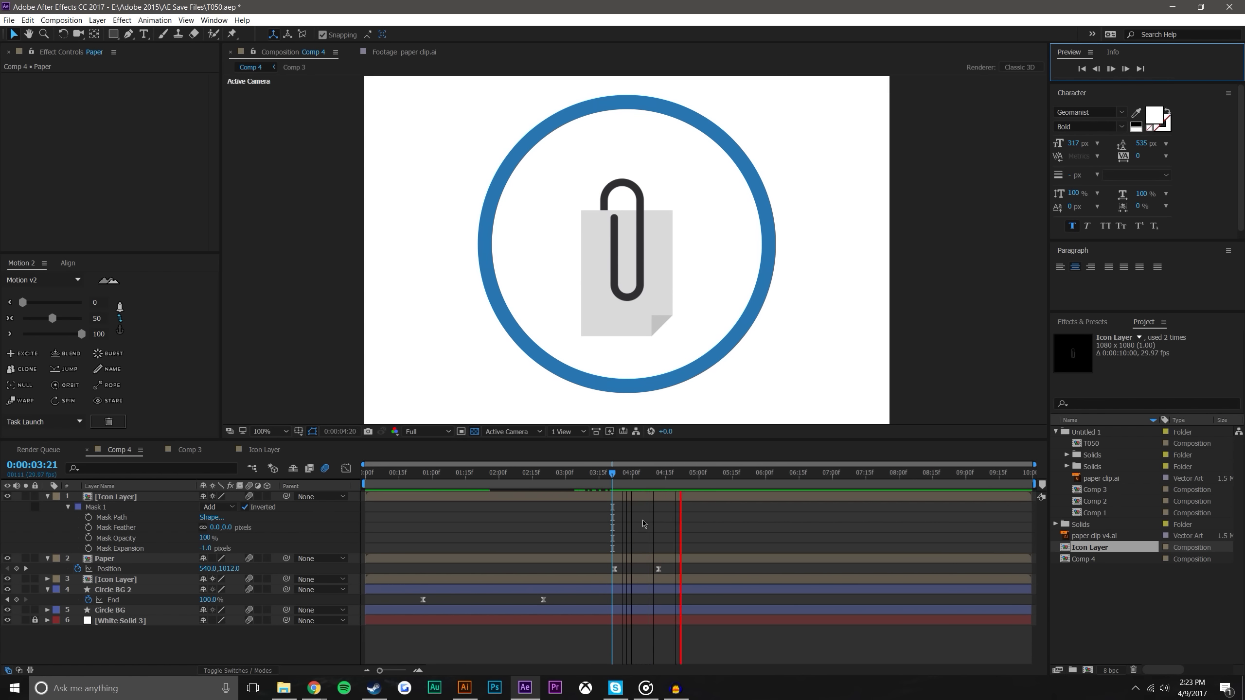
{"action": "left_click", "coordinate": [608, 474]}
{"action": "left_click_drag", "start_coordinate": [614, 569], "coordinate": [577, 569]}
{"action": "left_click_drag", "start_coordinate": [572, 479], "coordinate": [677, 499]}
{"action": "left_click_drag", "start_coordinate": [675, 566], "coordinate": [634, 569]}
{"action": "left_click_drag", "start_coordinate": [600, 478], "coordinate": [739, 473]}
Check the landed paper at 5:18 and collapse the Icon Layer and Paper property rows
{"action": "left_click", "coordinate": [788, 633]}
{"action": "scroll", "coordinate": [725, 336], "scroll_direction": "down", "scroll_amount": 1}
{"action": "scroll", "coordinate": [718, 328], "scroll_direction": "up", "scroll_amount": 1}
{"action": "left_click", "coordinate": [701, 474]}
{"action": "left_click_drag", "start_coordinate": [702, 475], "coordinate": [739, 474]}
{"action": "left_click", "coordinate": [557, 544]}
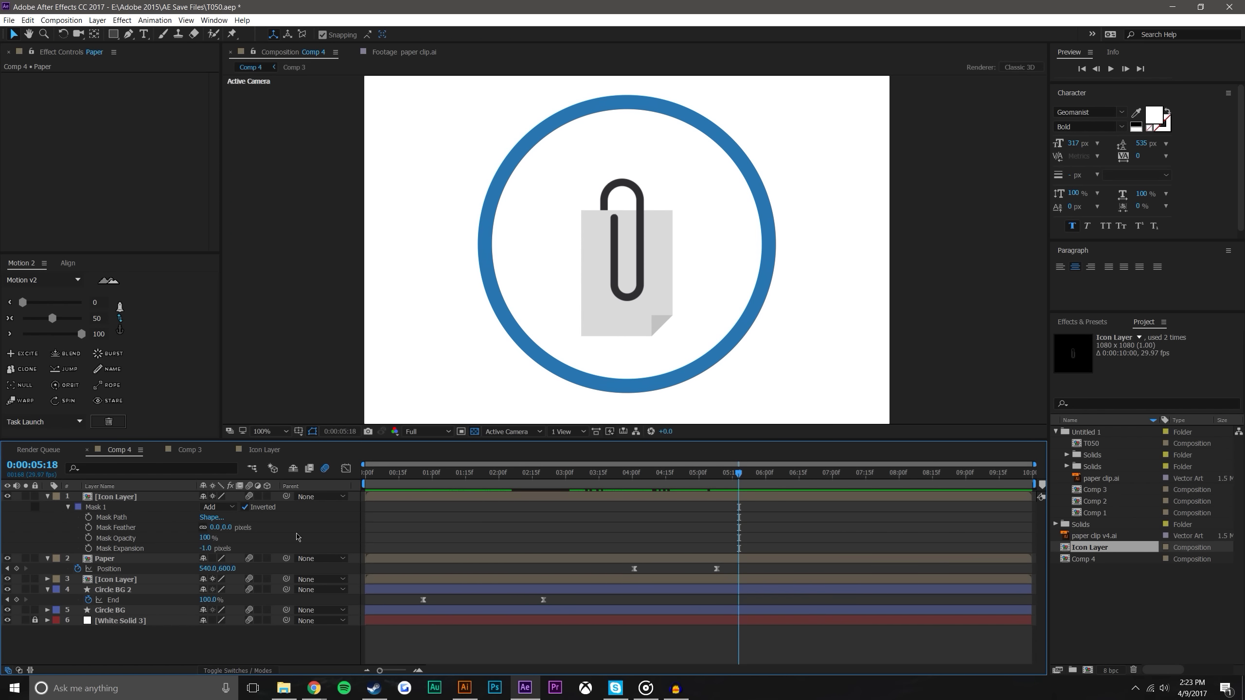
{"action": "left_click", "coordinate": [147, 498]}
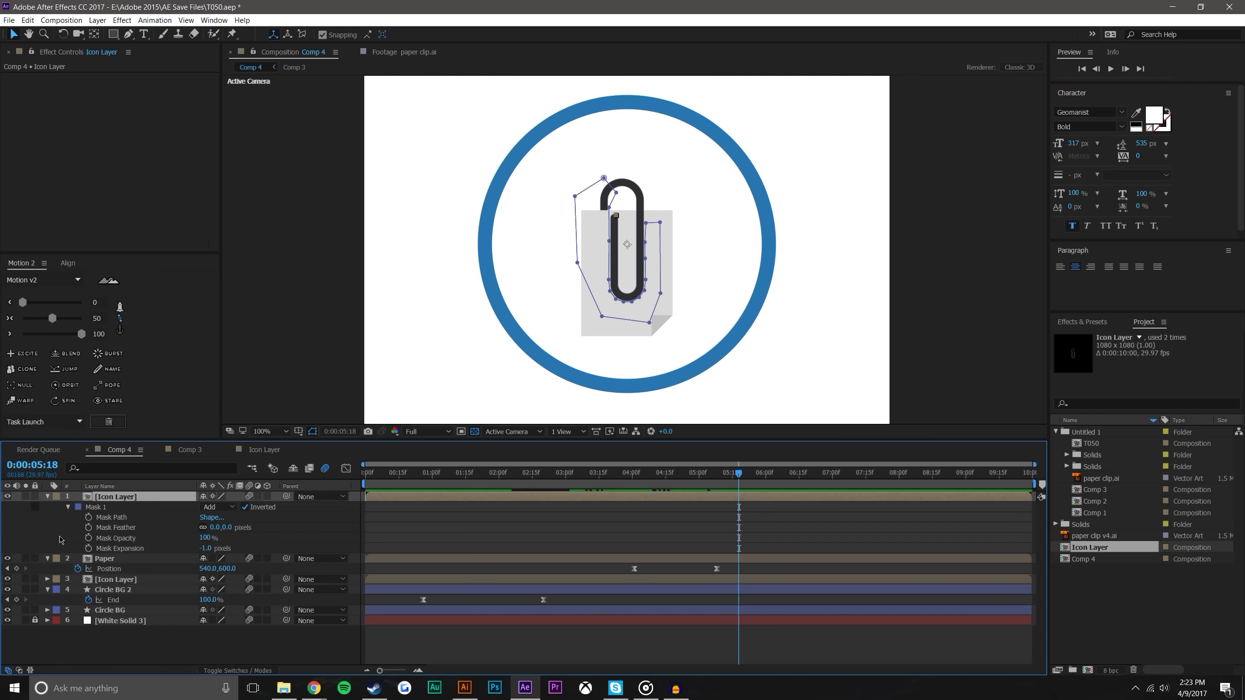
{"action": "left_click", "coordinate": [48, 497]}
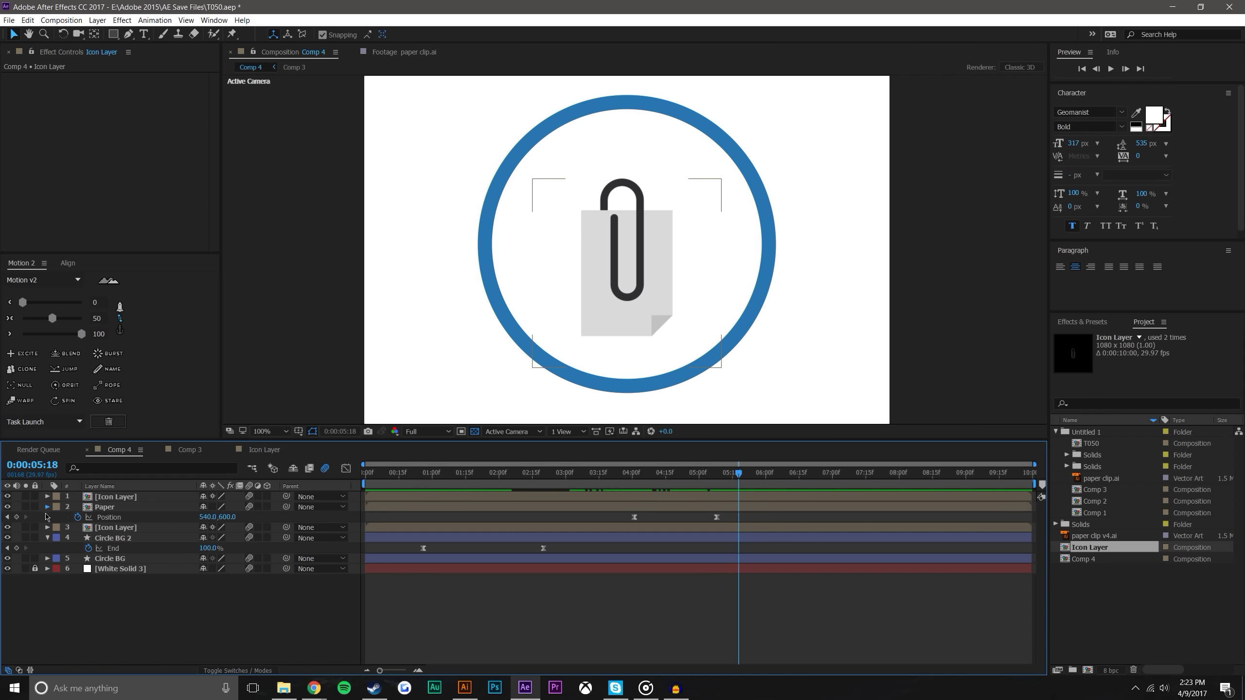
{"action": "left_click", "coordinate": [47, 507]}
{"action": "left_click", "coordinate": [48, 517]}
{"action": "left_click", "coordinate": [47, 517]}
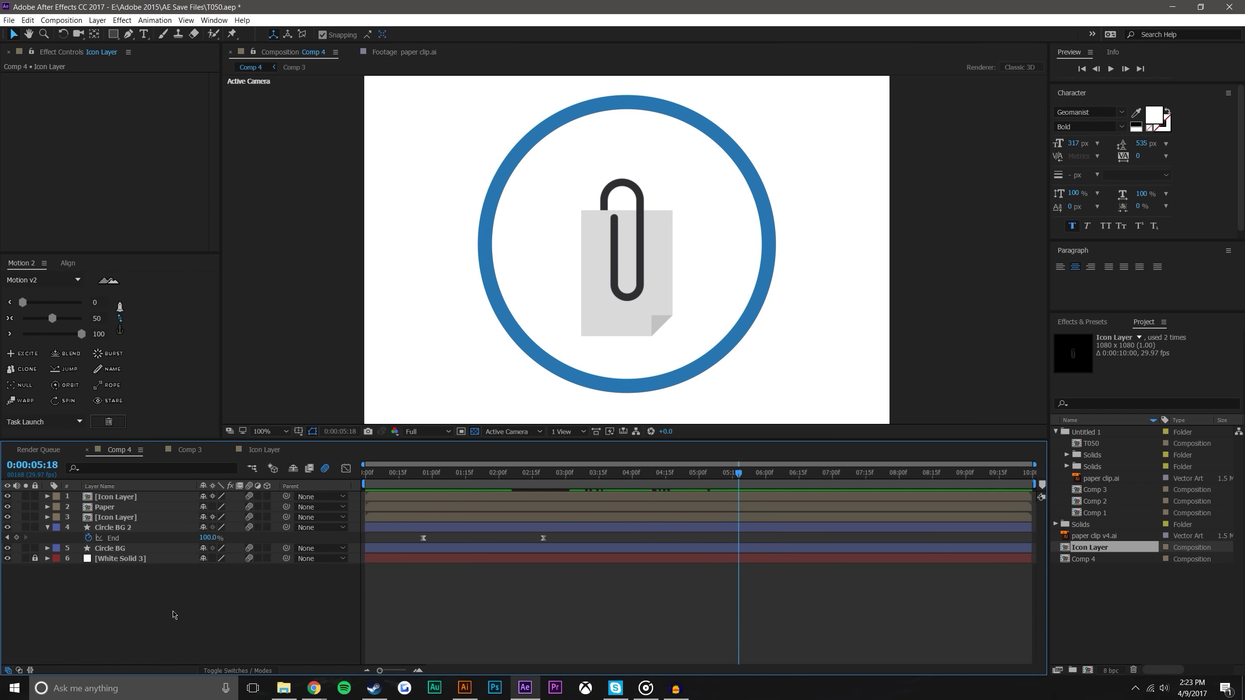
{"action": "left_click", "coordinate": [114, 507]}
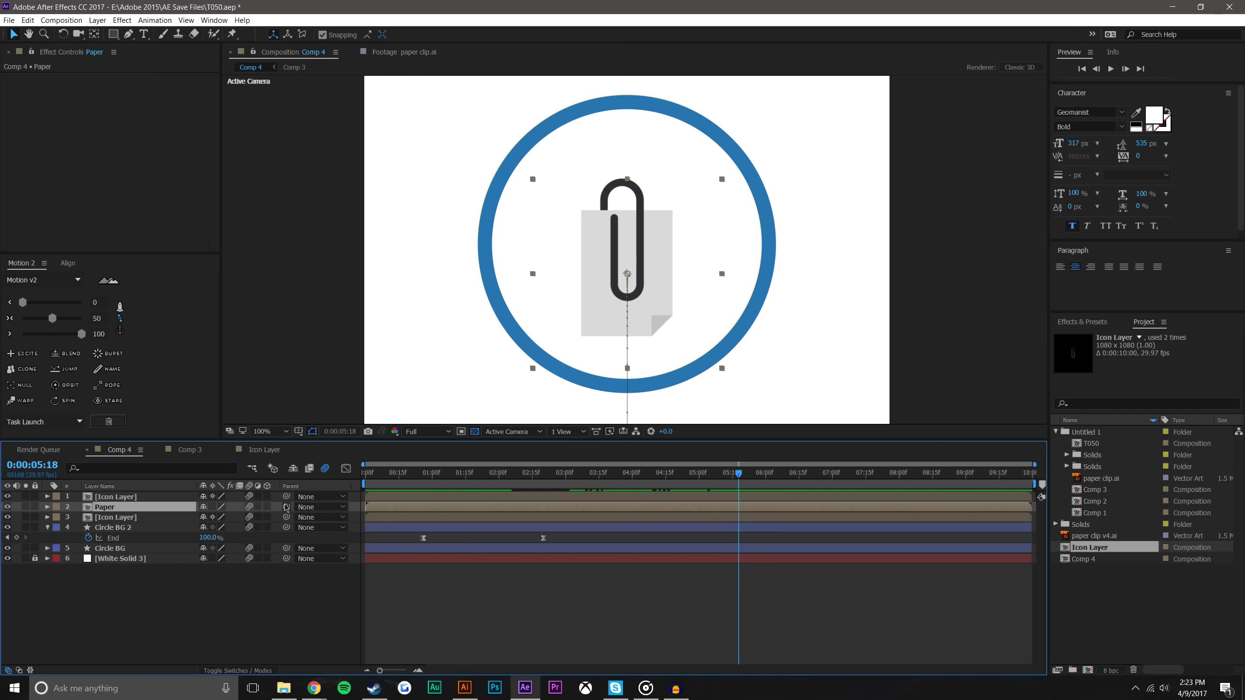
{"action": "left_click", "coordinate": [126, 598]}
Add a new Null 9 layer and parent the Icon Layers and Paper to it
{"action": "left_click", "coordinate": [98, 20]}
{"action": "mouse_move", "coordinate": [105, 30]}
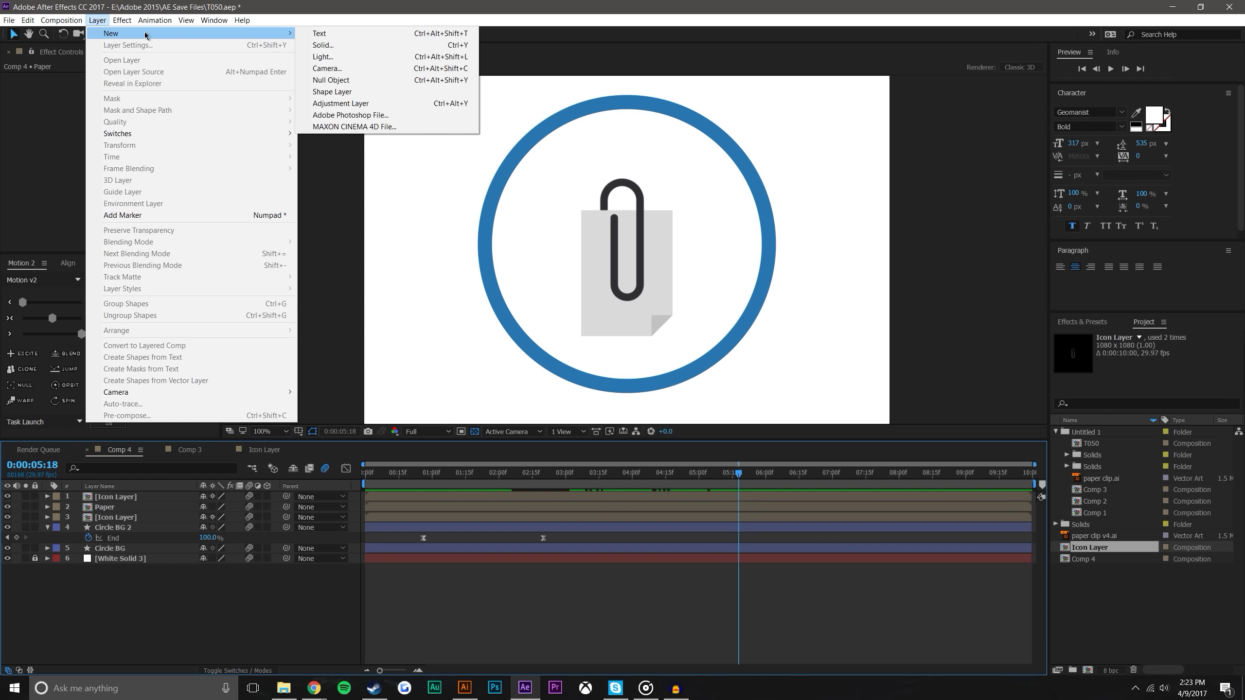
{"action": "left_click", "coordinate": [318, 90]}
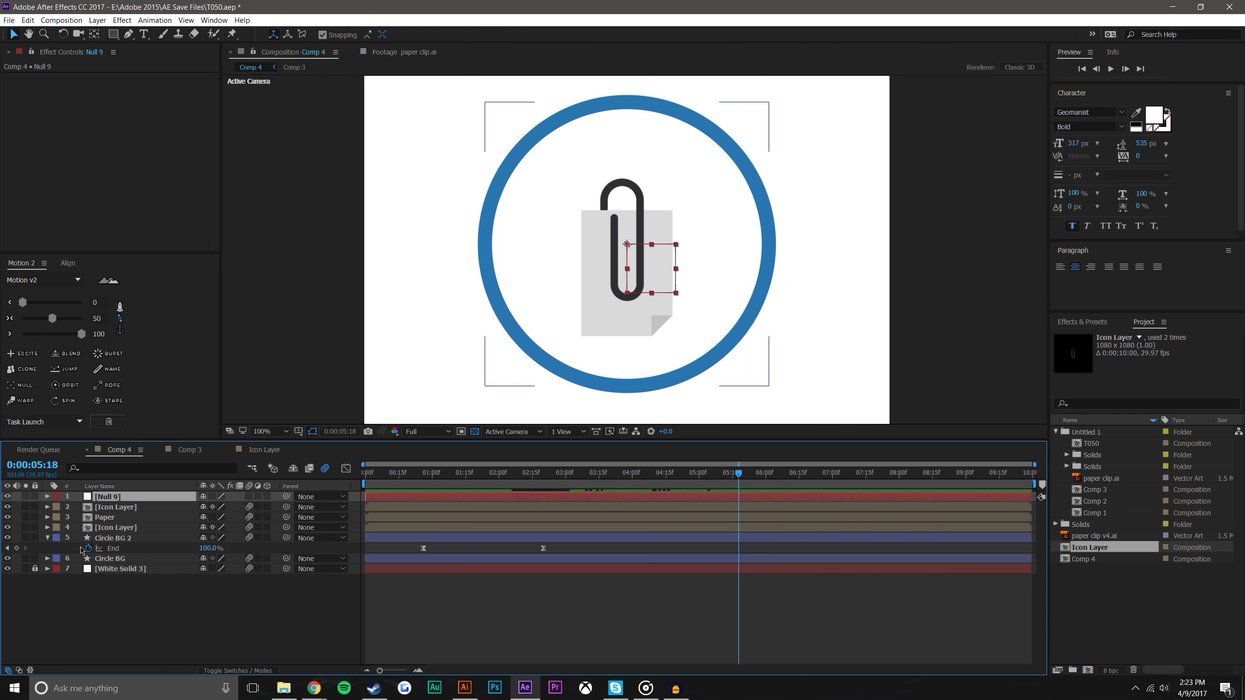
{"action": "left_click", "coordinate": [115, 507]}
{"action": "left_click", "coordinate": [120, 527], "text": "shift"}
{"action": "left_click_drag", "start_coordinate": [286, 507], "coordinate": [105, 497]}
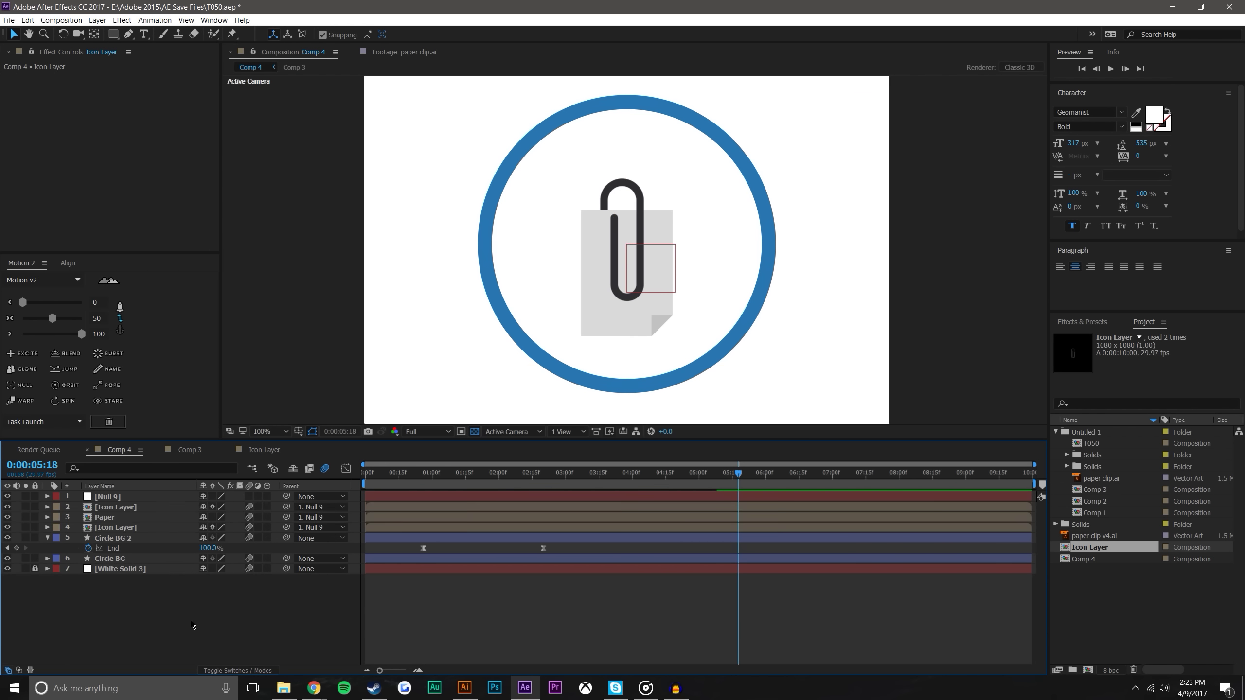
Find Paper's 05:08 landing keyframe and set a Position keyframe on Null 9 there
{"action": "left_click", "coordinate": [115, 511]}
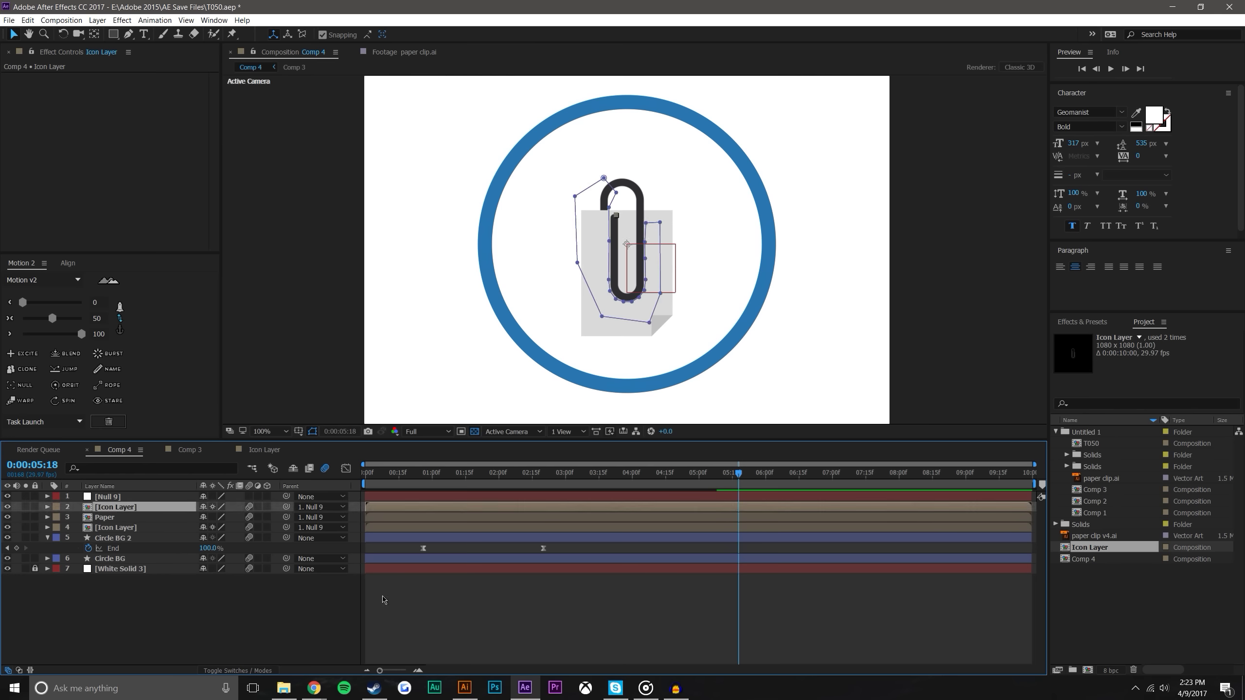
{"action": "left_click", "coordinate": [141, 518]}
{"action": "key", "text": "u"}
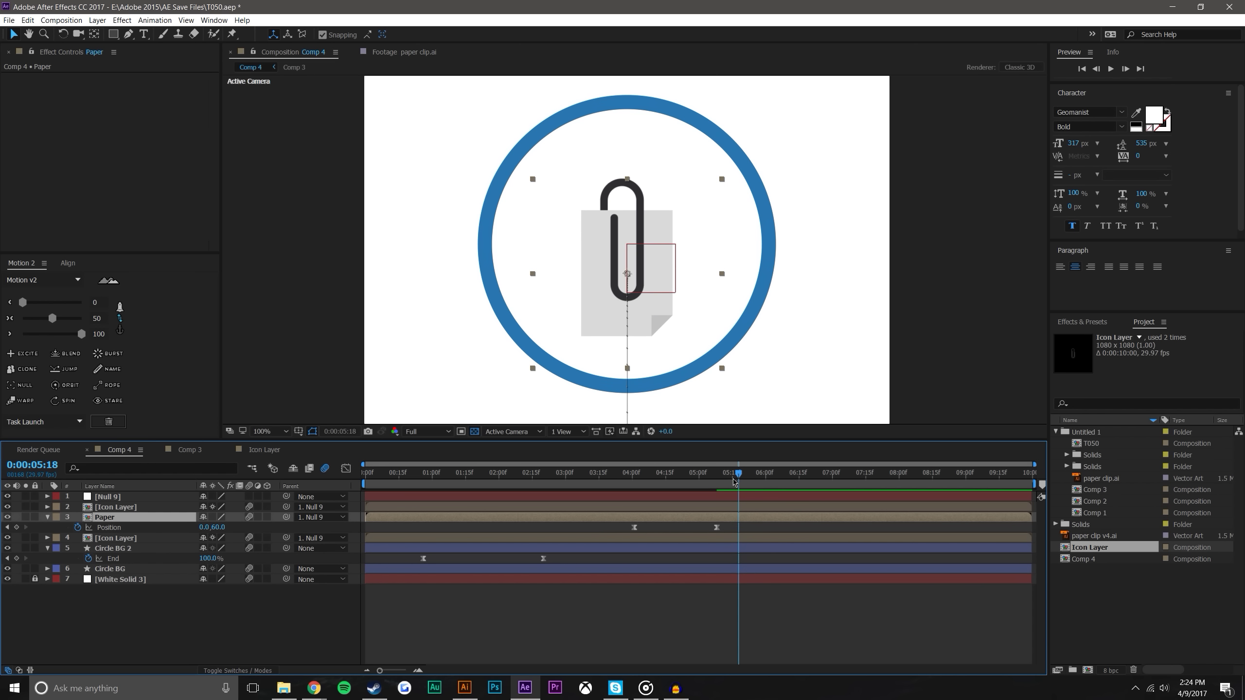
{"action": "left_click_drag", "start_coordinate": [734, 482], "coordinate": [717, 482]}
{"action": "left_click", "coordinate": [122, 497]}
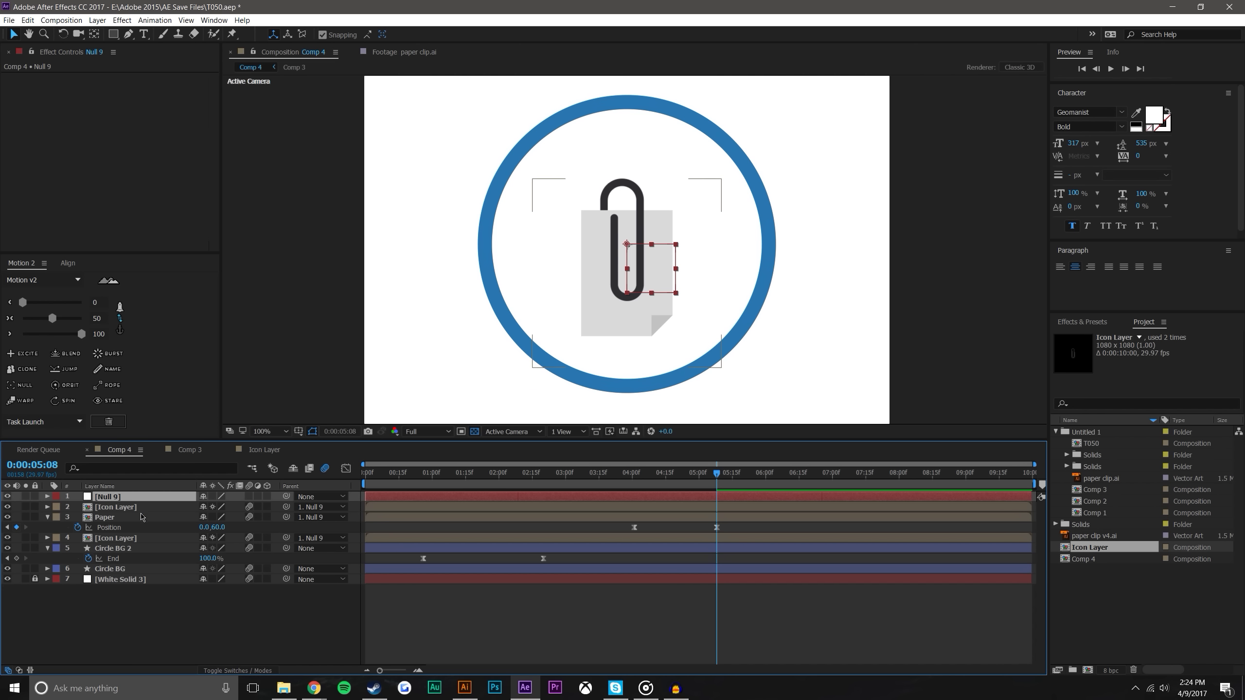
{"action": "key", "text": "p"}
{"action": "left_click", "coordinate": [77, 508]}
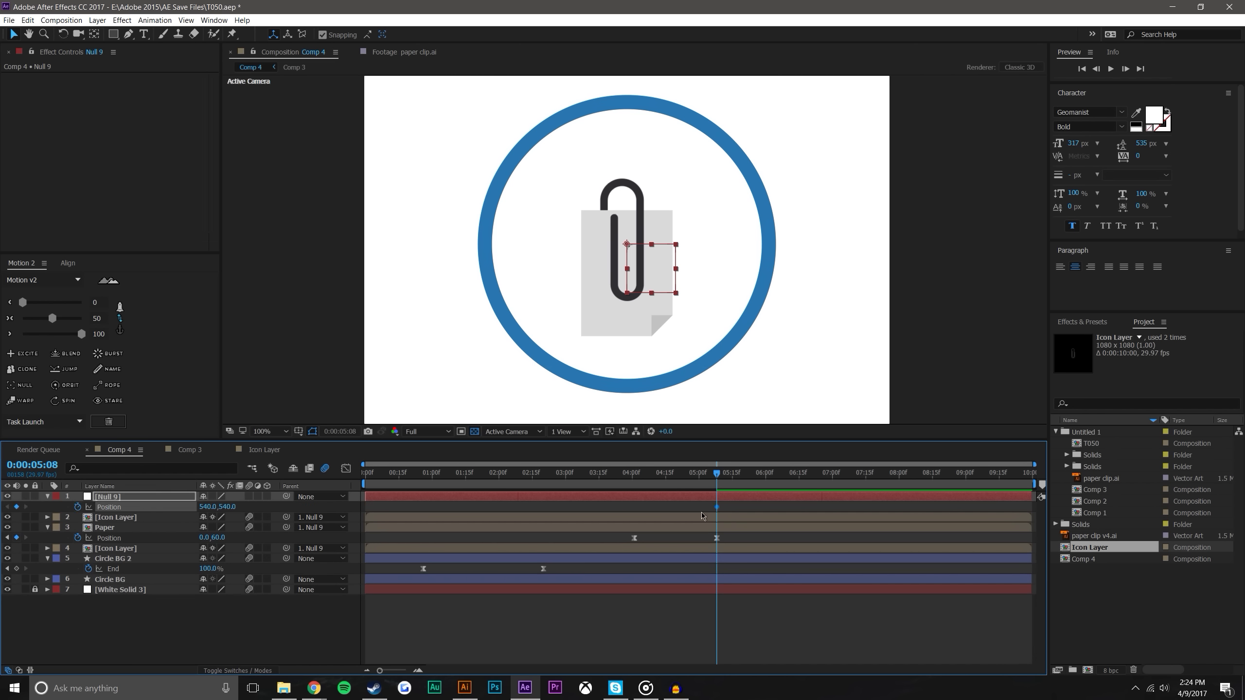
Move Null 9's first keyframe to 04:00 and raise it to Y 508.6 at 05:08
{"action": "left_click_drag", "start_coordinate": [716, 510], "coordinate": [635, 539]}
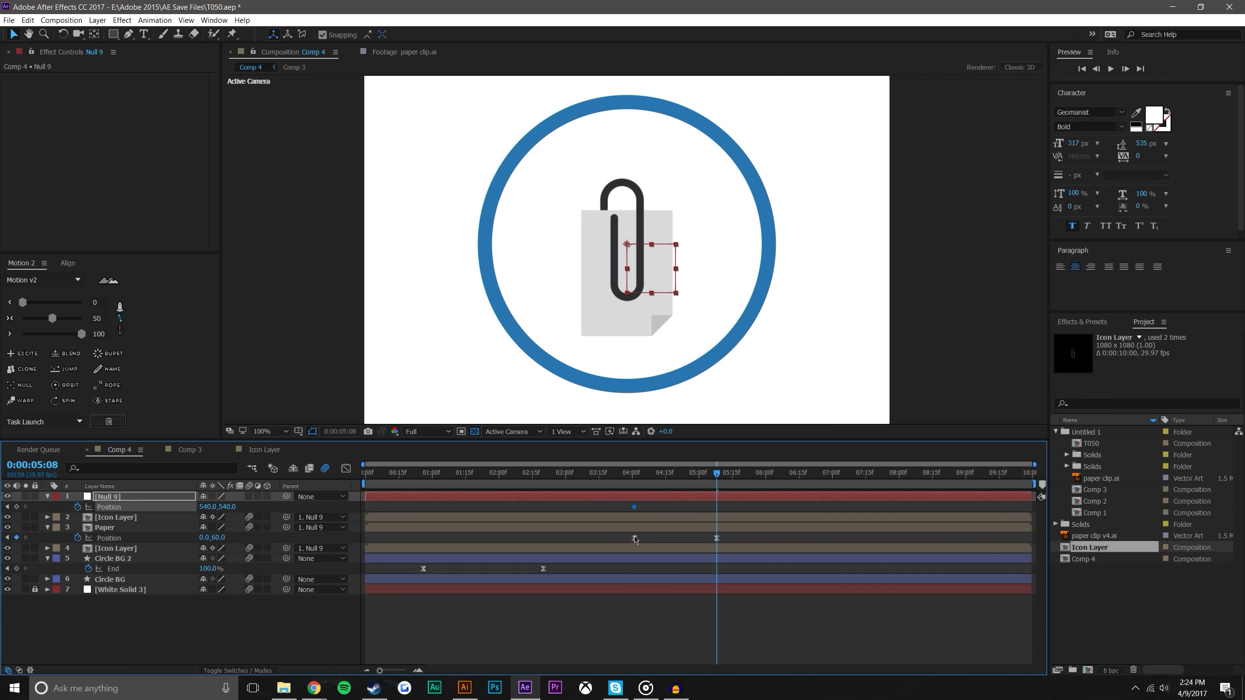
{"action": "left_click_drag", "start_coordinate": [227, 508], "coordinate": [213, 508]}
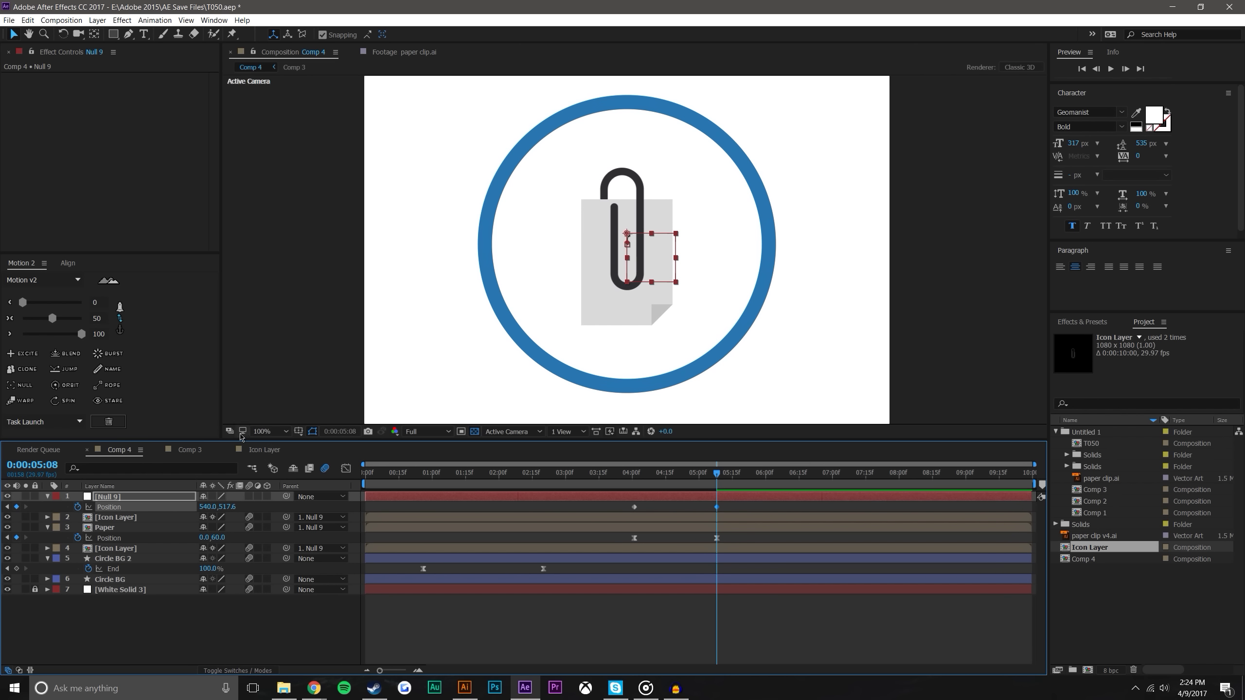
{"action": "left_click", "coordinate": [299, 431]}
{"action": "left_click", "coordinate": [304, 456]}
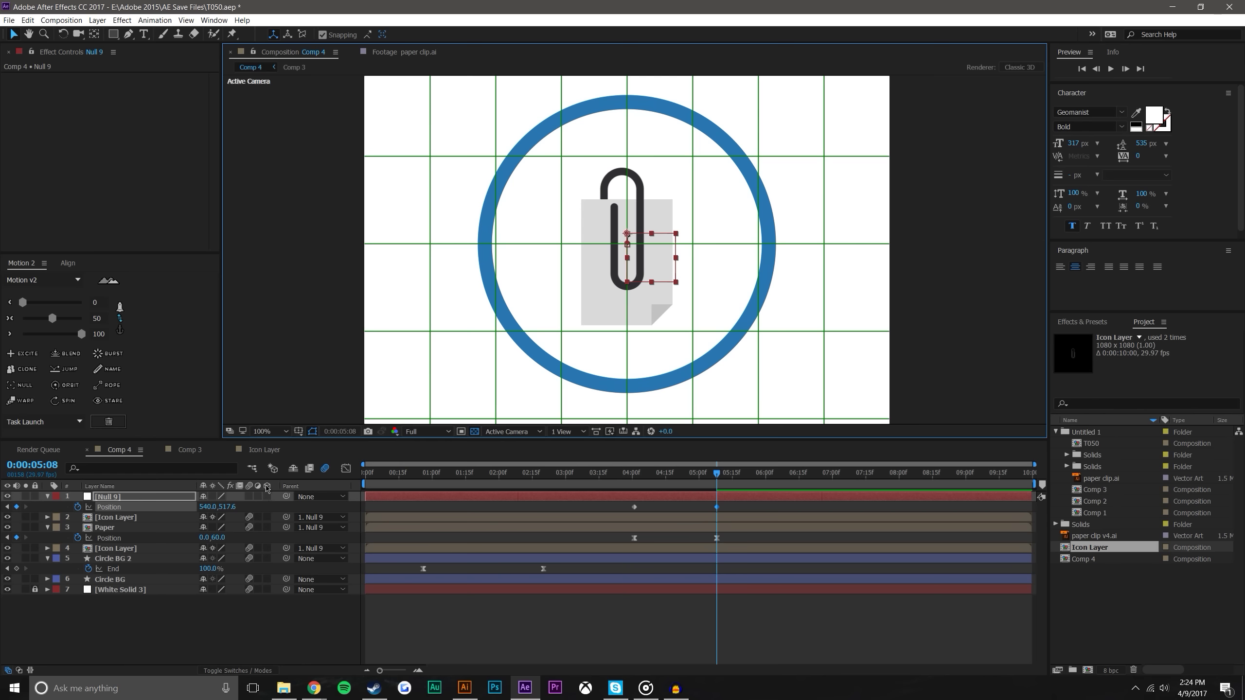
{"action": "left_click_drag", "start_coordinate": [220, 507], "coordinate": [172, 503]}
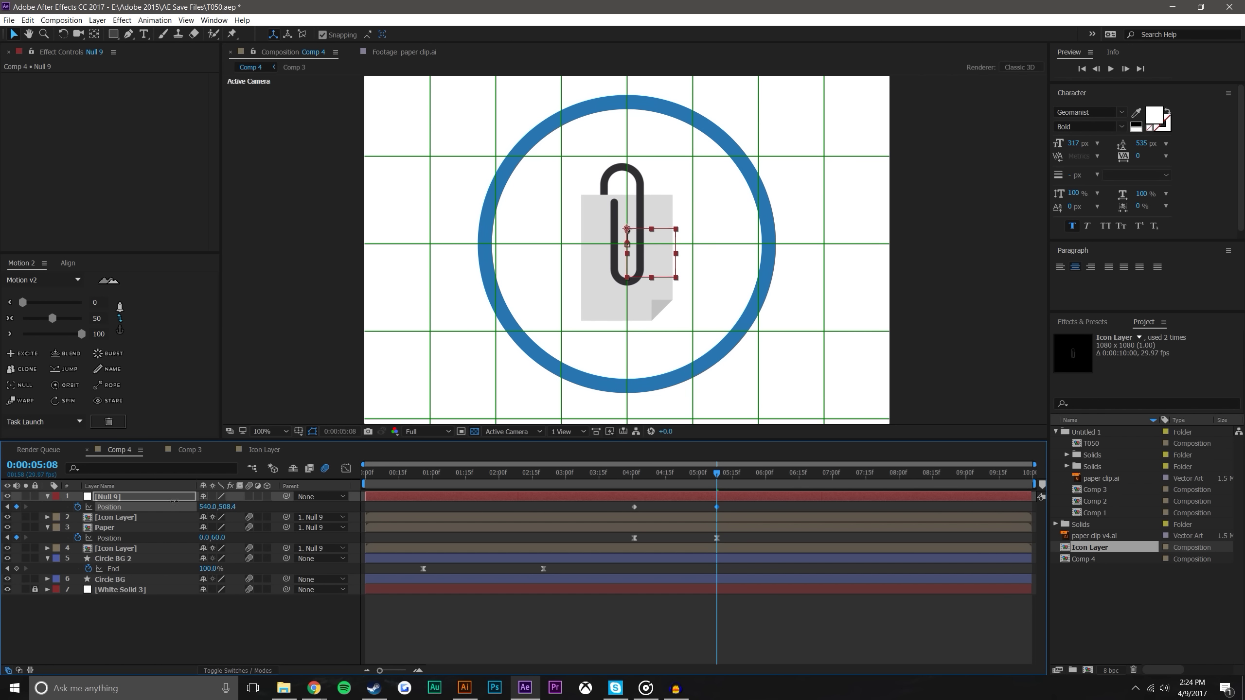
Apply Easy Ease to both Null 9 Position keyframes and scrub from 03:26 to review the lift
{"action": "left_click", "coordinate": [733, 574]}
{"action": "left_click_drag", "start_coordinate": [620, 511], "coordinate": [731, 523]}
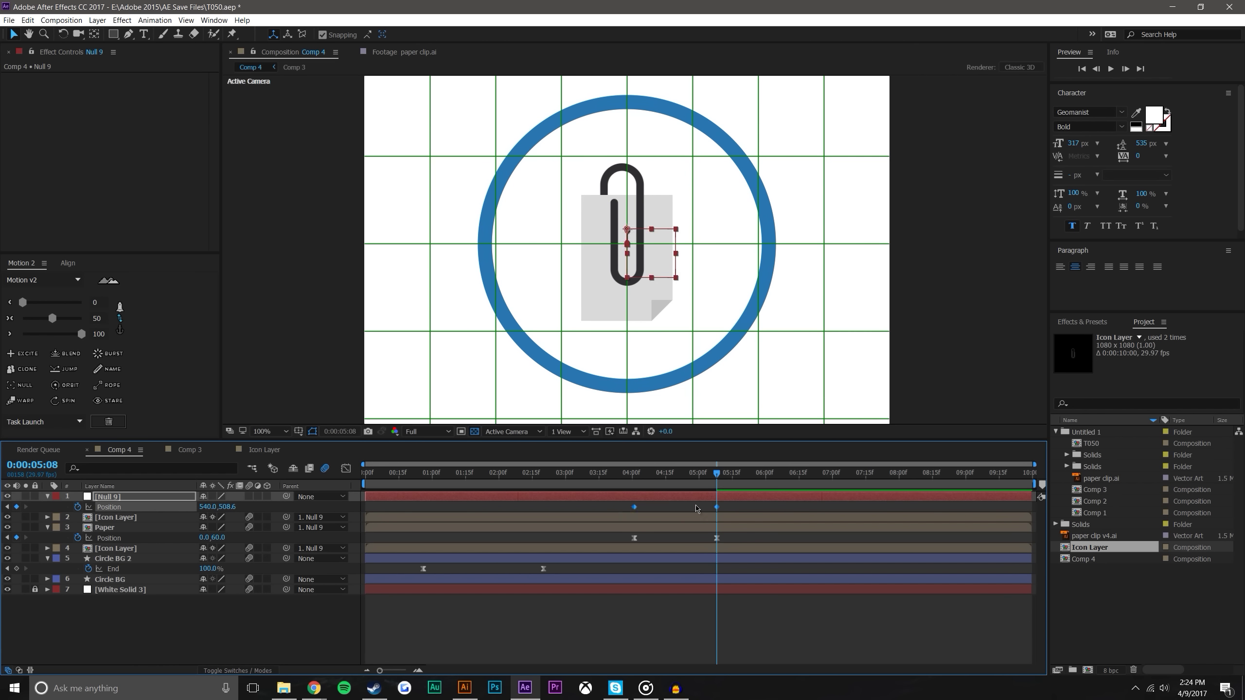
{"action": "left_click", "coordinate": [55, 318]}
{"action": "left_click", "coordinate": [81, 335]}
{"action": "left_click", "coordinate": [761, 636]}
{"action": "left_click_drag", "start_coordinate": [622, 475], "coordinate": [736, 478]}
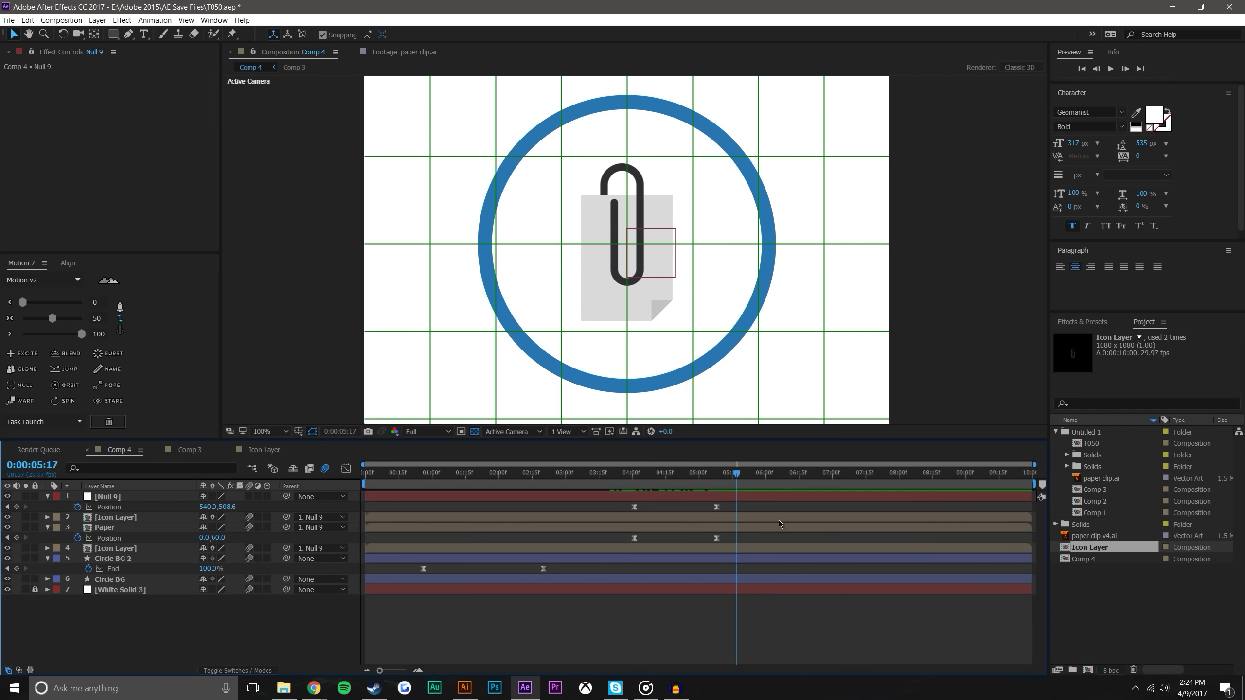
Switch to title/action-safe guides, then duplicate Circle BG and place Circle BG 3 above Paper
{"action": "left_click", "coordinate": [298, 431]}
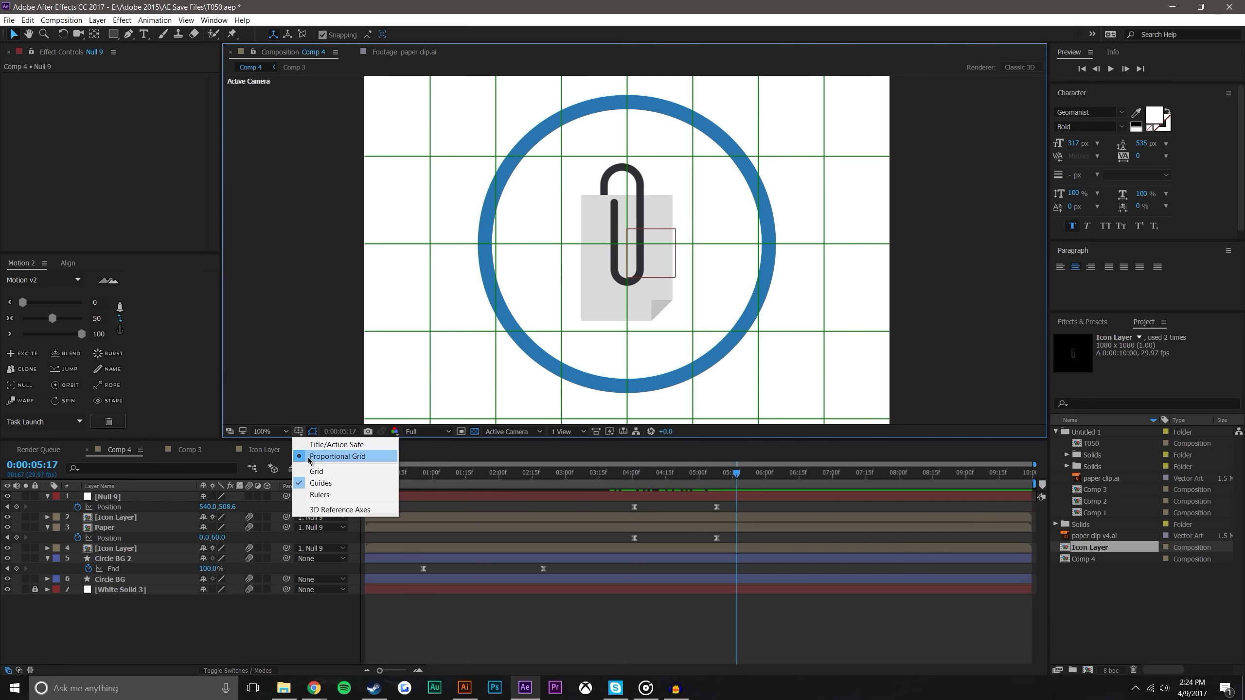
{"action": "left_click", "coordinate": [314, 457]}
{"action": "key", "text": "comma"}
{"action": "key", "text": "comma"}
{"action": "key", "text": "comma"}
{"action": "key", "text": "comma"}
{"action": "left_click_drag", "start_coordinate": [738, 480], "coordinate": [765, 466]}
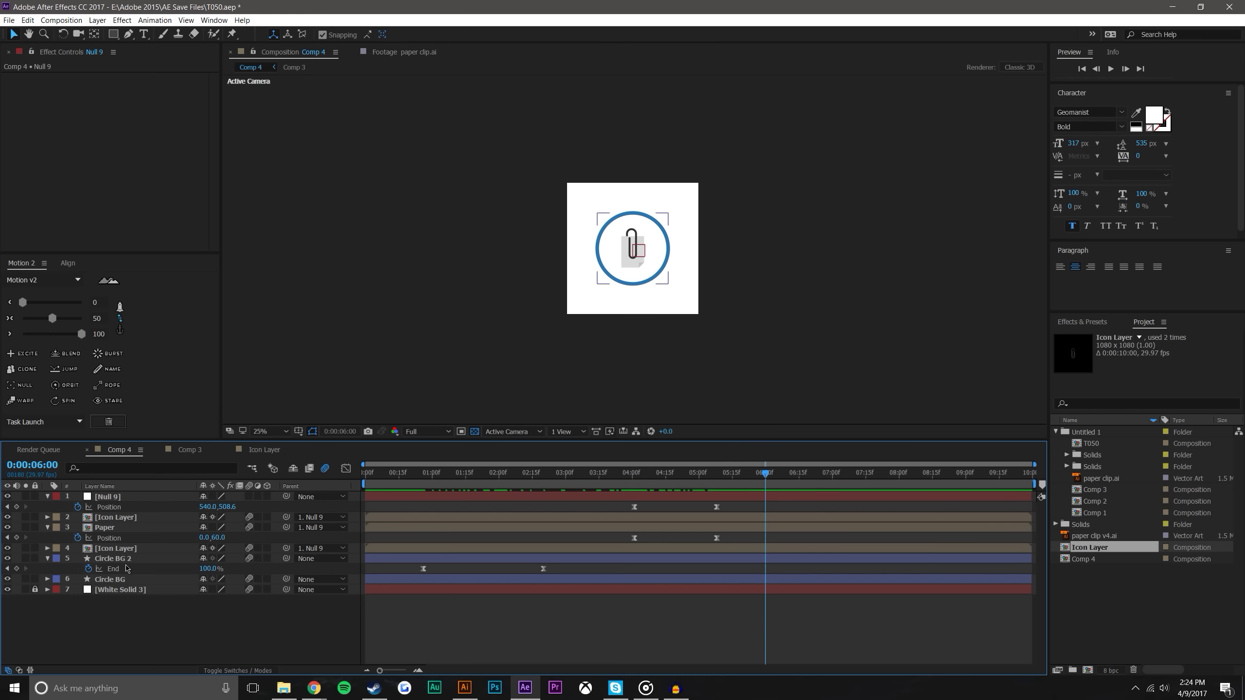
{"action": "left_click", "coordinate": [110, 580]}
{"action": "key", "text": "ctrl+d"}
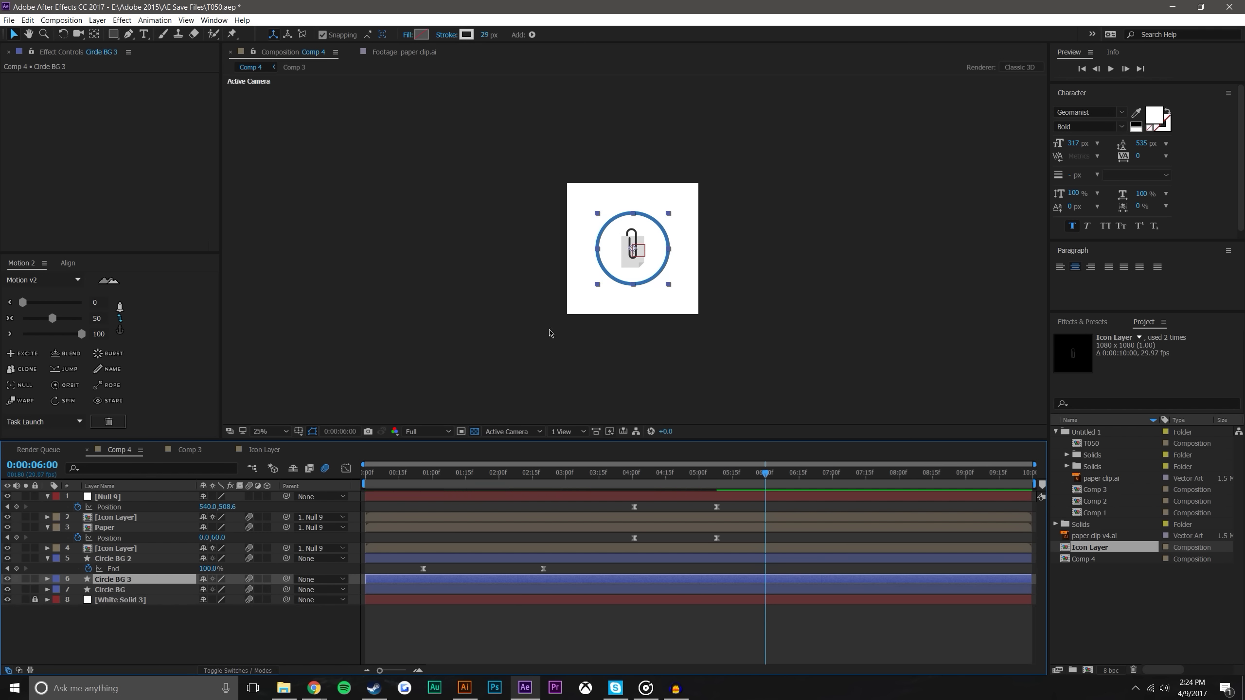
{"action": "left_click_drag", "start_coordinate": [130, 583], "coordinate": [136, 522]}
Give Circle BG 3 a solid color fill
{"action": "left_click", "coordinate": [407, 35]}
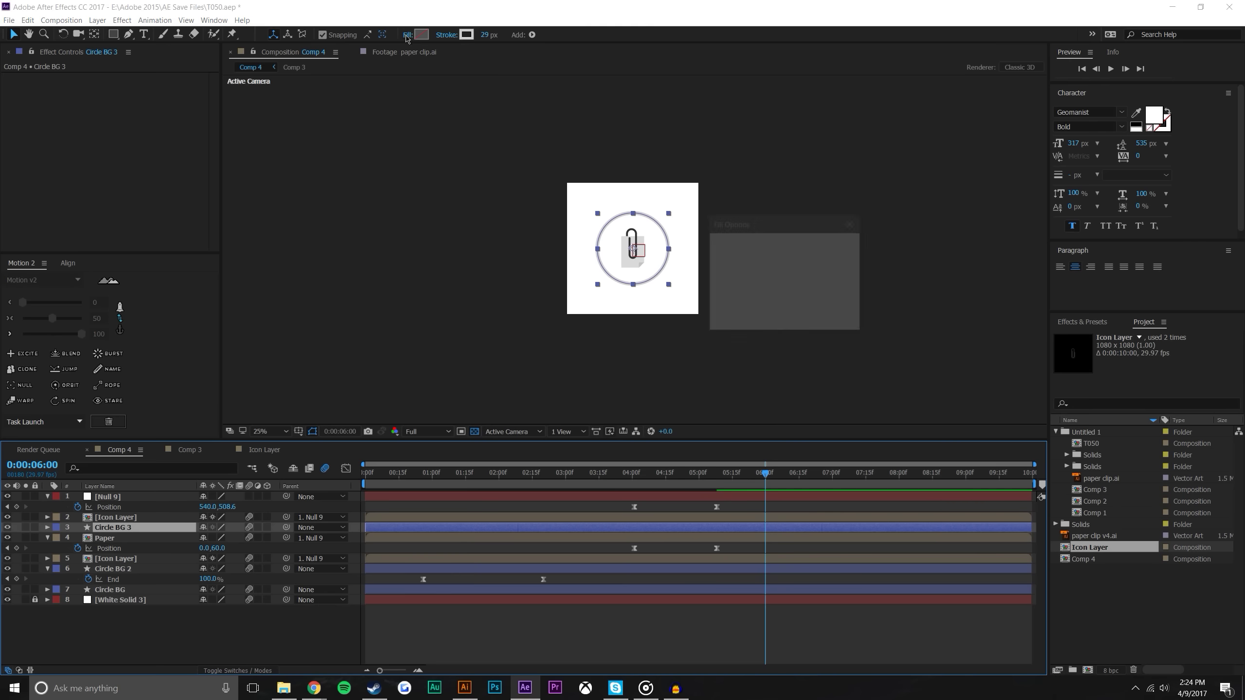
{"action": "left_click", "coordinate": [737, 248]}
{"action": "left_click", "coordinate": [765, 318]}
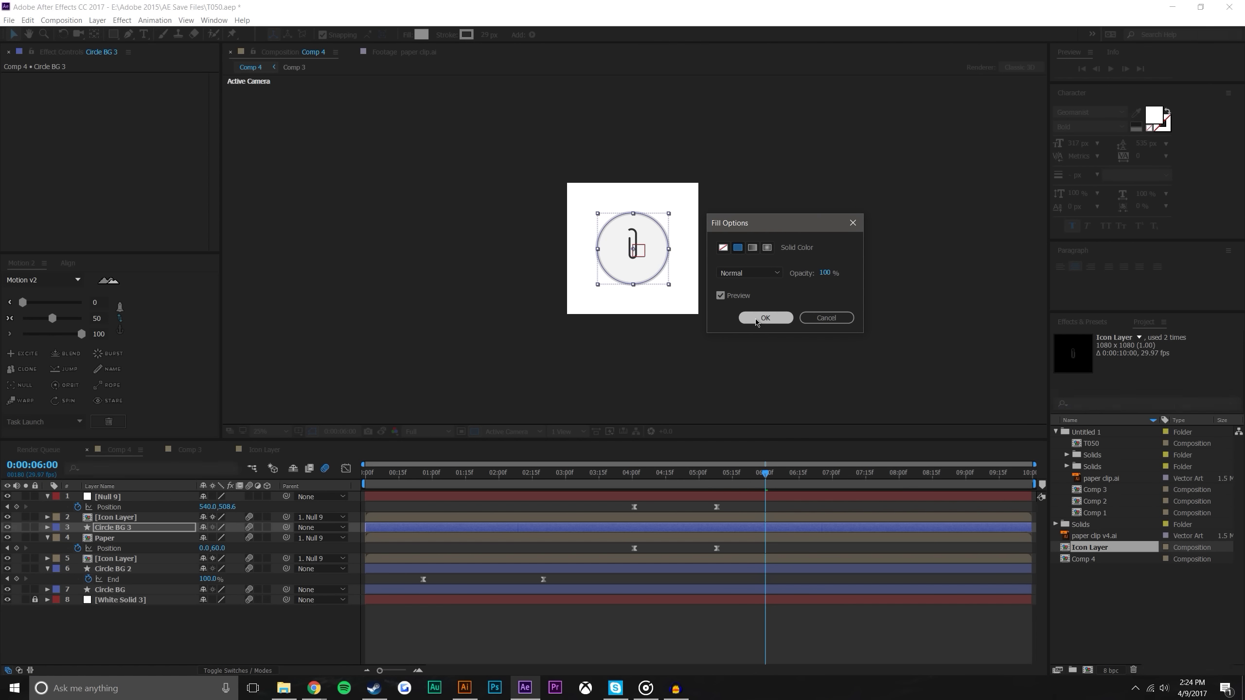
{"action": "left_click", "coordinate": [219, 655]}
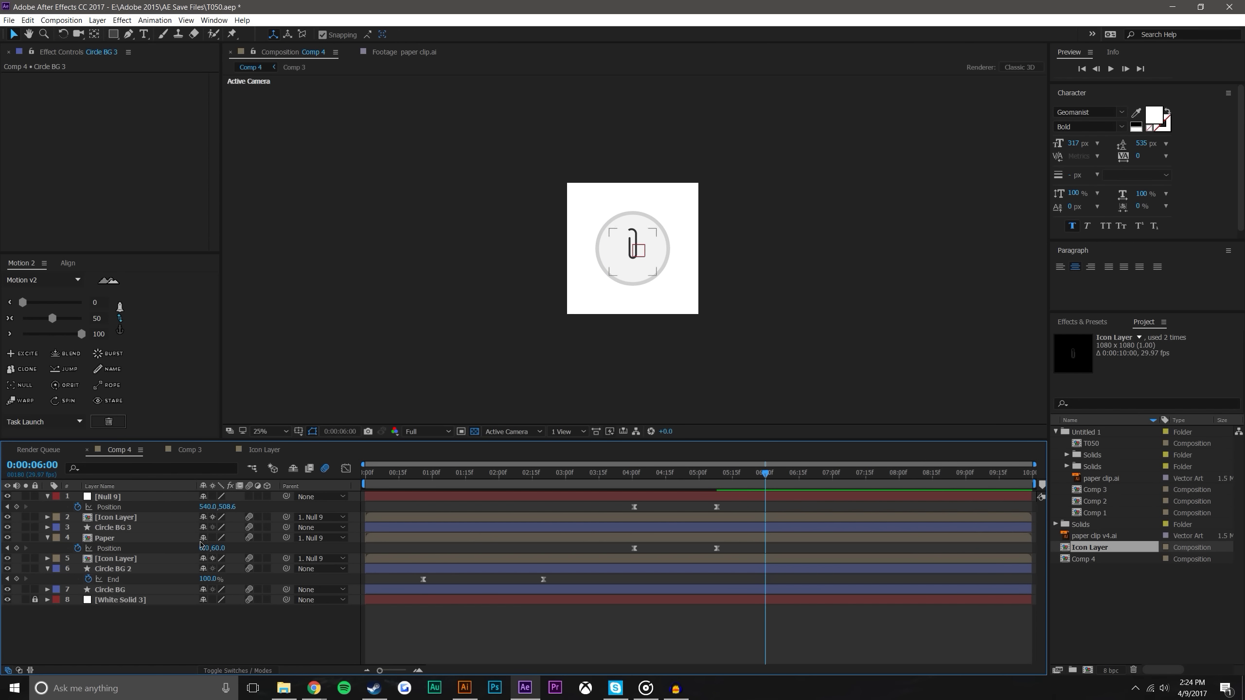
Set Paper's track matte to Alpha Matte using Circle BG 3, then view the masked paper at 4:13
{"action": "left_click", "coordinate": [153, 541]}
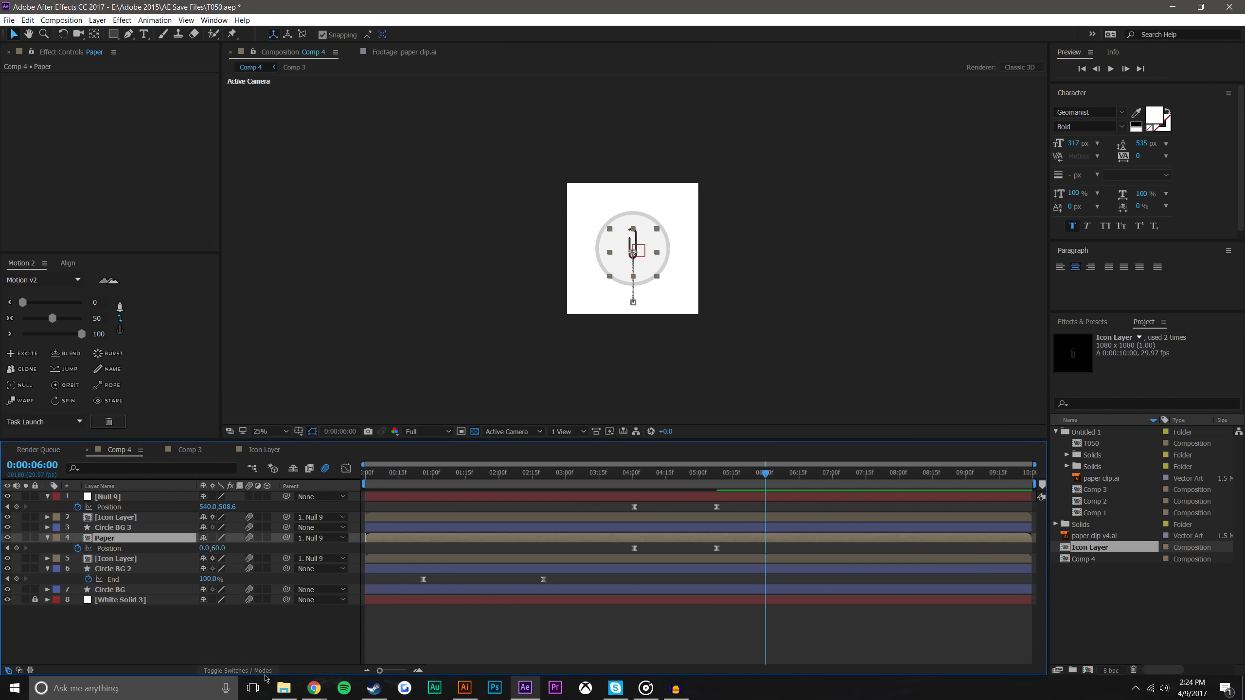
{"action": "left_click", "coordinate": [262, 670]}
{"action": "left_click", "coordinate": [278, 539]}
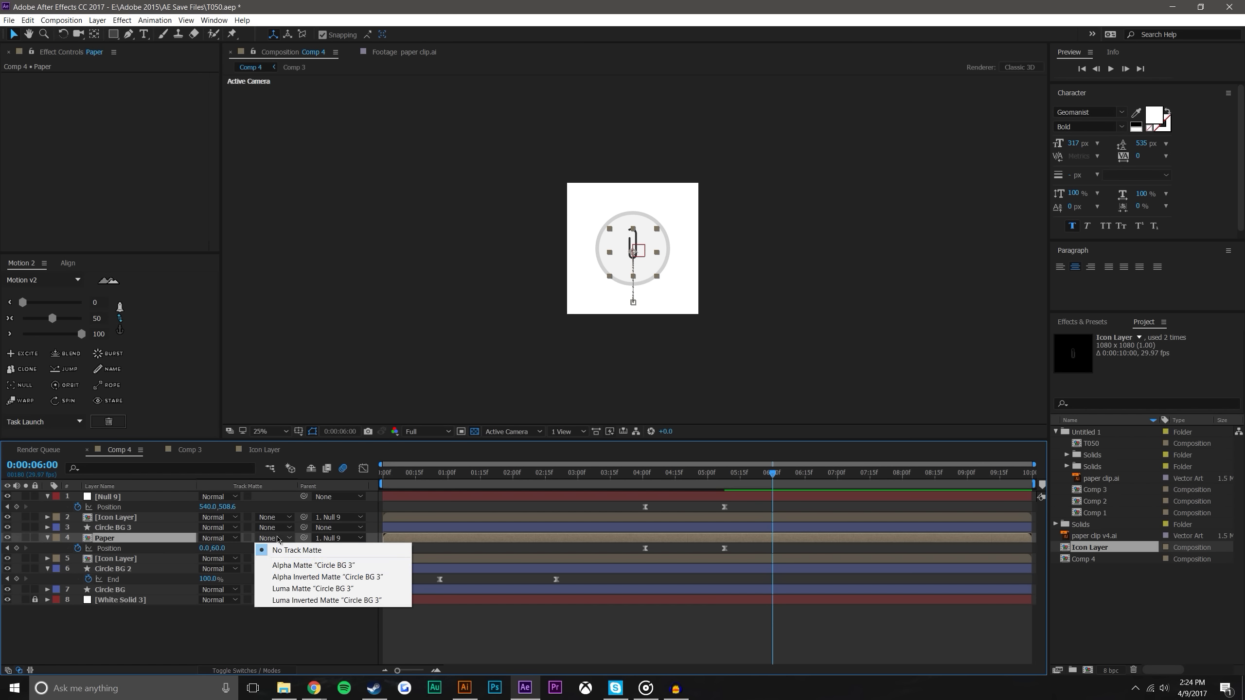
{"action": "left_click", "coordinate": [295, 569]}
{"action": "left_click", "coordinate": [247, 639]}
{"action": "left_click", "coordinate": [277, 538]}
{"action": "left_click", "coordinate": [616, 627]}
{"action": "left_click_drag", "start_coordinate": [642, 472], "coordinate": [686, 464]}
{"action": "key", "text": "space"}
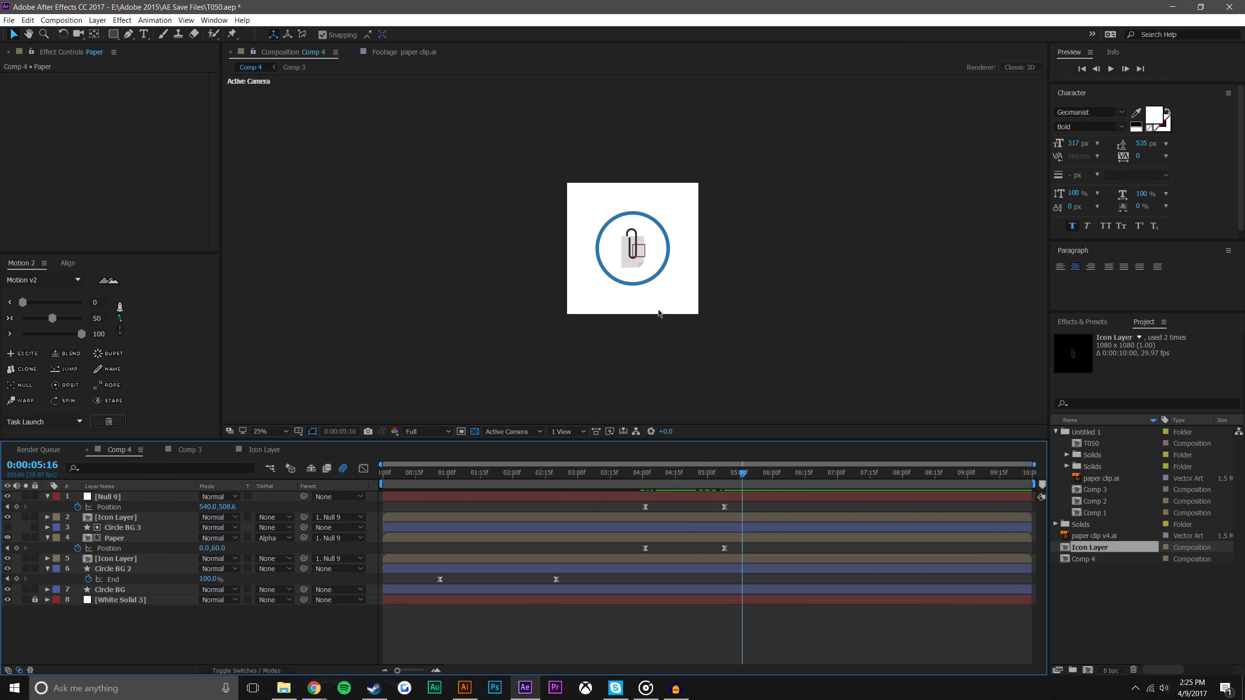
{"action": "key", "text": "period"}
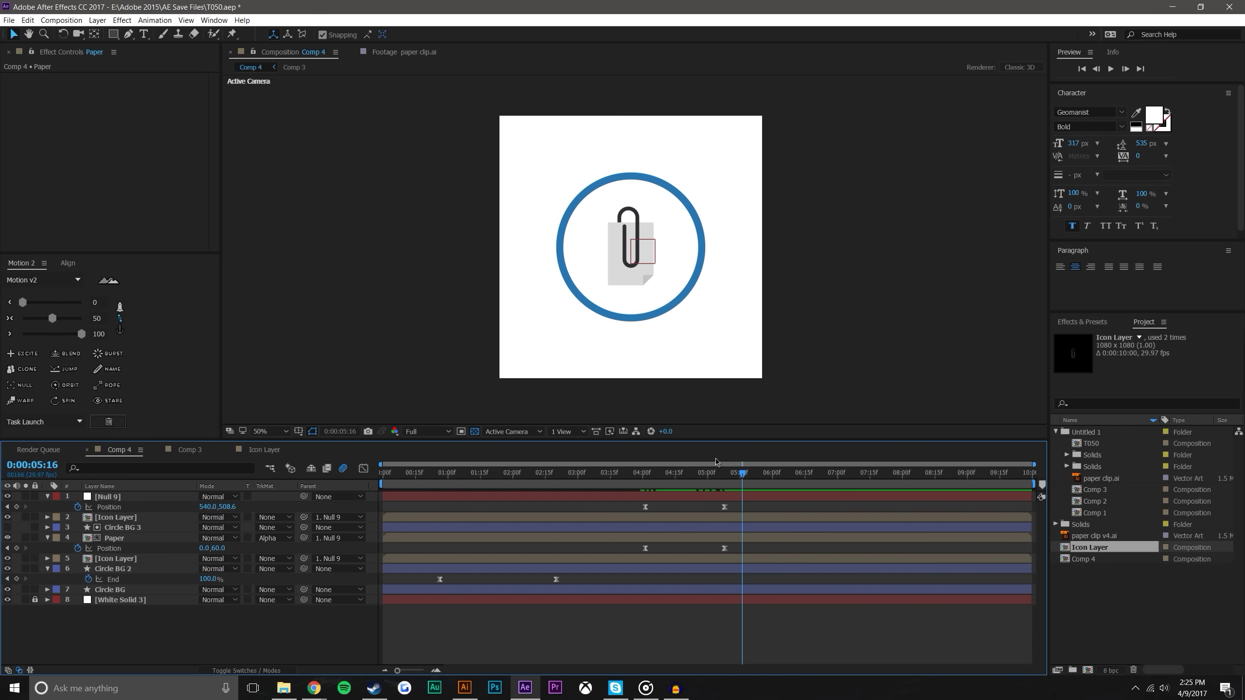
{"action": "left_click_drag", "start_coordinate": [740, 474], "coordinate": [548, 456]}
{"action": "key", "text": "Home"}
{"action": "left_click", "coordinate": [1111, 69]}
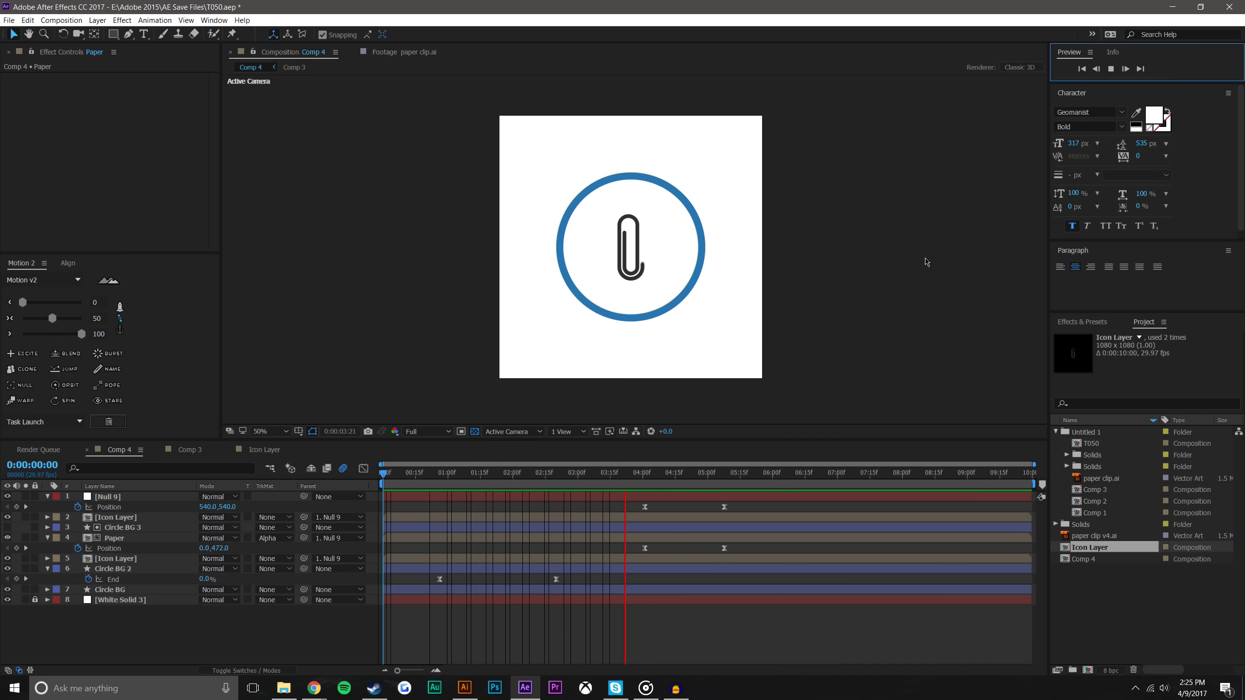
{"action": "left_click_drag", "start_coordinate": [657, 475], "coordinate": [489, 446]}
{"action": "scroll", "coordinate": [576, 328], "scroll_direction": "up", "scroll_amount": 1}
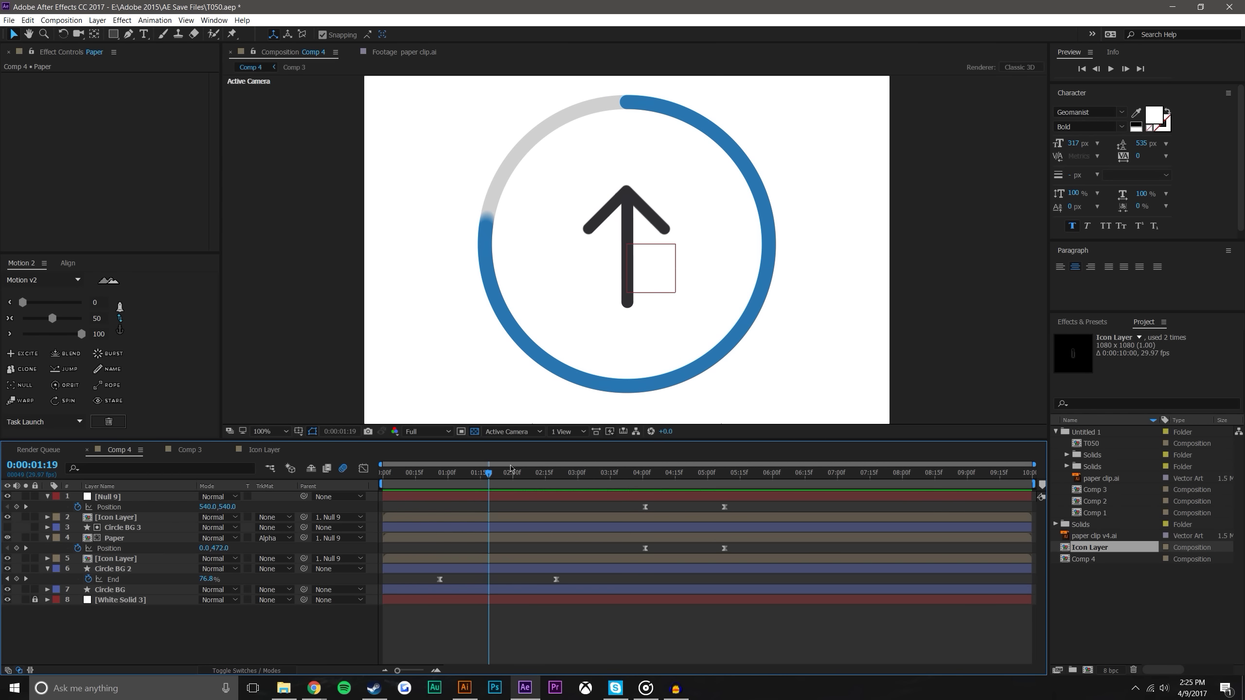
{"action": "left_click_drag", "start_coordinate": [487, 473], "coordinate": [383, 472]}
{"action": "left_click", "coordinate": [1111, 69]}
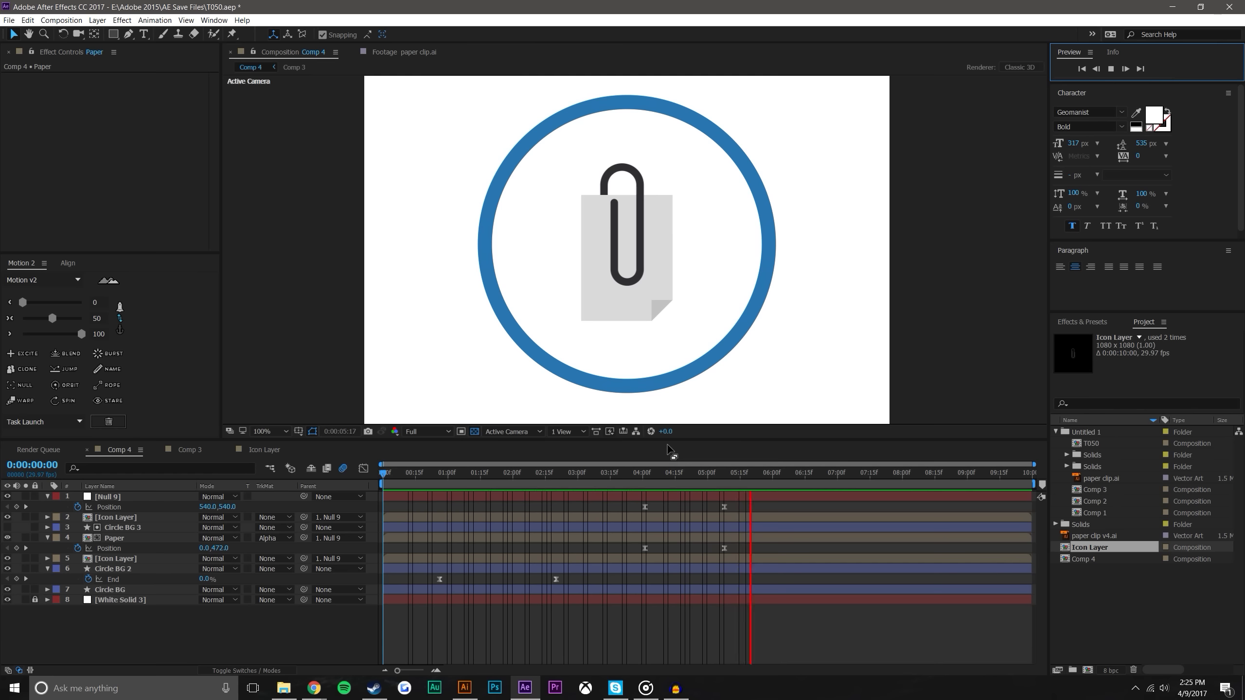
{"action": "left_click_drag", "start_coordinate": [447, 474], "coordinate": [370, 497]}
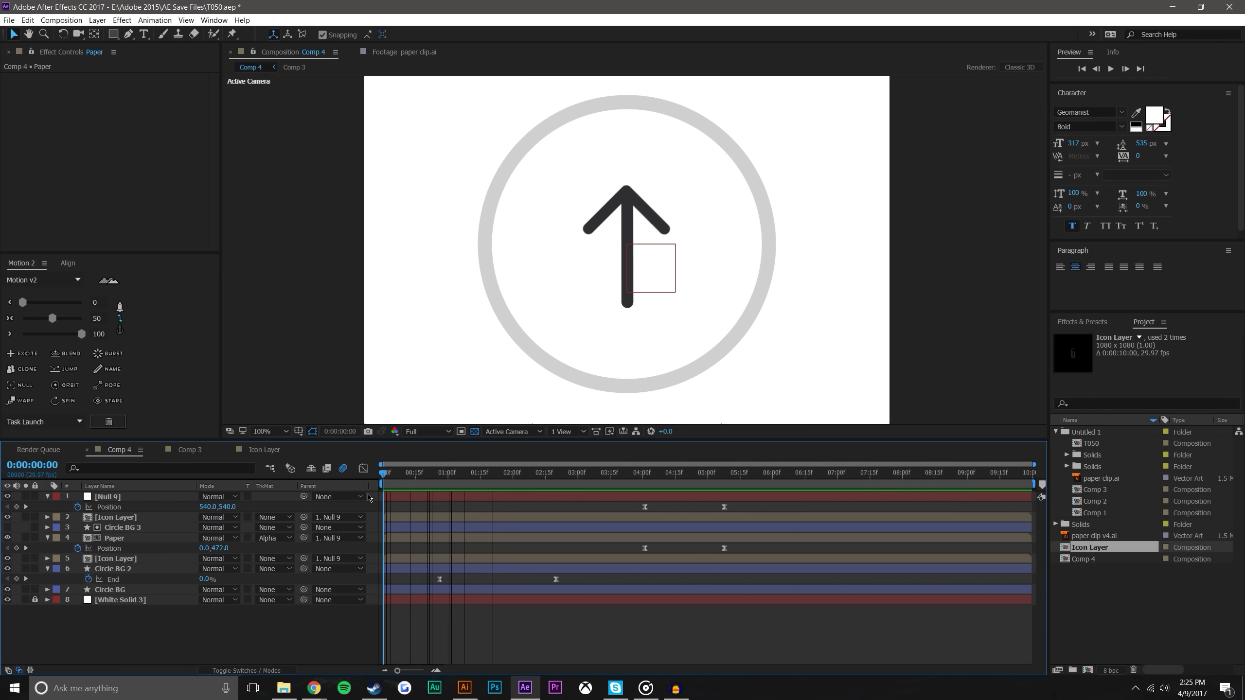
Parent Circle BG 2 to Circle BG with the pick whip
{"action": "left_click", "coordinate": [134, 570]}
{"action": "left_click_drag", "start_coordinate": [303, 569], "coordinate": [177, 593]}
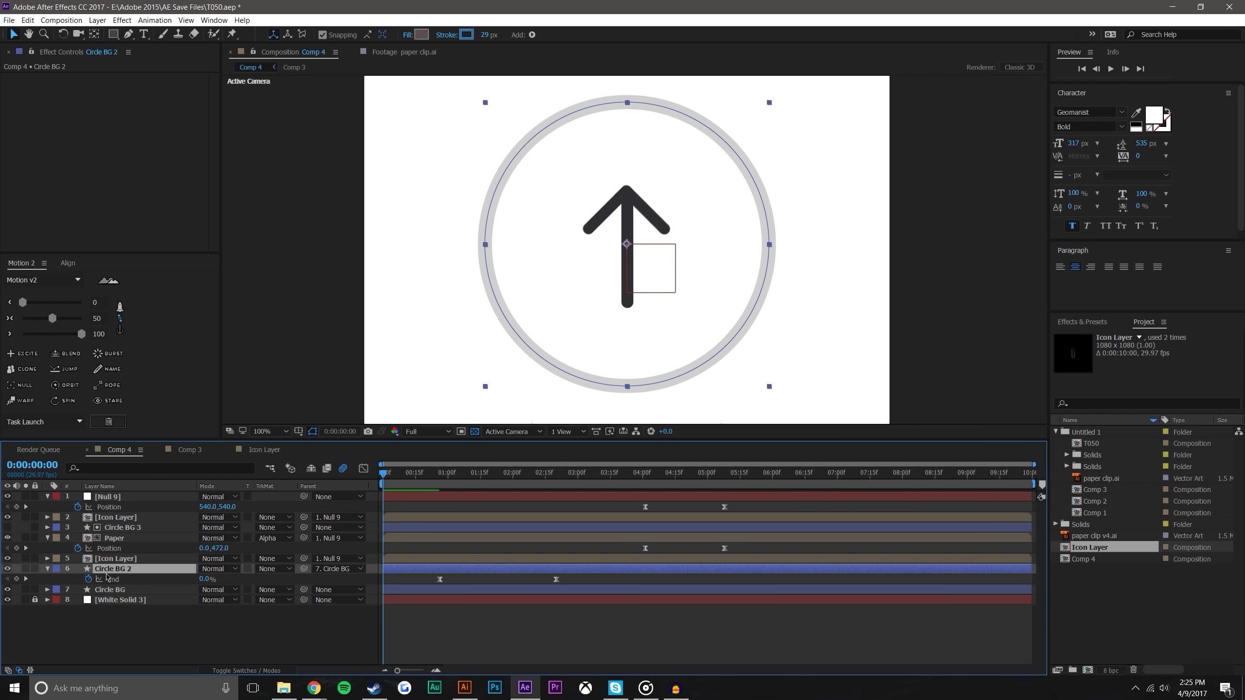
{"action": "left_click", "coordinate": [141, 618]}
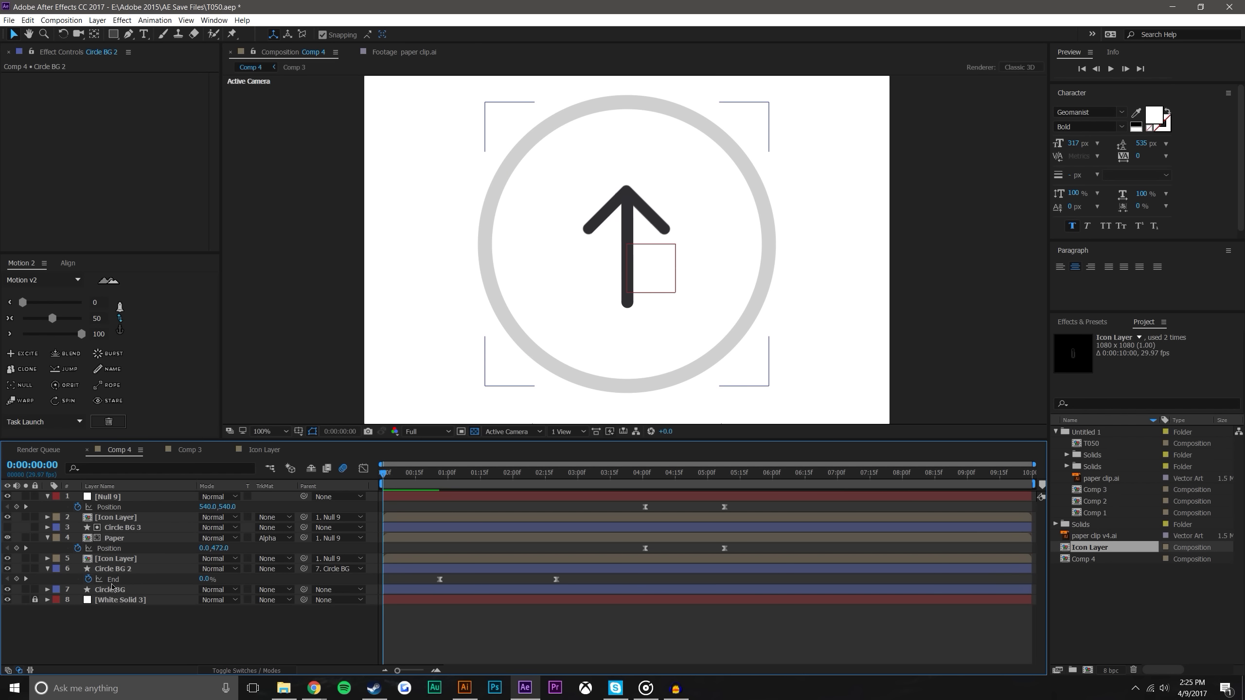
Keyframe Circle BG's Scale at 100% at 5f, 94.8% at 15f, and 100% at 1:00
{"action": "left_click", "coordinate": [132, 592]}
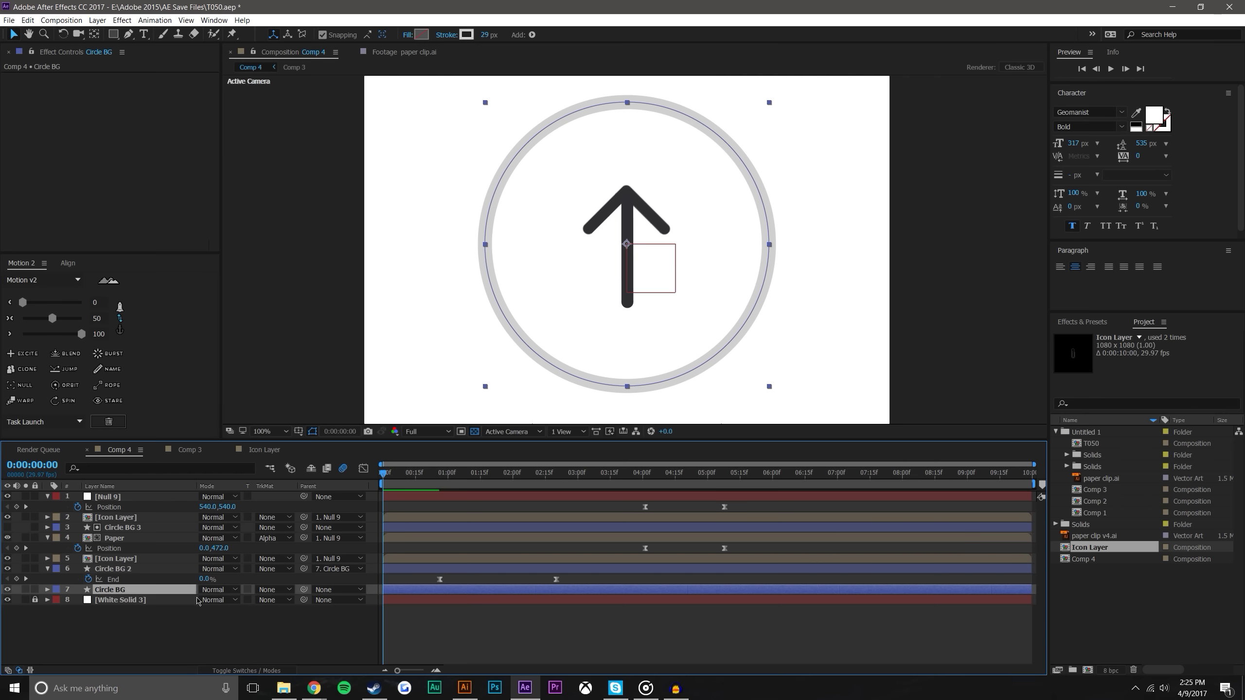
{"action": "key", "text": "s"}
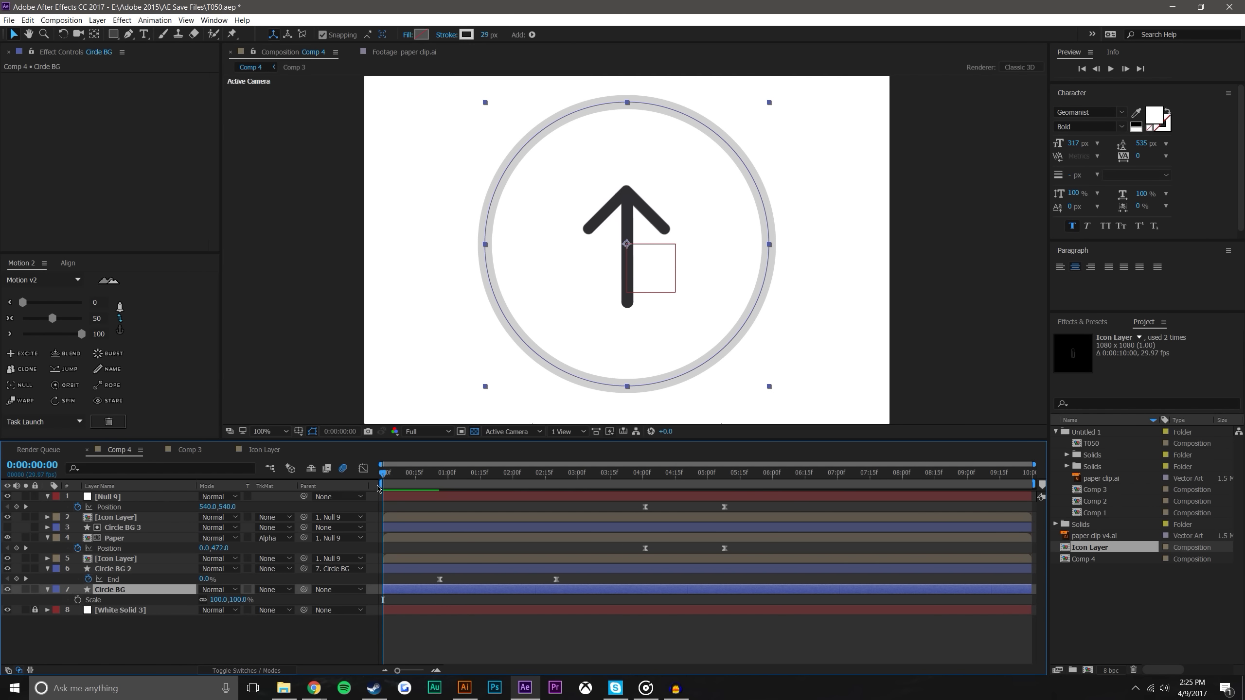
{"action": "left_click", "coordinate": [436, 670]}
{"action": "left_click", "coordinate": [436, 670]}
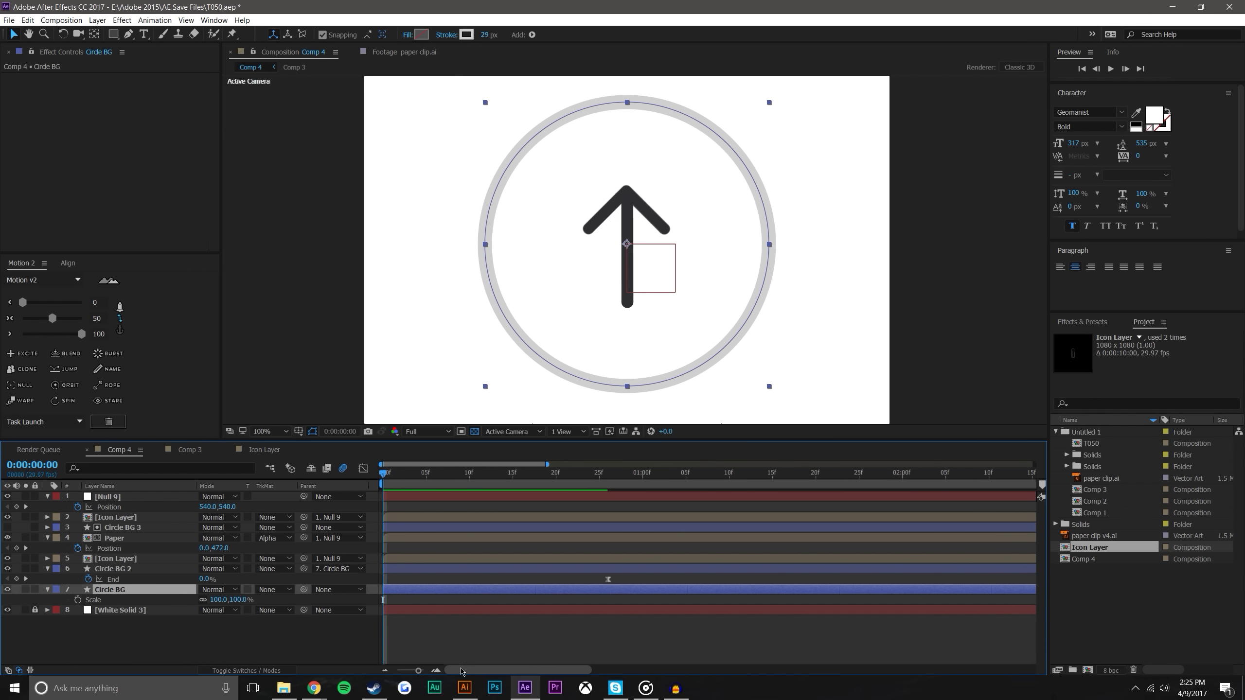
{"action": "left_click_drag", "start_coordinate": [391, 474], "coordinate": [511, 480]}
{"action": "left_click", "coordinate": [77, 600]}
{"action": "left_click_drag", "start_coordinate": [248, 604], "coordinate": [224, 605]}
{"action": "left_click_drag", "start_coordinate": [513, 478], "coordinate": [642, 478]}
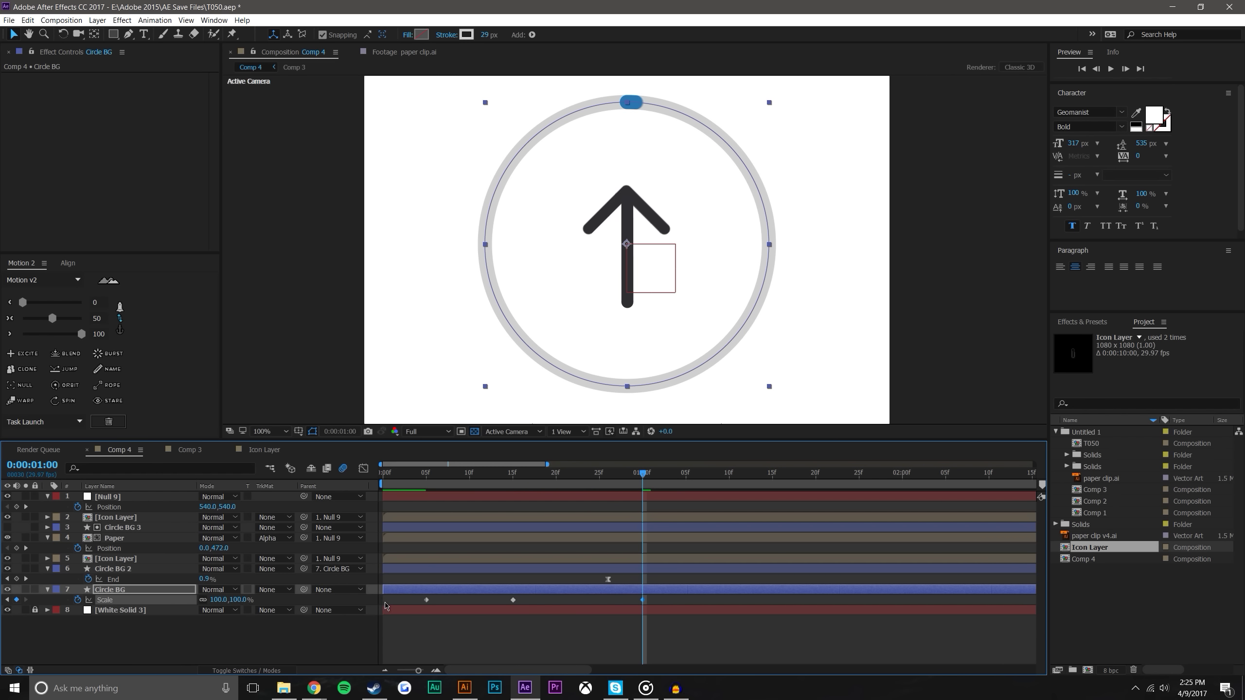
{"action": "left_click_drag", "start_coordinate": [398, 600], "coordinate": [678, 619]}
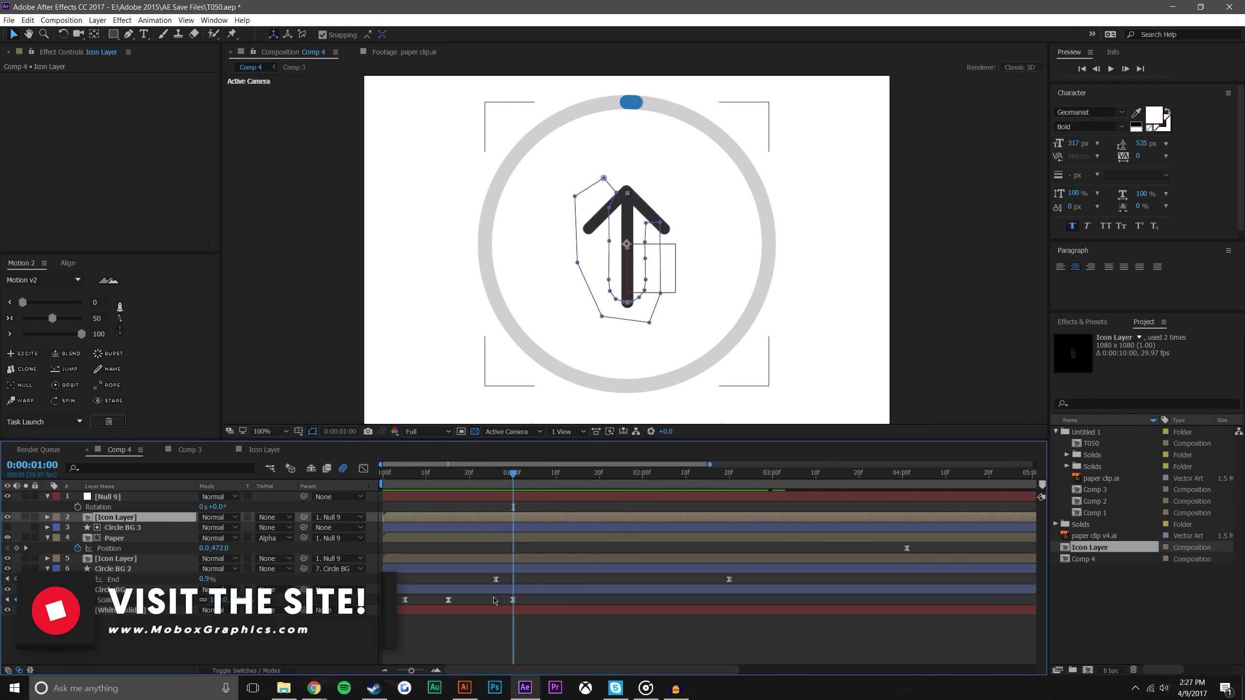
Scrub through the arrow-to-paperclip animation and return to 3:21 to inspect the clip
{"action": "left_click", "coordinate": [613, 600]}
{"action": "scroll", "coordinate": [743, 245], "scroll_direction": "down", "scroll_amount": 1}
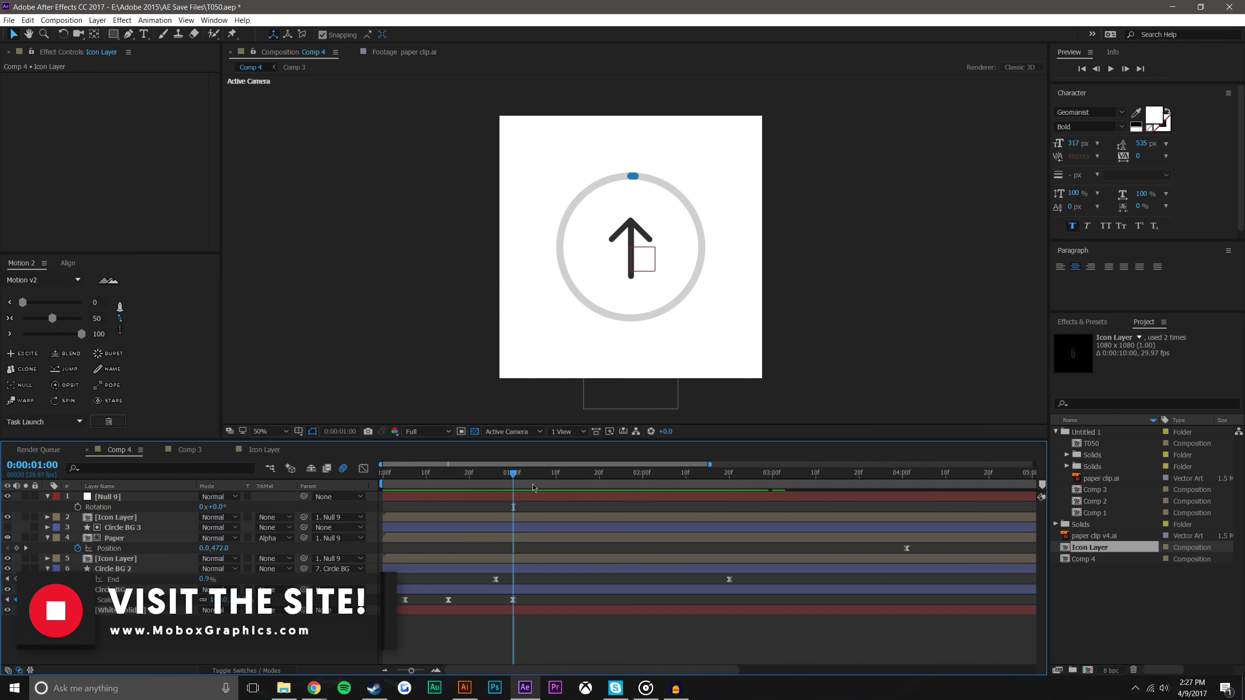
{"action": "left_click_drag", "start_coordinate": [498, 480], "coordinate": [971, 480]}
{"action": "left_click_drag", "start_coordinate": [871, 470], "coordinate": [830, 474]}
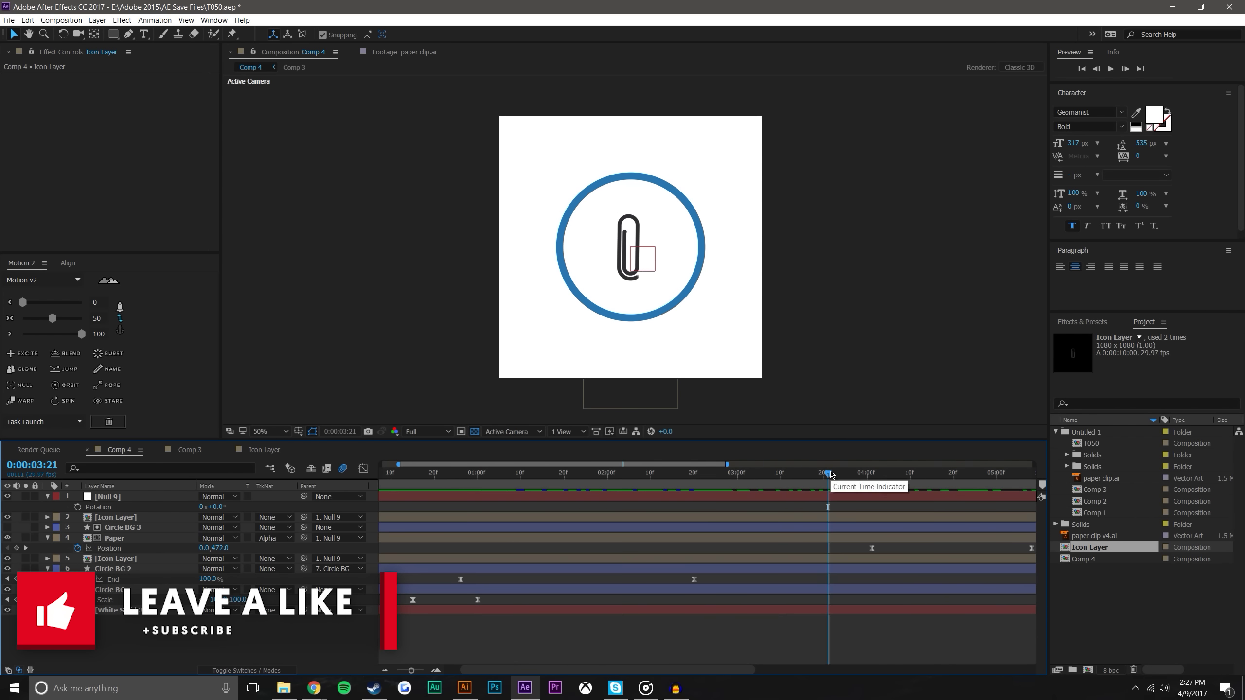